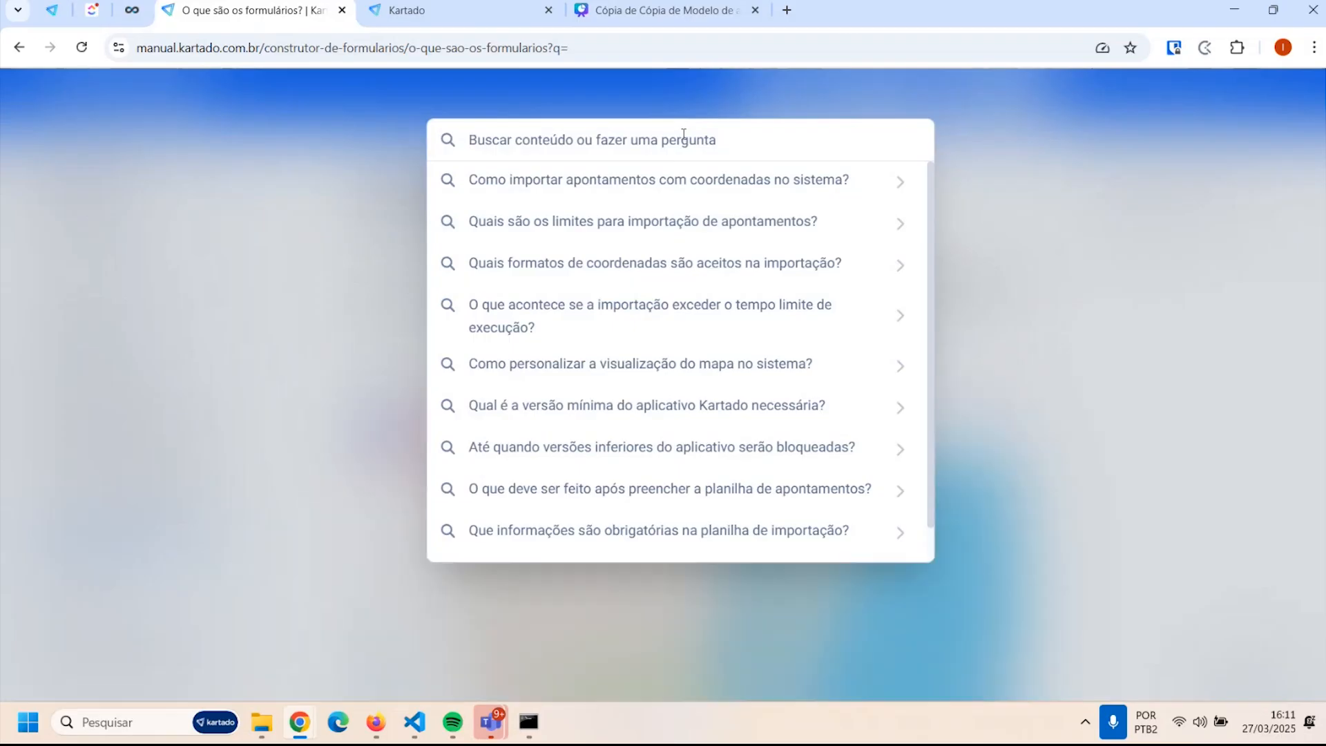
Ask the manual's AI search "como construir formulários"
text(como )
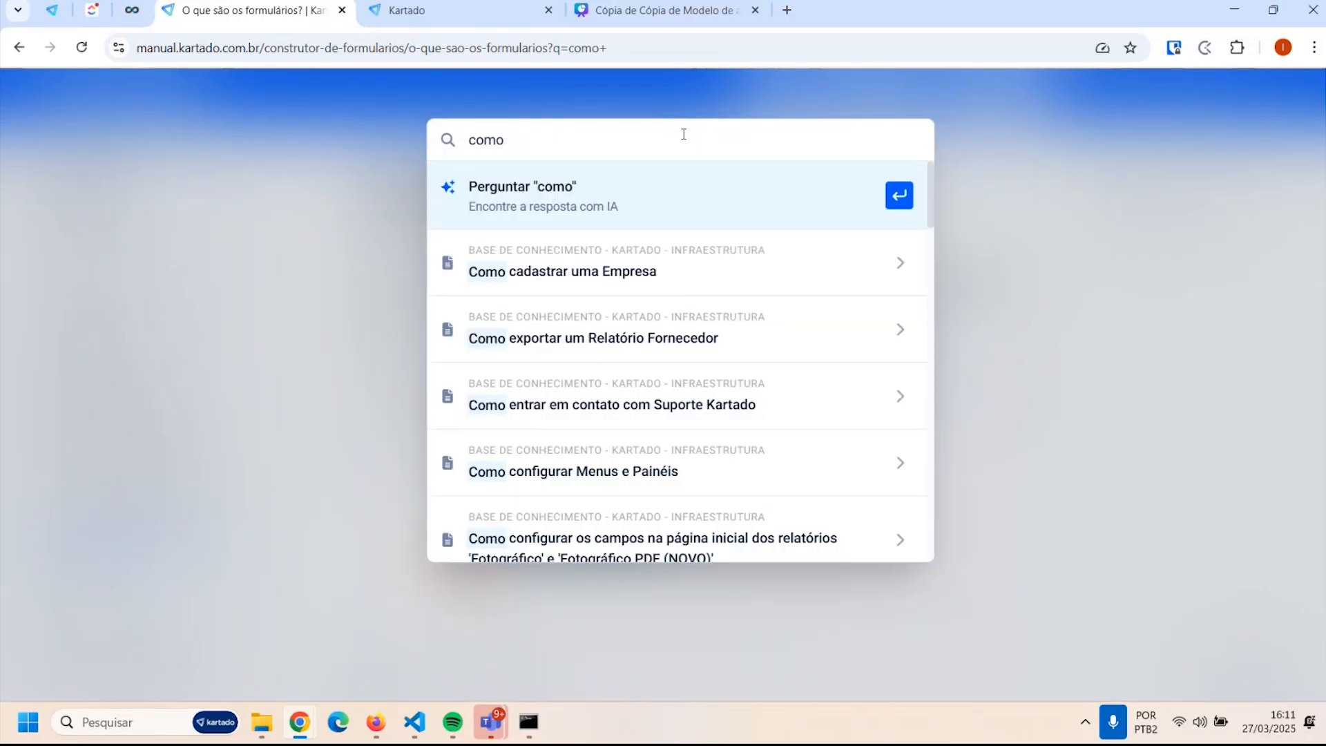
text(construit)
key(BackSpace)
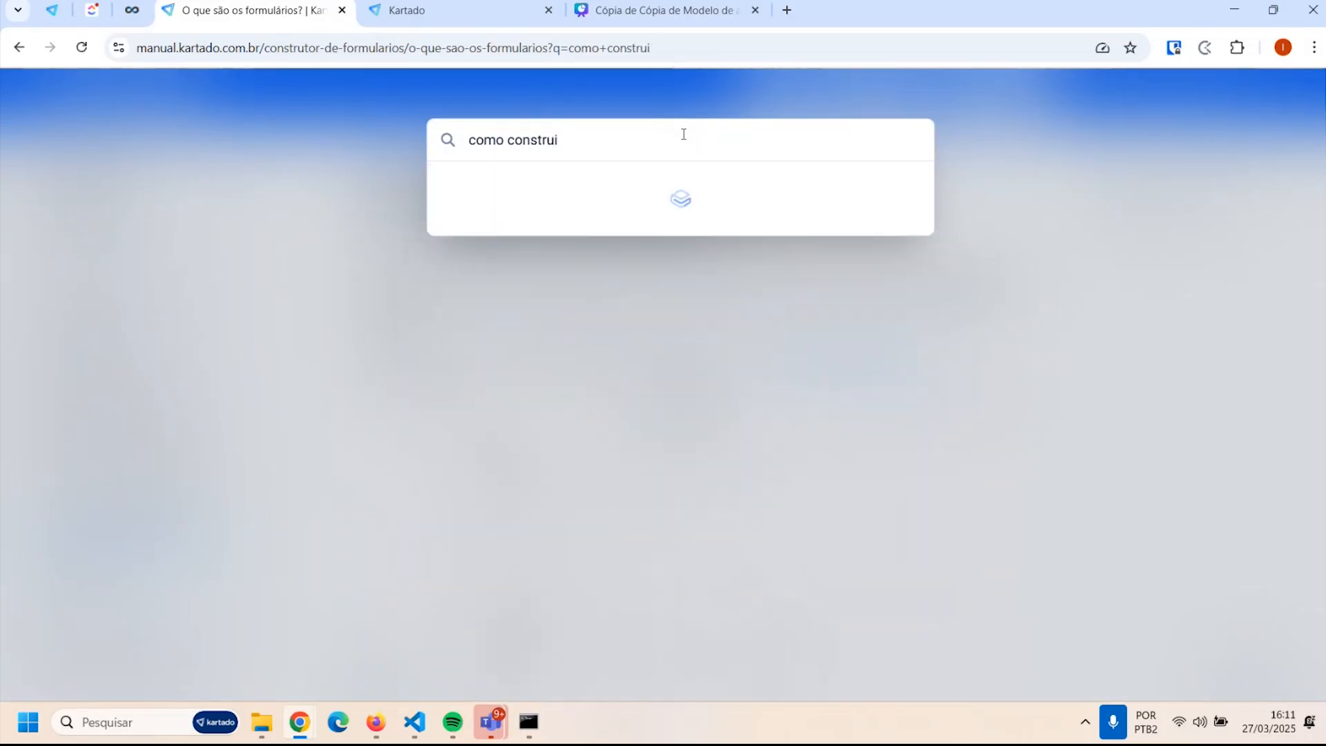
text(r formulários)
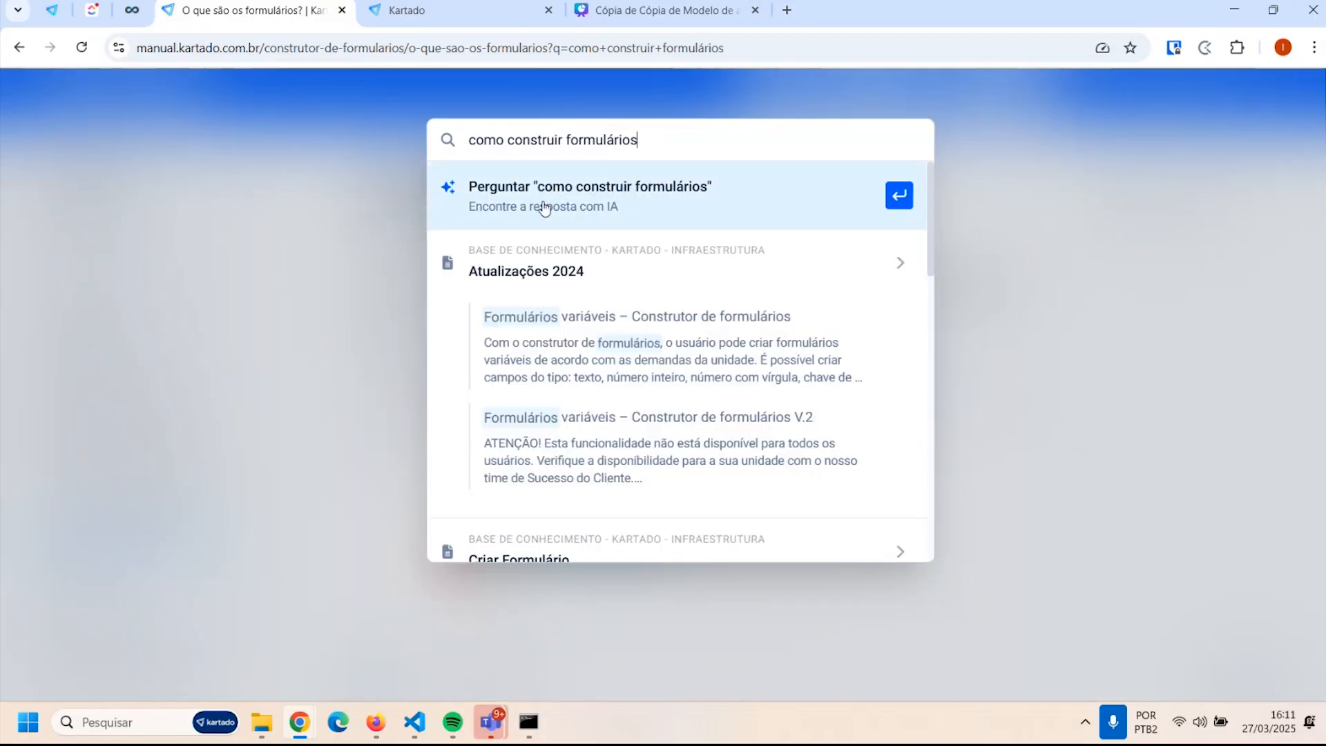
click(598, 201)
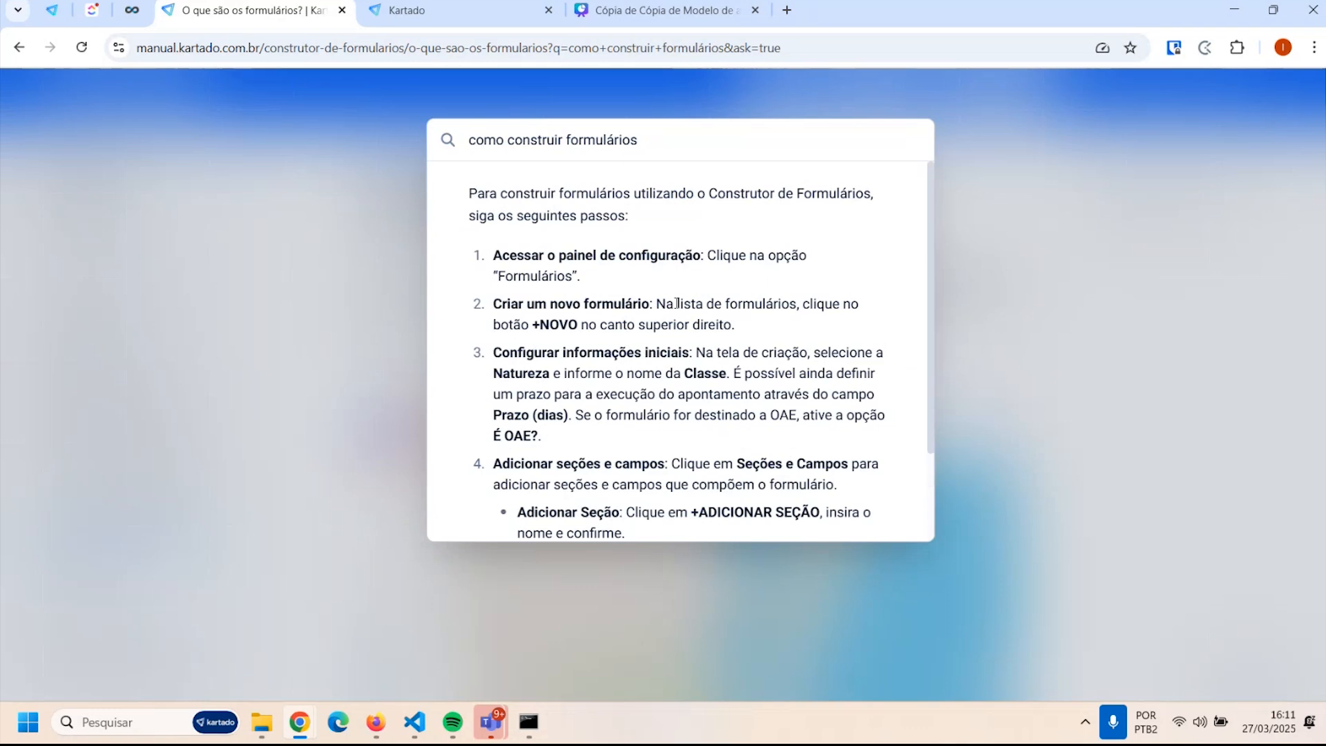
Read through the AI answer on building forms, including its follow-up questions and sources, and close the search
scroll(676, 297, down, 2)
scroll(670, 280, down, 1)
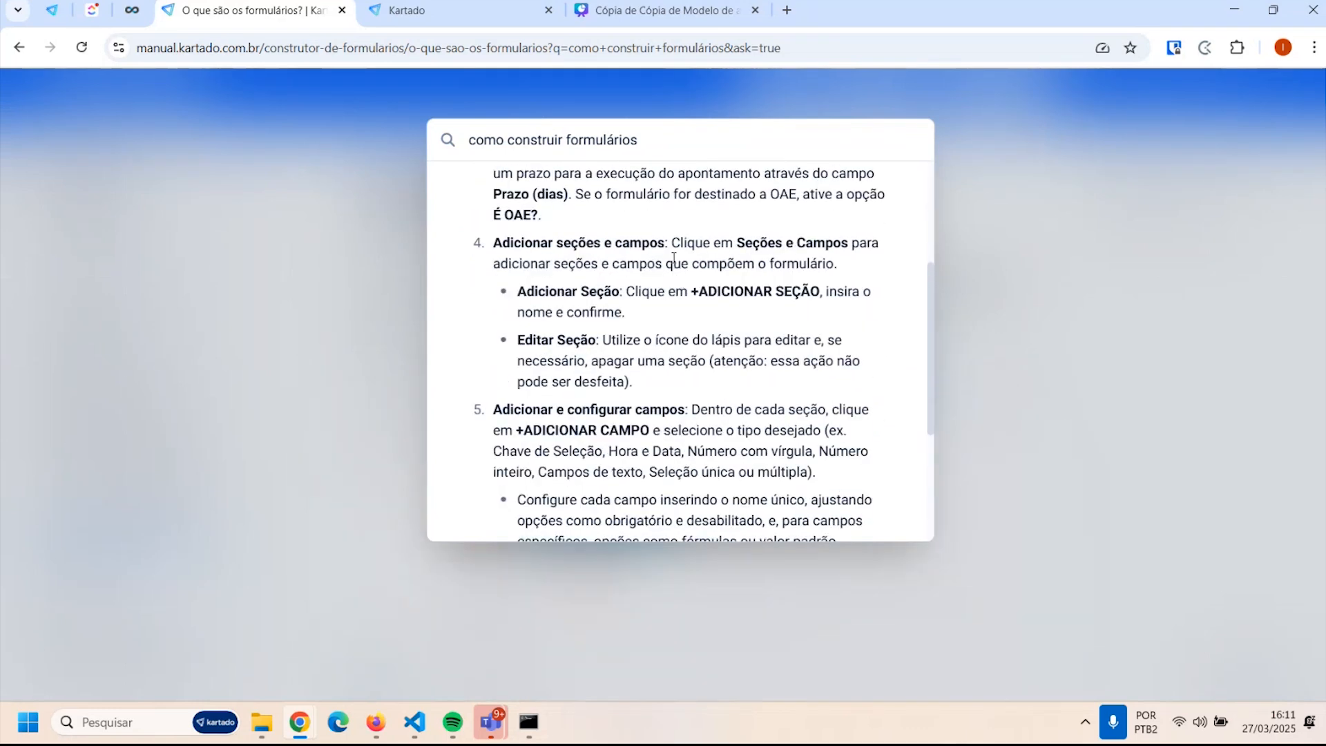
scroll(686, 253, down, 2)
scroll(686, 252, down, 5)
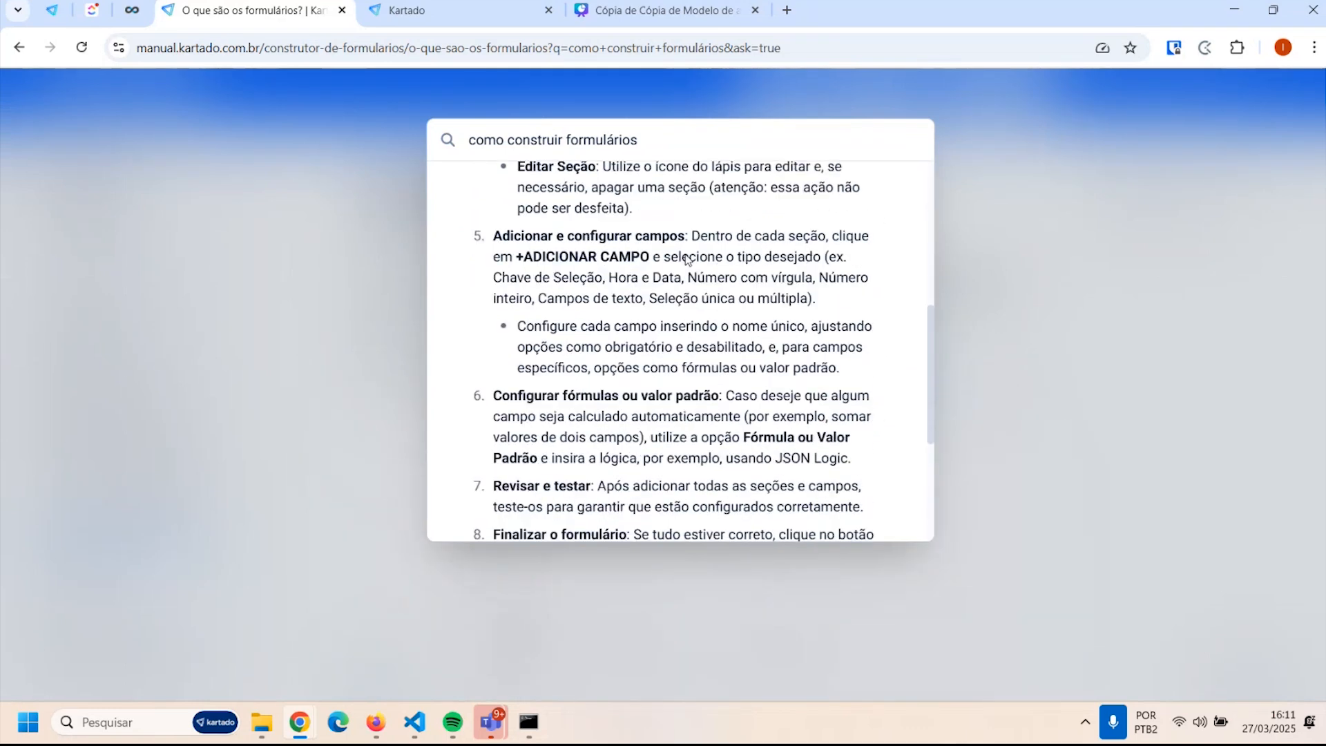
scroll(686, 252, down, 3)
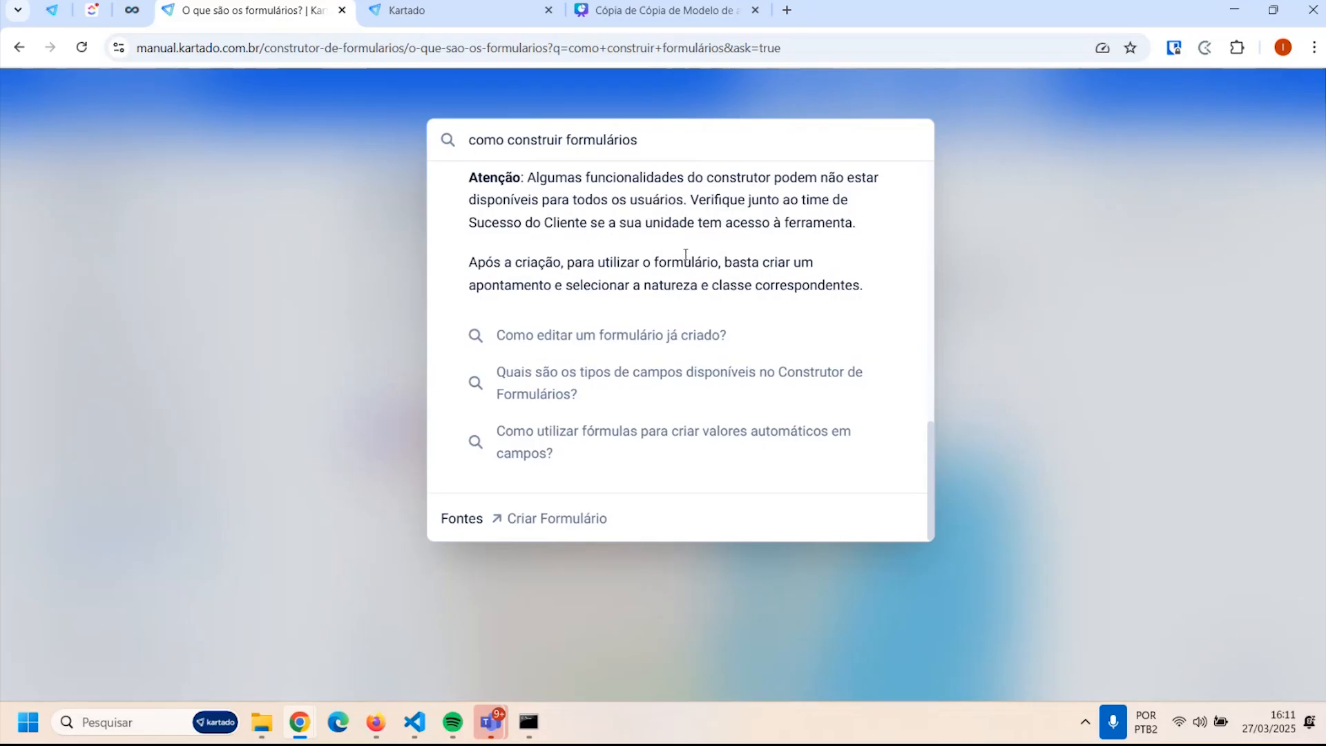
scroll(663, 276, up, 7)
scroll(659, 284, up, 3)
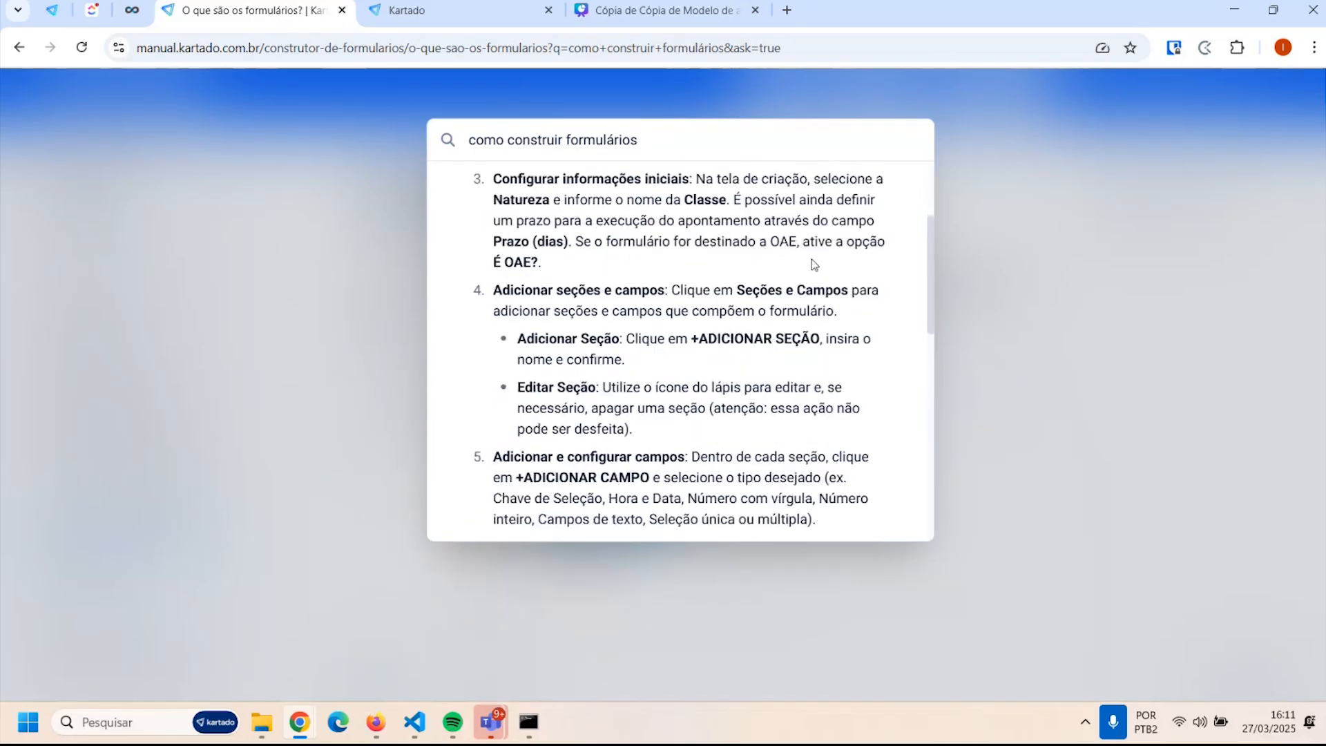
click(1046, 256)
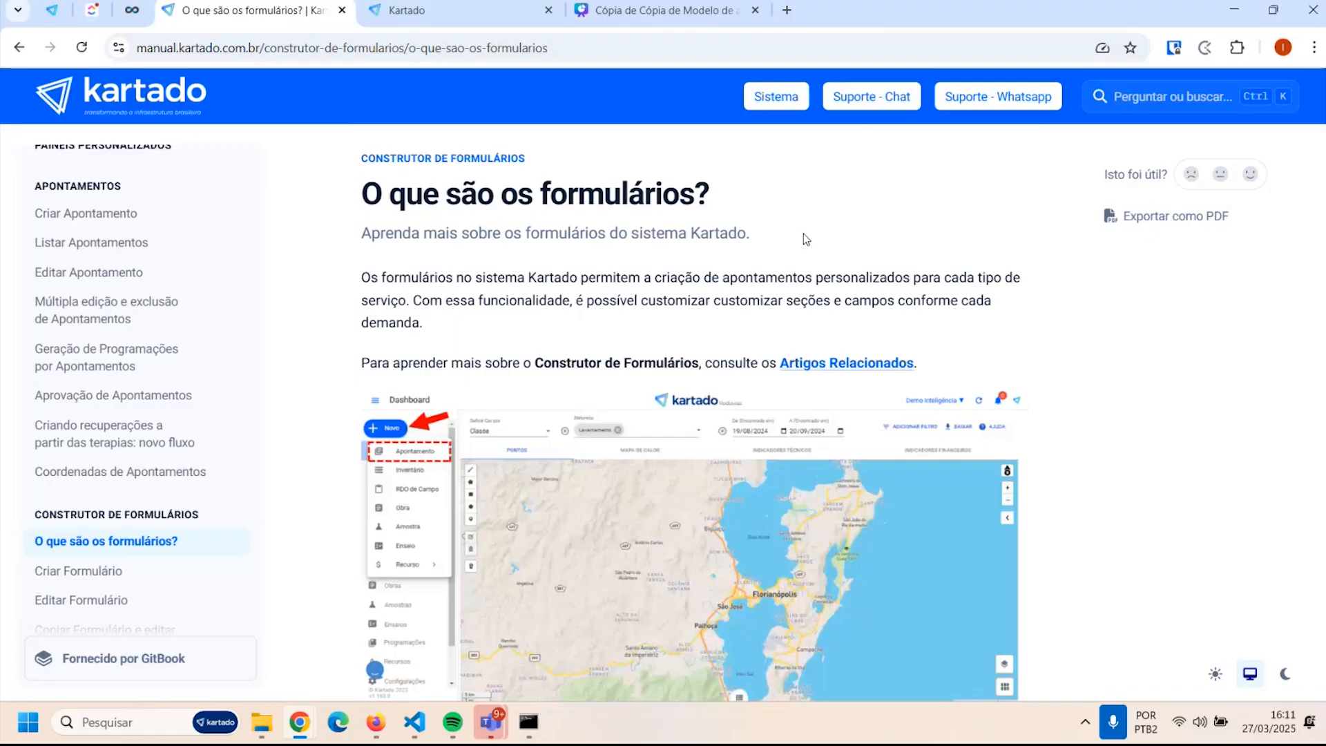
Switch to the Kartado system and open the Formulários page from the Customização section of the settings
click(429, 23)
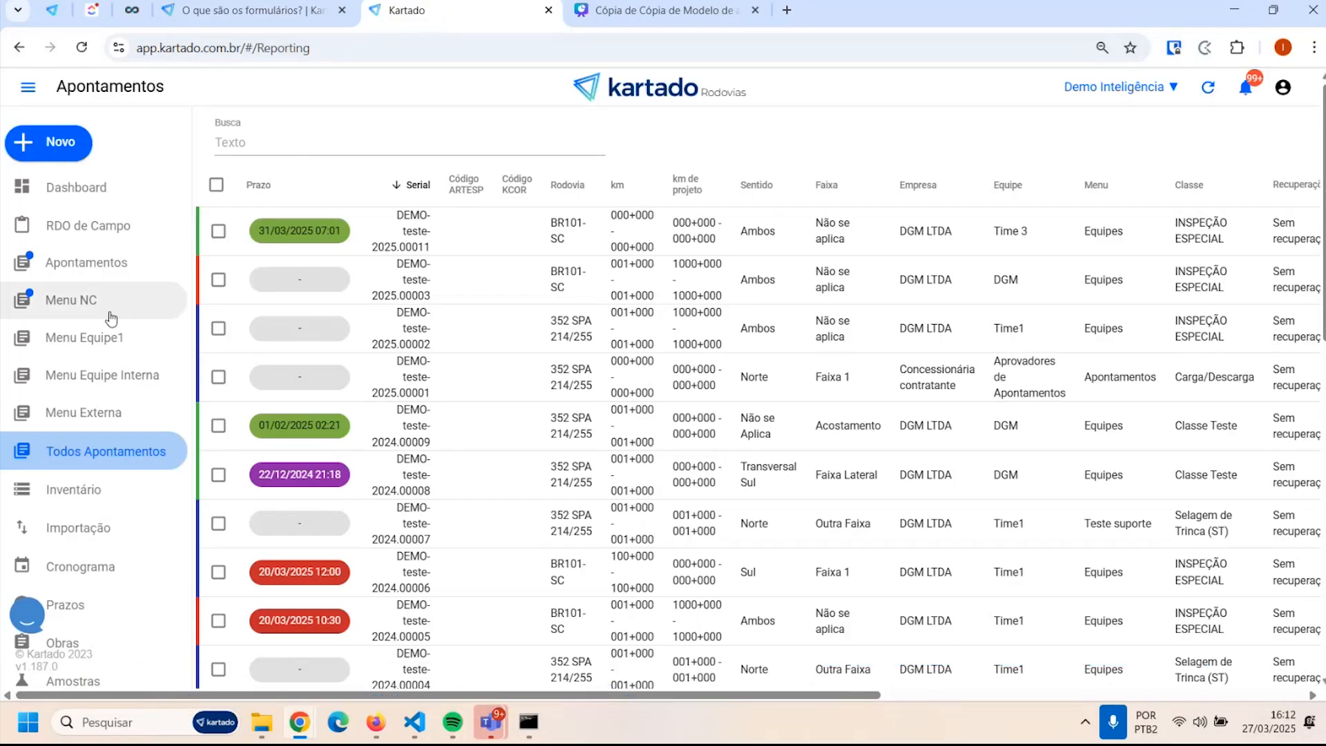
scroll(110, 318, down, 4)
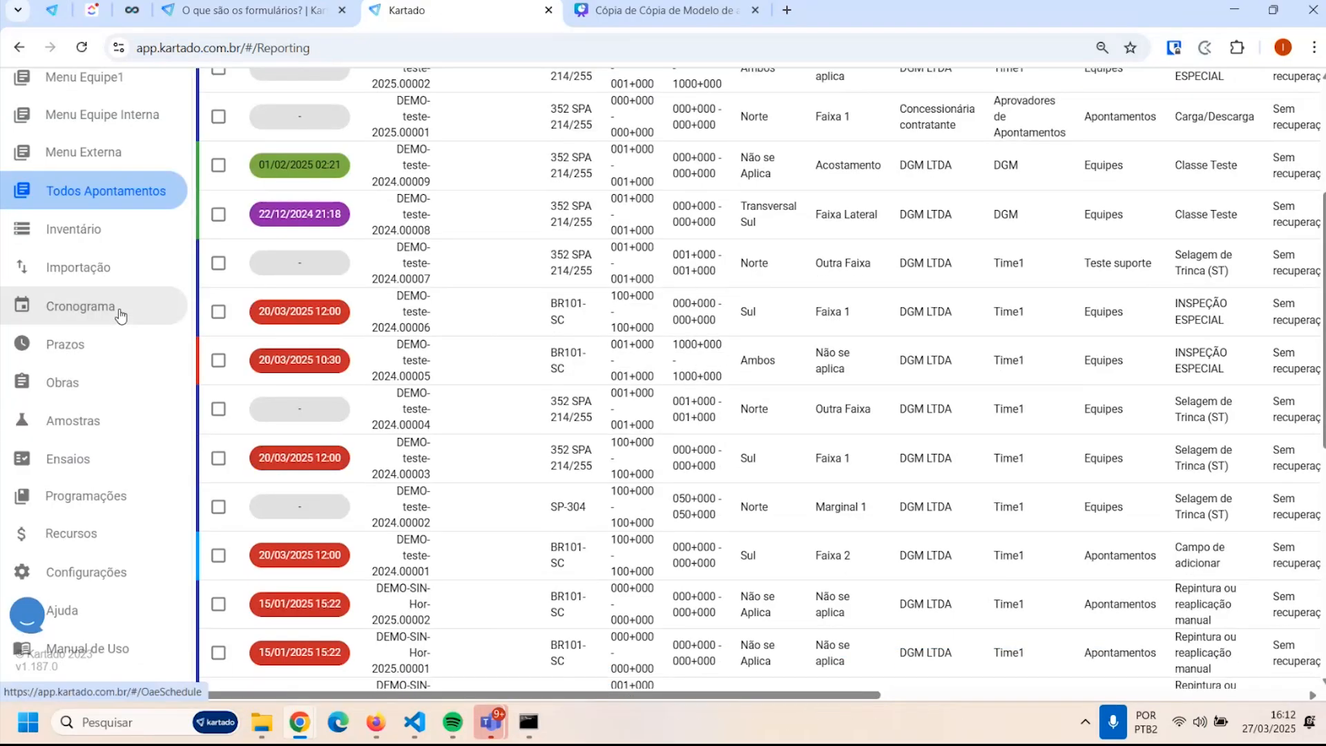
scroll(950, 124, up, 4)
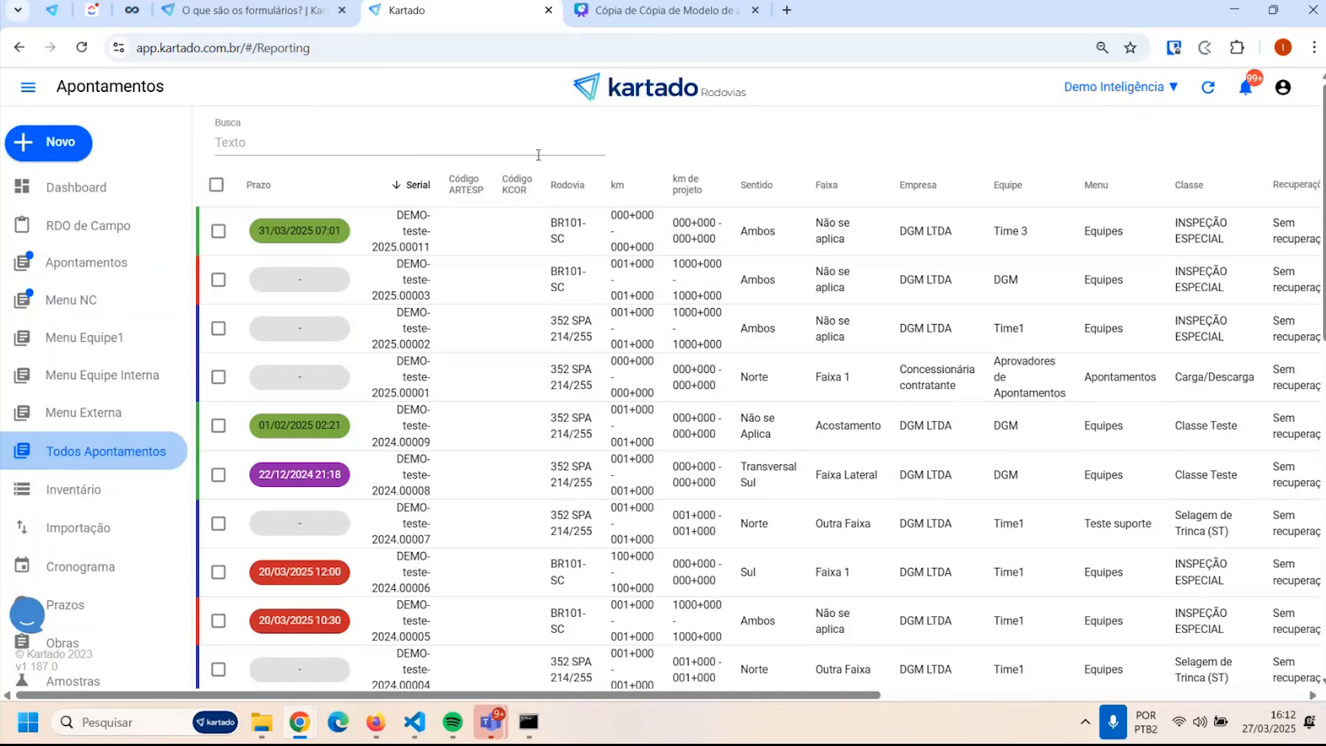
scroll(538, 155, down, 5)
click(82, 487)
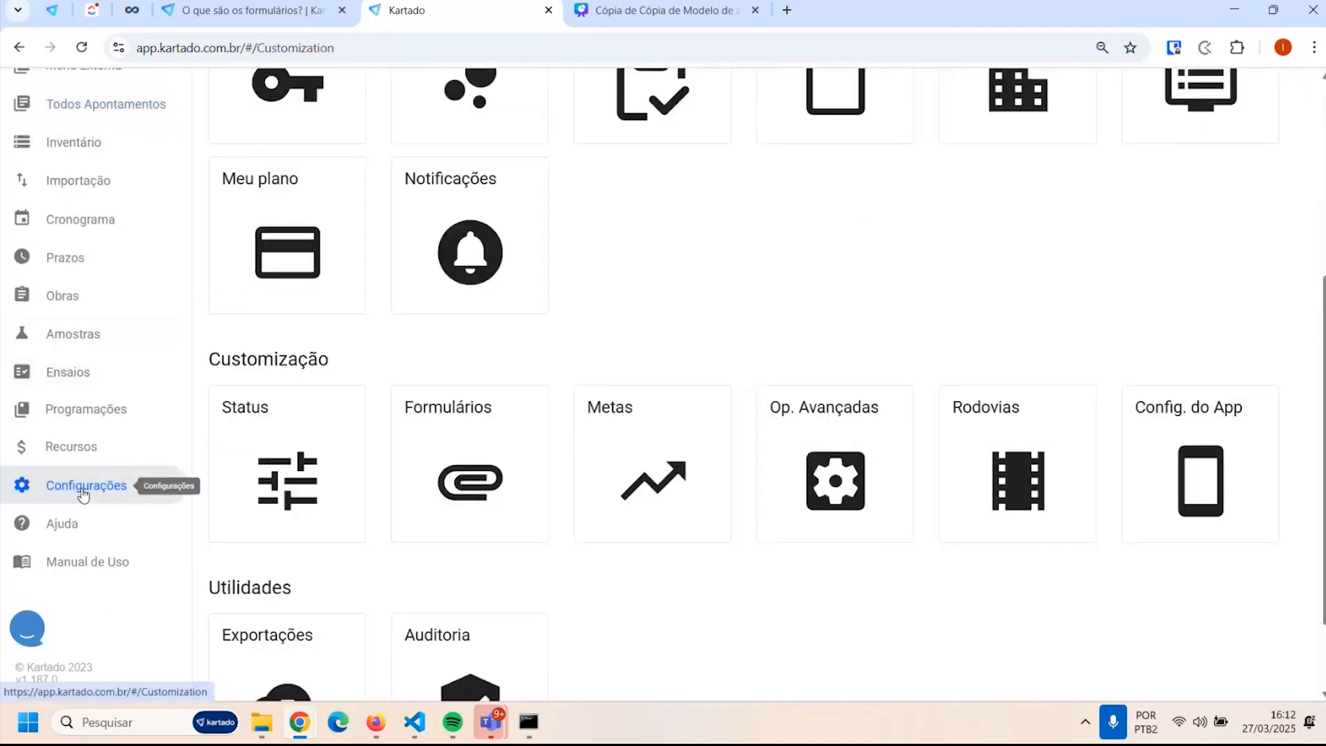
scroll(449, 394, up, 1)
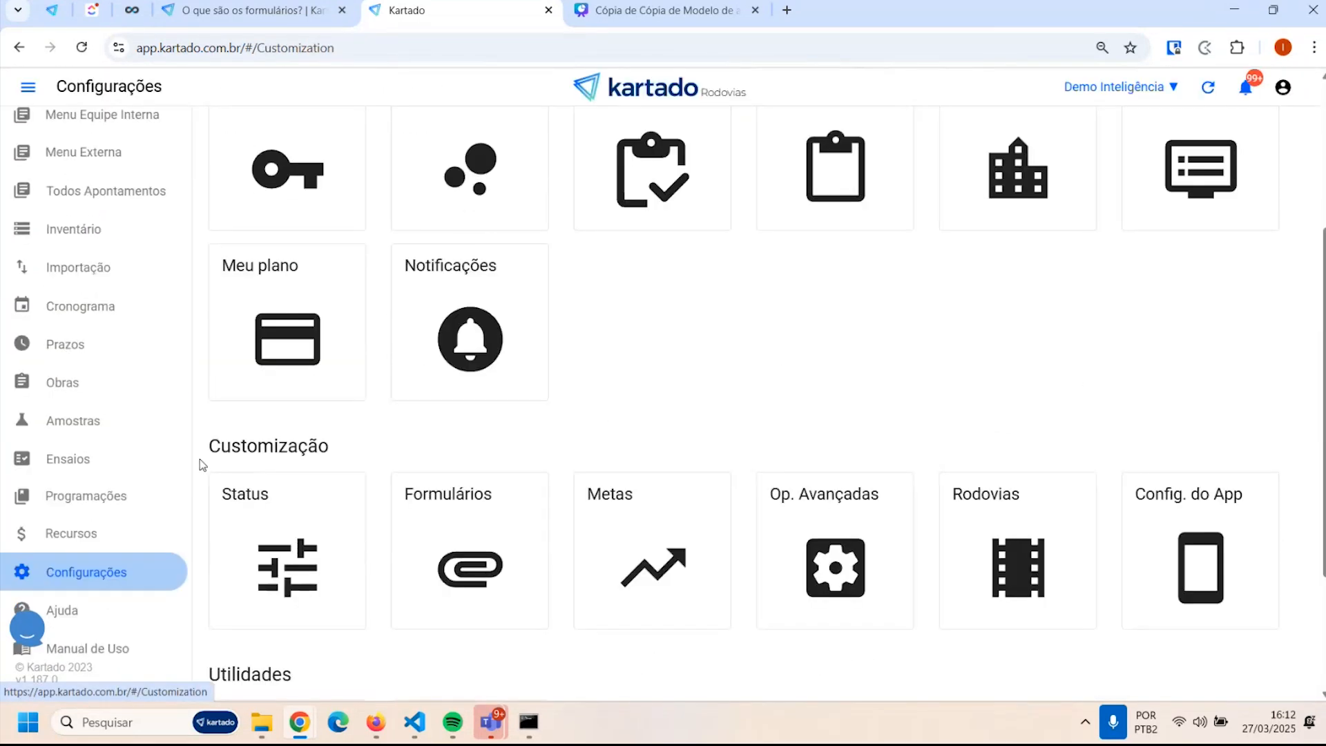
drag(208, 447, 556, 432)
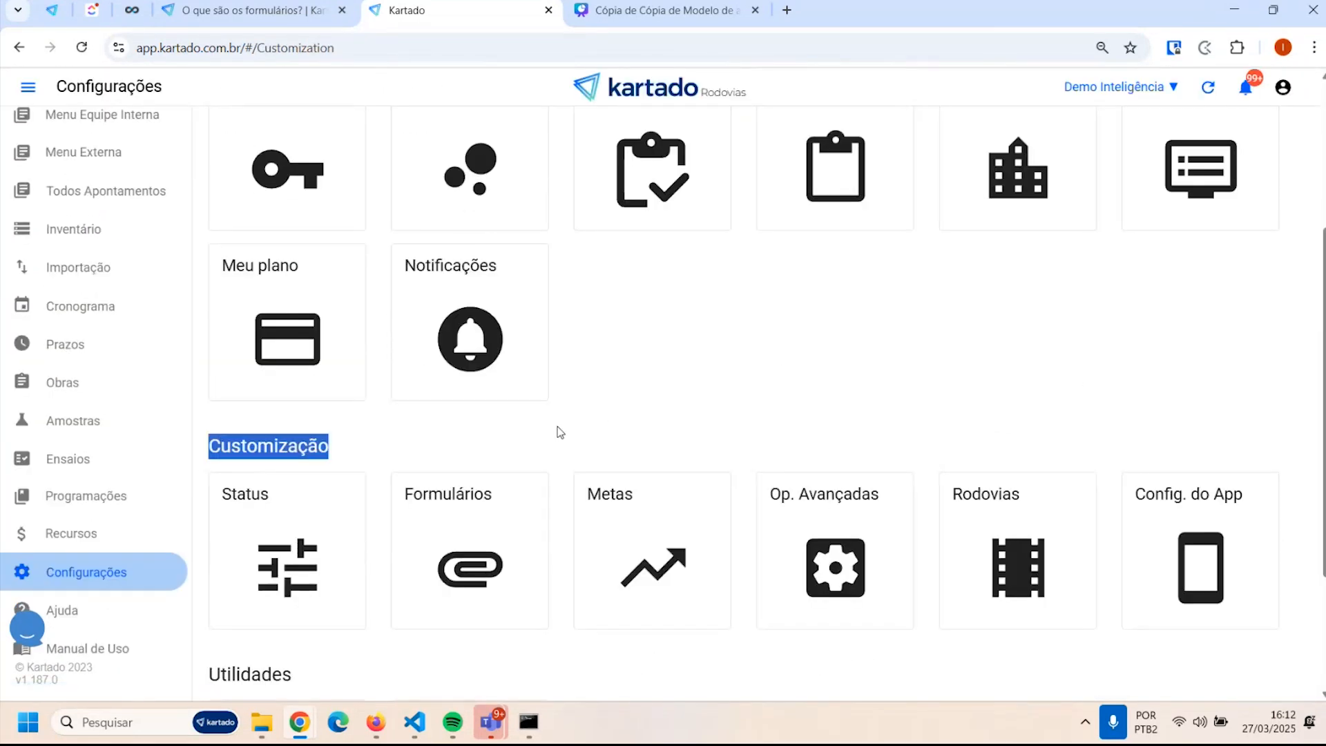
click(468, 571)
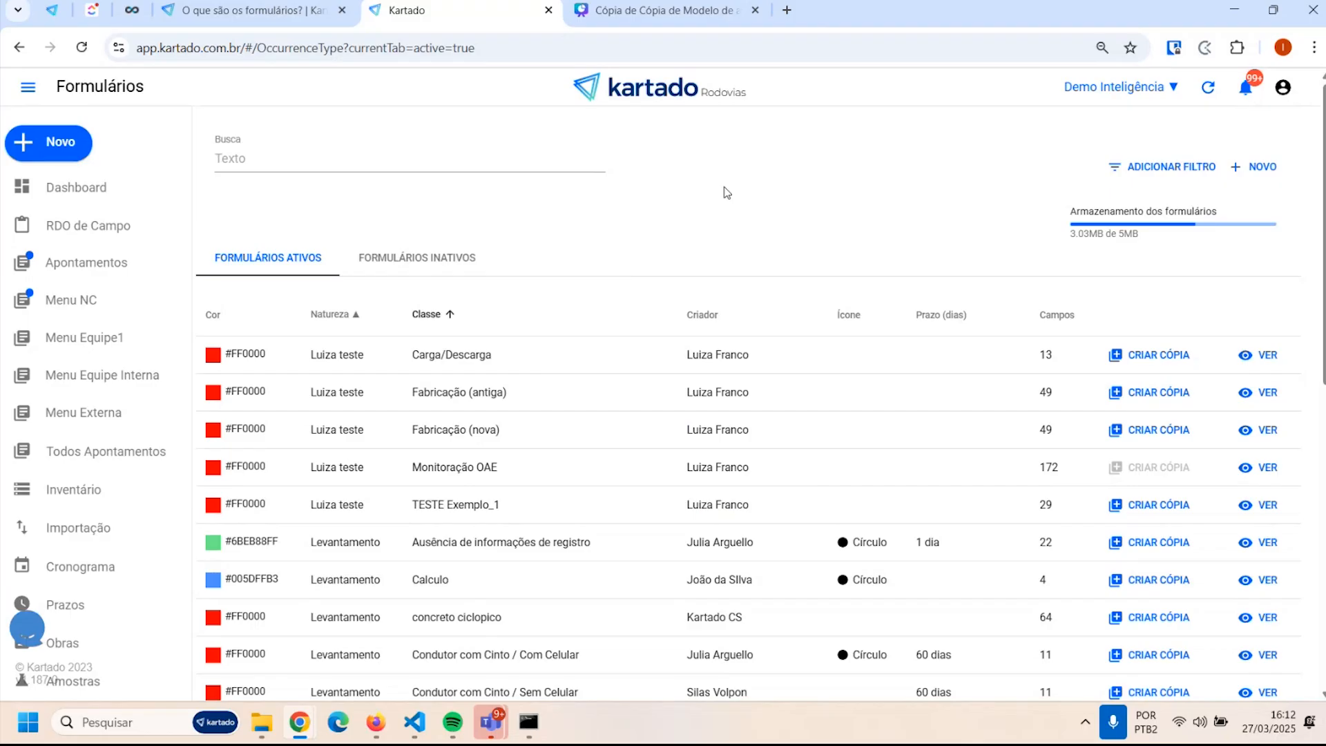
Search the forms list for "sinaliza", look over the matching forms and clear the search
click(564, 169)
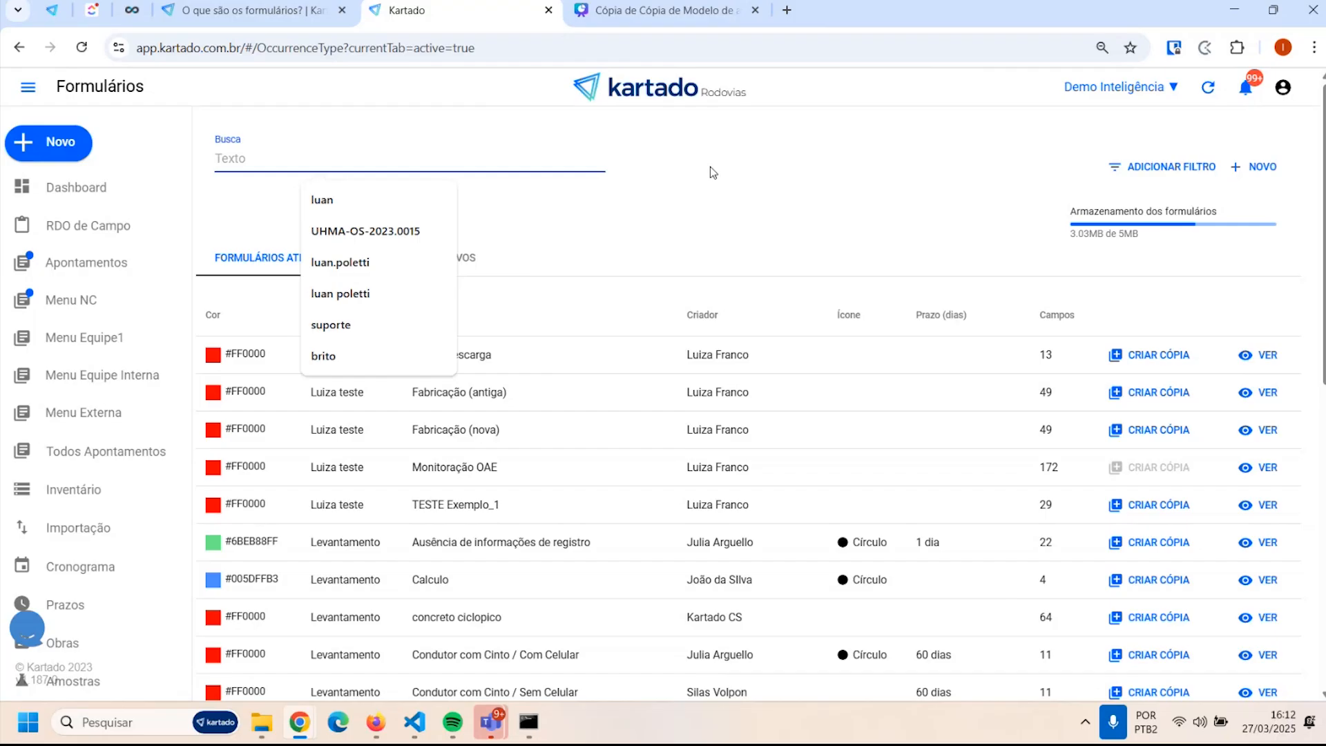
text(sinaliza)
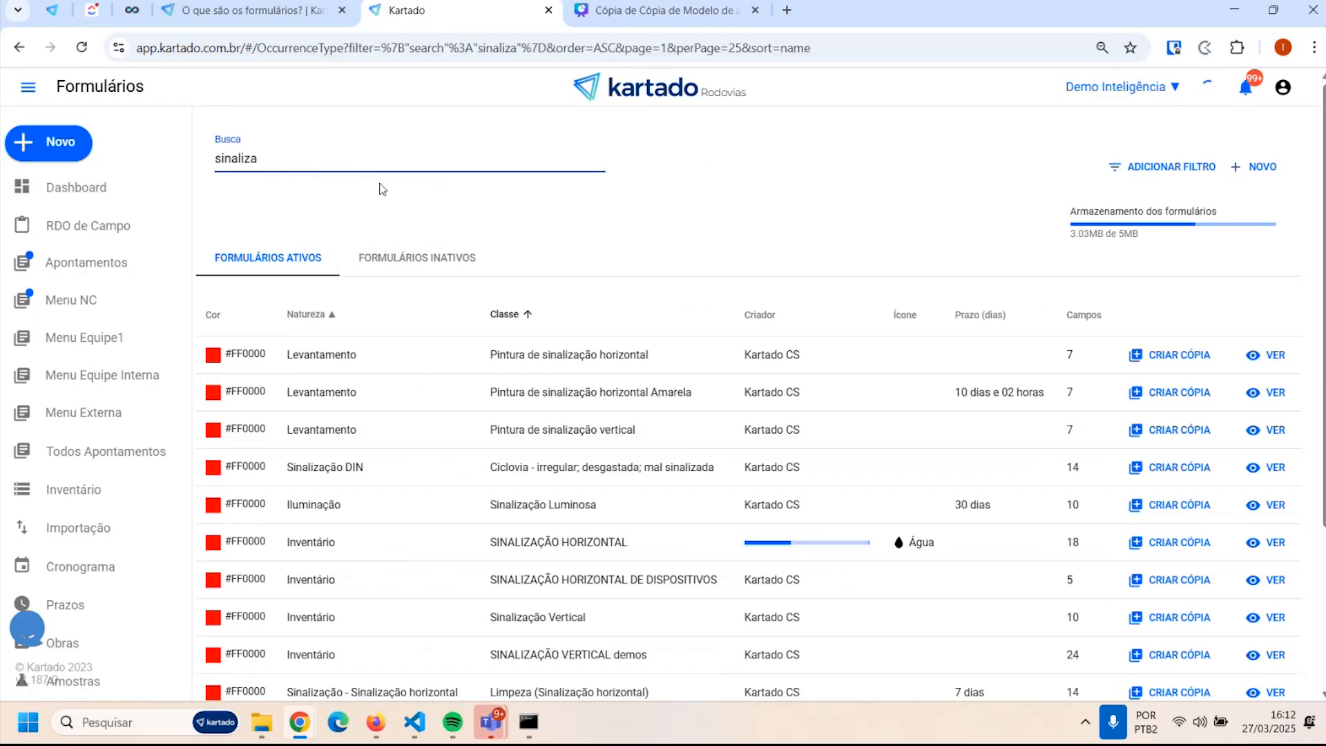
scroll(570, 400, down, 3)
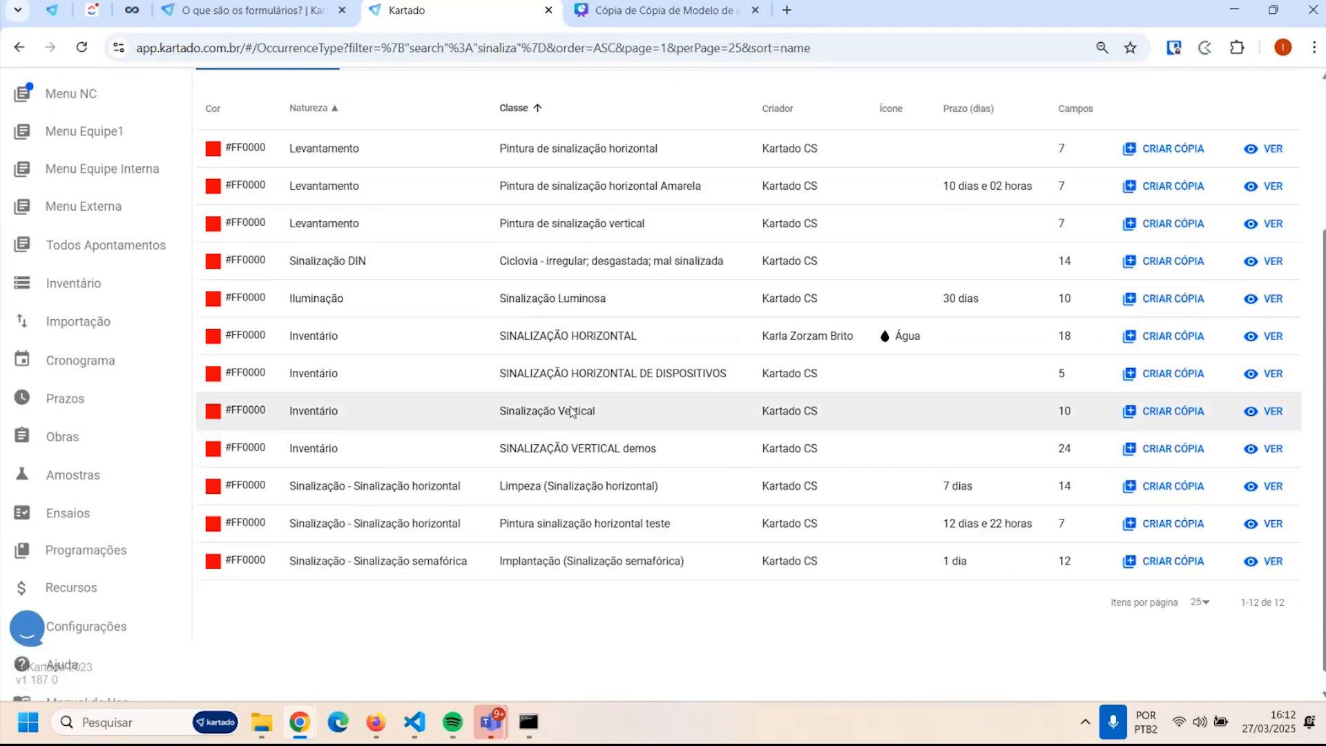
scroll(572, 409, up, 3)
key(ctrl+a)
key(BackSpace)
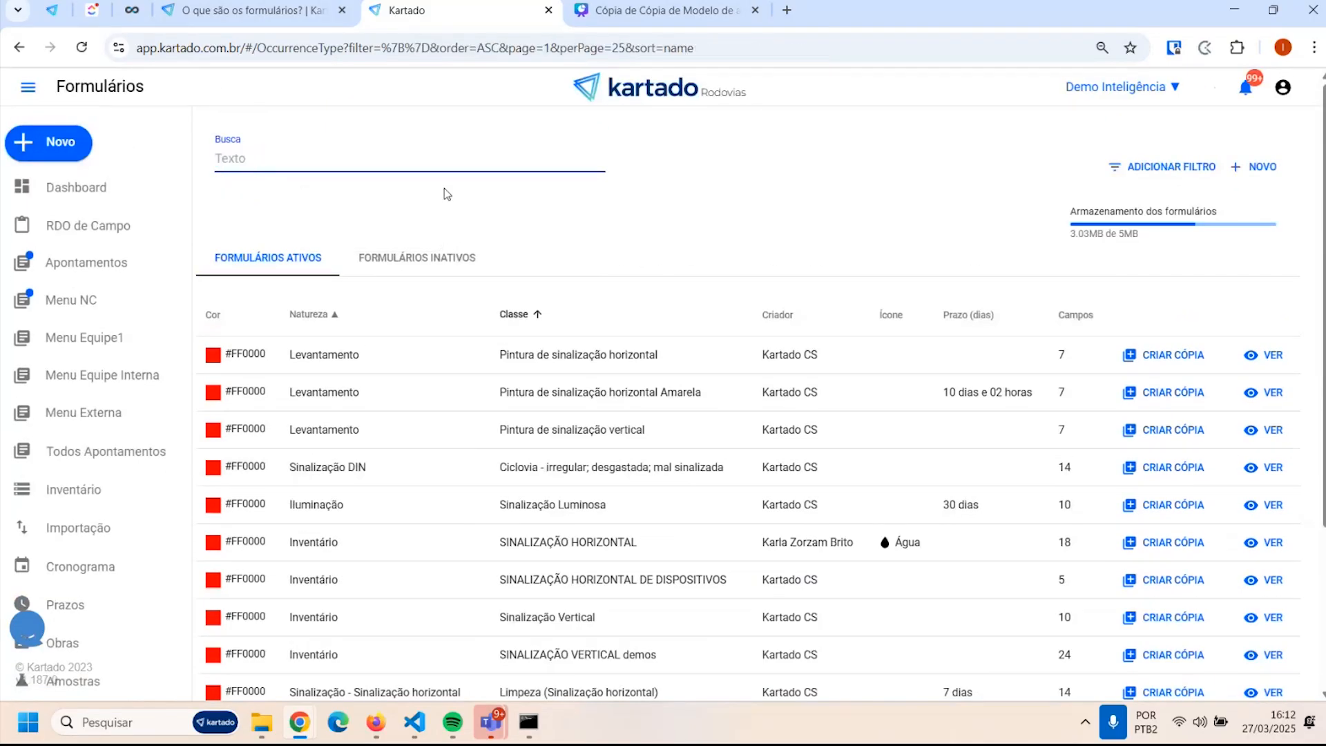
click(715, 218)
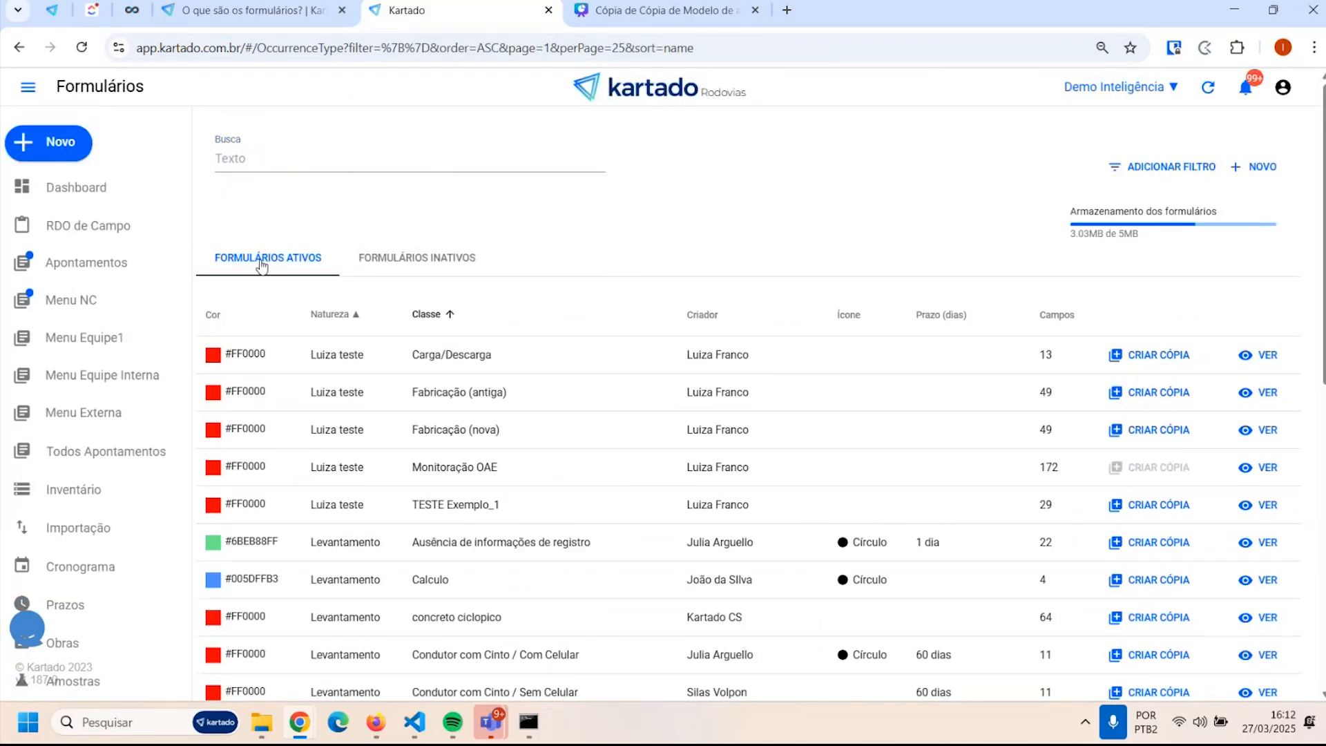
View the inactive forms list and return to the active forms
click(415, 263)
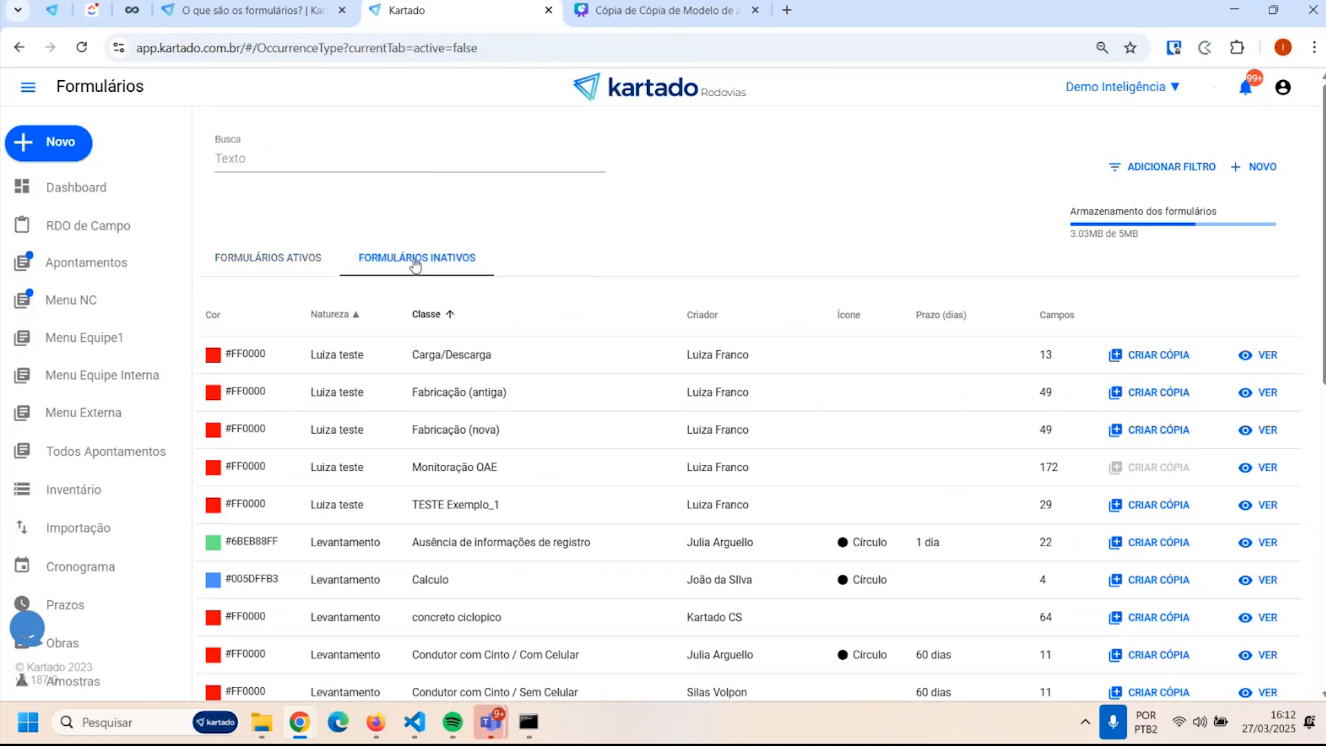
click(240, 259)
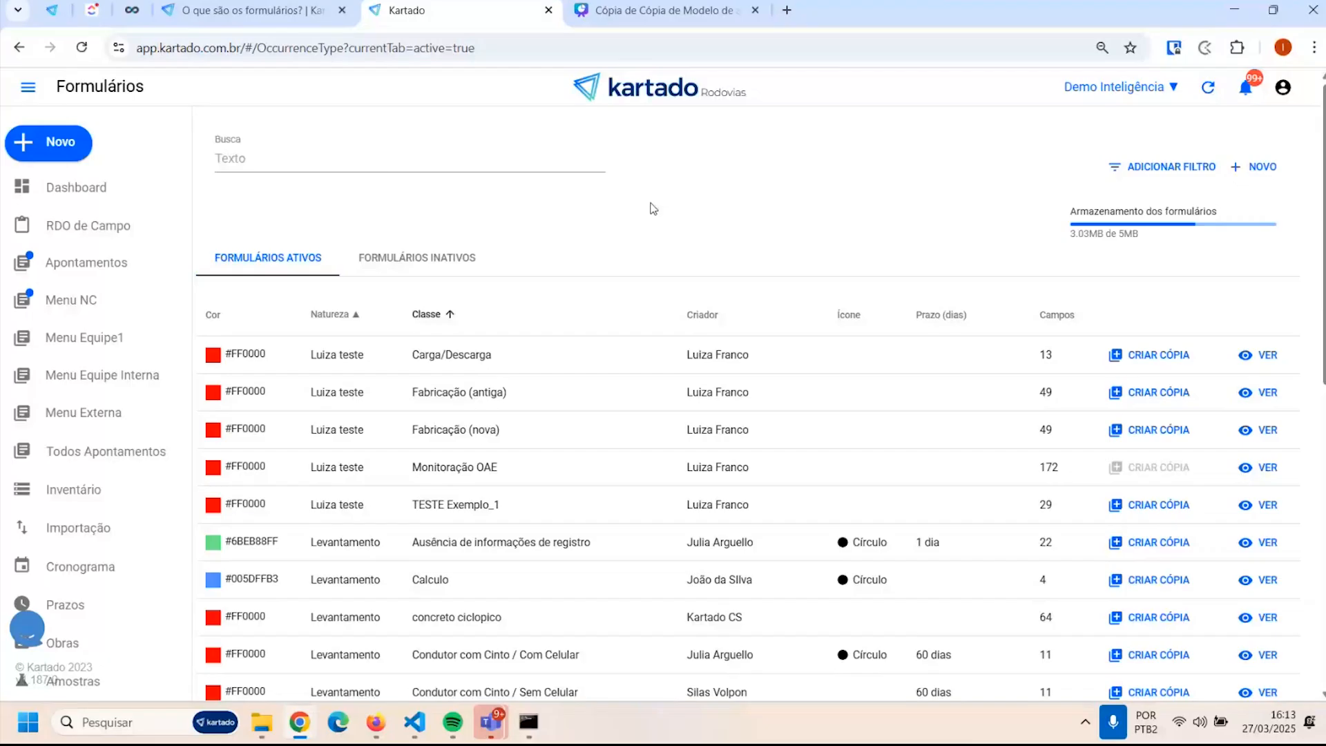
Check which filter criteria the forms list offers and examine the form storage indicator
click(1163, 170)
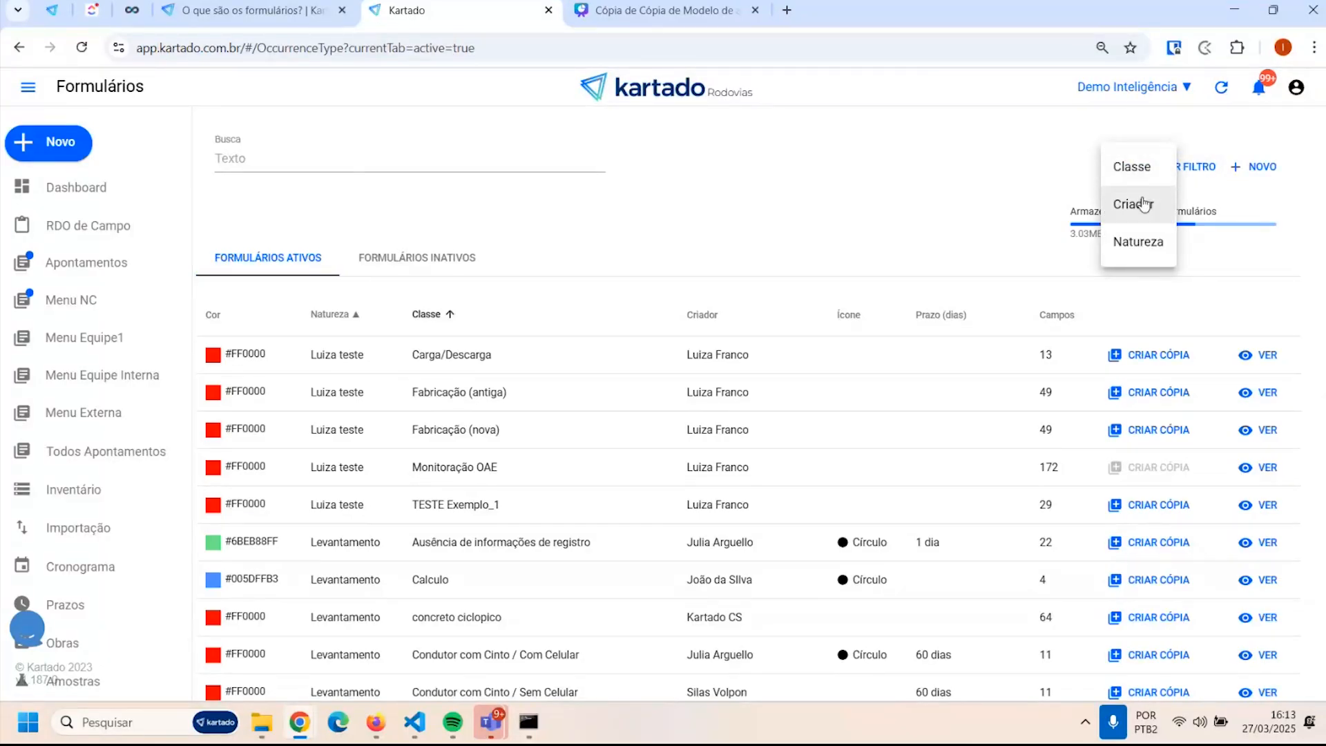
click(970, 222)
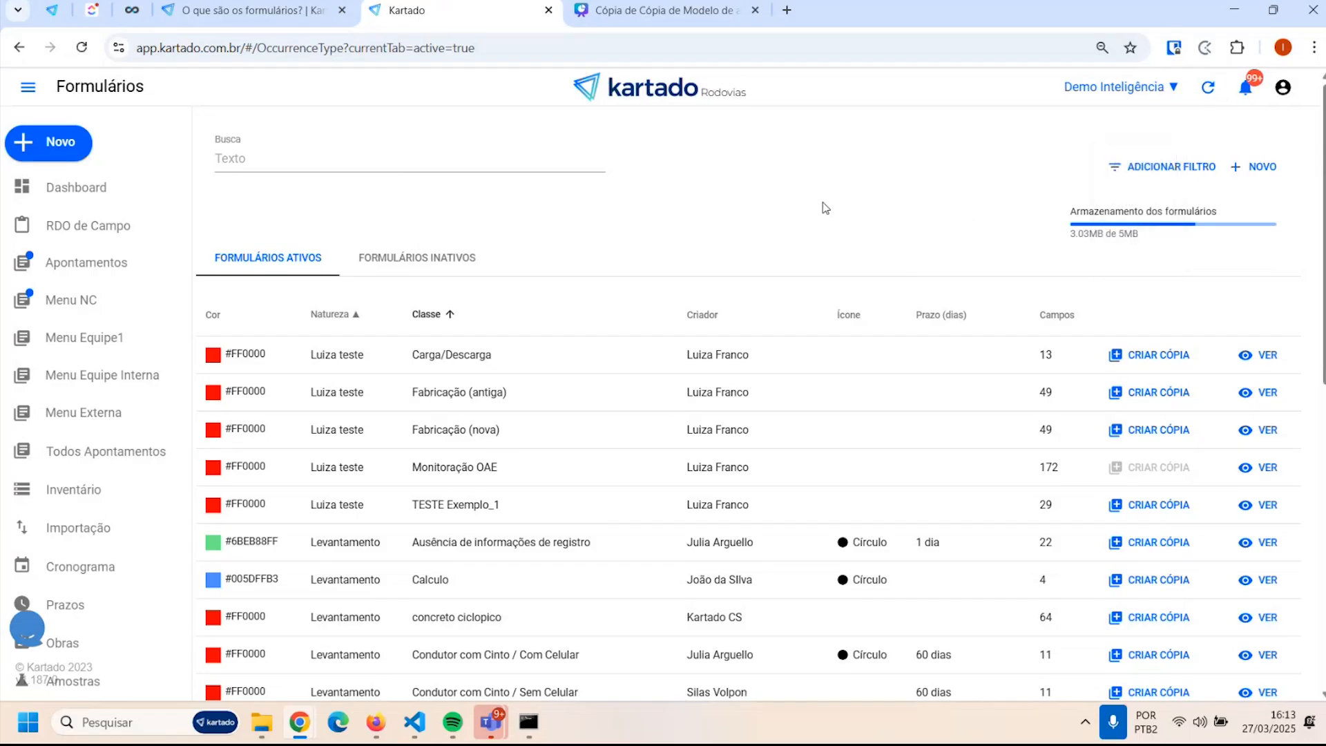
drag(1073, 218, 1236, 217)
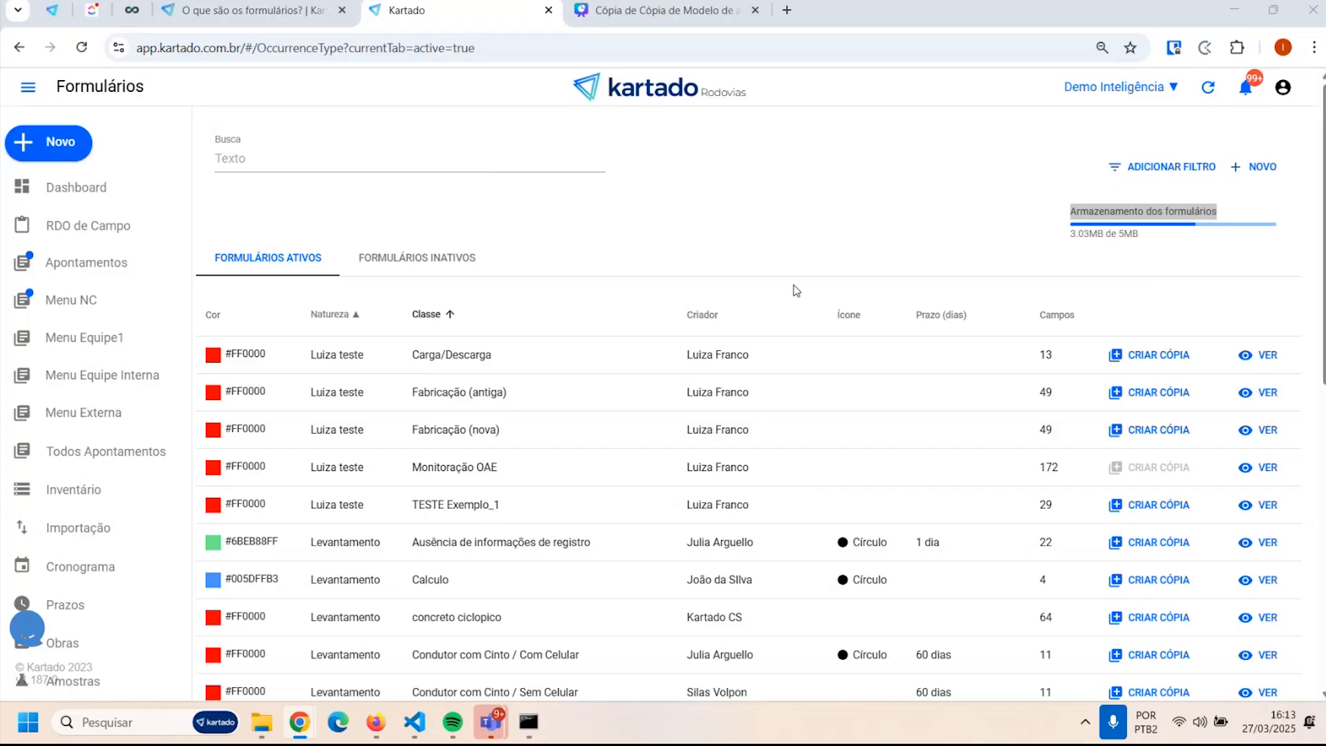
click(800, 222)
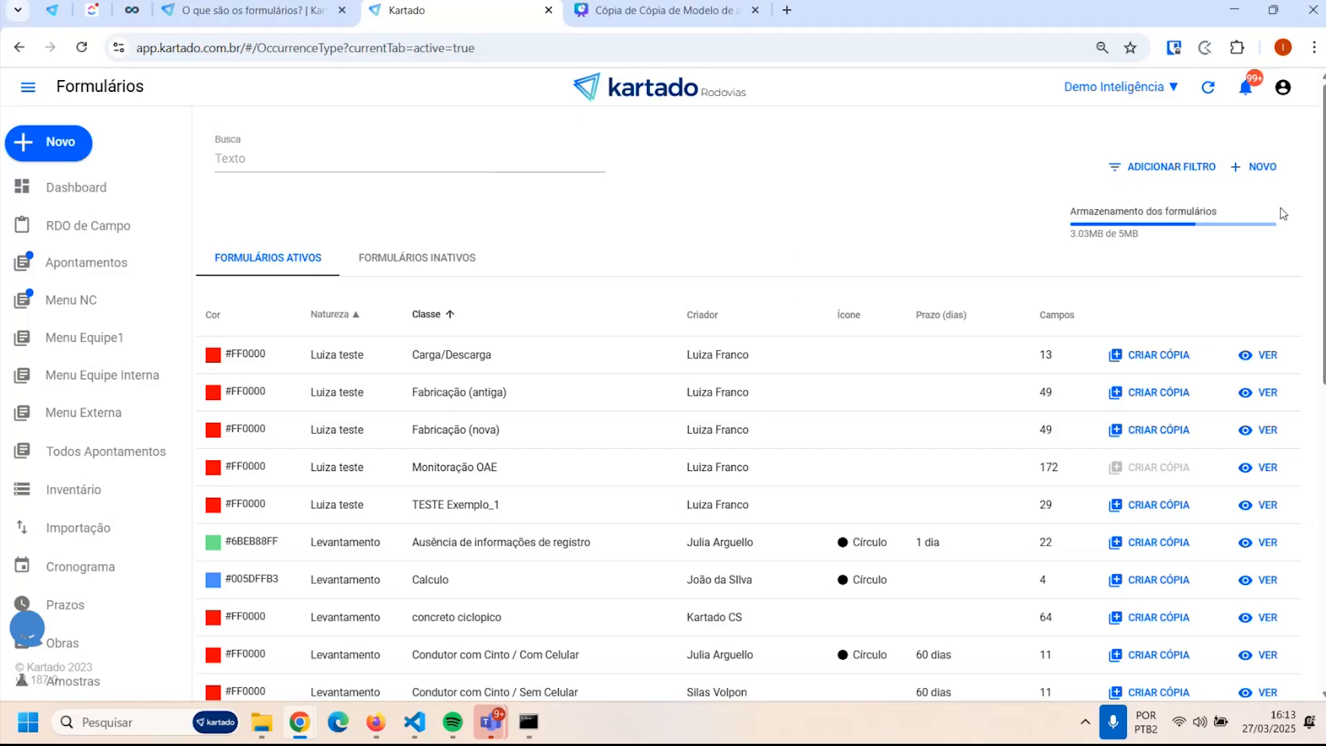
Start a new form and set its Natureza to Sinalização - Sinalização vertical
click(1258, 170)
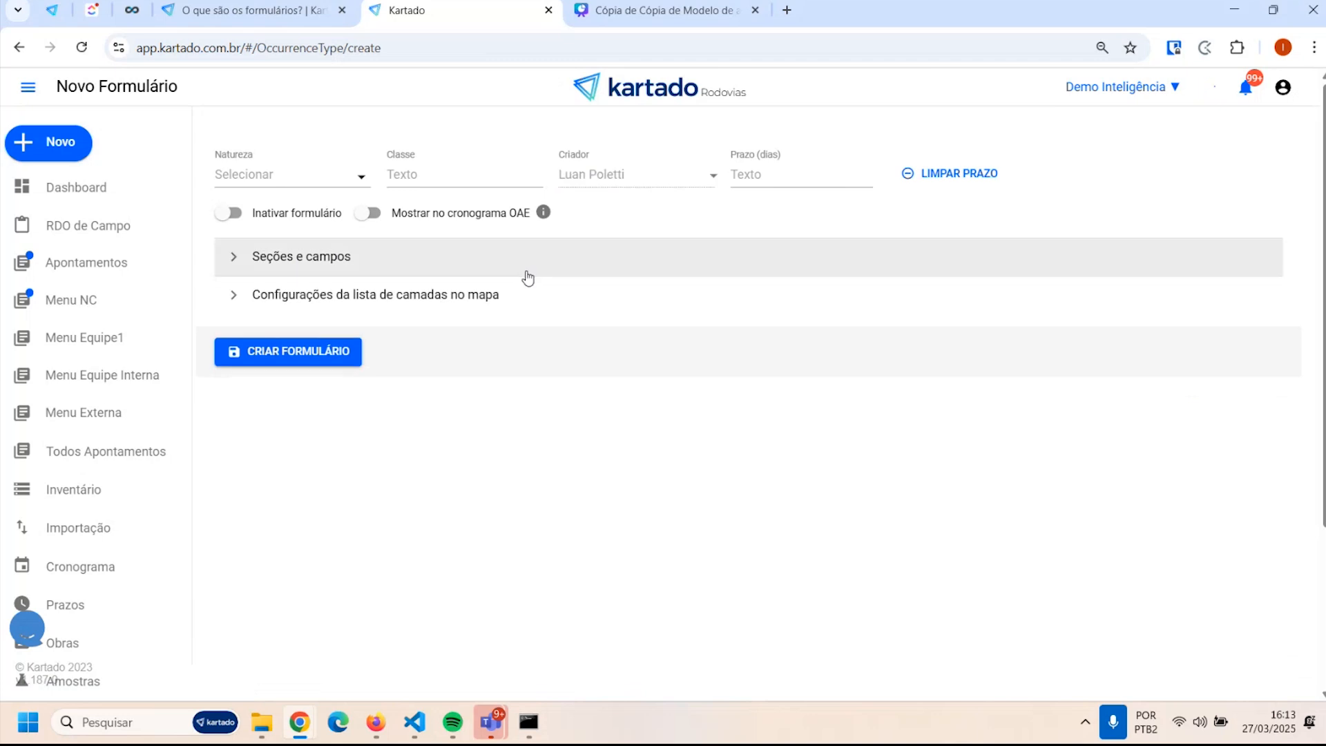
click(290, 178)
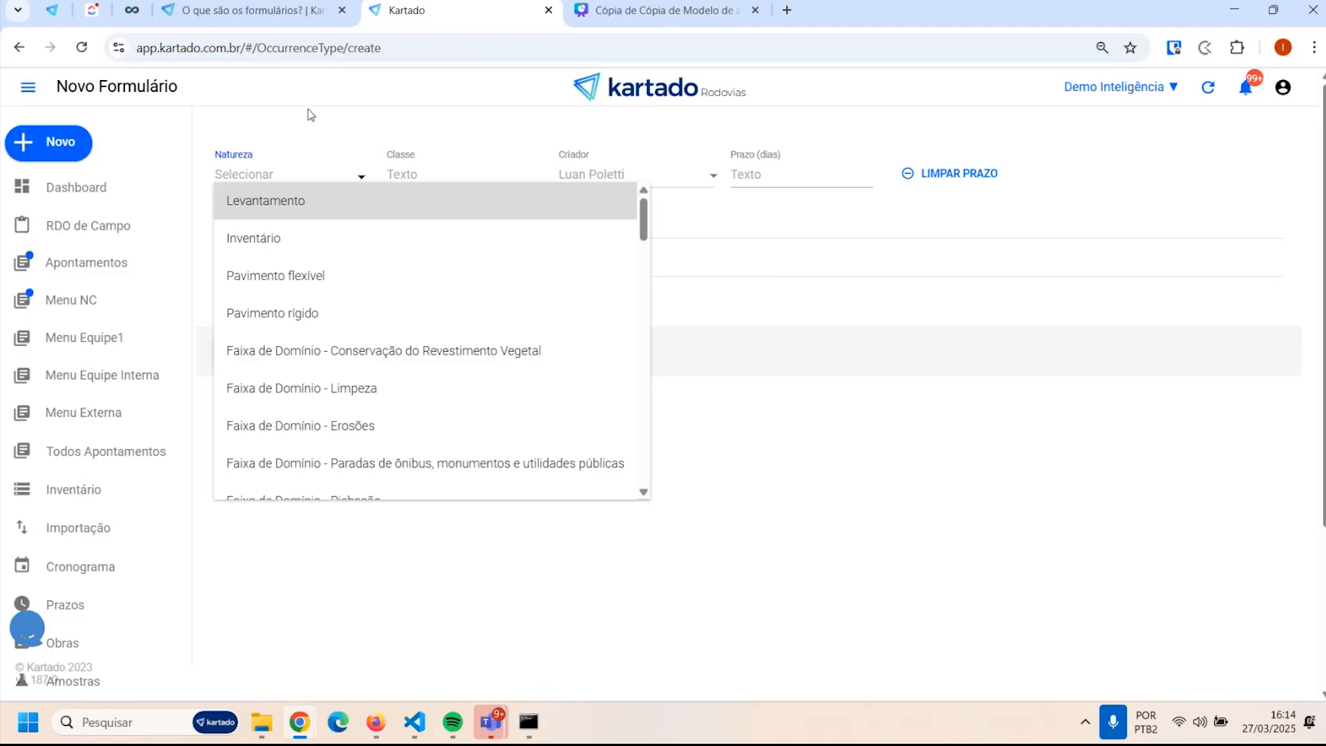
text(sina)
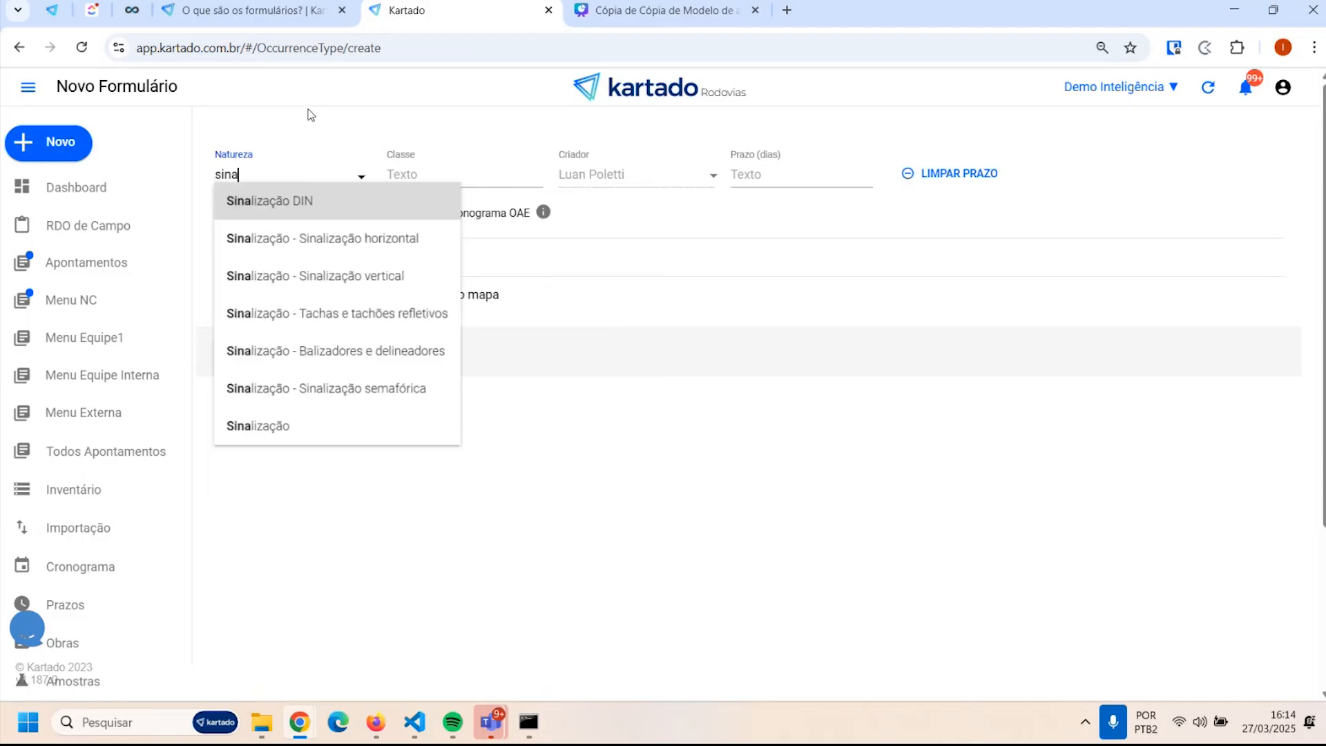
click(321, 280)
click(423, 176)
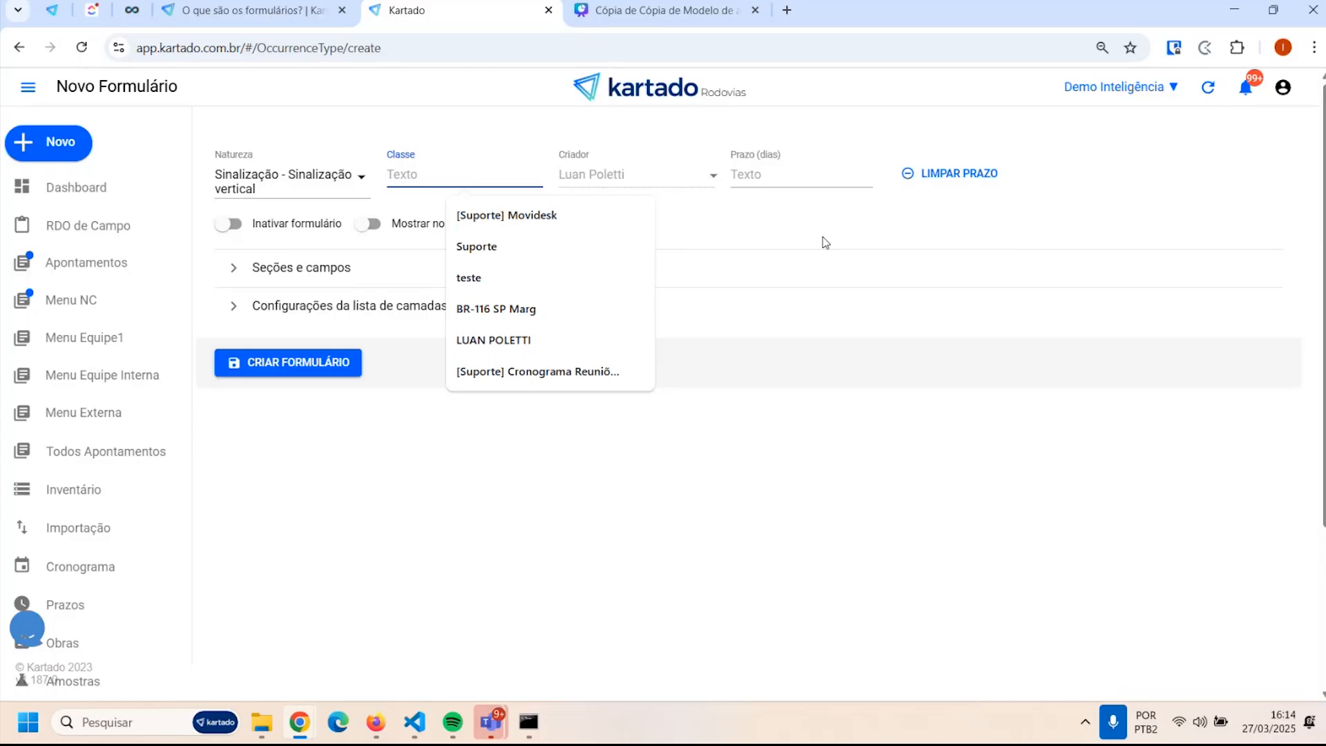
text(Teste)
key(BackSpace)
key(BackSpace)
key(BackSpace)
key(BackSpace)
key(BackSpace)
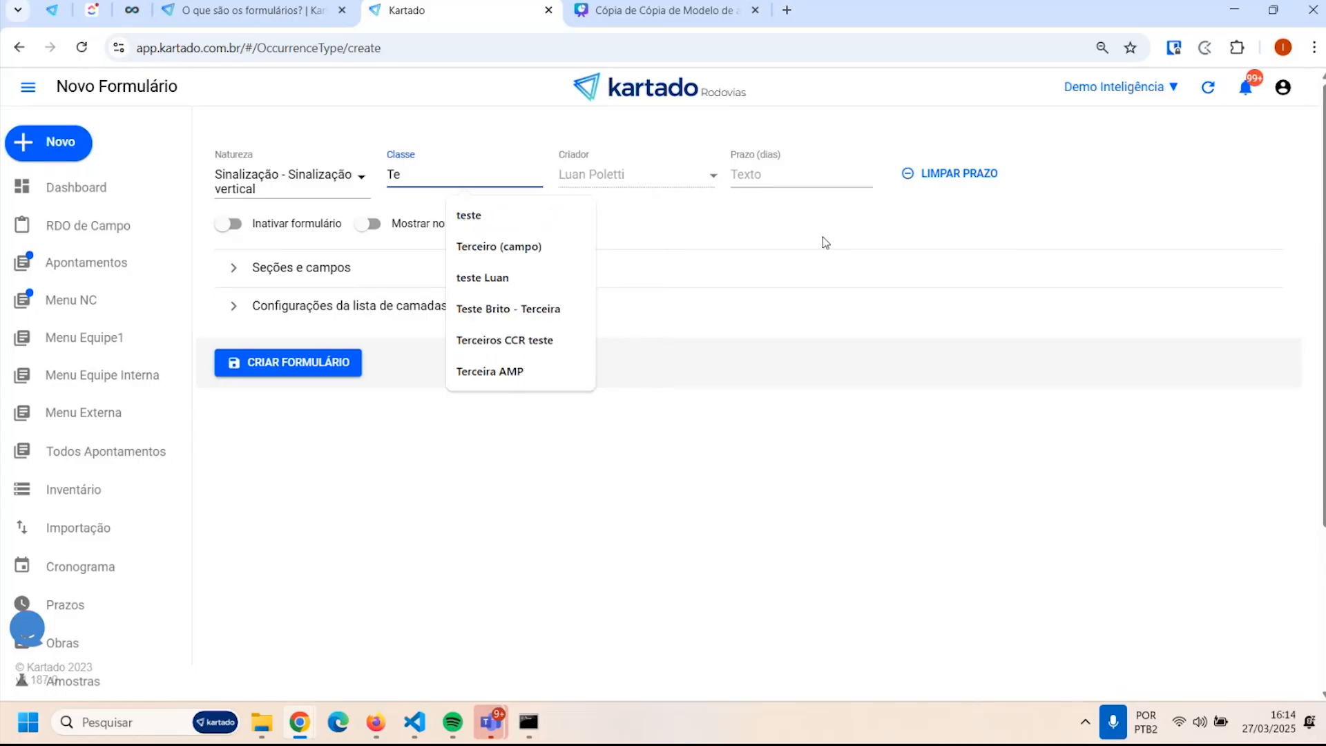
text(test)
key(BackSpace)
key(BackSpace)
key(BackSpace)
key(BackSpace)
key(Escape)
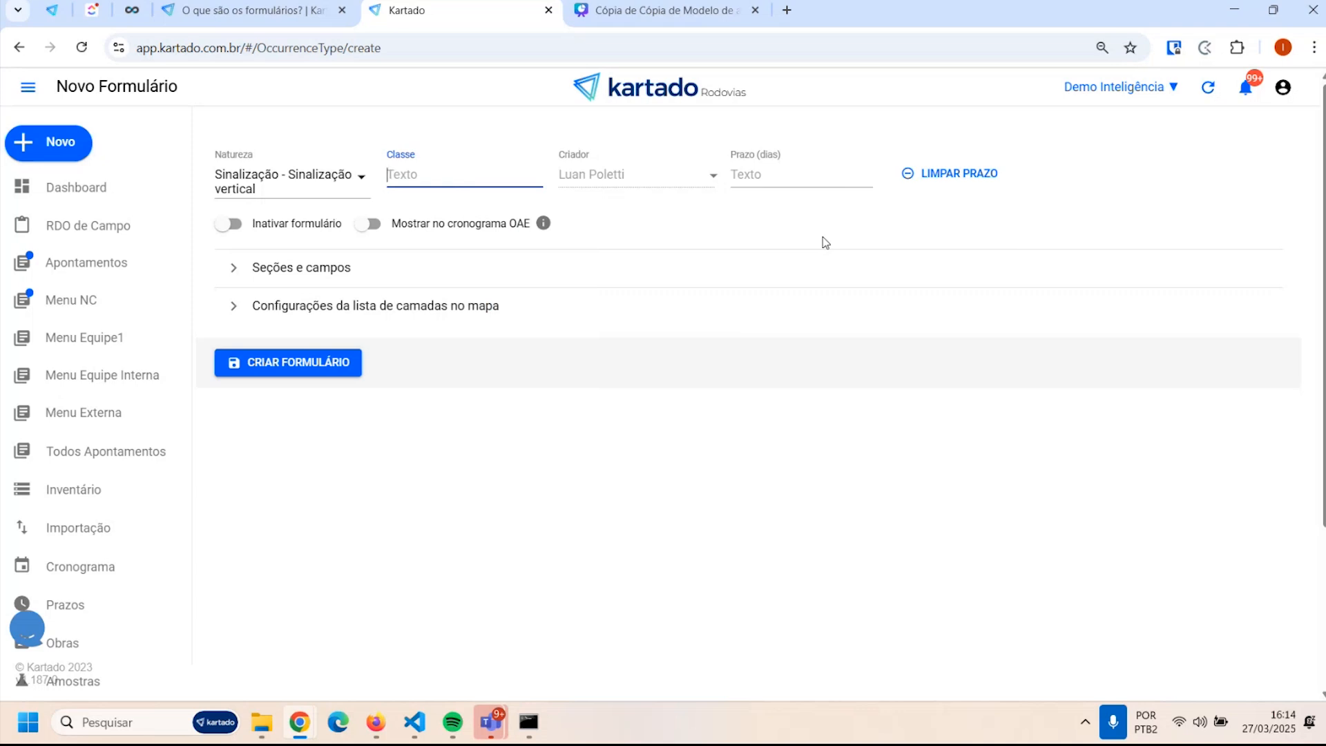
Open the Configurações page in a separate browser tab, keeping the new form open
scroll(131, 565, down, 3)
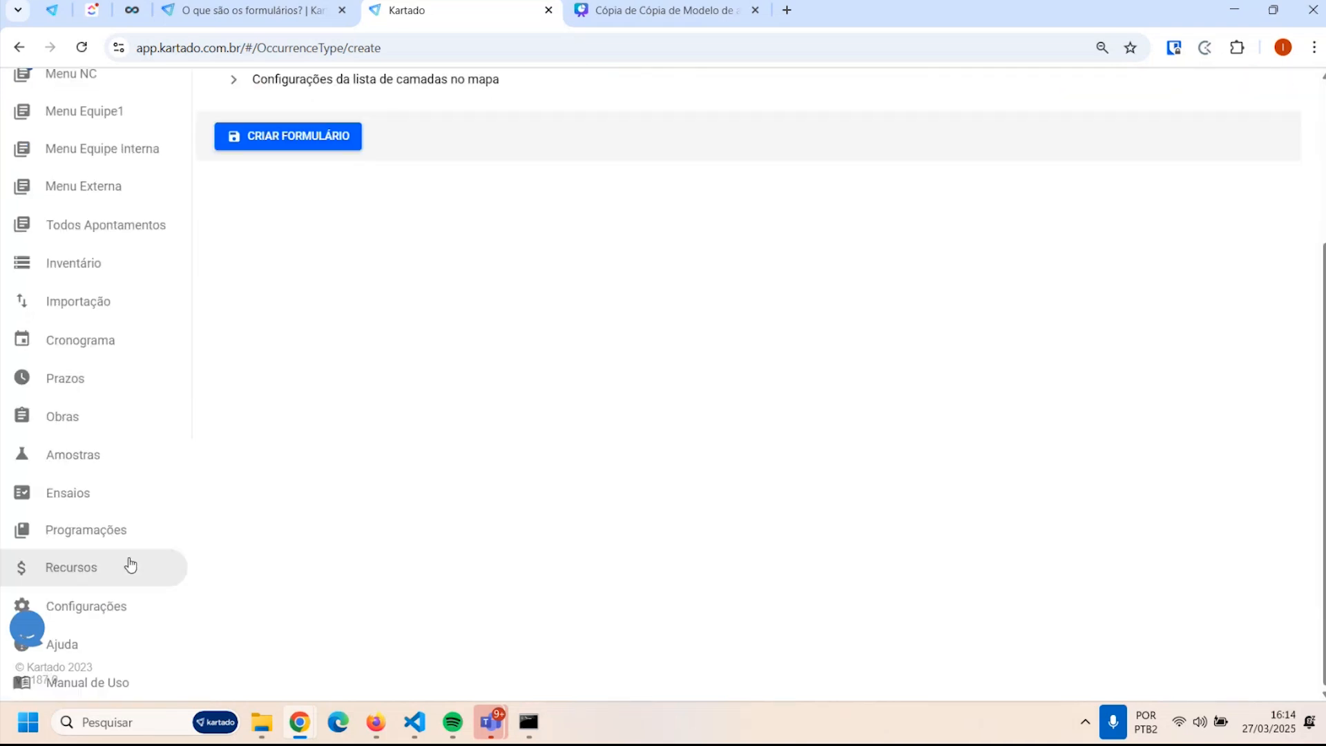
middle_click(97, 603)
click(710, 11)
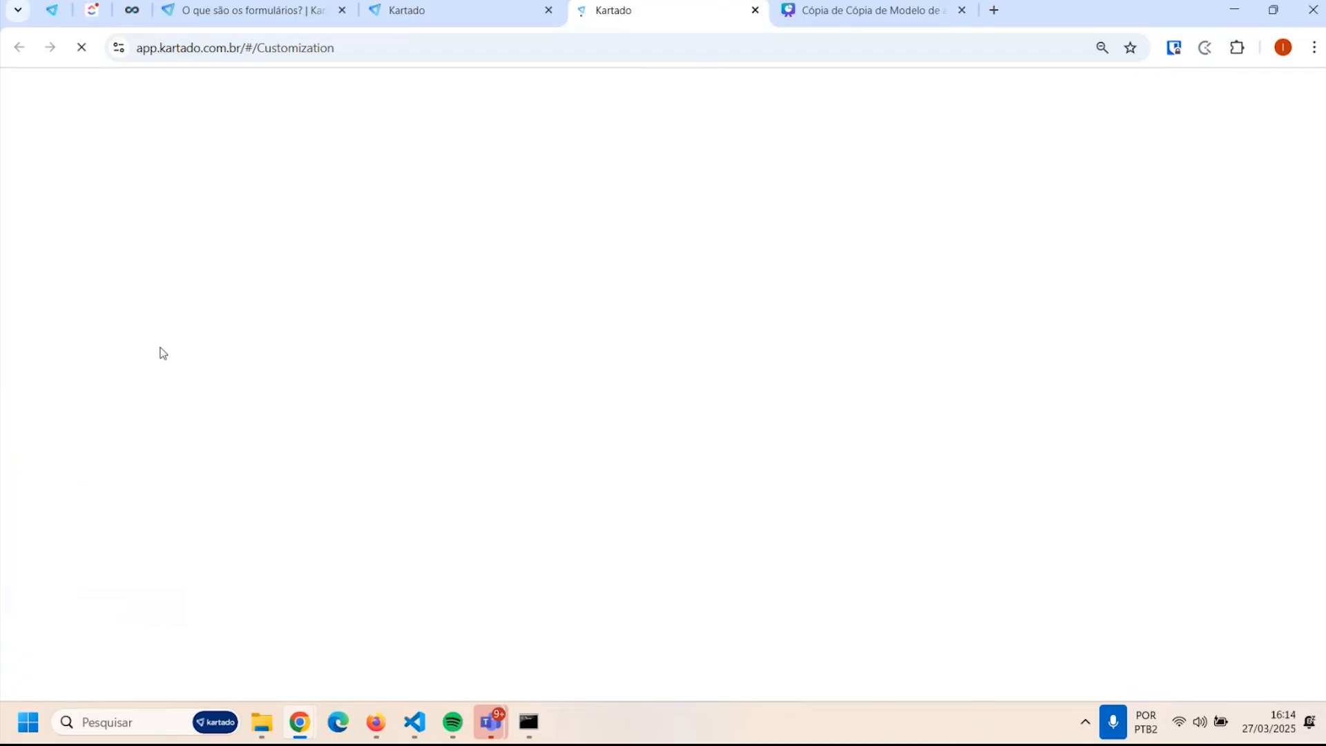
Open the active forms list in the separate Kartado tab and copy the existing class name Carga/Descarga
scroll(731, 568, down, 6)
click(480, 386)
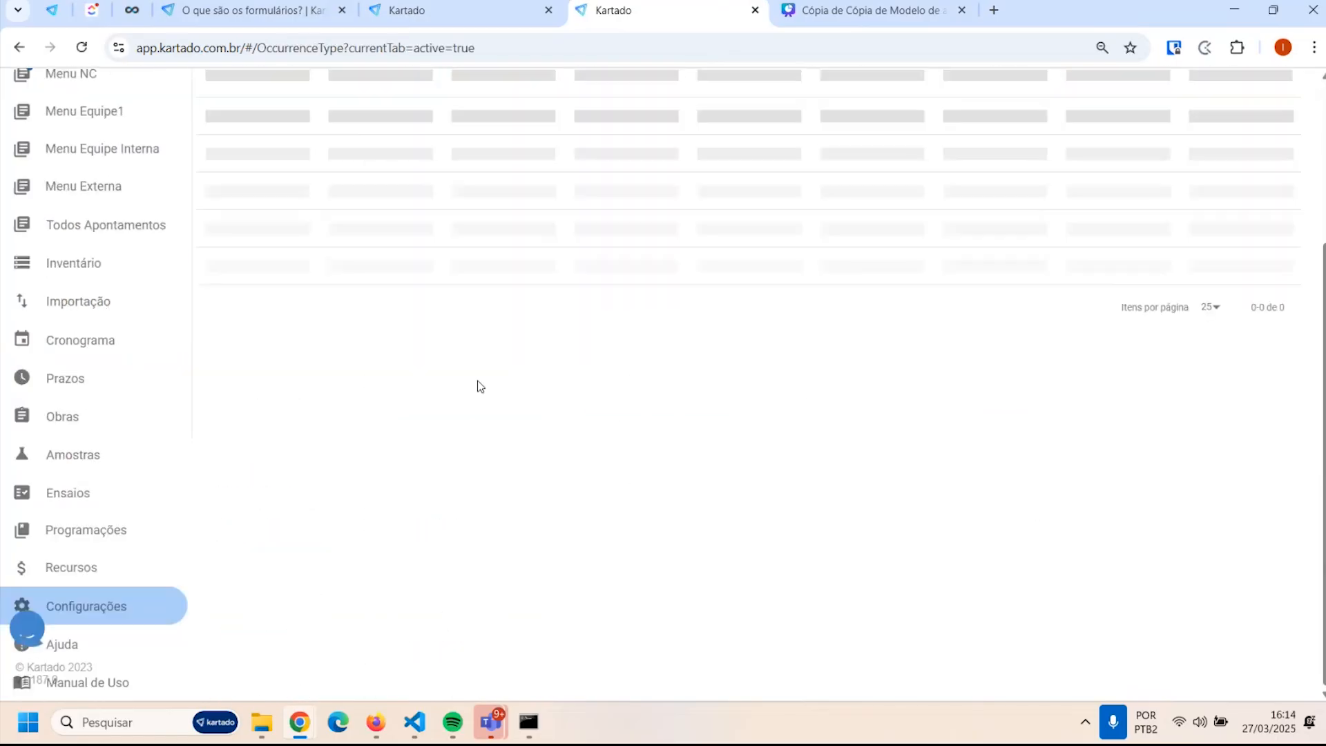
triple_click(499, 251)
key(ctrl+c)
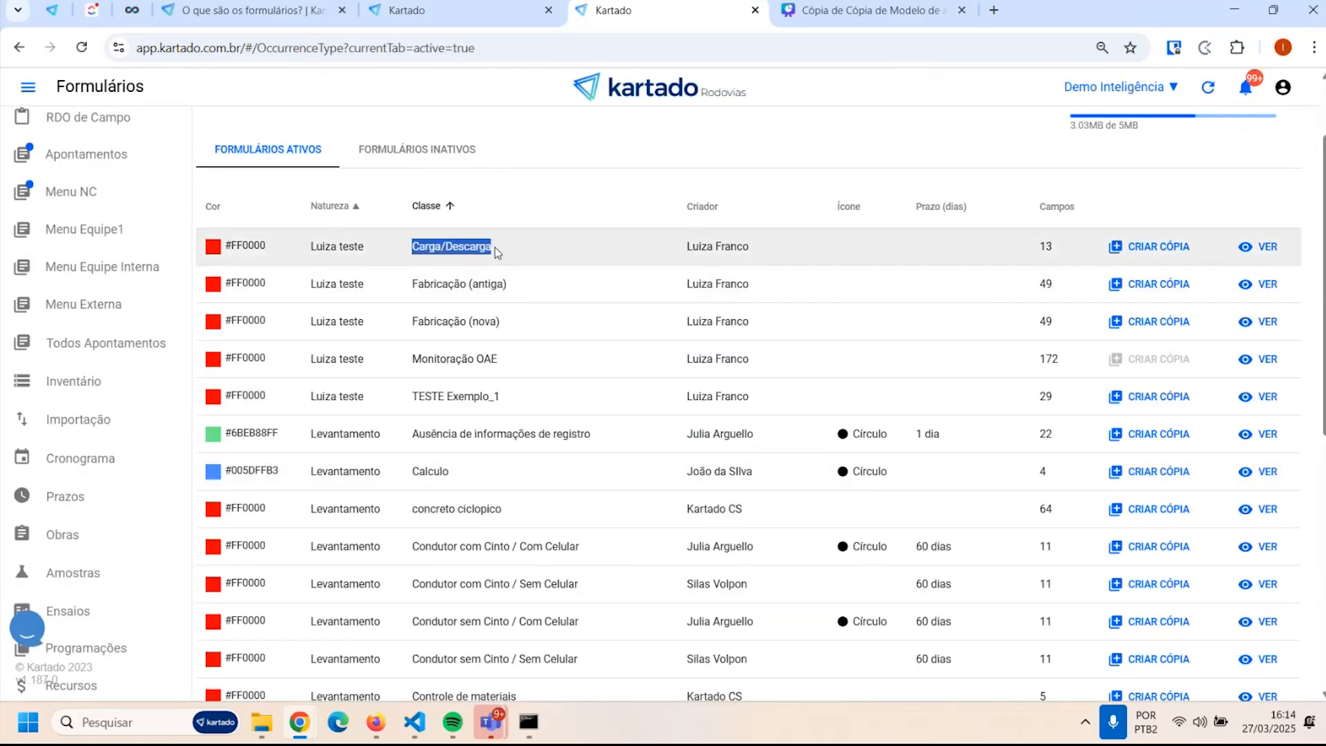
Return to the new form, enter the copied name Carga/Descarga as its Classe, and check the field's validation
scroll(569, 140, up, 2)
click(450, 10)
scroll(424, 155, up, 3)
click(444, 175)
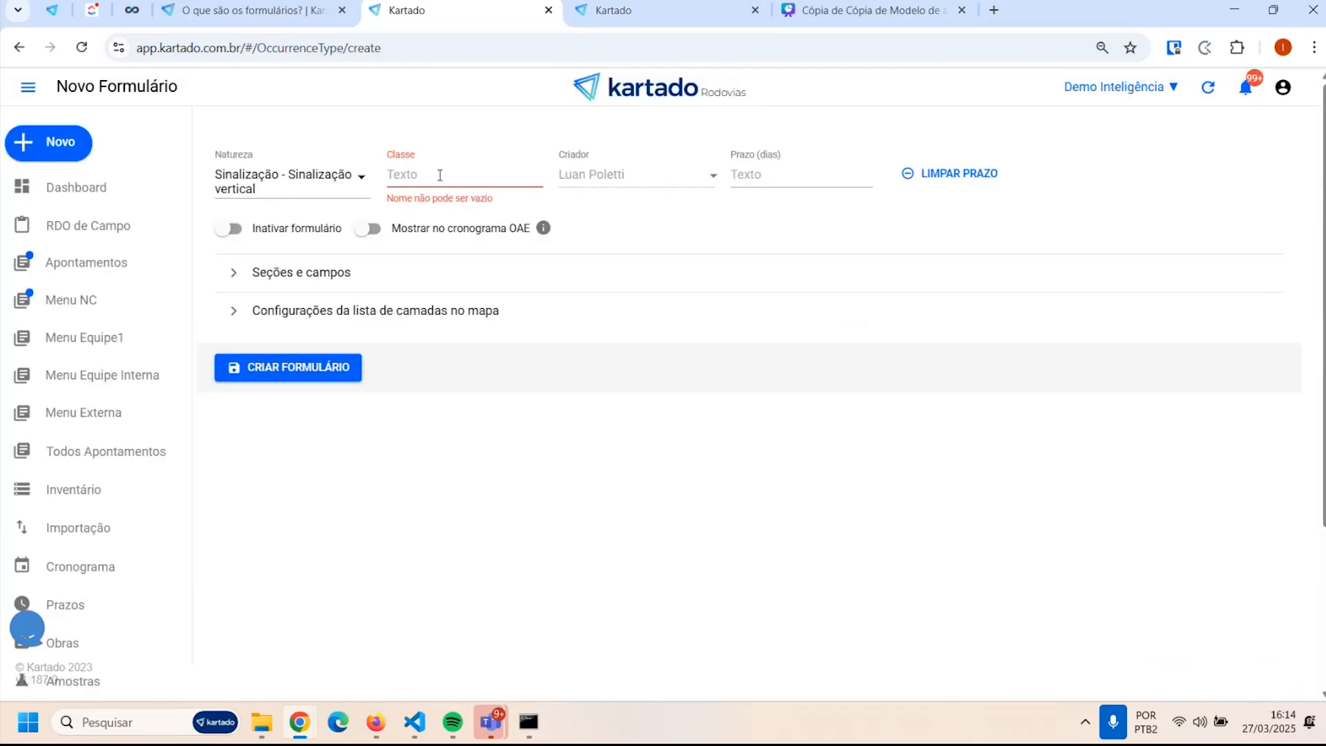
key(ctrl+v)
key(Tab)
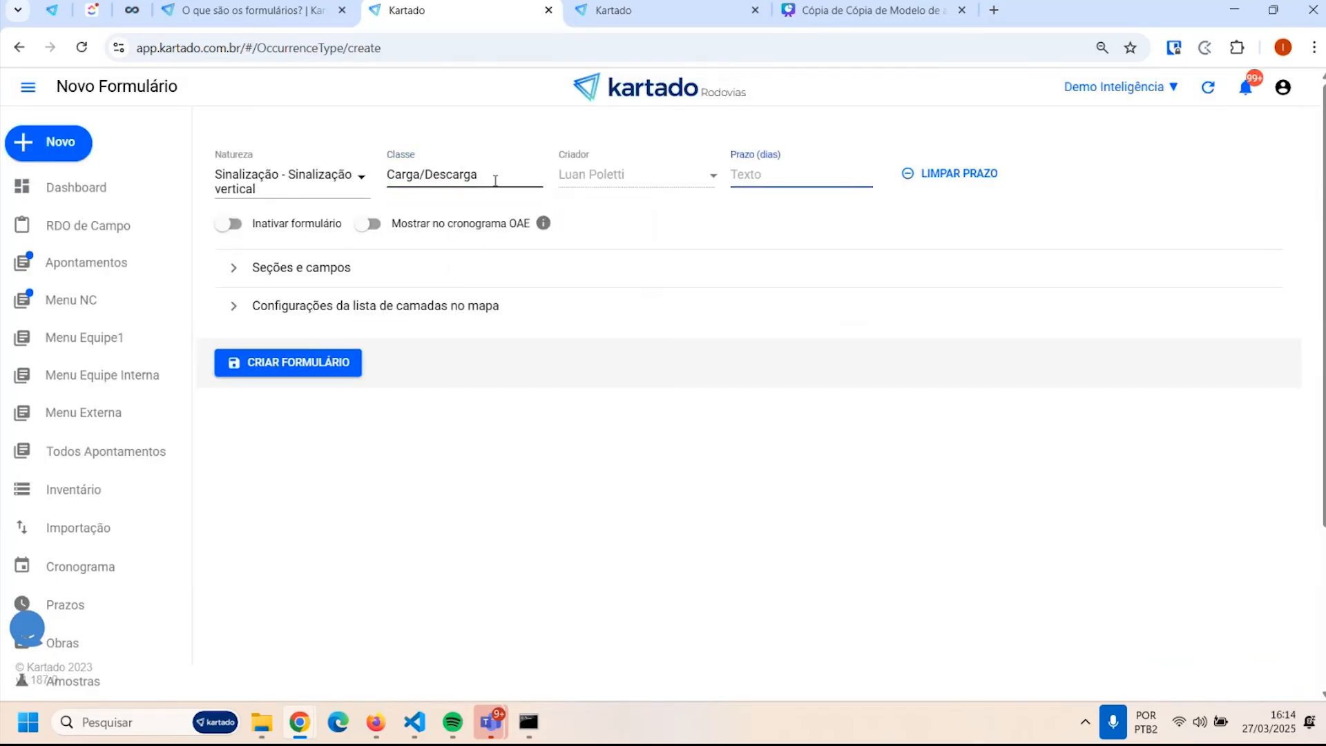
click(496, 179)
click(637, 8)
click(489, 4)
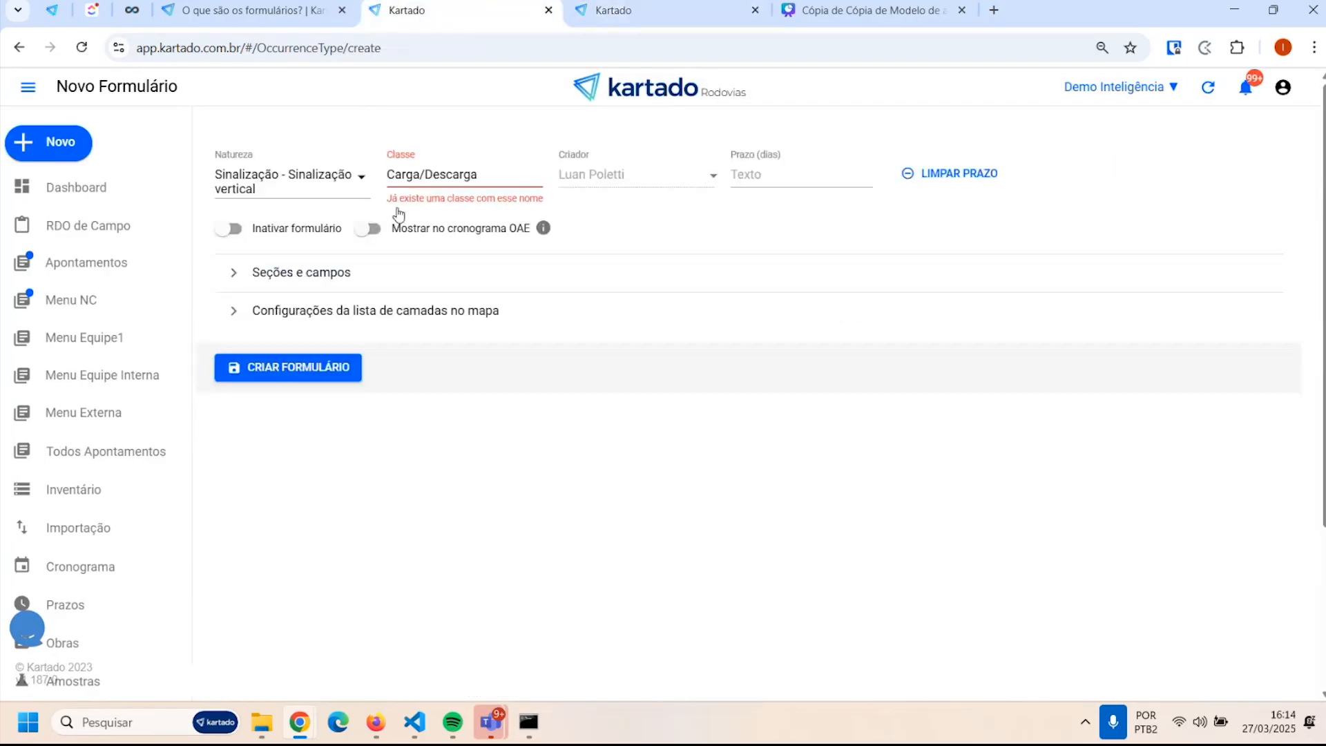
drag(453, 198, 546, 207)
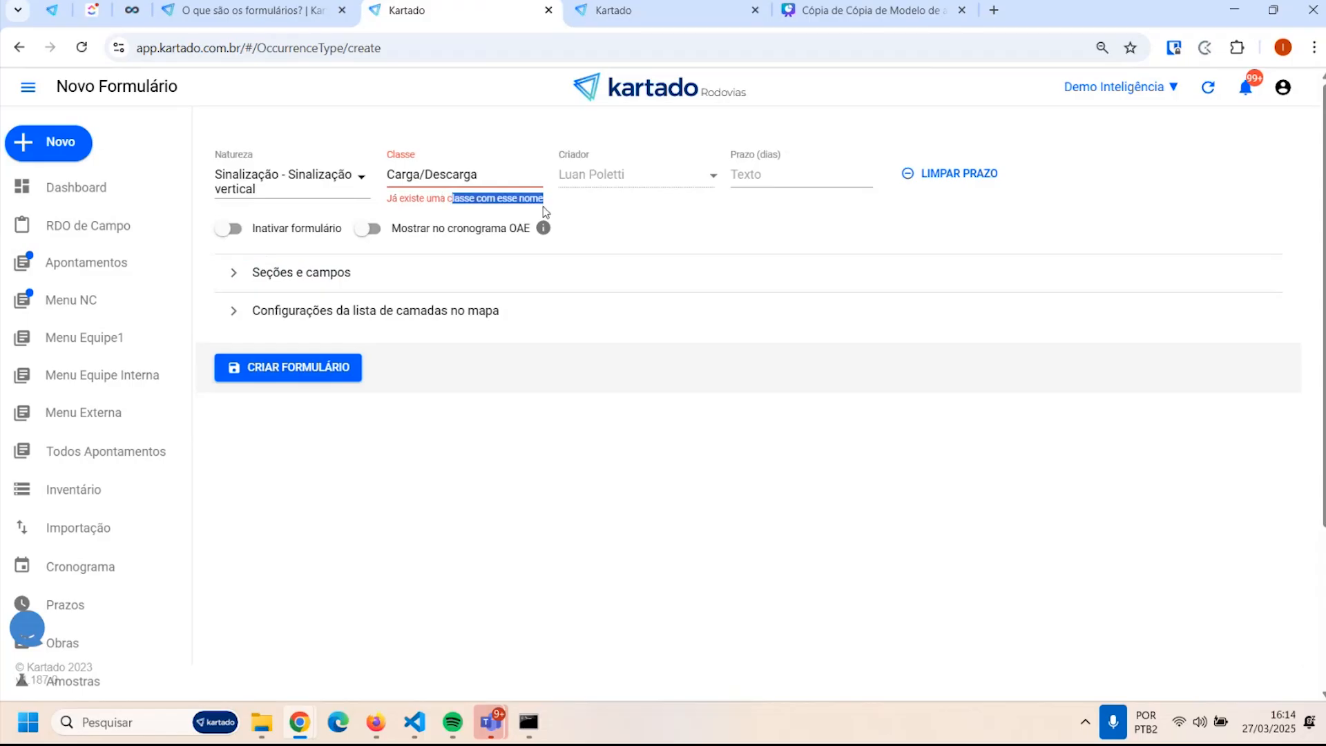
Change the form's Classe to Carga/Descarga 2 to test a distinct name
click(509, 175)
text(2)
key(Tab)
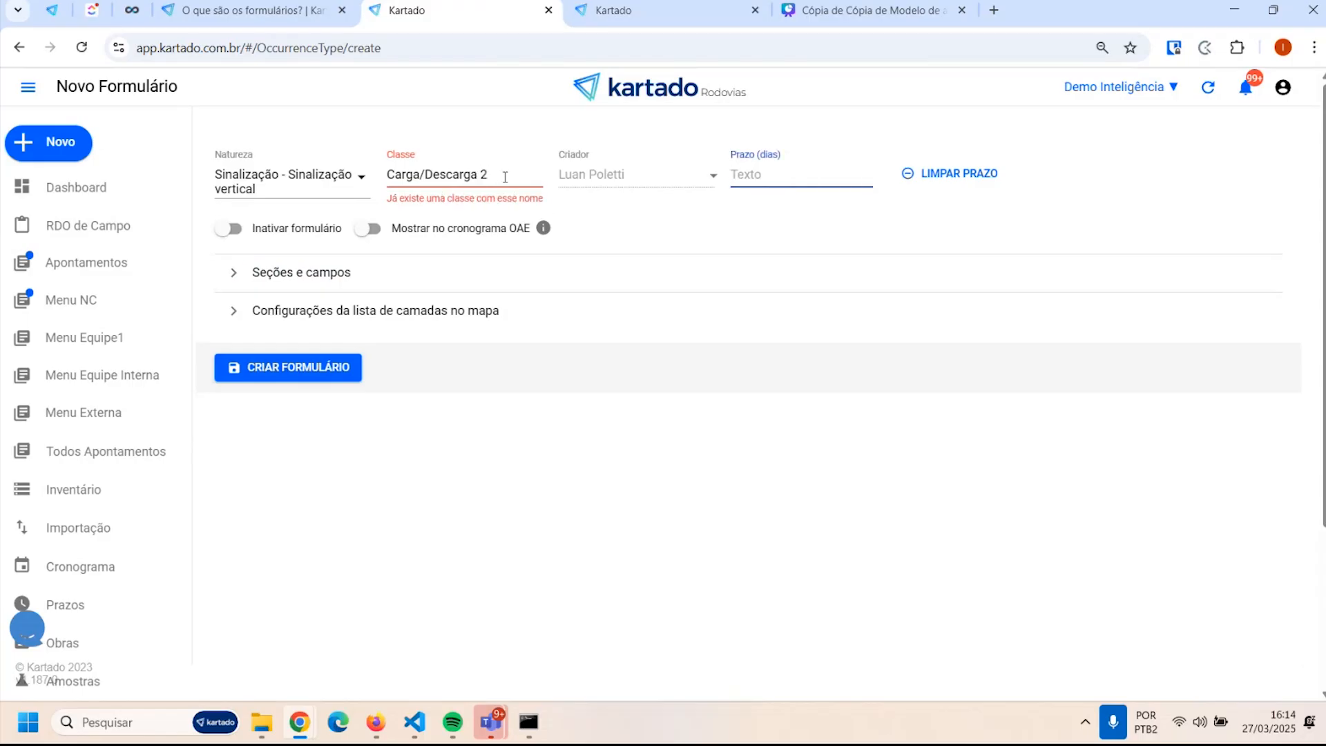
Replace the form's Classe with Exemplo 1
click(505, 177)
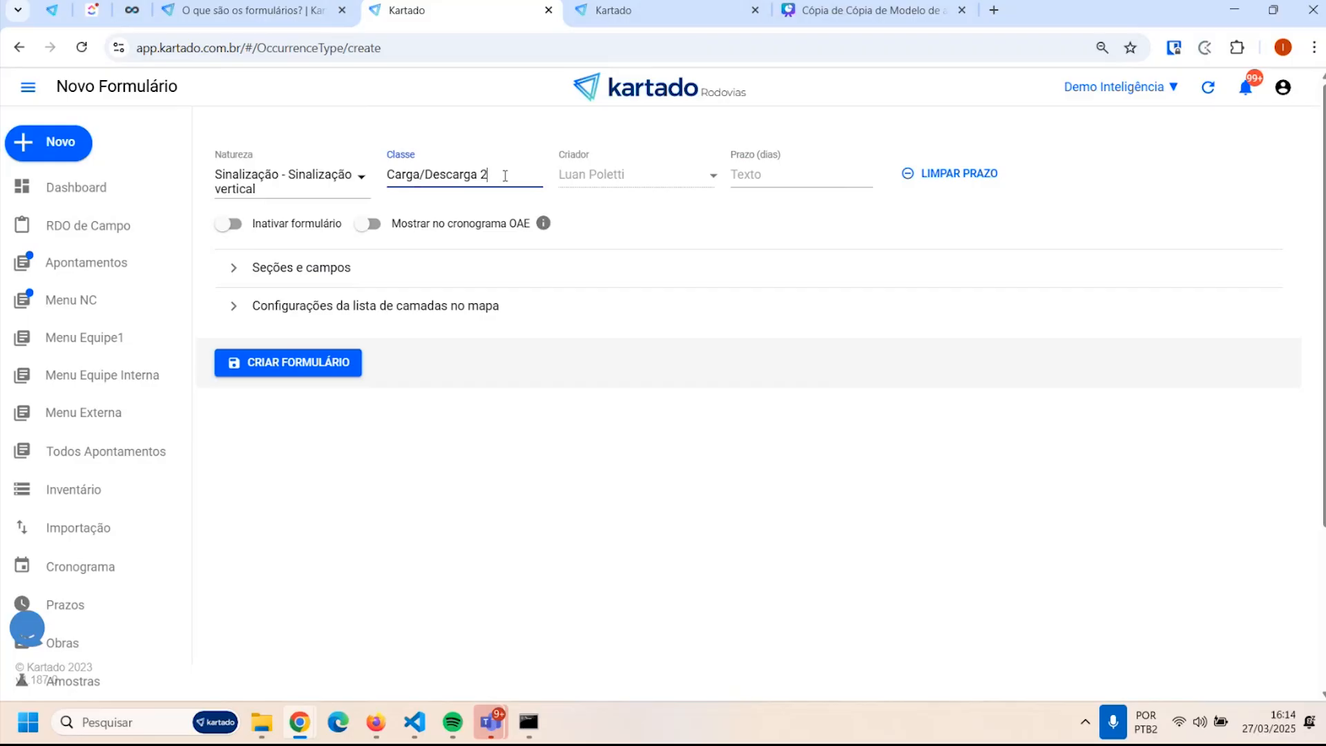
key(BackSpace)
key(ctrl+a)
key(BackSpace)
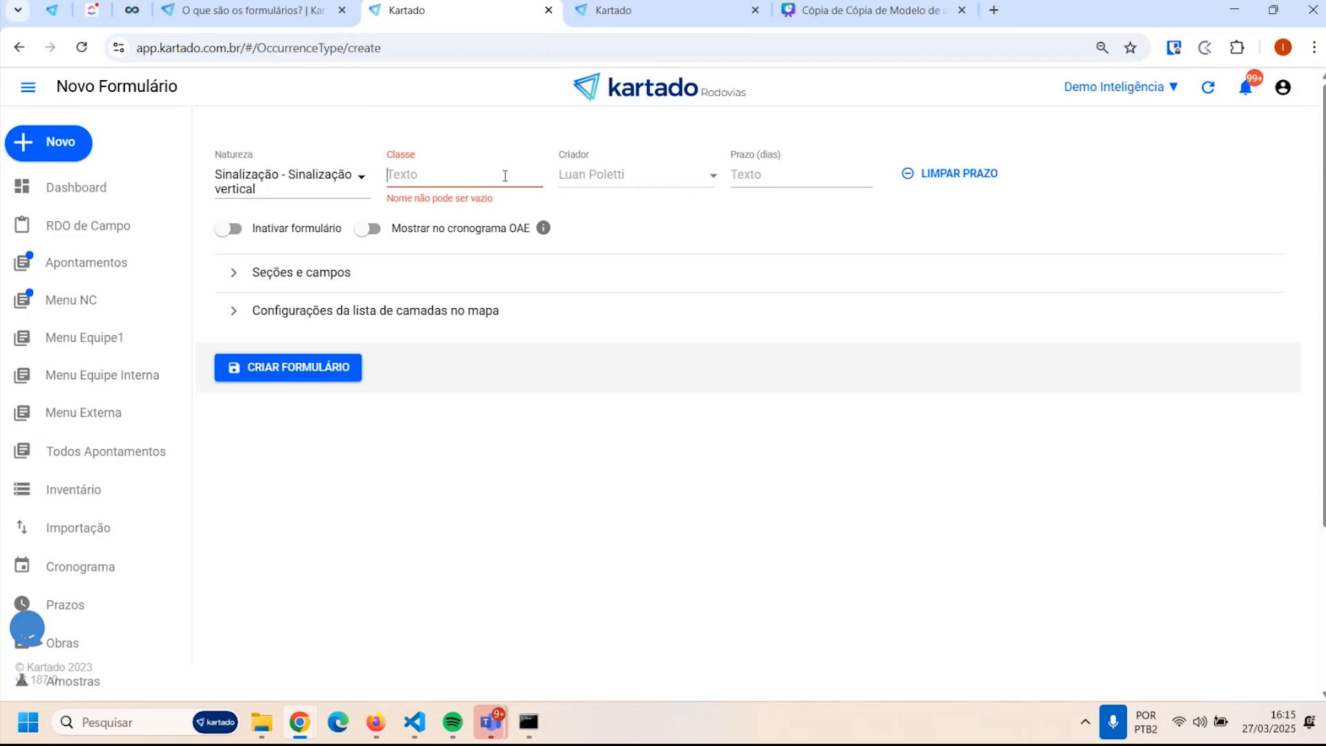
text(Exemp)
text(lo 1)
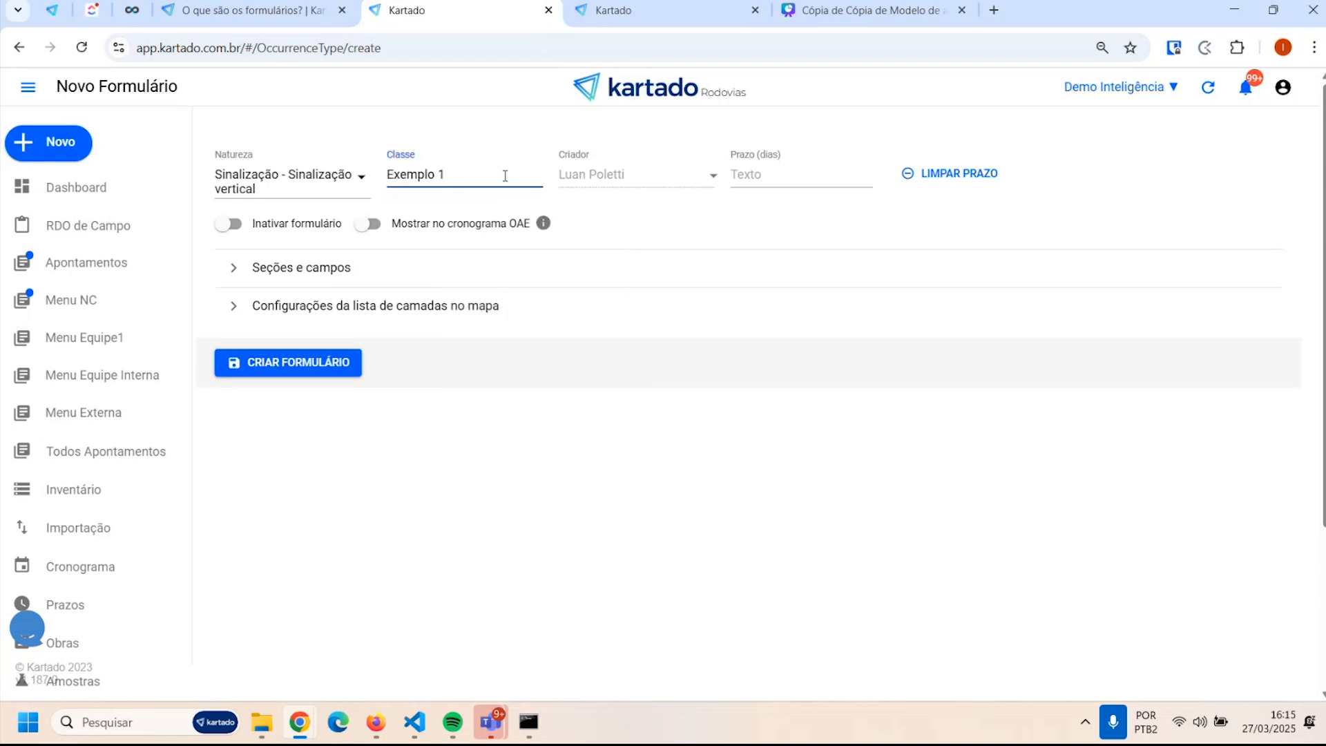
key(Tab)
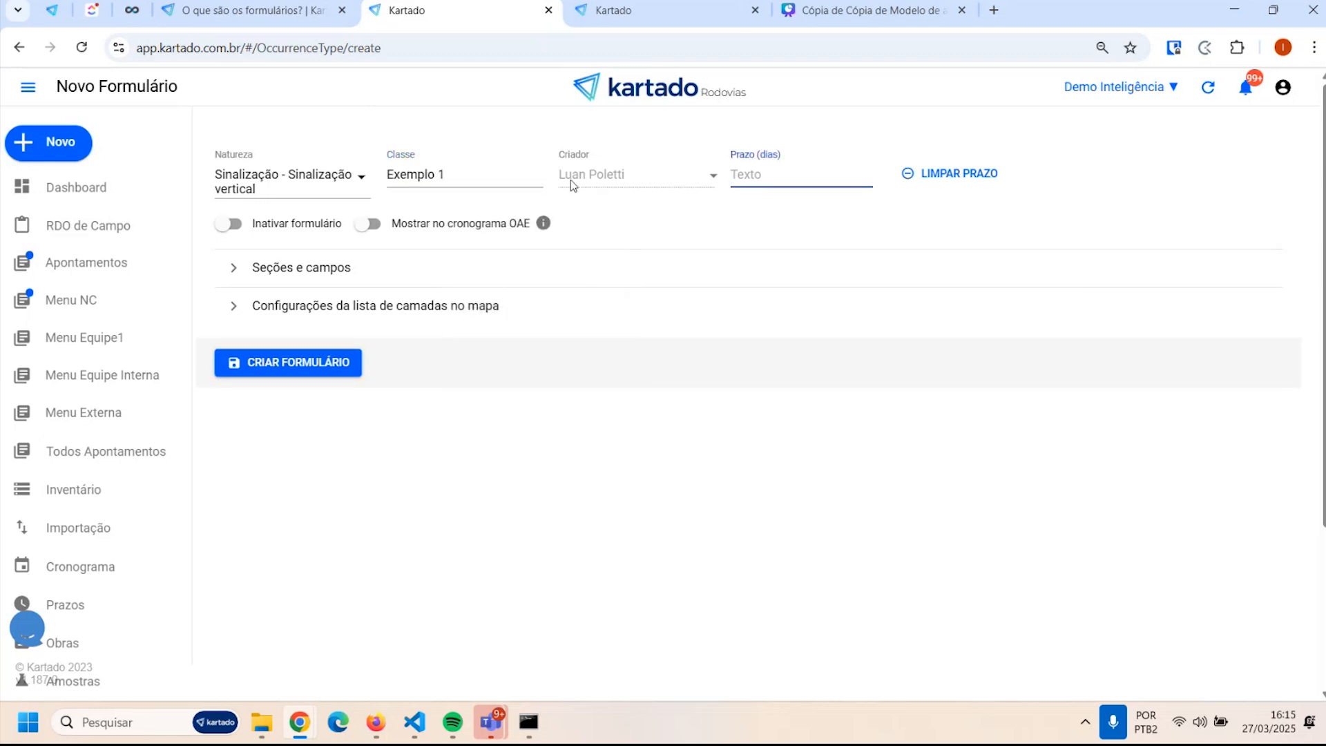
Set the form's Prazo to 07 dia(s) e 00 hora(s)
click(653, 181)
click(753, 193)
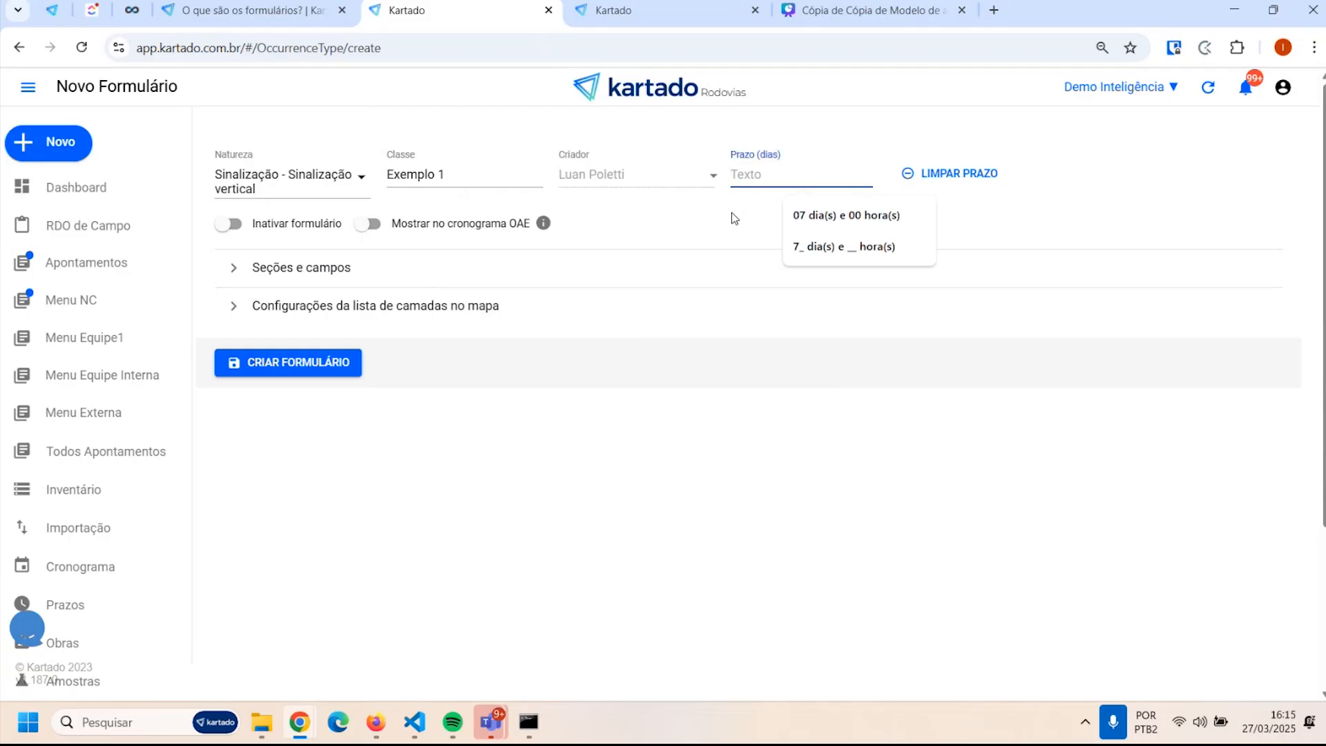
click(735, 214)
drag(388, 175, 447, 175)
key(Tab)
text(07)
text(00 hora(s)
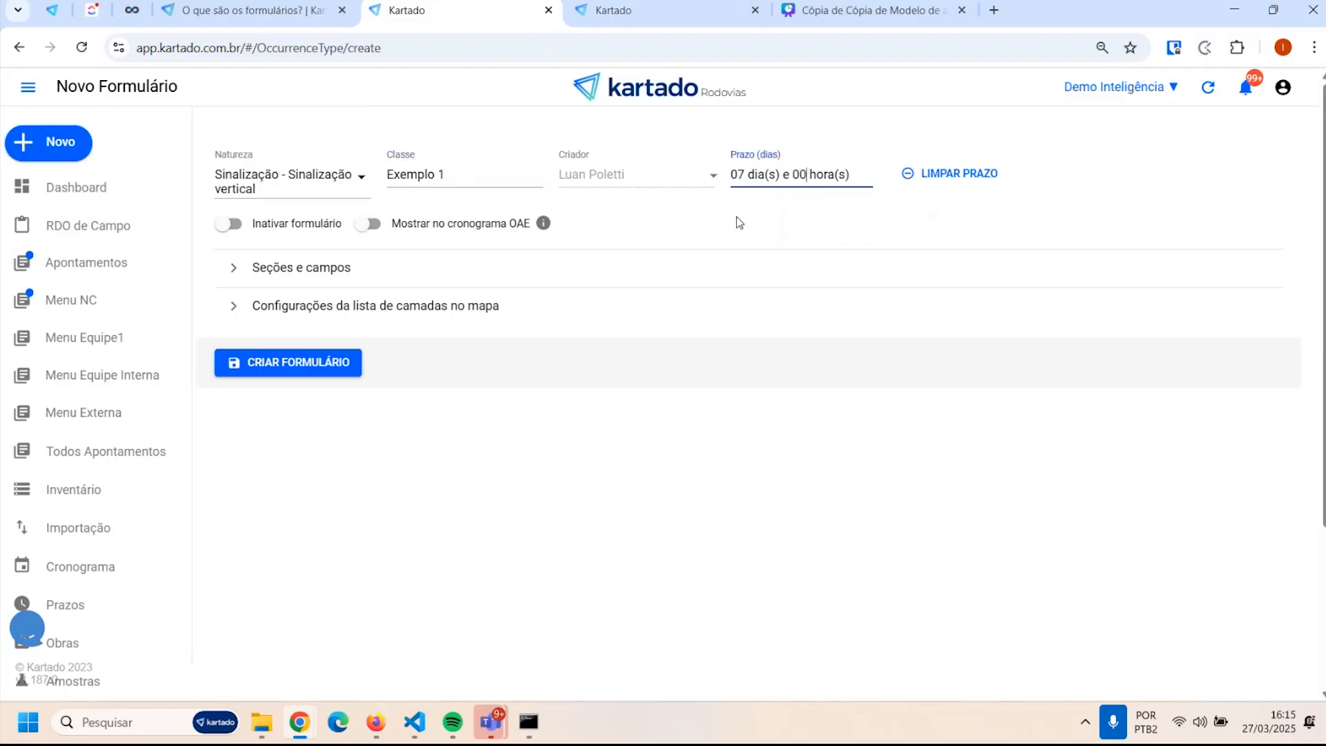
click(822, 209)
Read the Mostrar no cronograma OAE help, then expand Seções e campos and review its maximum field limit
mouse_move(545, 234)
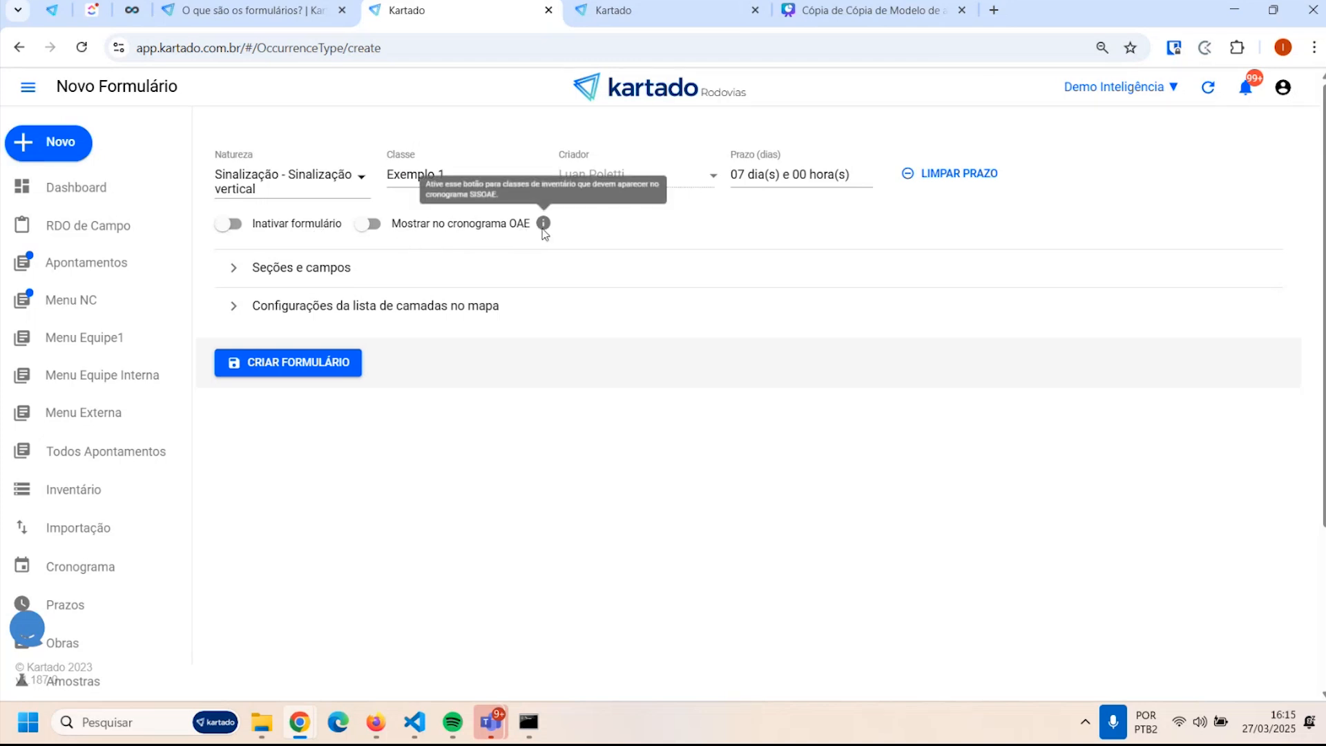
click(237, 274)
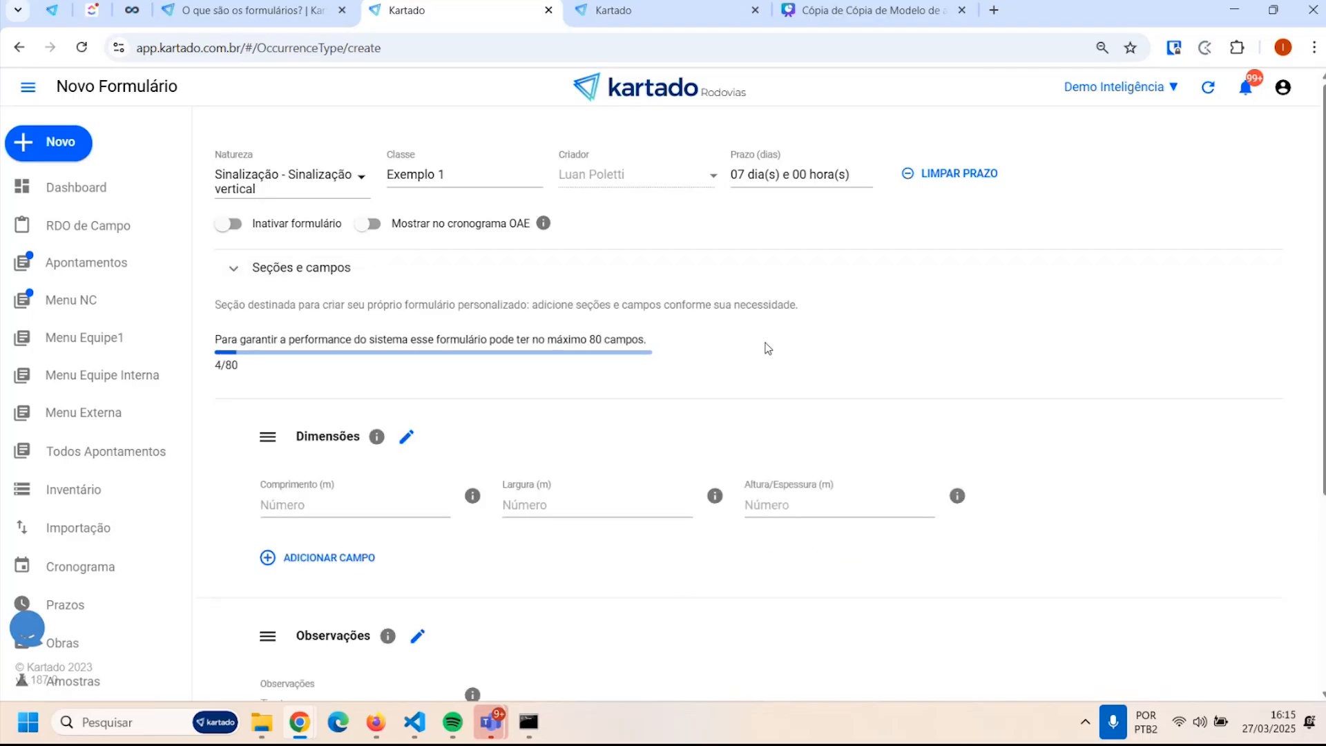
scroll(768, 348, down, 3)
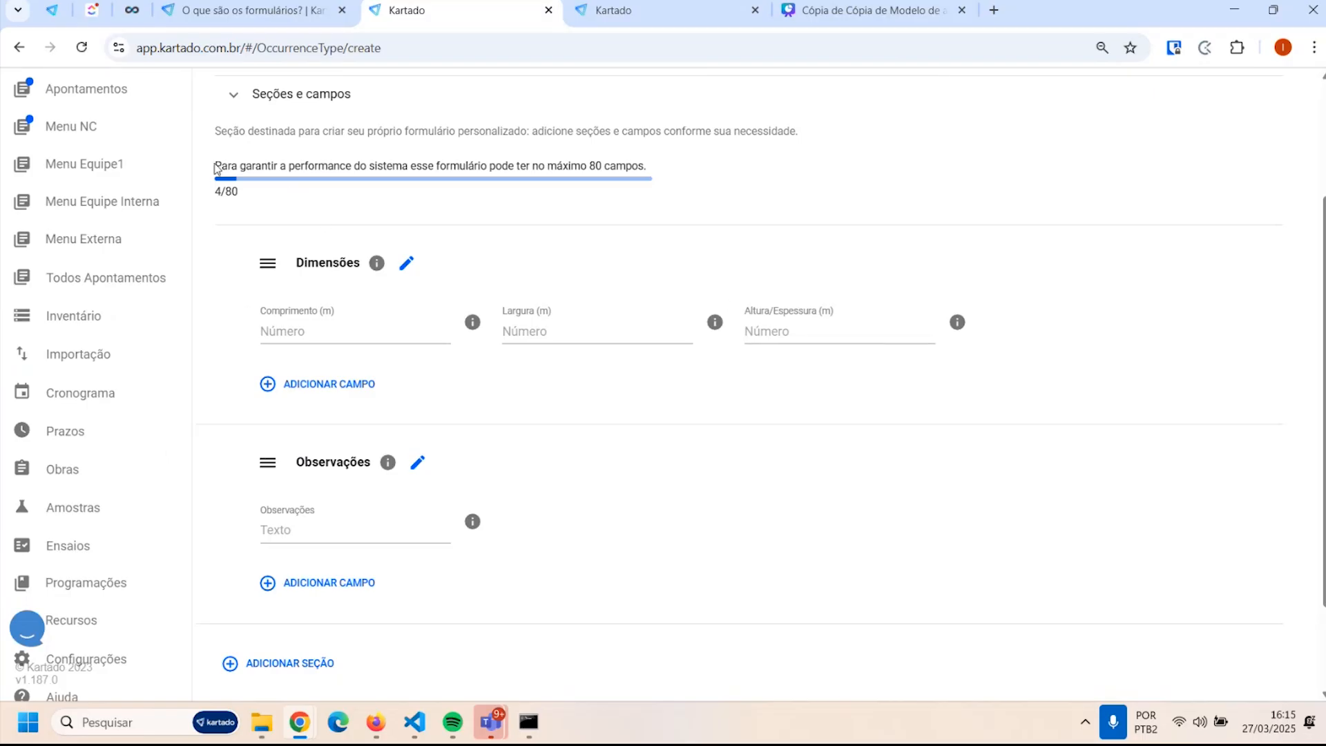
drag(217, 164, 352, 166)
click(445, 188)
scroll(553, 223, down, 2)
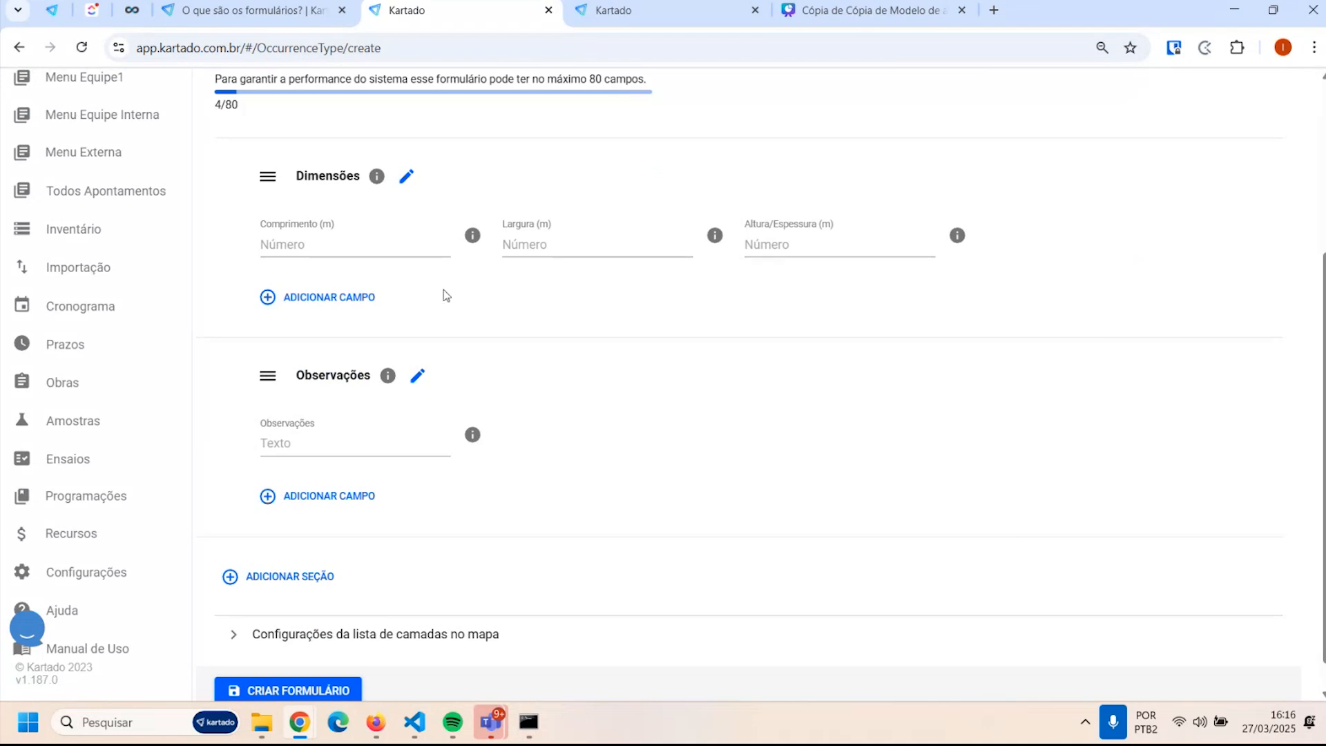
Examine the default fields in the Dimensões and Observações sections and the field types that can be added to Dimensões
click(288, 244)
click(545, 245)
click(768, 247)
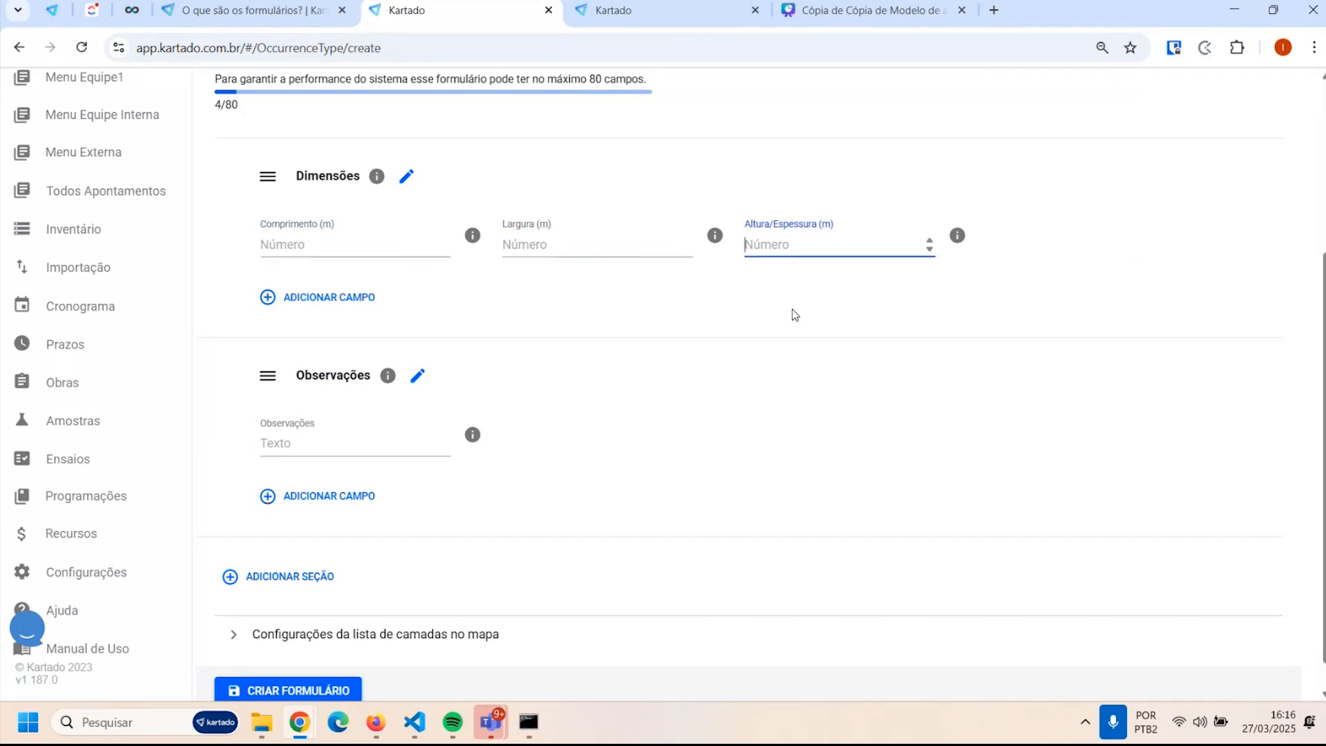
click(315, 441)
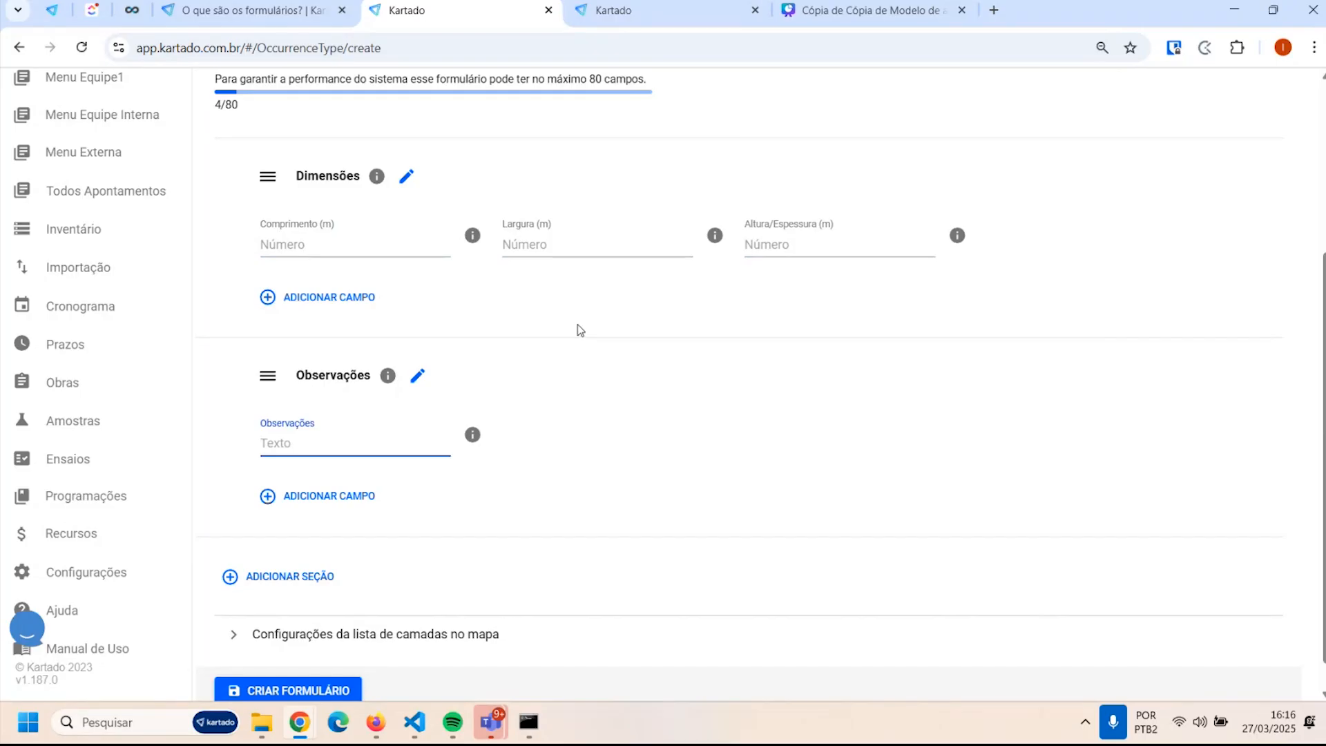
scroll(576, 323, up, 2)
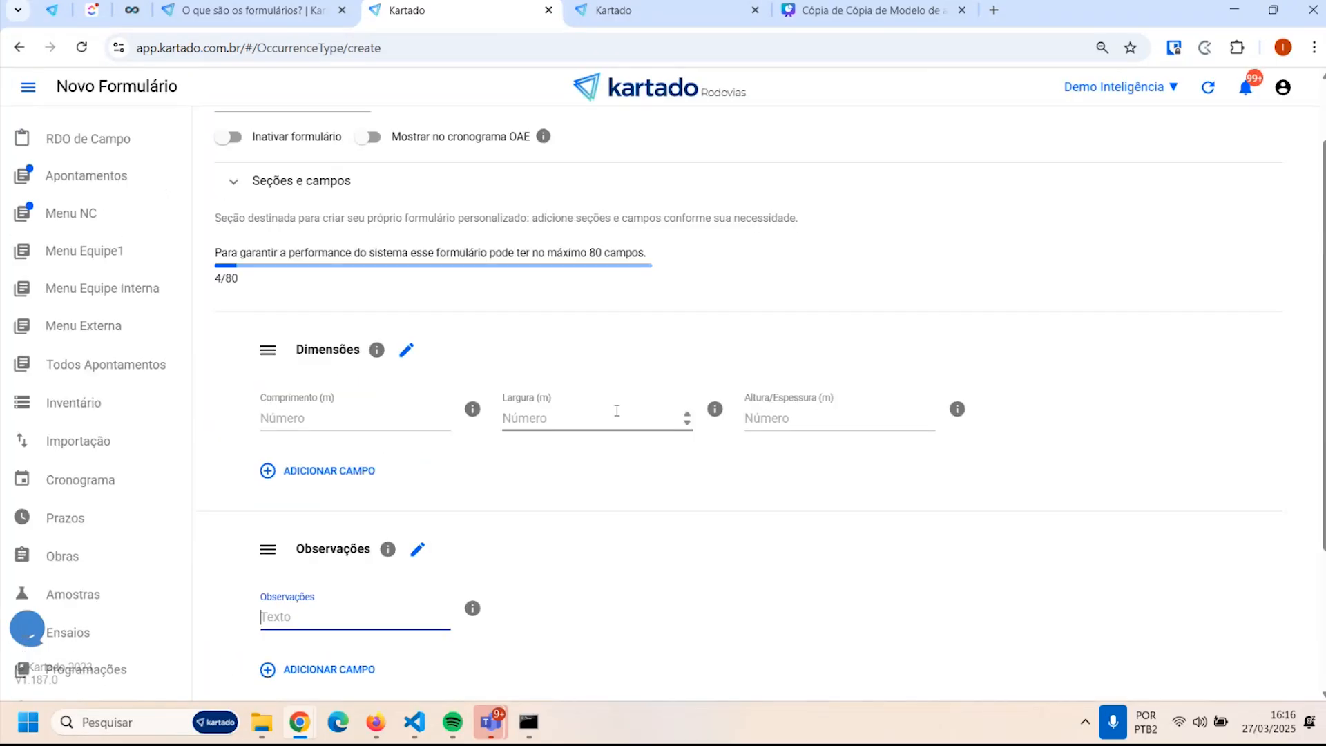
click(596, 319)
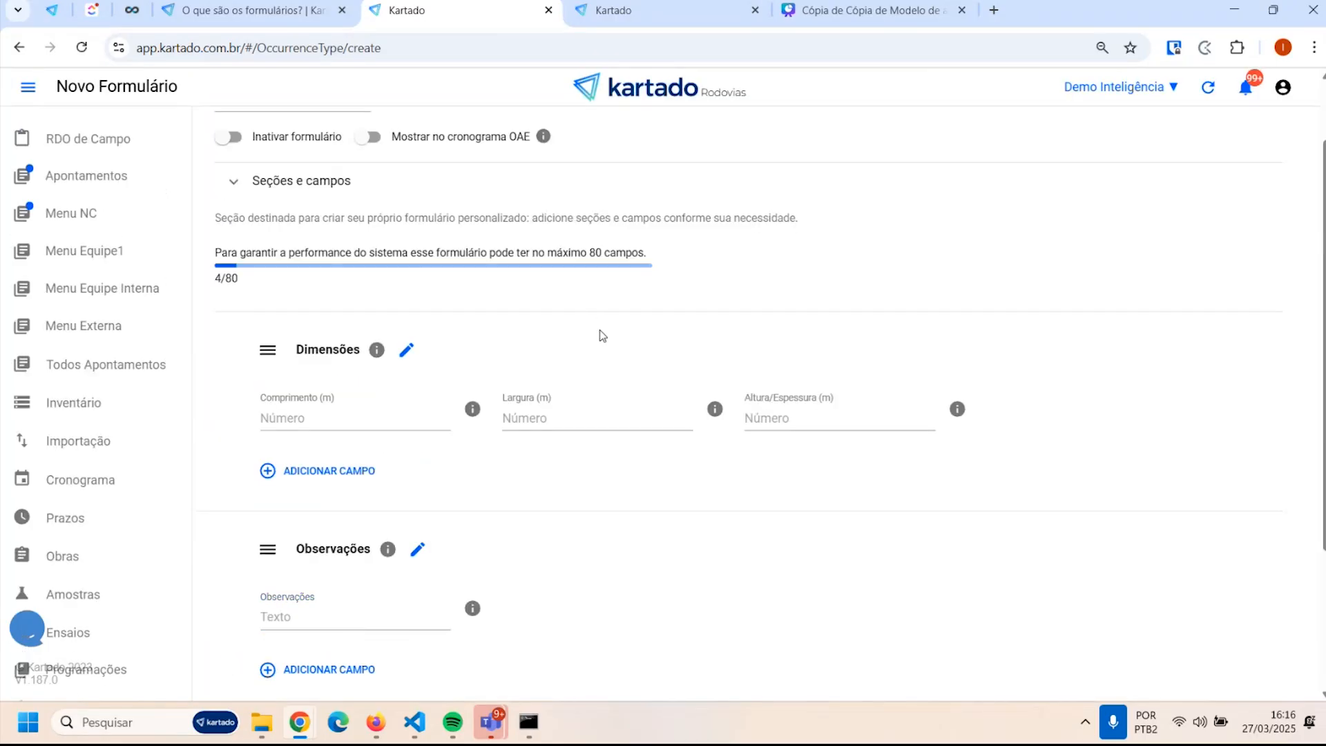
click(337, 472)
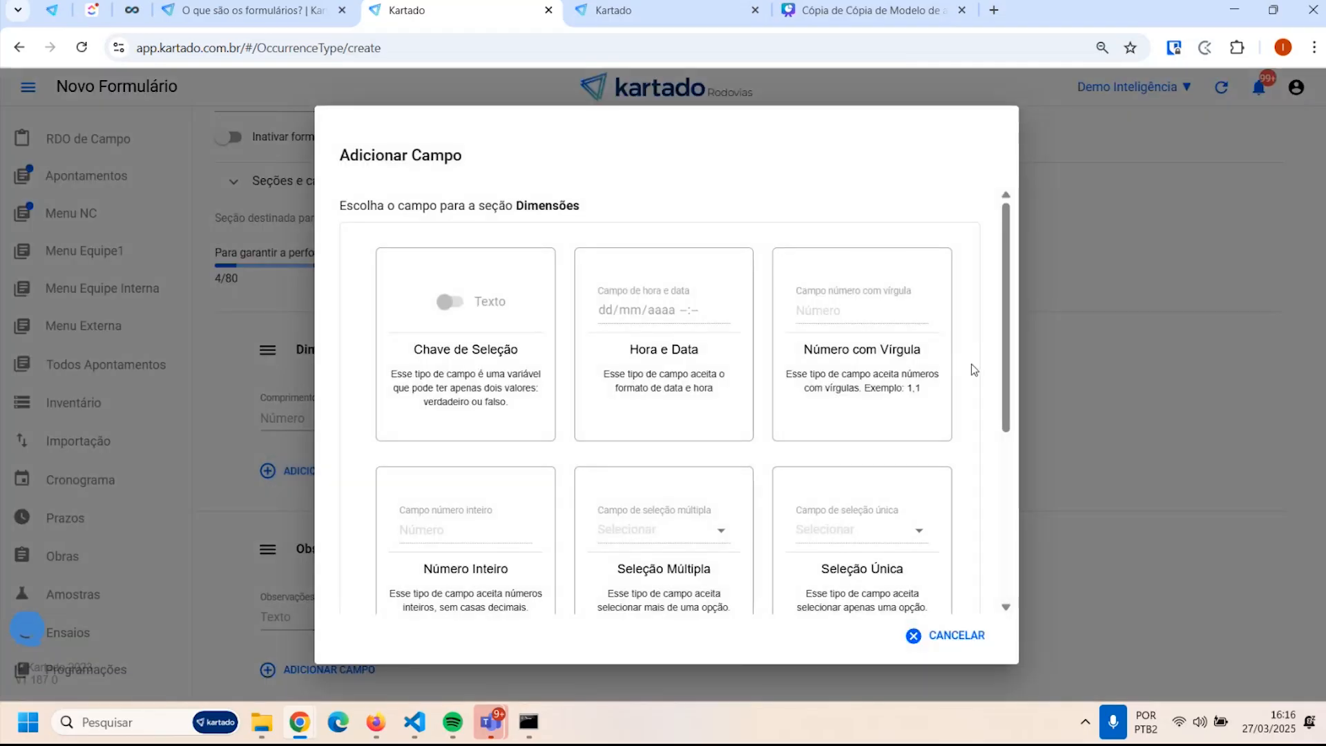
click(924, 633)
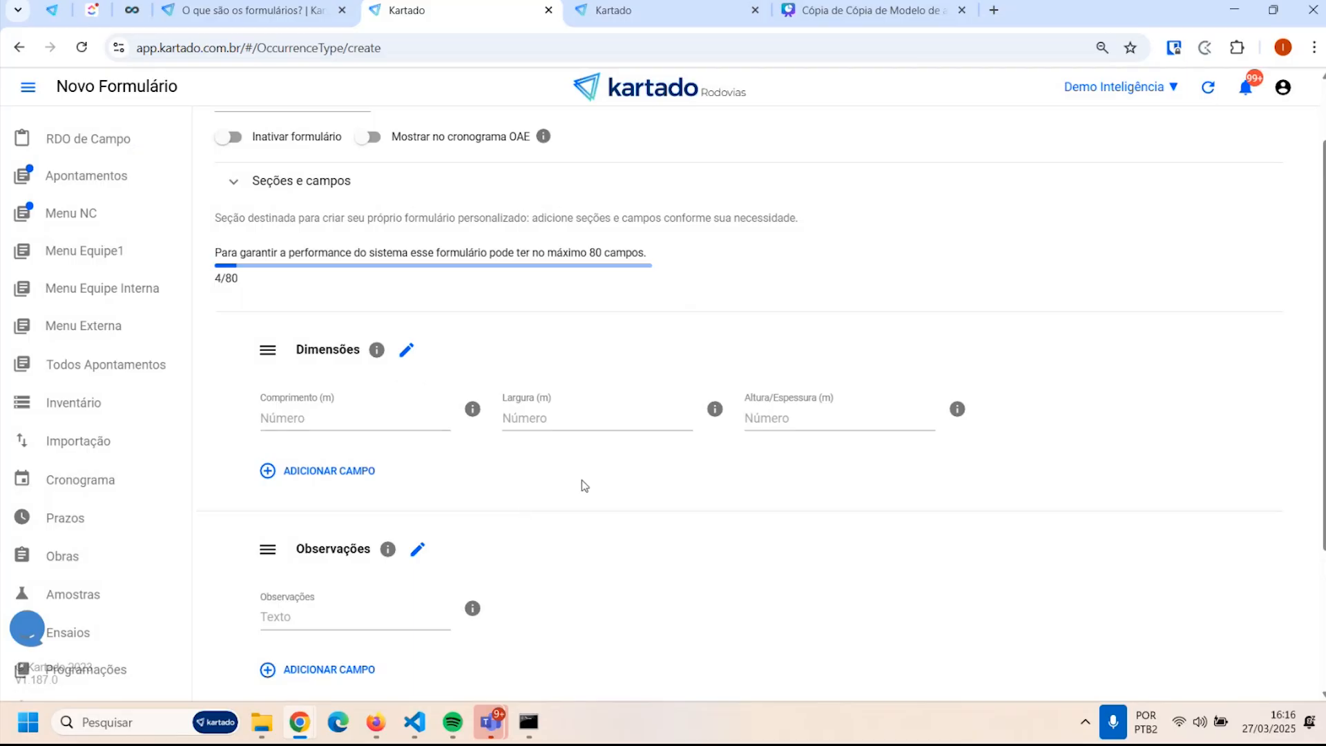
Add a new section named Identificação to the form
scroll(601, 470, down, 3)
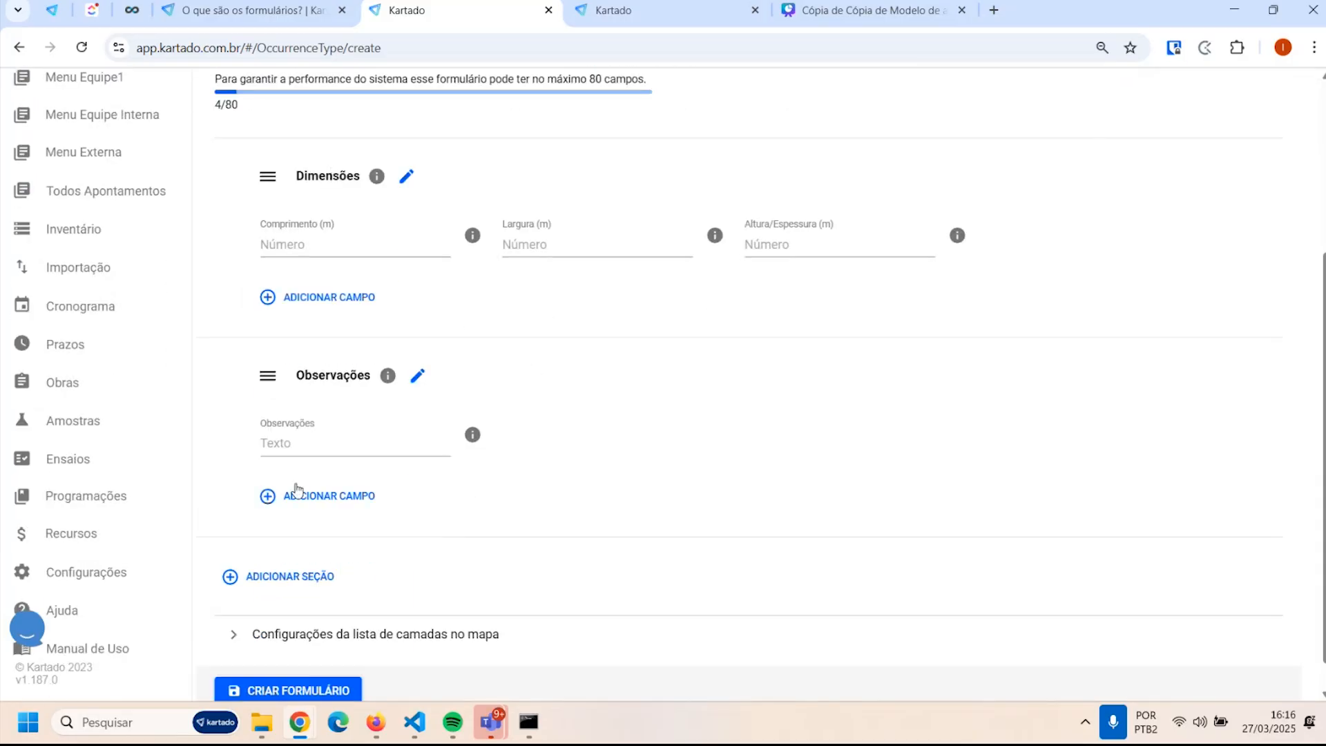
click(286, 583)
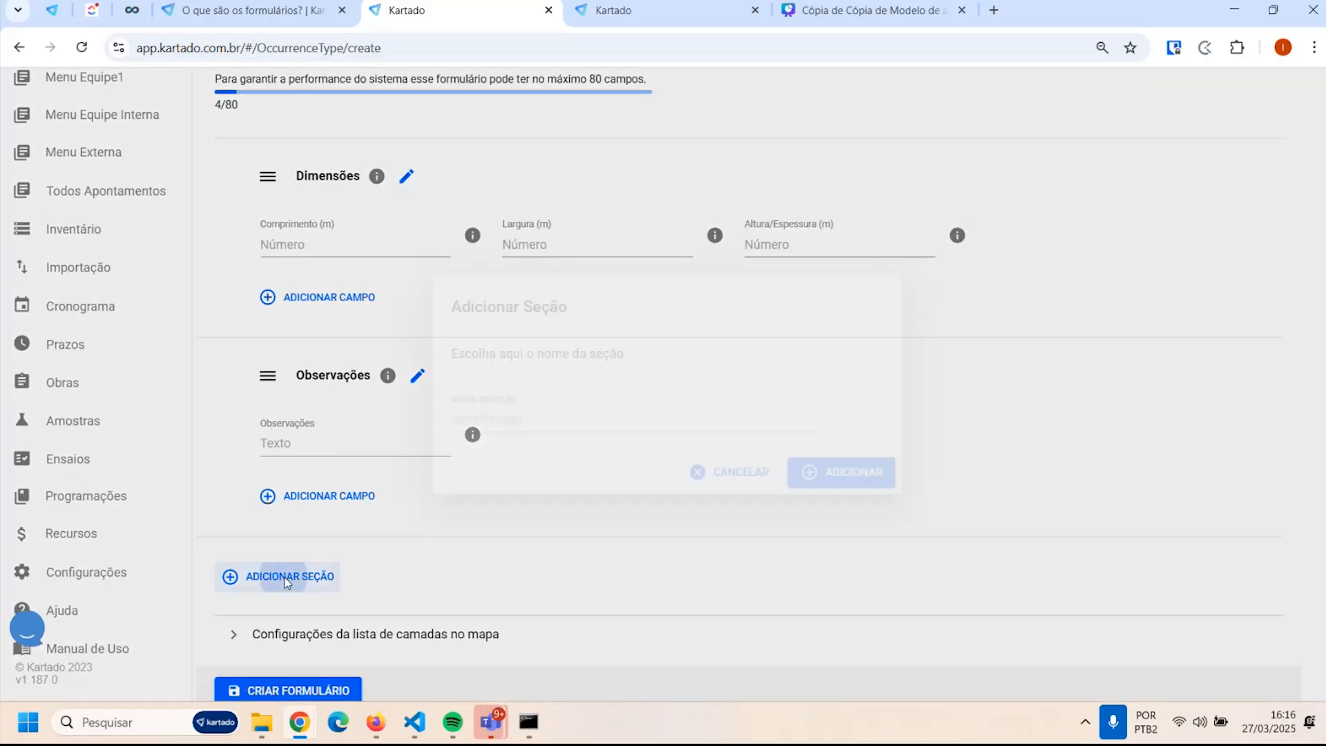
click(491, 428)
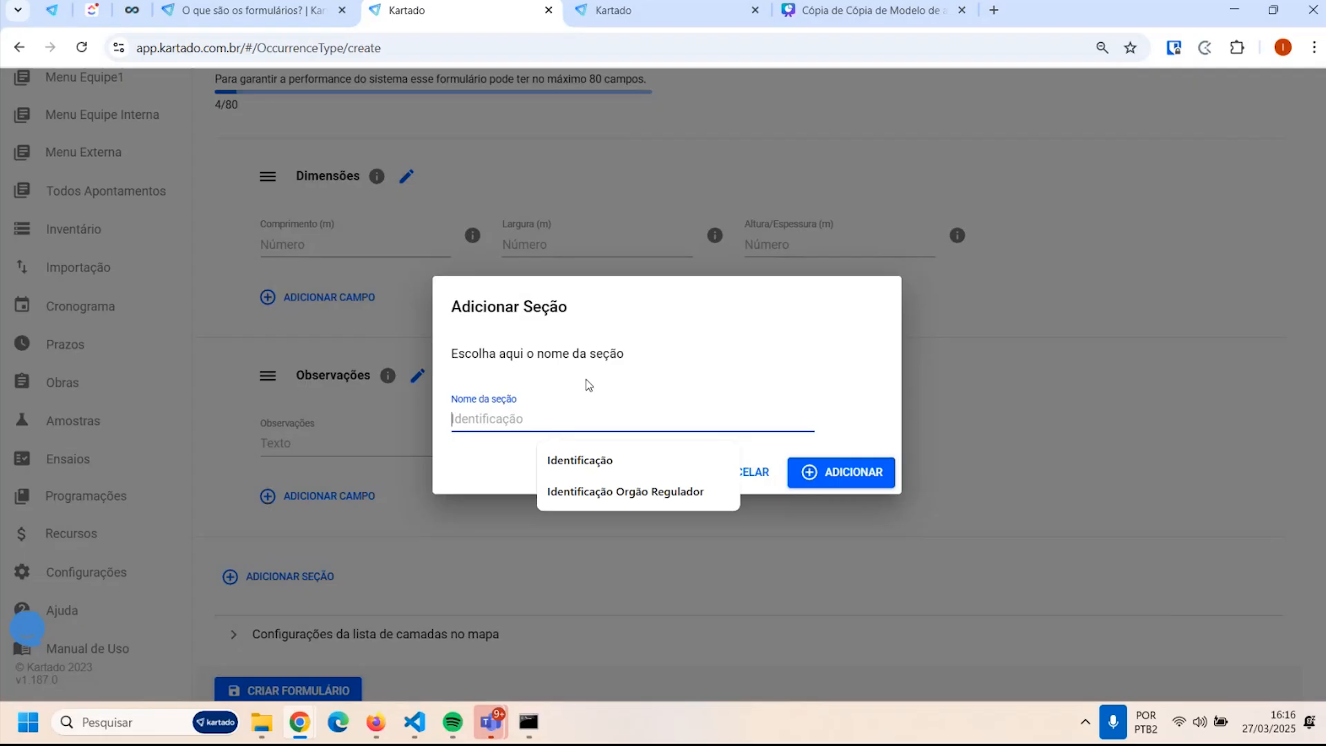
click(616, 462)
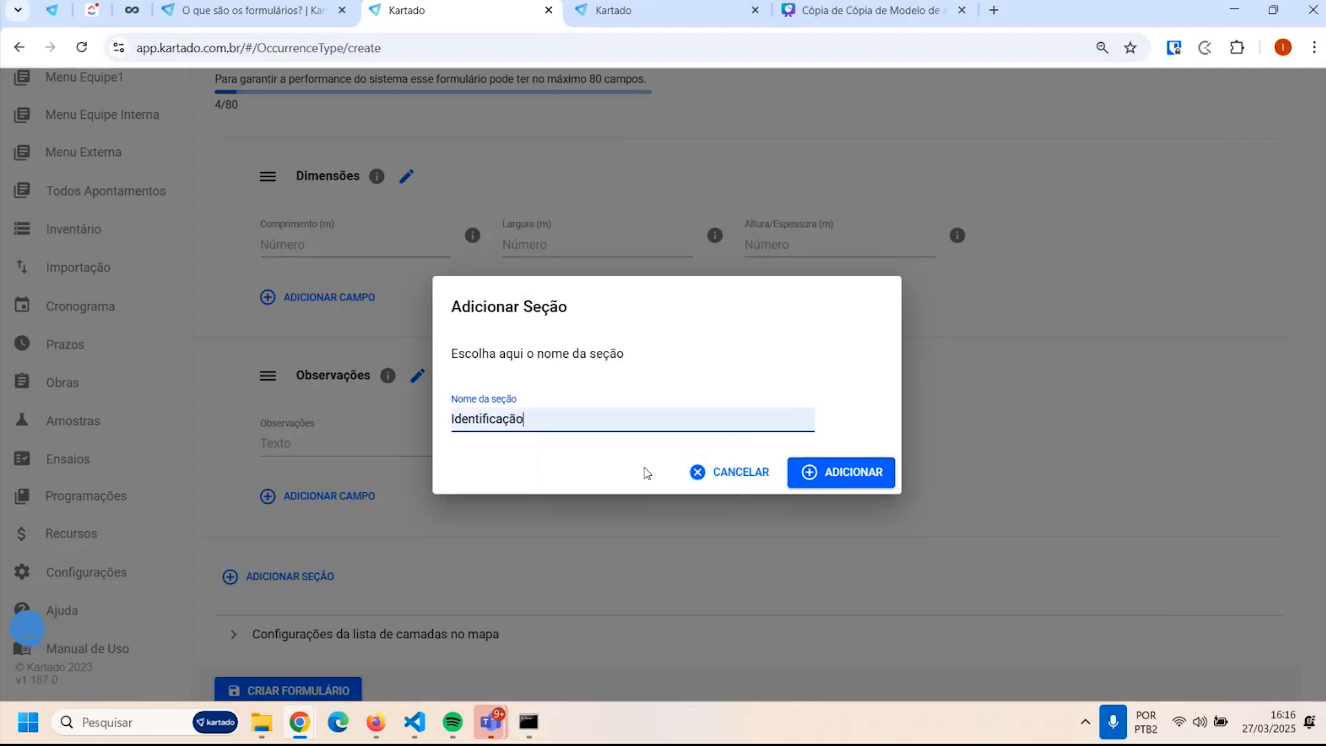
click(837, 471)
Move the Identificação section above Dimensões so it comes first in the form
scroll(496, 482, up, 4)
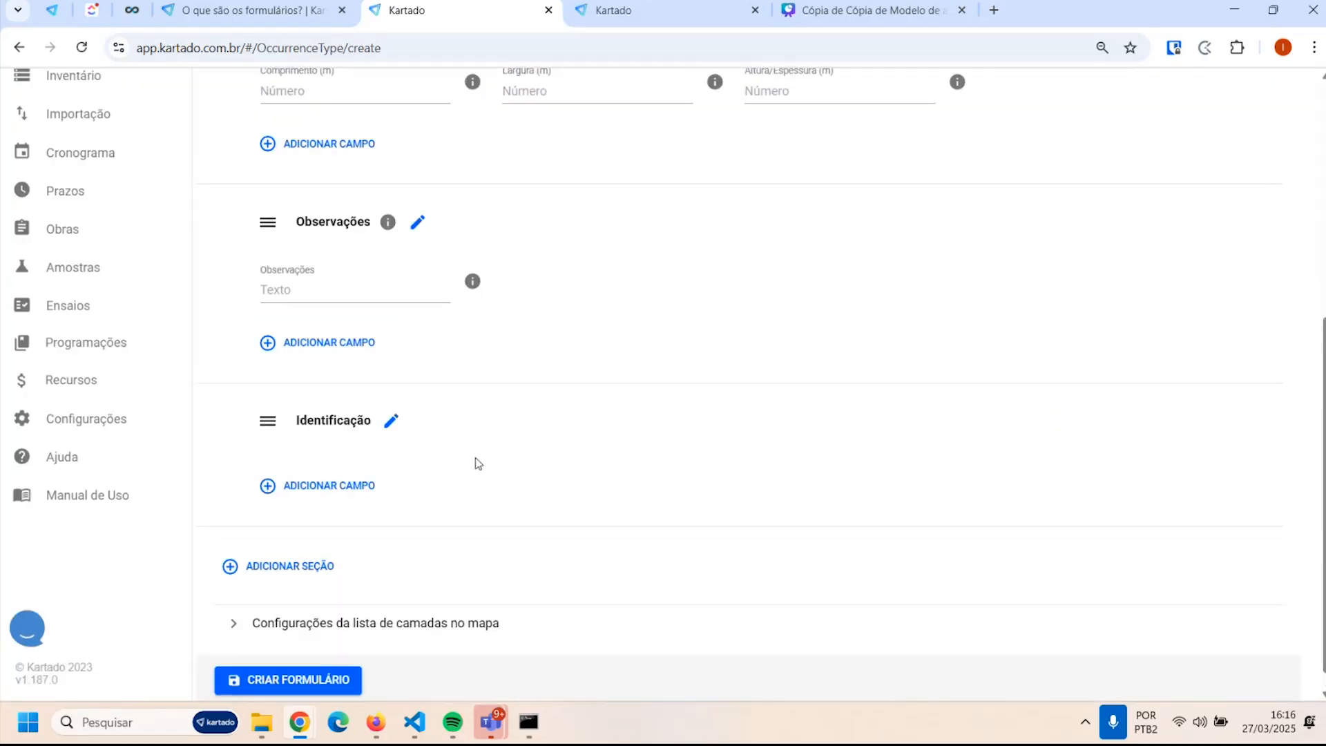
scroll(550, 549, down, 2)
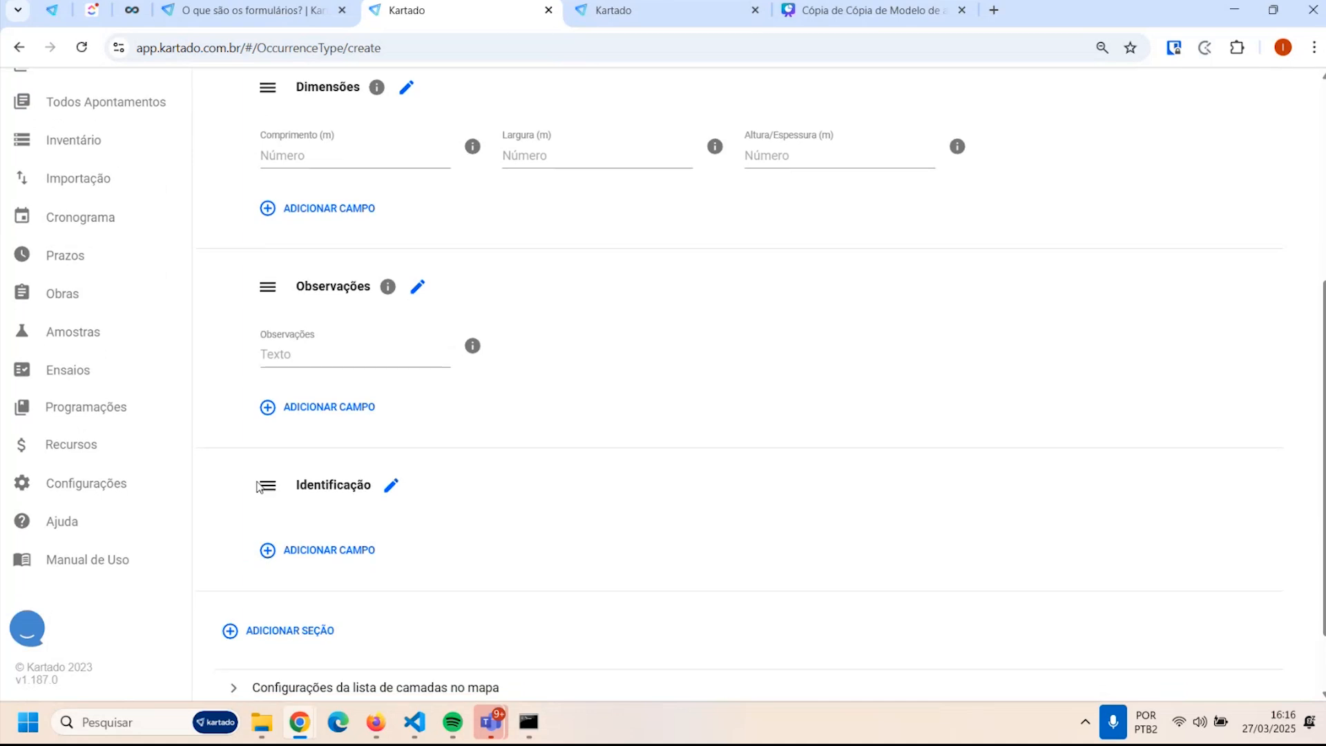
drag(268, 485, 270, 280)
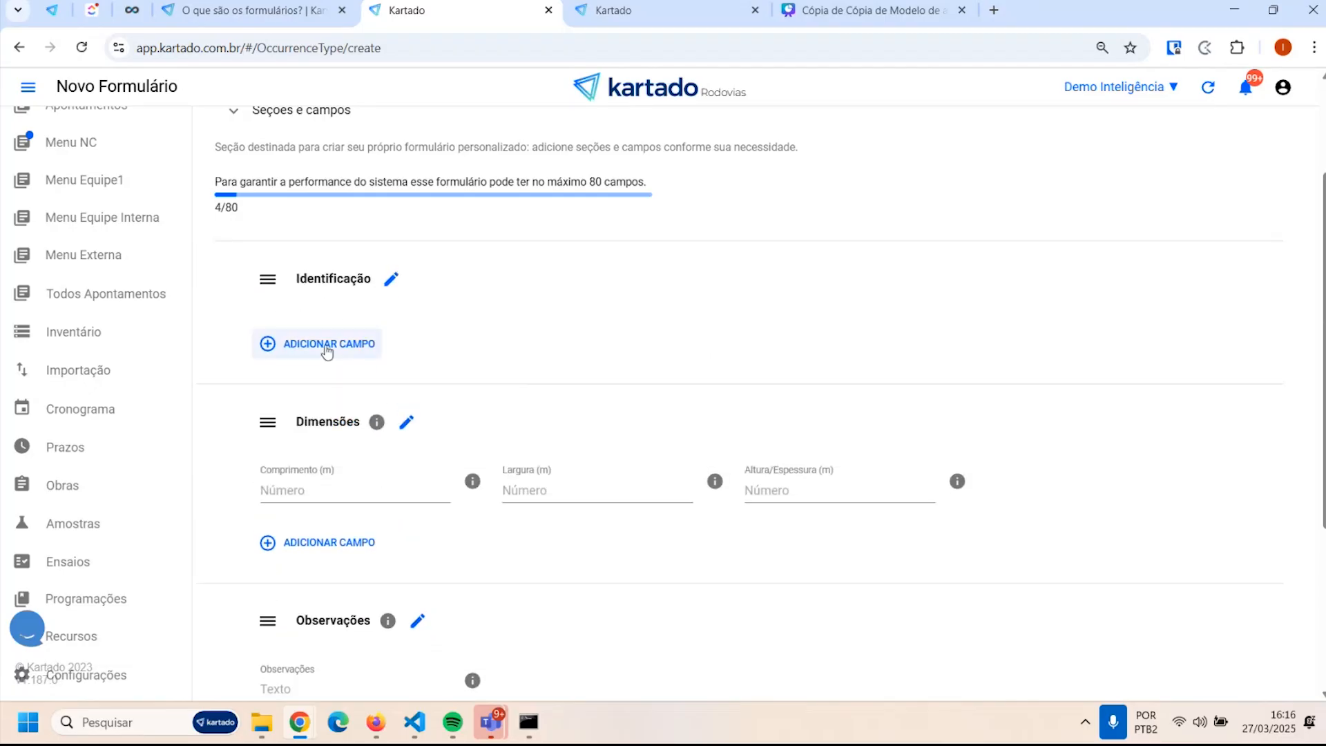
Try out editing the Identificação section's name and discard the edit
click(390, 282)
click(575, 338)
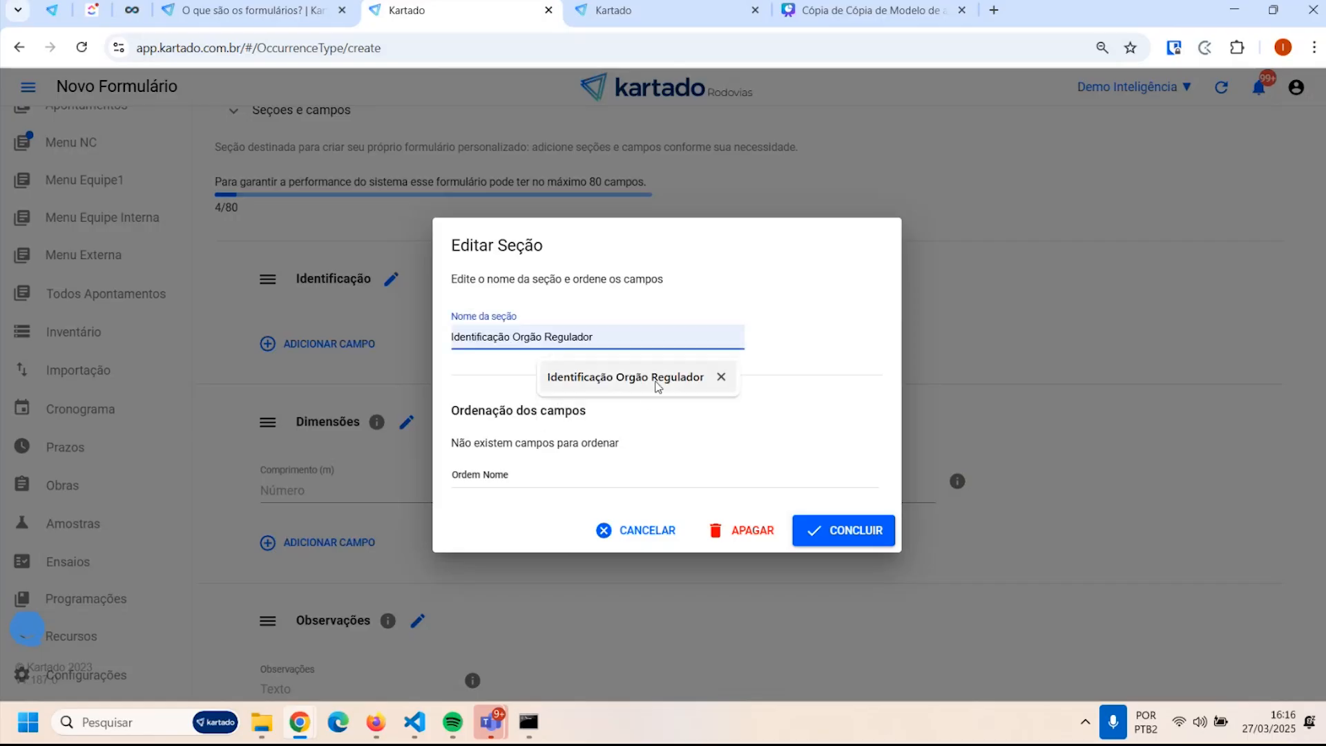
click(802, 315)
click(562, 345)
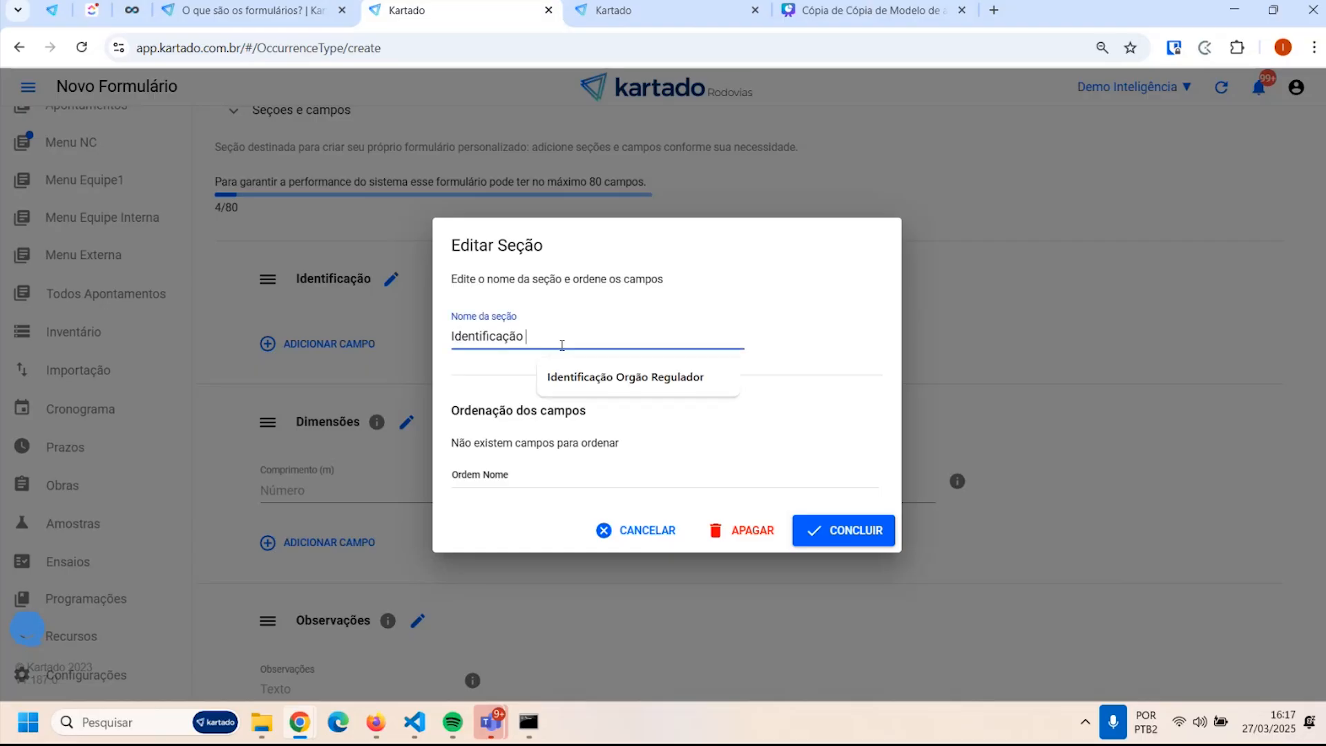
click(634, 533)
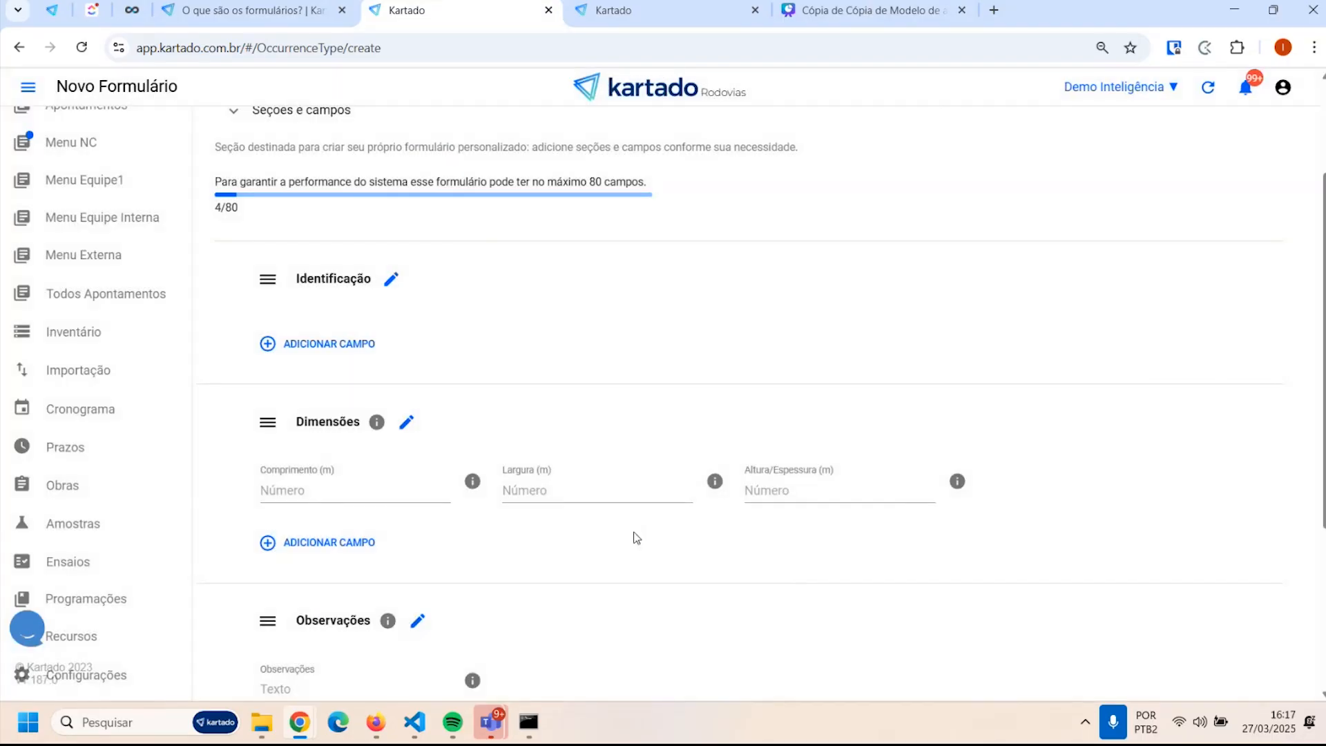
Start a Seleção Única field in the Identificação section and name it Origem
click(333, 345)
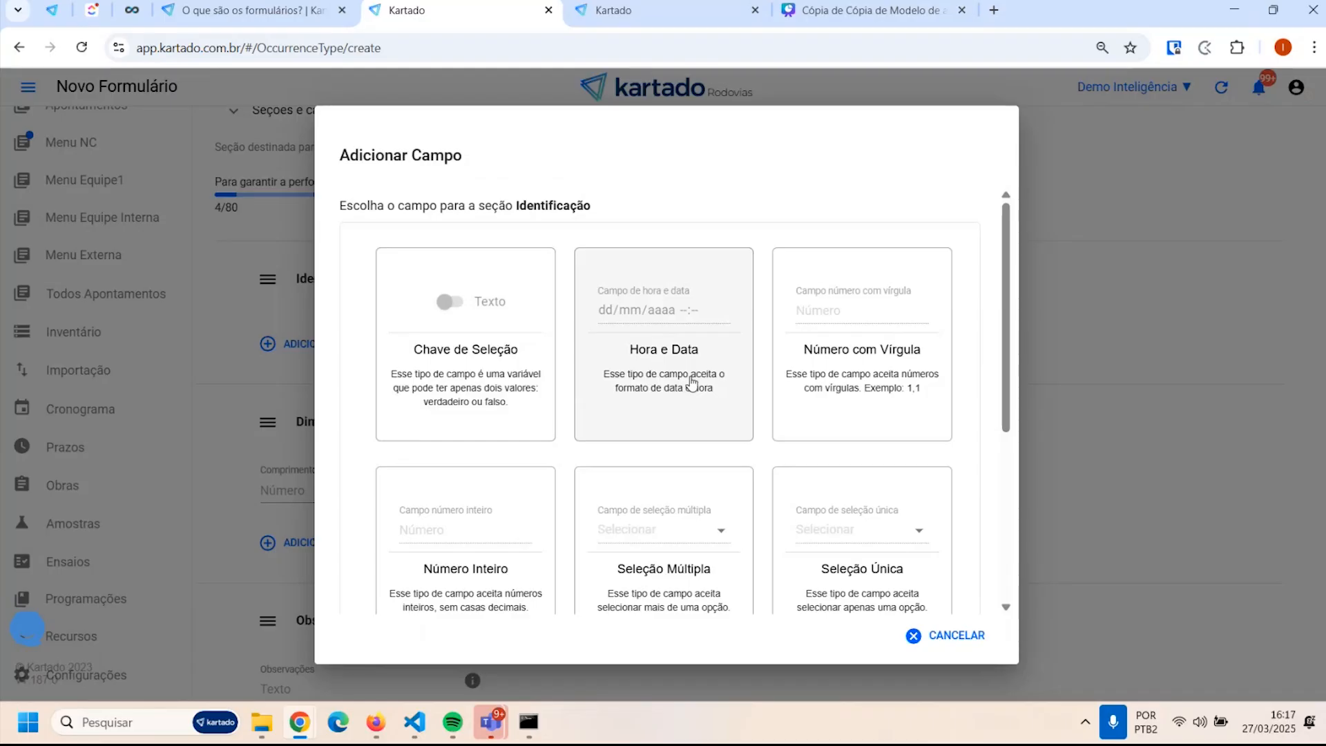
scroll(973, 340, down, 4)
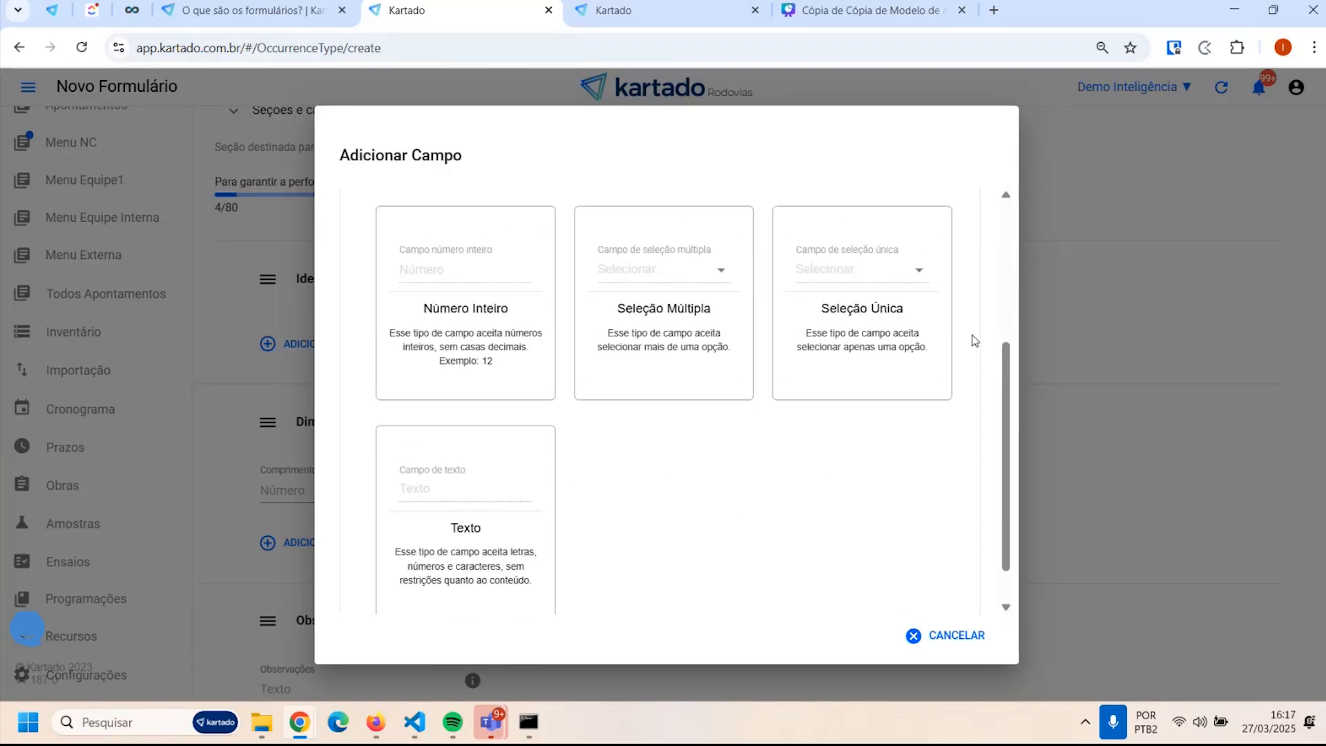
scroll(832, 532, up, 1)
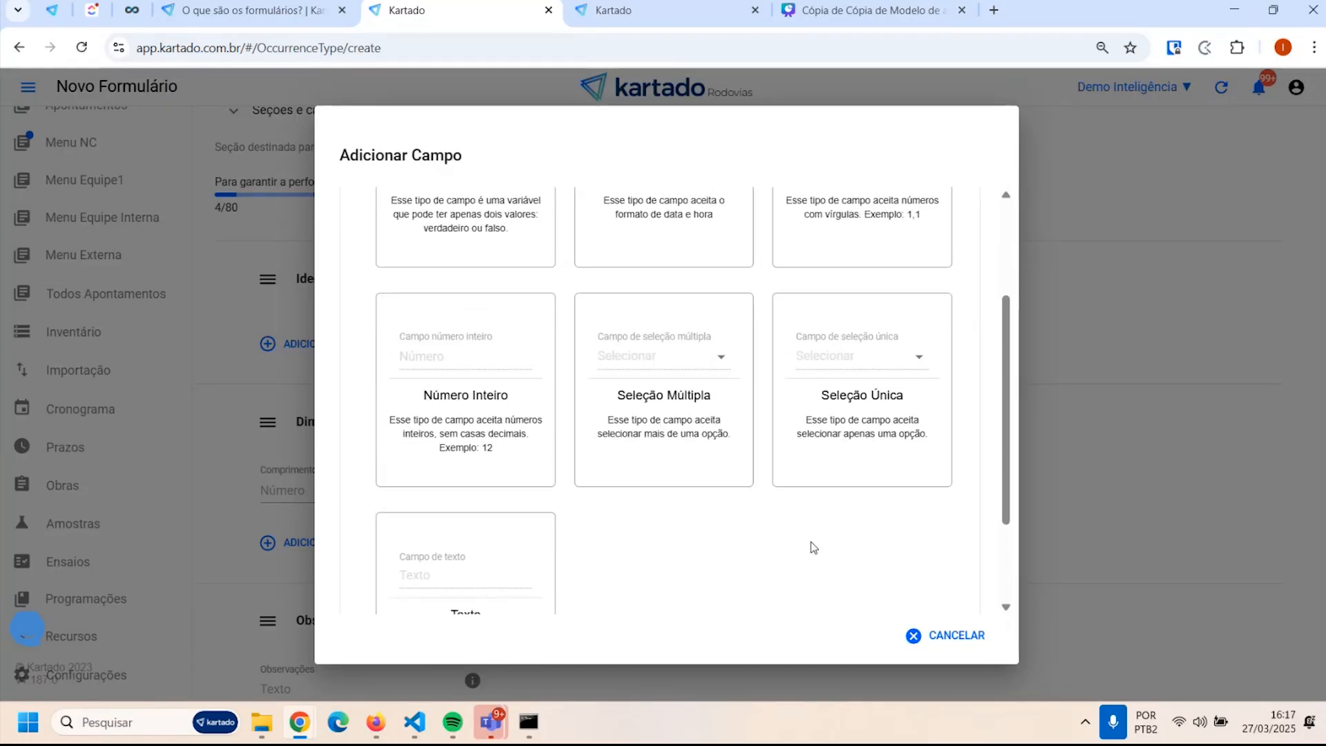
click(877, 391)
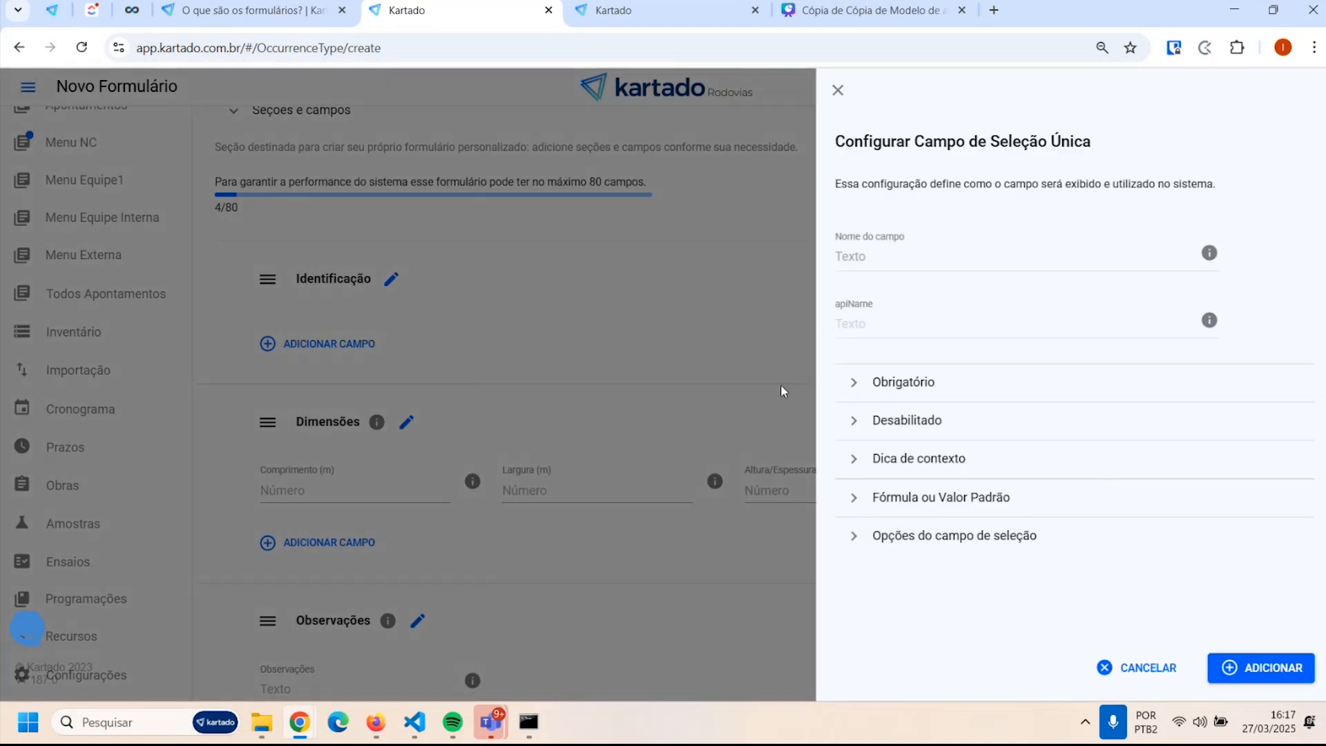
click(902, 256)
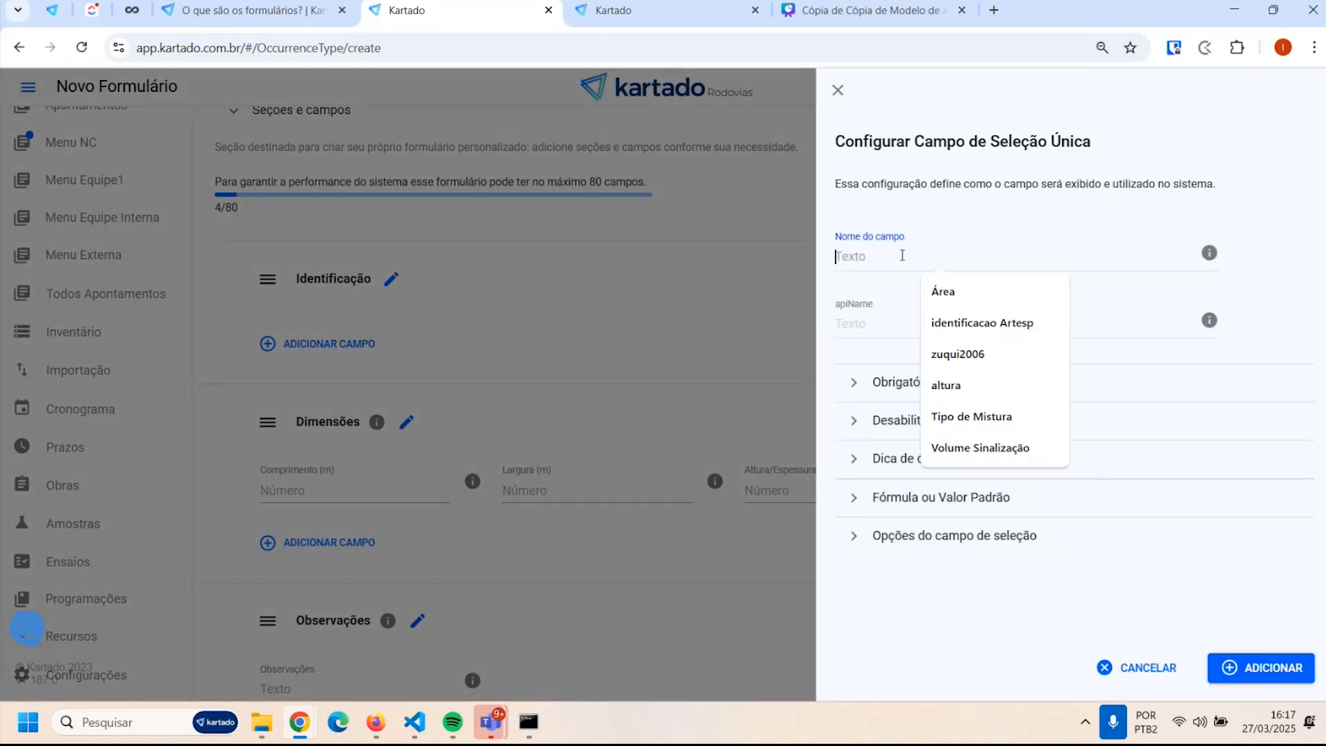
text(P)
key(BackSpace)
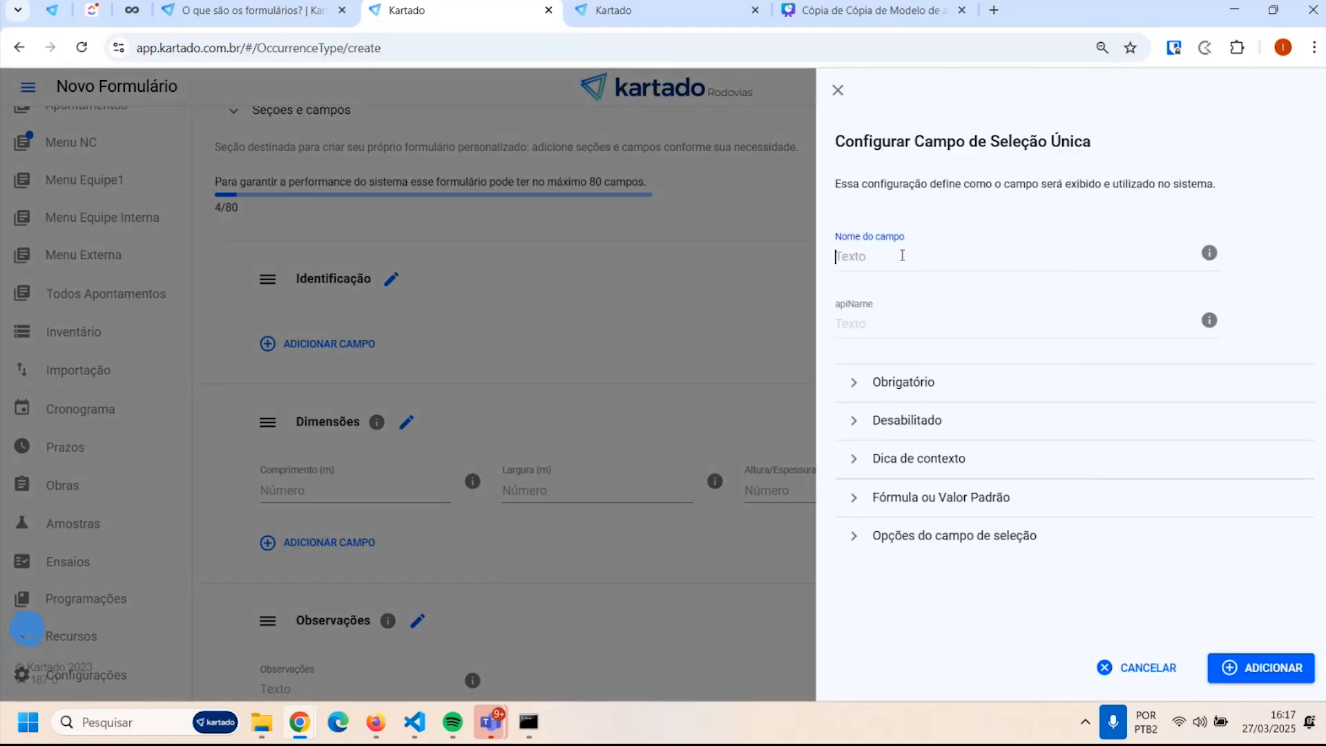
text(Origem)
key(Tab)
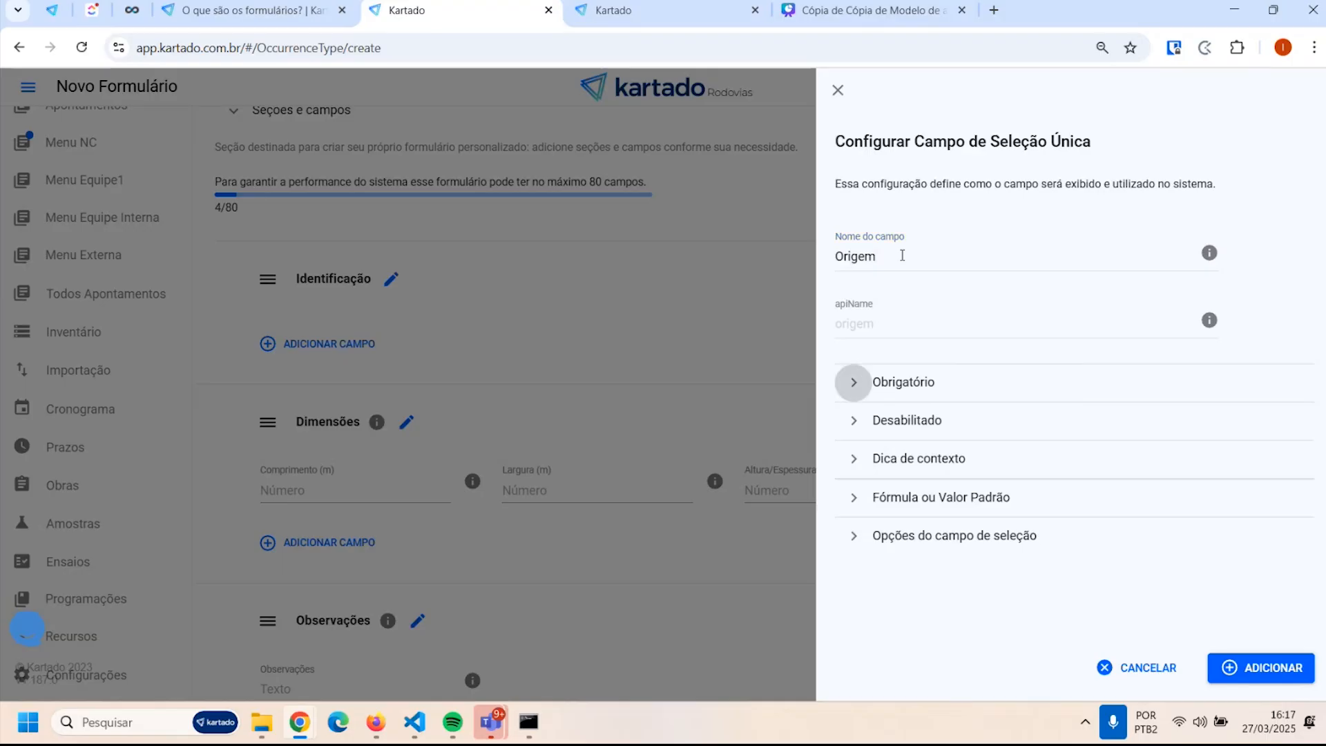
Make the Origem field mandatory
click(876, 384)
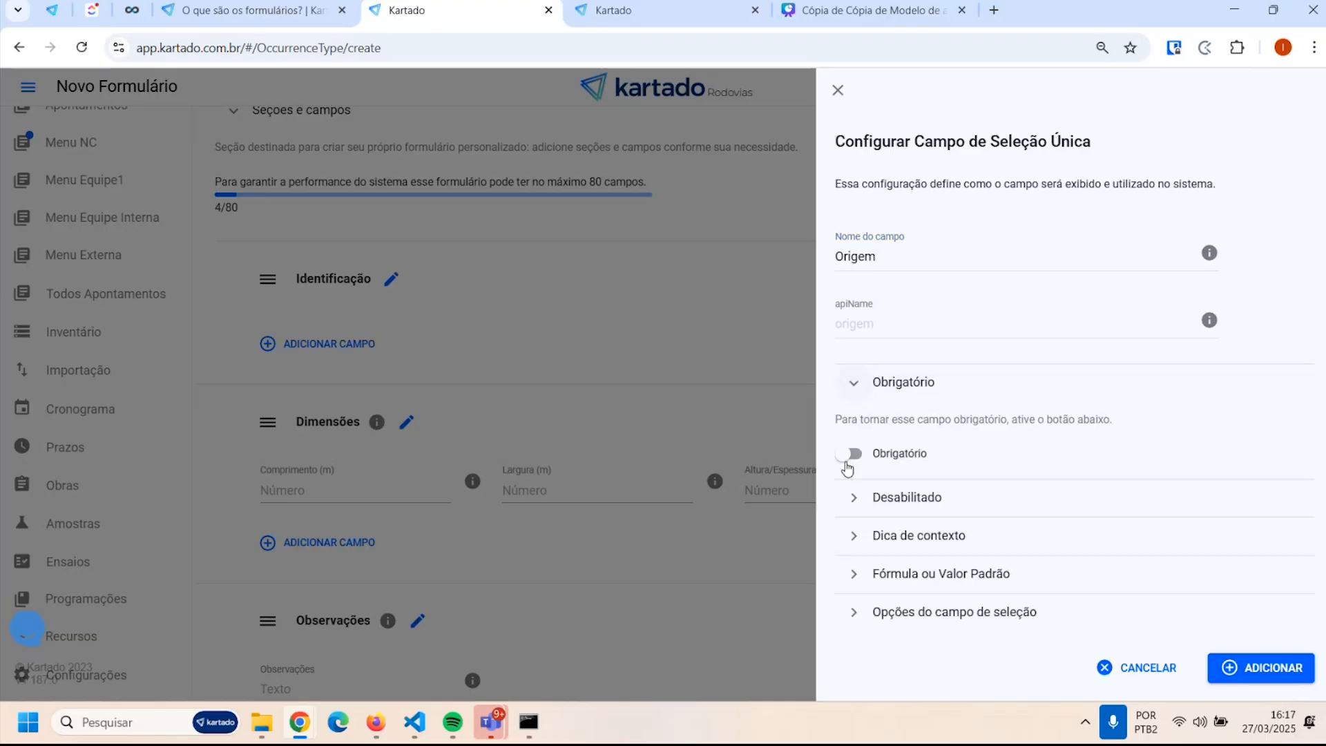
click(848, 455)
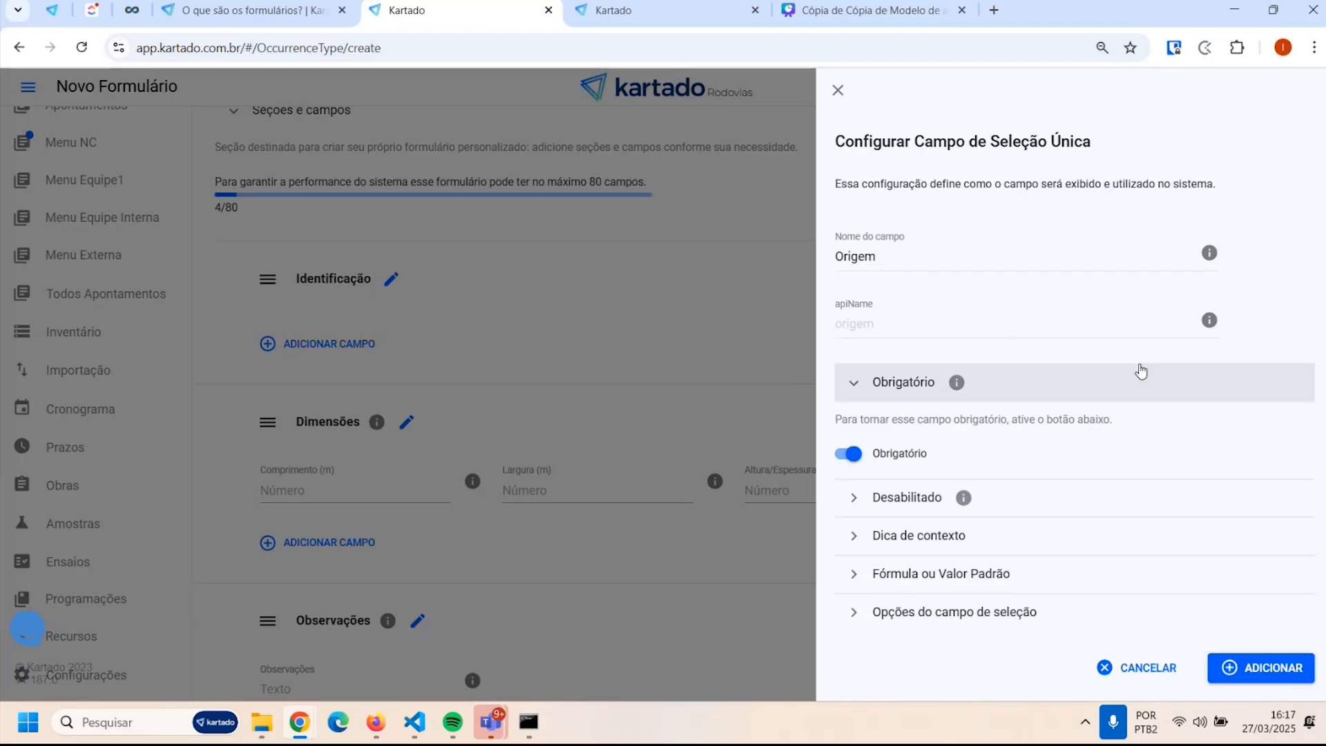
click(856, 537)
click(885, 625)
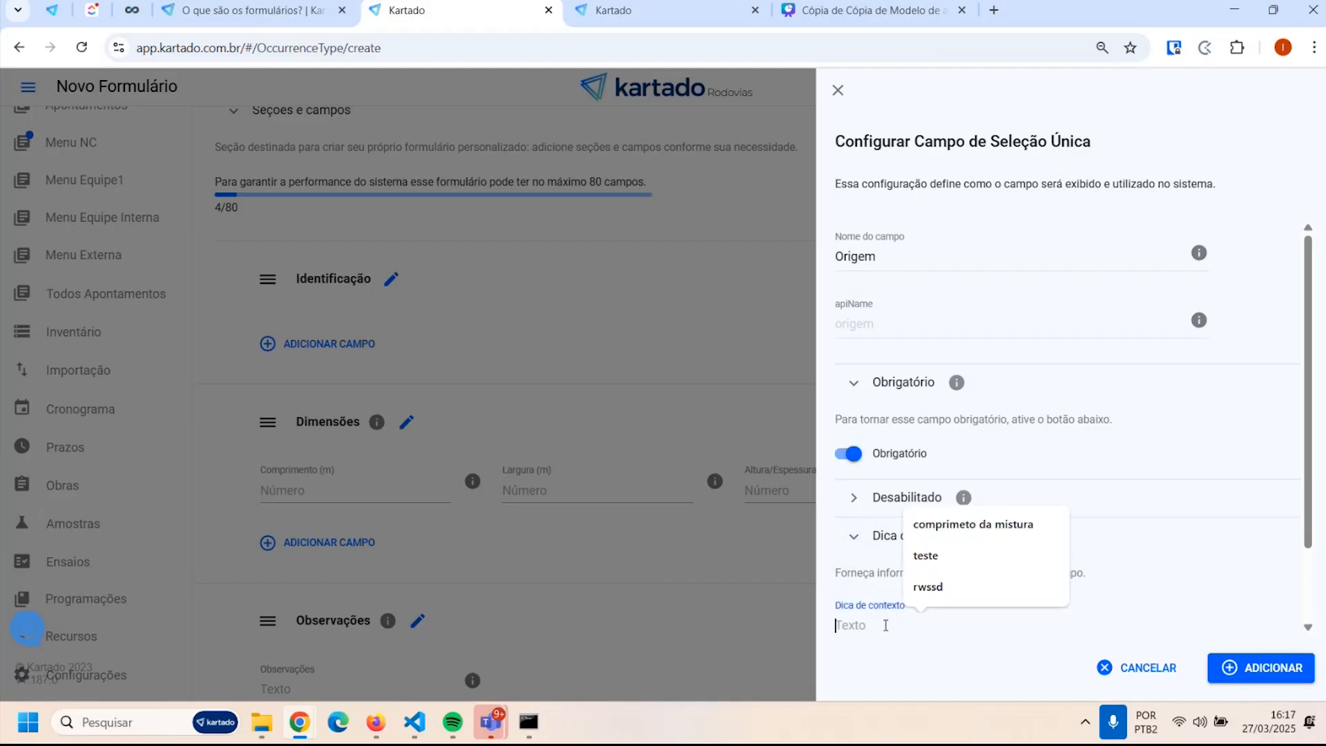
click(1094, 551)
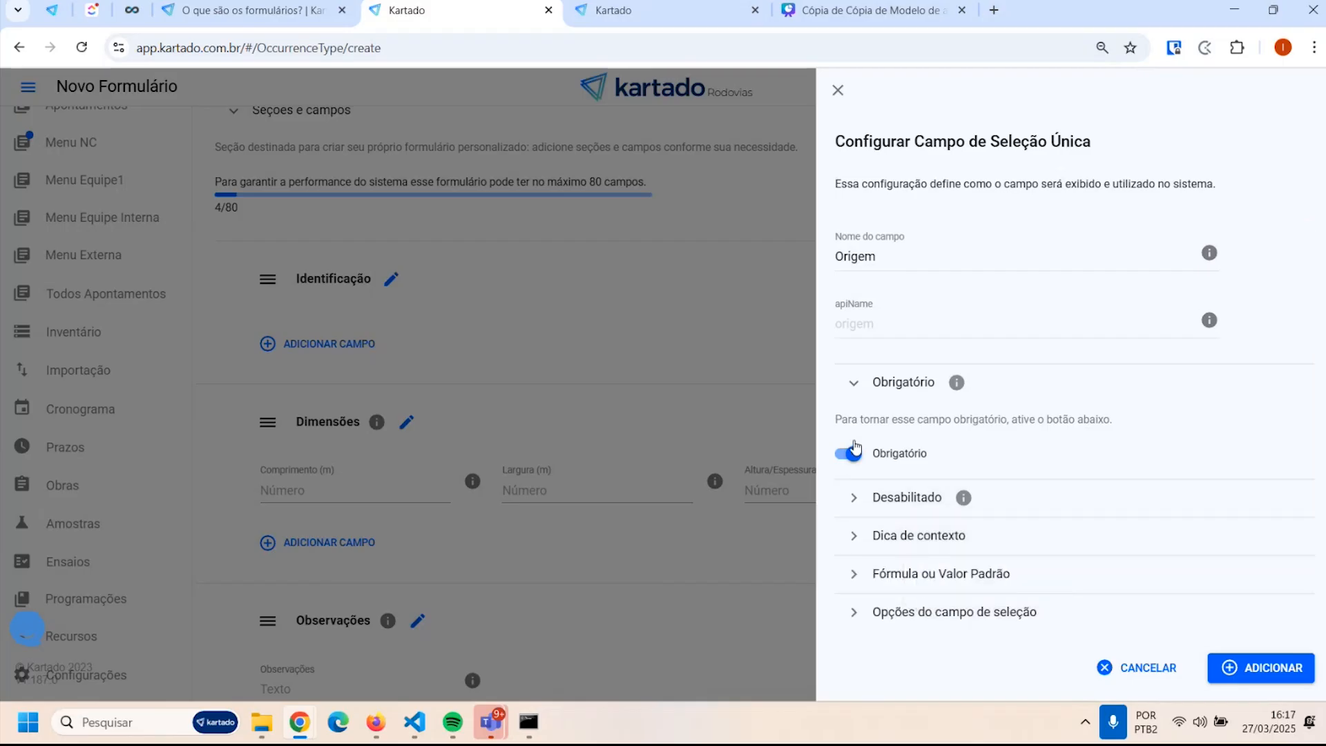
Try setting the Origem field as Desabilitado instead of Obrigatório, and restore the Obrigatório setting
click(852, 500)
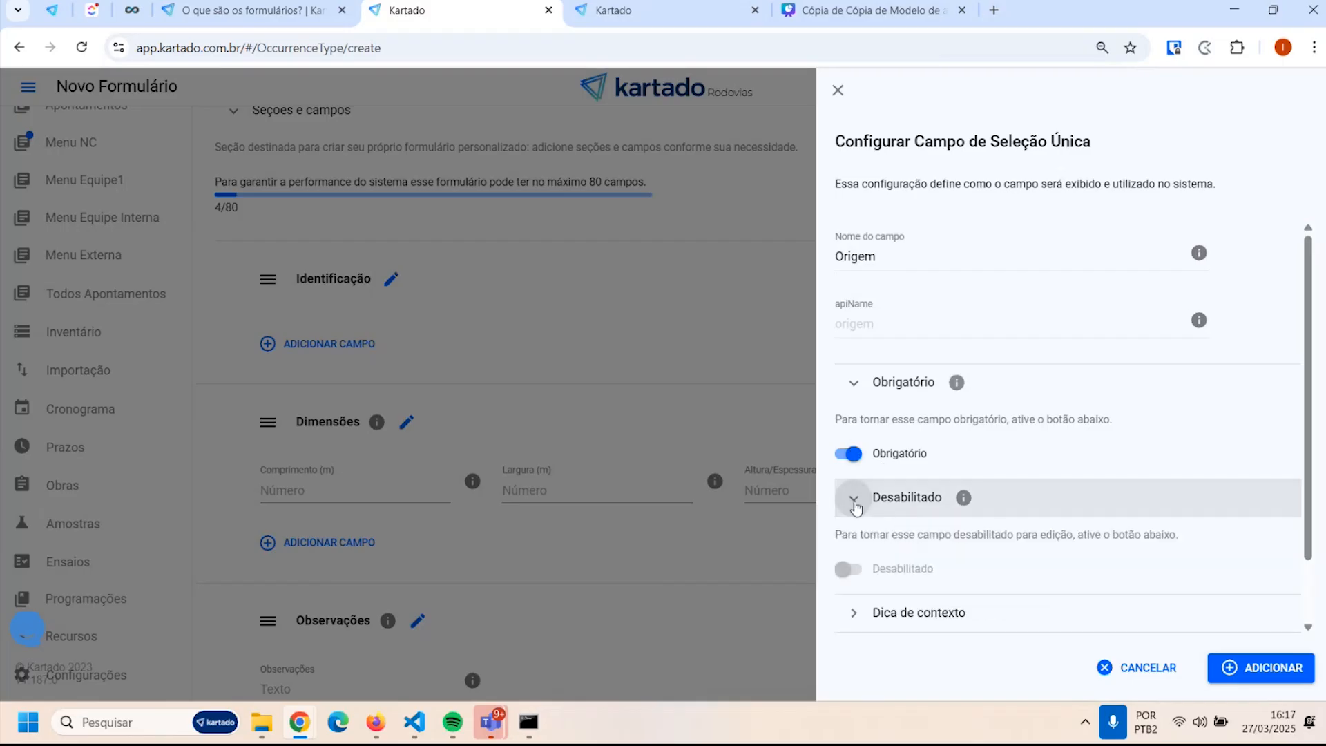
click(850, 455)
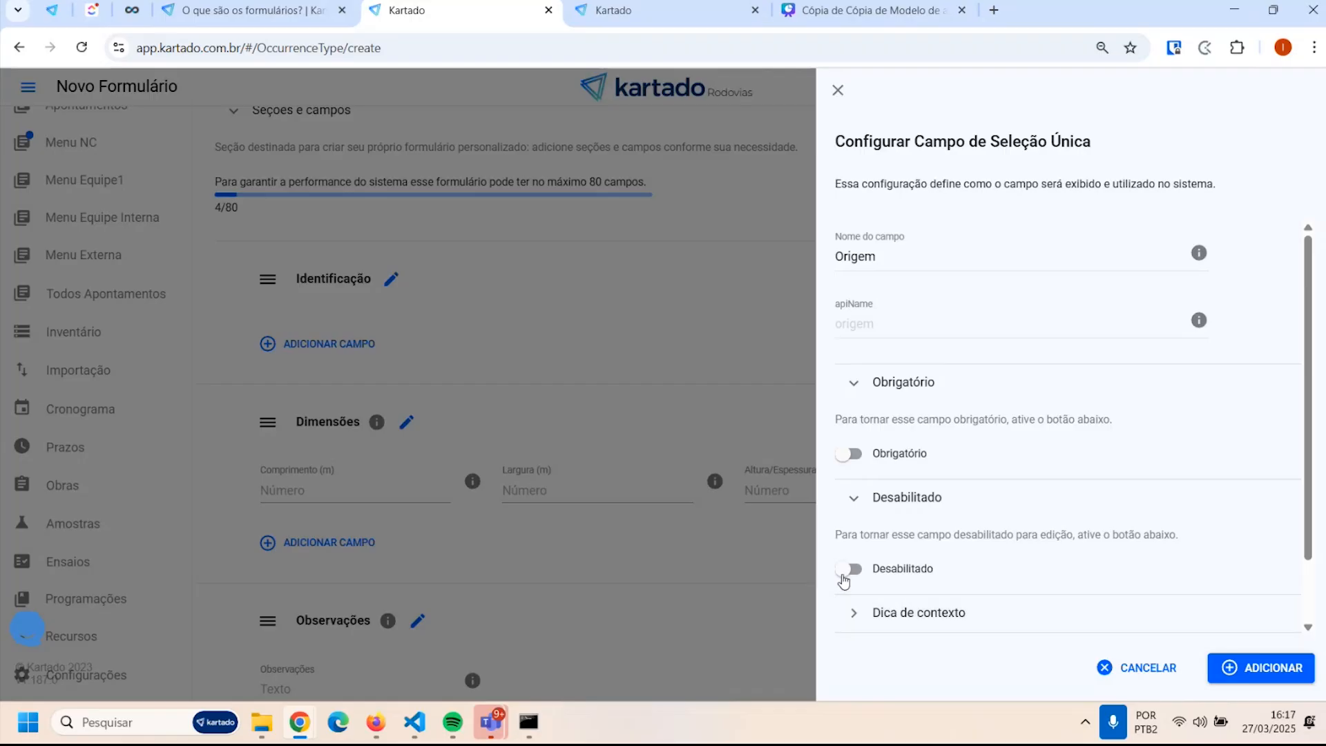
click(848, 569)
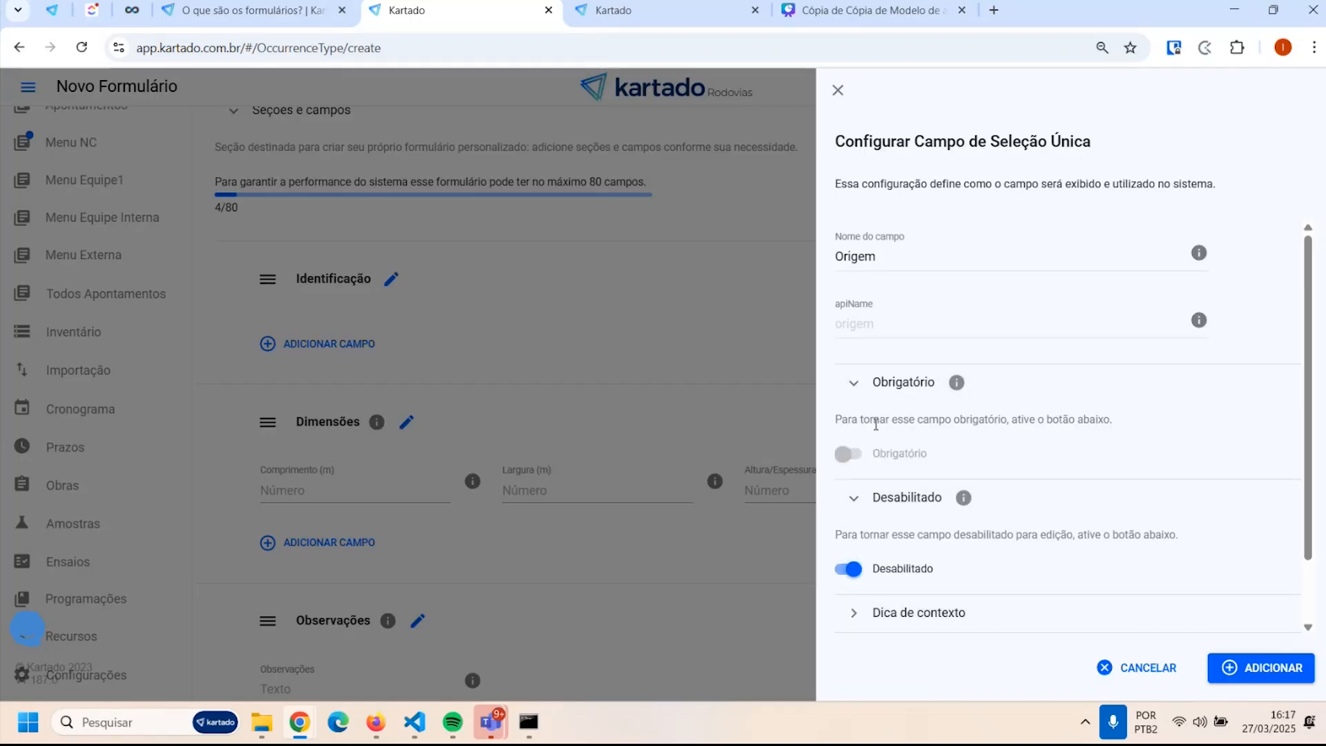
click(856, 567)
click(855, 453)
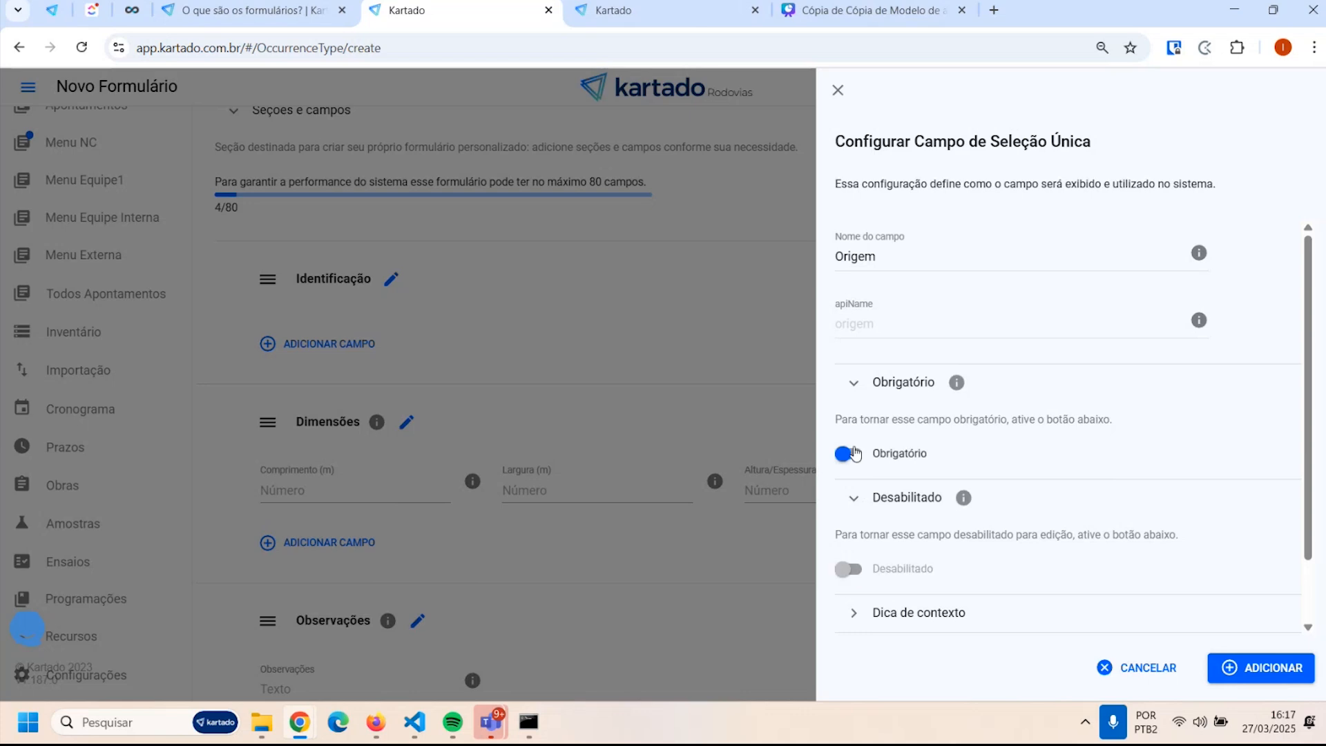
click(853, 497)
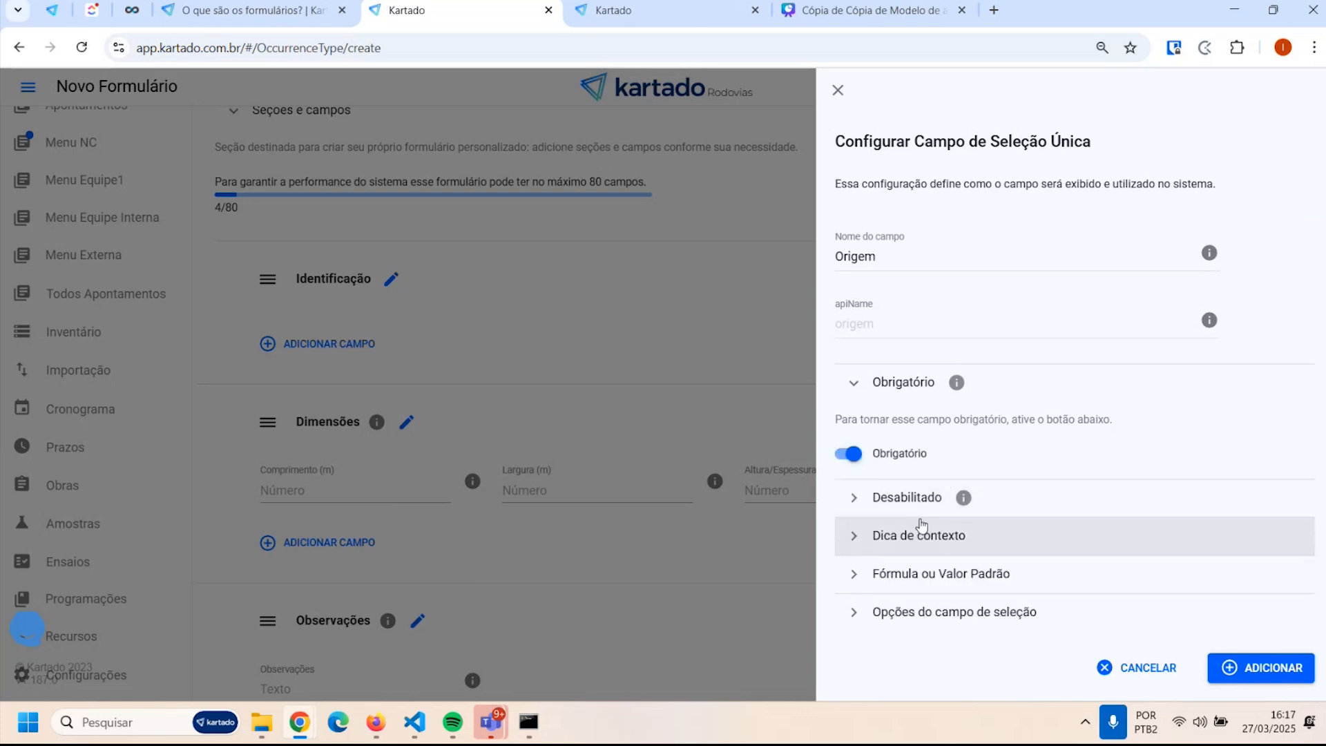
Set the Origem field's context hint to "Origem da demanda", leaving the formula or default value empty
click(853, 543)
click(961, 531)
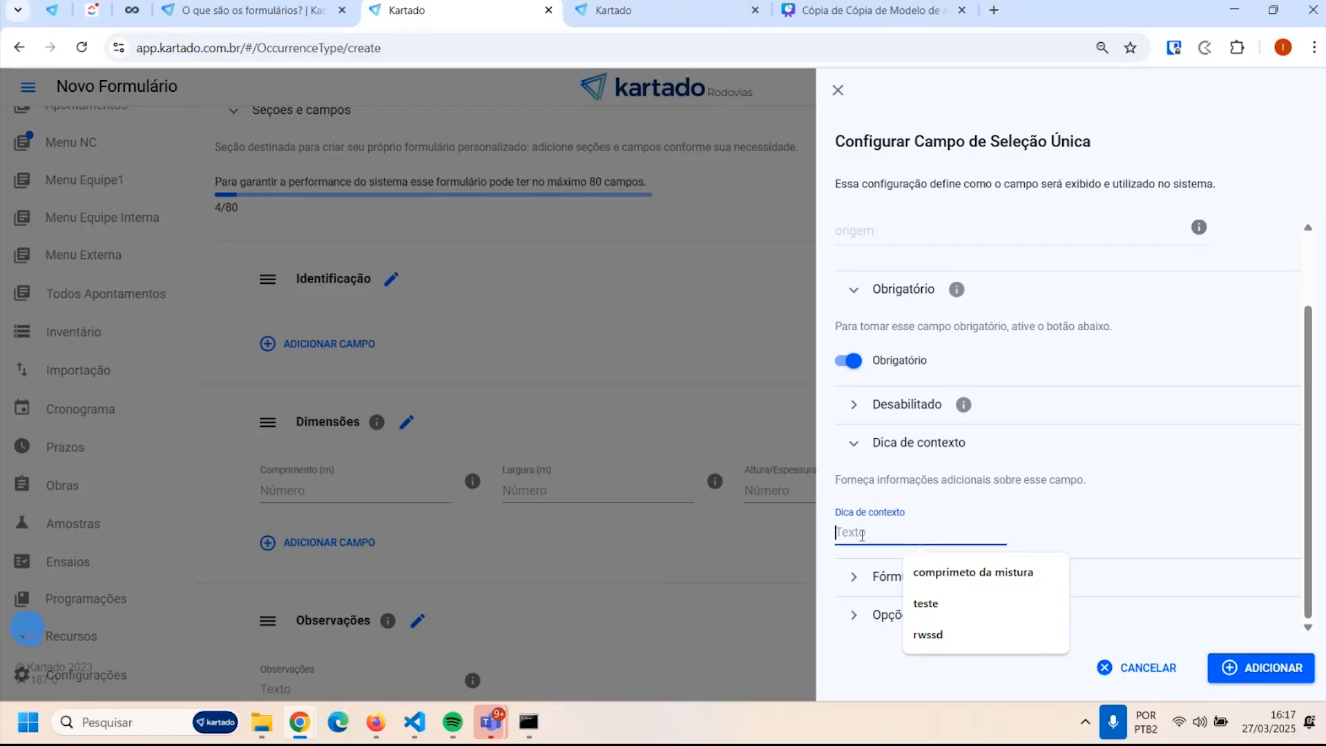
text(Or)
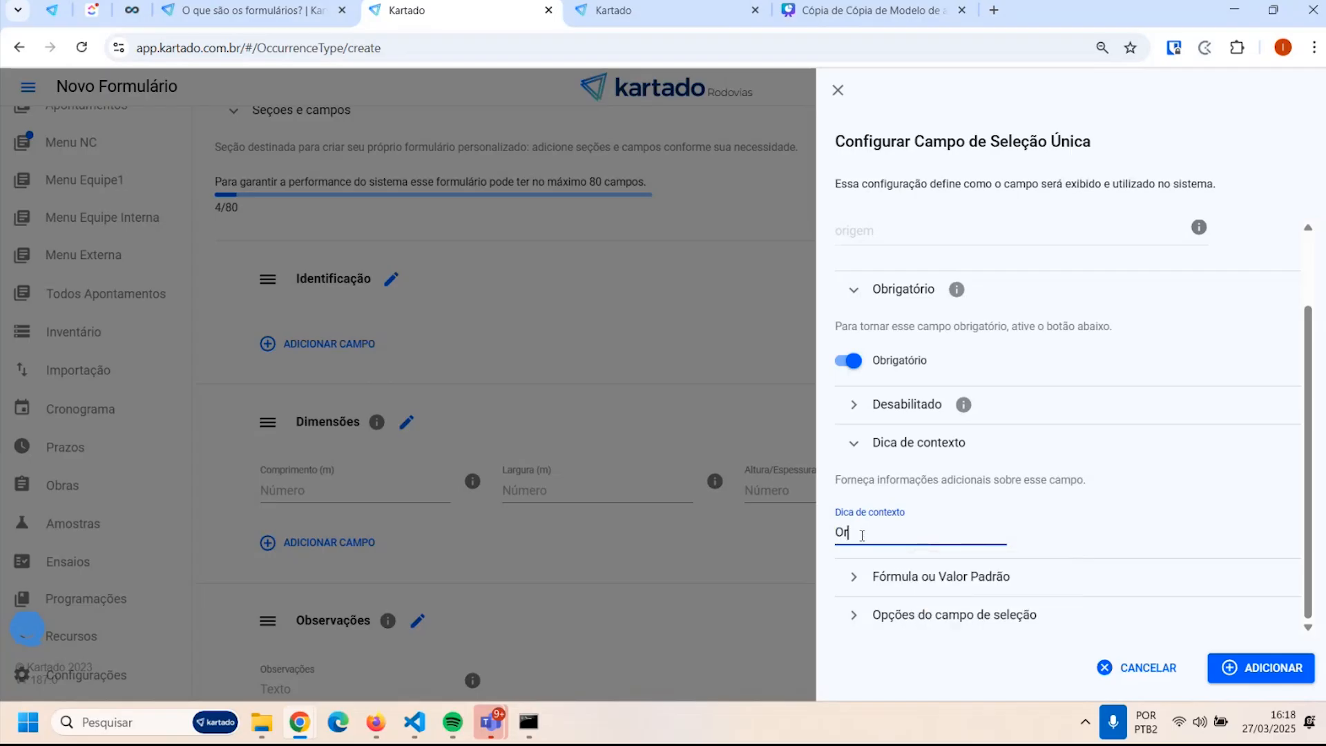
text(igem da demanda)
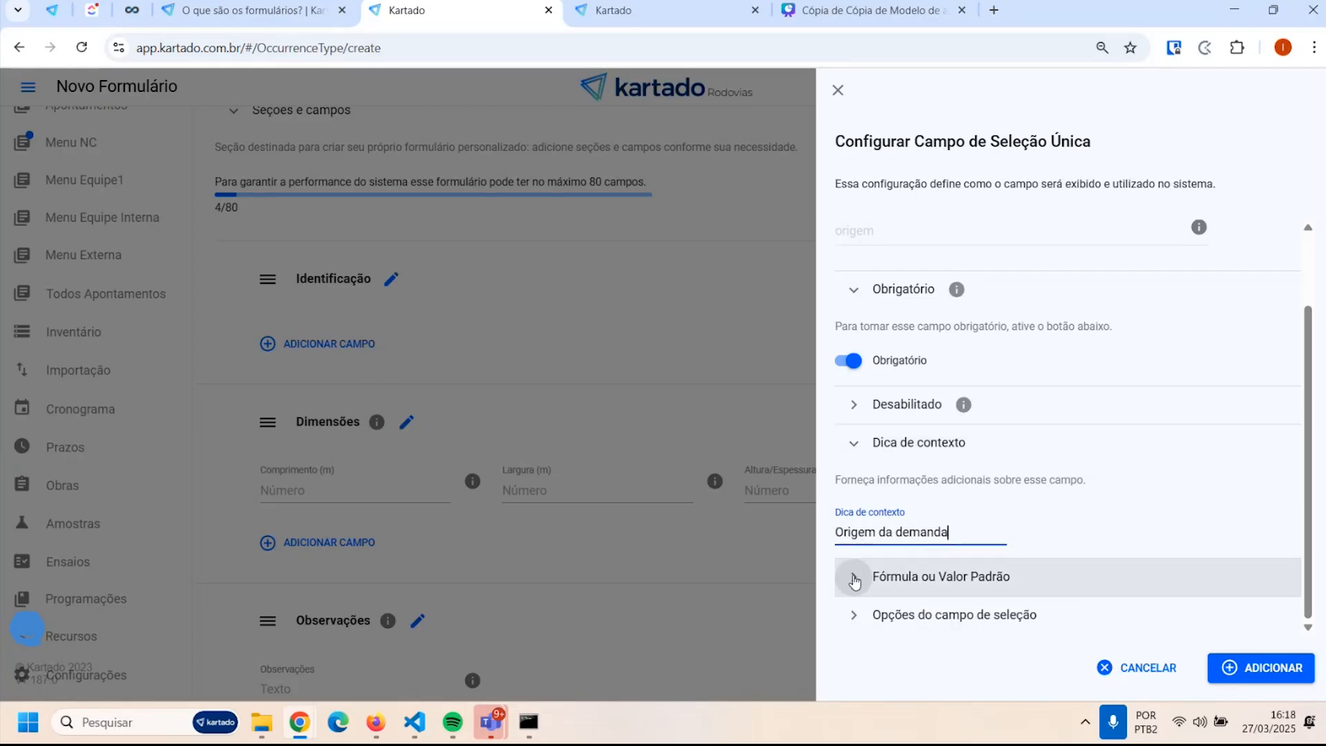
click(891, 576)
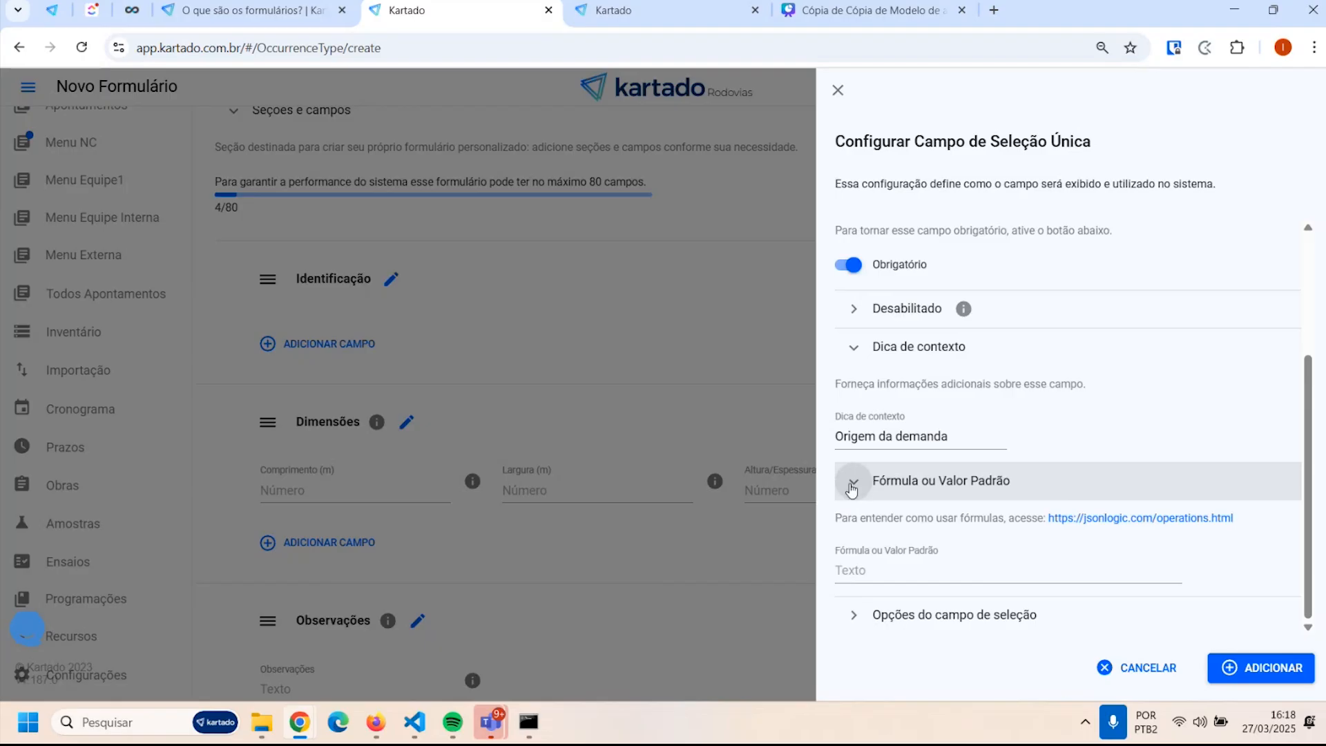
click(852, 486)
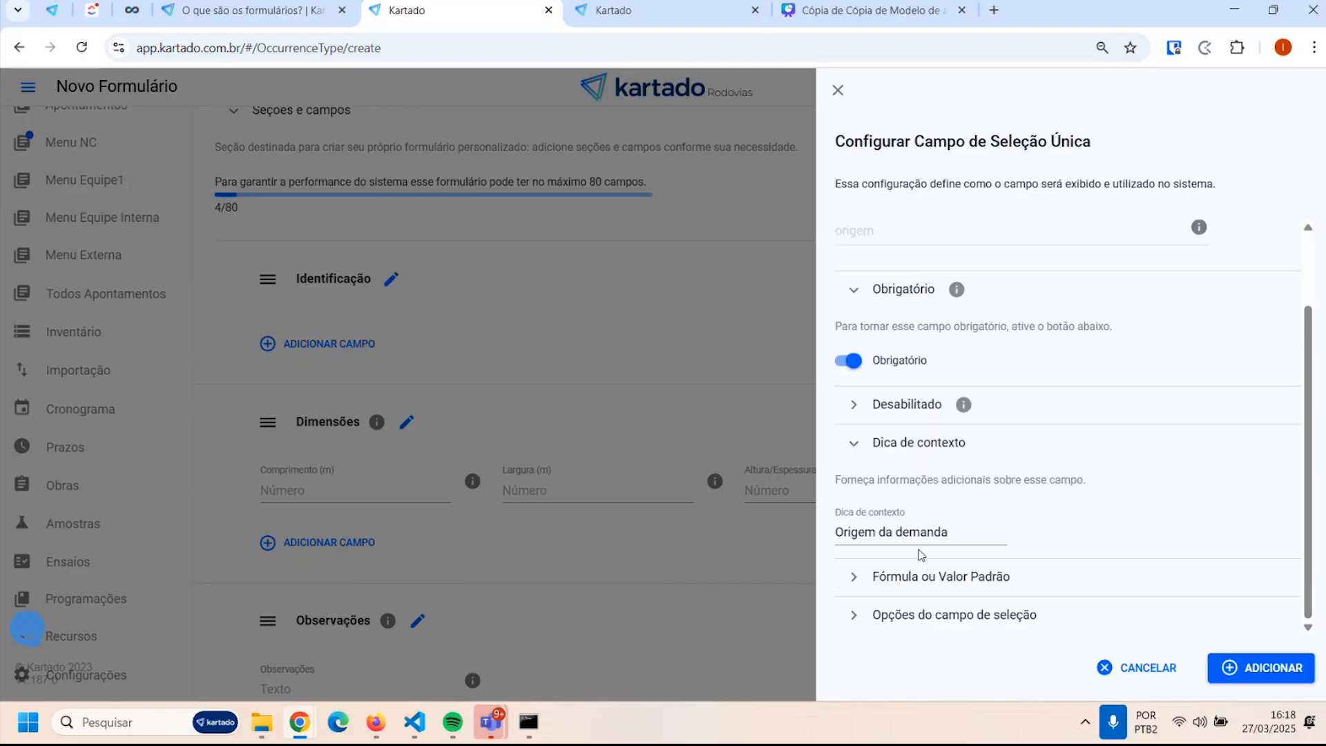
Add Interna and Orgão Regulador as the first two selection options of the Origem field
click(853, 615)
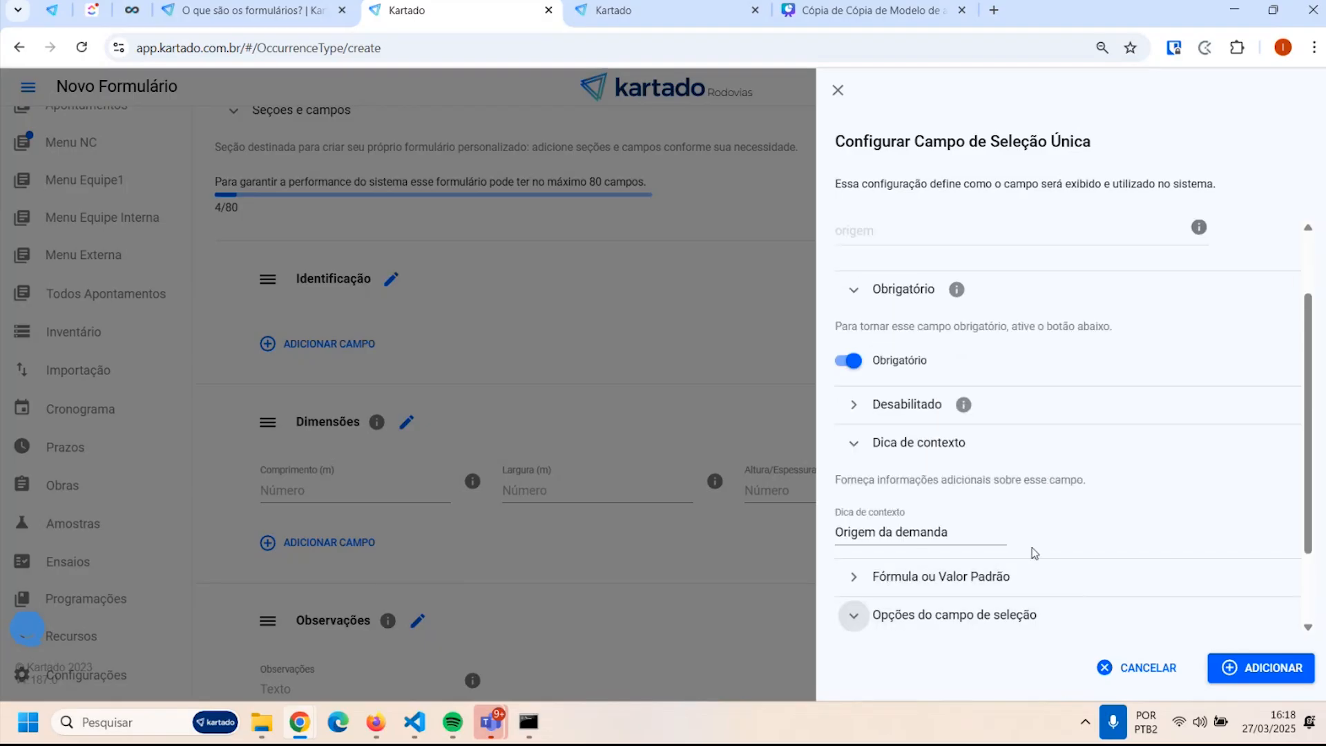
scroll(1034, 552, down, 2)
click(1004, 588)
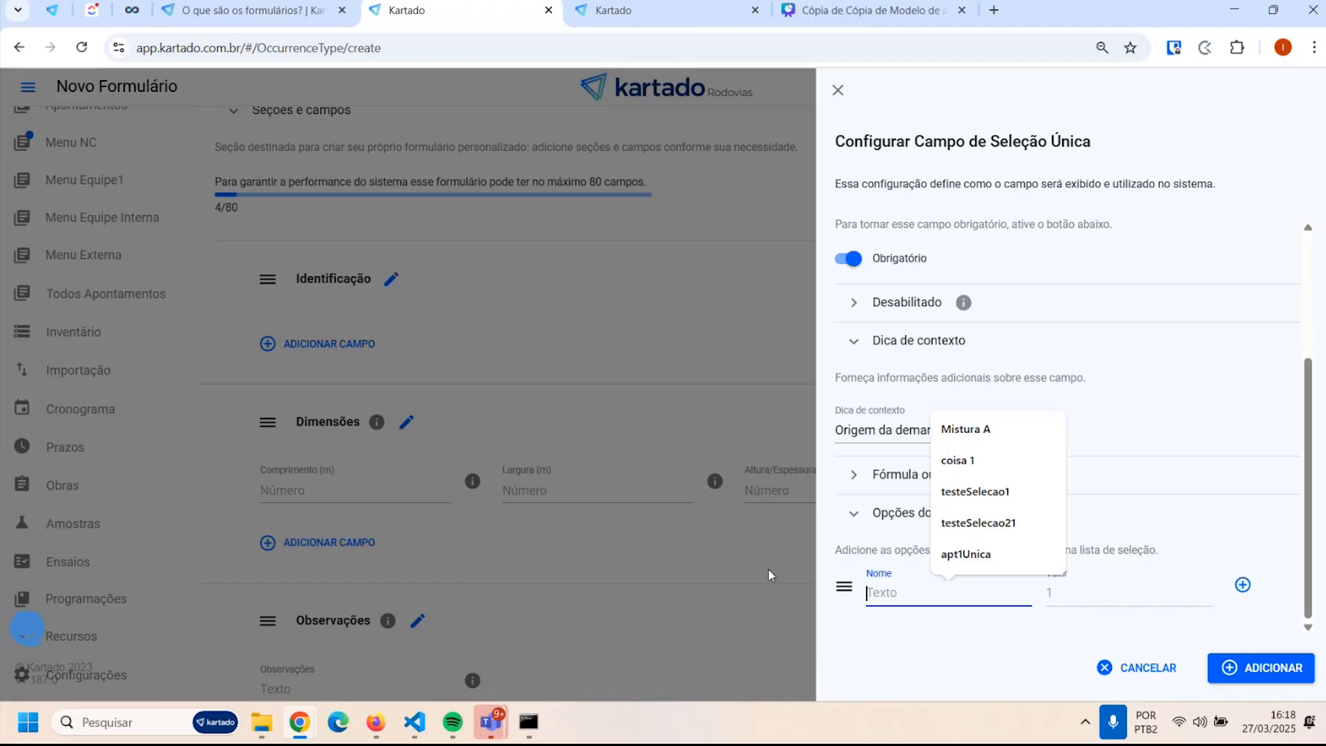
text(Interna)
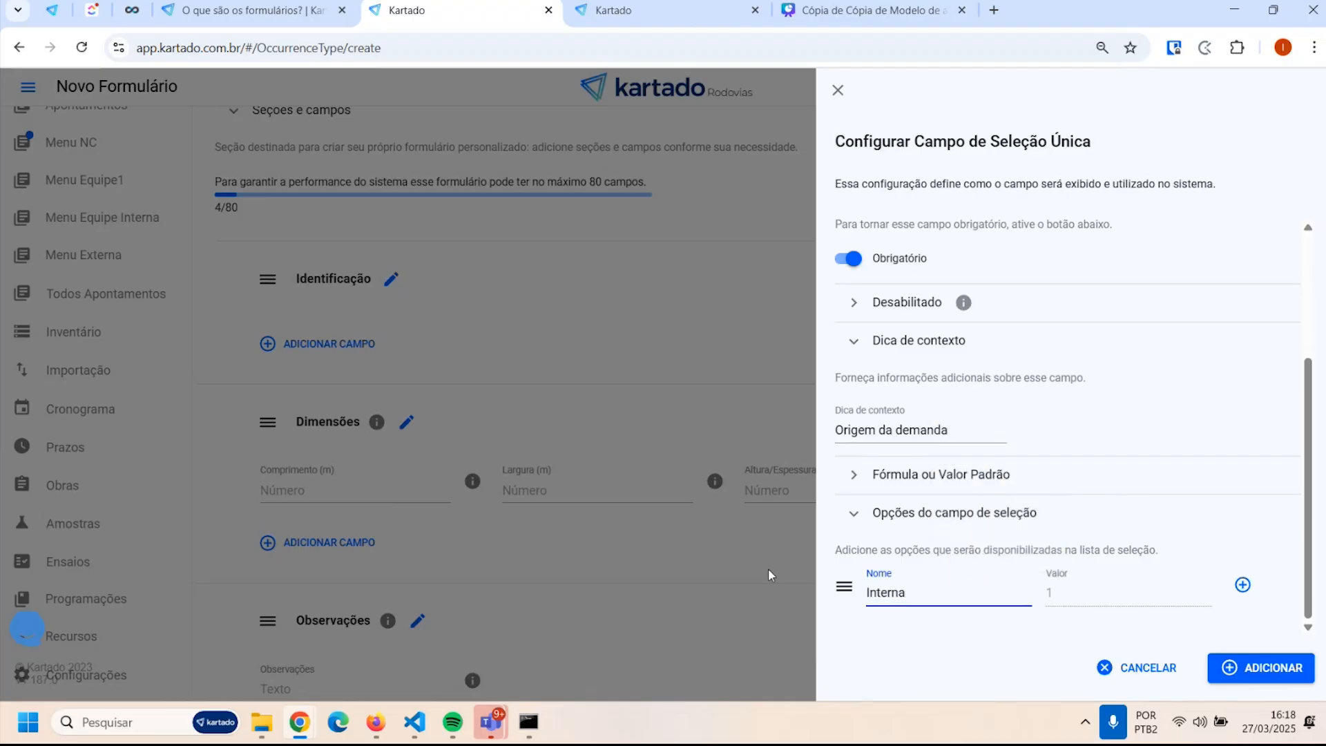
click(1243, 585)
click(934, 581)
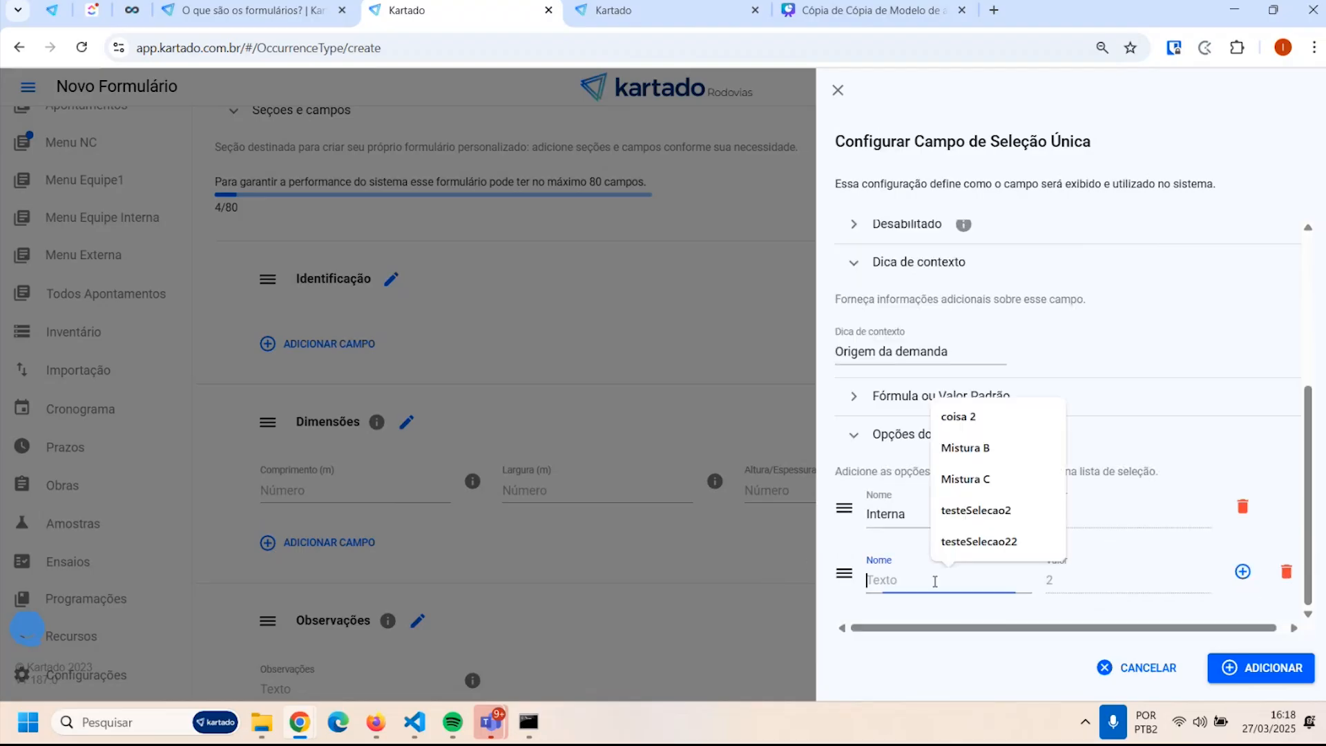
text(Orgão)
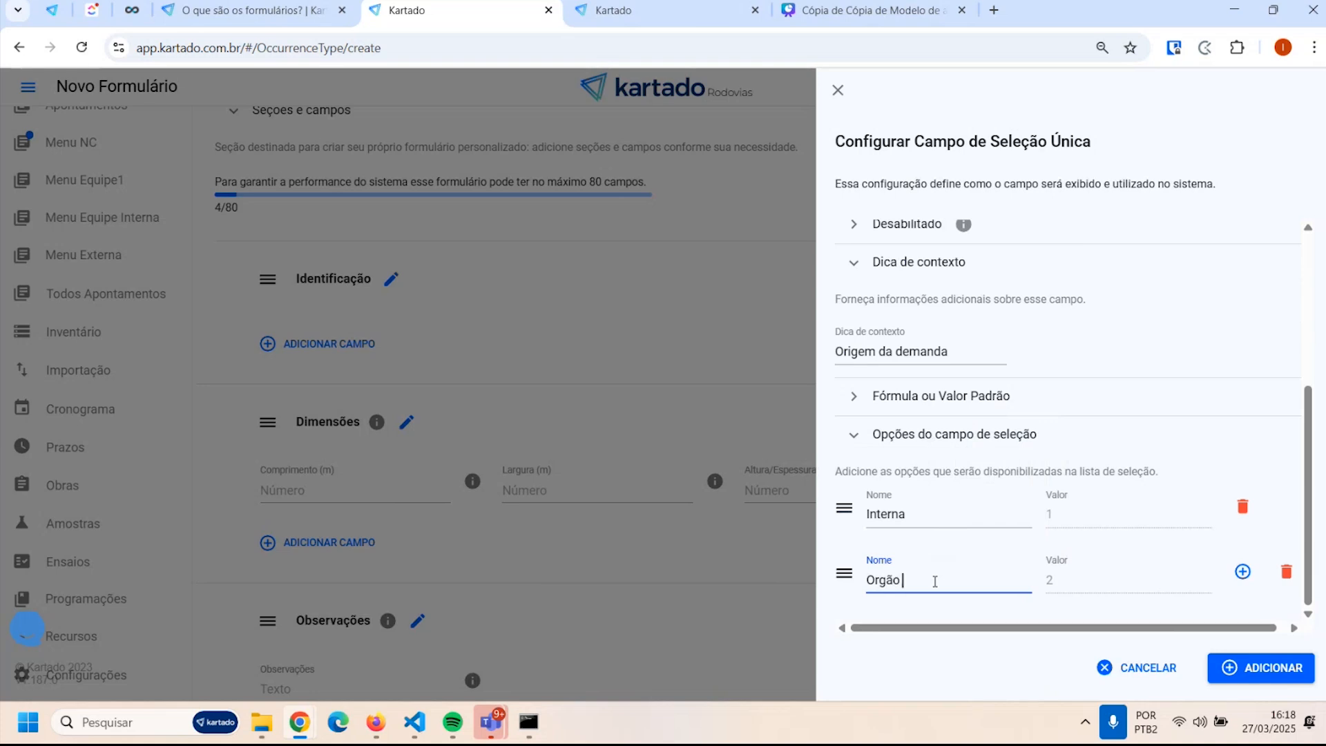
text( Regulador)
Add Externa as the third selection option
click(1242, 571)
scroll(1278, 449, down, 1)
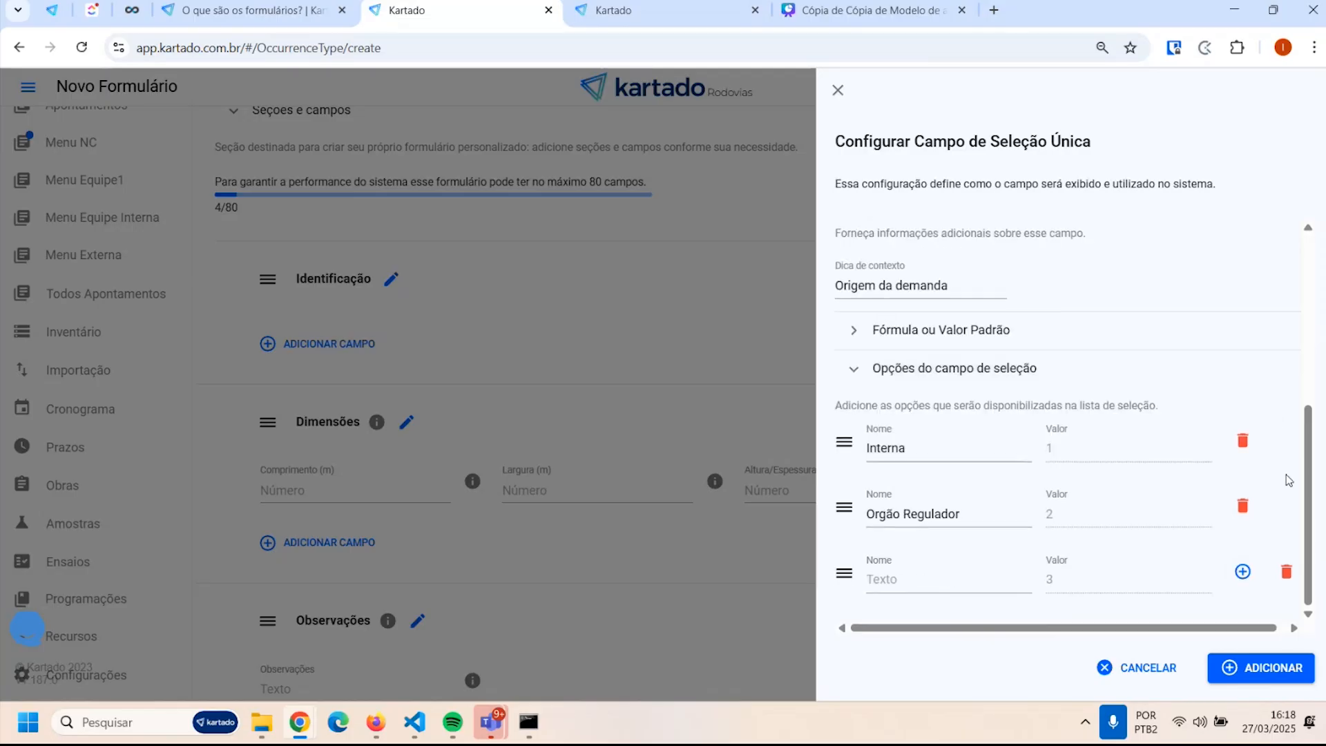
click(913, 578)
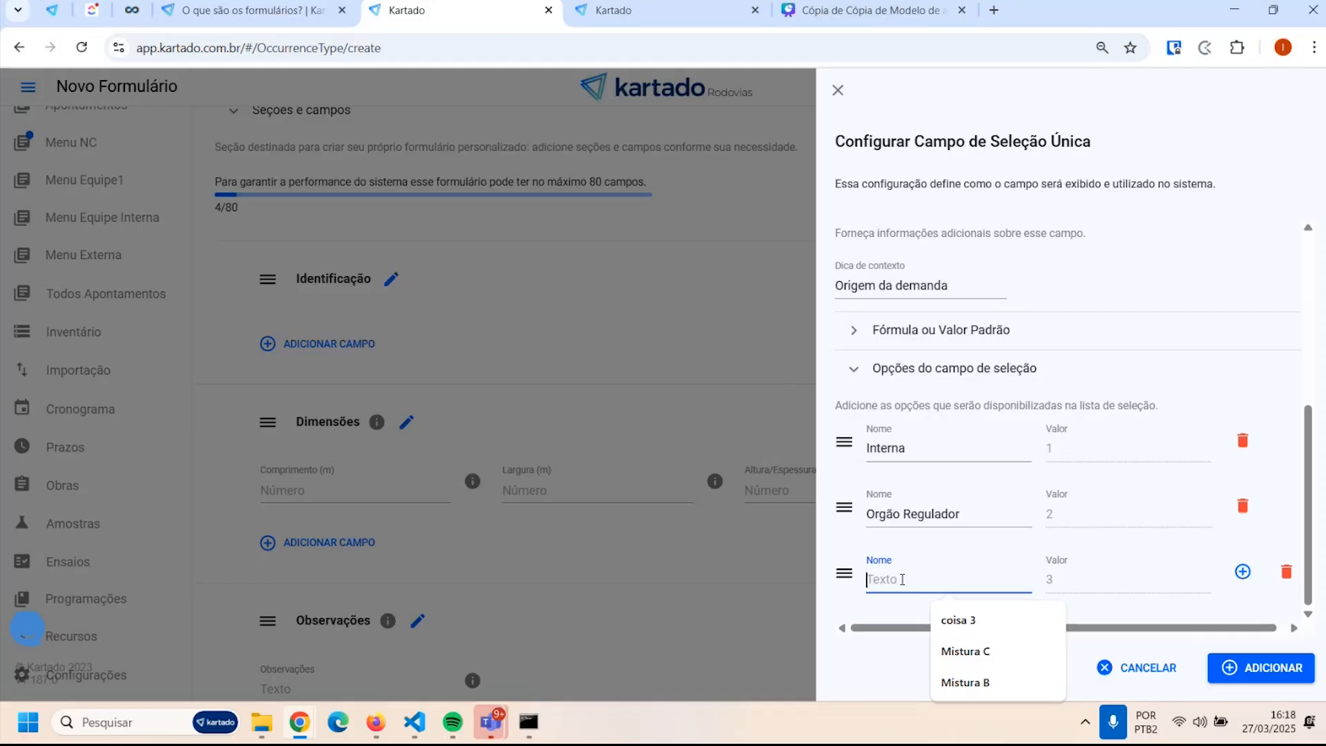
text(Externa)
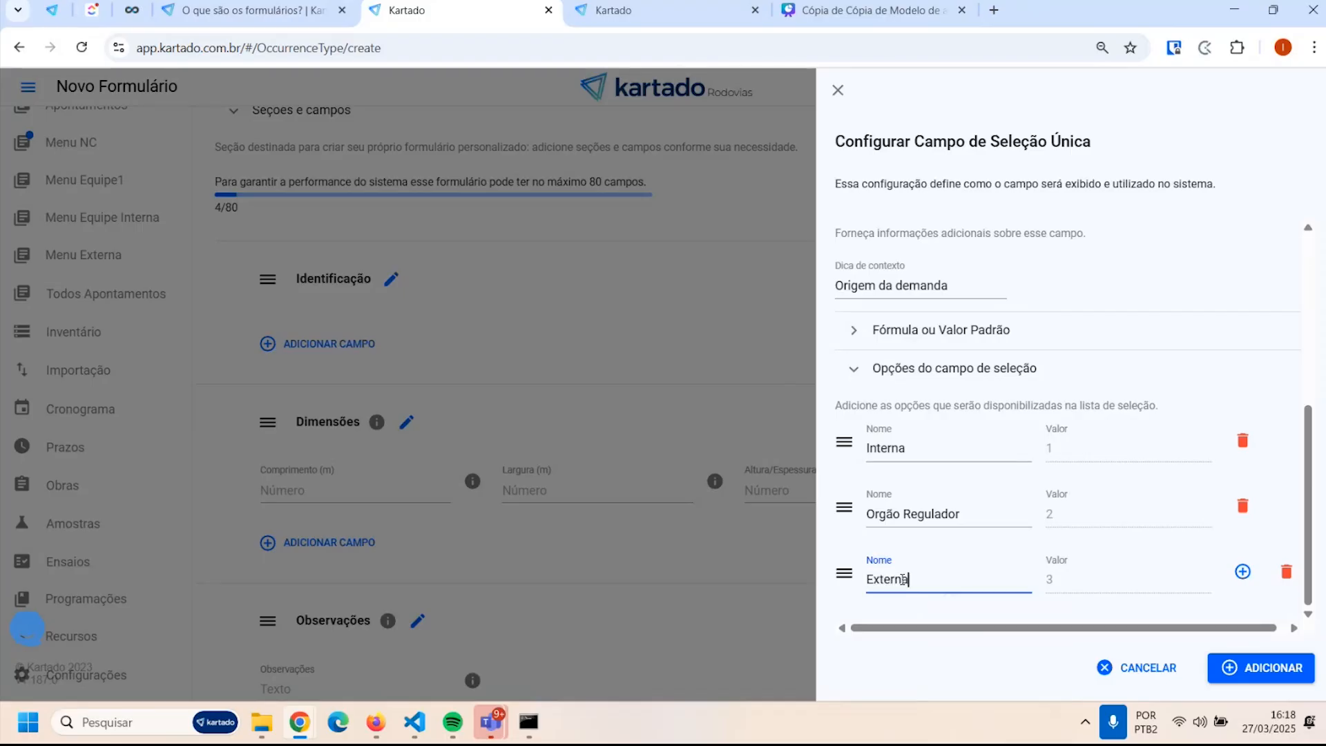
click(1287, 491)
Try reordering Externa above and below Orgão Regulador in the option list, and delete the Externa option
drag(841, 574, 845, 505)
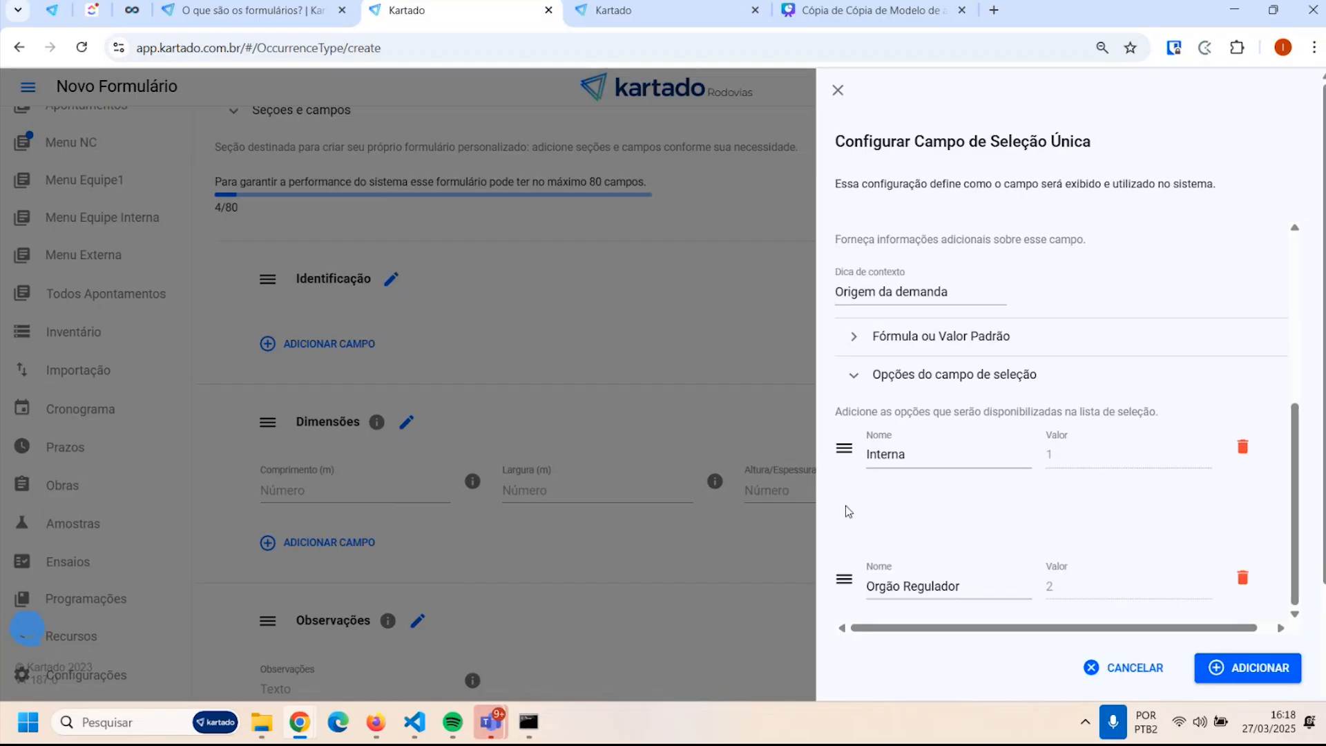
double_click(1048, 451)
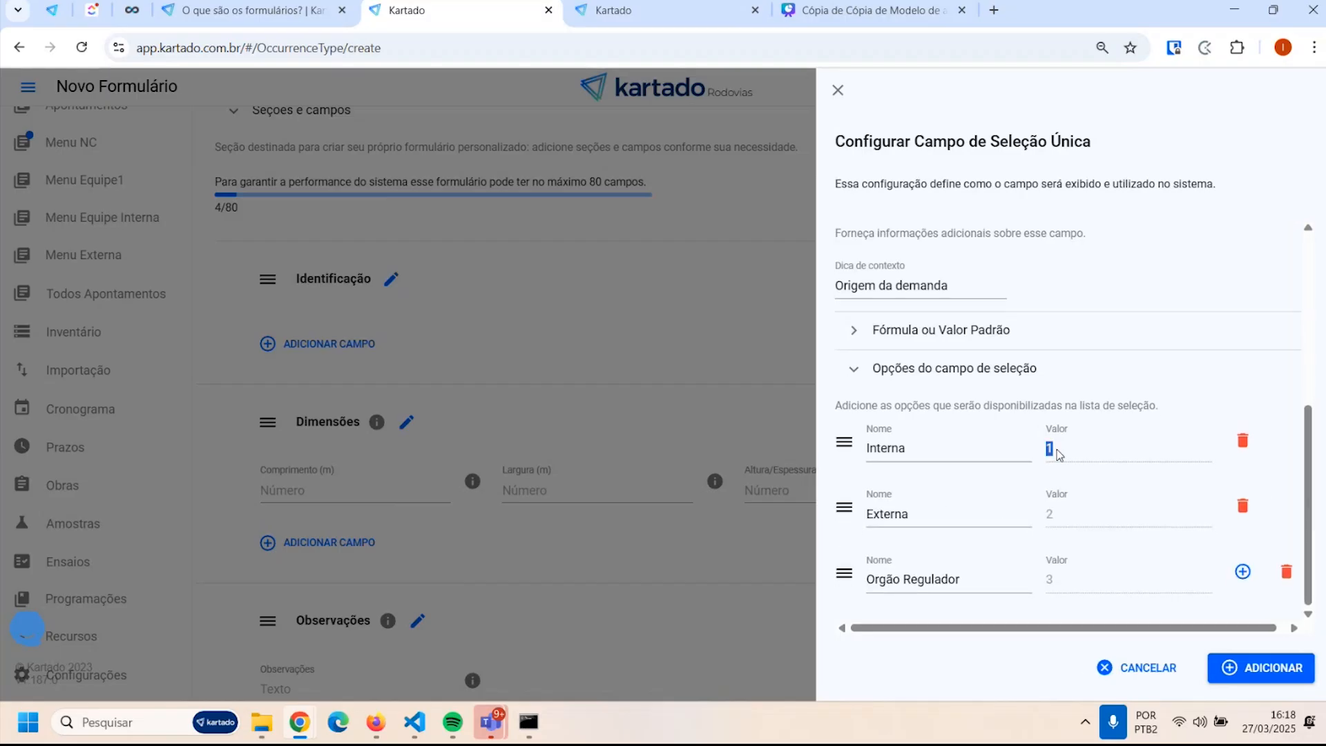
double_click(1046, 516)
double_click(1062, 584)
drag(844, 507, 855, 588)
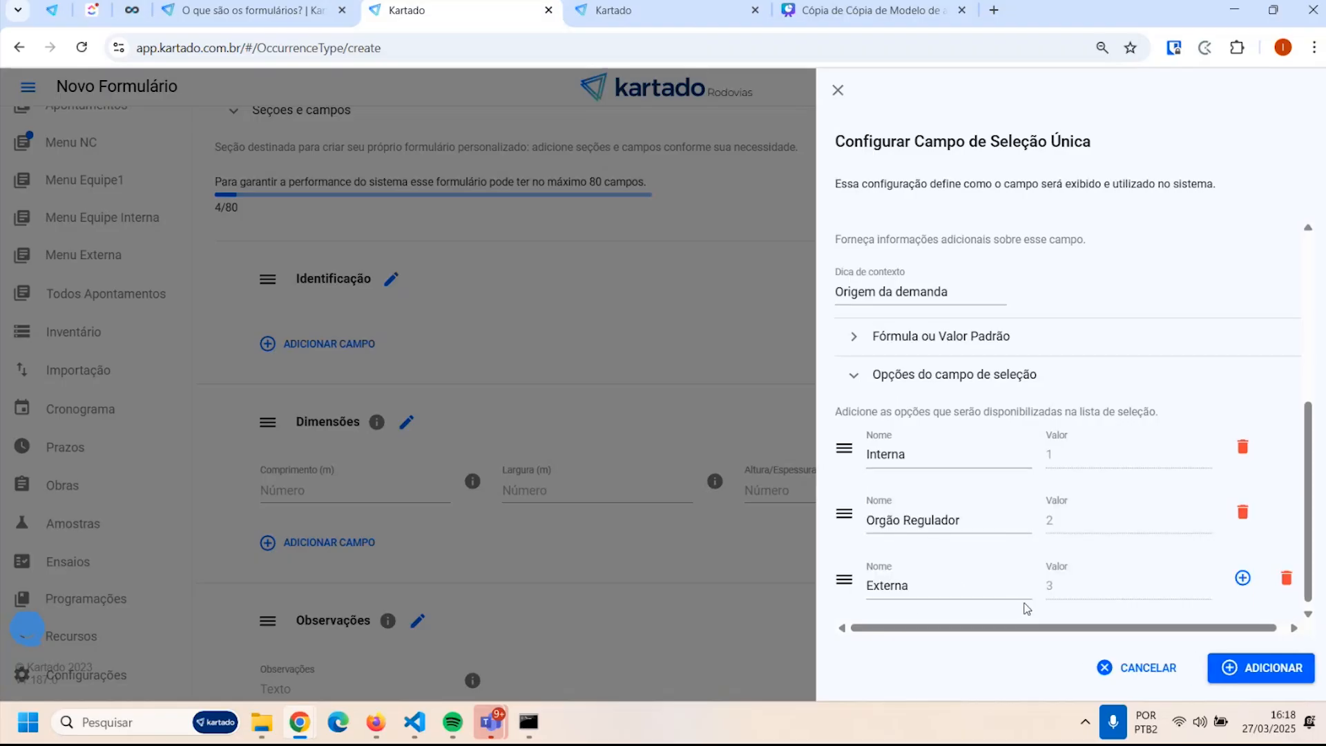
drag(848, 583, 858, 512)
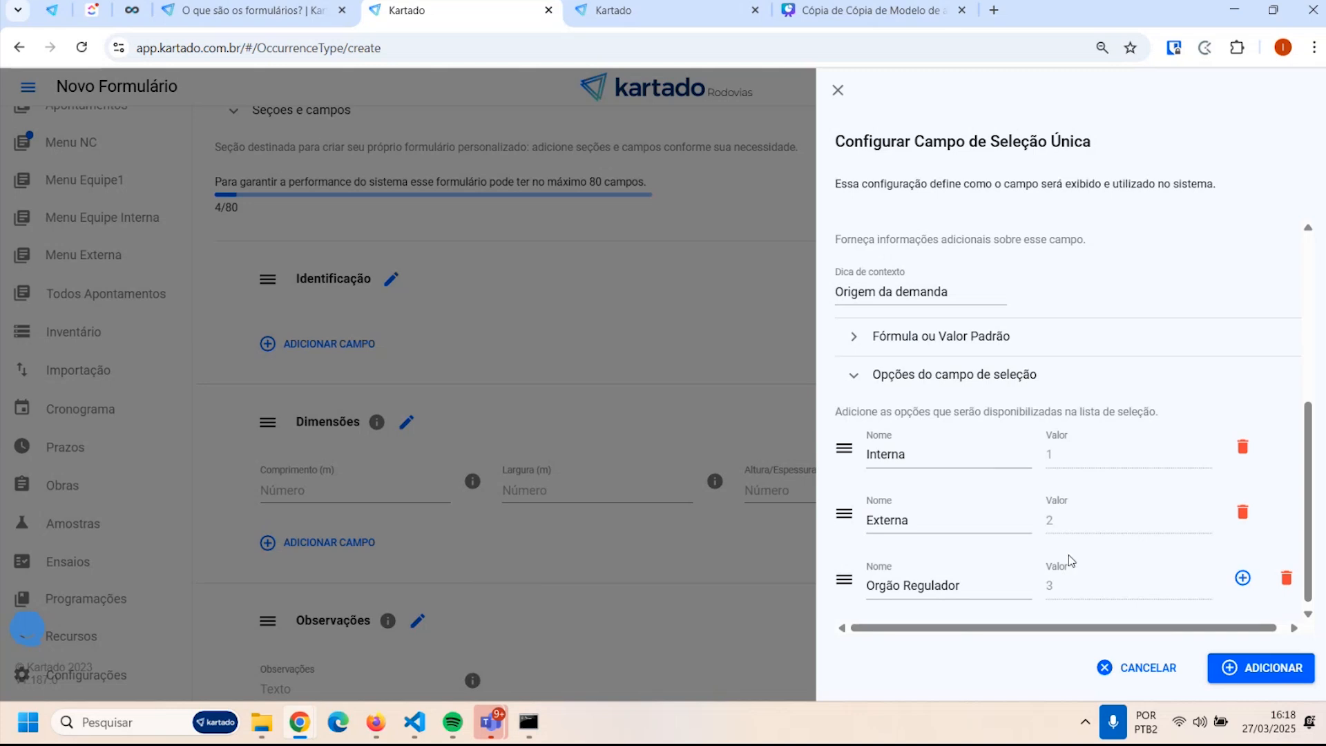
click(1242, 511)
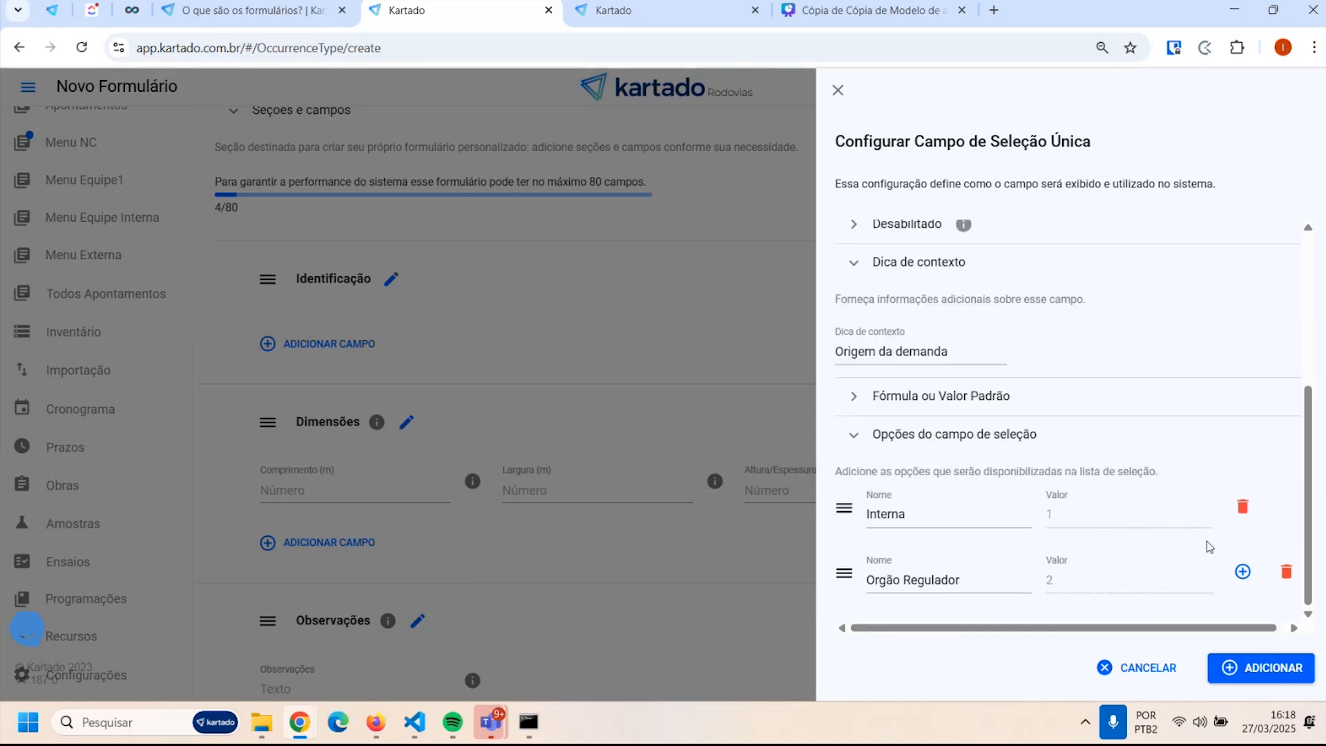
Add Externa again as the third selection option of the Origem field
click(1242, 571)
click(927, 578)
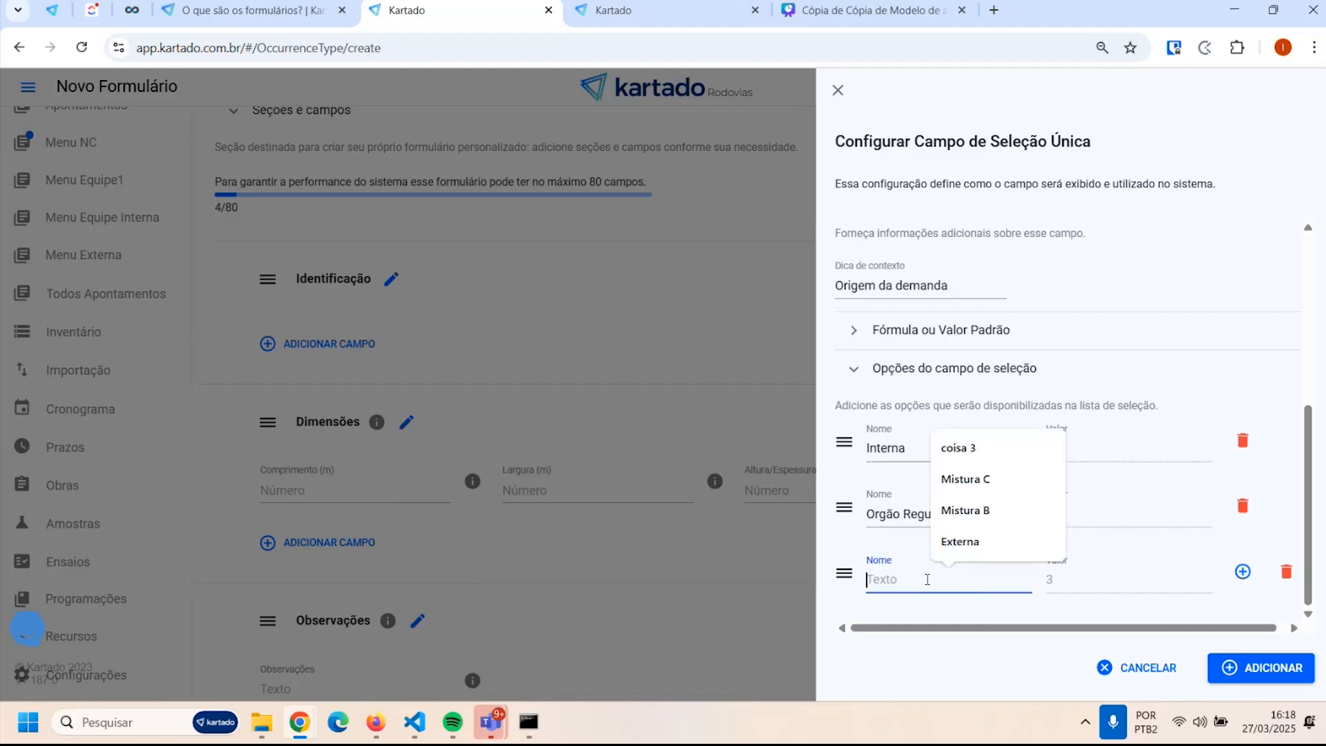
text(Externa)
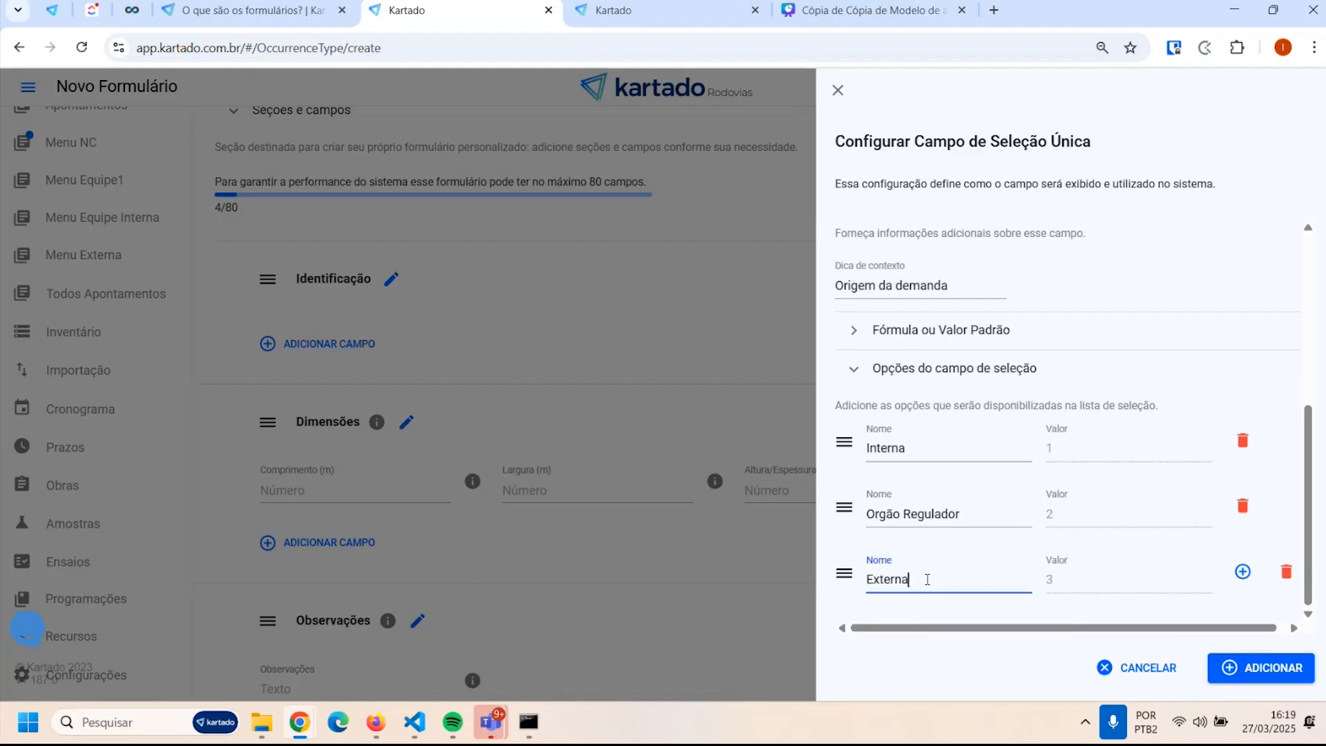
key(Tab)
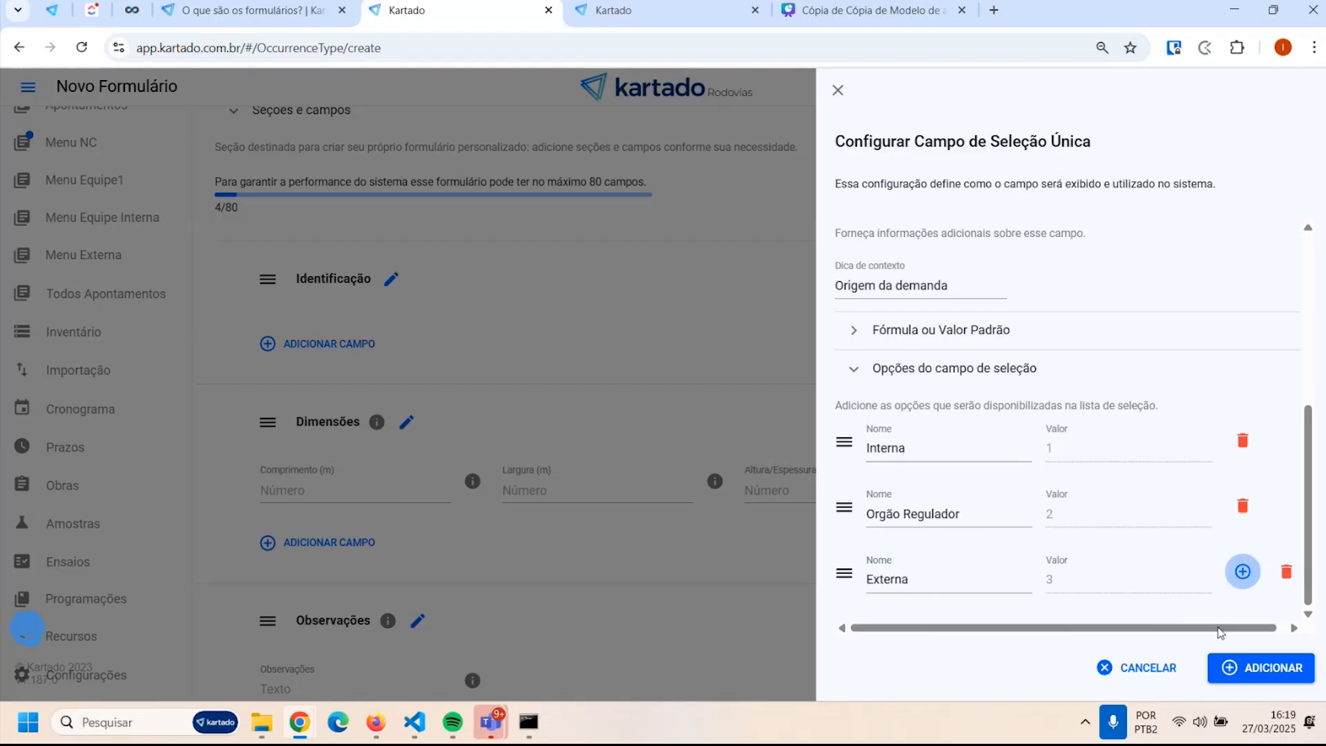
Review the Origem field's configuration, add the field to the Identificação section, and check its option list
scroll(1027, 334, up, 5)
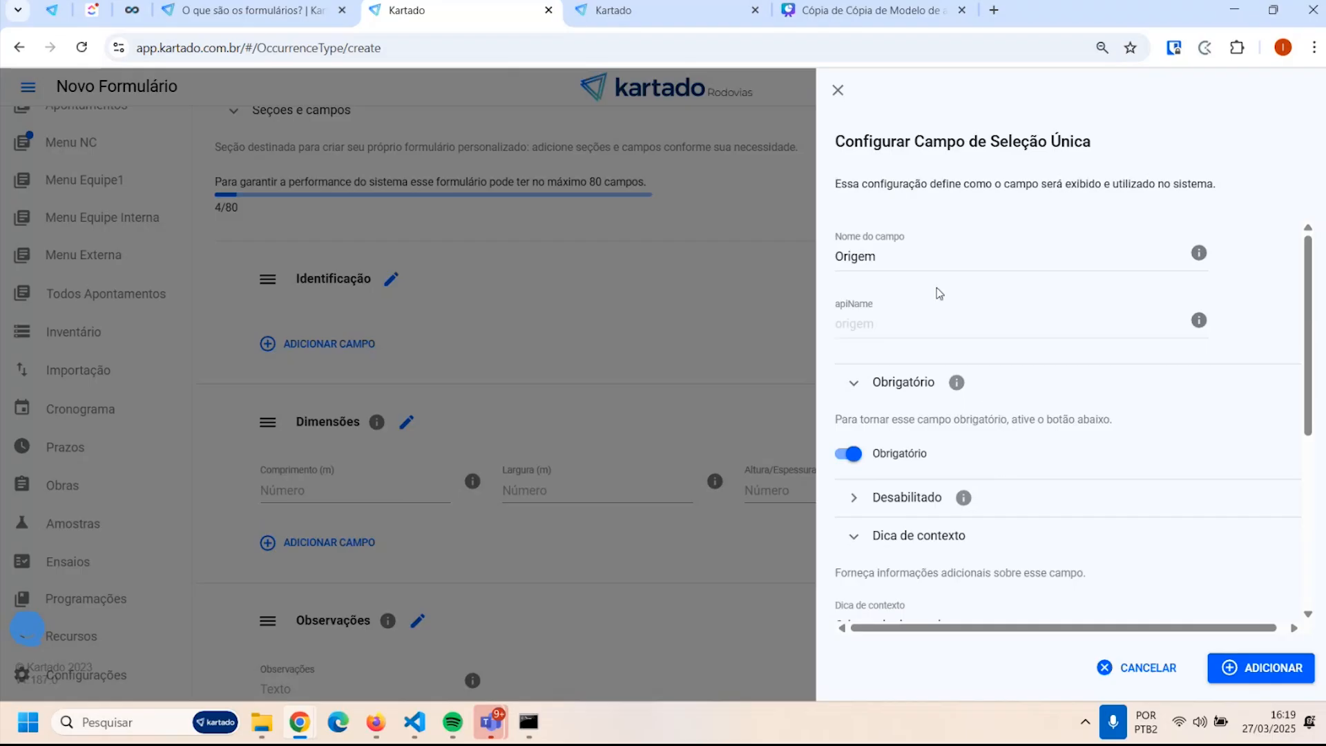
scroll(1086, 339, down, 4)
scroll(1086, 339, down, 1)
scroll(1060, 429, up, 5)
drag(836, 304, 884, 304)
click(883, 304)
mouse_move(1199, 323)
scroll(1252, 642, down, 5)
click(1268, 673)
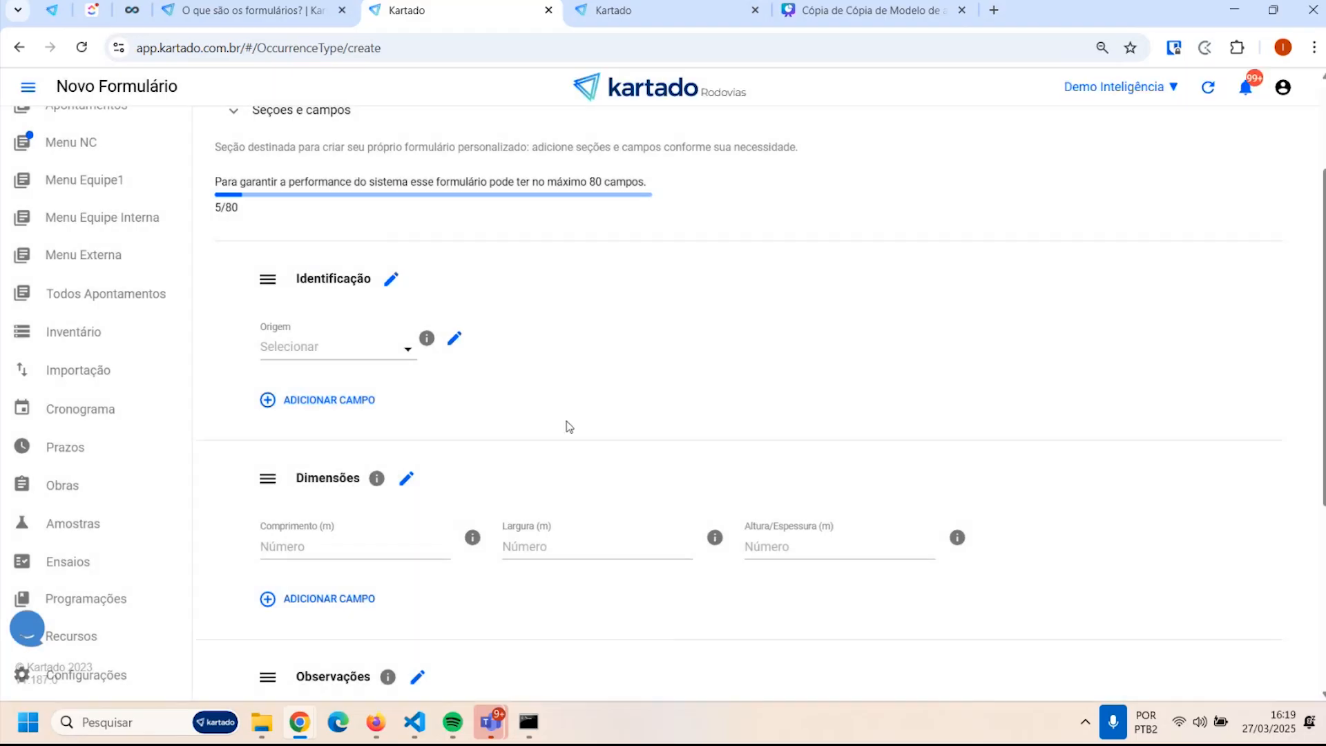
click(379, 347)
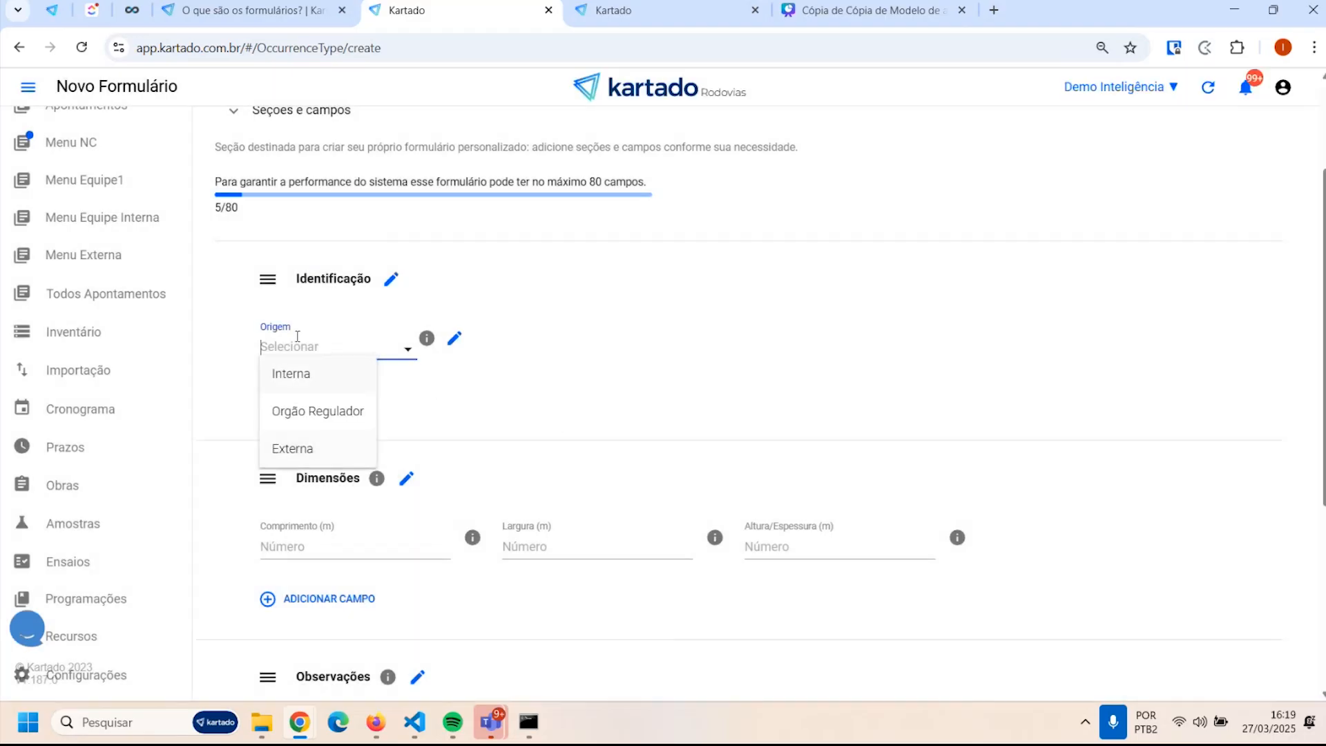
click(497, 406)
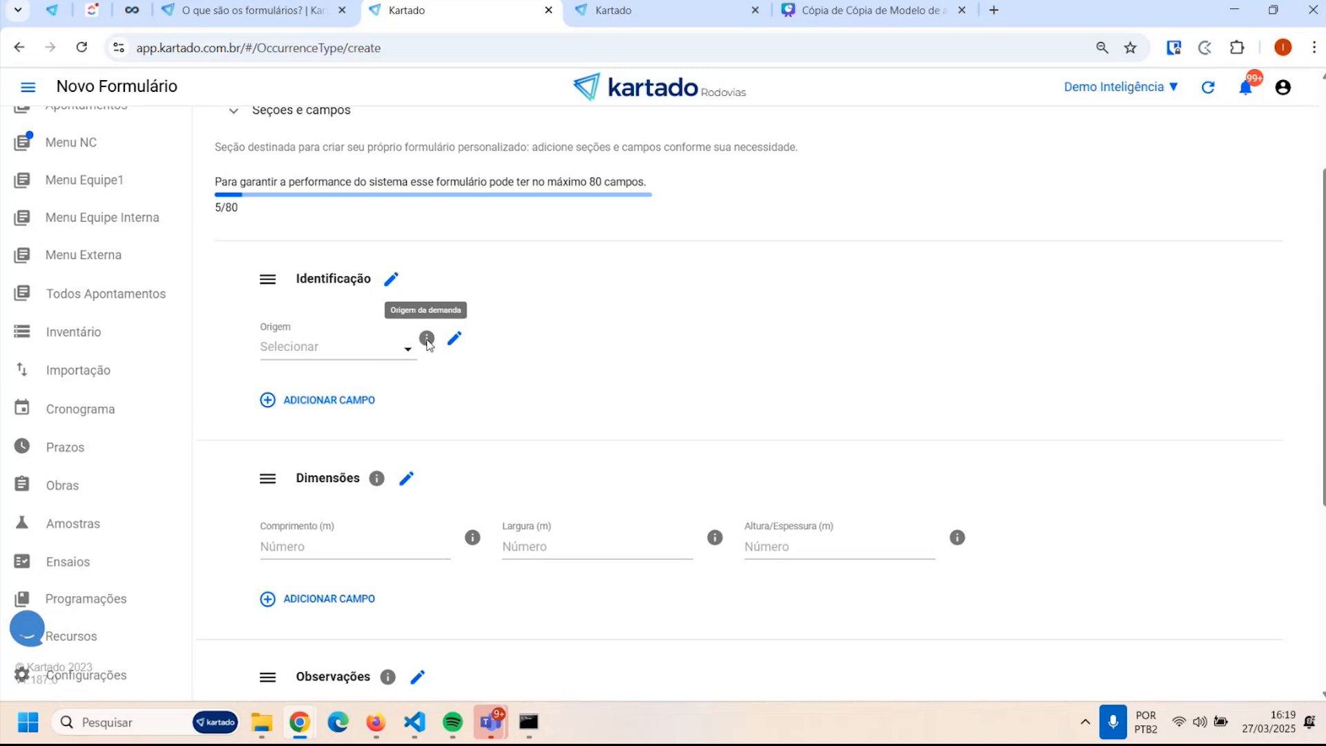
Start a new Hora e Data field in the Identificação section and name it "Data e Hora da Demanda"
click(317, 399)
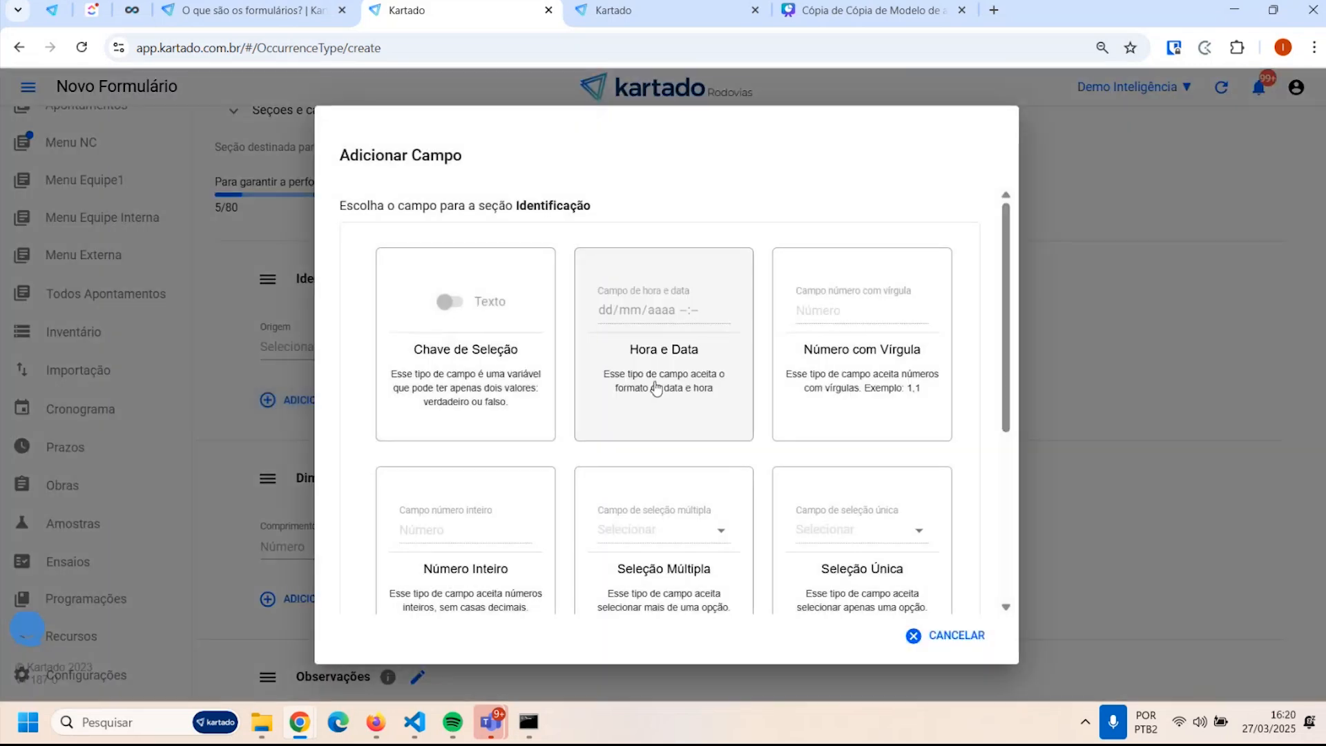
click(675, 353)
click(857, 255)
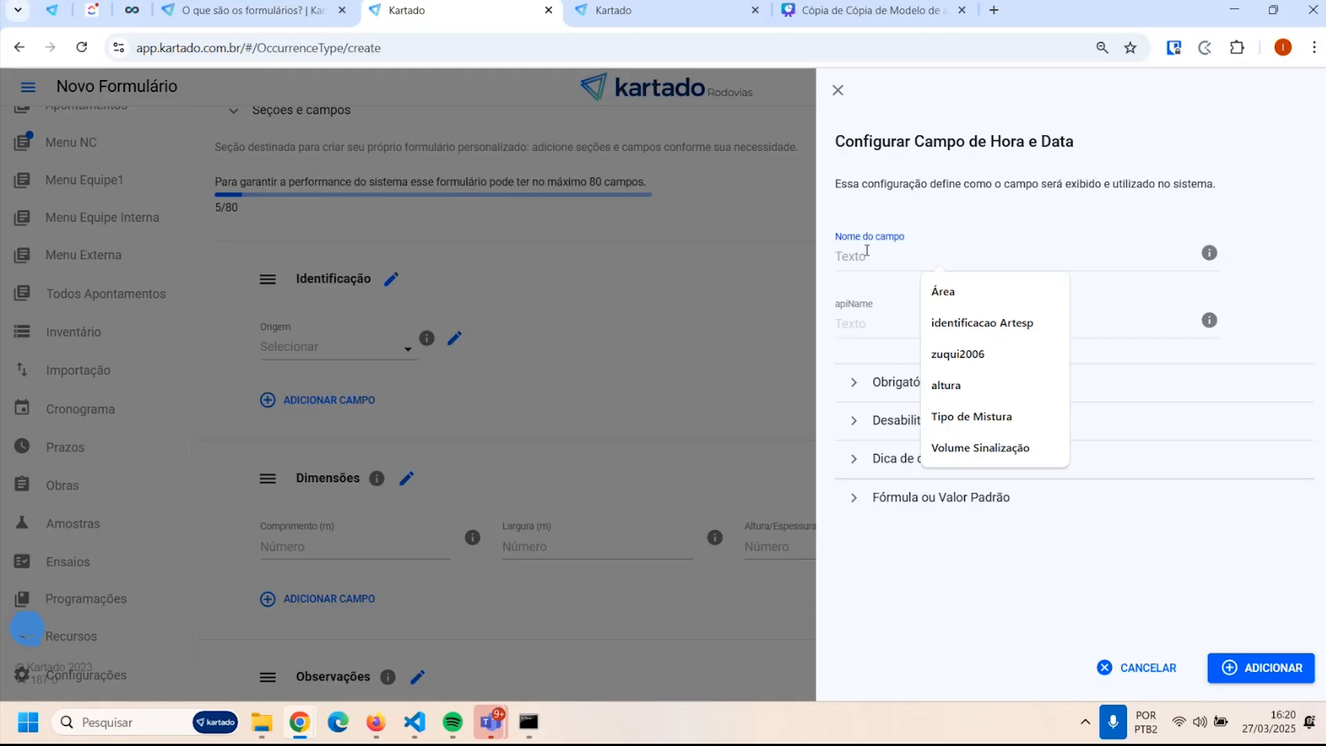
text(Data da Demanda)
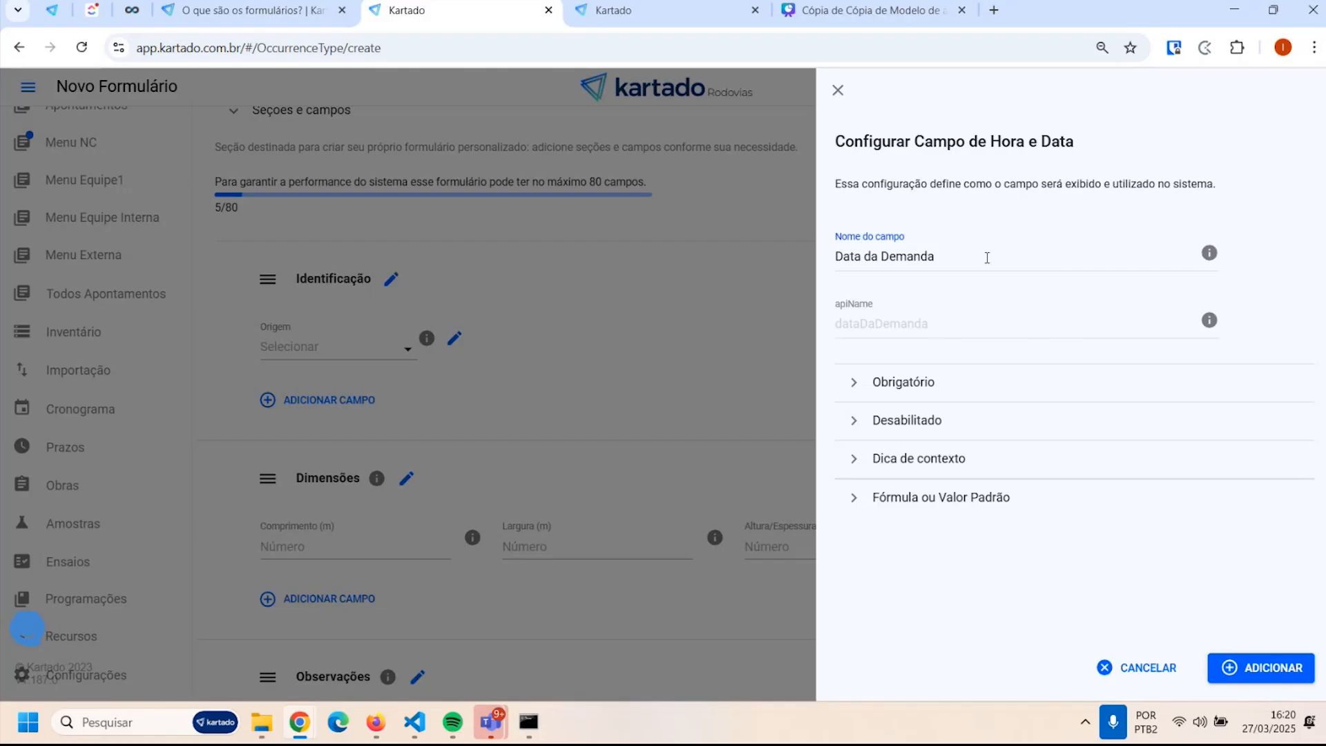
click(860, 256)
text(e Hora)
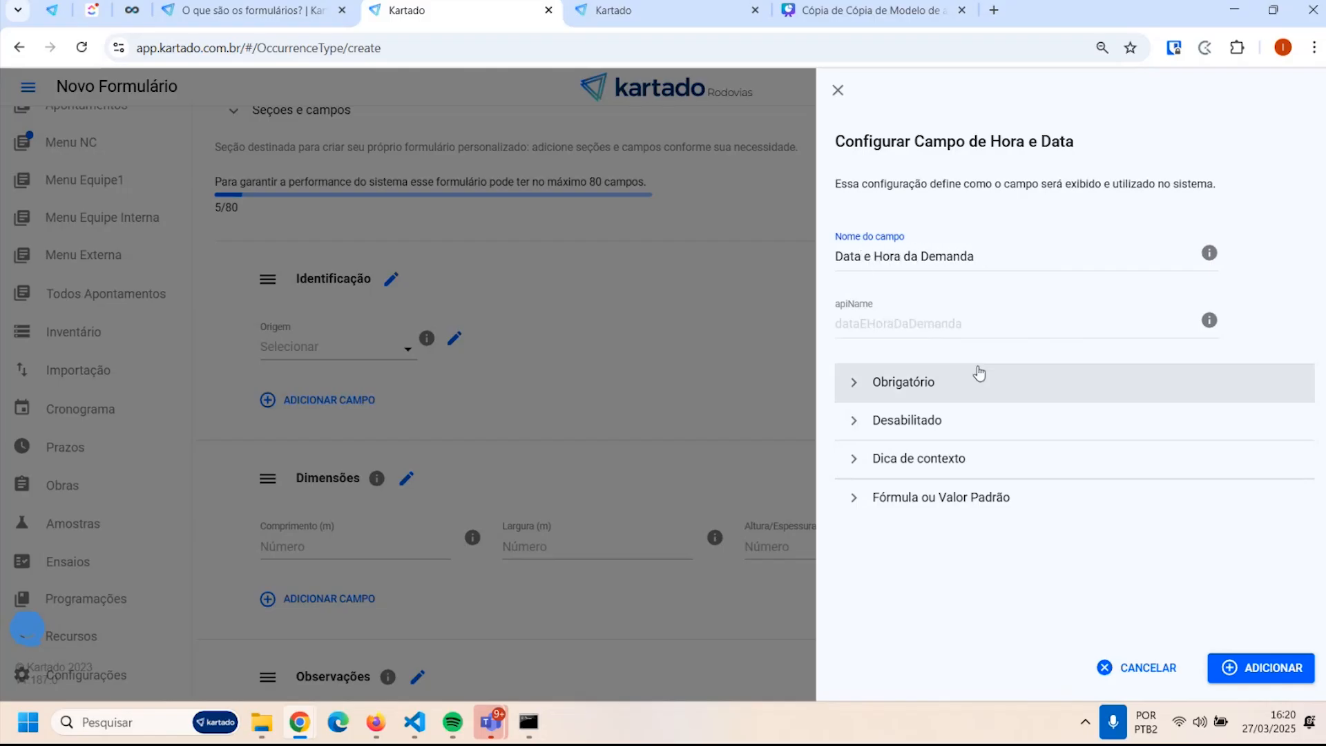
Make the date and time field mandatory, set its context hint to "Hora do ocorrido", and add it to the section
click(854, 382)
click(849, 453)
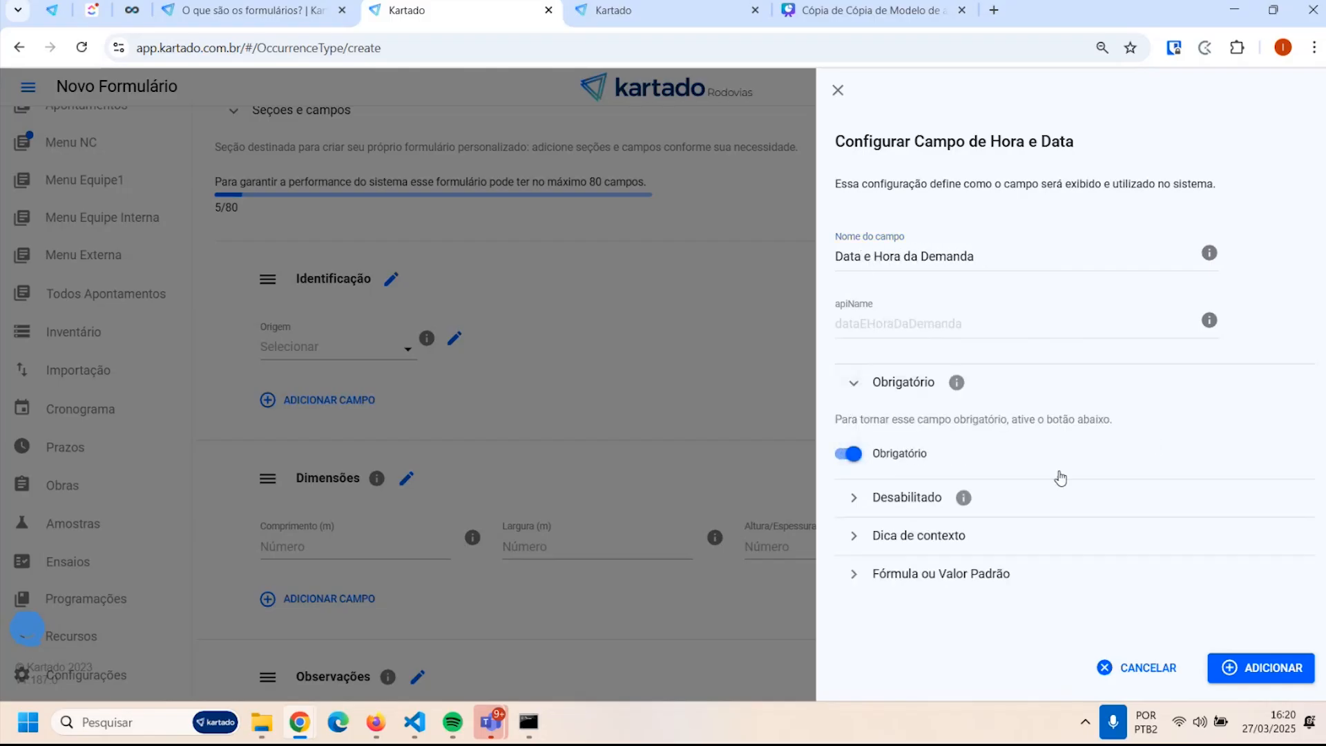
click(883, 536)
click(923, 614)
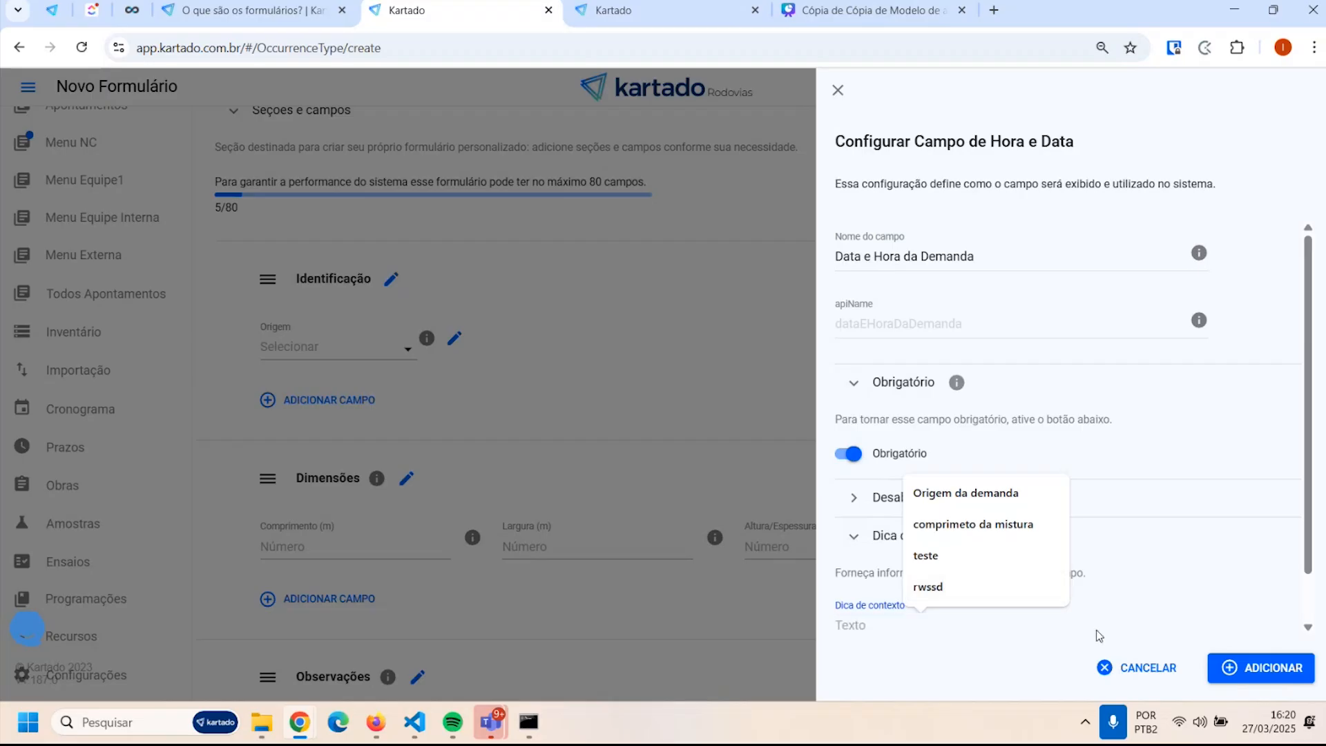
text(Hora )
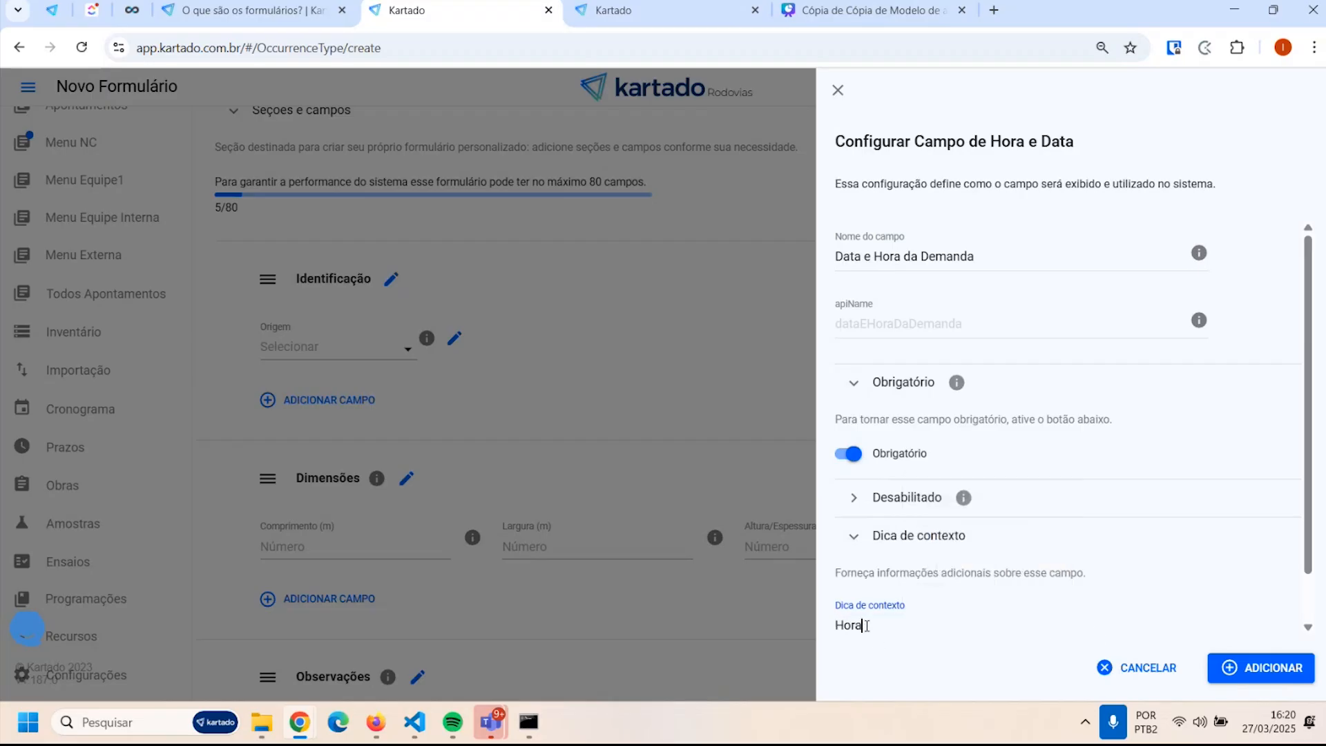
text(do ocorrido)
scroll(1167, 558, down, 1)
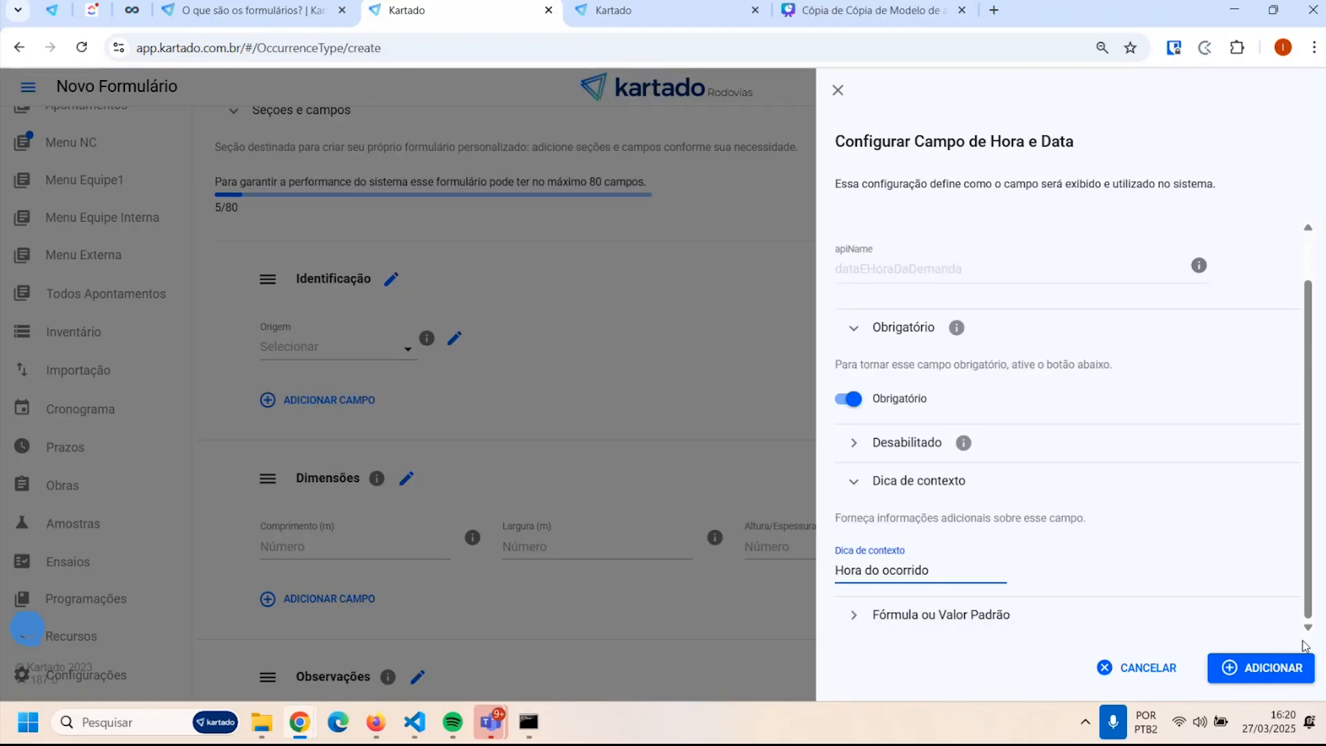
click(1274, 668)
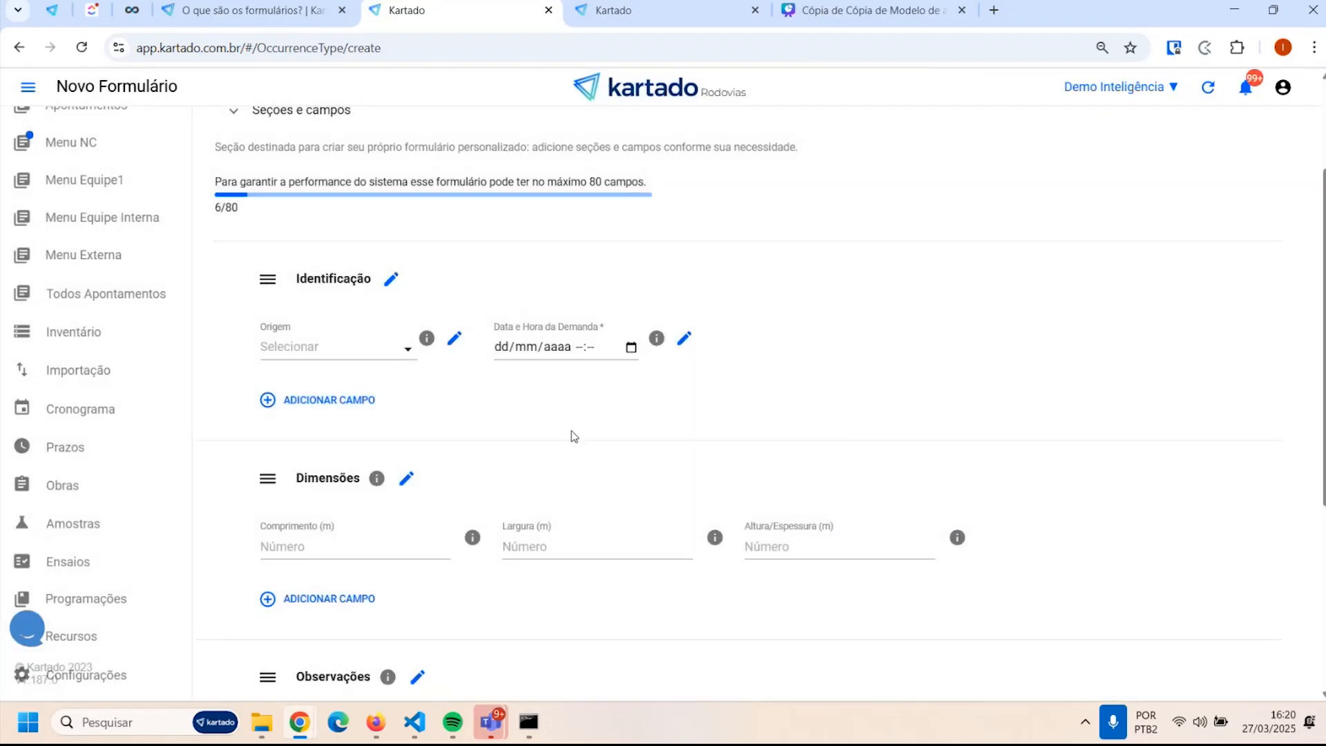
Reopen the Origem field's settings, inspect its Obrigatório option, and conclude the edit without changing any values
click(455, 338)
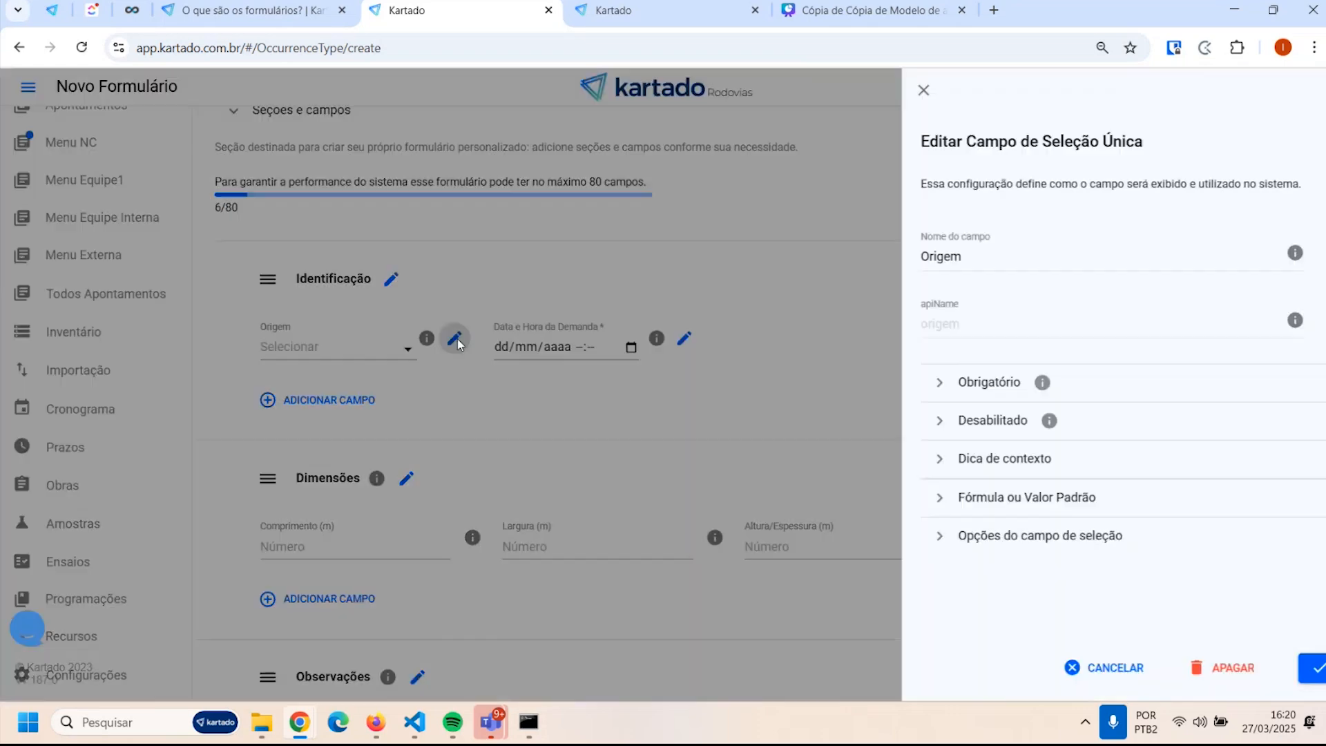
click(857, 386)
click(857, 385)
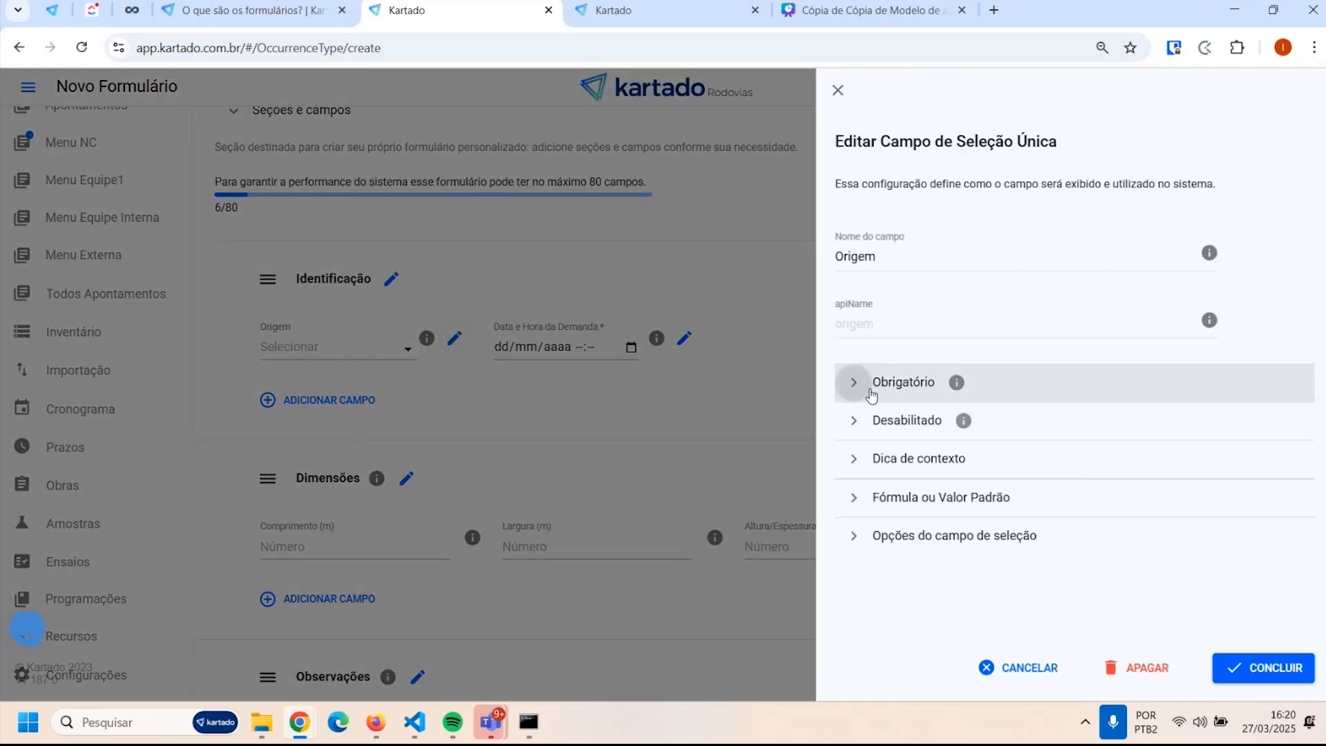
click(1249, 671)
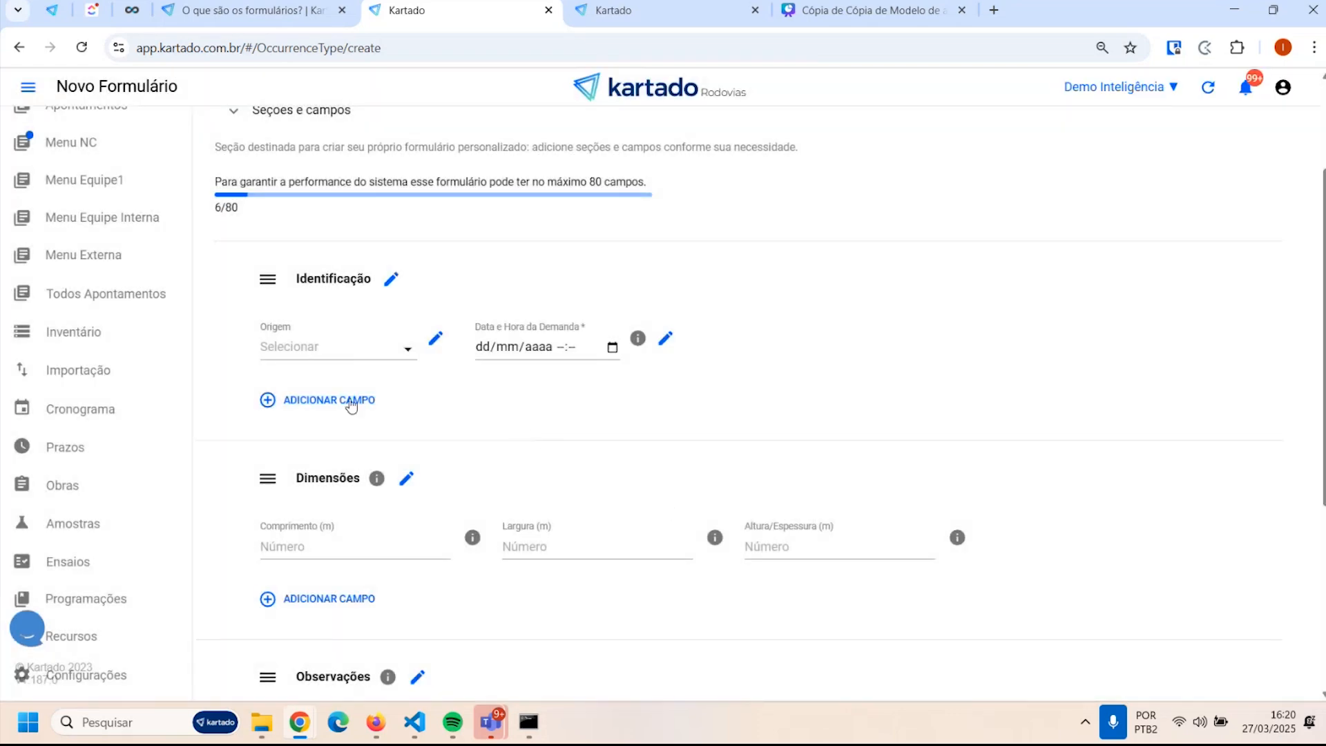
click(318, 399)
scroll(996, 351, down, 4)
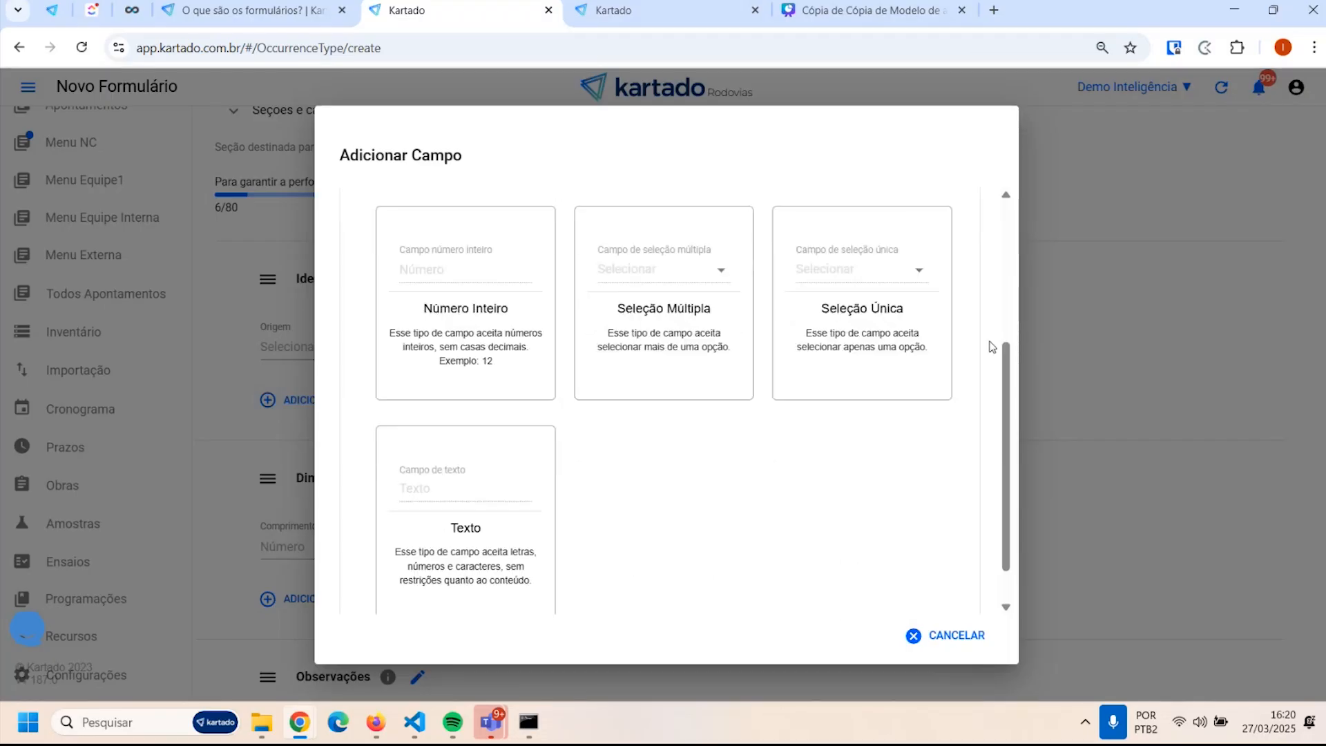
scroll(488, 346, up, 1)
click(480, 315)
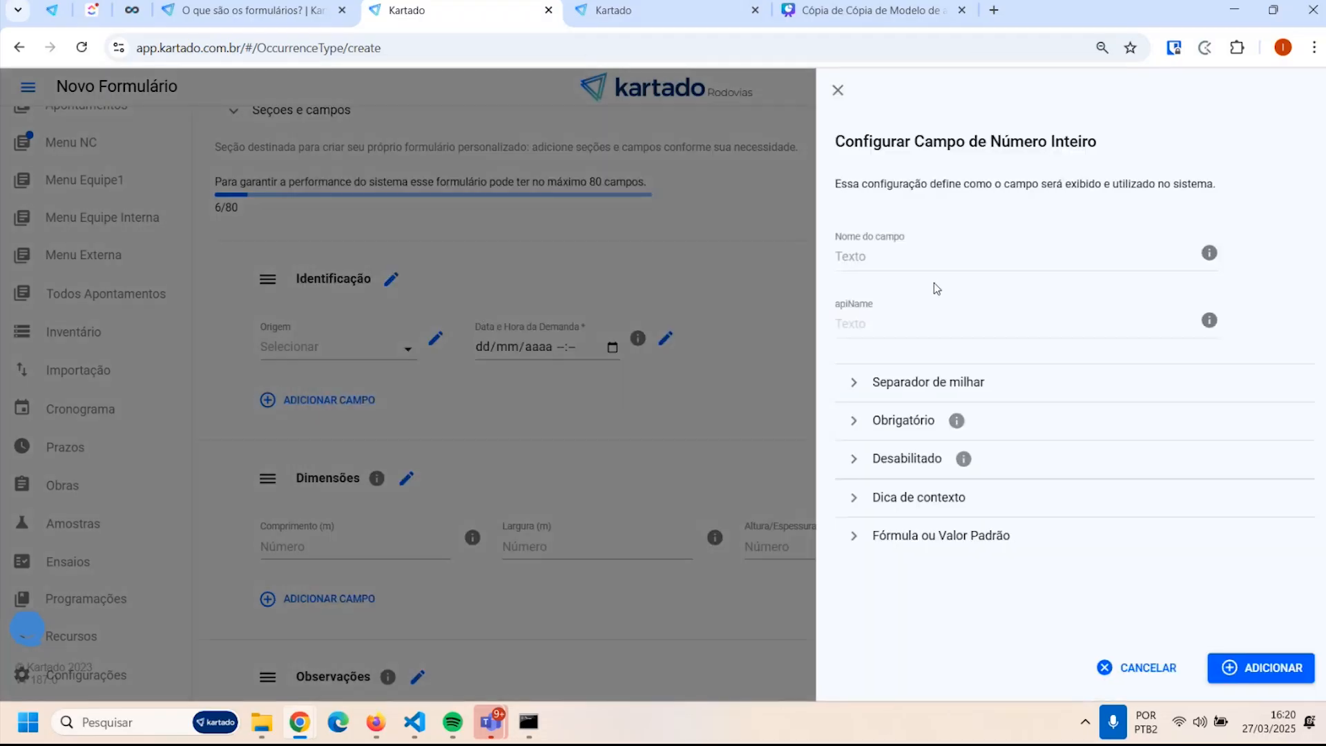
click(917, 261)
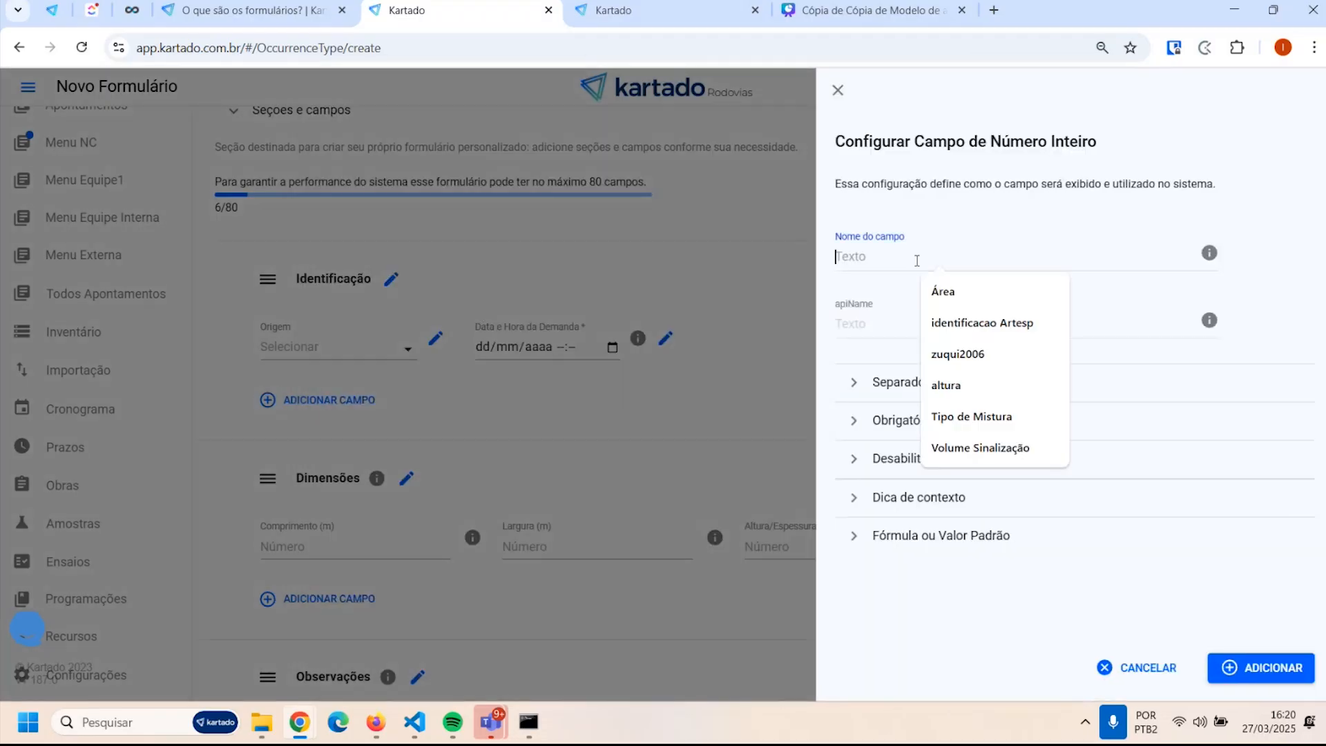
click(837, 90)
Start a new Texto field in the Identificação section and name it "Identificação da demanda"
click(340, 408)
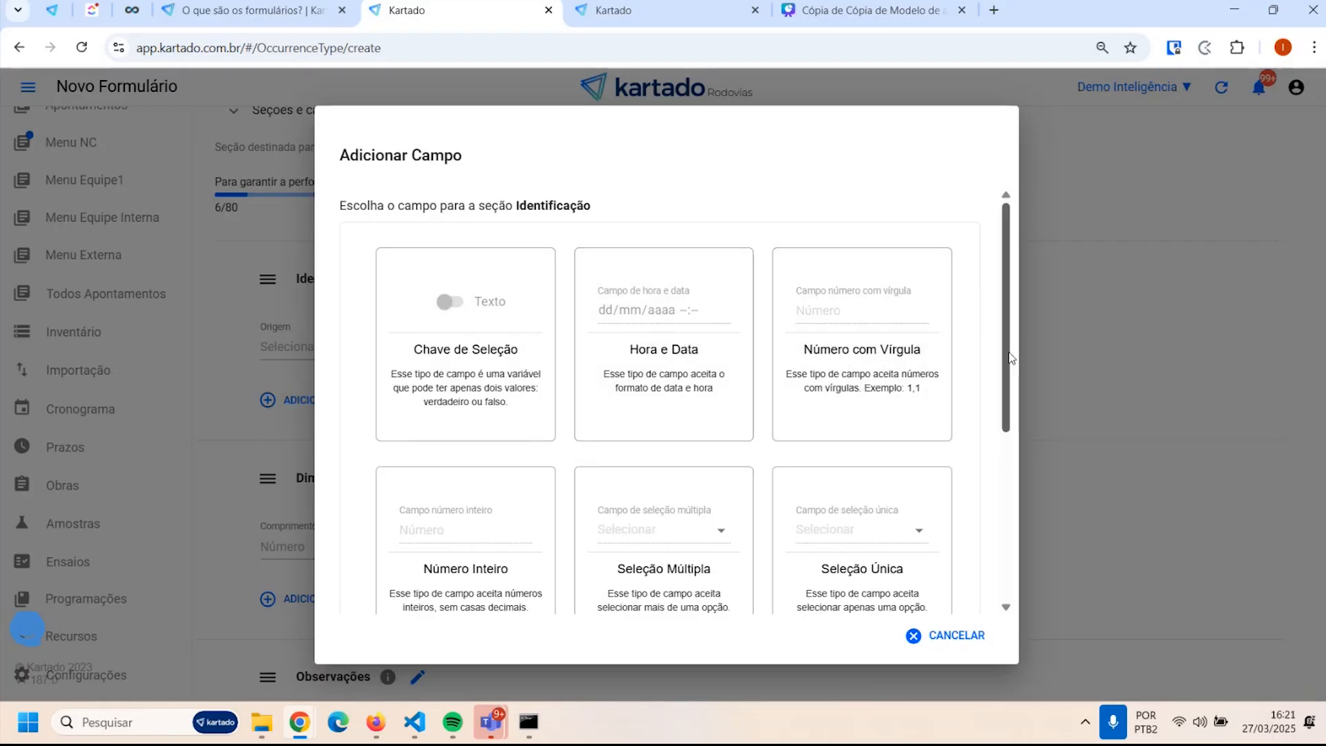
scroll(996, 353, down, 1)
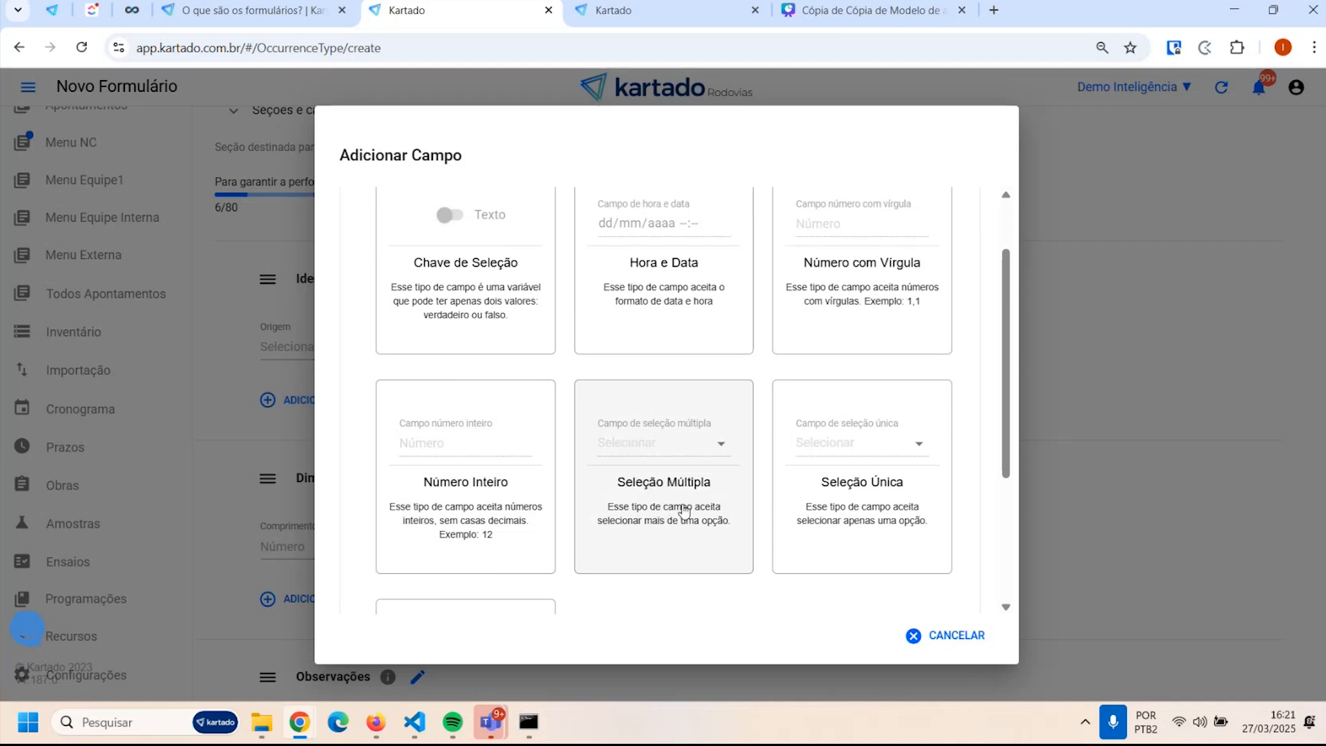
scroll(968, 411, down, 2)
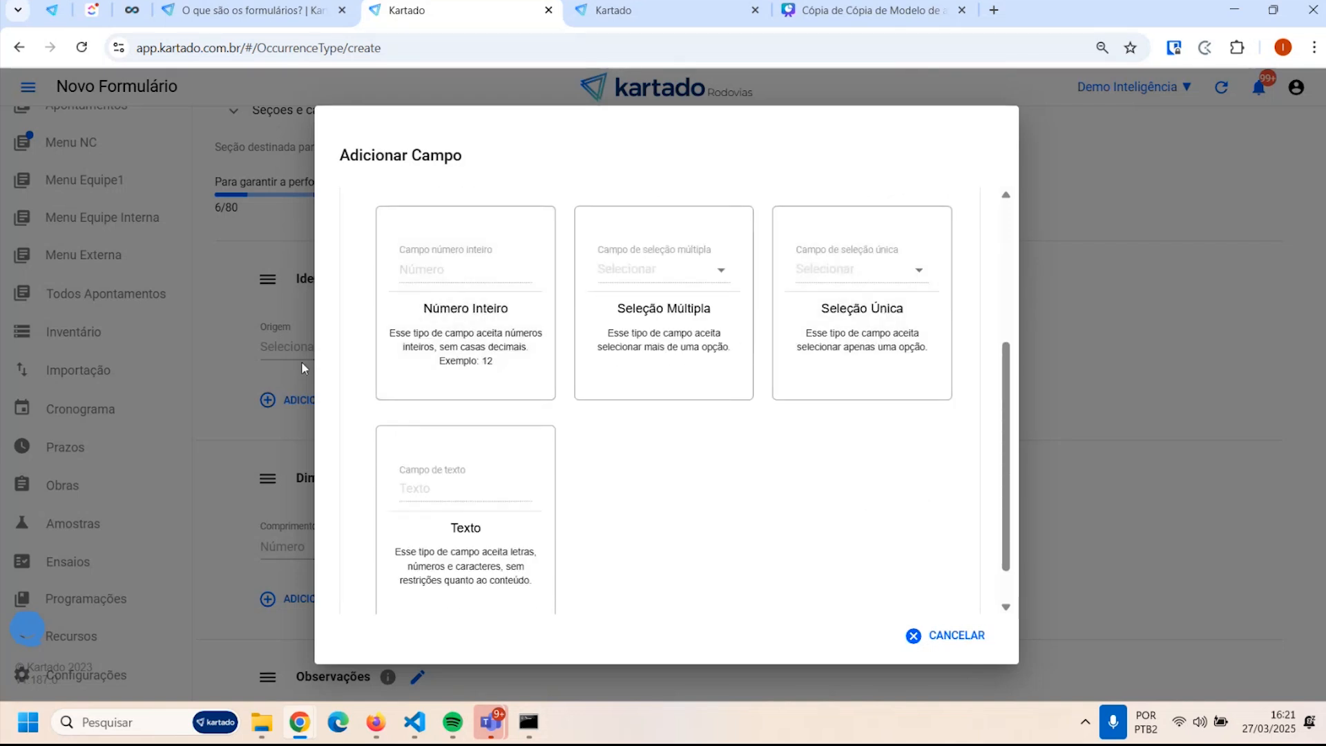
scroll(690, 449, down, 1)
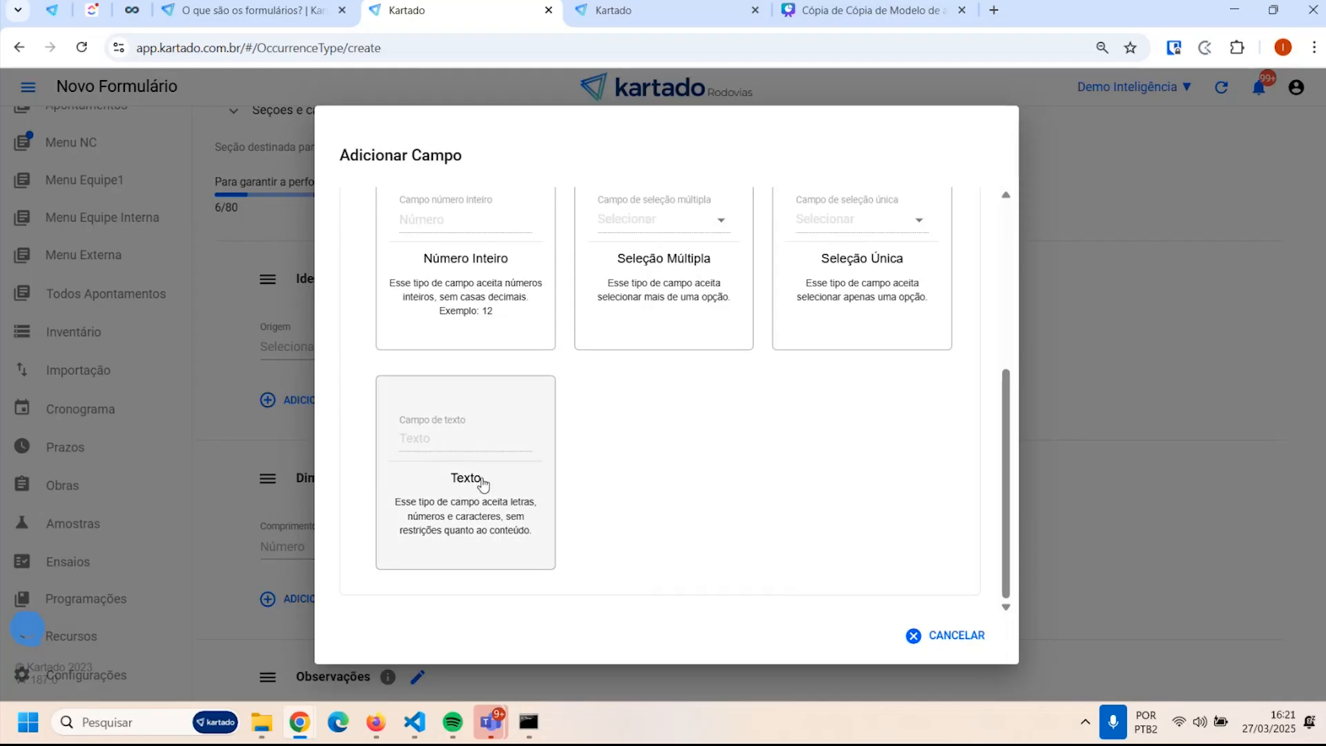
click(466, 483)
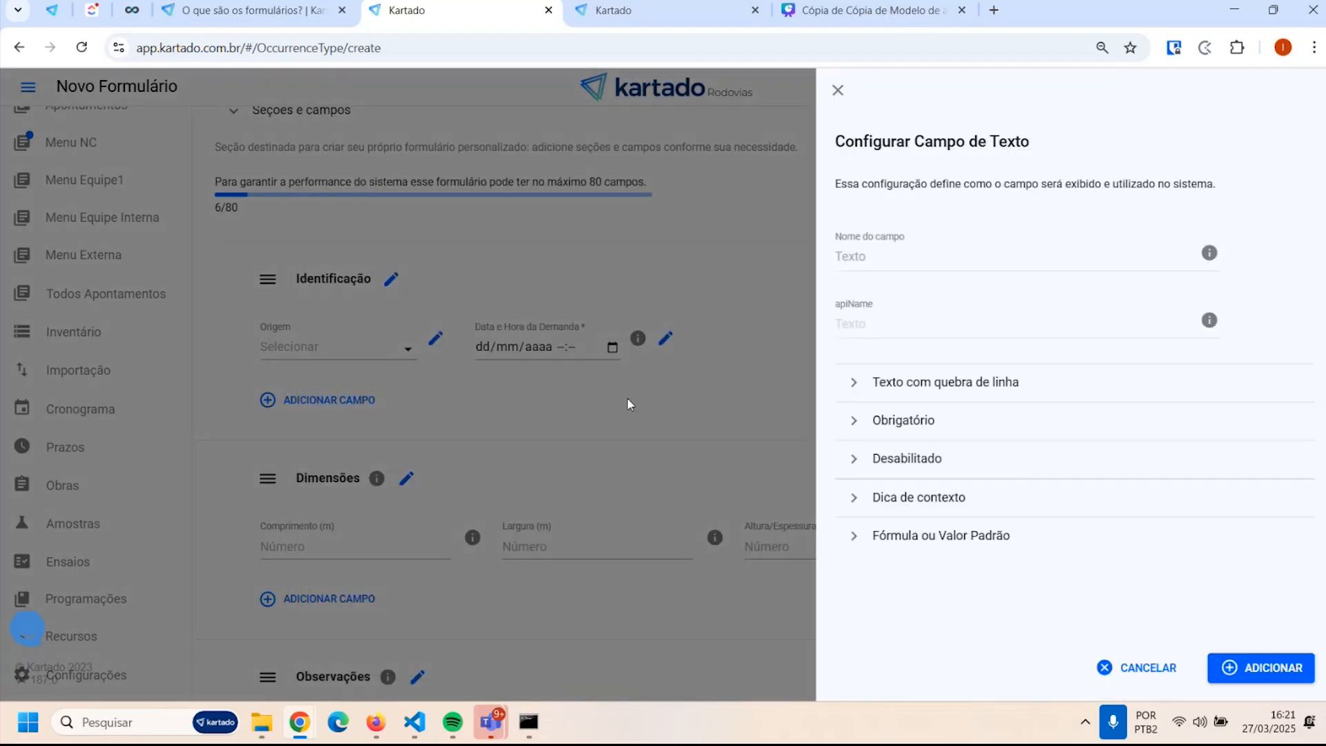
click(880, 256)
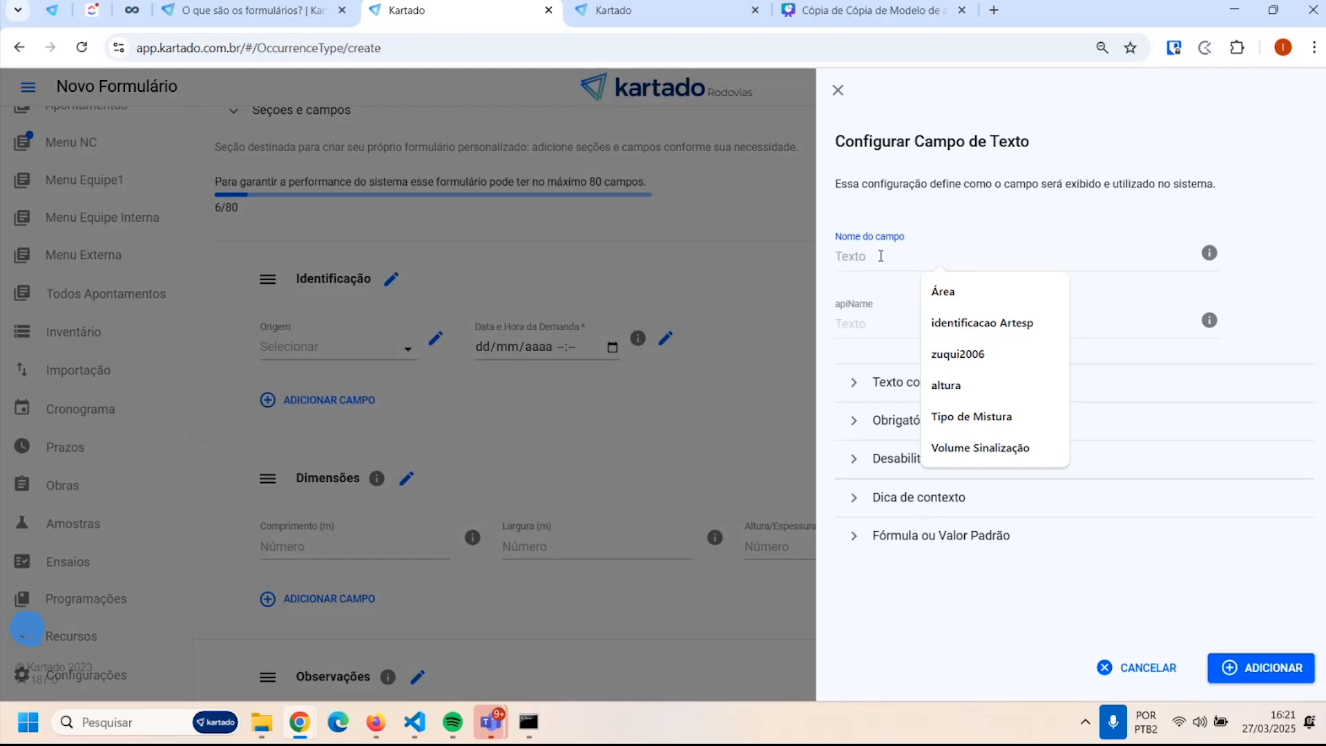
text(Iden)
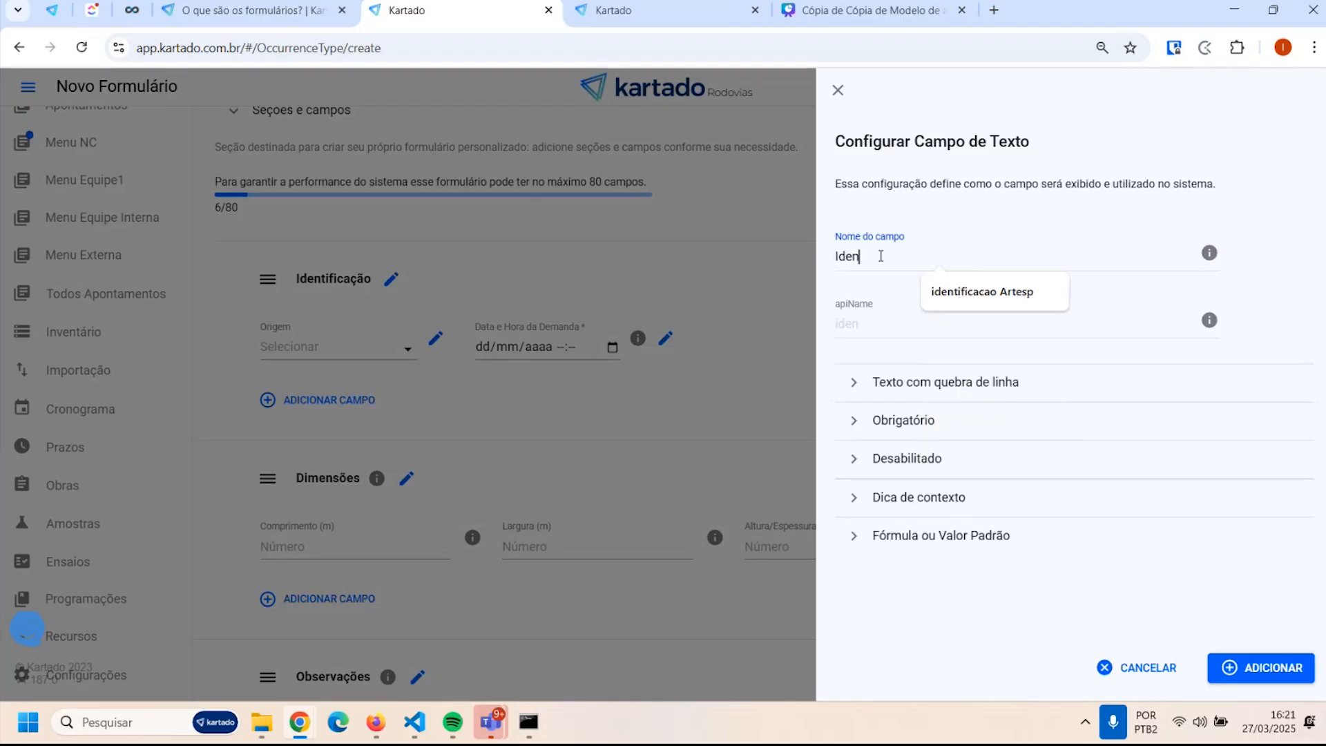
text(tificação)
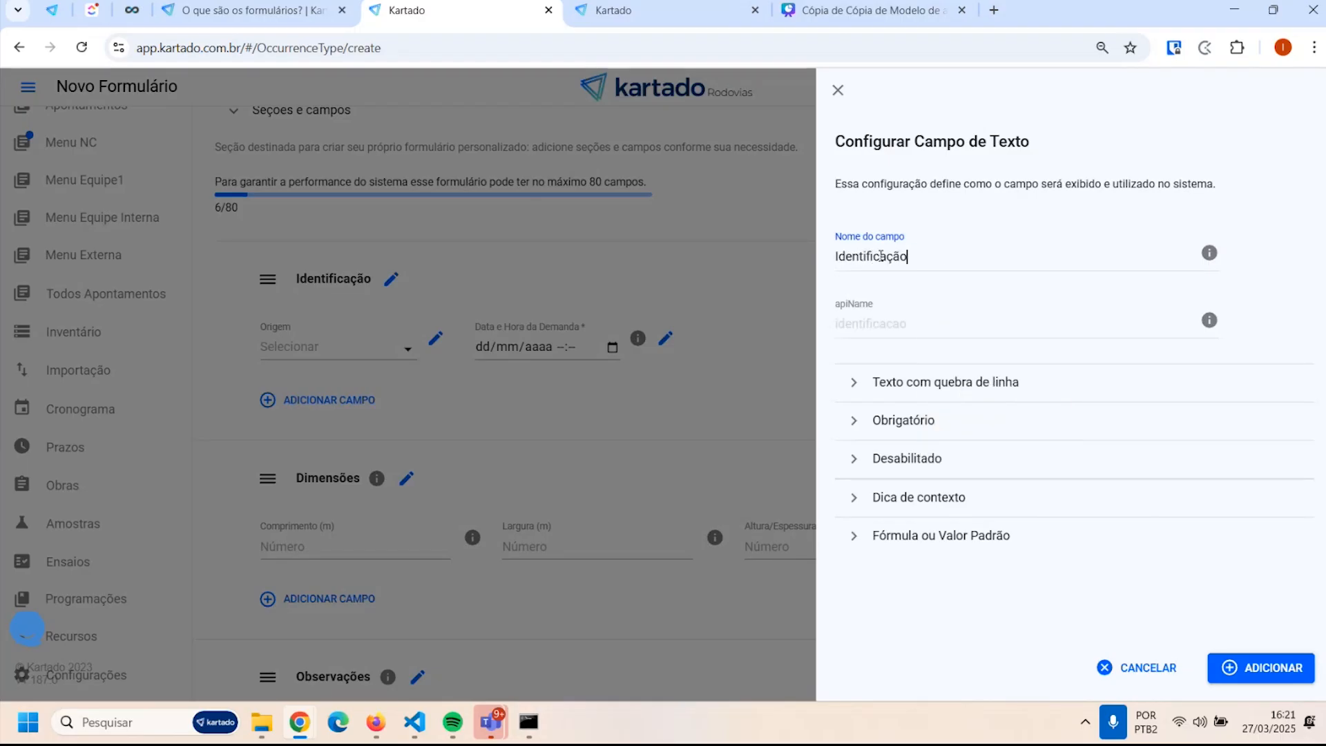
text( da demanda)
Review the line-break option of the Identificação da demanda text field and make the field mandatory
click(852, 385)
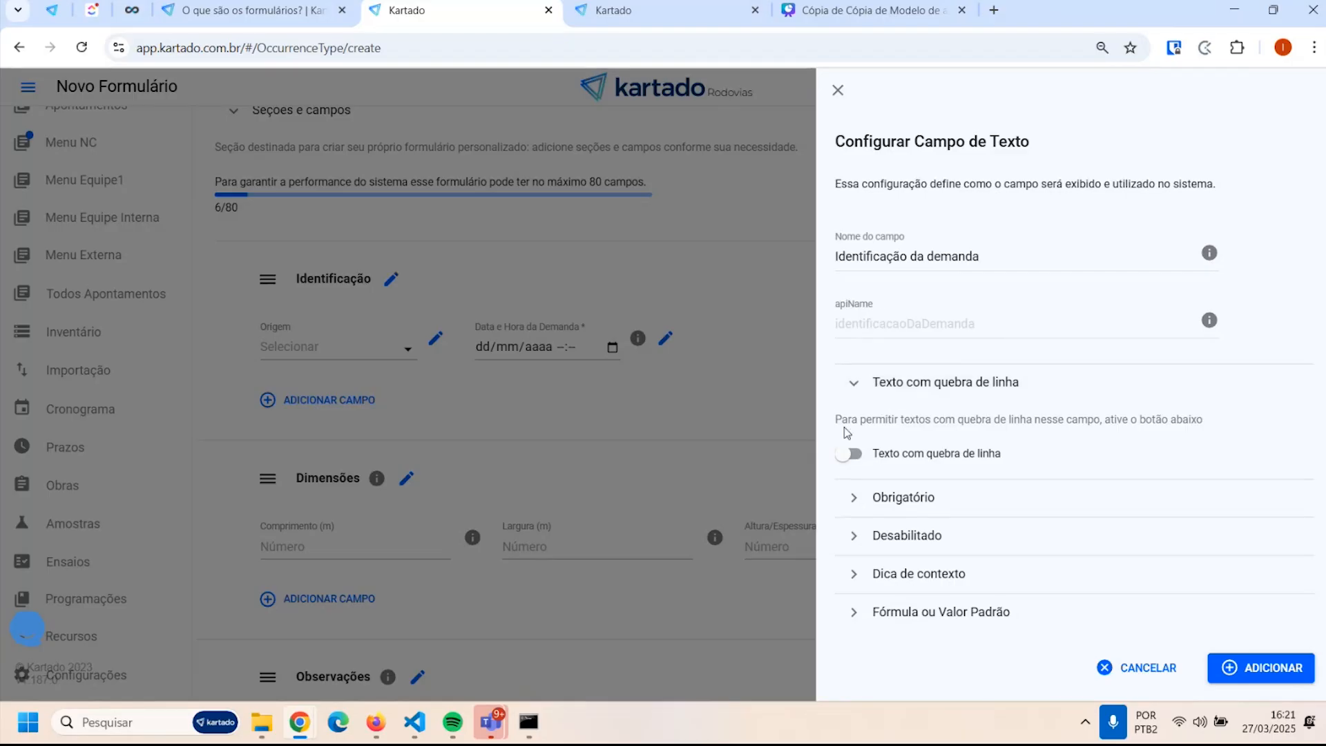
click(894, 388)
click(855, 435)
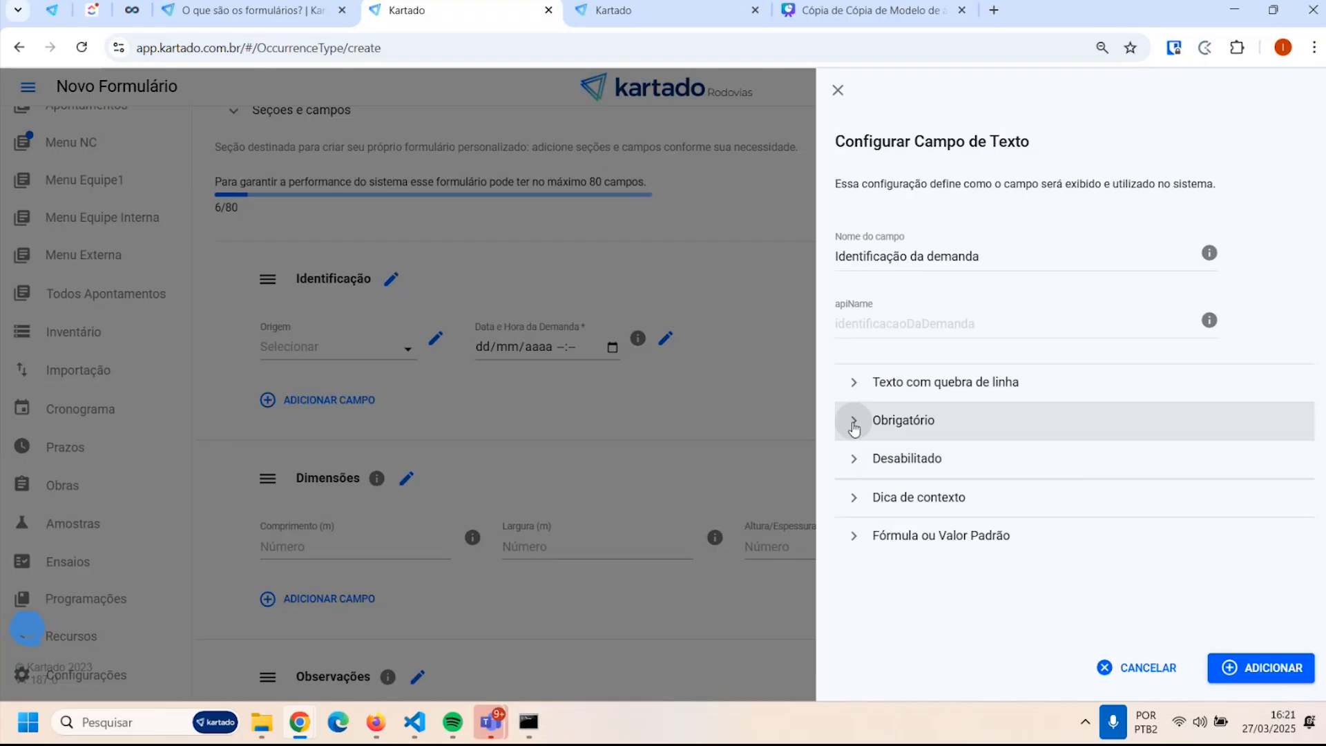
click(850, 492)
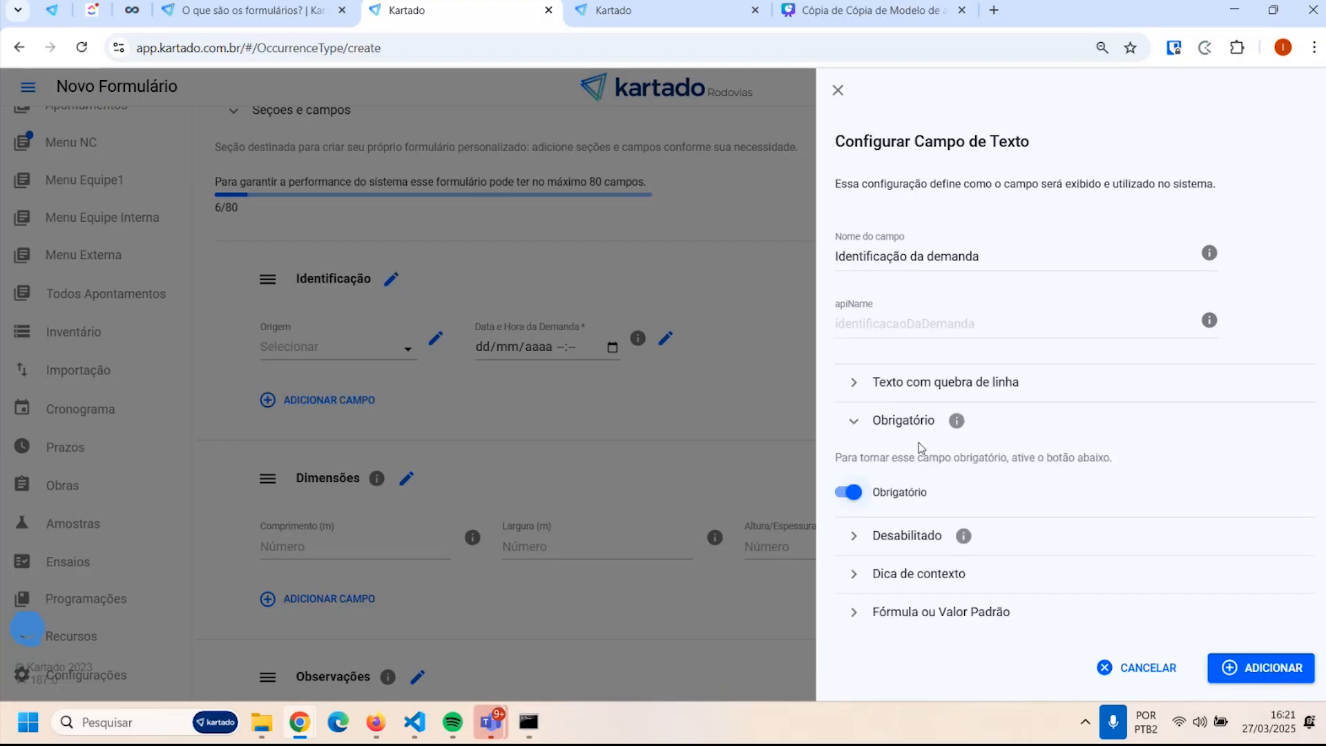
click(854, 423)
Set the text field's context hint to "Identificação do campo" and add the field to the Identificação section
click(850, 497)
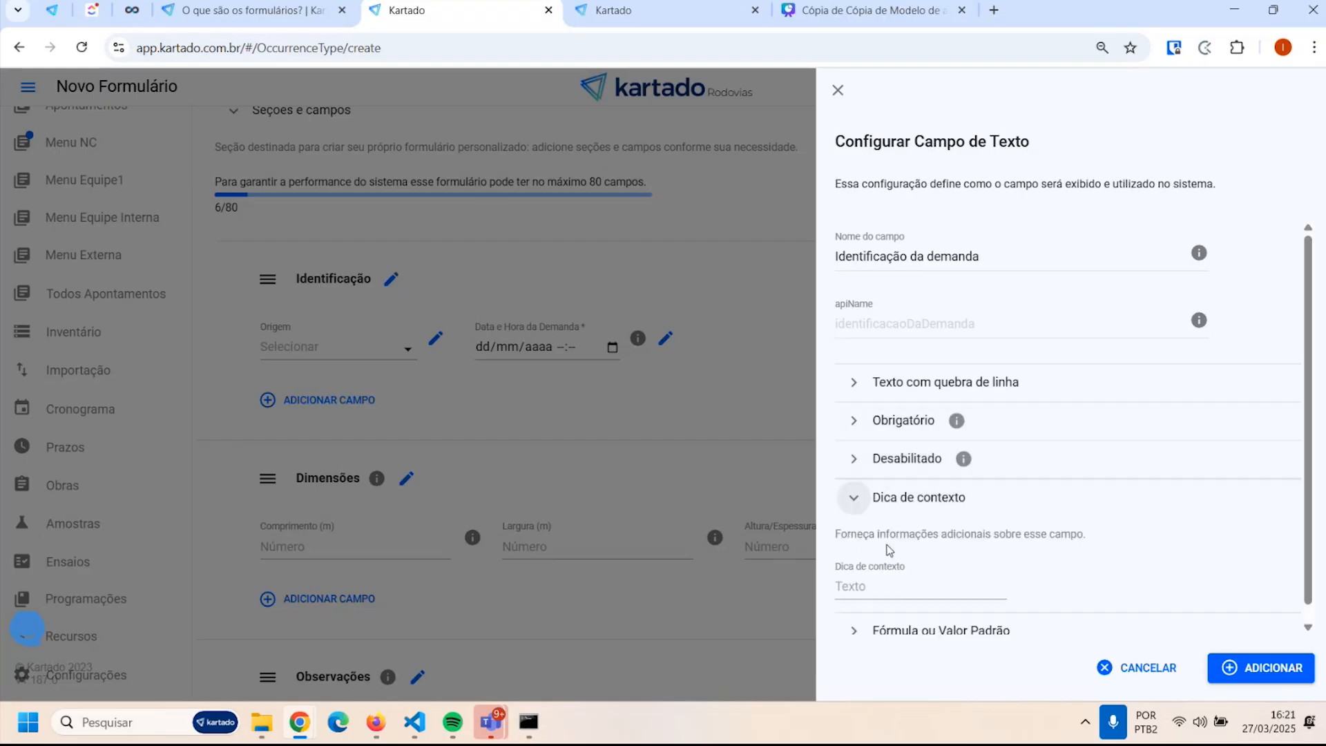
click(895, 585)
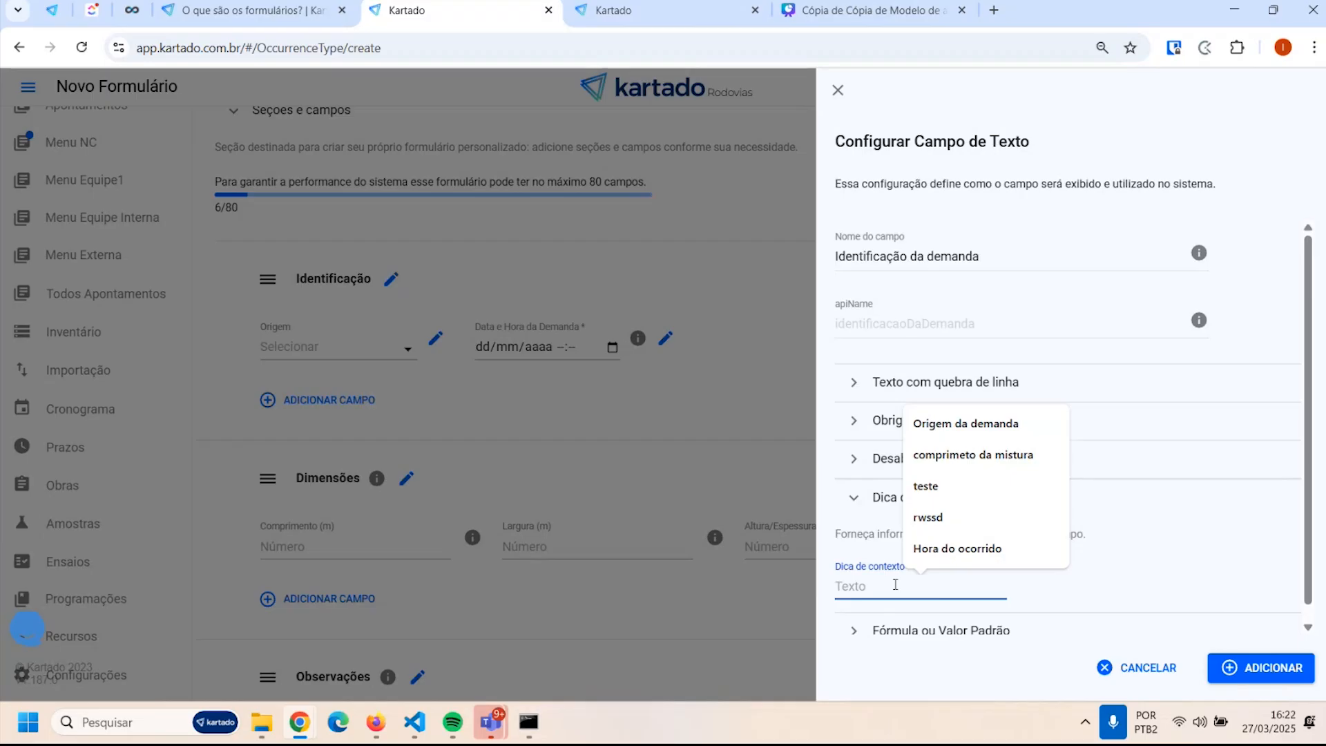
text(Ident)
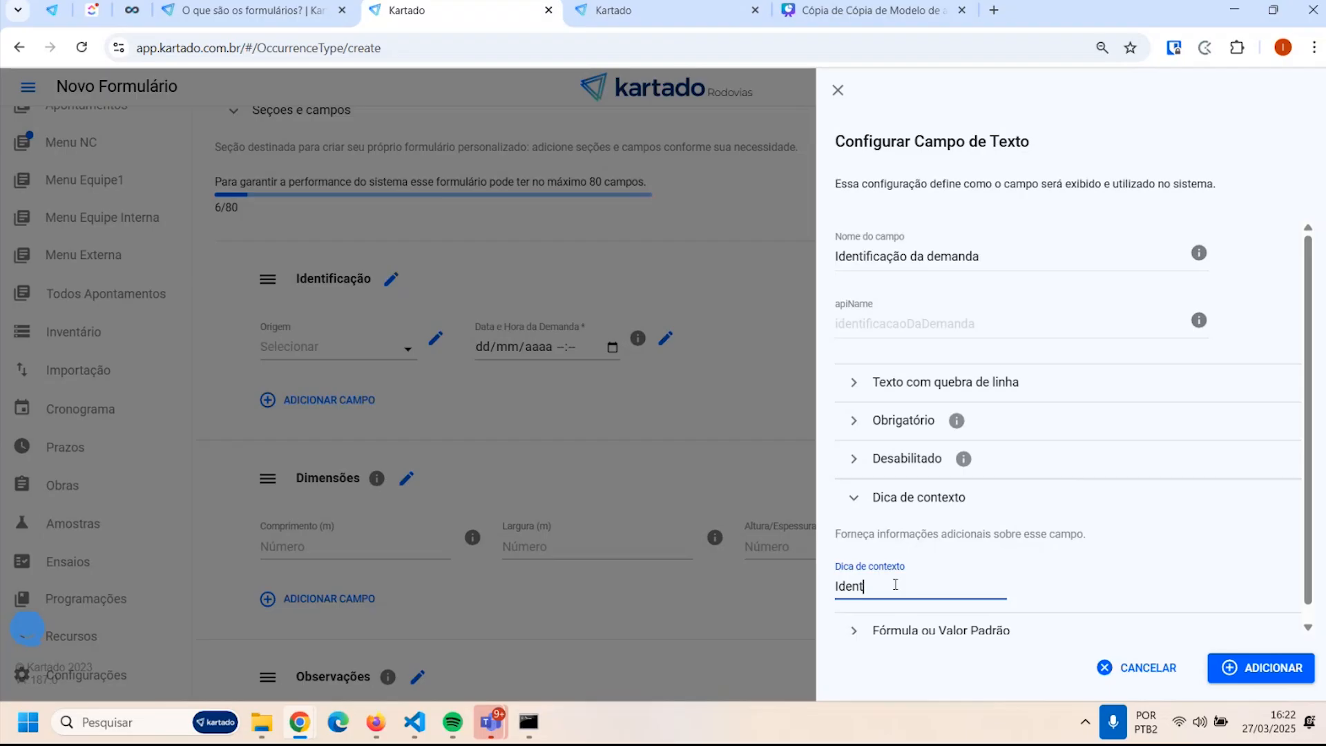
text(ificação do campo)
click(856, 496)
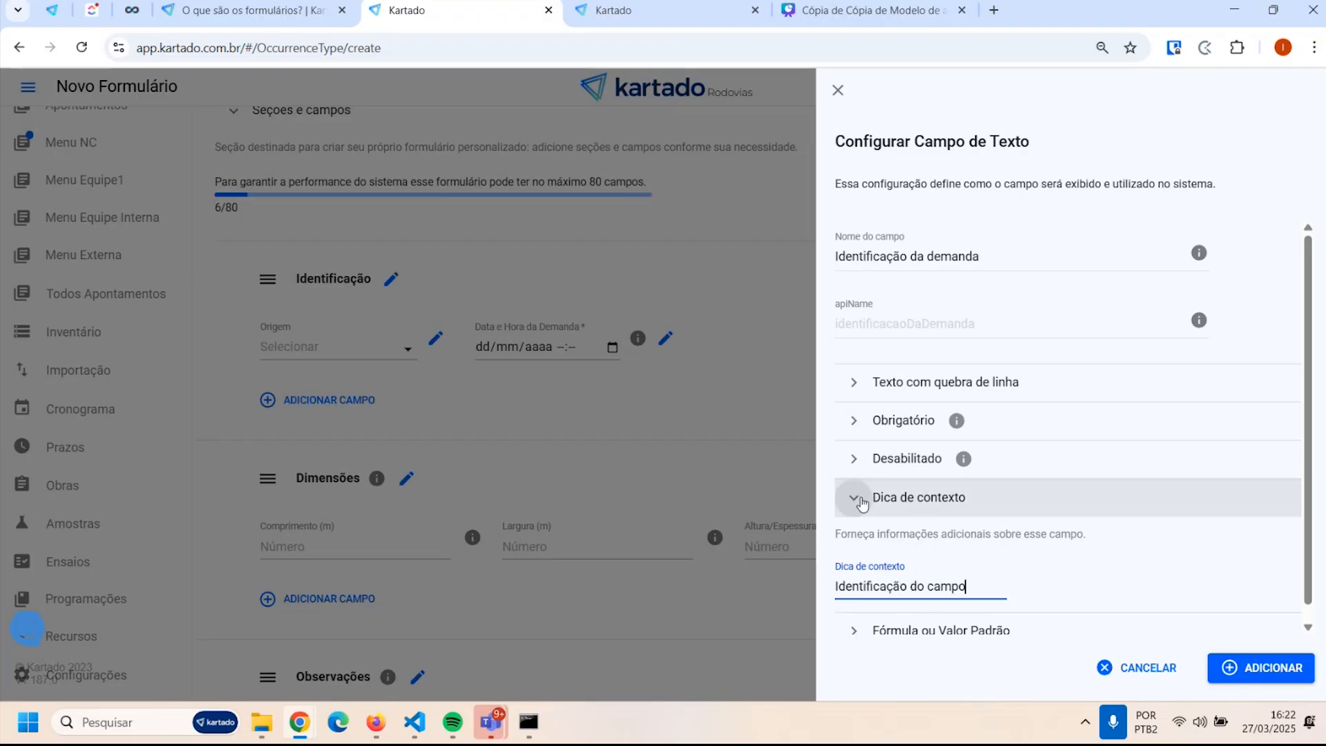
click(1247, 664)
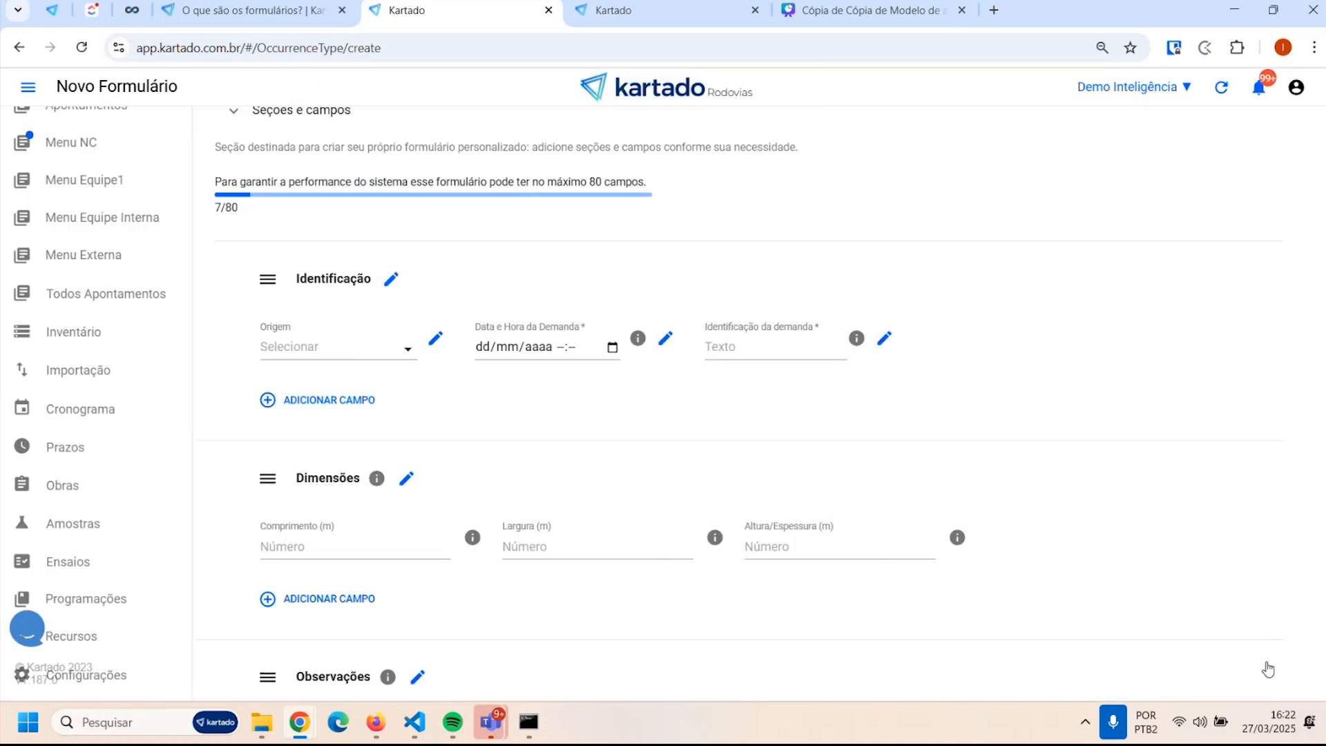
mouse_move(857, 338)
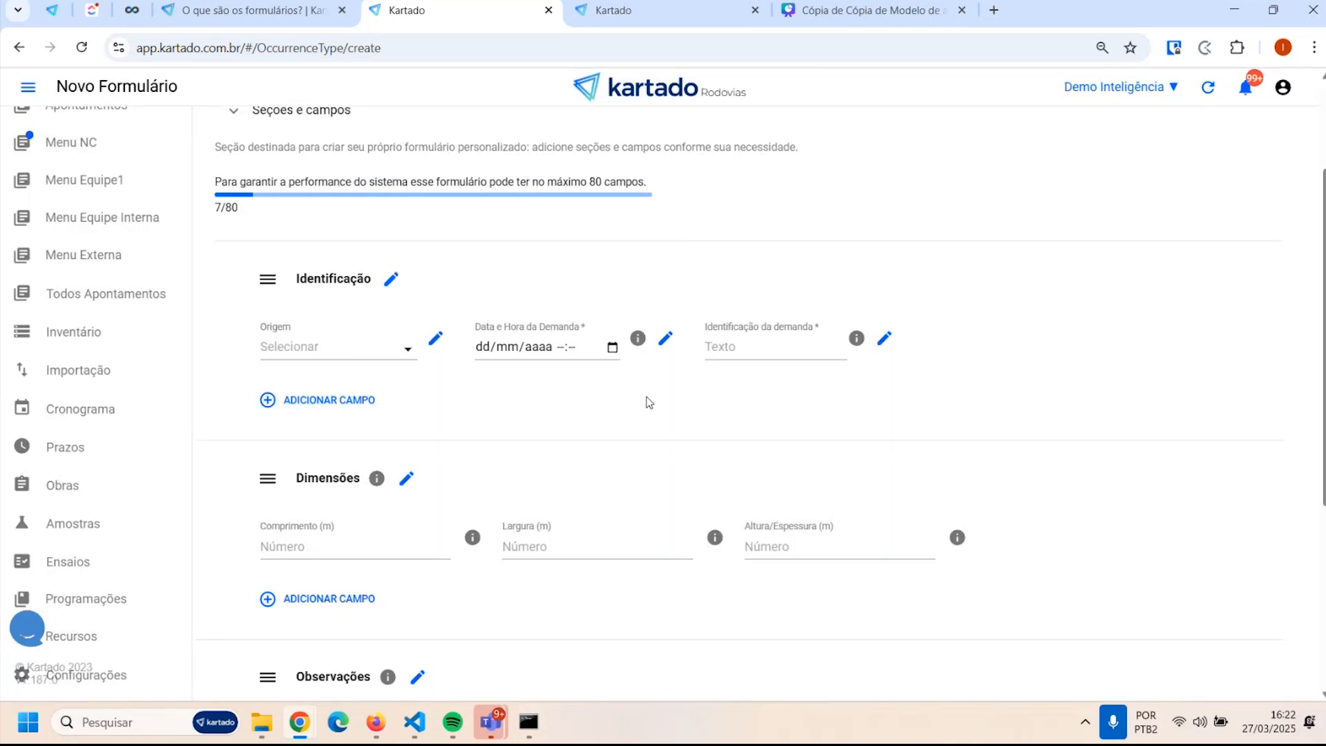
Start a new Seleção Múltipla field in the Identificação section and name it "Multiplos Opções Exemplo"
click(309, 401)
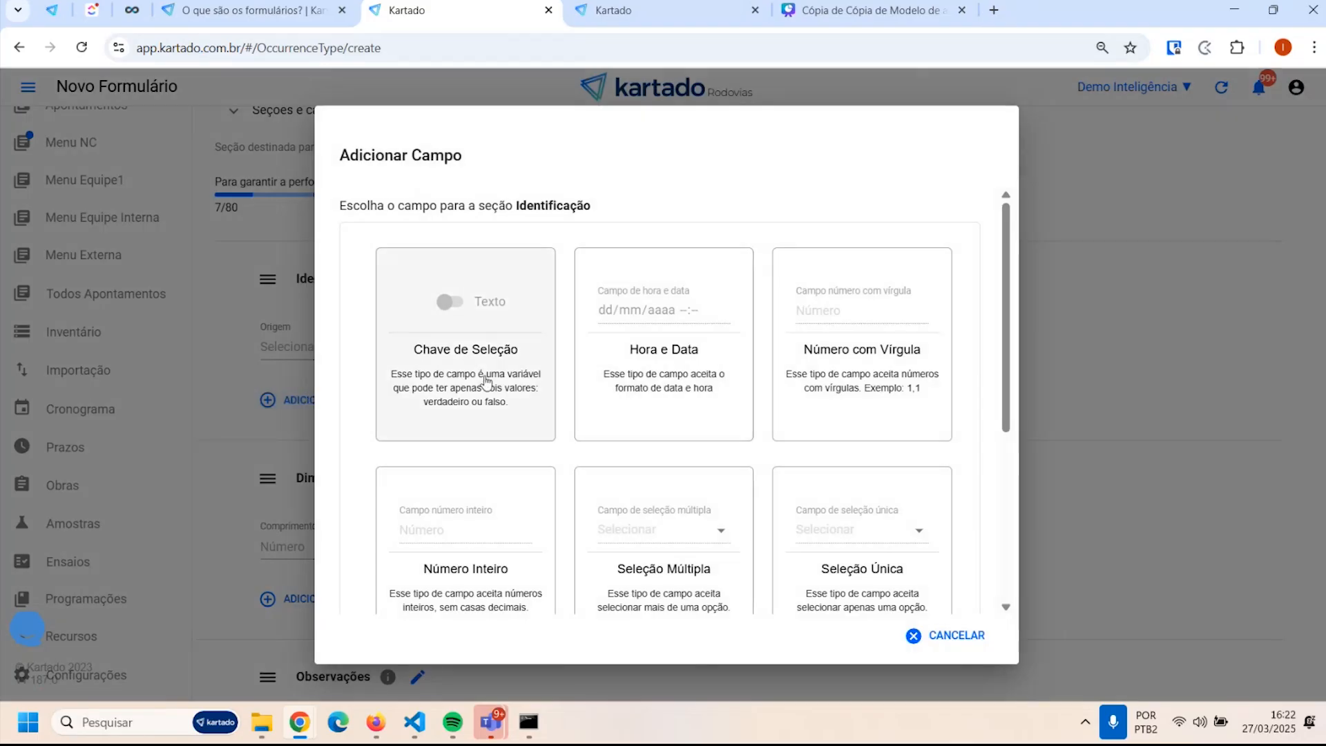
scroll(659, 462, down, 2)
click(660, 462)
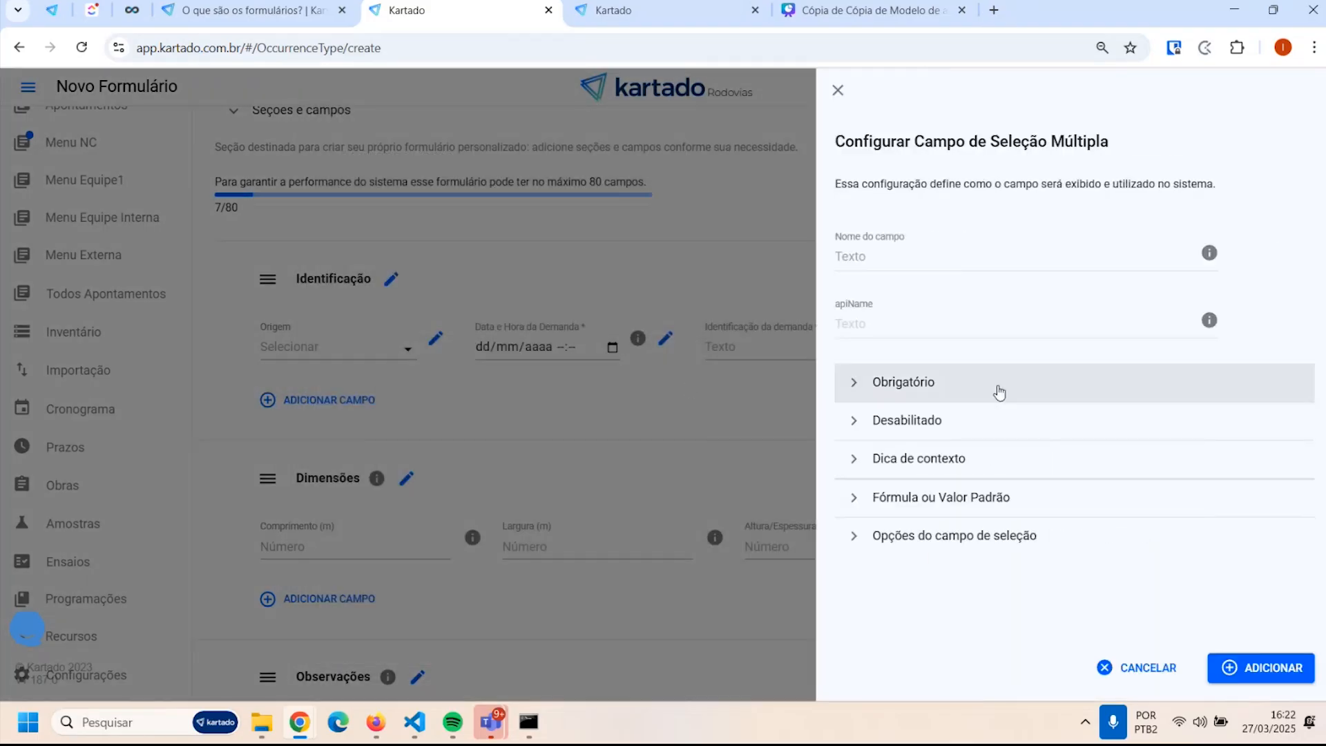
click(887, 252)
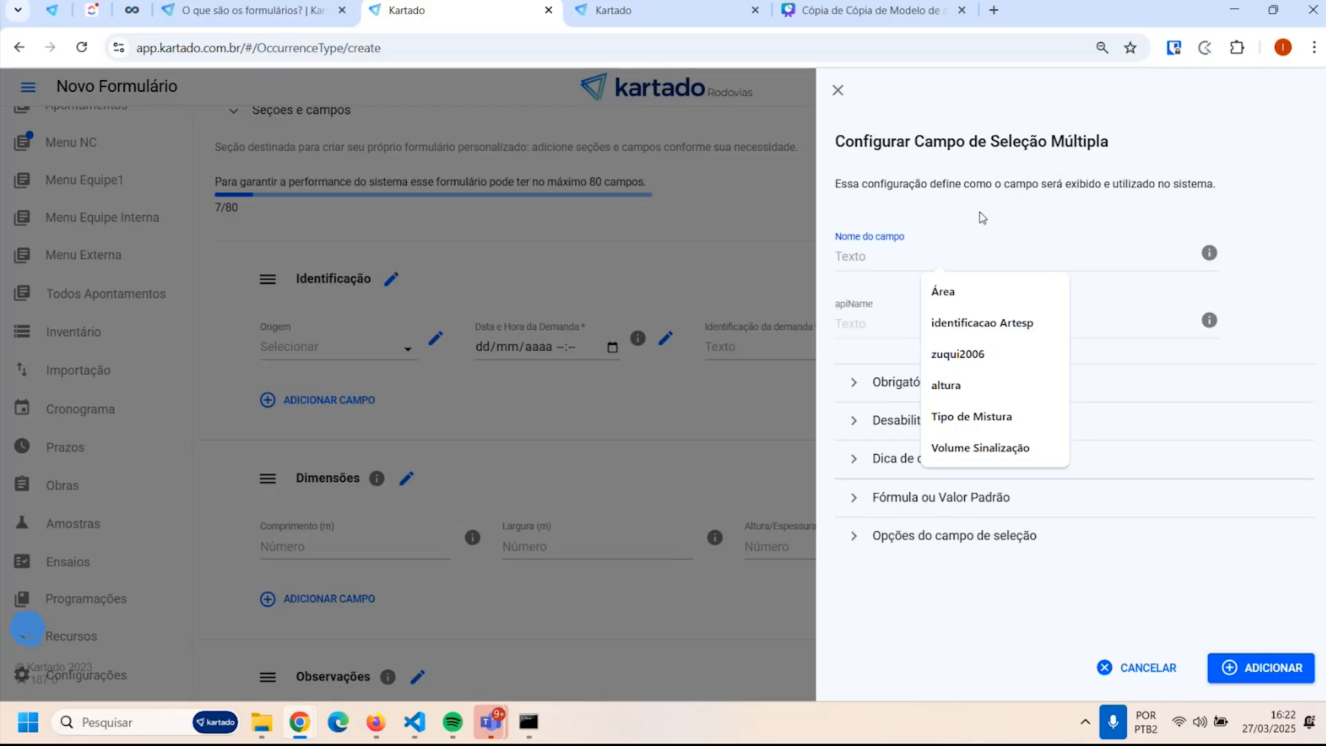
text(M)
key(BackSpace)
text(Multi)
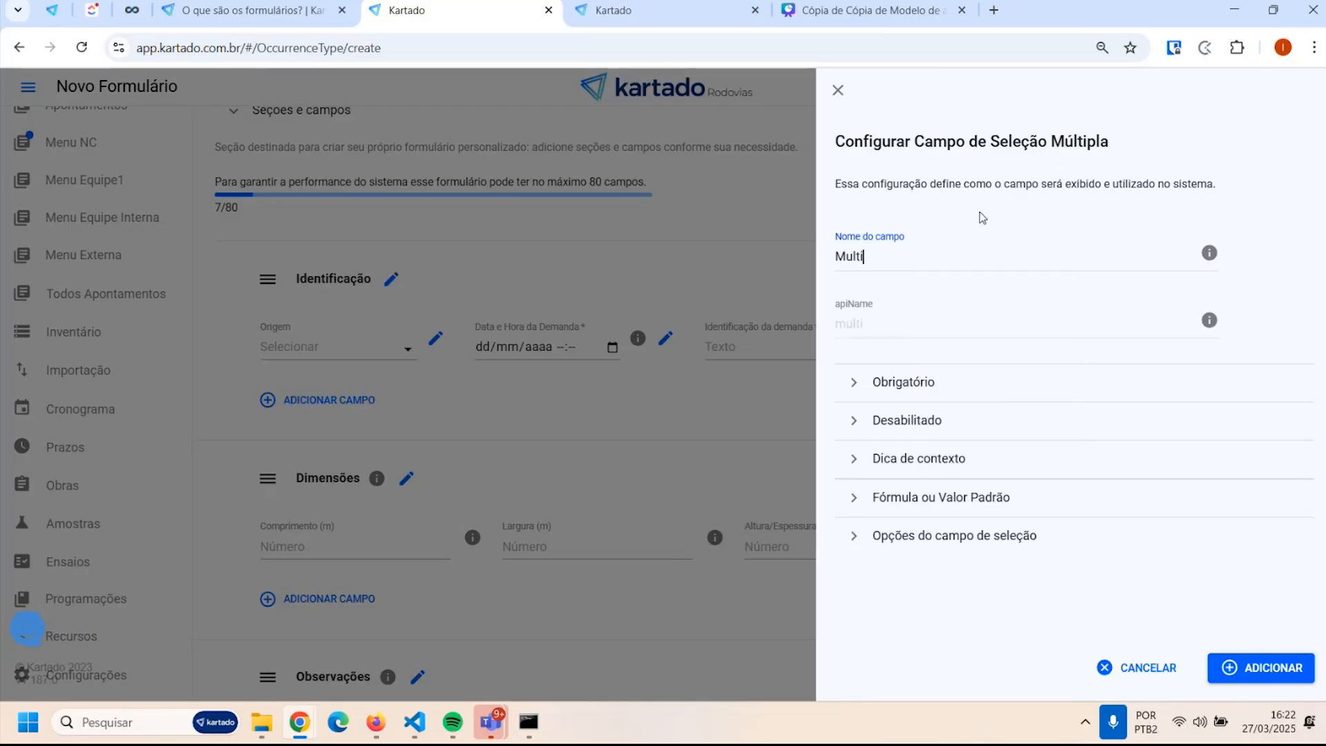
text(plos Opções Exemplo)
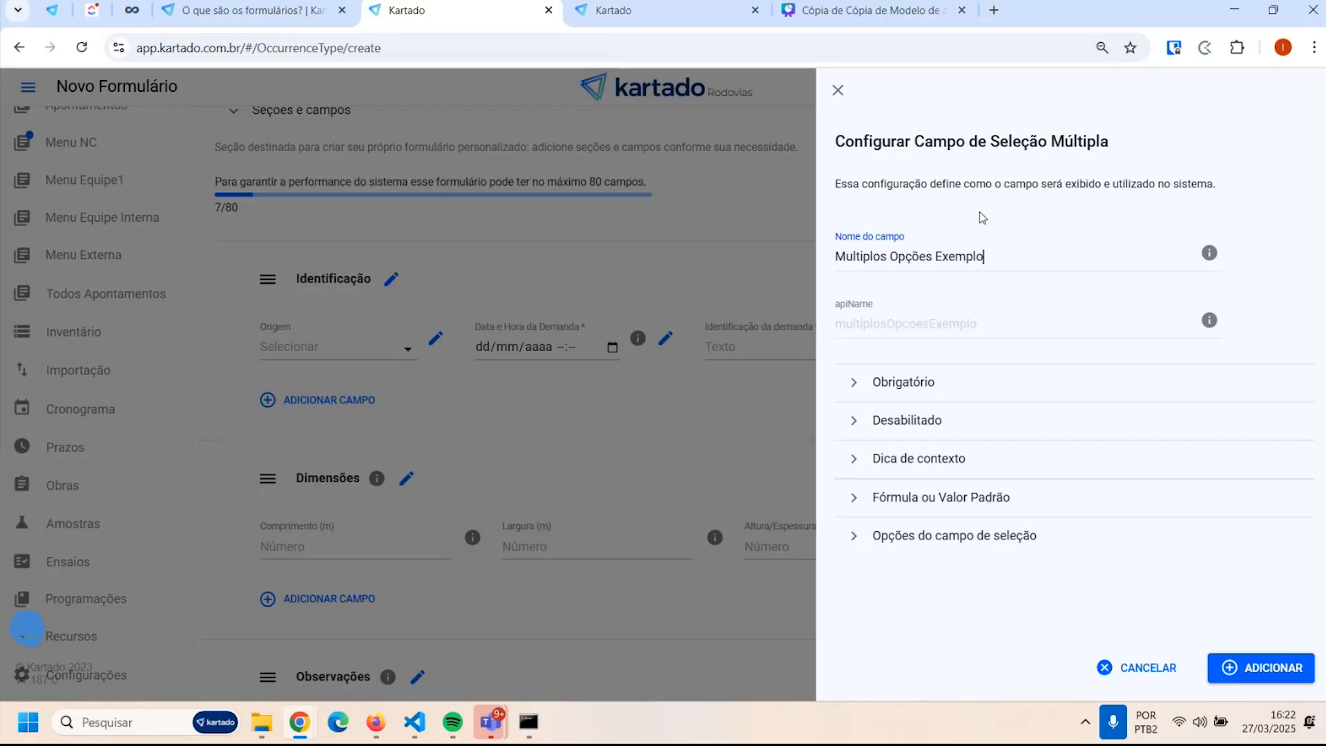
Give the multiple-selection field the options Exemplo 1, Exemplo 2 and Exemplo 3, and add it to the section
click(851, 533)
scroll(1174, 528, down, 1)
click(954, 592)
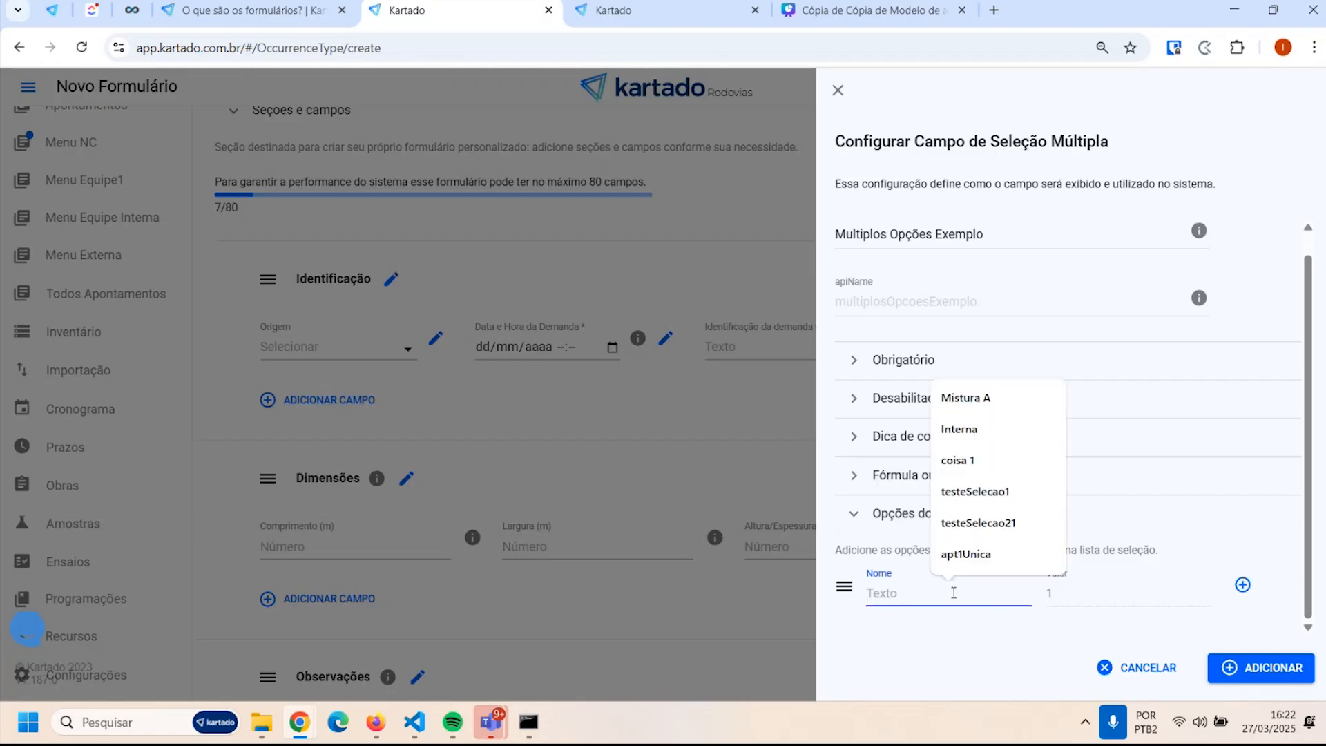
text(Exemplo 1)
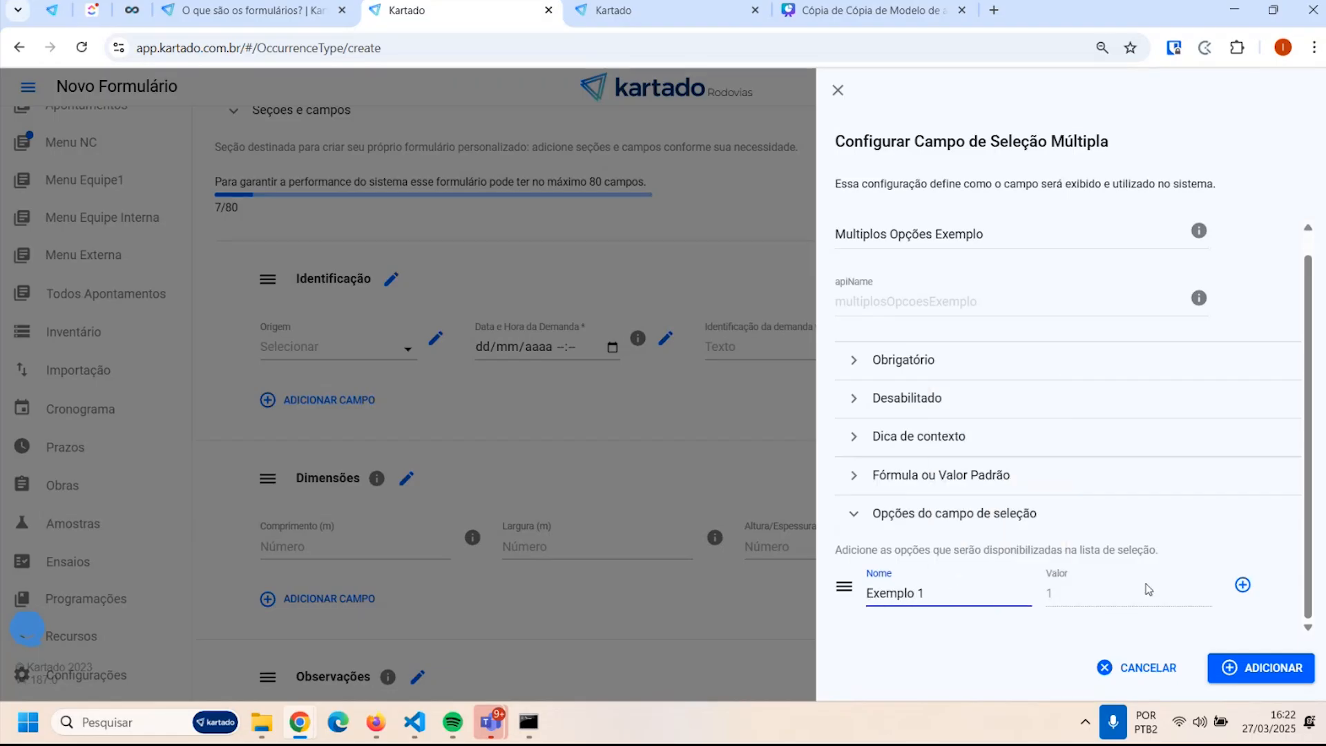
click(1243, 585)
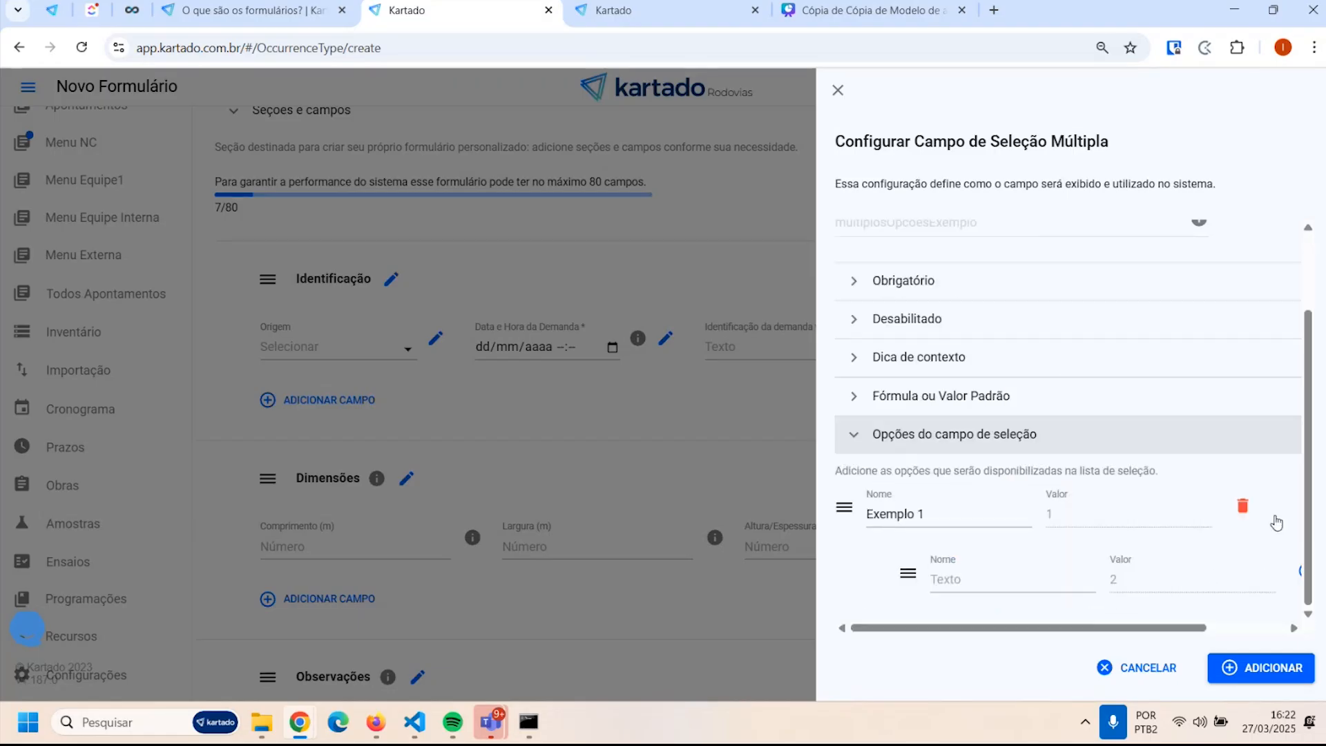
click(913, 584)
text(Exemplo 2)
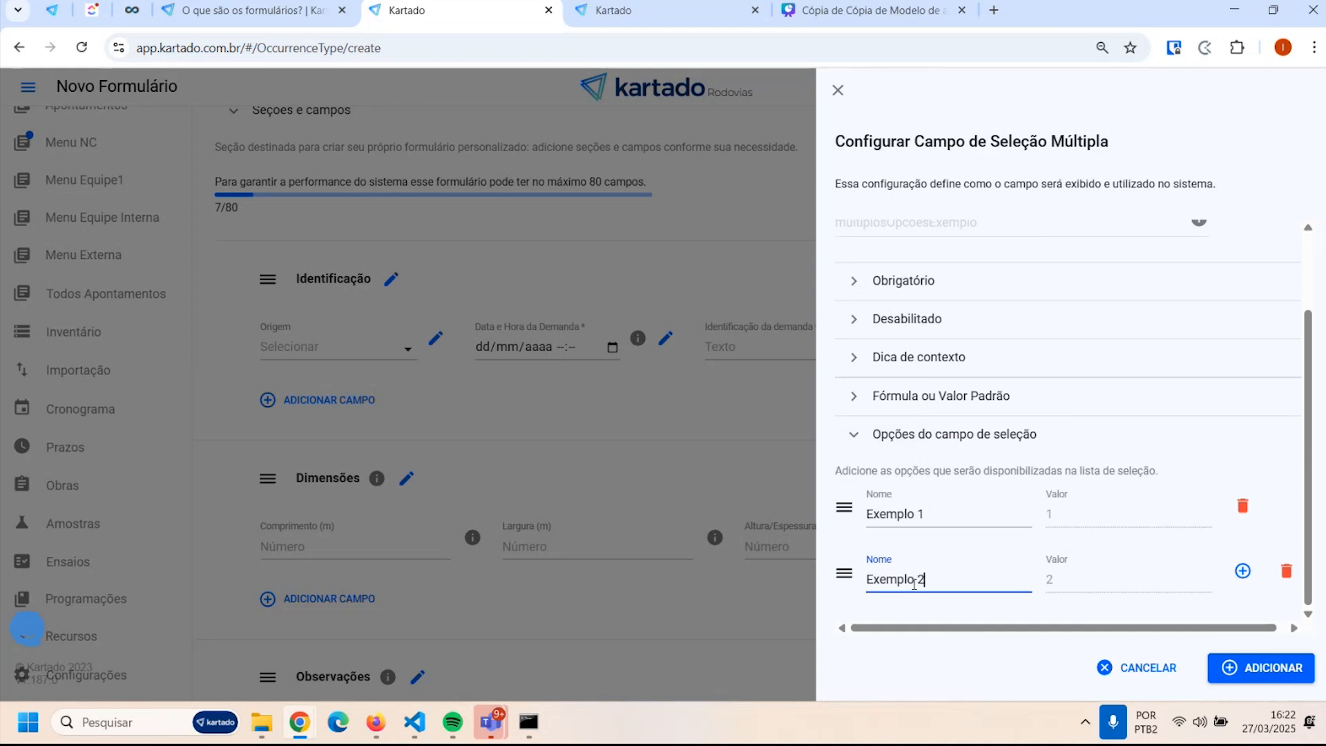
click(1242, 571)
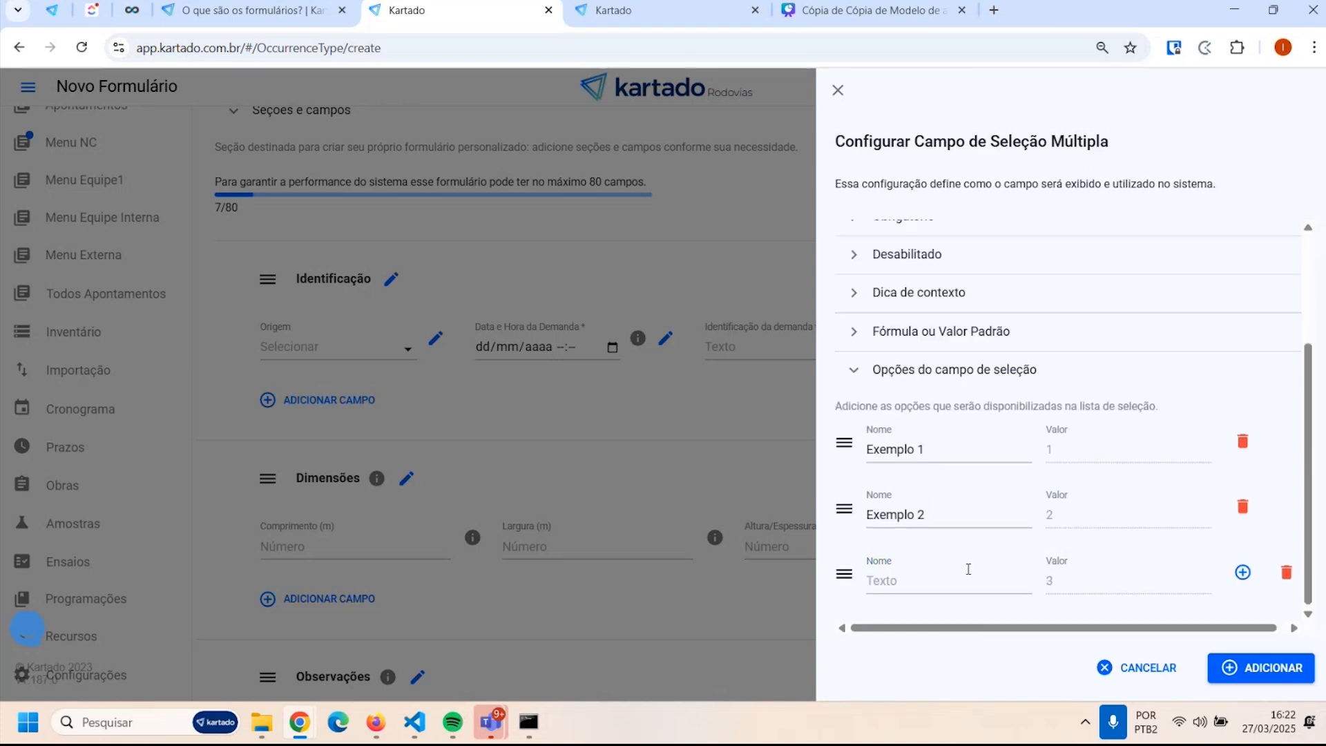
click(923, 584)
text(Exemplo 3)
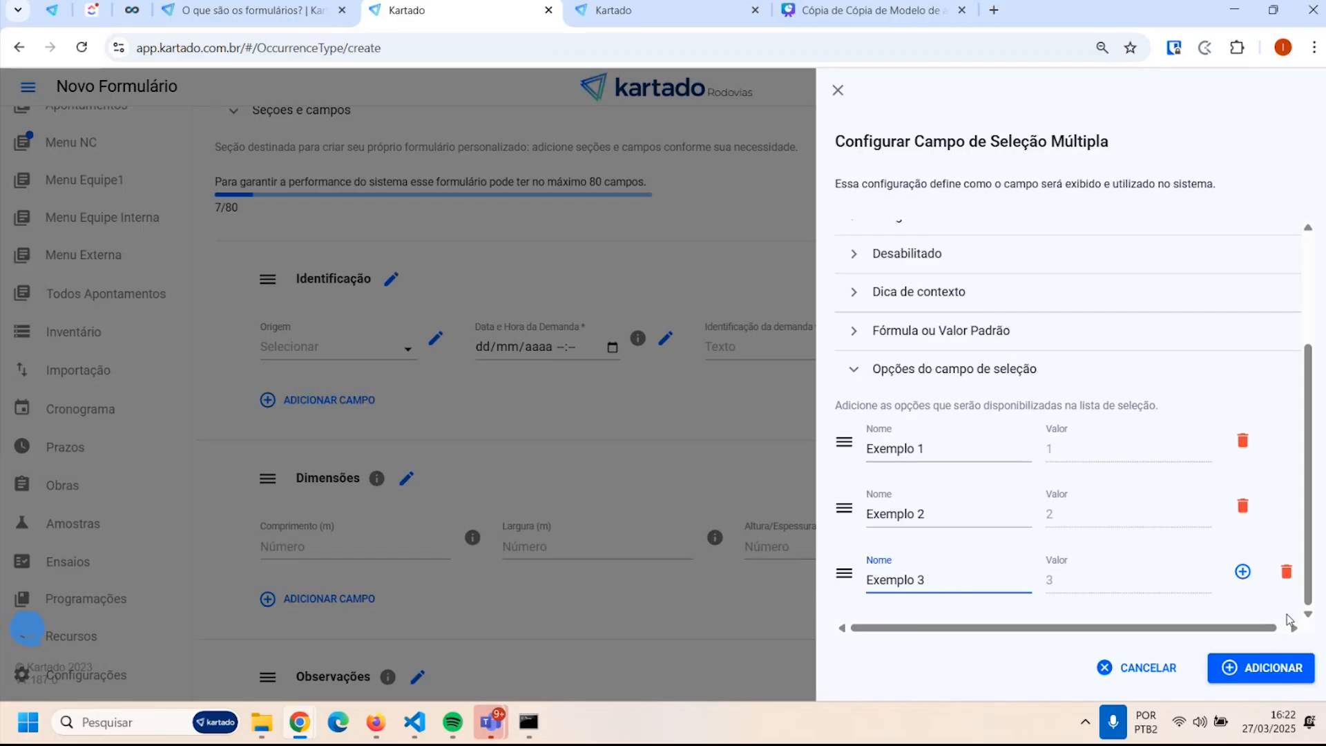
click(1264, 668)
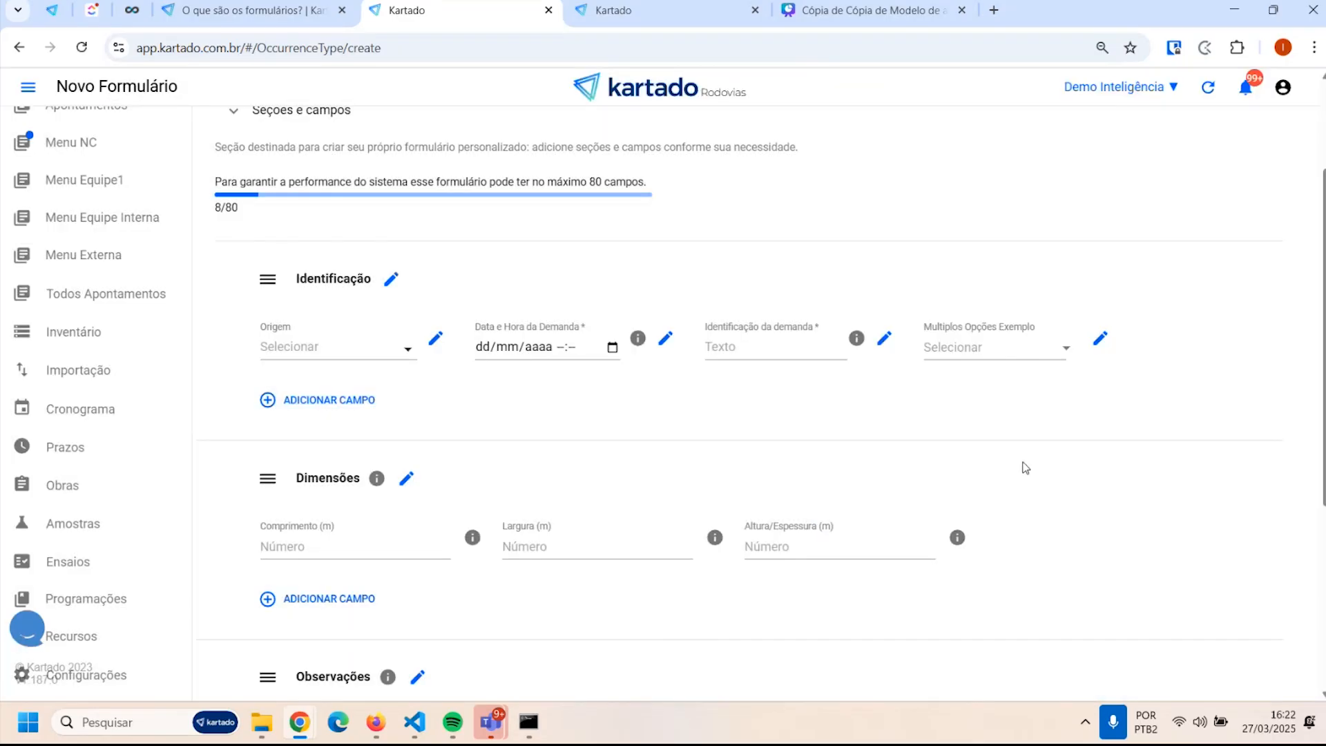
Try out the selection fields by choosing Exemplo 1 and Exemplo 2 in Multiplos Opções Exemplo and Interna in Origem
click(991, 347)
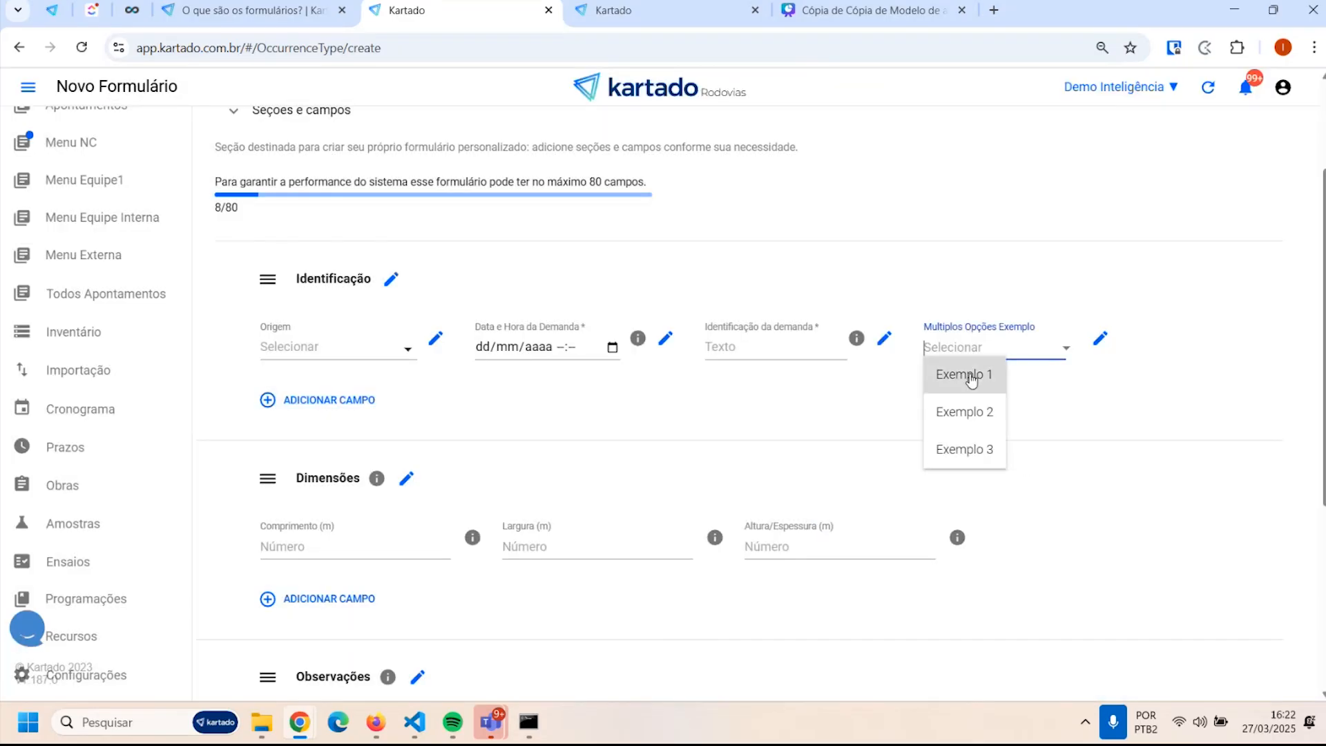
click(969, 376)
click(1005, 347)
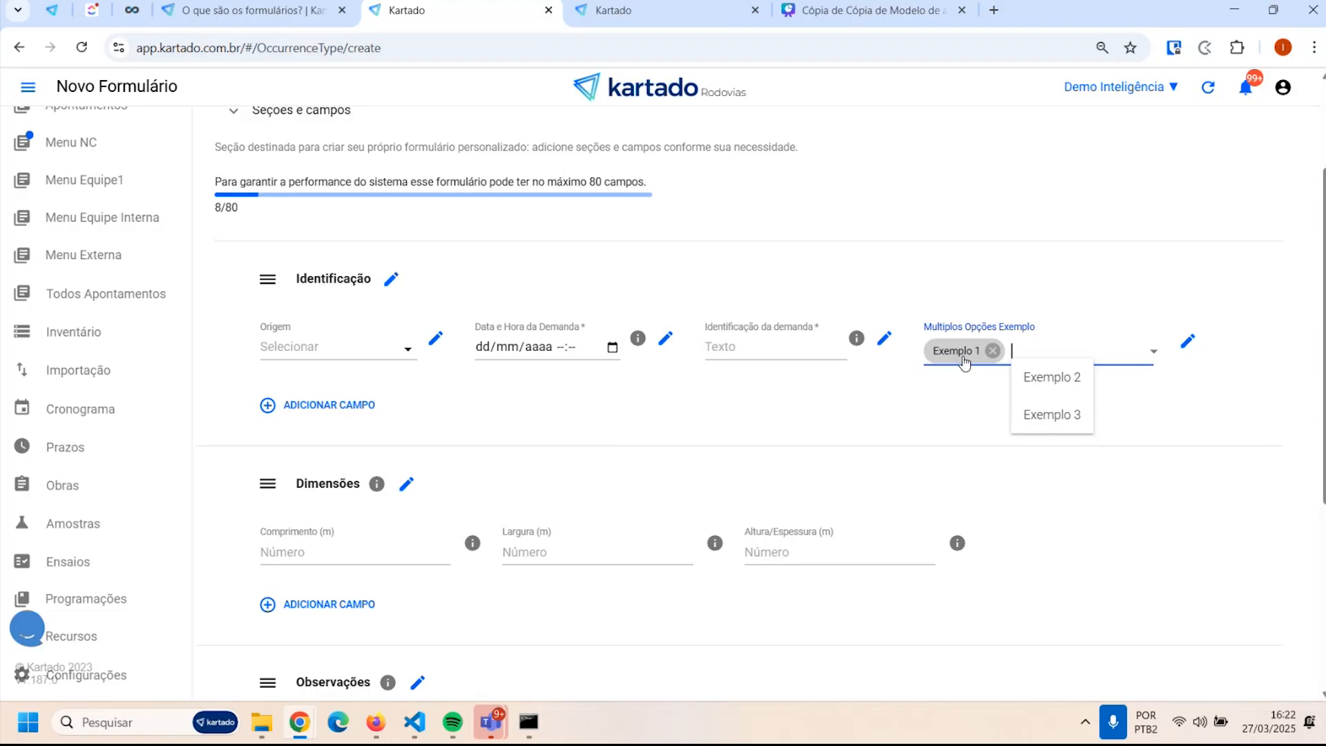
click(1050, 382)
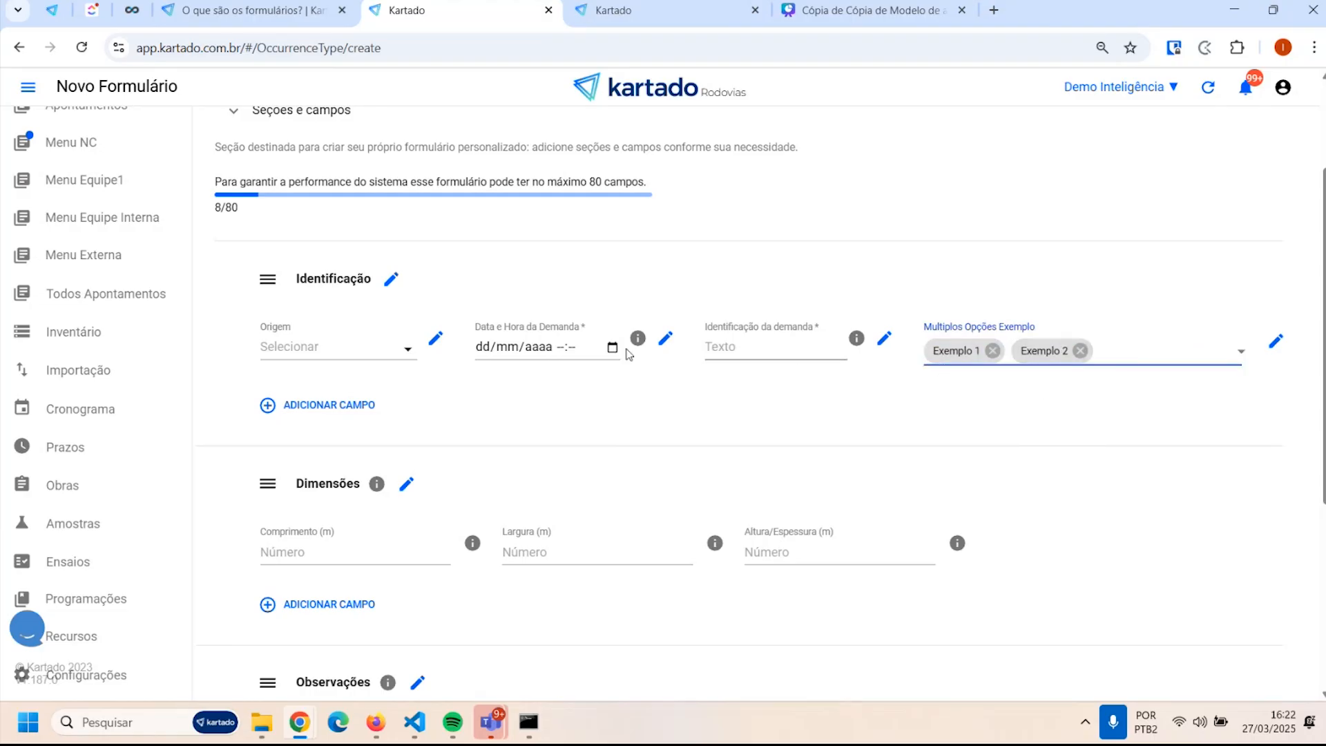
click(324, 354)
click(312, 371)
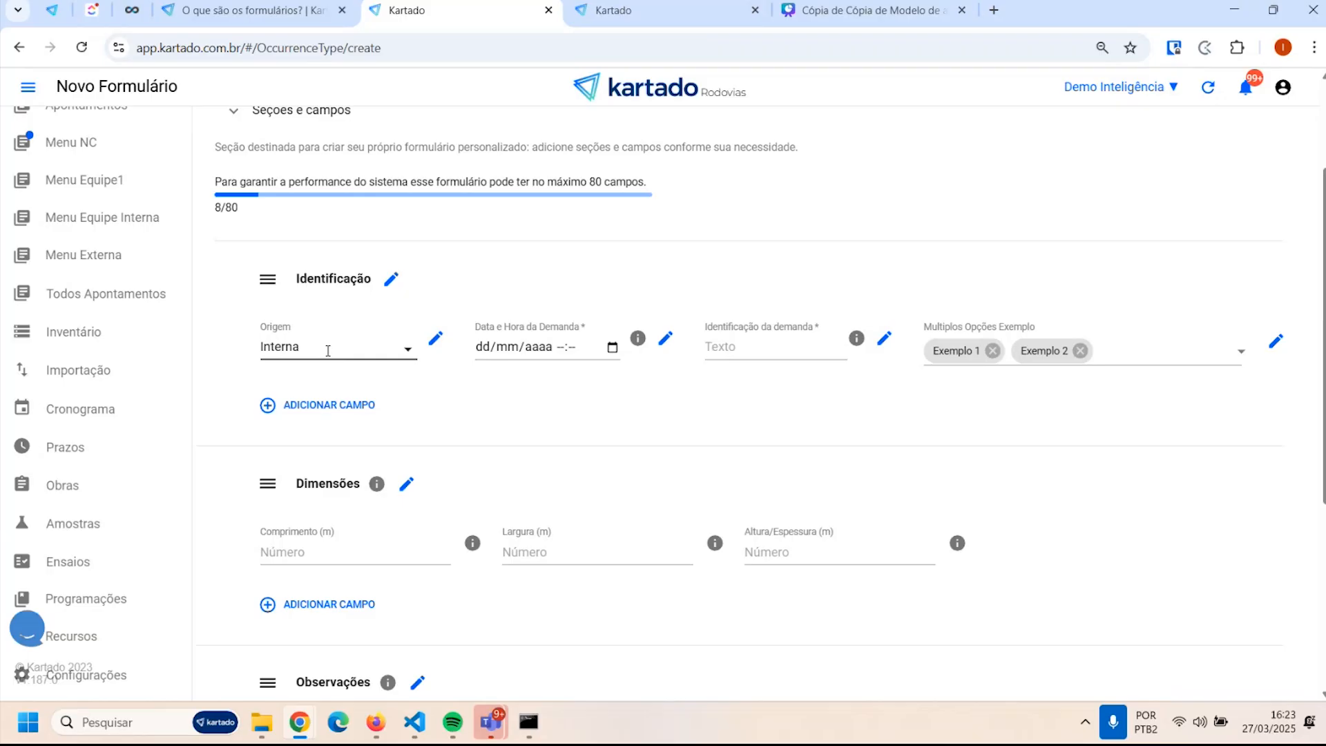
Start a new Chave de Seleção field in the Identificação section and name it "Notificado?"
click(311, 405)
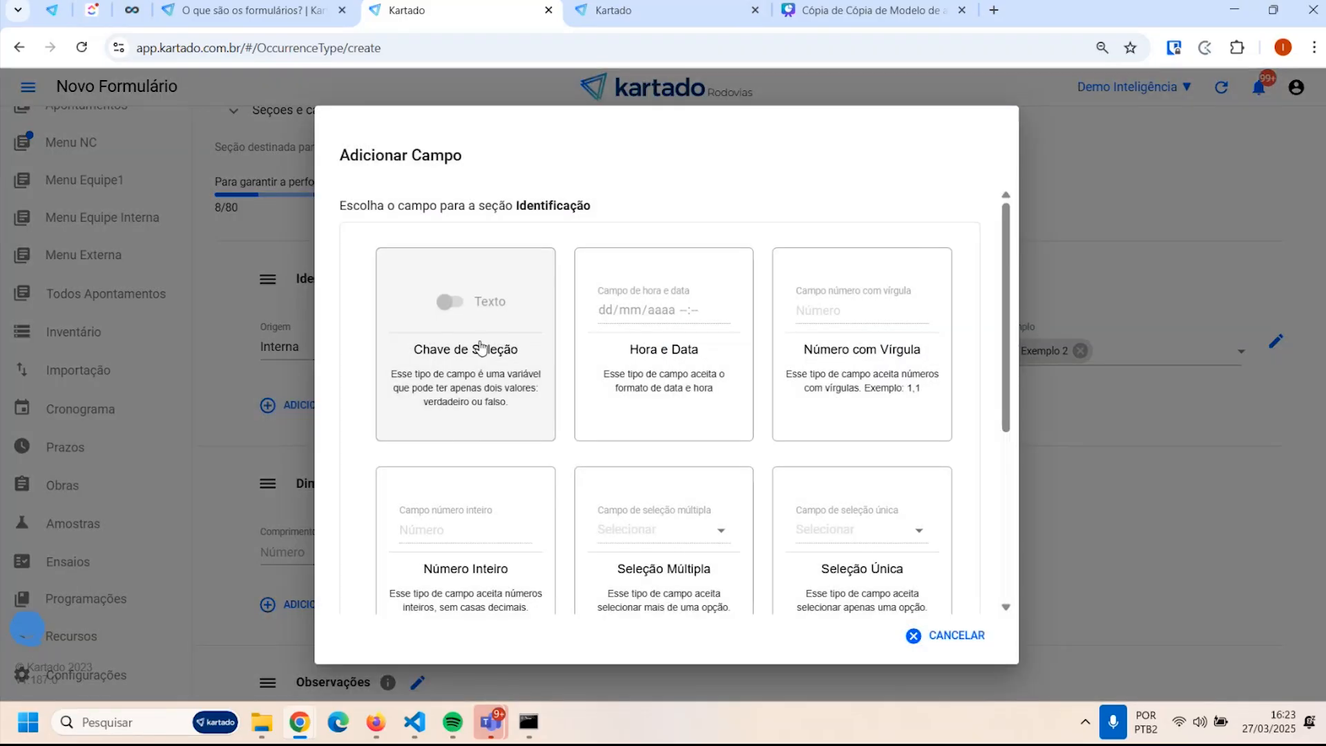
click(481, 346)
click(923, 257)
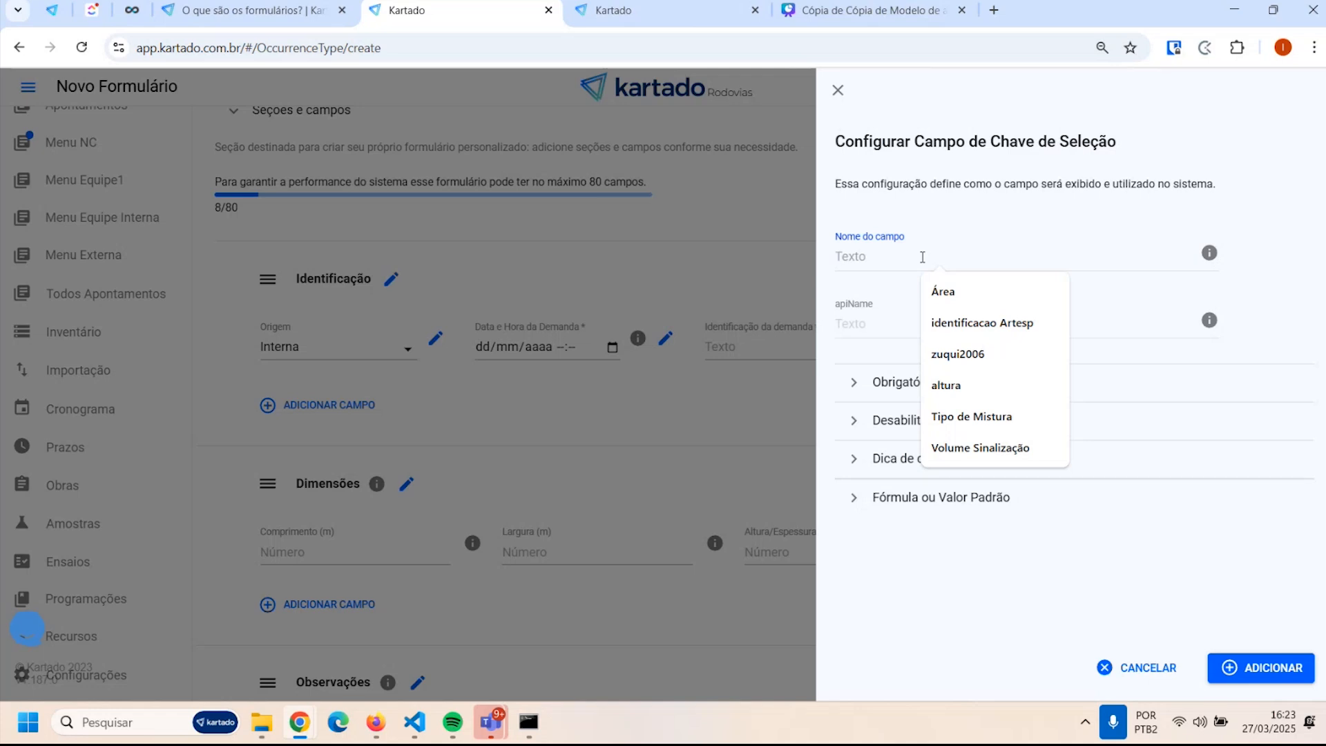
text(Notifi)
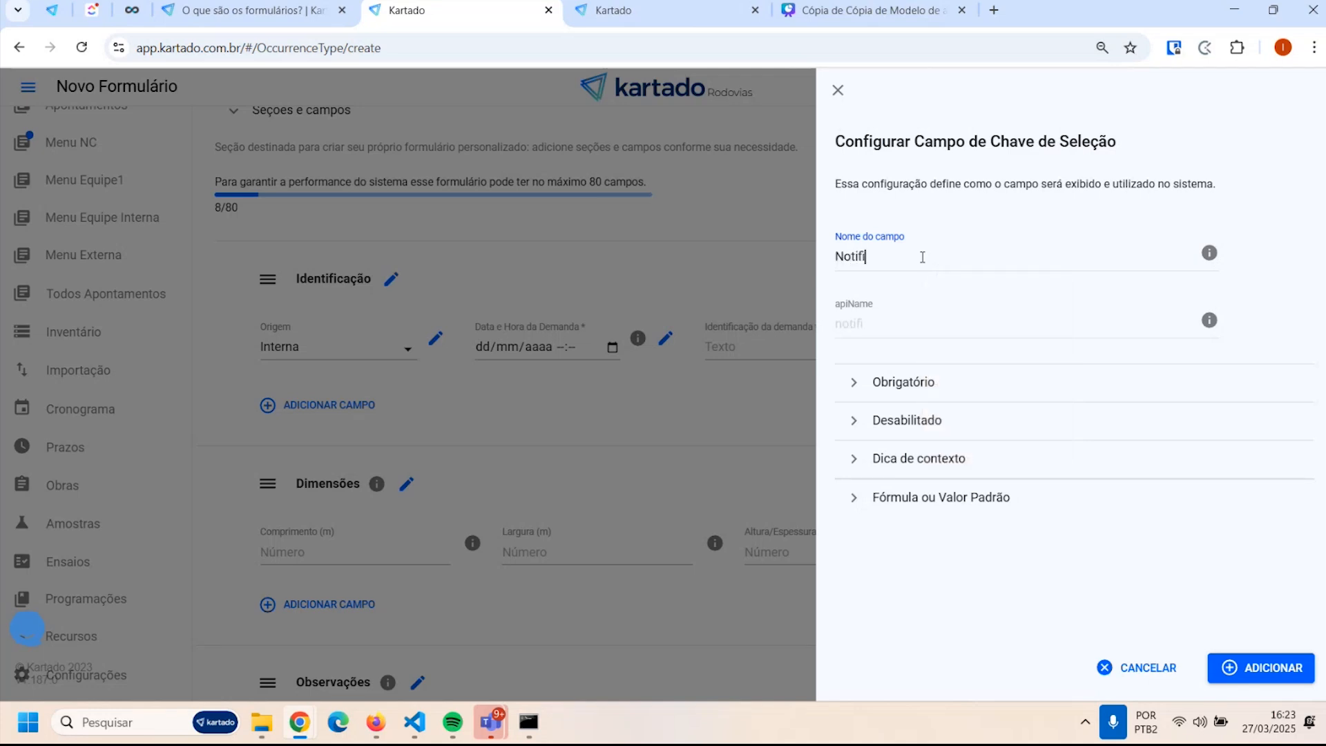
text(ca)
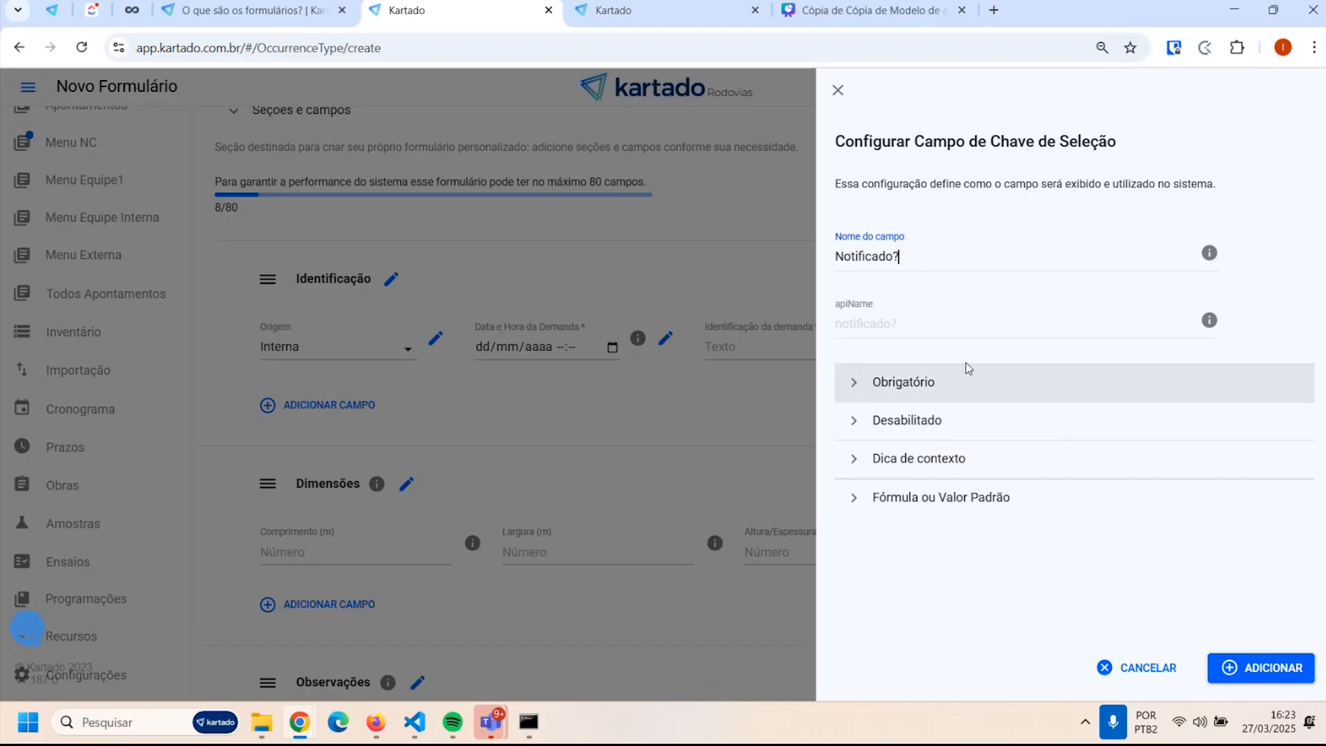
Set the Notificado? field's context hint to "Você recebeu uma notificação?" and add the field to the section
click(853, 461)
click(897, 547)
text(Voc)
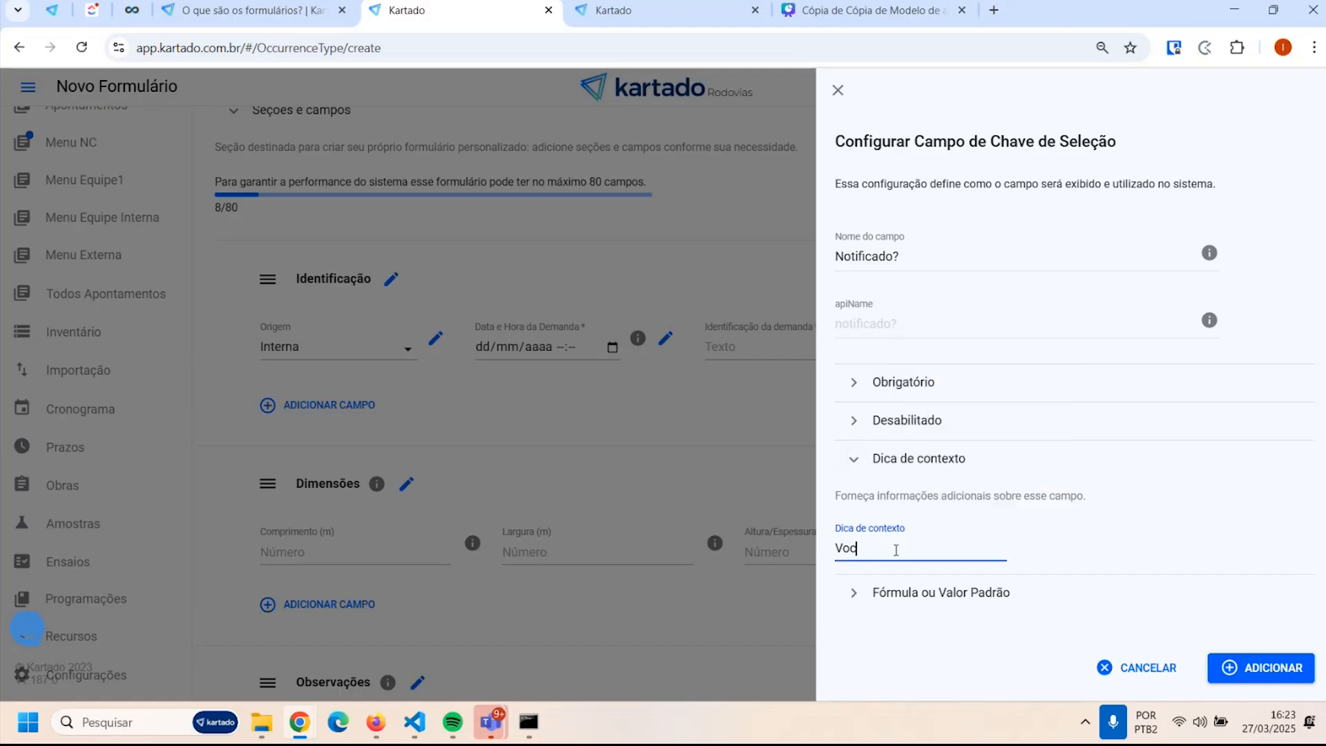
text(ê recebeu uma notificação)
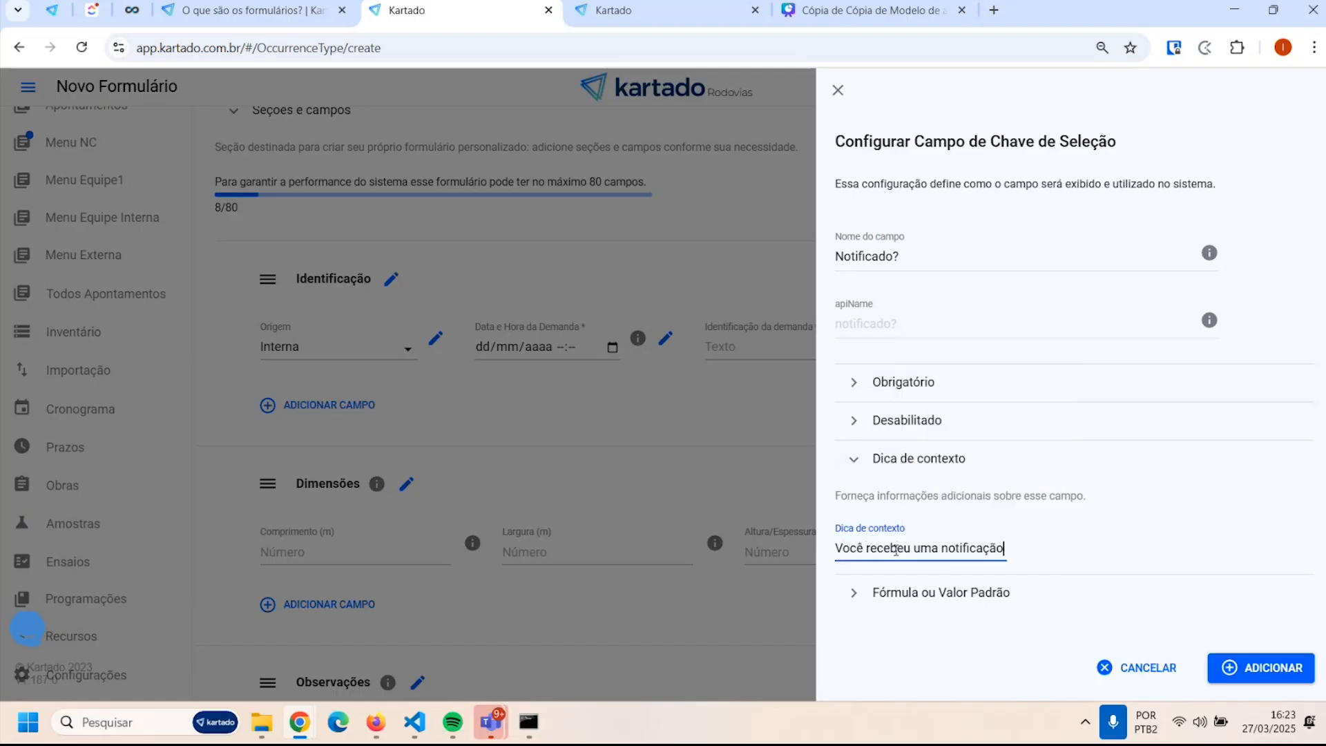
text(?)
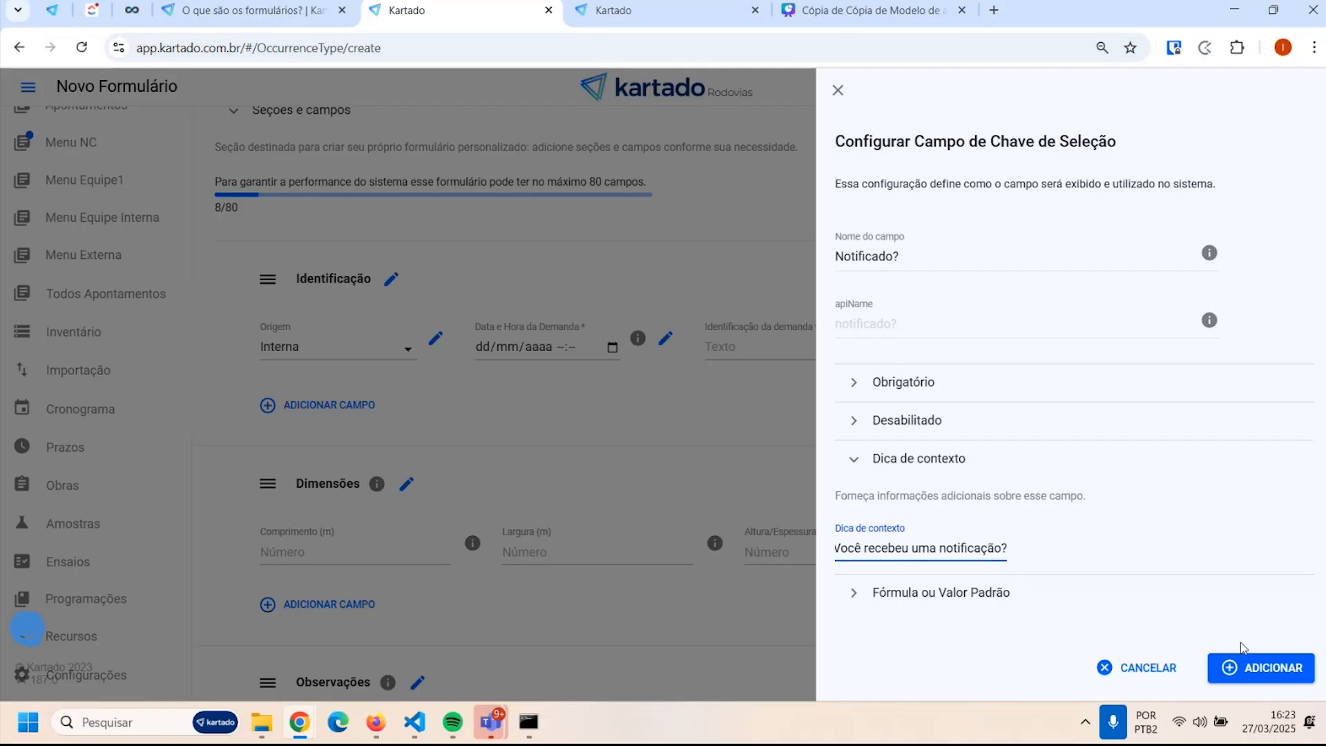
click(1263, 668)
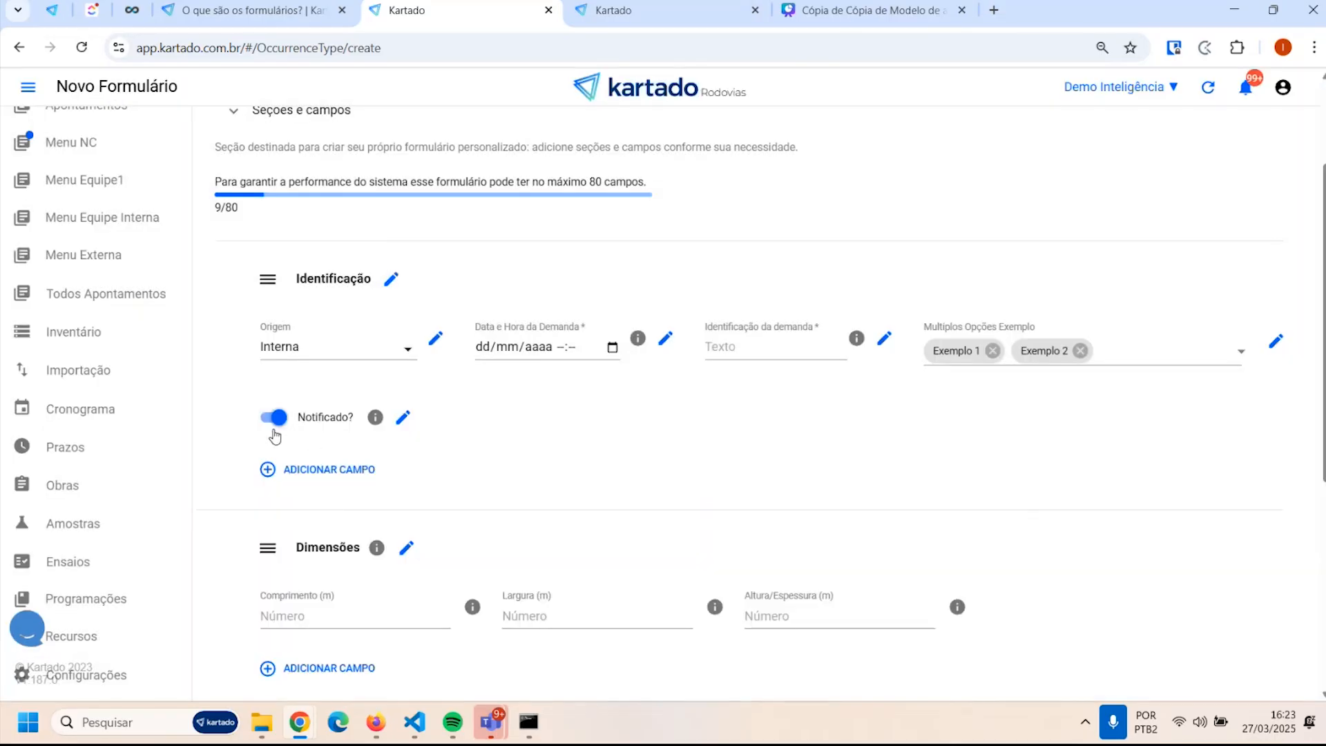
Turn on the Notificado? switch in the Identificação section and check its context hint
click(274, 418)
mouse_move(377, 424)
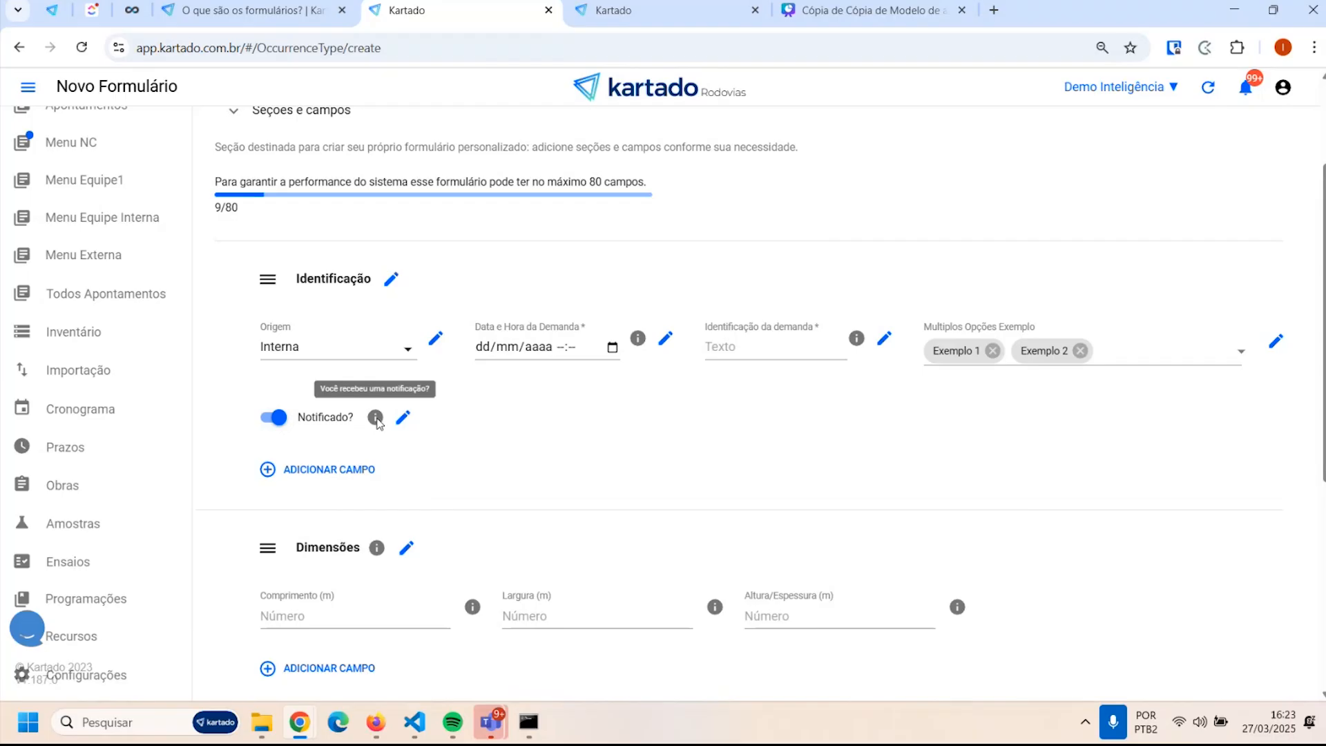
Review the field types offered for the Identificação section, then leave without adding a field
click(333, 471)
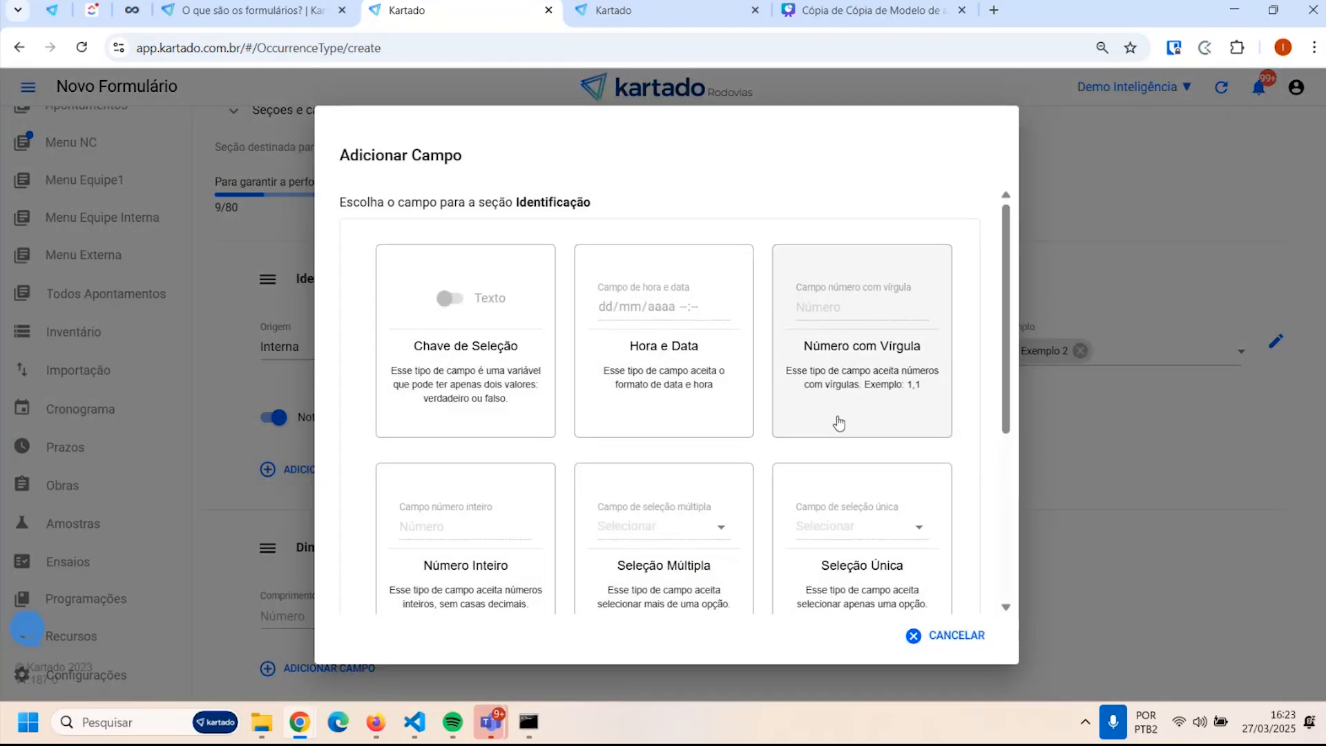
scroll(839, 422, down, 1)
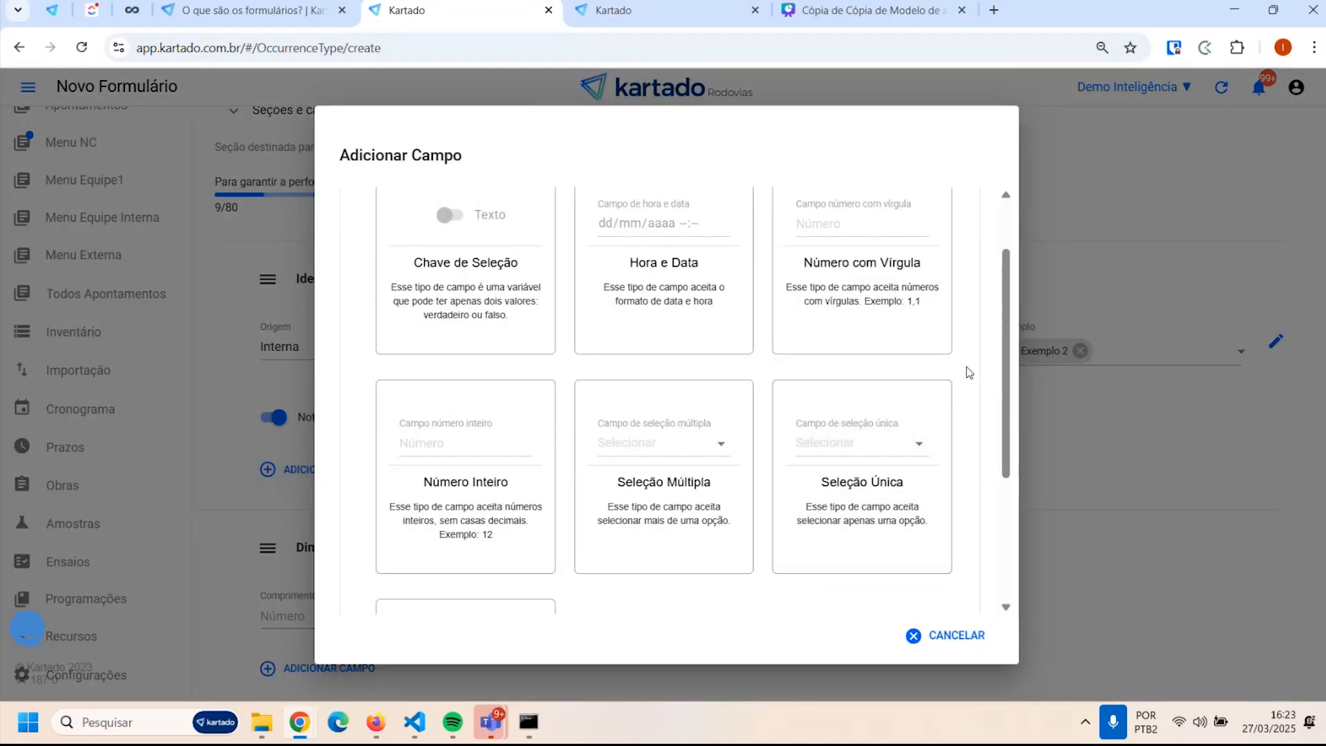
scroll(587, 449, down, 3)
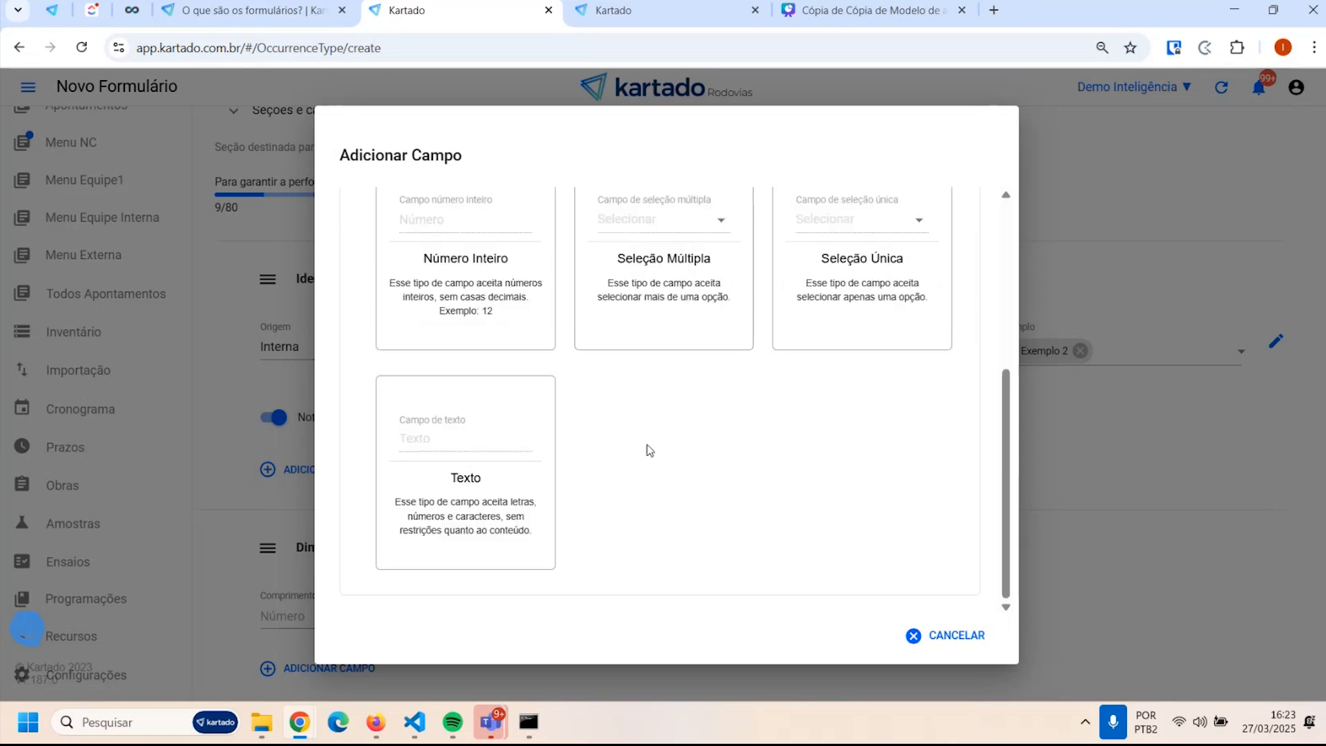
click(966, 634)
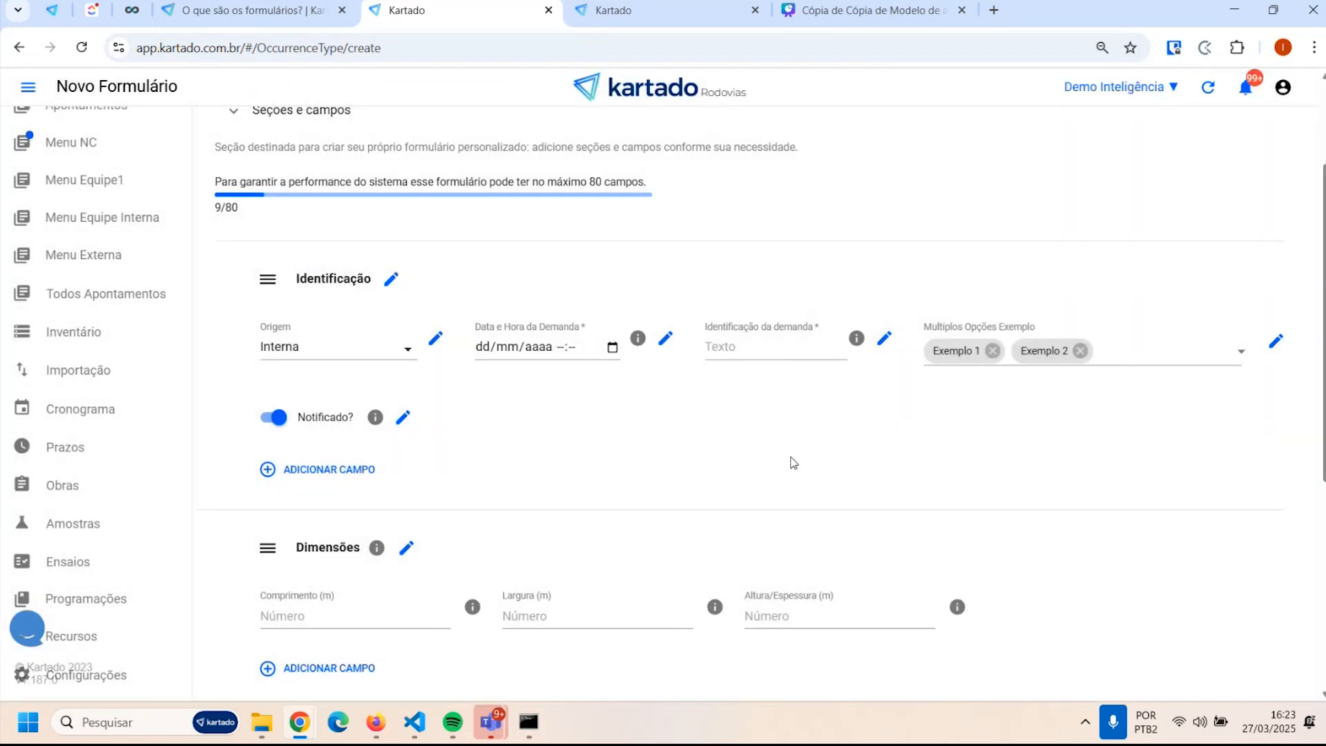
Remove the Exemplo 1 and Exemplo 2 selections from Multiplos Opções Exemplo
scroll(752, 436, down, 3)
scroll(712, 401, down, 2)
scroll(1122, 387, up, 7)
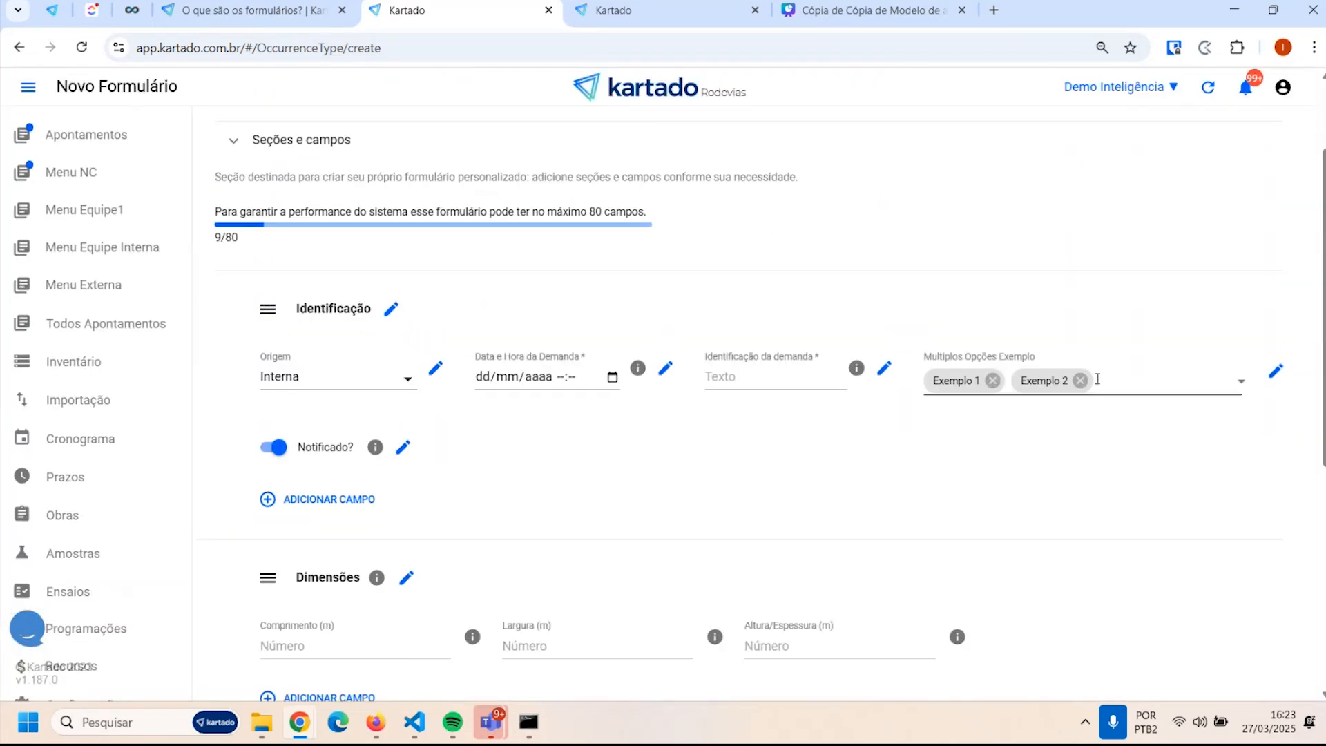
click(992, 381)
click(992, 380)
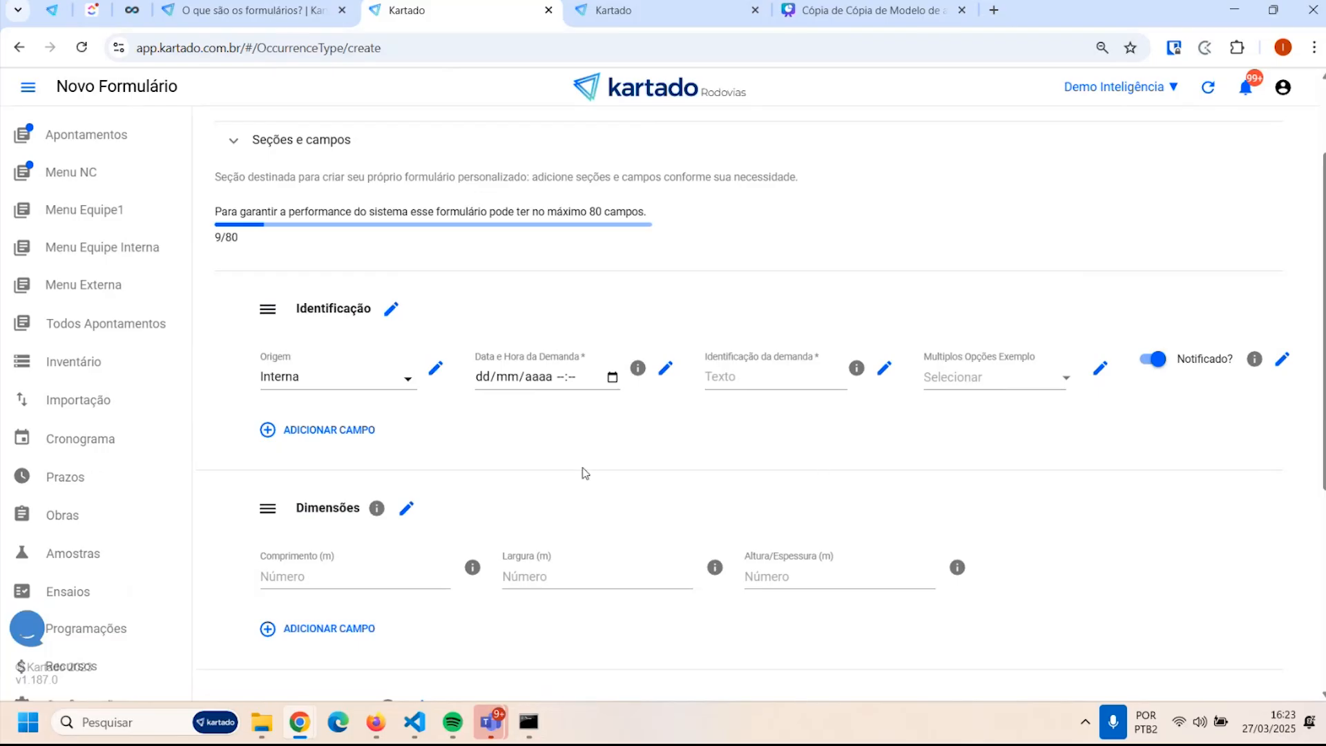
Examine the Dimensões section's edit options for its name and field order, then cancel
scroll(973, 420, down, 5)
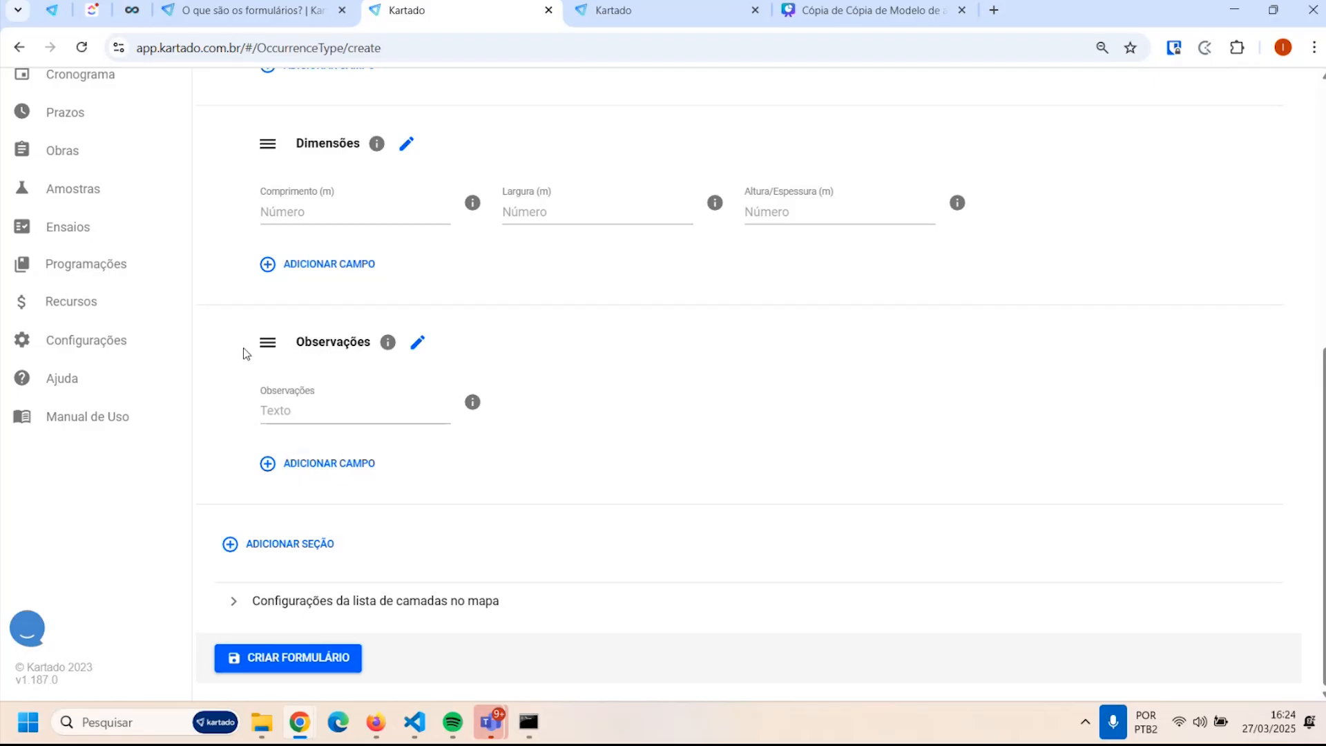
scroll(497, 376, up, 3)
click(405, 490)
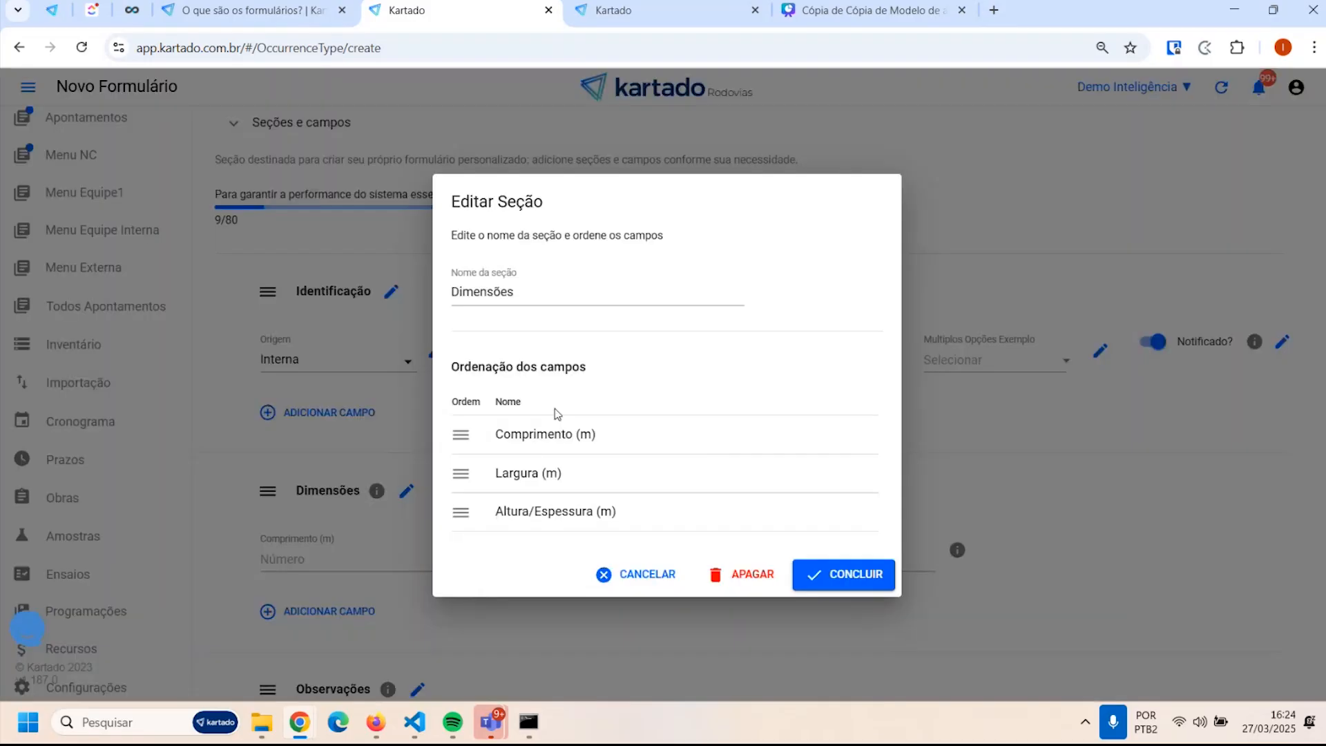
click(487, 295)
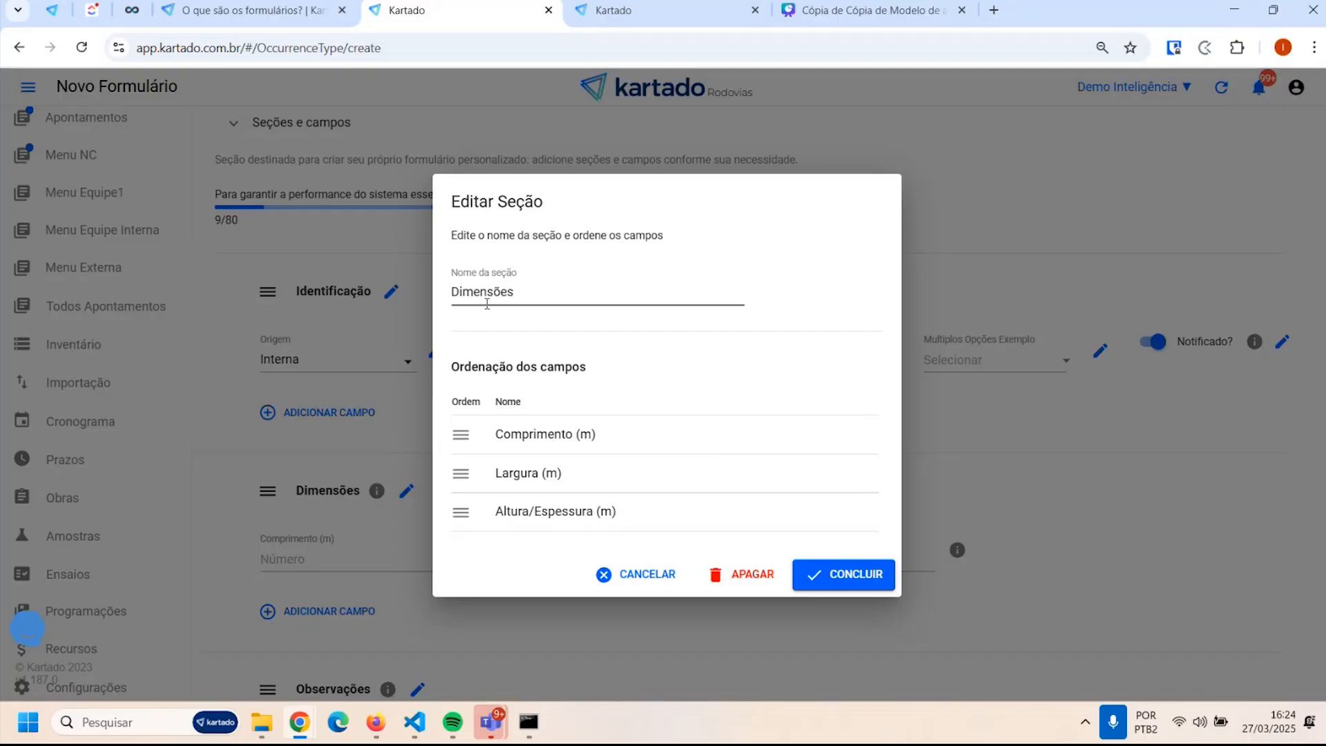
click(628, 573)
Examine the edit settings of the Origem and Data e Hora da Demanda fields, cancelling both
click(436, 352)
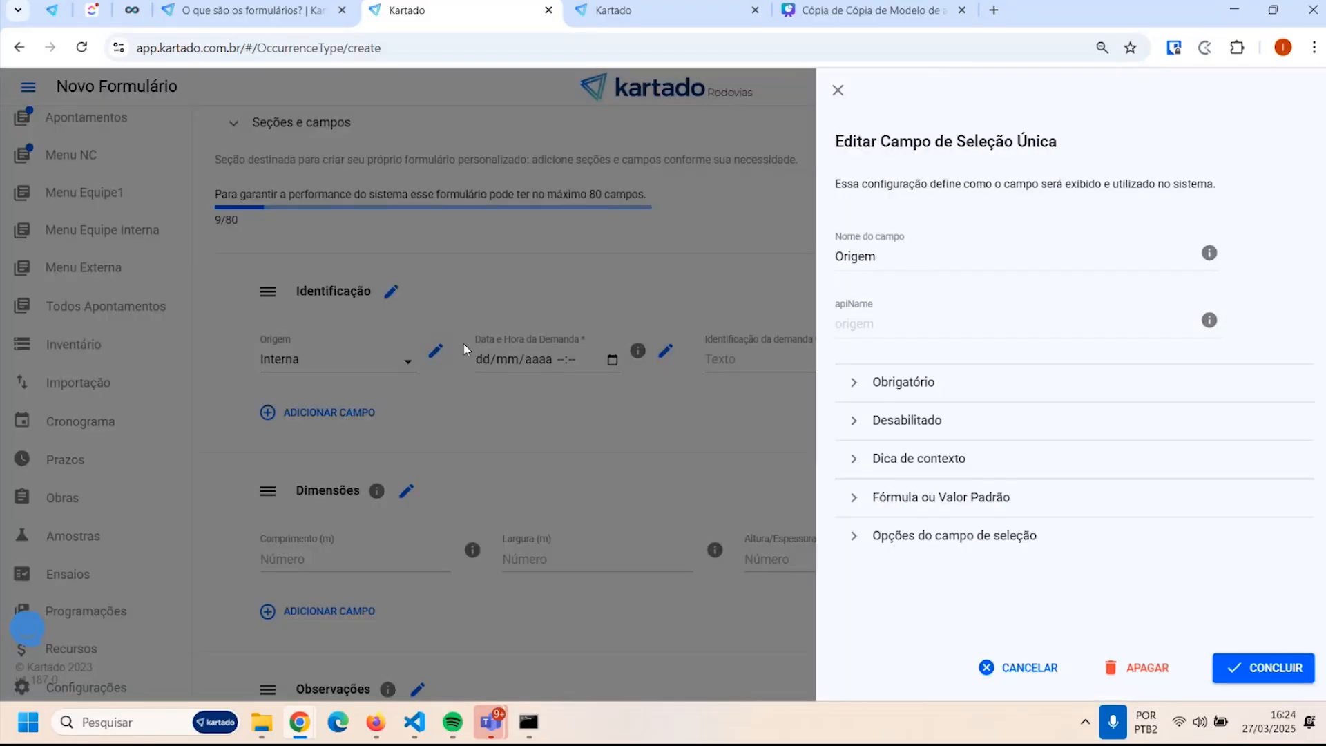
double_click(914, 269)
click(1019, 668)
click(682, 349)
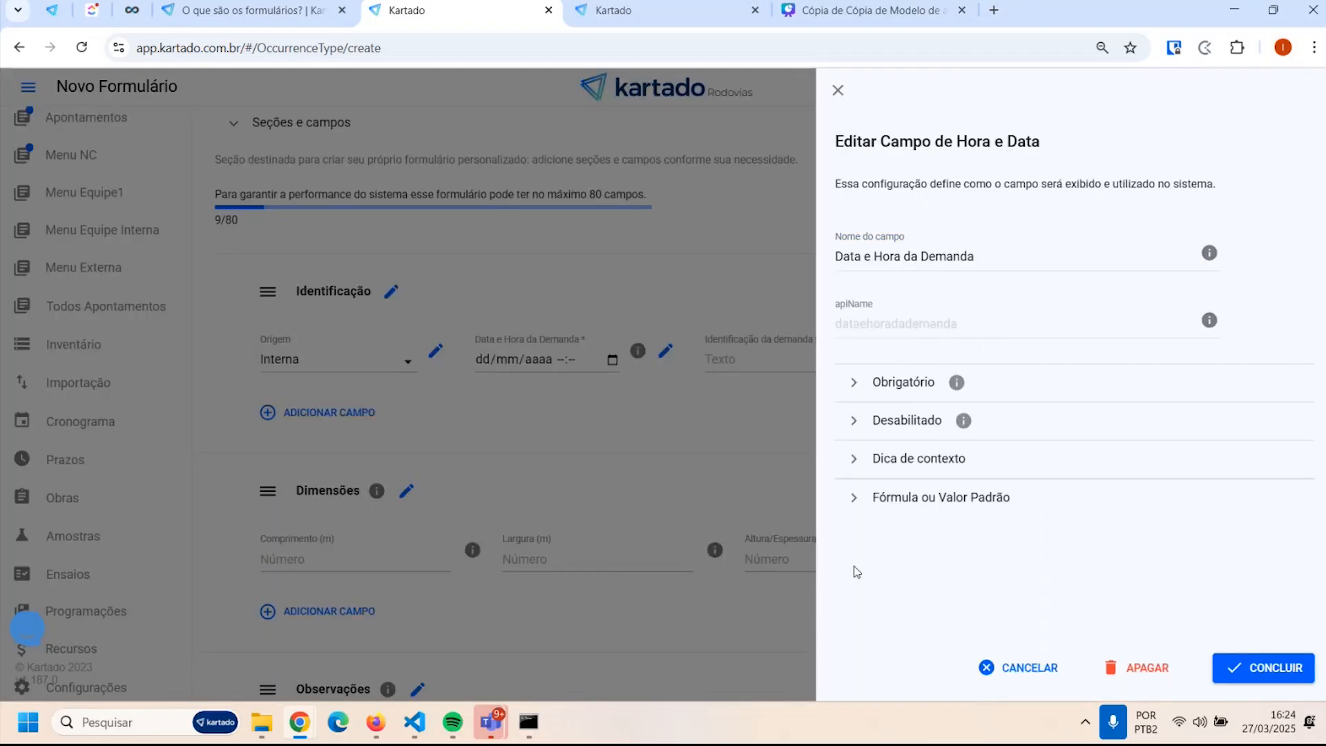
click(1023, 667)
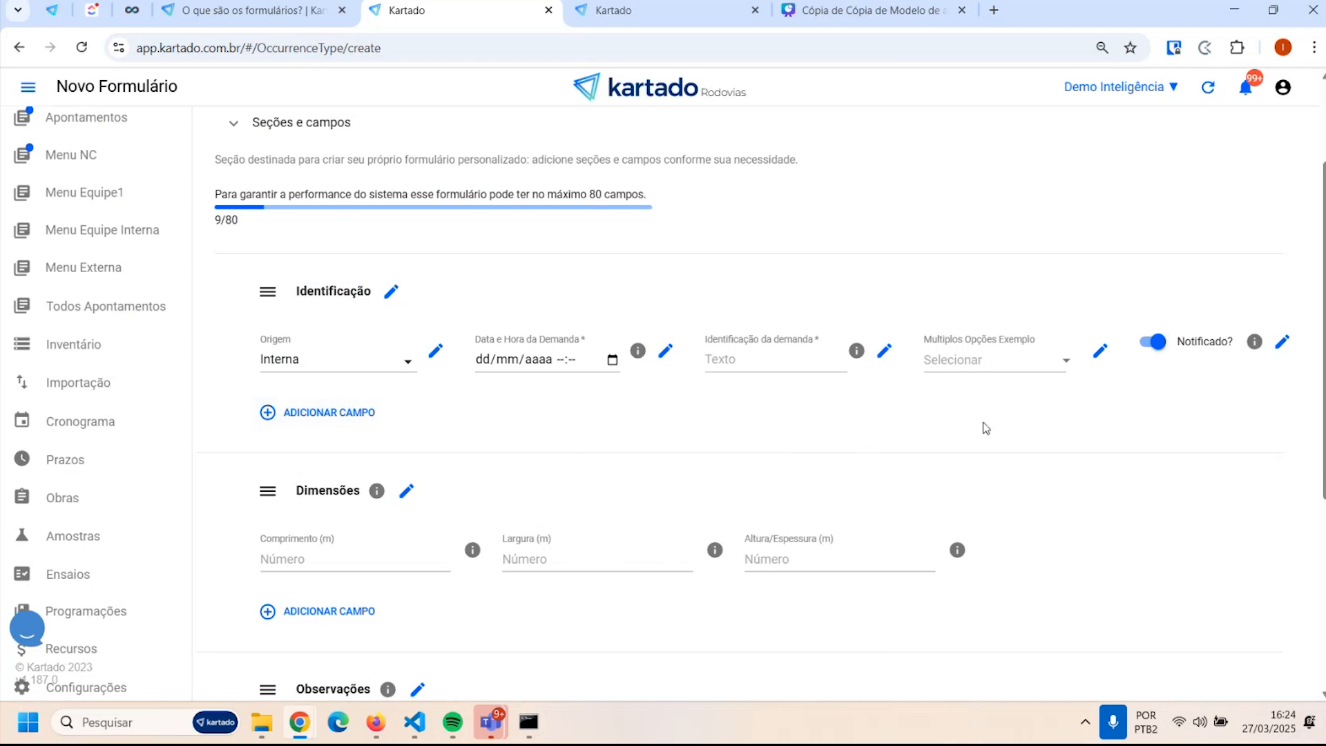
Turn off the Notificado? switch in the Identificação section
scroll(1028, 409, down, 1)
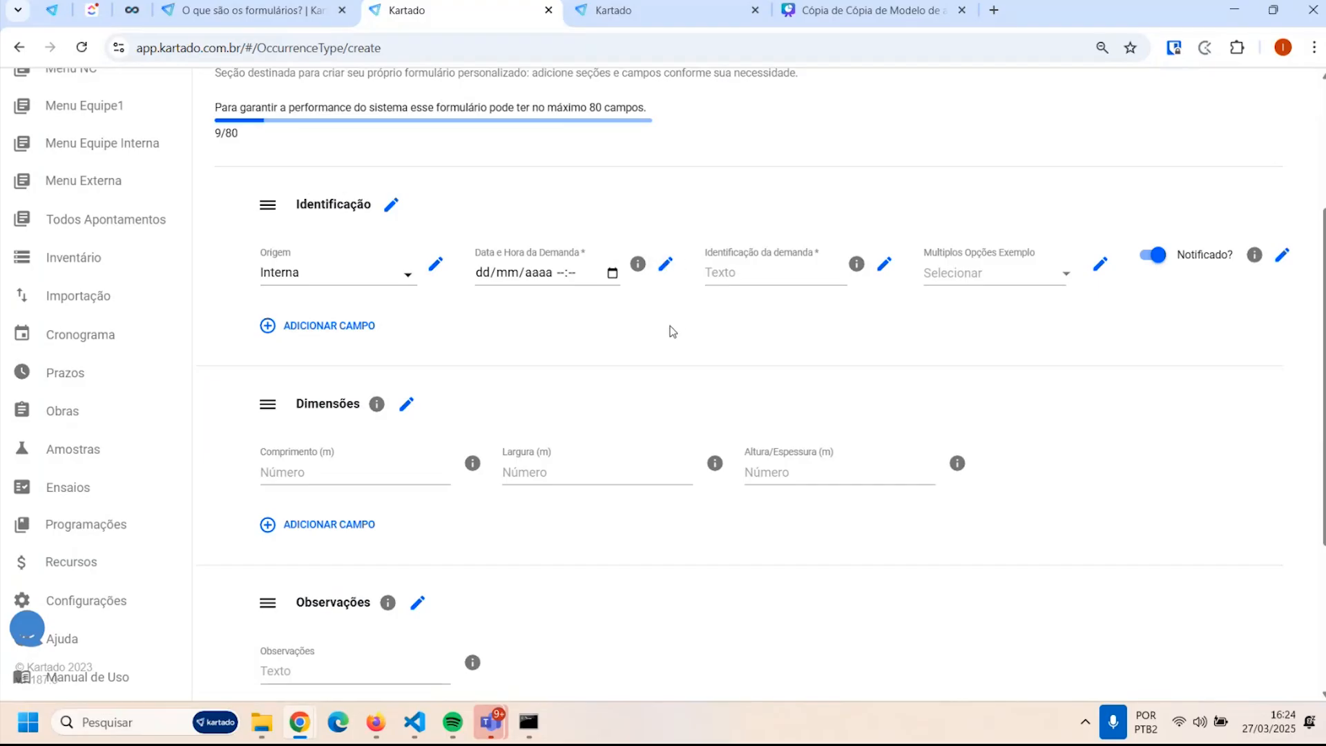
click(1152, 257)
Start a new Número com Vírgula field in the Dimensões section
scroll(433, 305, down, 2)
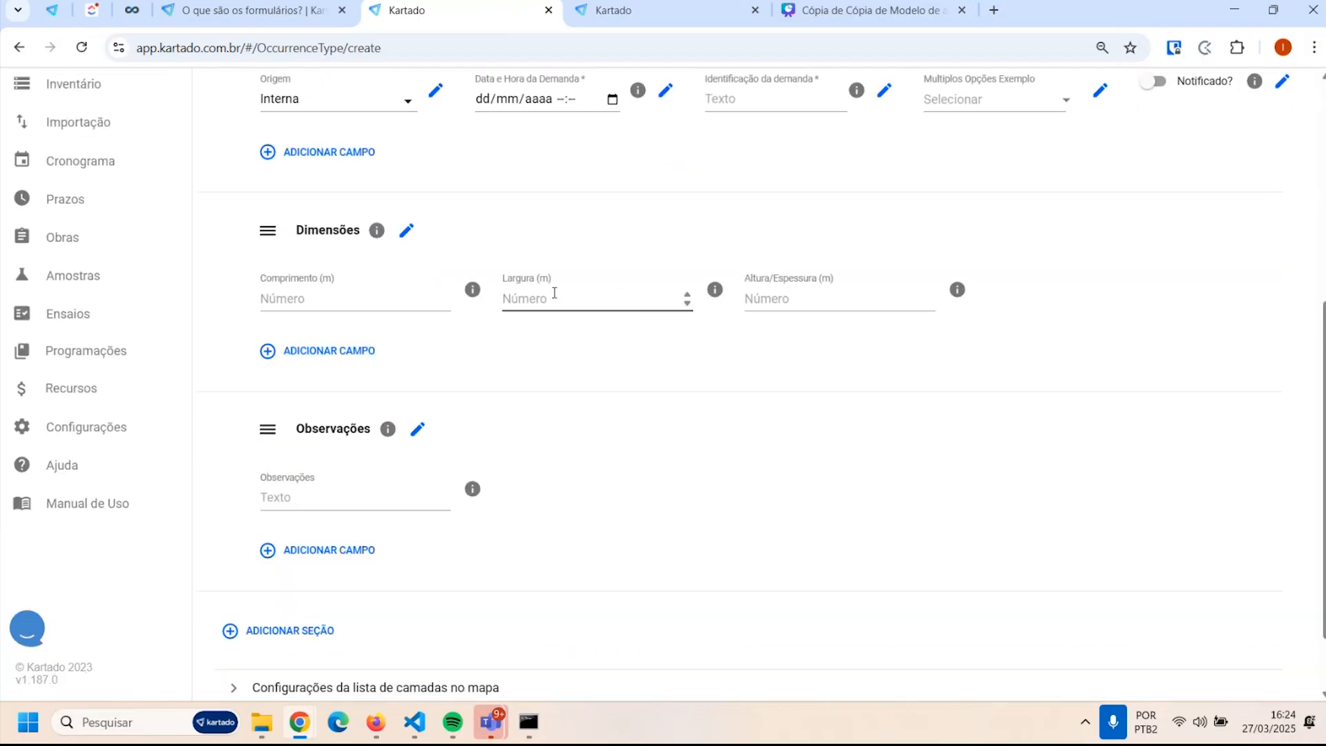
click(310, 350)
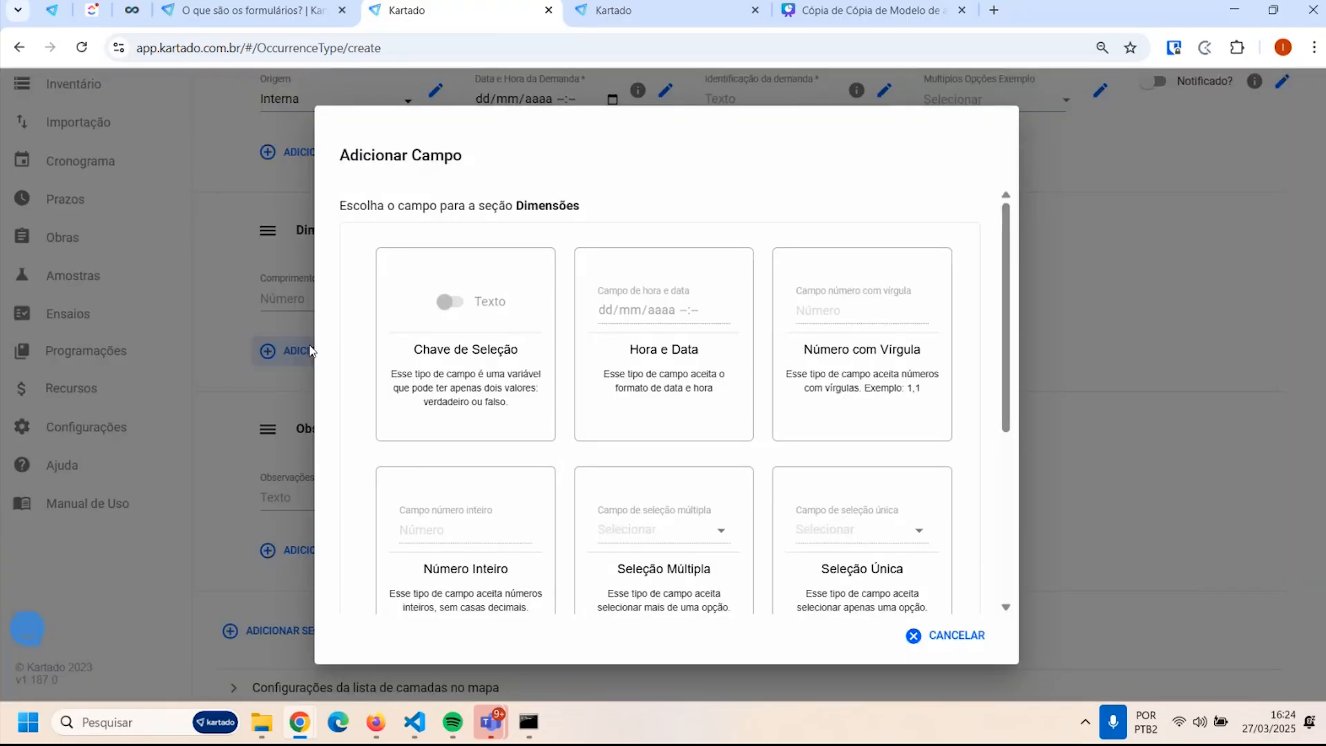
scroll(820, 325, down, 2)
scroll(851, 380, up, 1)
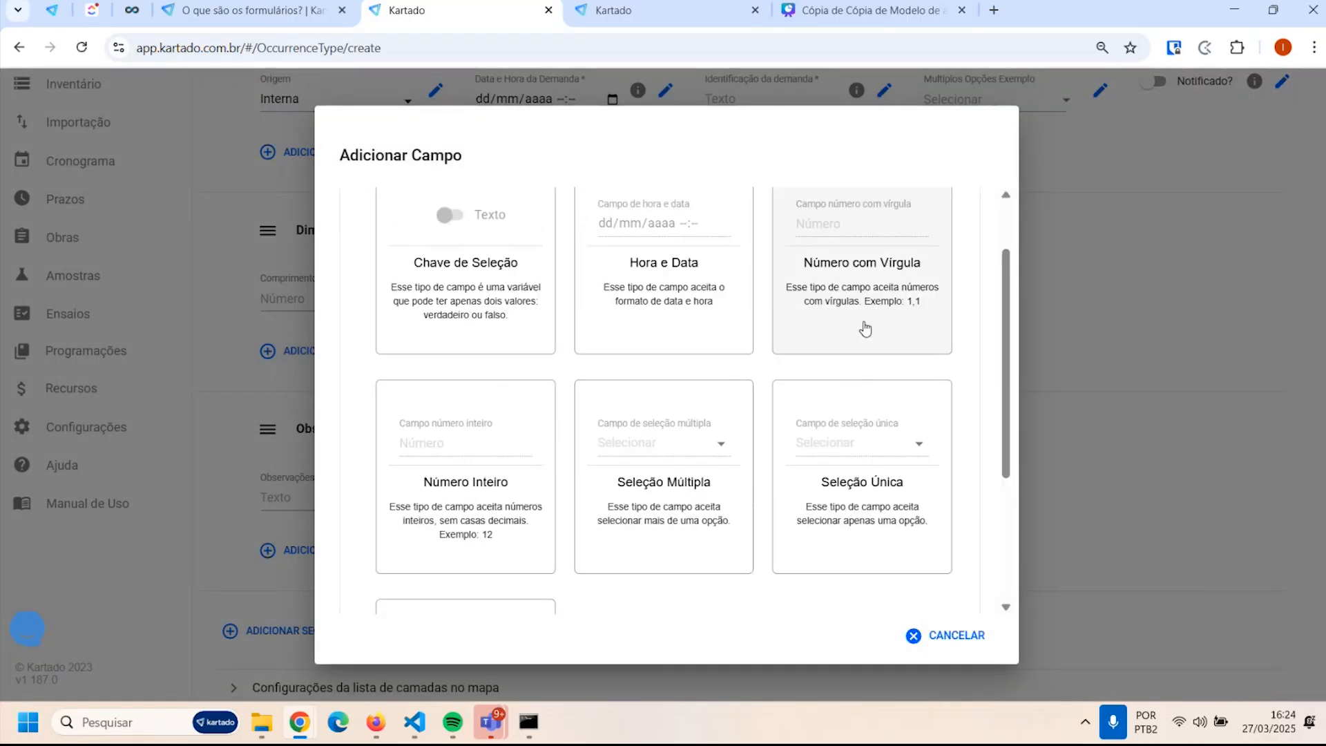
scroll(881, 290, up, 1)
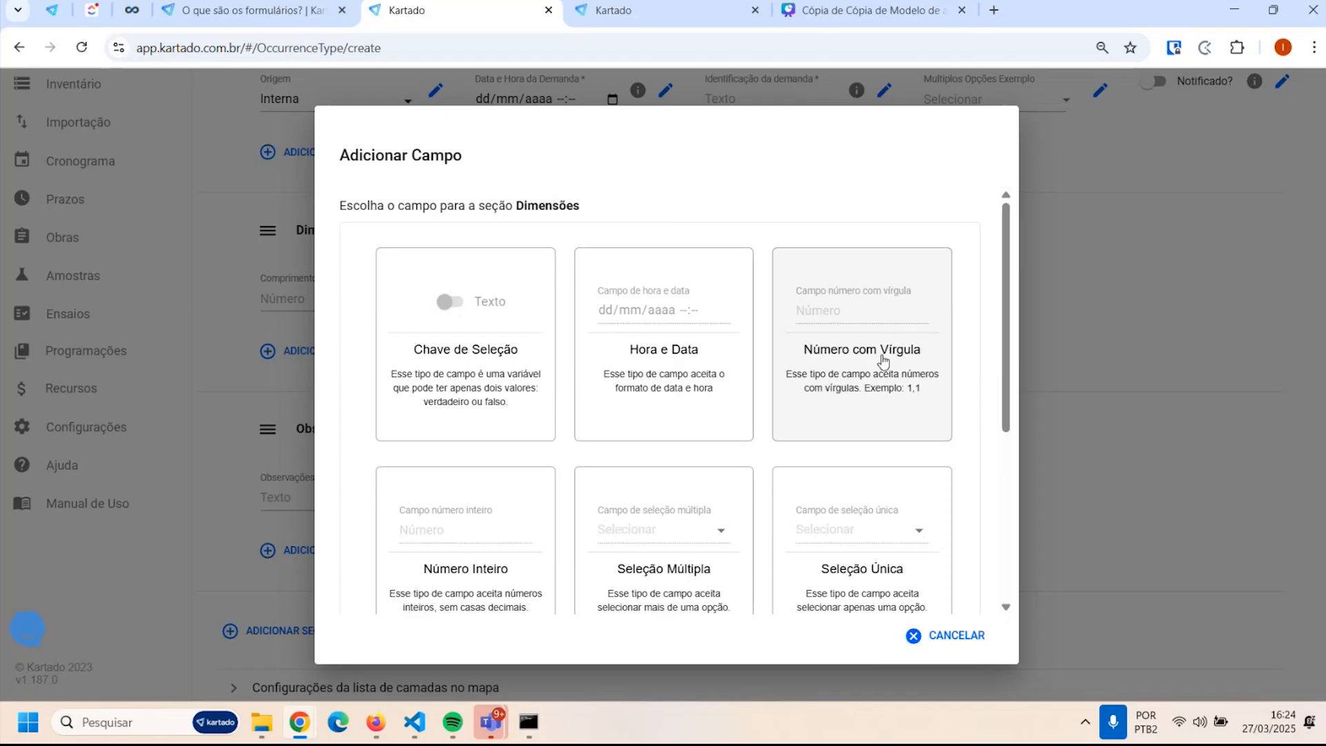
click(857, 360)
Name the new decimal-number field "Área"
click(883, 256)
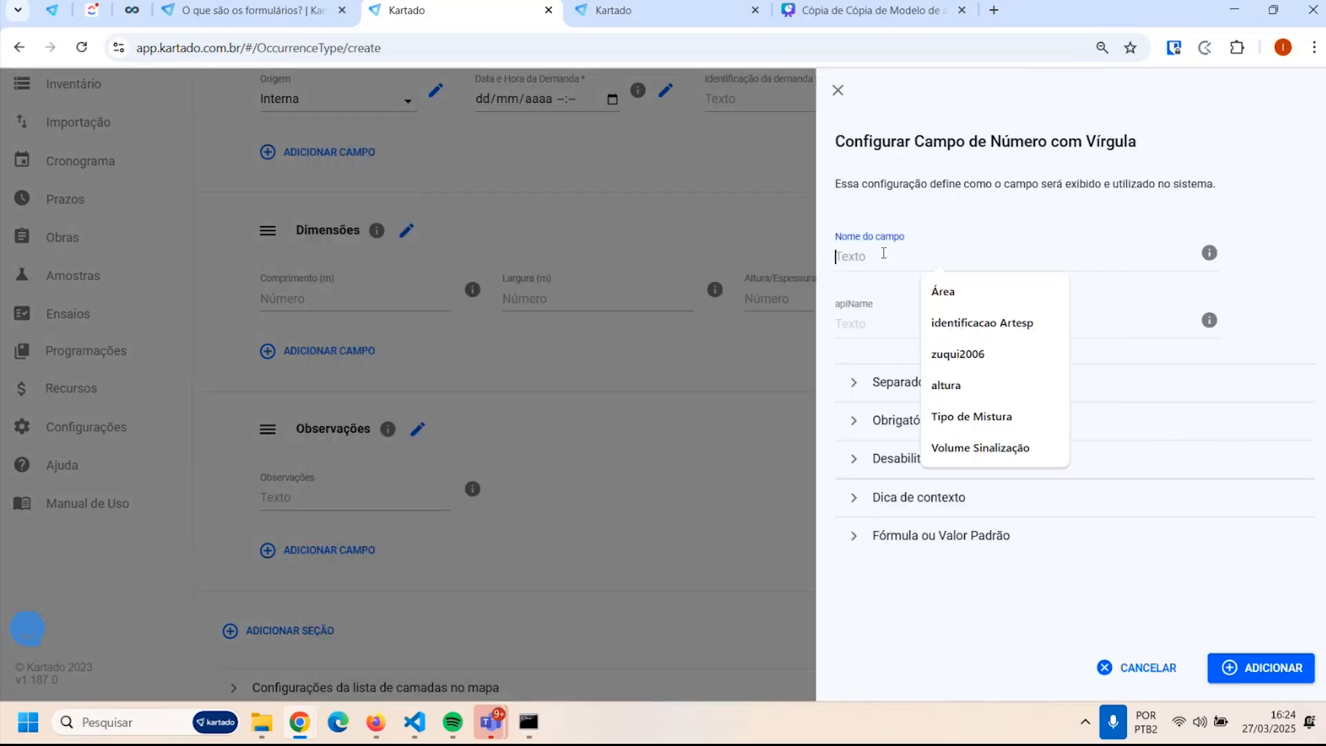
text(Area)
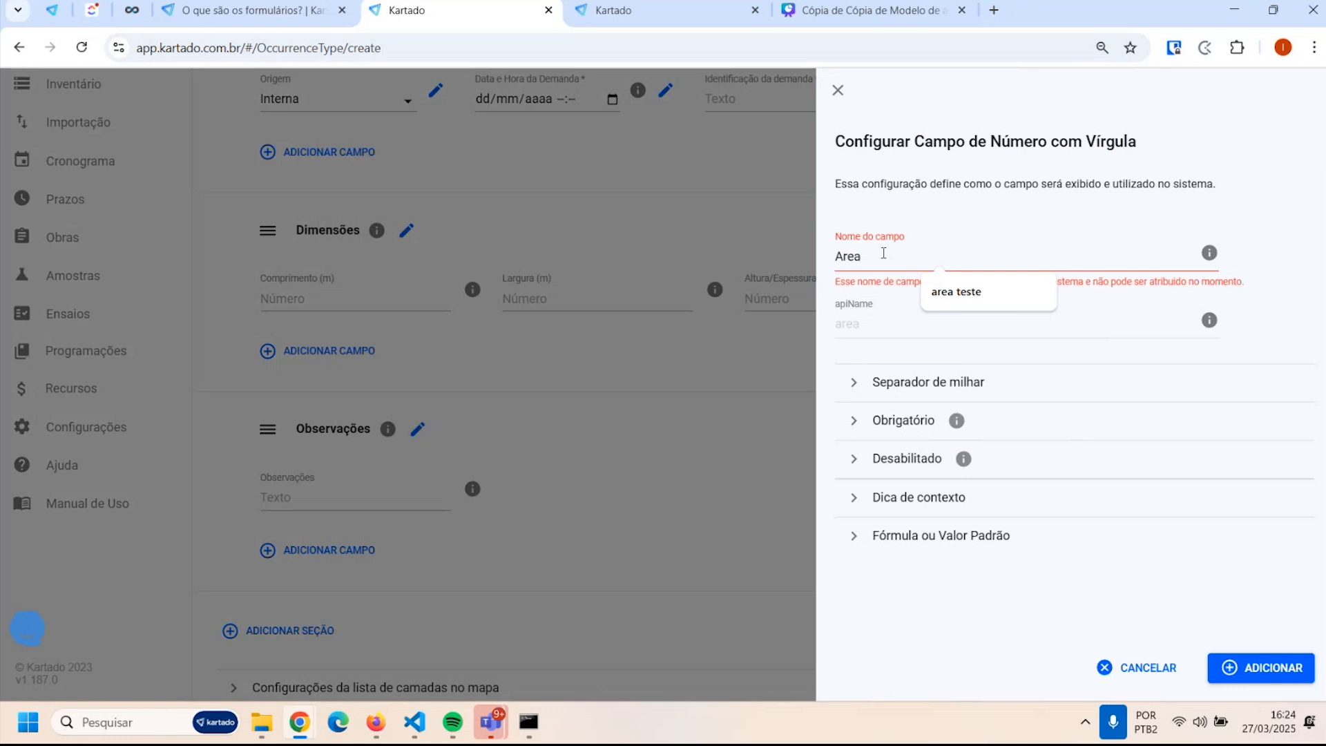
key(BackSpace)
key(BackSpace)
key(BackSpace)
key(BackSpace)
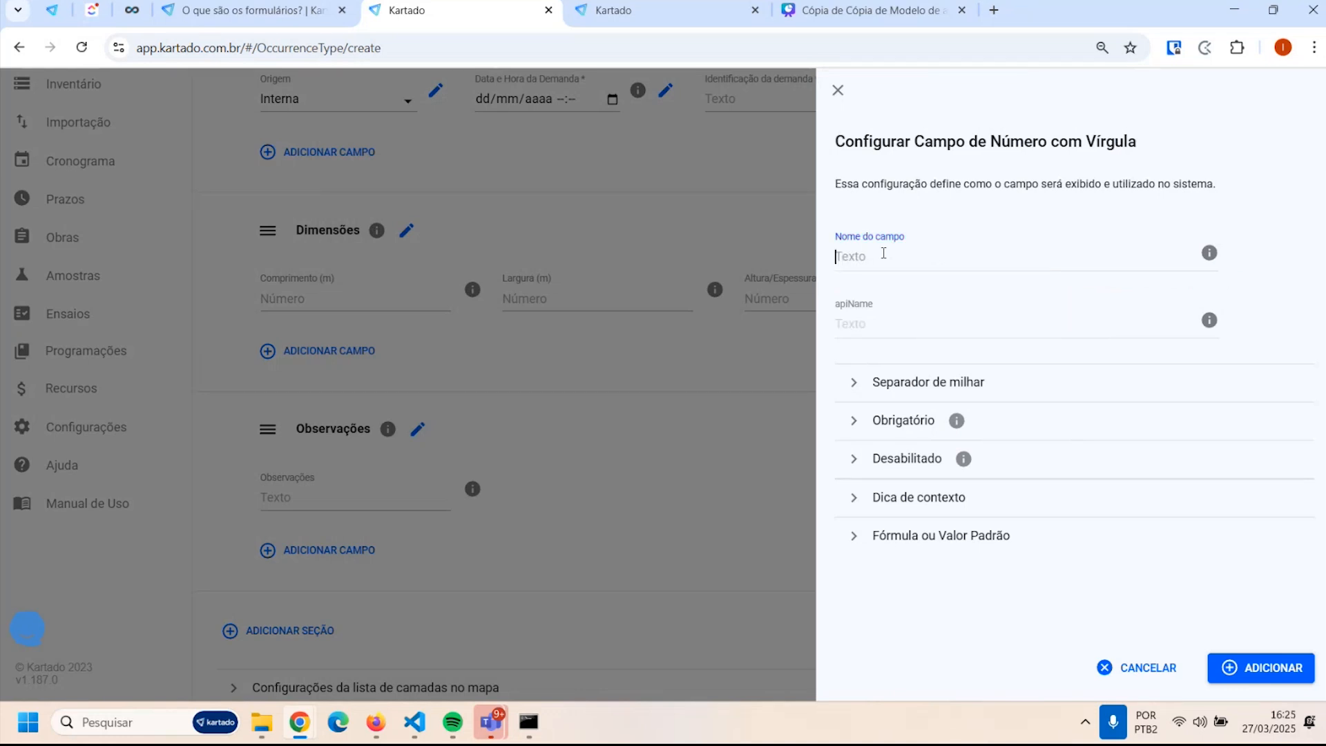
text(A)
key(BackSpace)
text(Área)
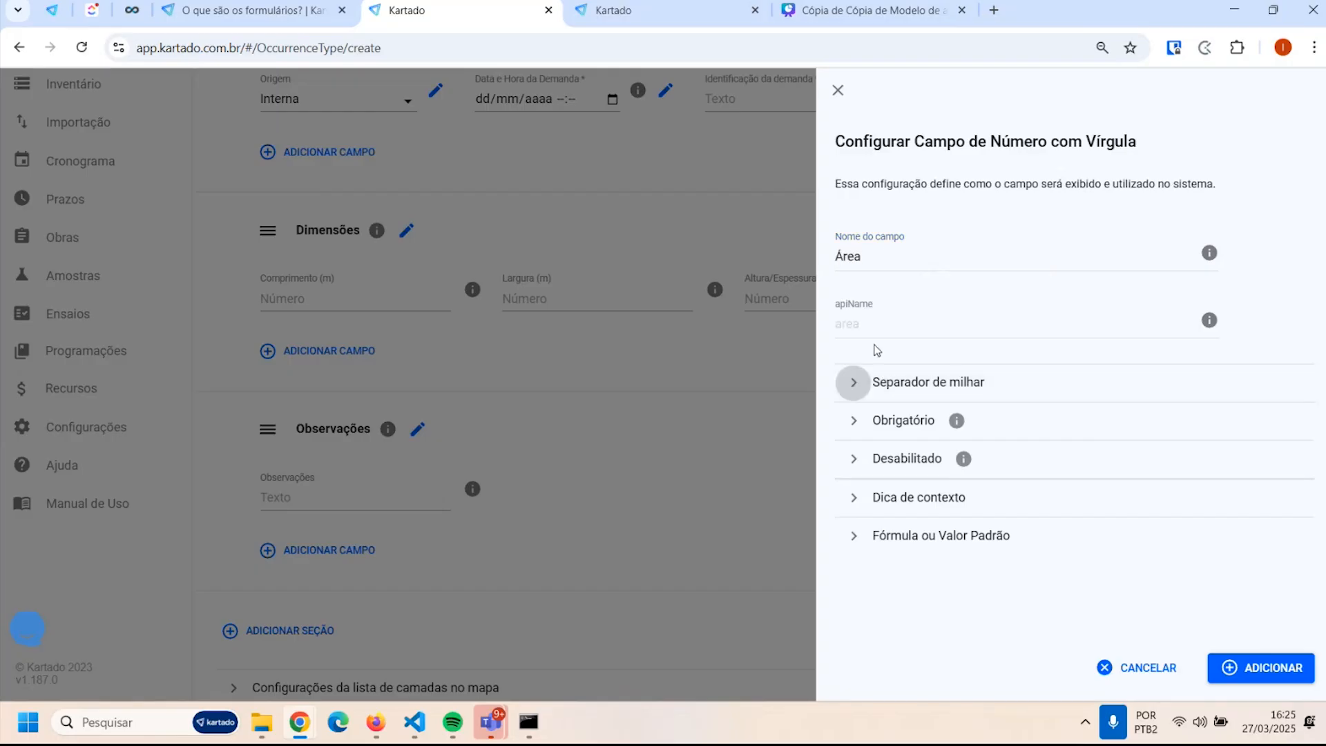
Set the Área field as Desabilitado so it cannot be edited
click(855, 460)
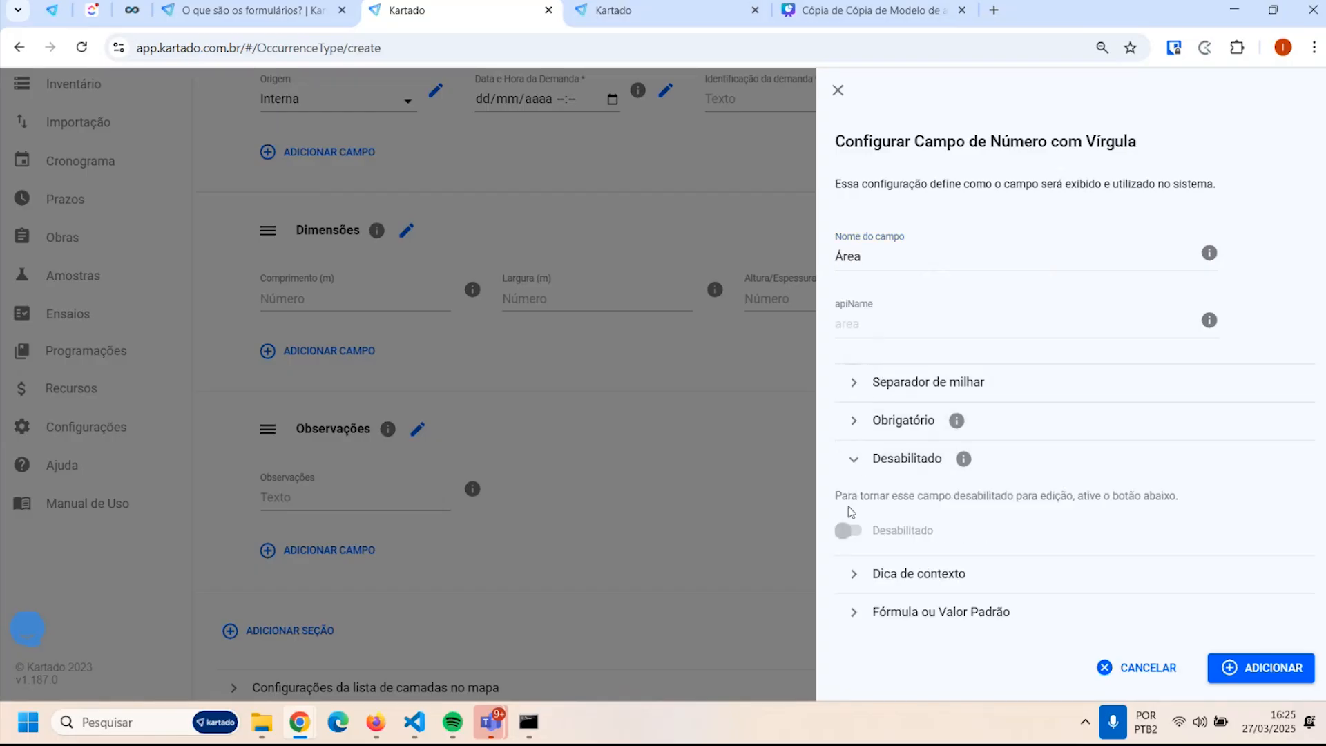
click(855, 420)
click(854, 421)
click(851, 530)
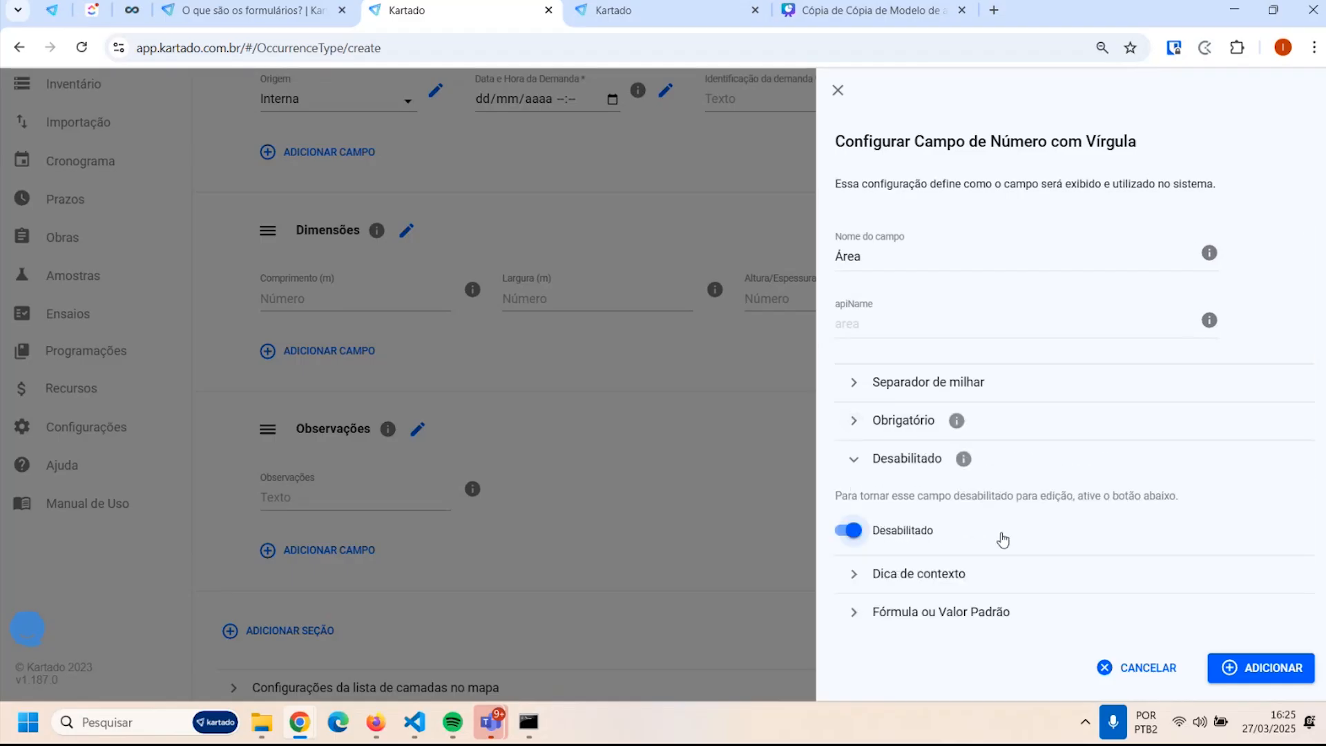
click(856, 460)
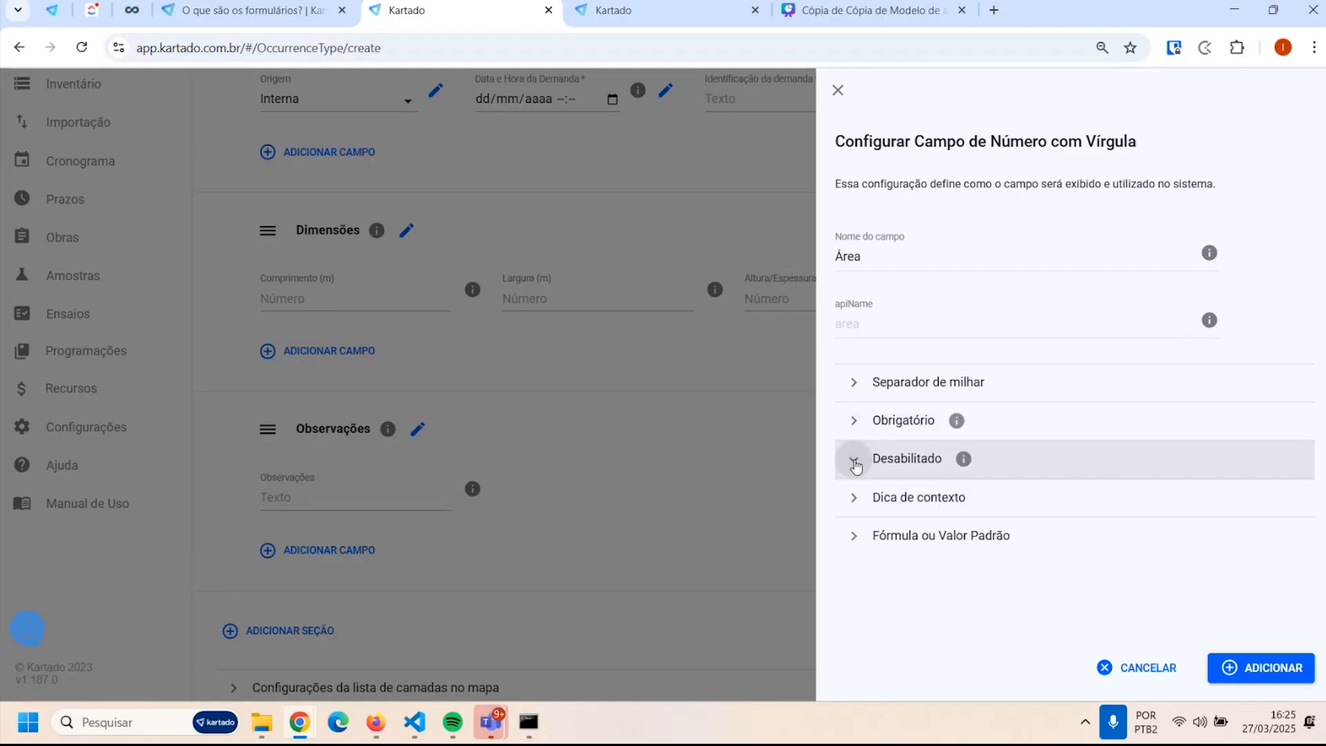
Clear the Área field's context hint and add the field to the Dimensões section
click(855, 503)
drag(958, 589, 692, 580)
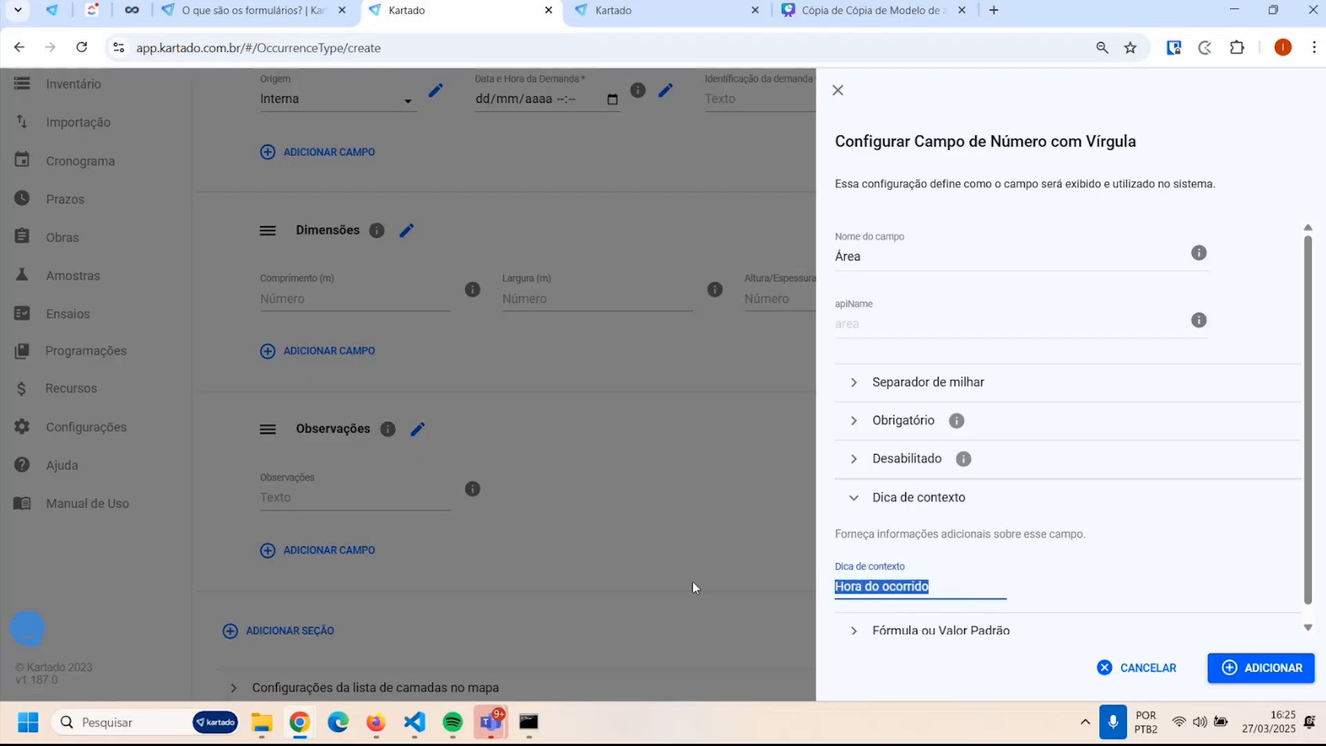
key(BackSpace)
click(851, 502)
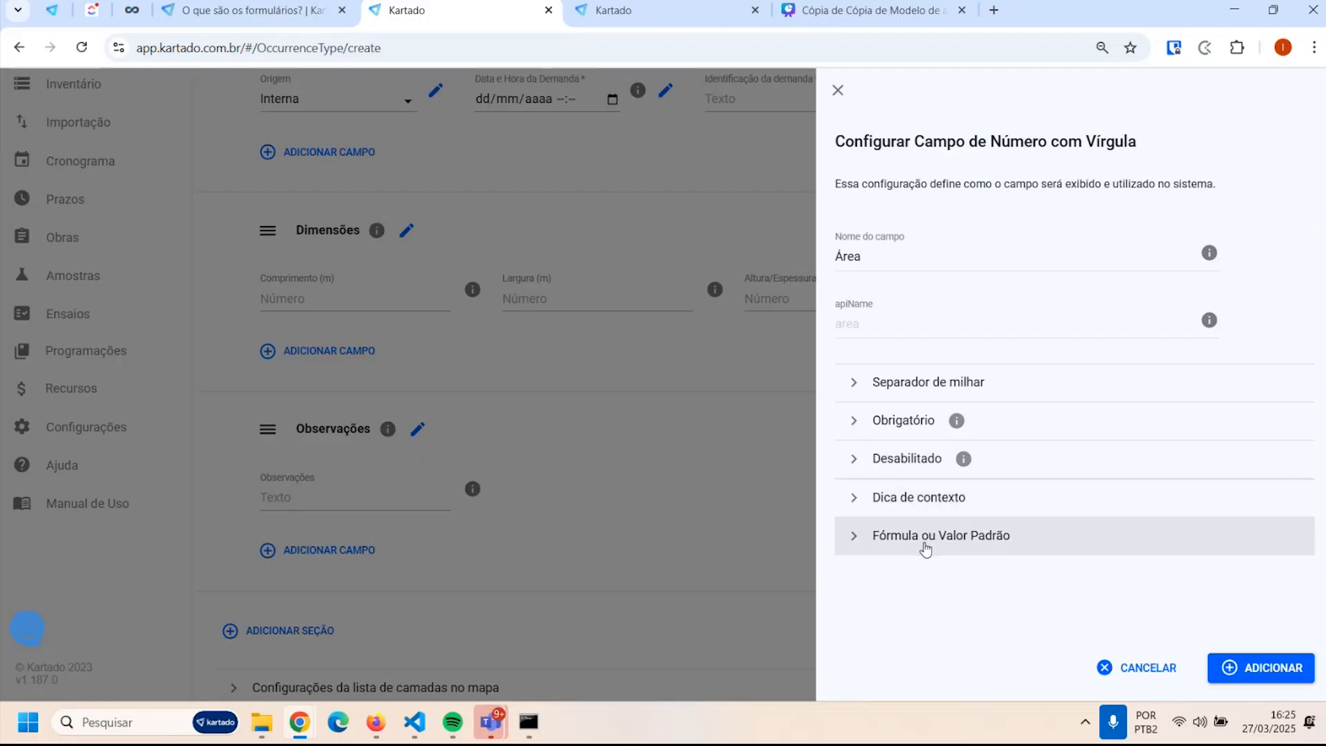
click(855, 540)
click(857, 546)
click(1274, 668)
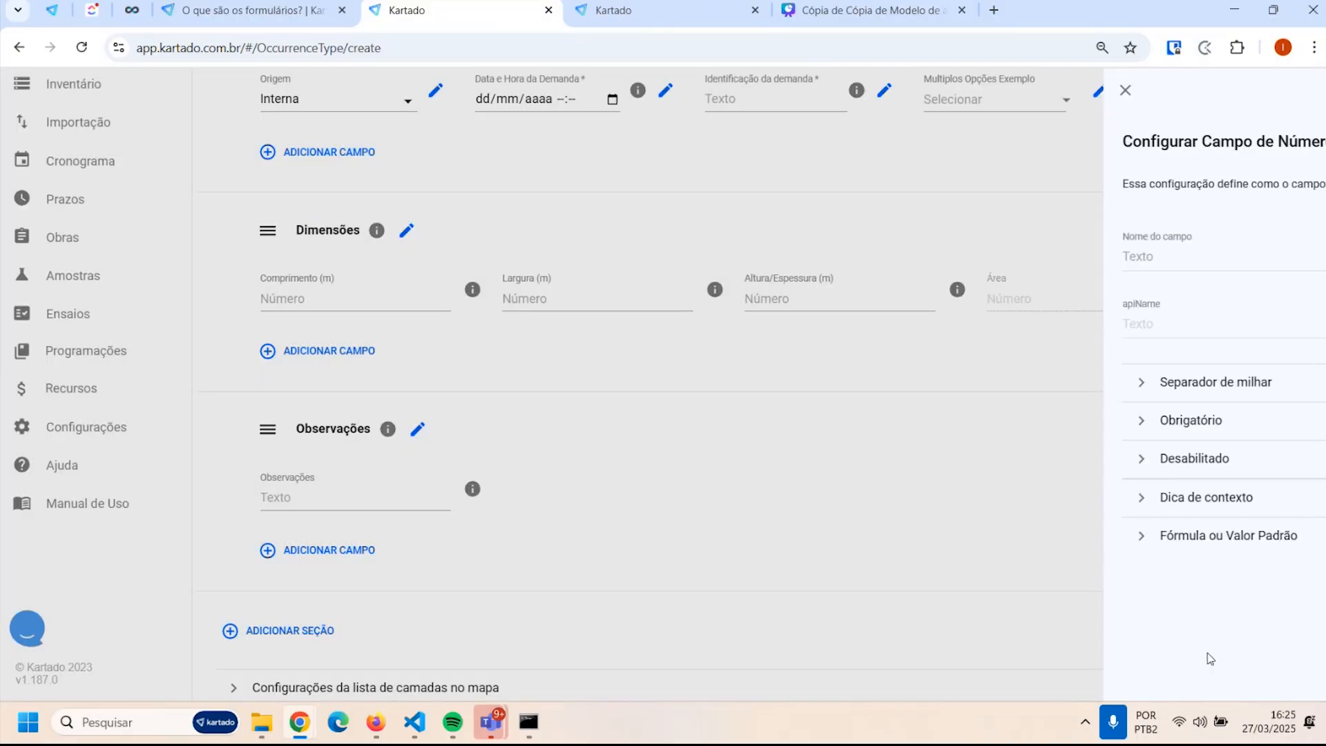
Review the Identificação, Dimensões and Observações sections and create the Exemplo 1 form
scroll(669, 299, up, 1)
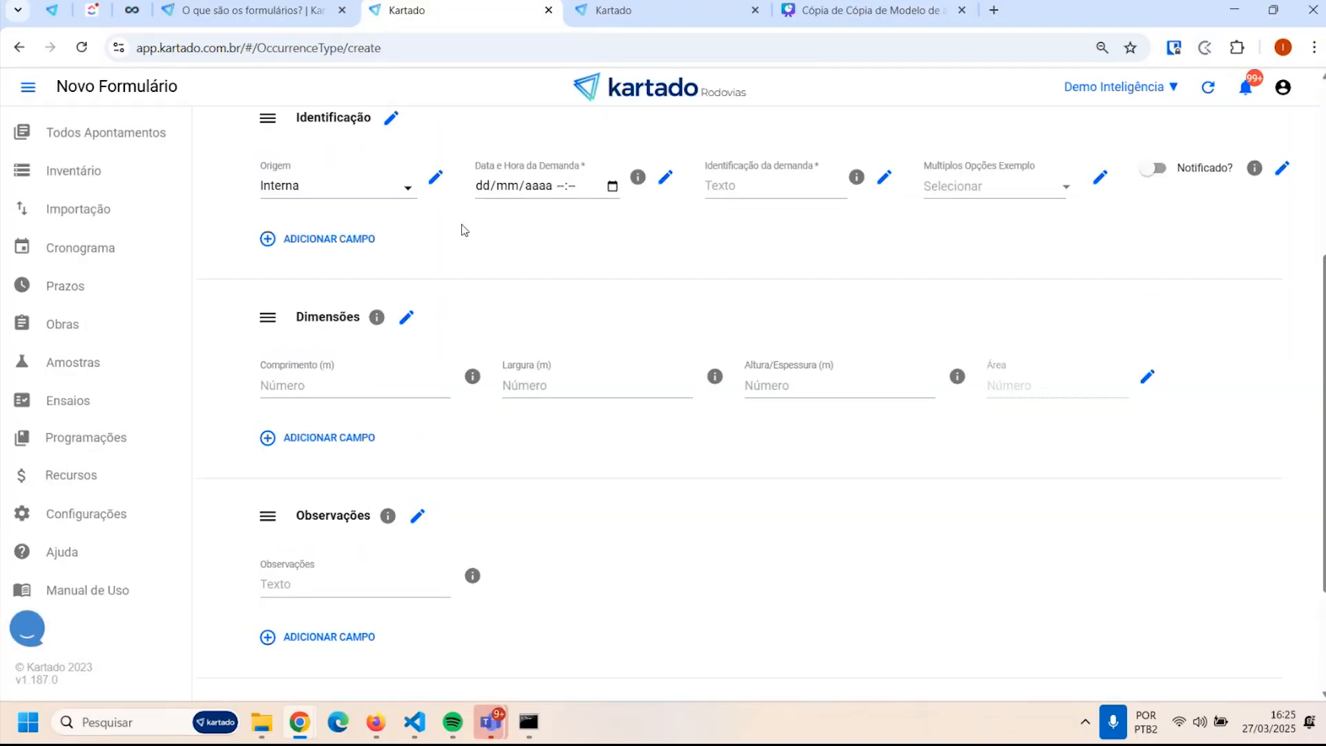
scroll(589, 240, down, 2)
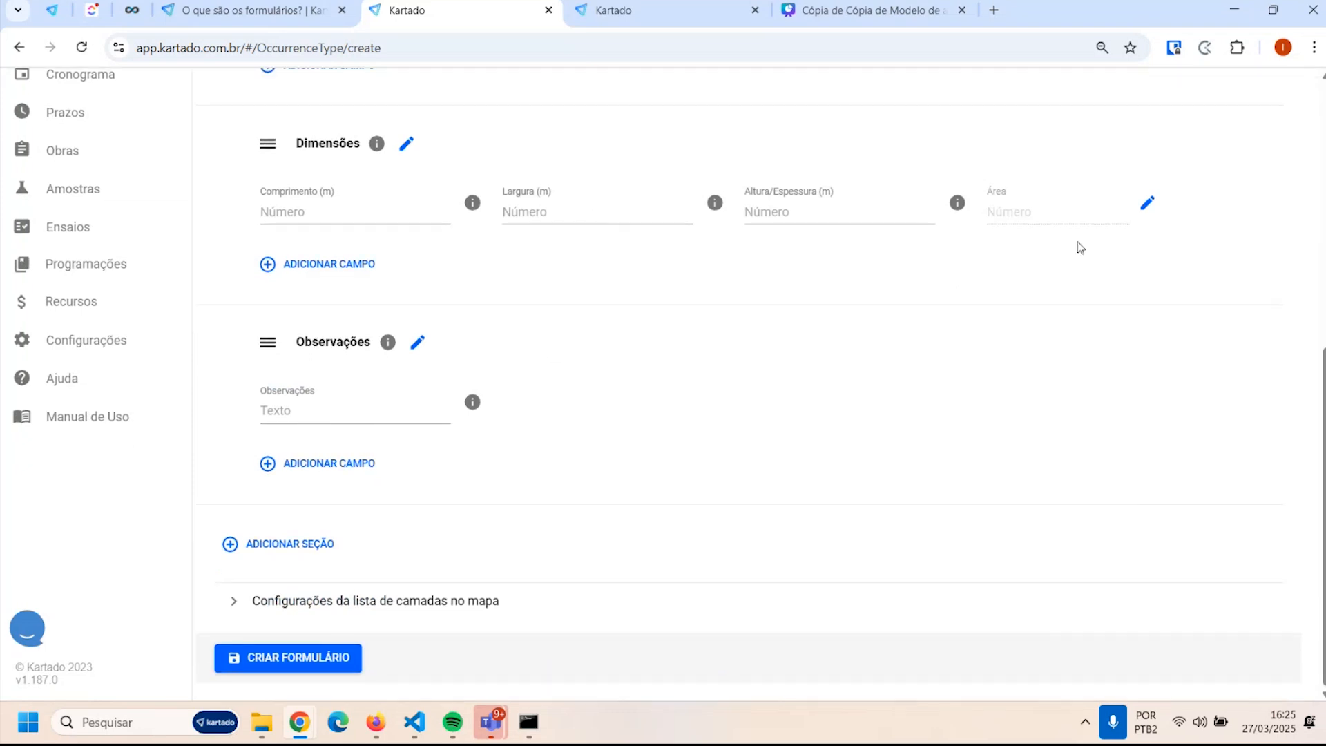
scroll(624, 345, up, 1)
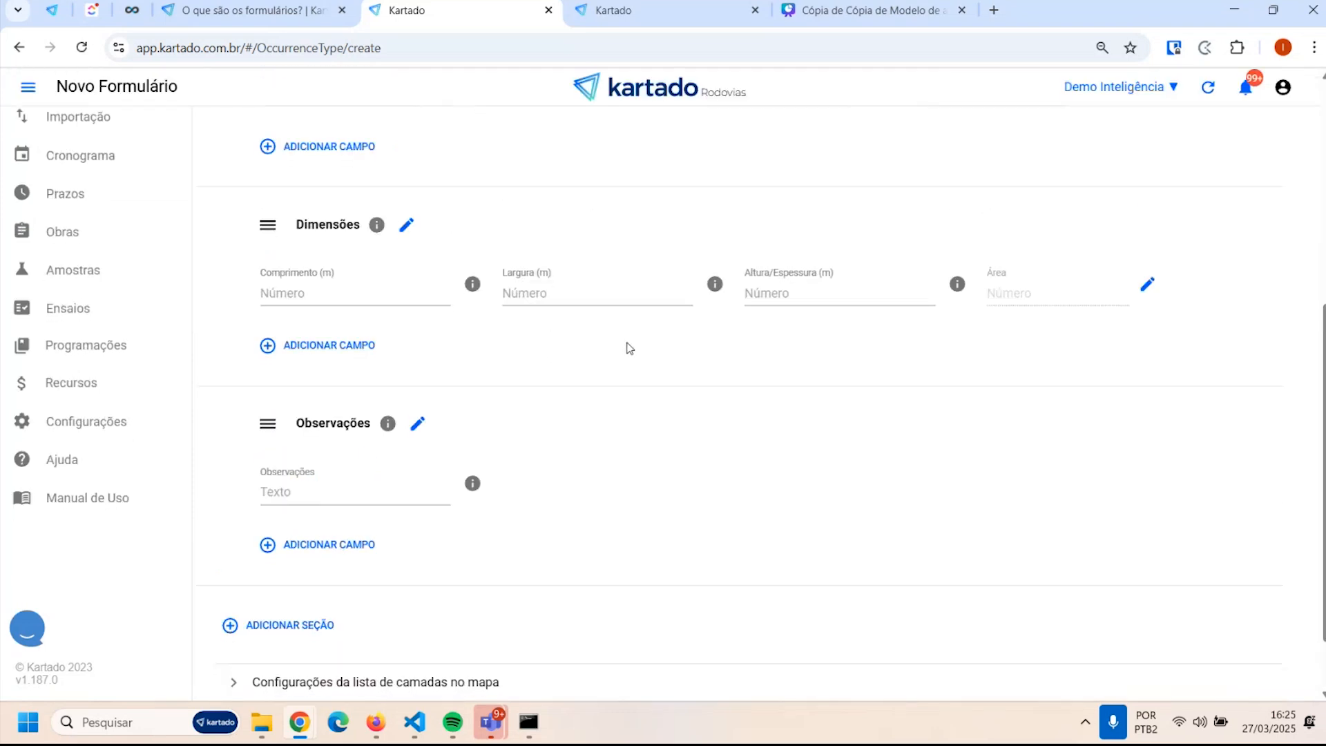
scroll(624, 345, down, 1)
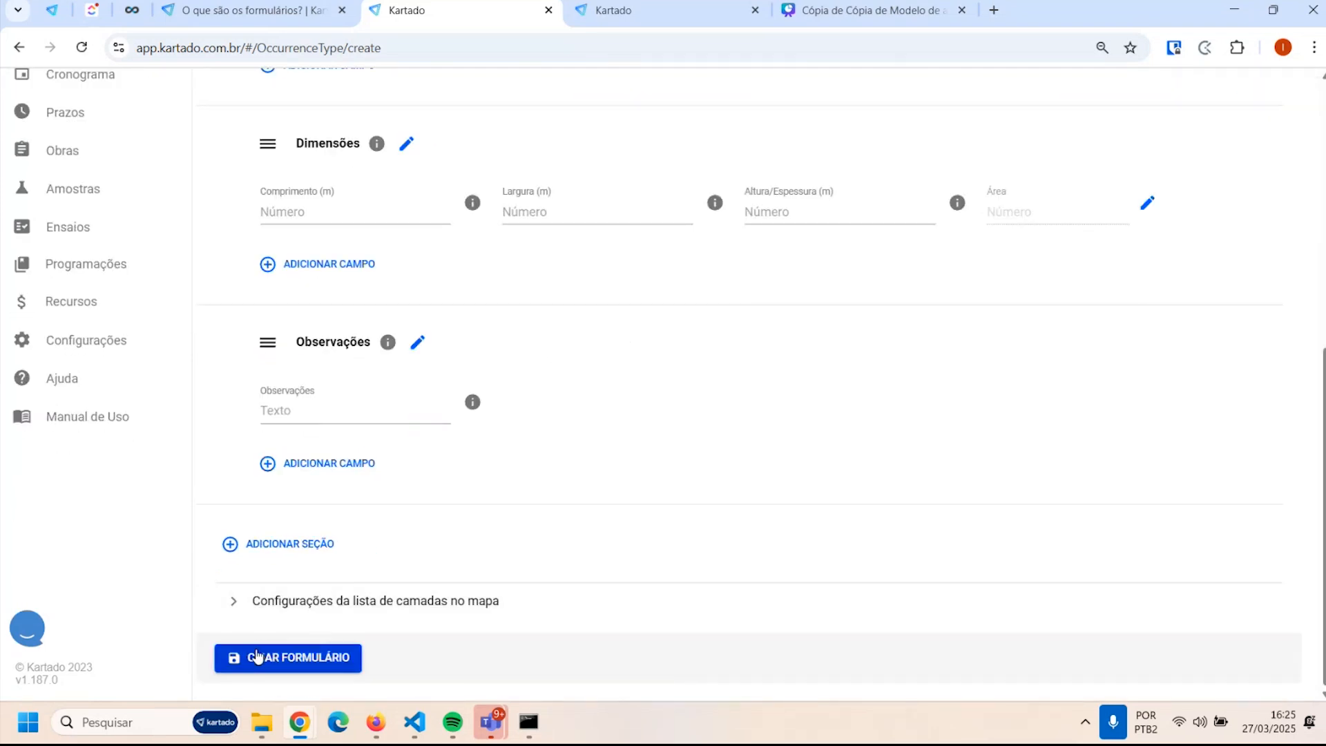
scroll(642, 386, up, 2)
scroll(649, 366, up, 2)
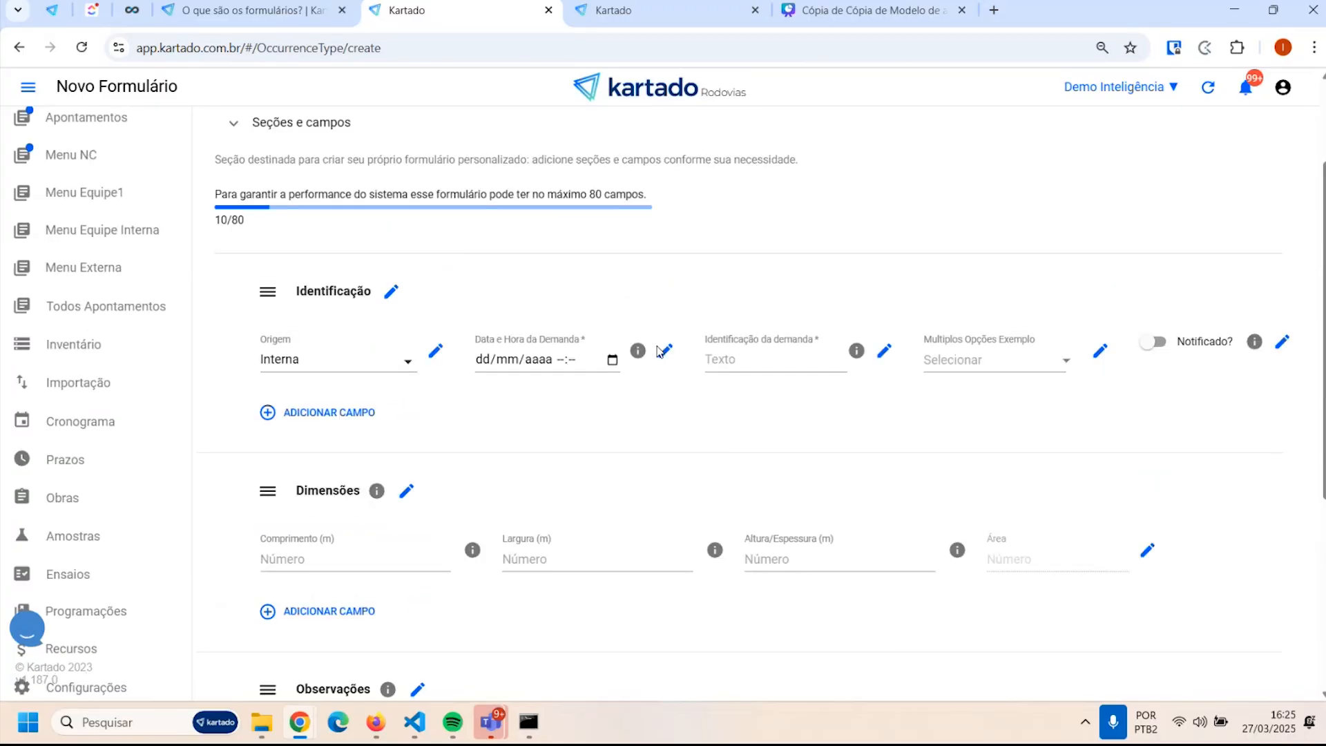
scroll(649, 386, down, 1)
scroll(649, 390, down, 4)
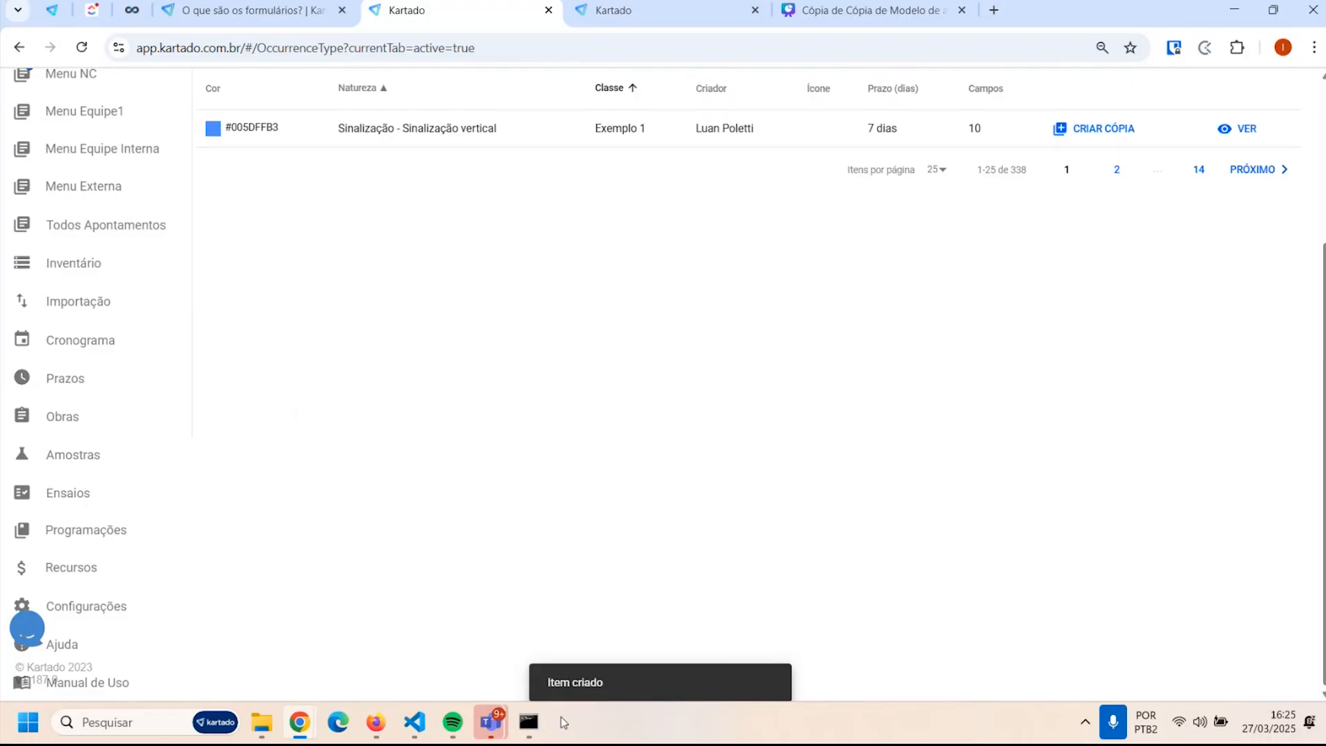
Start a new apontamento of the Apontamentos type
scroll(598, 514, up, 5)
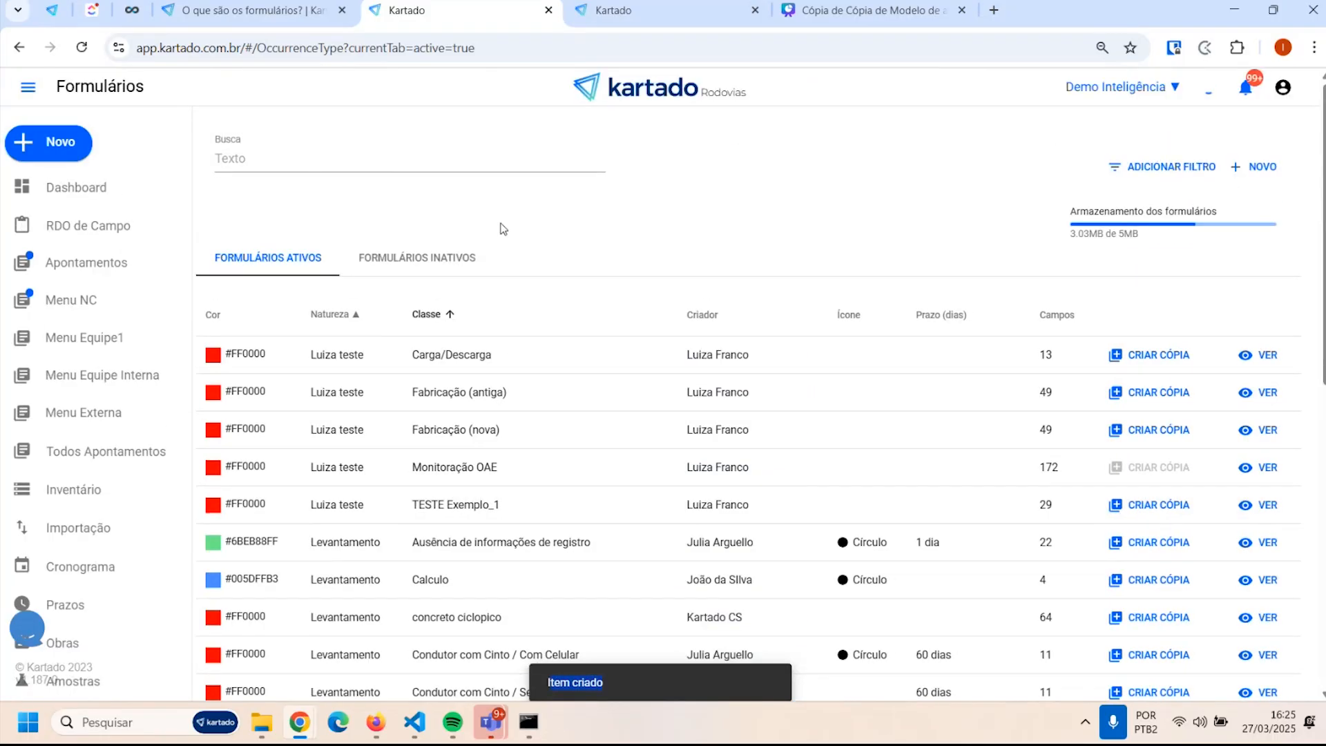
click(69, 145)
mouse_move(89, 148)
click(297, 149)
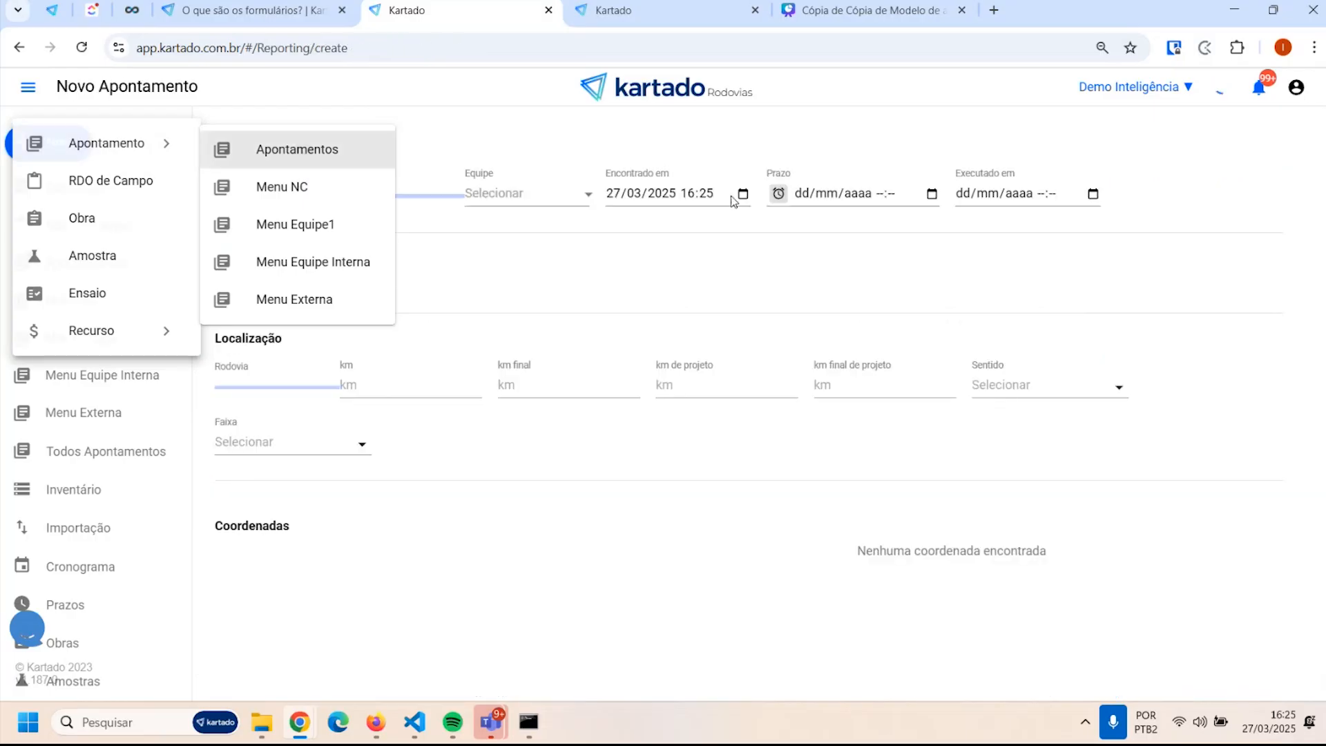
Set the apontamento's Natureza to Sinalização - Sinalização vertical and its Classe to Exemplo 1, and check the required Identificação fields
scroll(518, 286, down, 10)
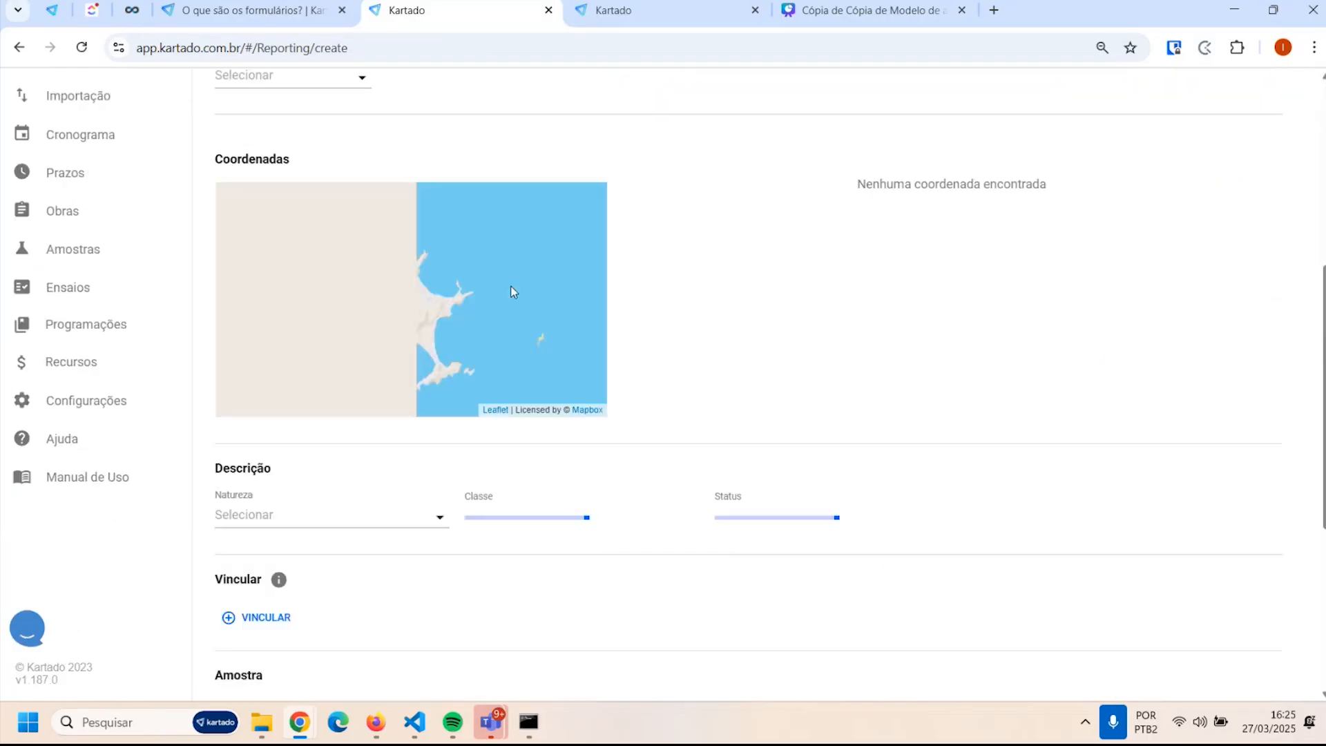
click(314, 167)
text(sinaliza)
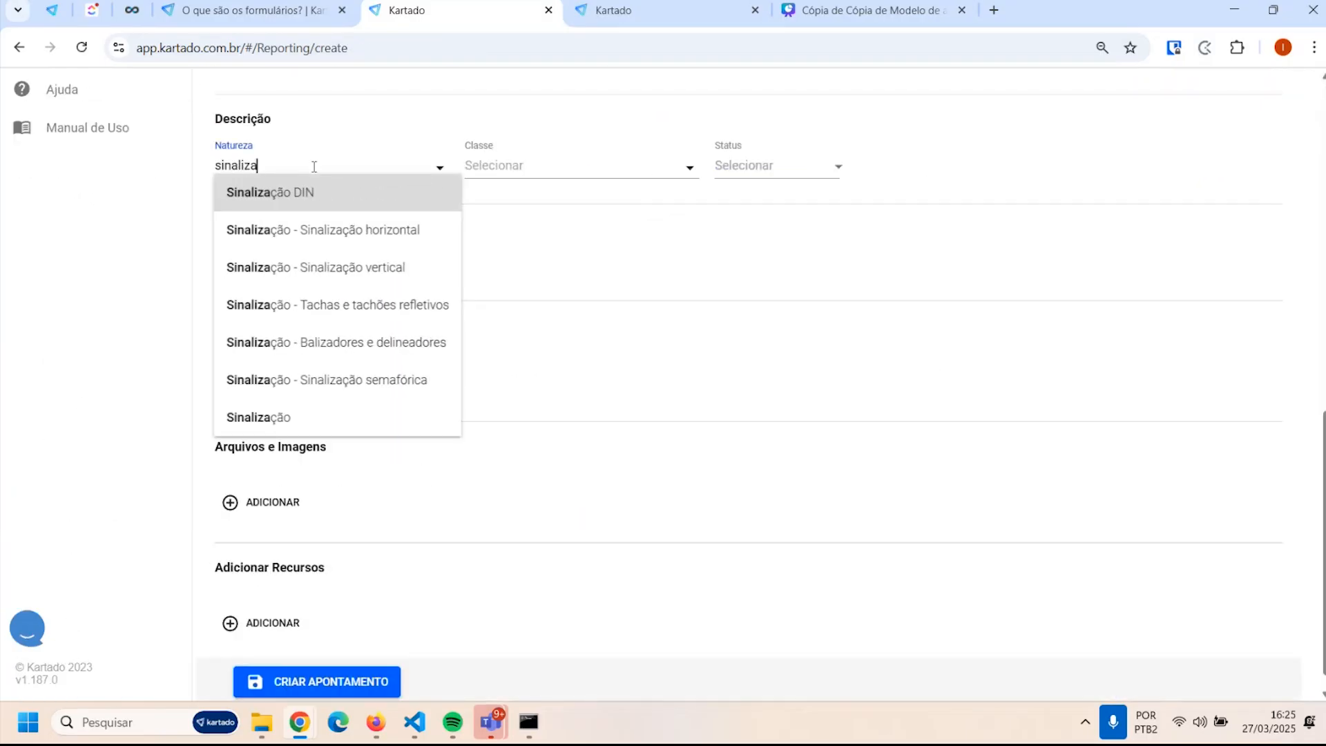
click(334, 269)
click(543, 165)
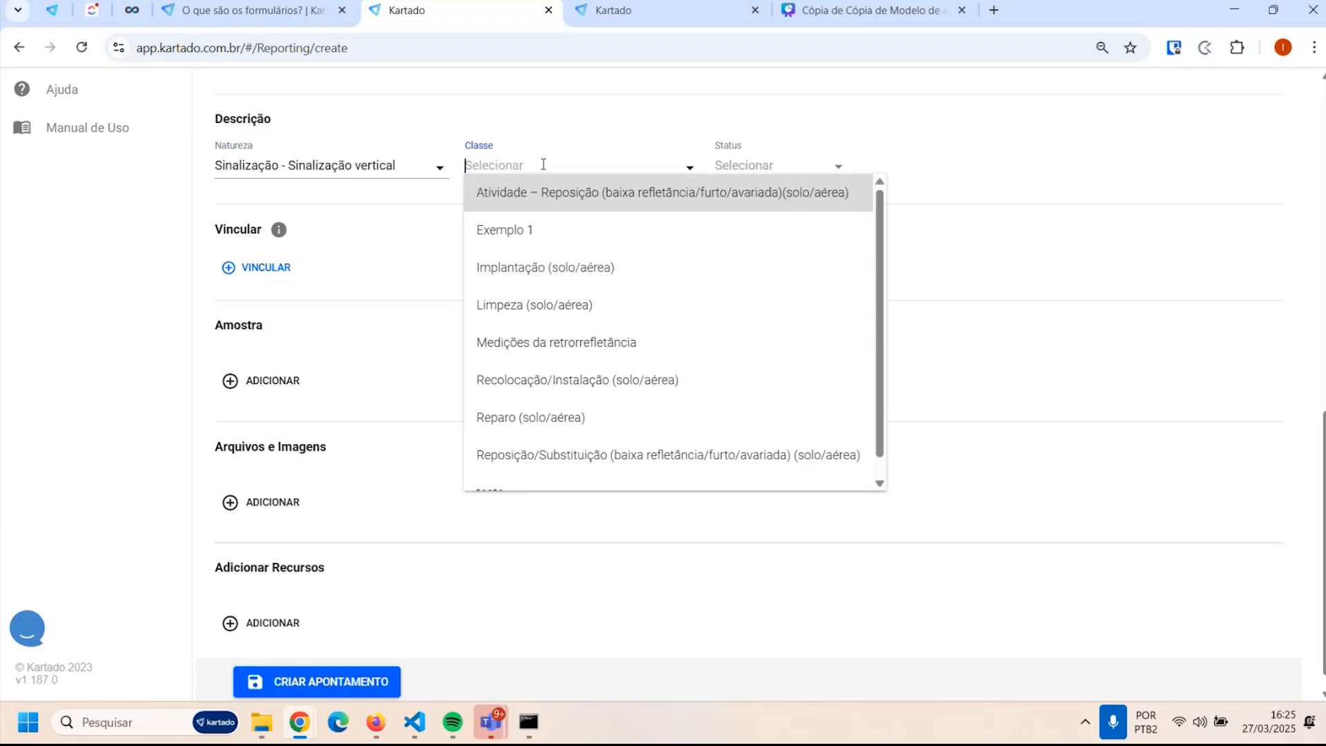
click(530, 232)
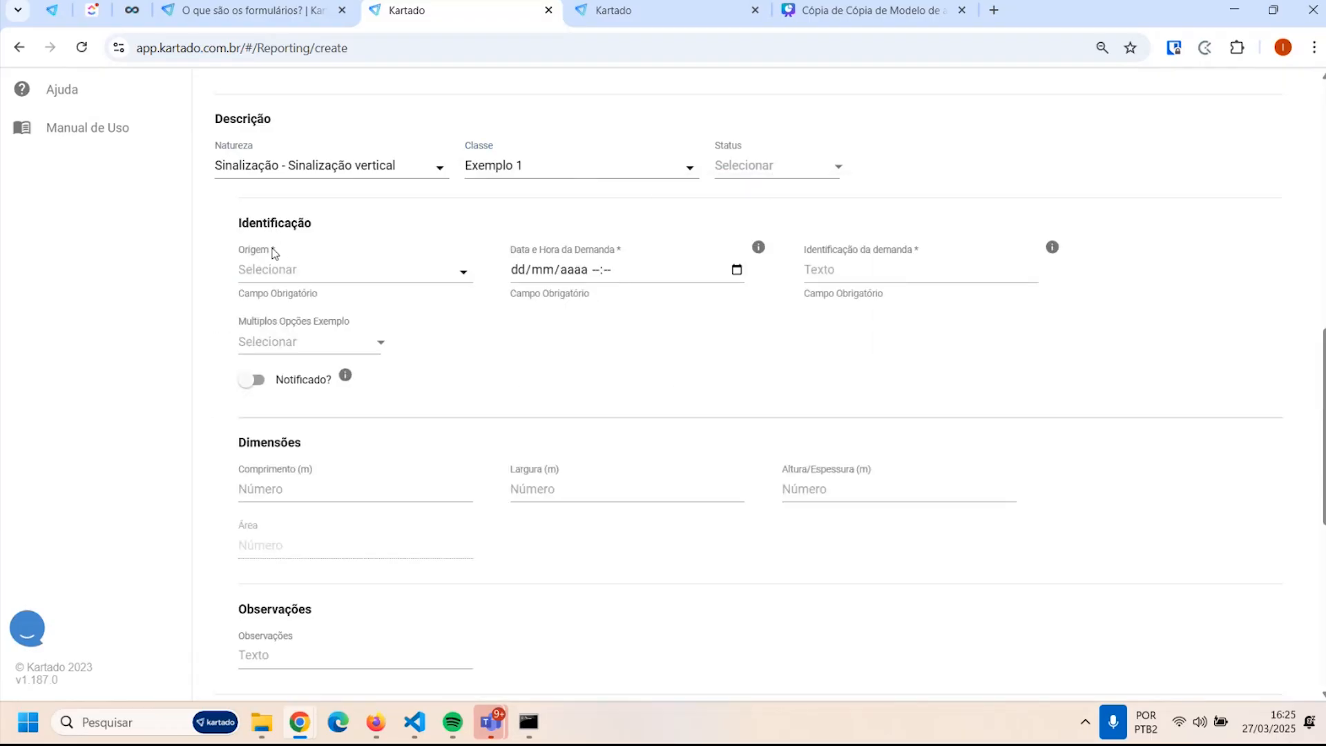
double_click(618, 250)
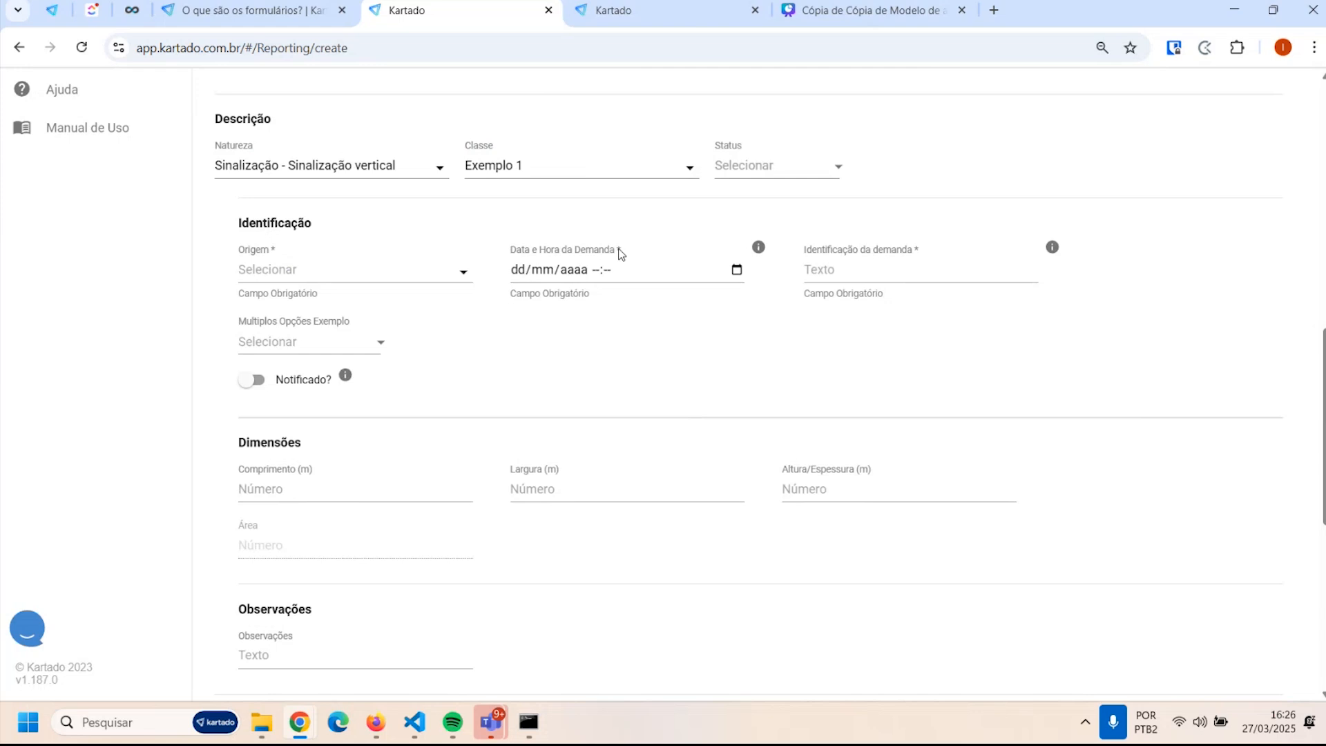
double_click(917, 249)
Choose the test company as Empresa and Equipe Rota do oeste as Equipe for the apontamento
scroll(851, 265, up, 9)
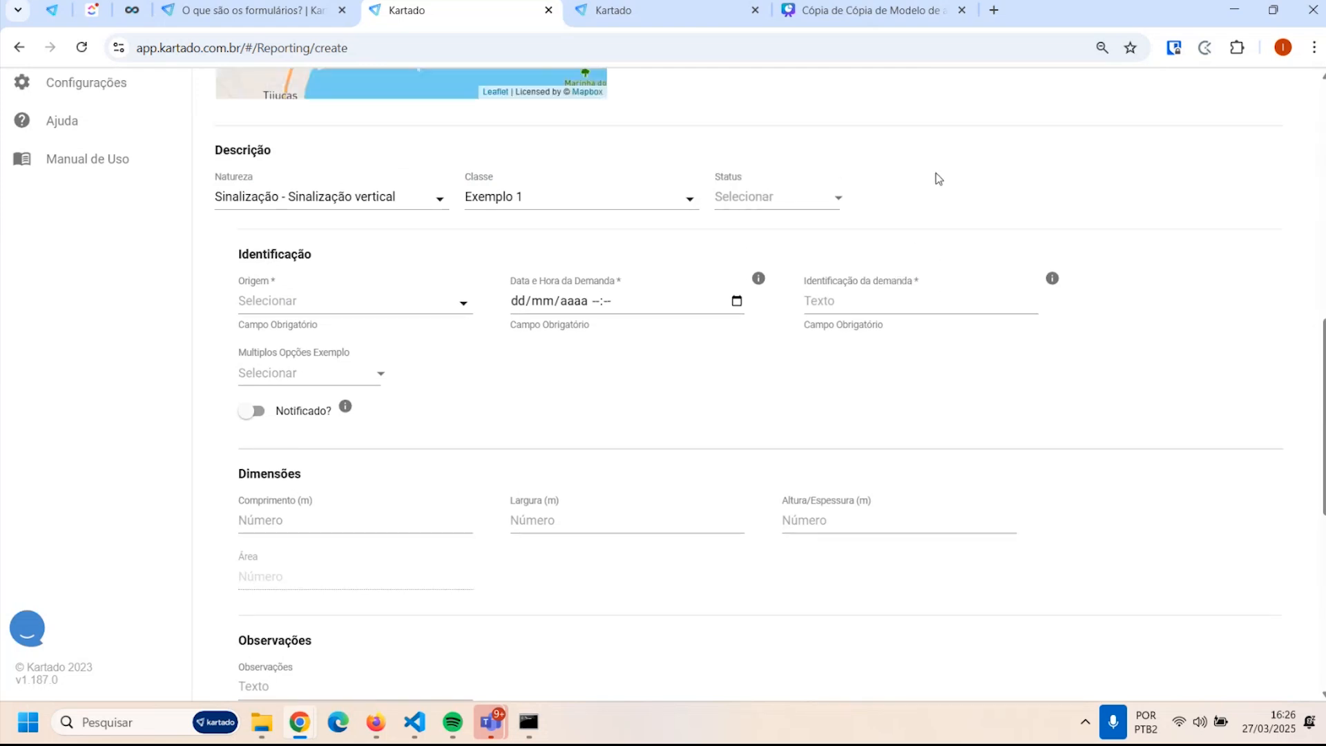
click(440, 196)
click(436, 257)
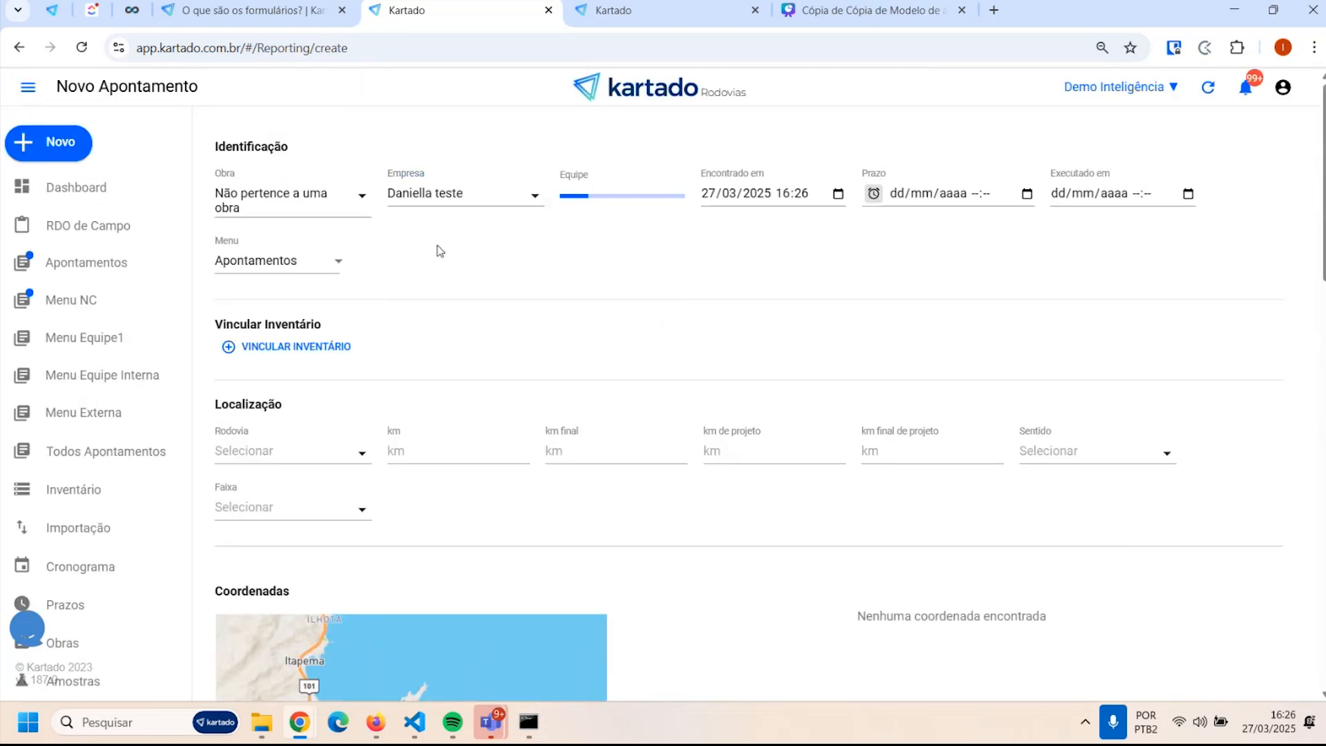
click(617, 195)
click(623, 220)
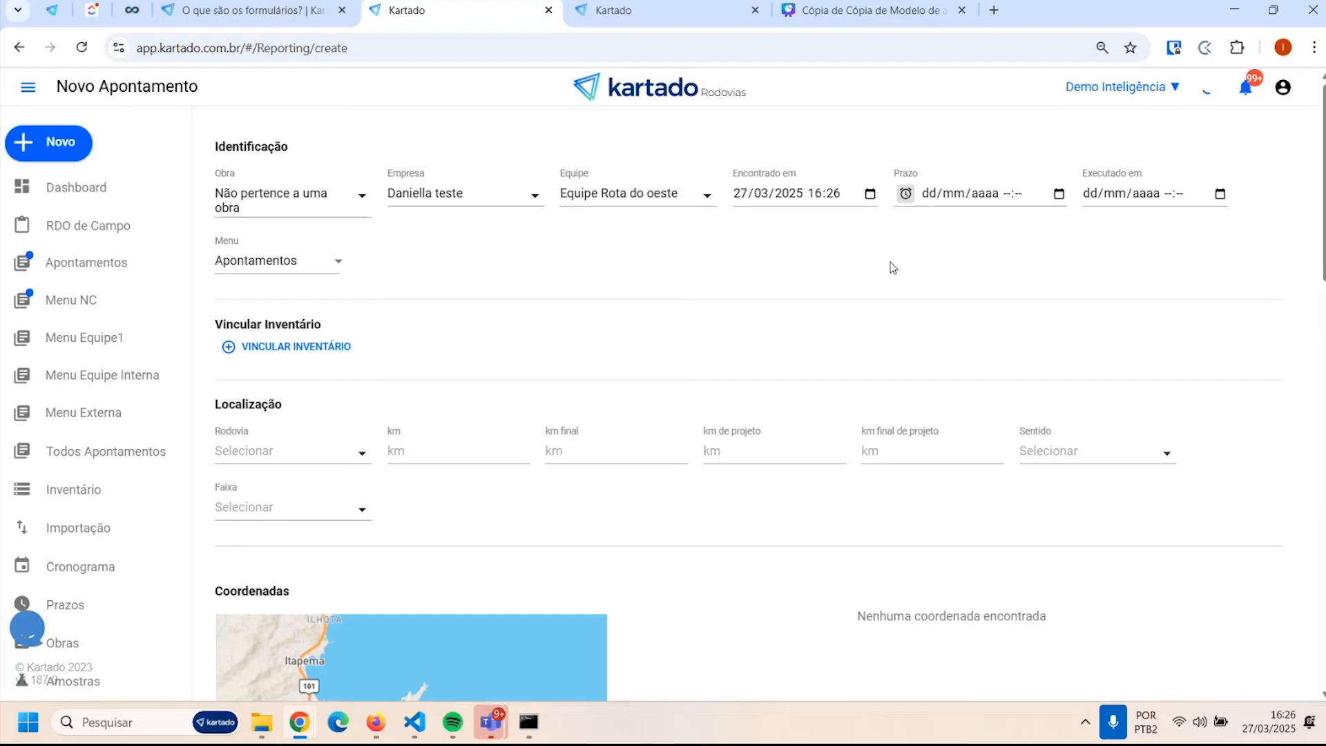
Set the location's Rodovia to 882 SPA 133/062 and its km to 000+000, leaving the other location fields blank
scroll(417, 280, down, 1)
scroll(562, 222, down, 7)
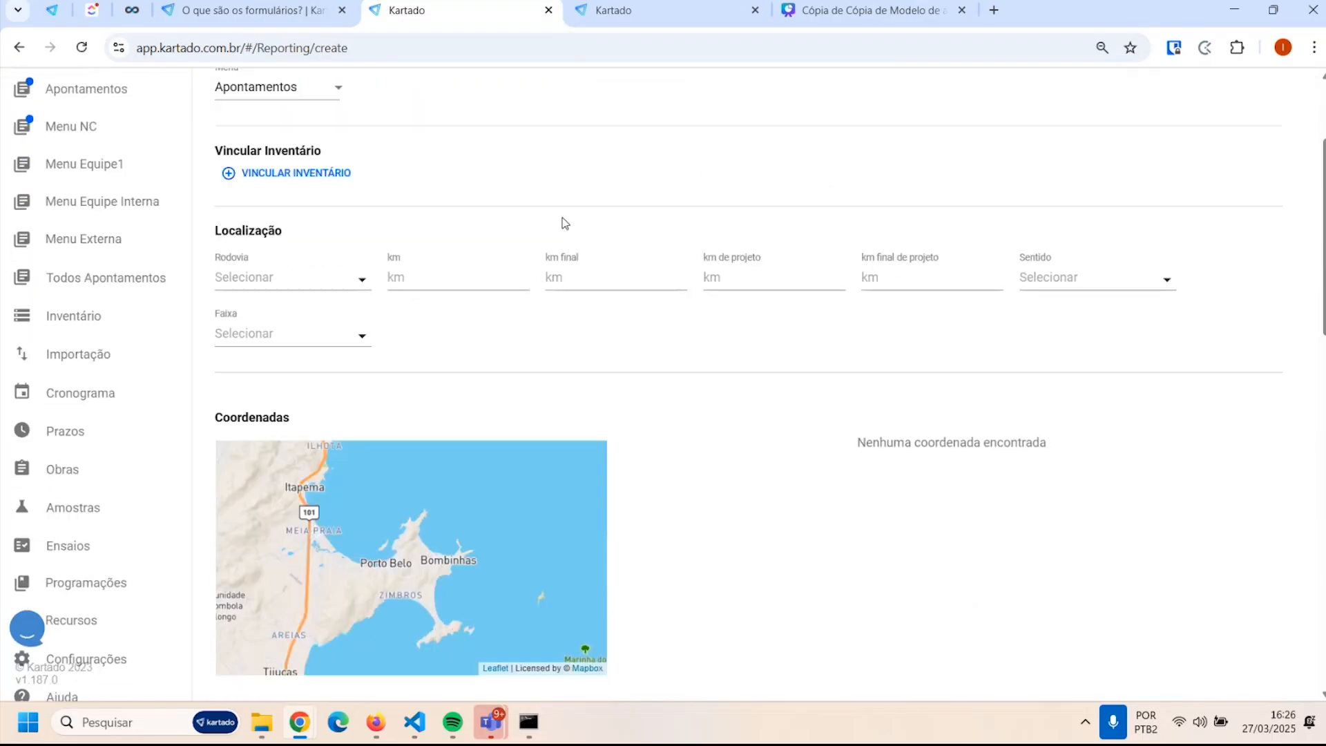
scroll(694, 252, up, 5)
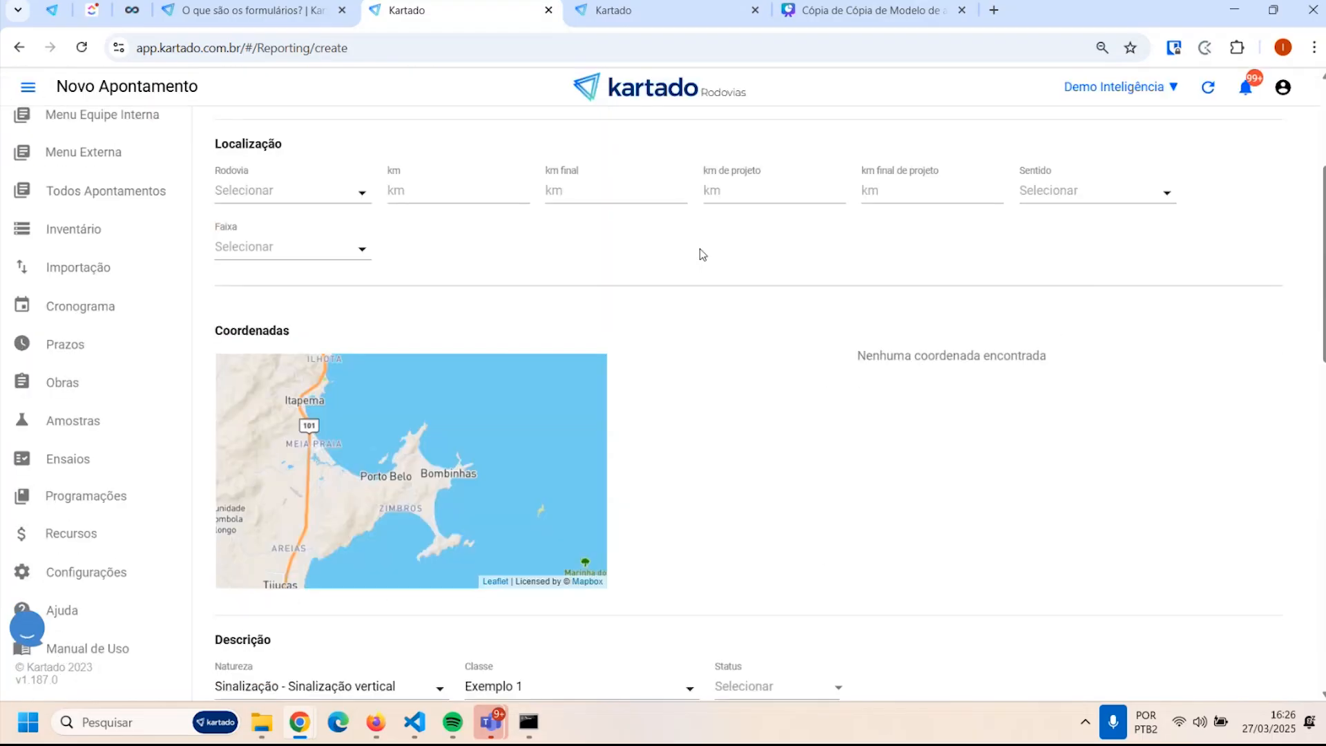
scroll(425, 262, up, 2)
click(257, 370)
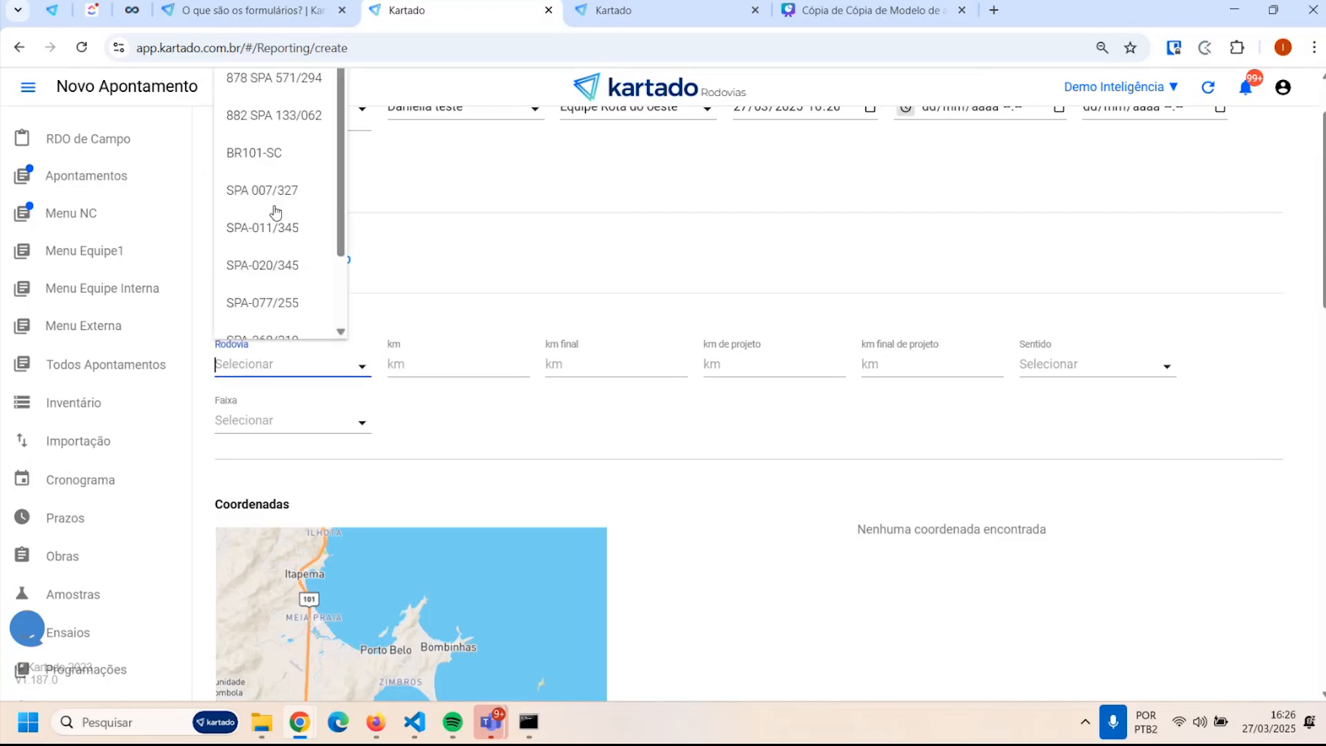
click(269, 114)
click(423, 369)
text(0)
key(Tab)
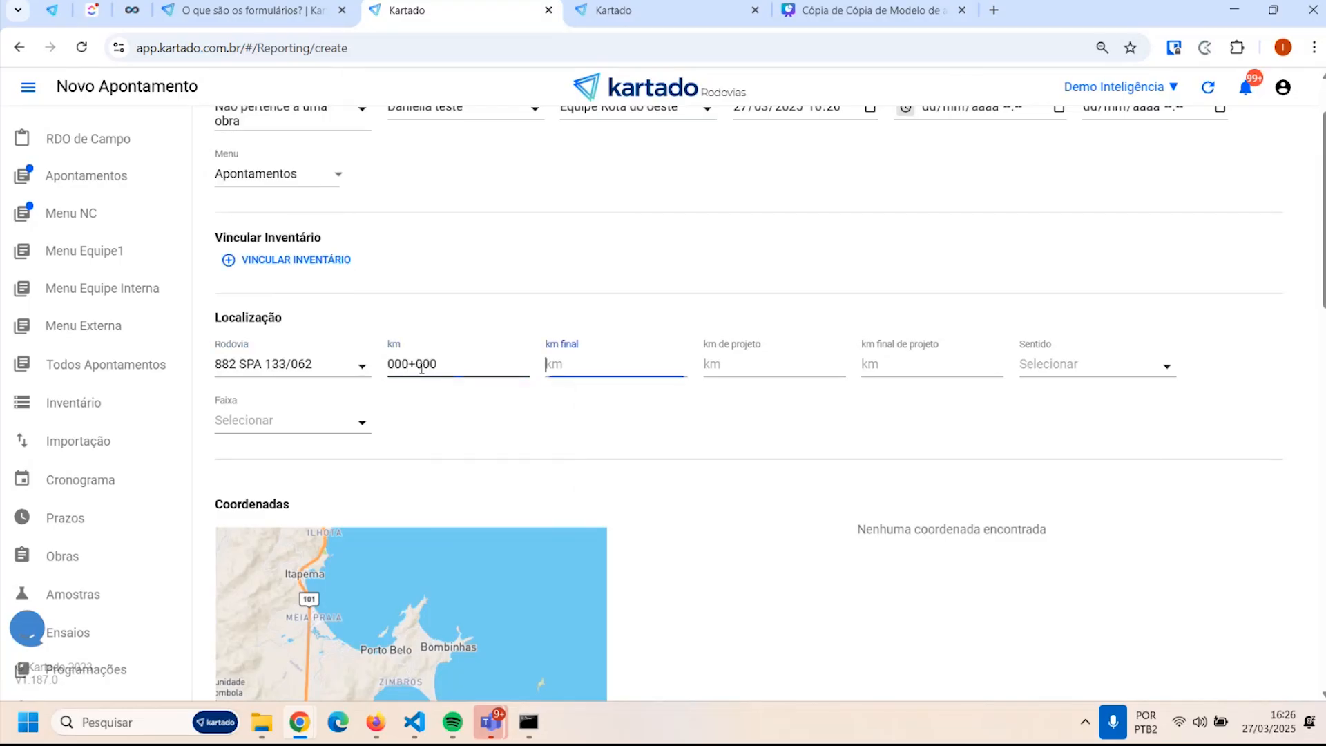
key(Tab)
key(Tab)
key(Tab)
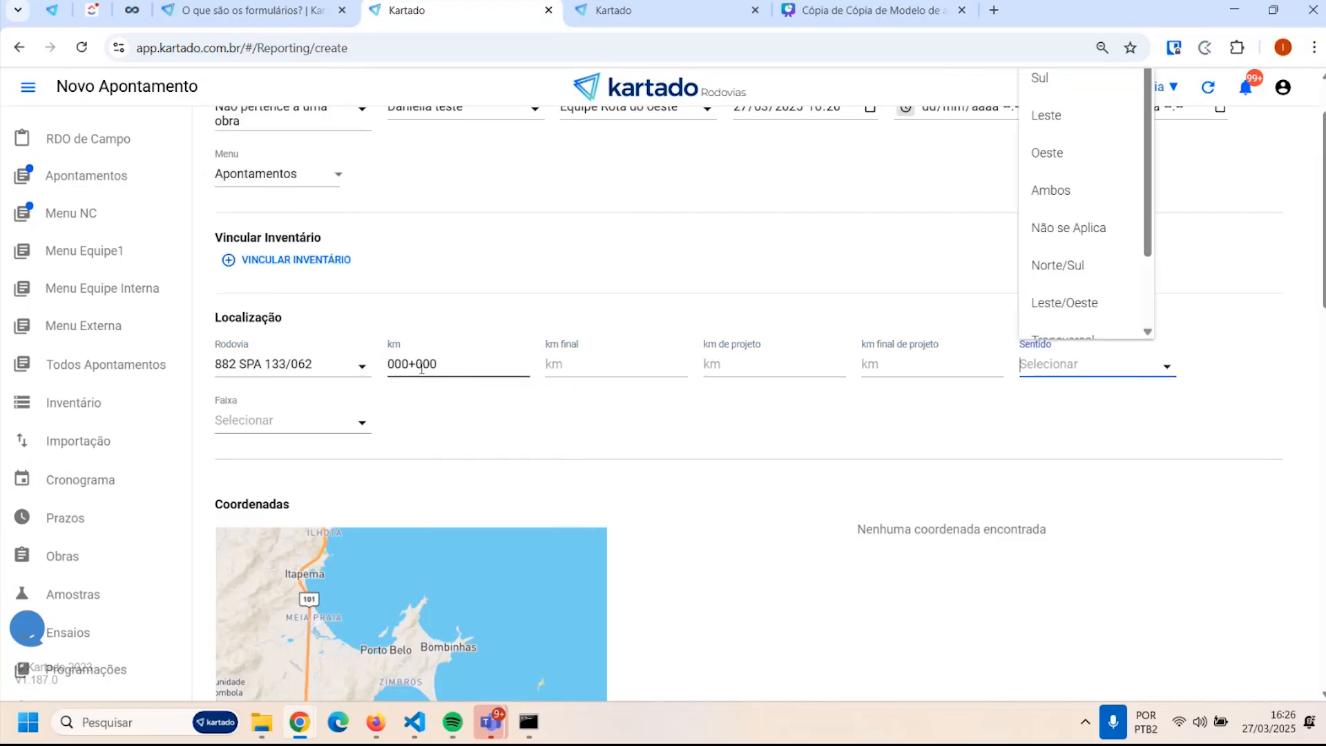
key(Tab)
key(Tab)
Set the apontamento's Status to Identificado
scroll(551, 404, down, 5)
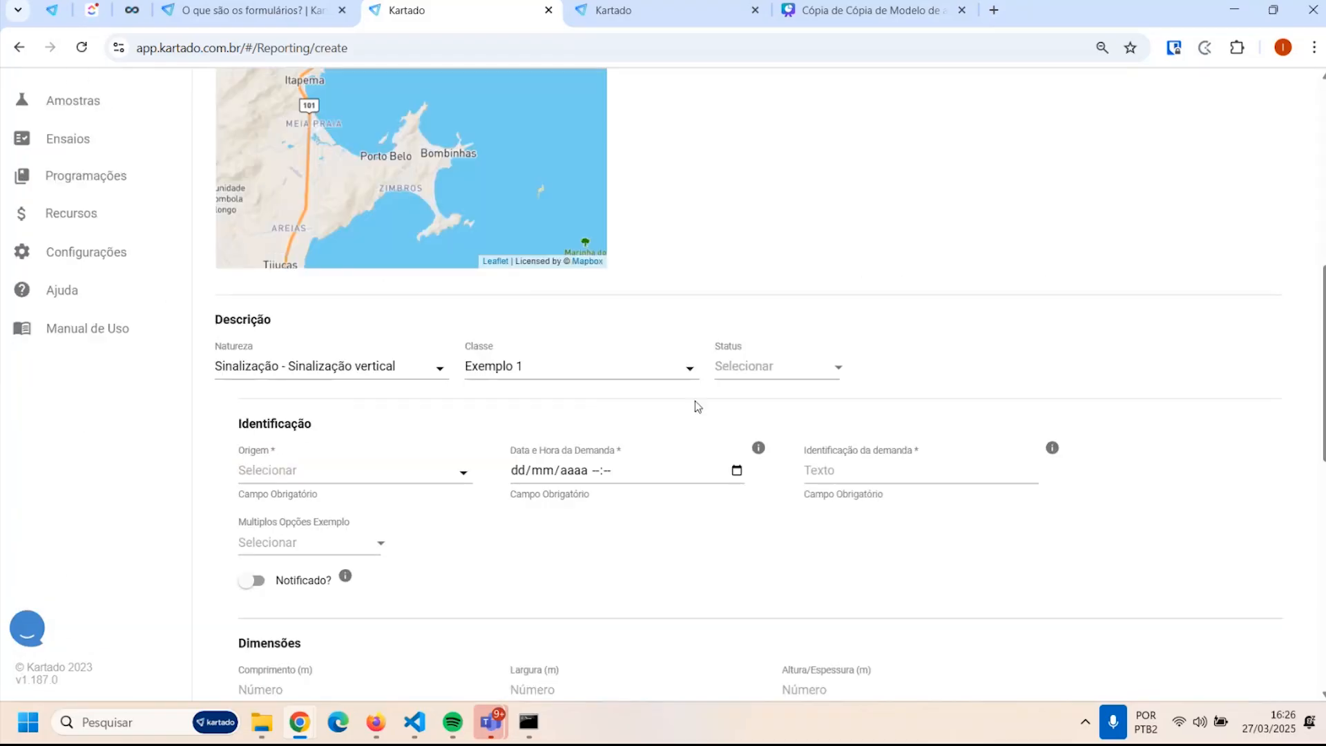
click(757, 367)
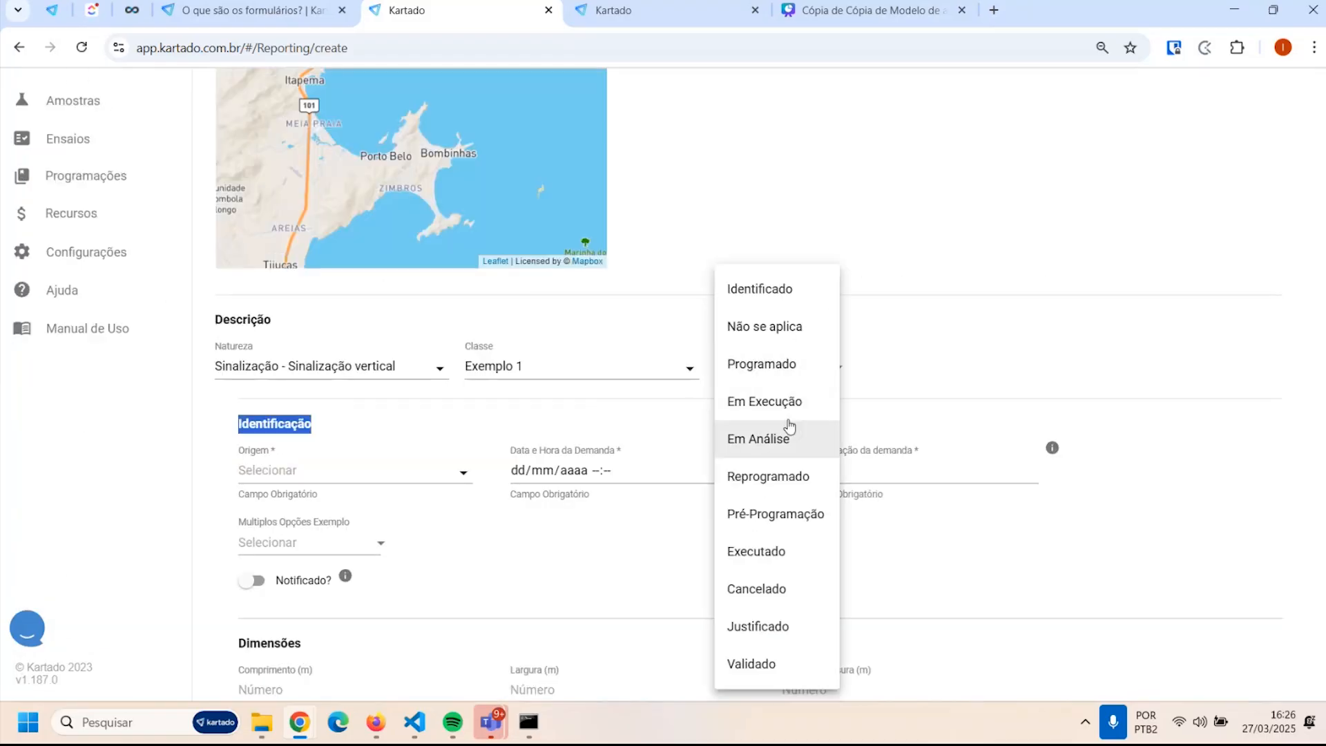
click(760, 289)
click(1109, 362)
Try to create the apontamento with the form's required Identificação fields left empty
scroll(456, 406, down, 3)
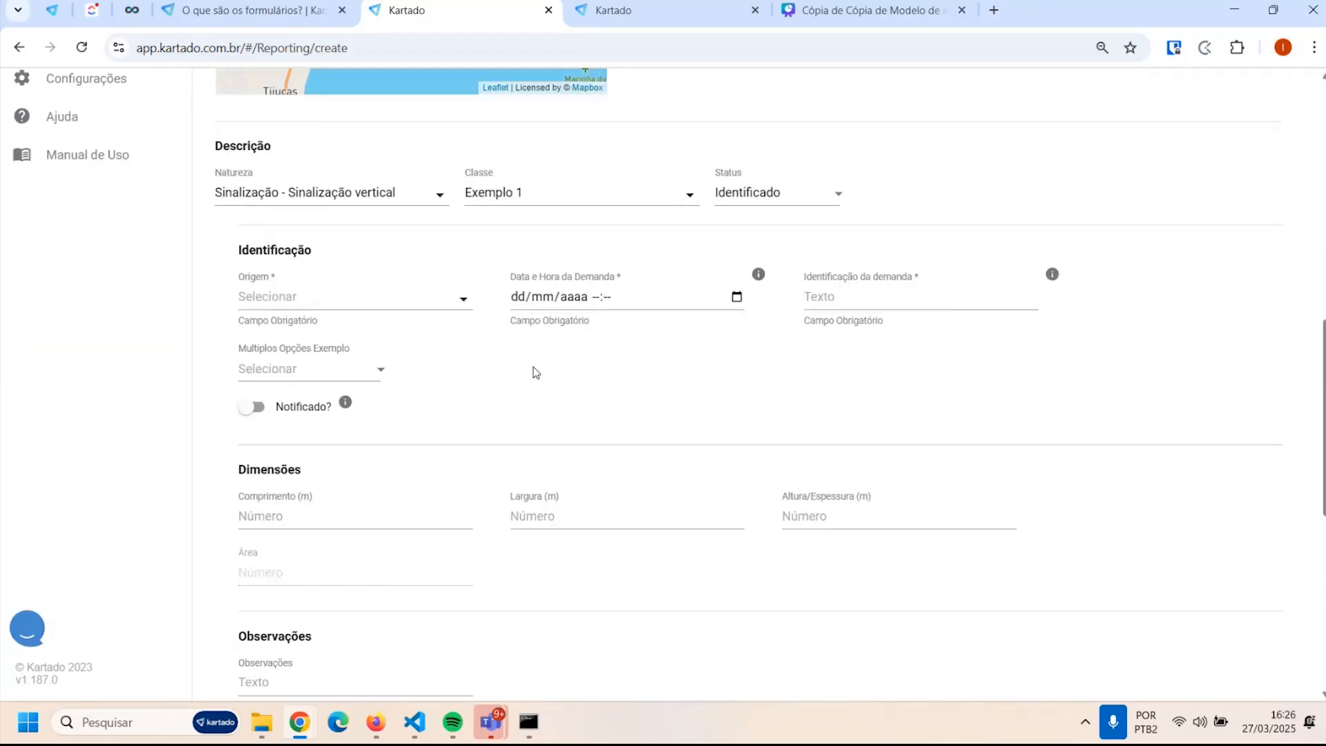
scroll(535, 373, down, 1)
scroll(524, 345, down, 2)
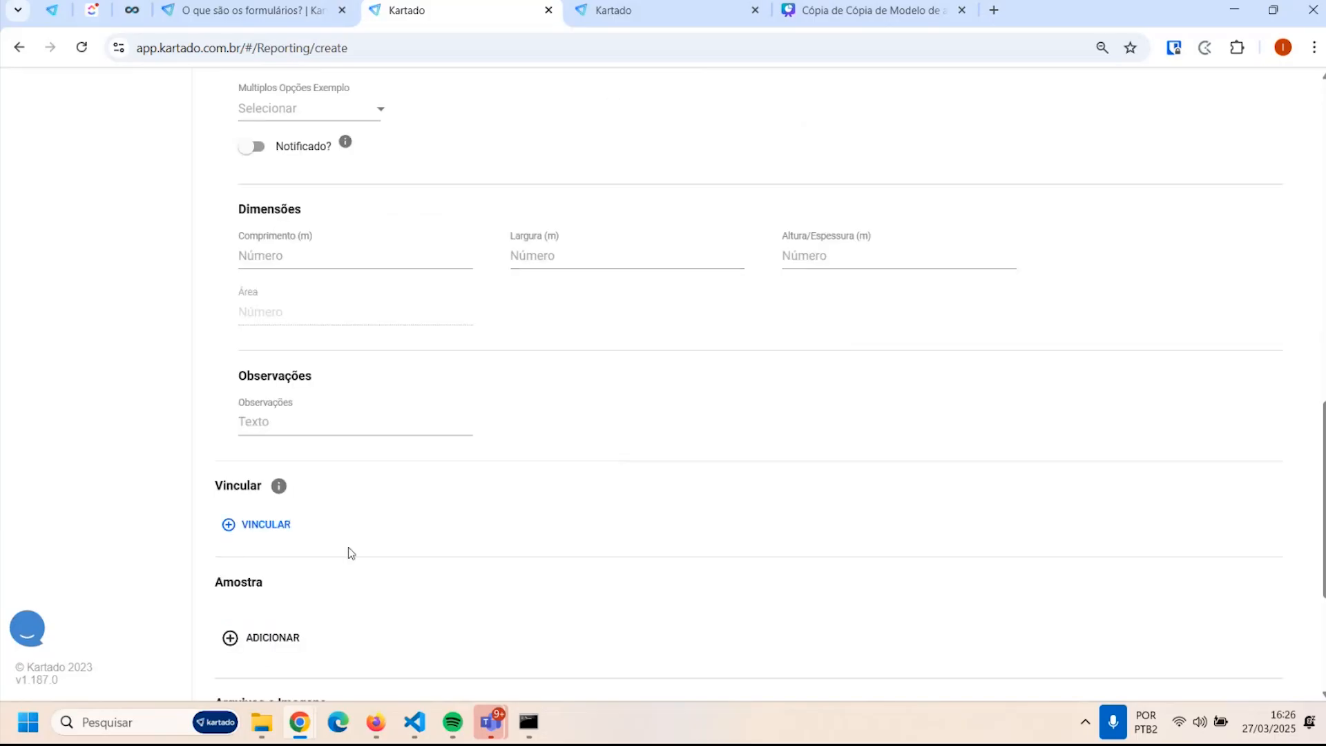
scroll(348, 547, down, 4)
click(296, 657)
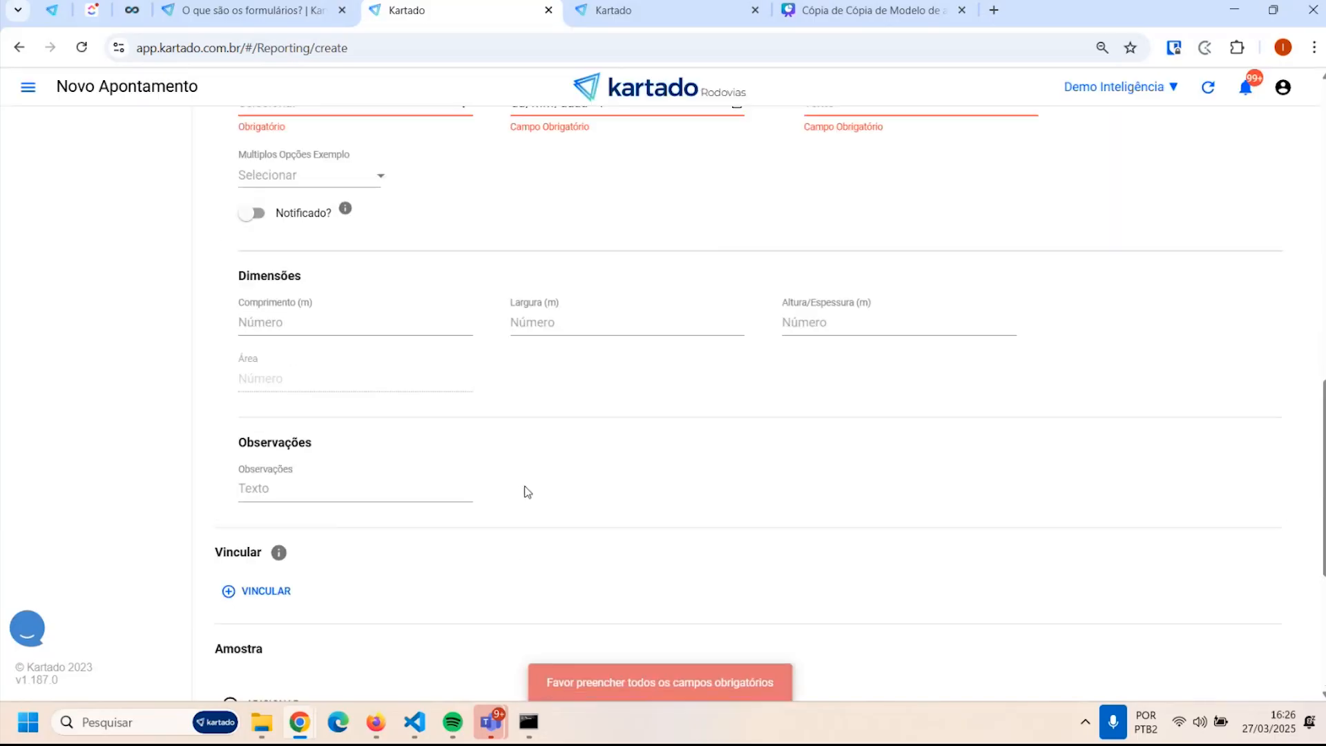
Set the required Origem field in the Identificação section to Interna
drag(256, 264, 302, 260)
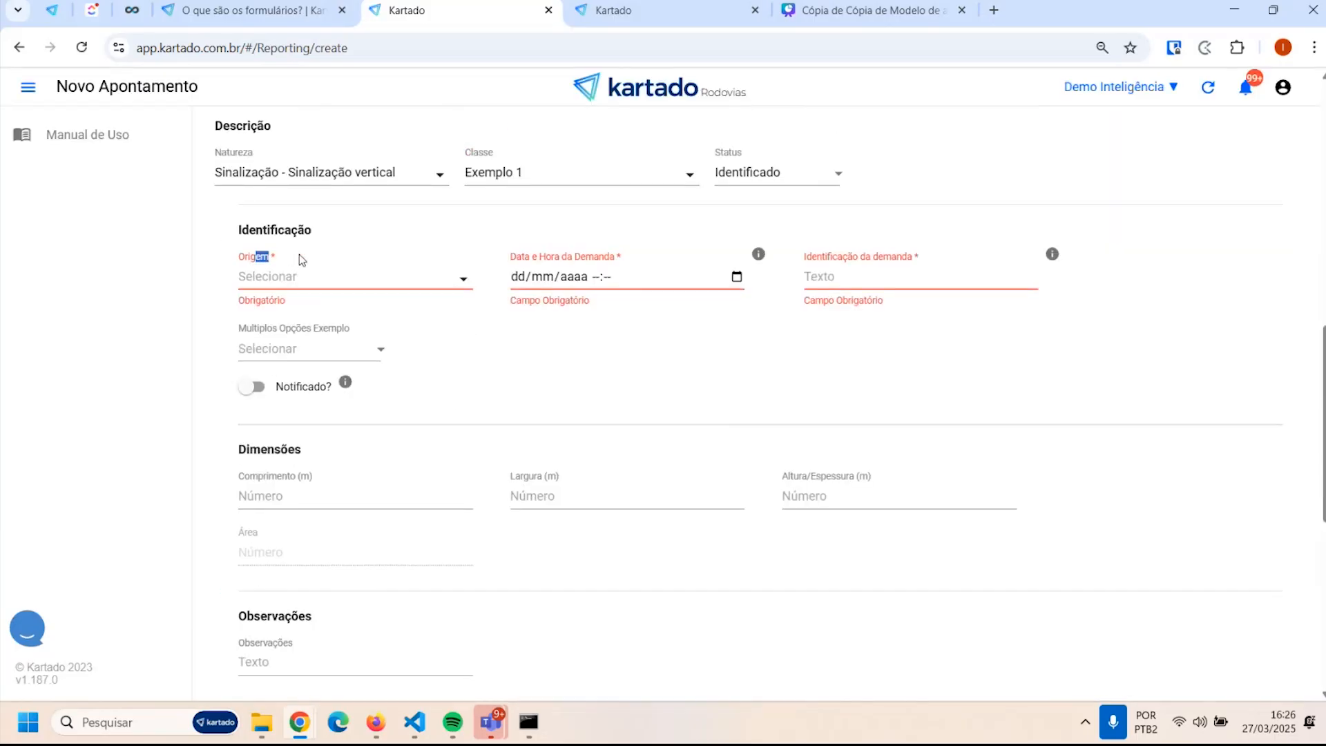
click(340, 277)
click(273, 304)
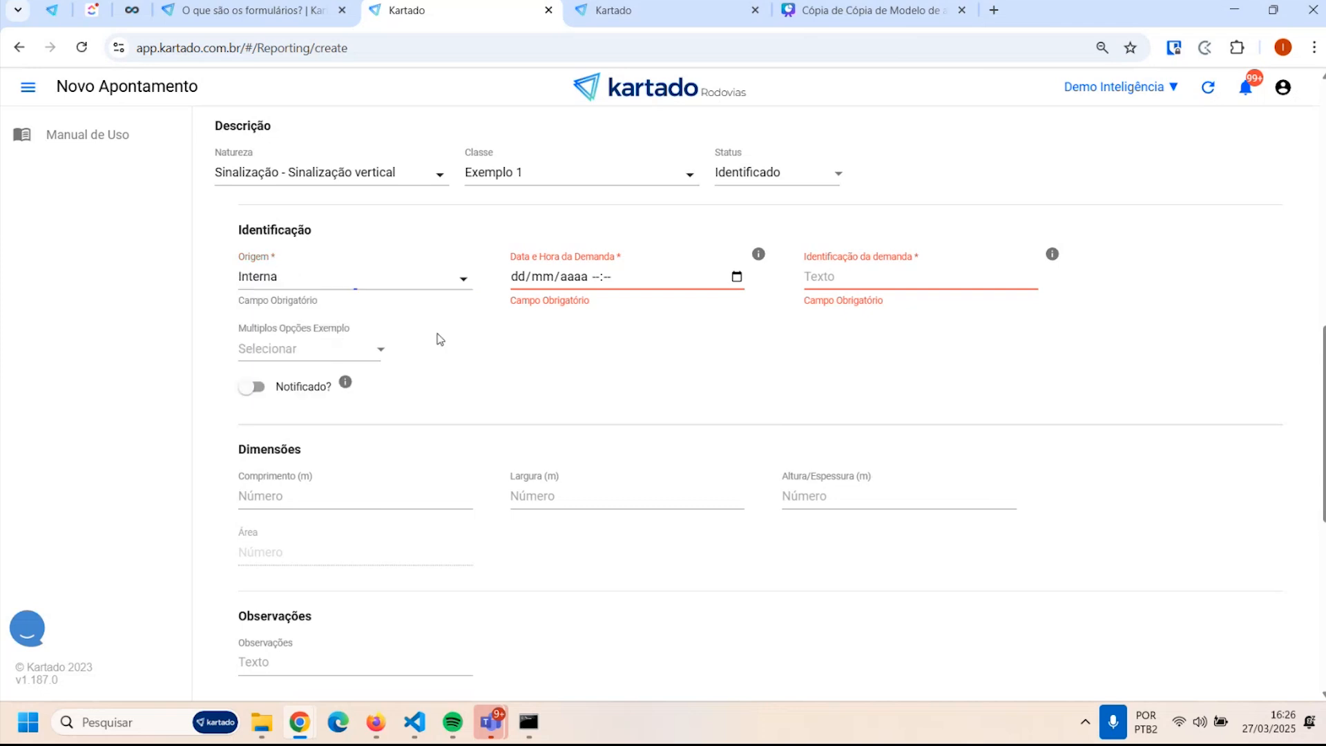
Set Data e Hora da Demanda to 12/03/2025 19:29 and enter the demand's identification number
click(736, 277)
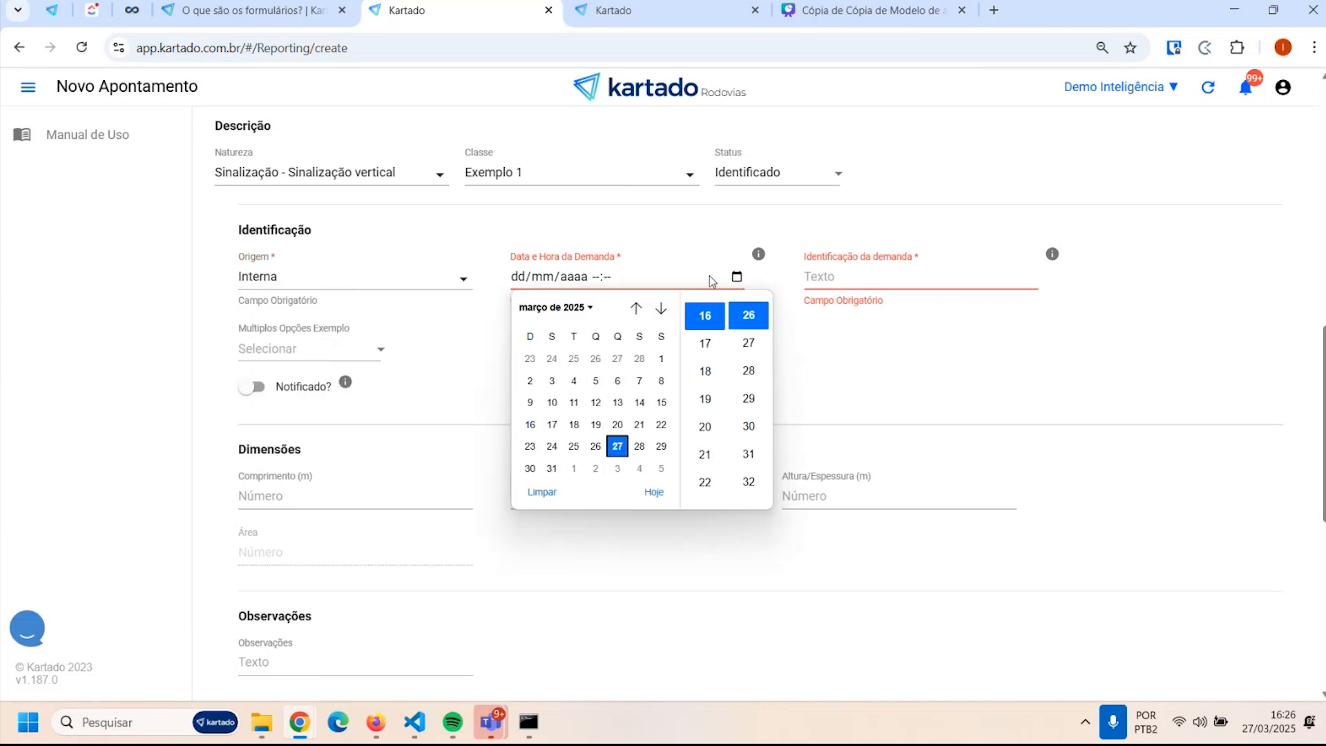
click(595, 403)
click(705, 397)
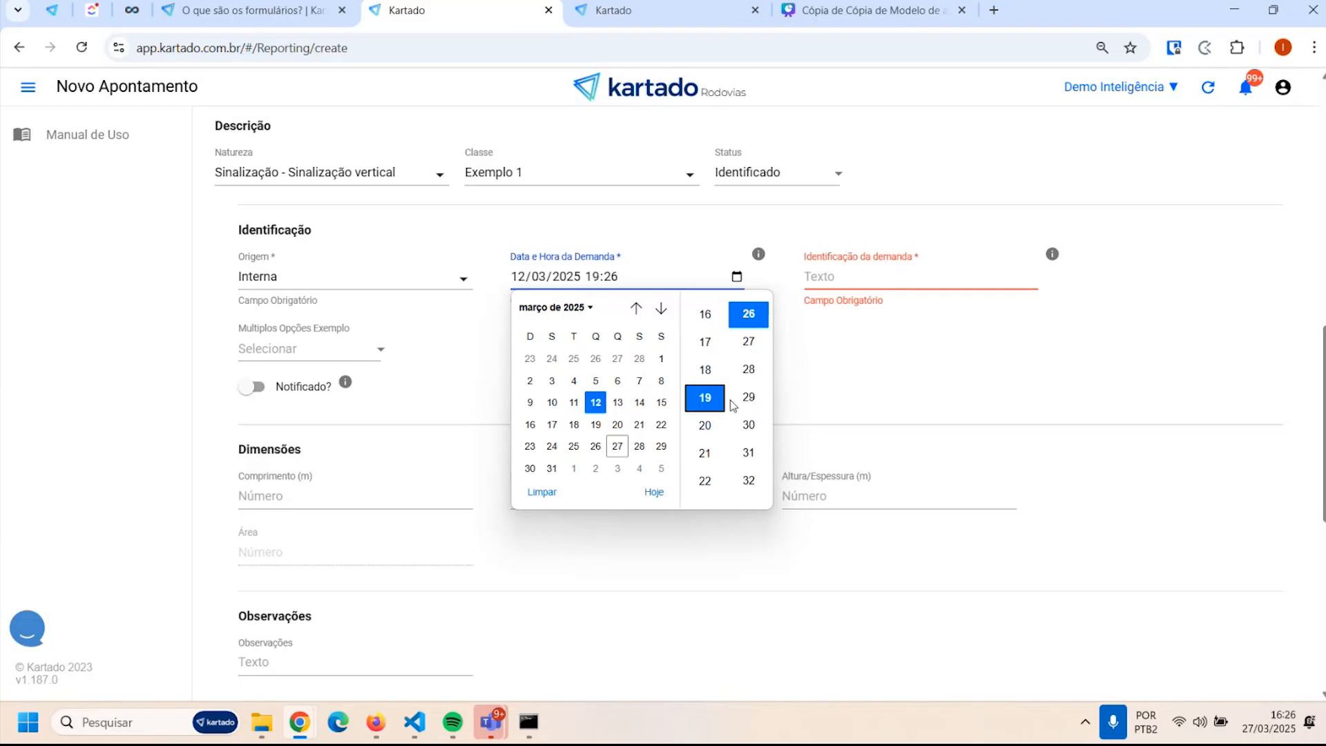
click(749, 397)
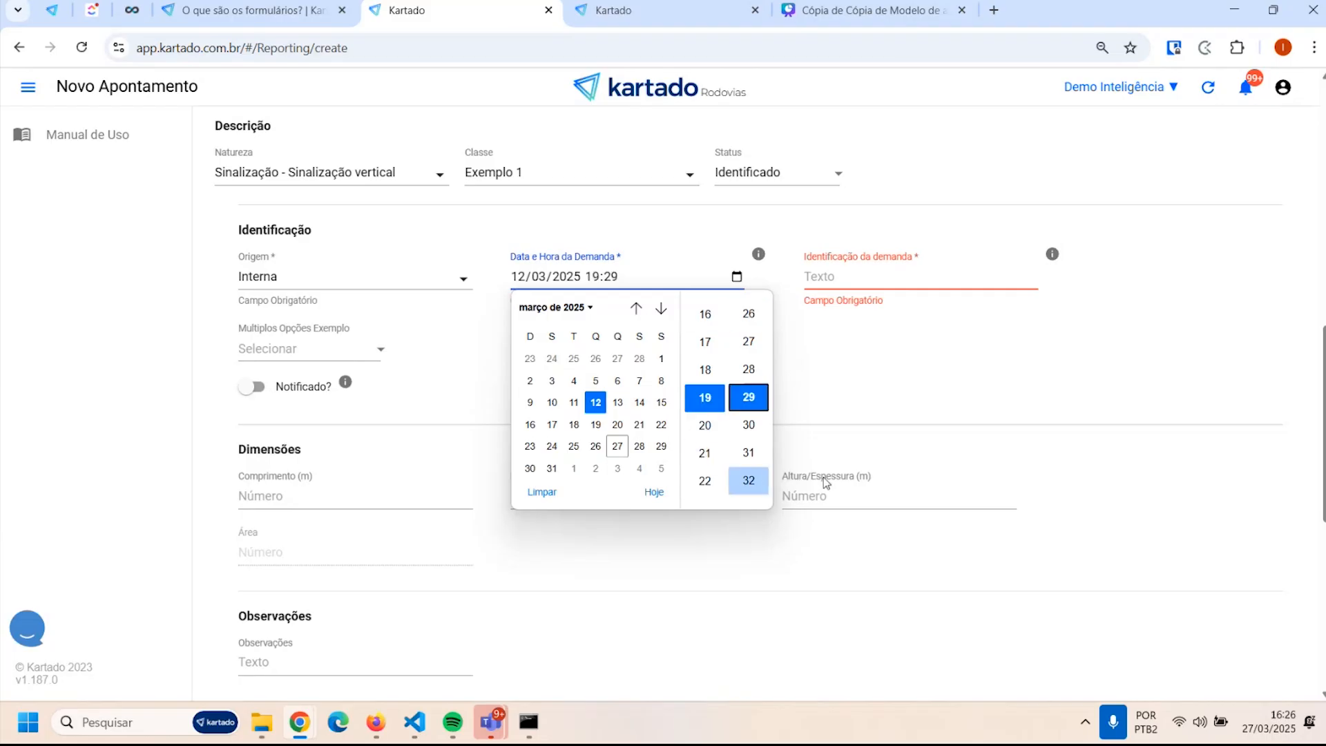
click(886, 425)
click(872, 281)
text(12456789)
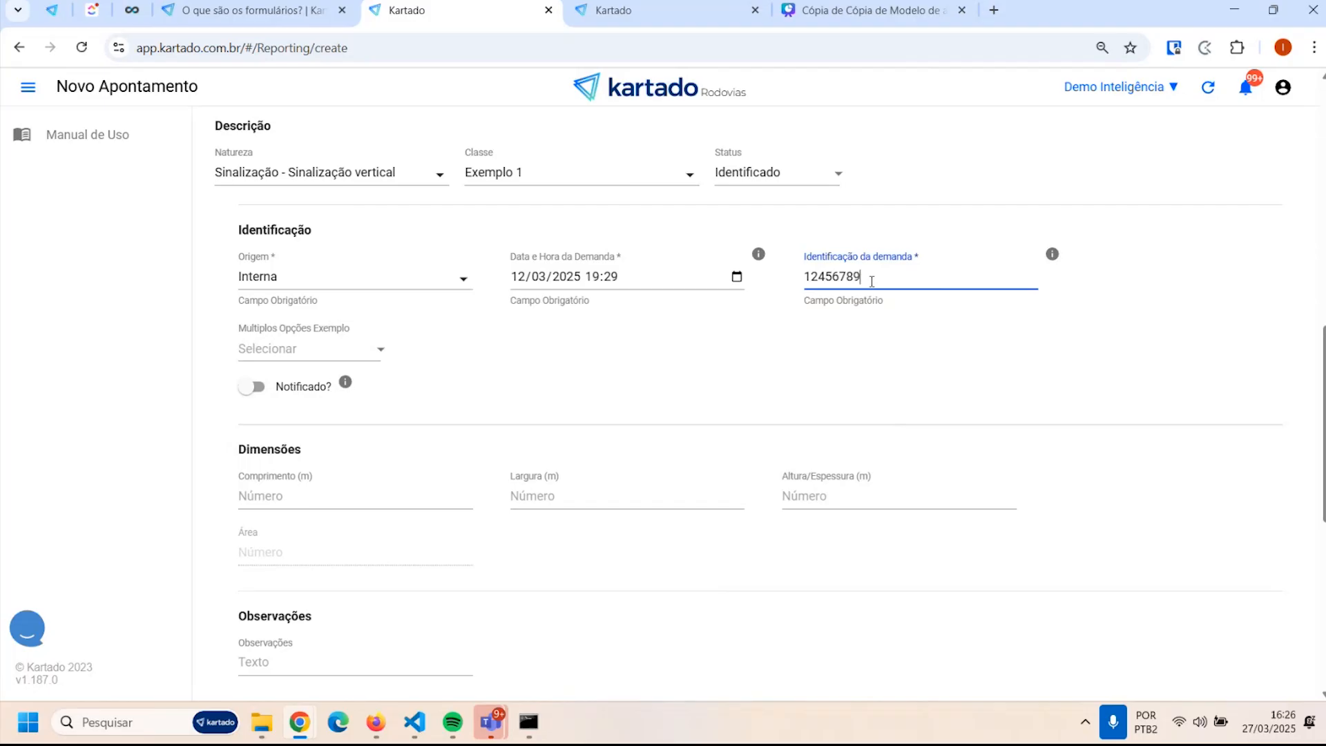
Select Exemplo 1 and Exemplo 2 in Multiplos Opções Exemplo, then enable Notificado? and view its context hint
click(311, 349)
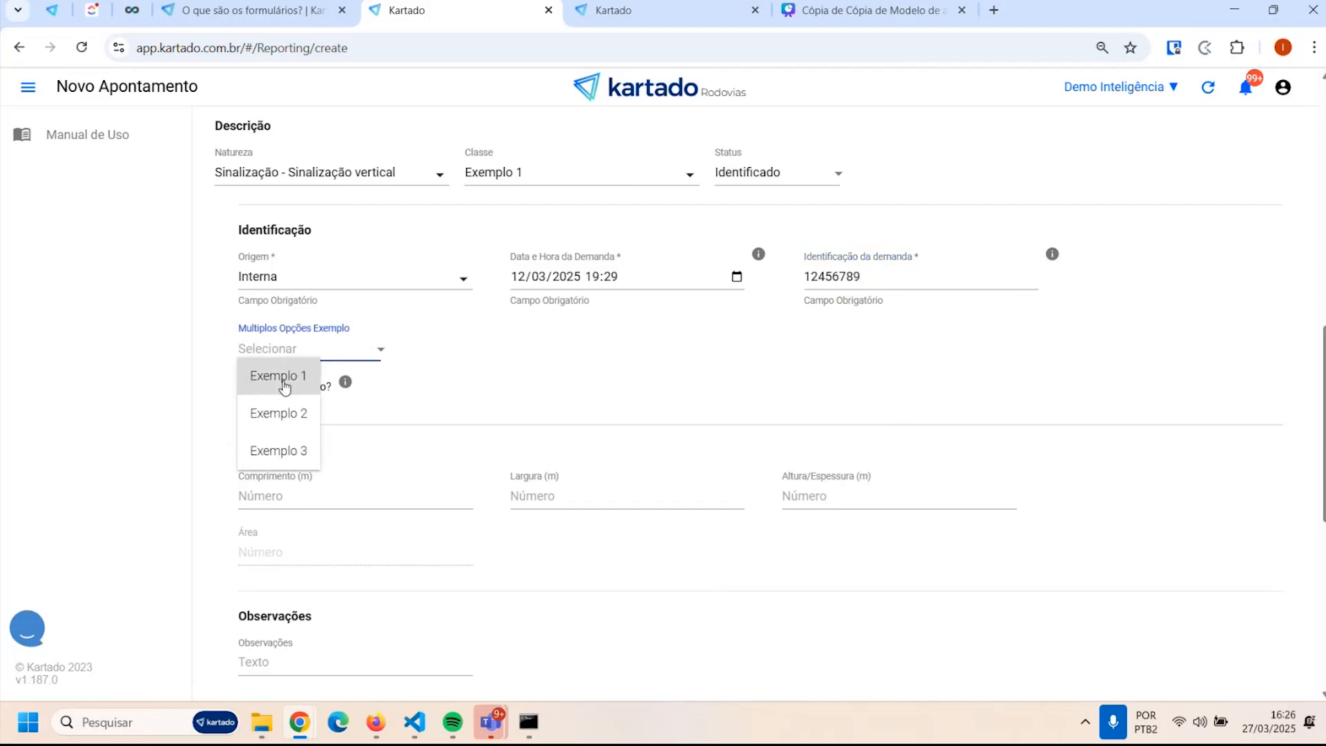
click(294, 376)
click(291, 352)
click(361, 378)
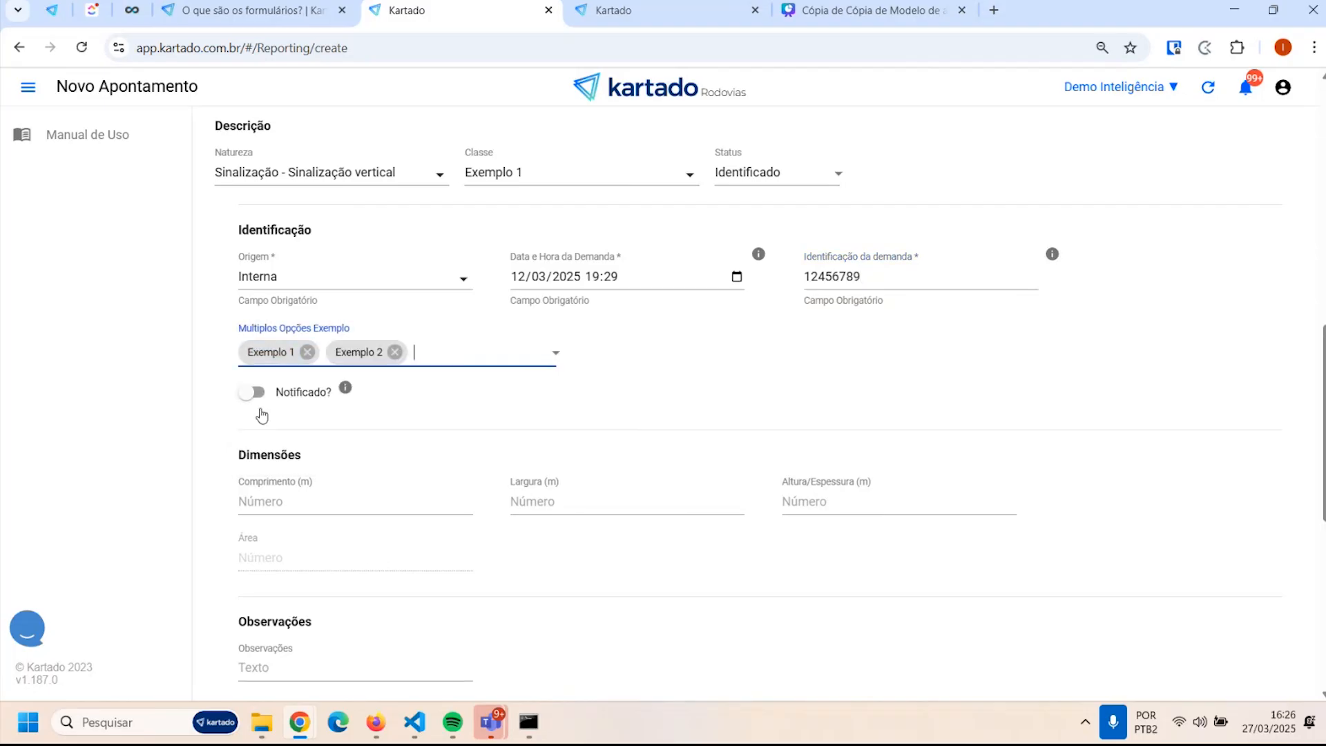
click(253, 392)
mouse_move(345, 389)
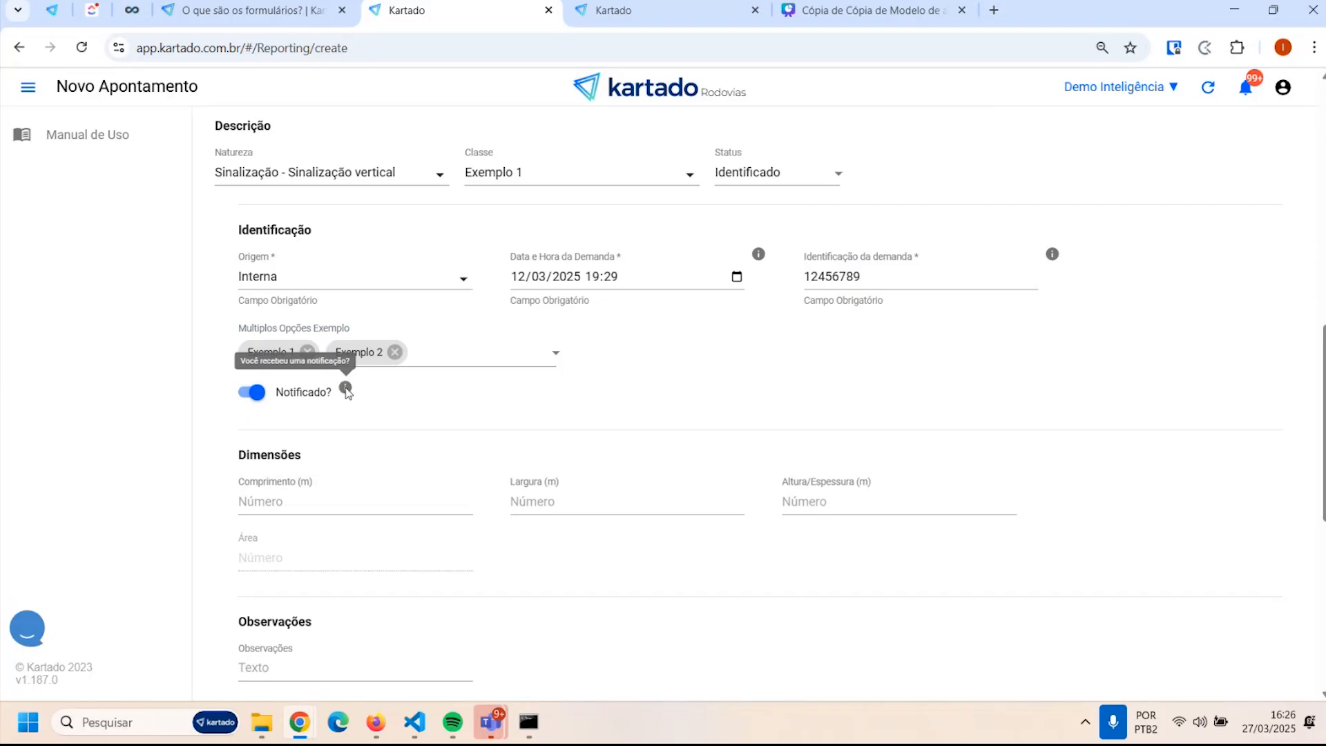
Enter the dimensions: Comprimento 1 m, Largura 2 m and Altura/Espessura 3 m
scroll(331, 456, down, 1)
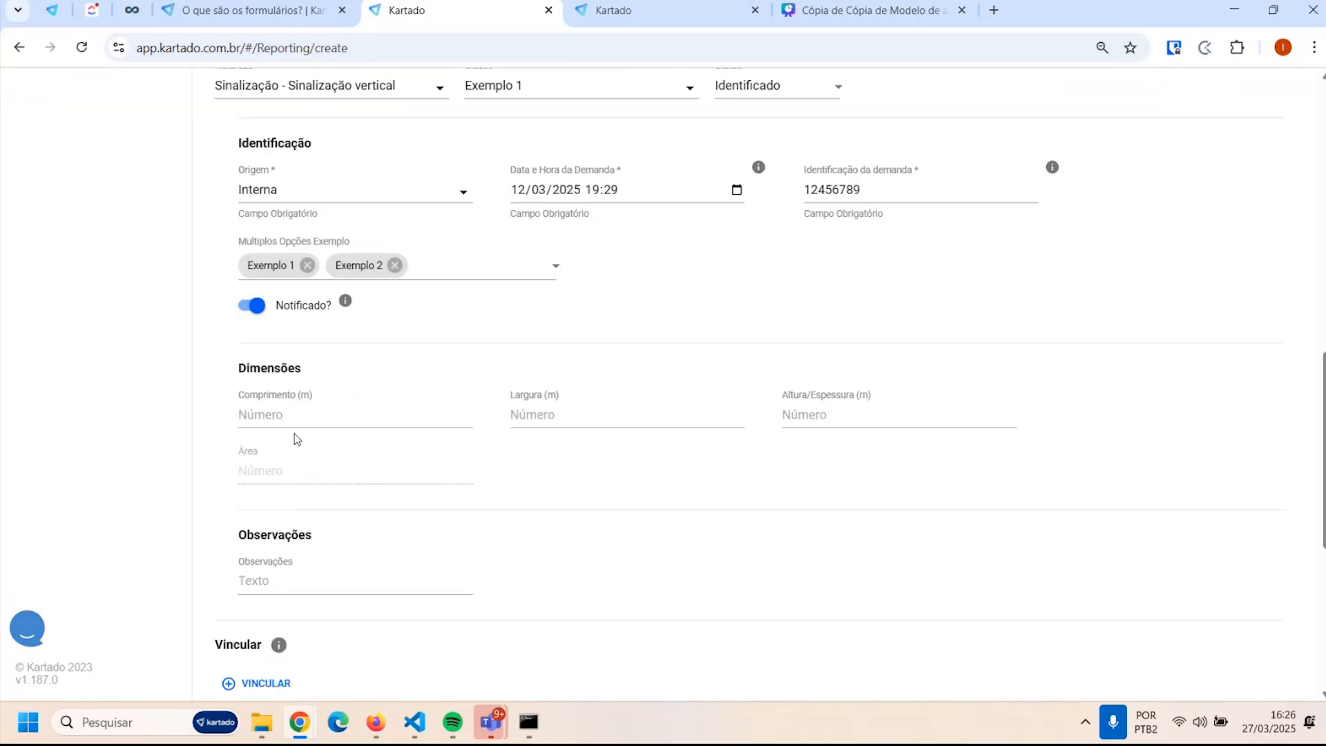
click(295, 428)
text(1)
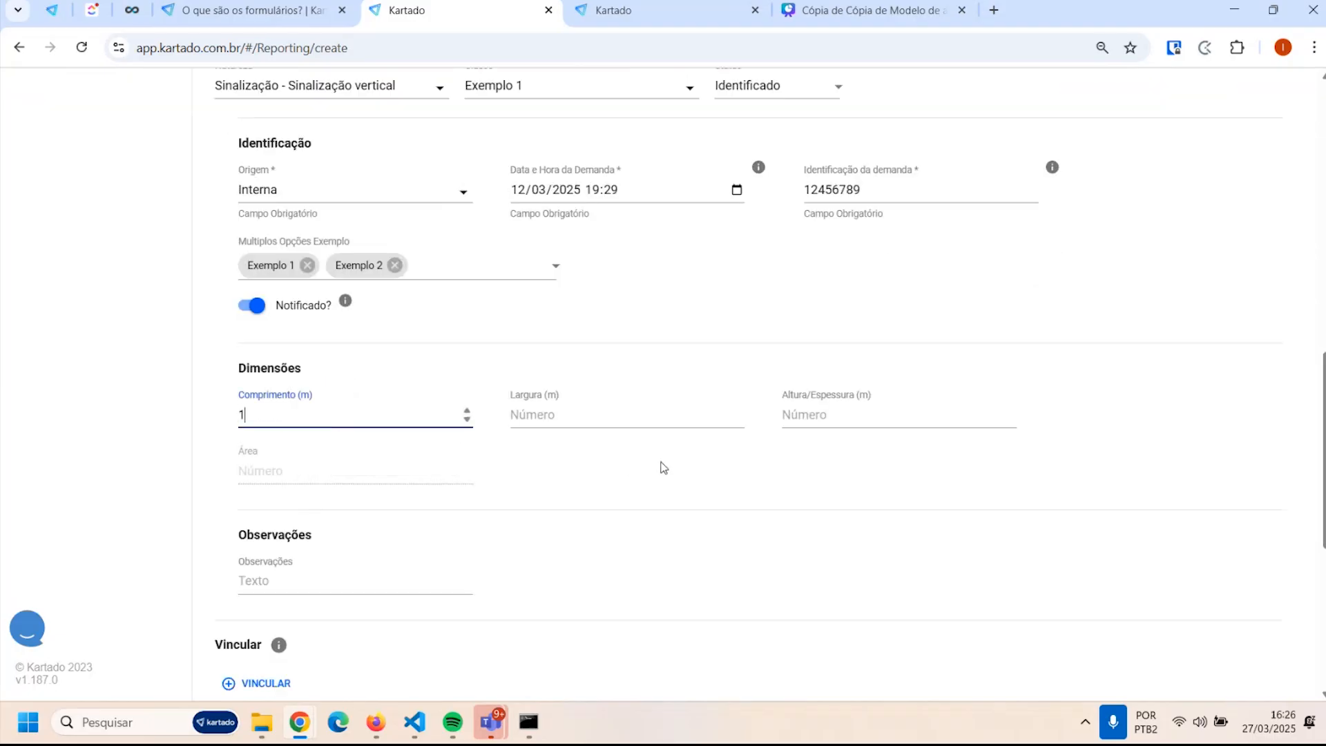
key(Tab)
text(2)
key(Tab)
text(3)
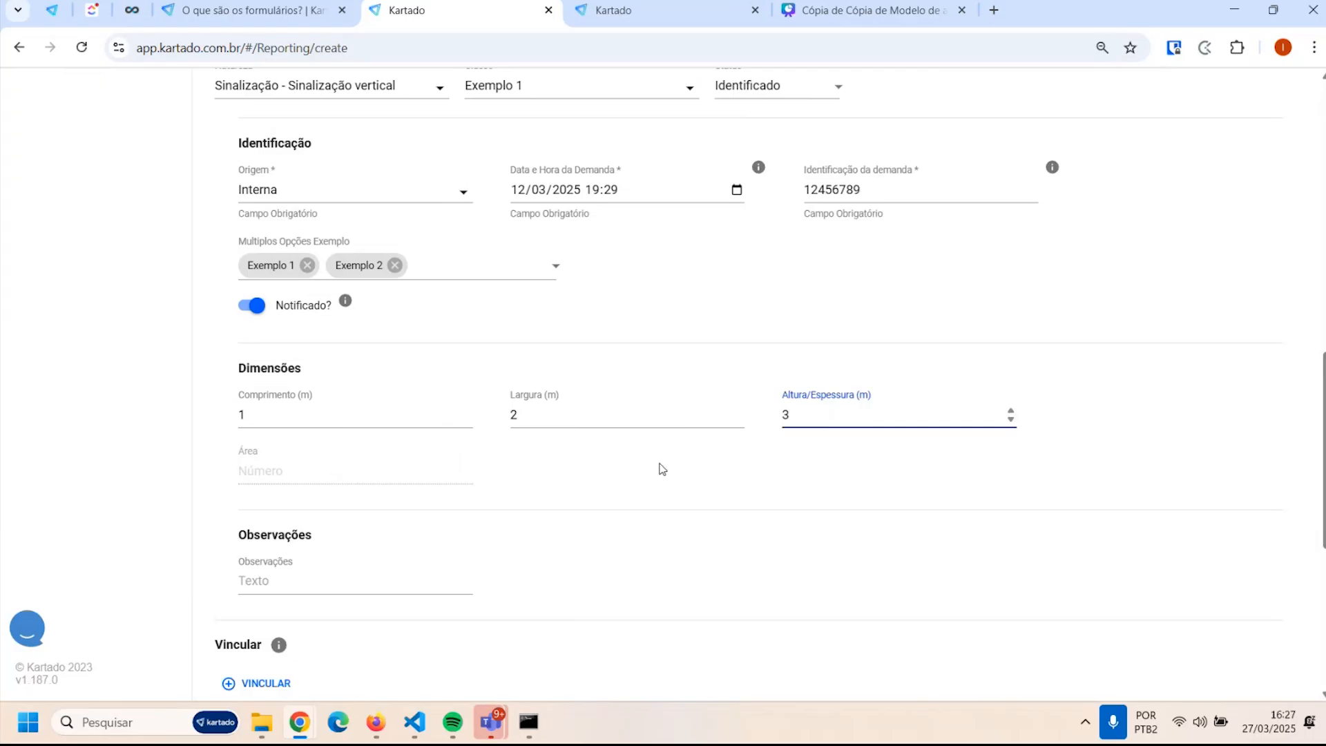
click(661, 469)
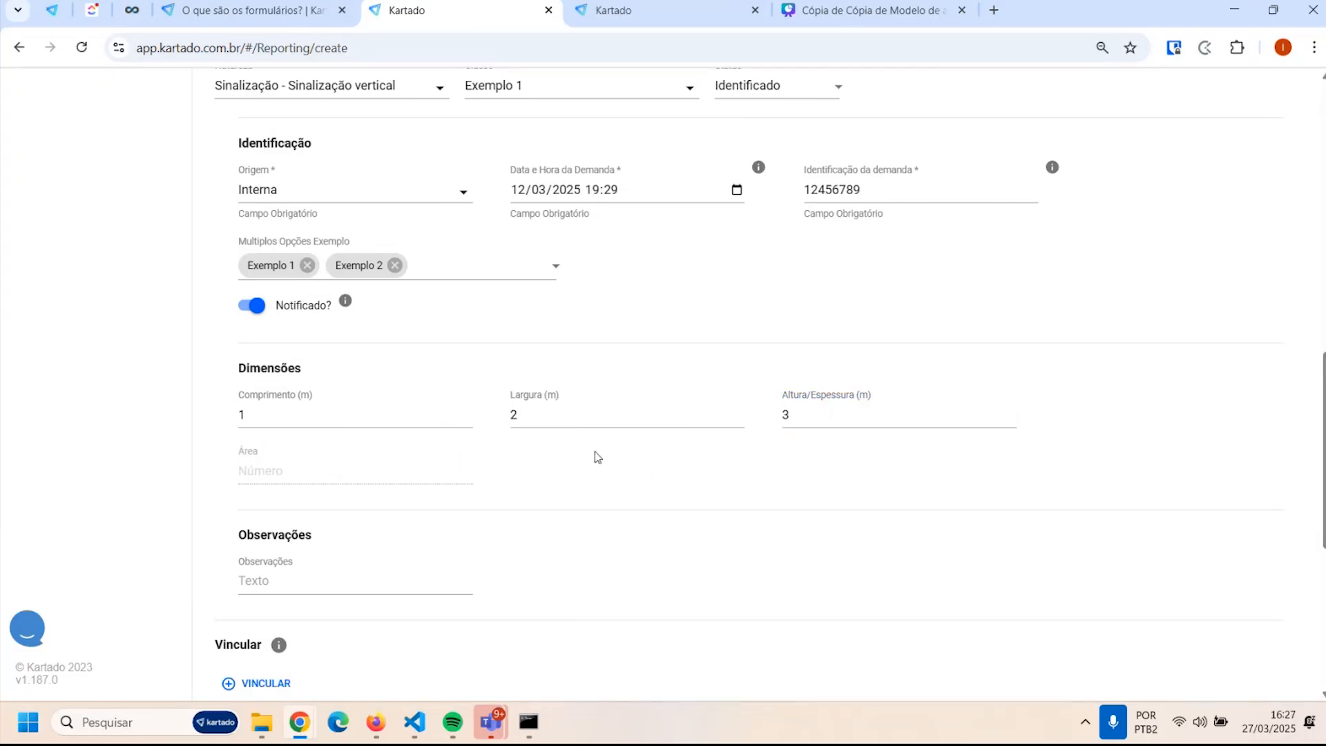
Enter "teste observação" in the Observações field
scroll(548, 443, down, 1)
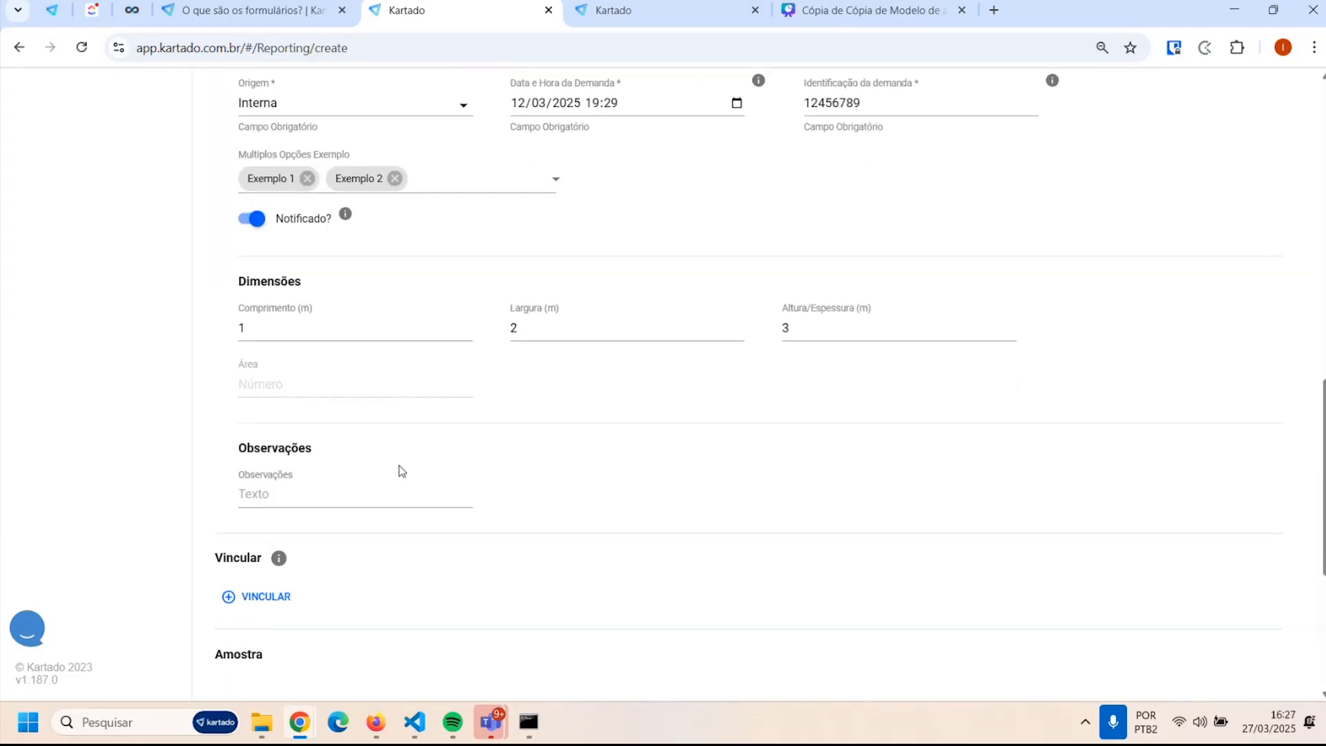
click(283, 494)
text(teste )
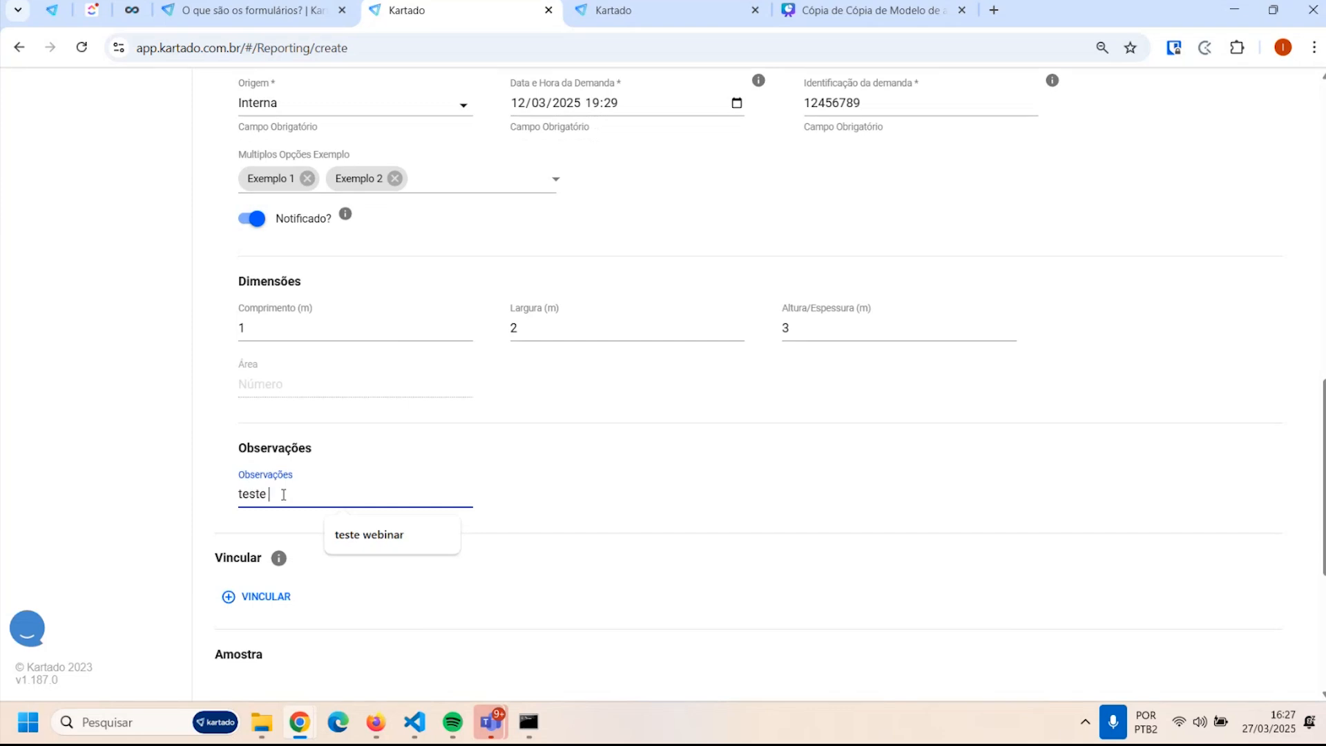
text(obse)
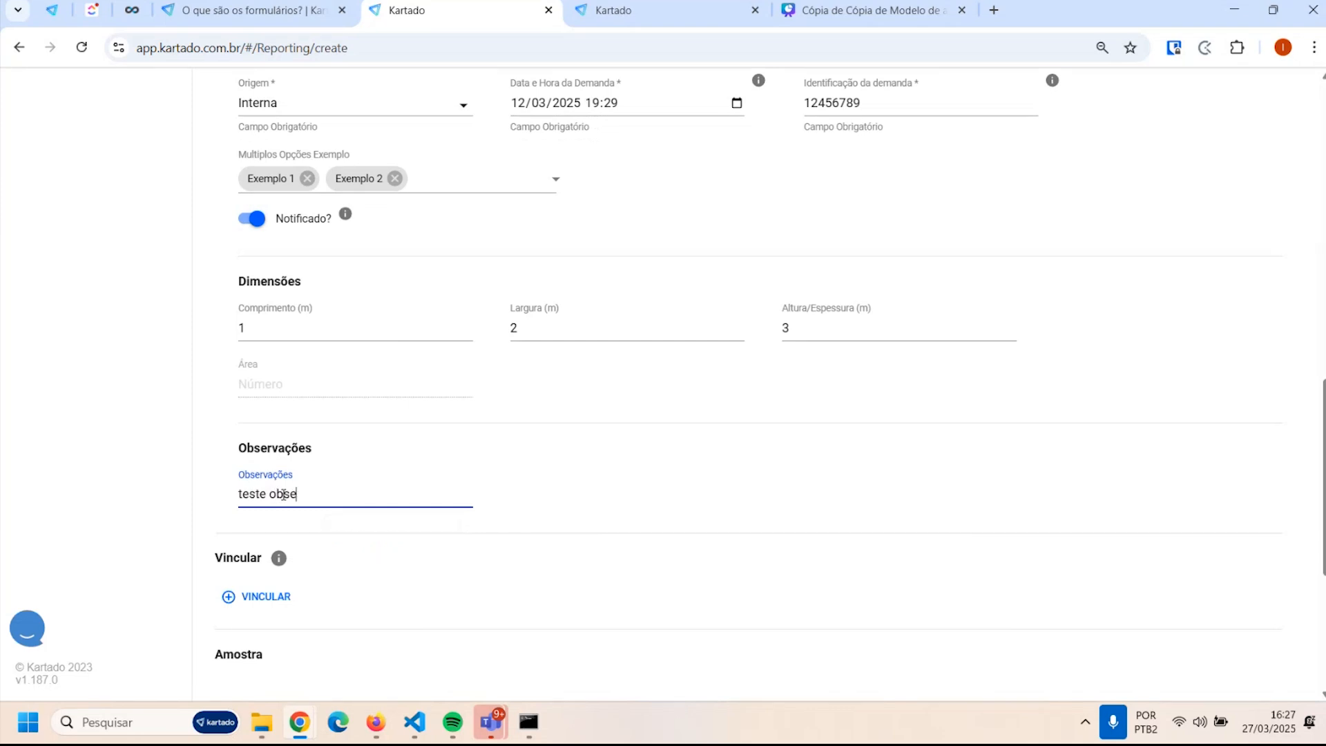
text(rvação)
scroll(453, 458, down, 5)
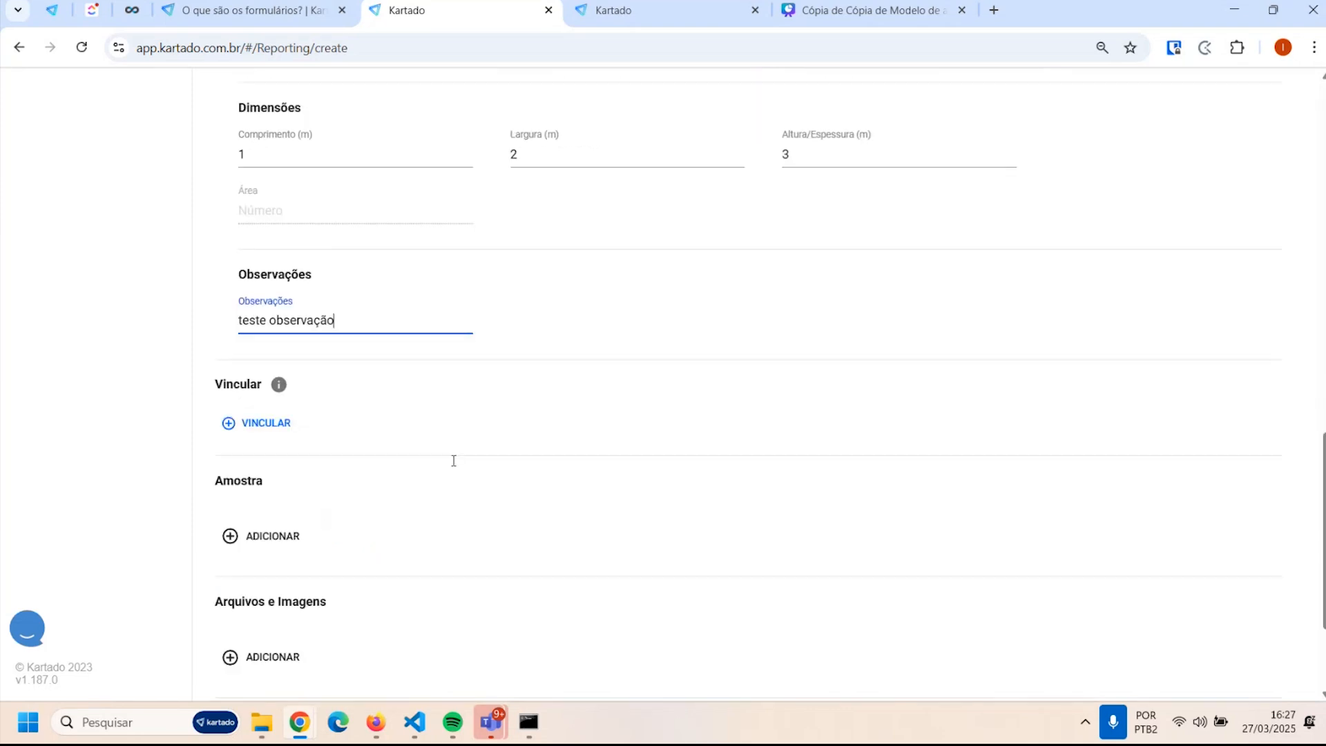
Create the apontamento with the filled-in form and highlight its Serial value
click(307, 663)
click(308, 663)
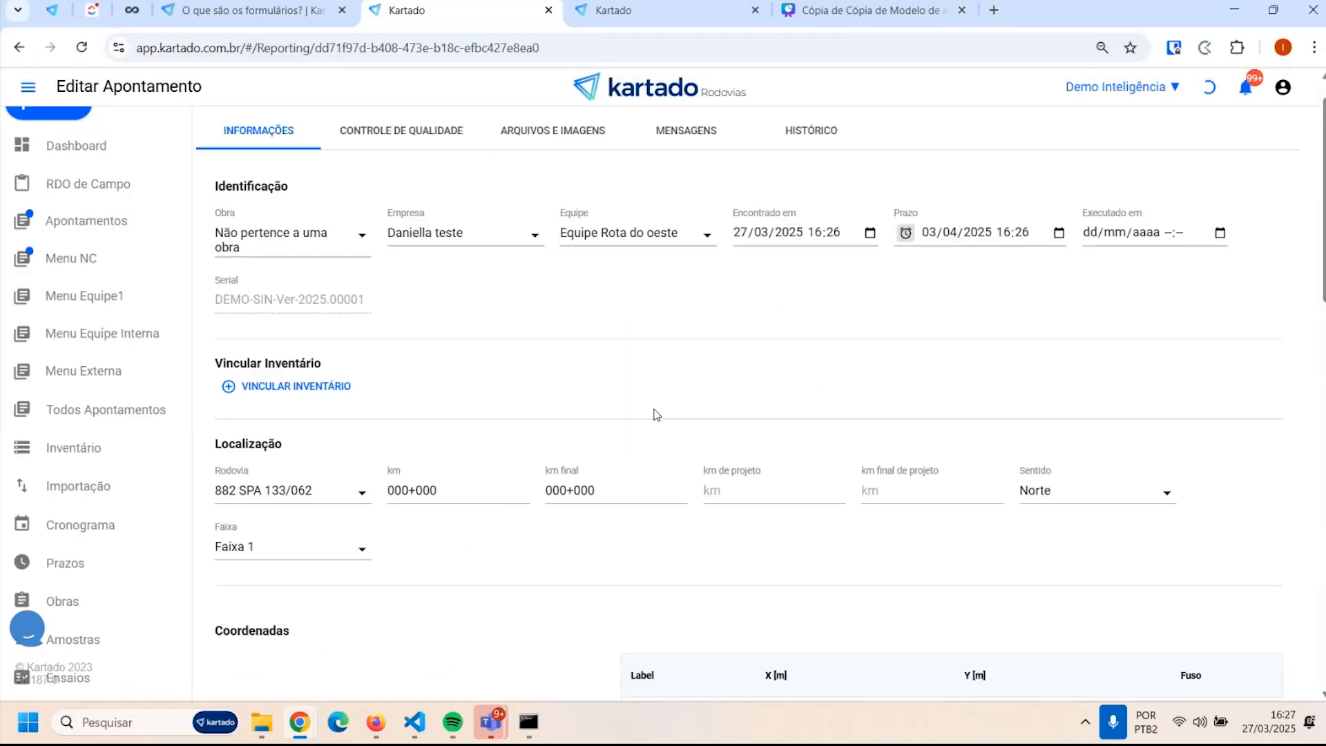
drag(361, 345, 603, 358)
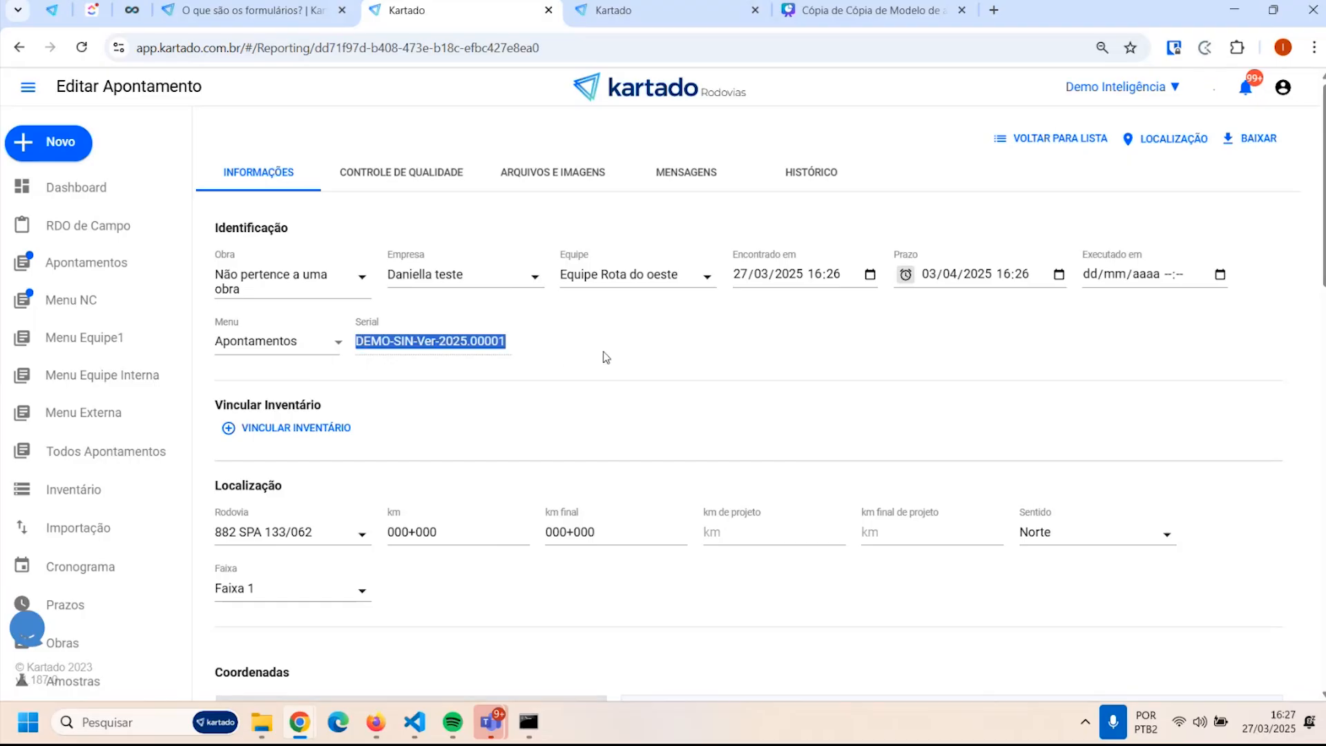
Review the created apontamento's Localização, Descrição, Identificação, Dimensões and Observações values, including the Área field
scroll(622, 358, down, 9)
scroll(694, 470, up, 9)
scroll(885, 320, down, 1)
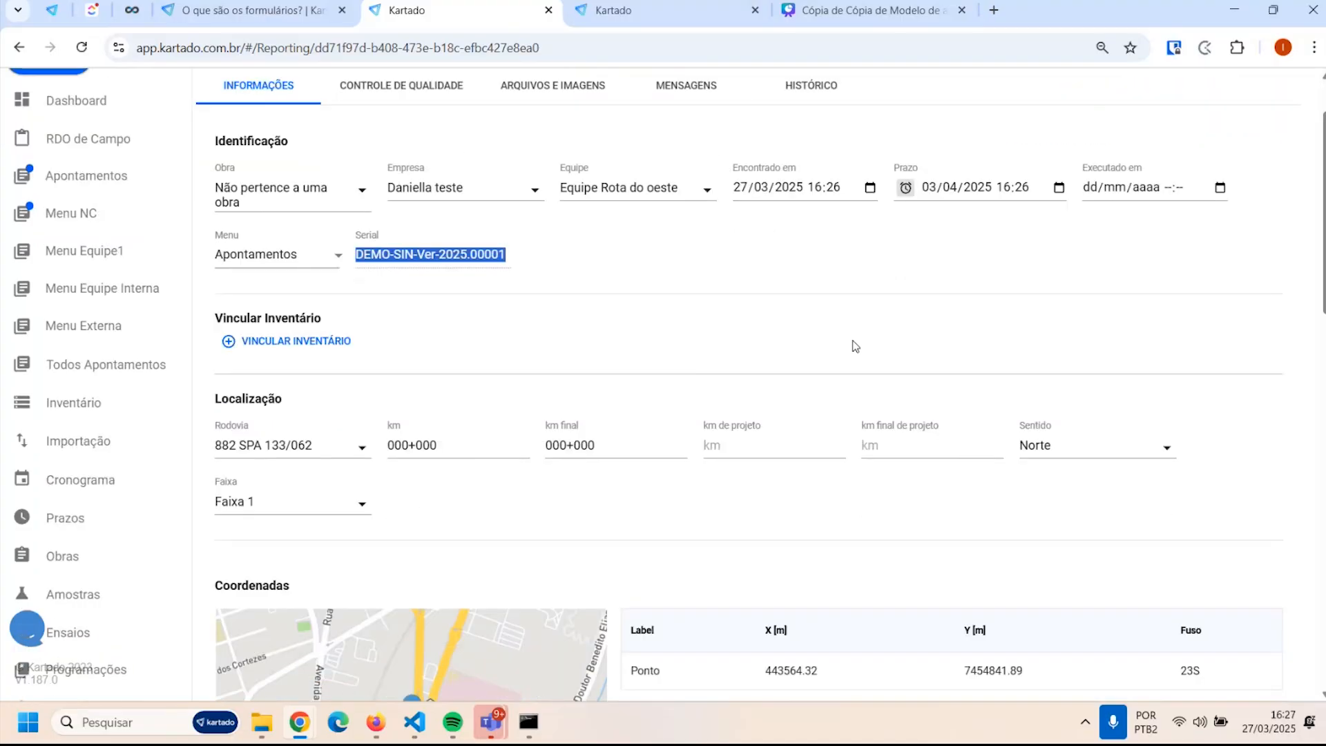
scroll(891, 272, down, 10)
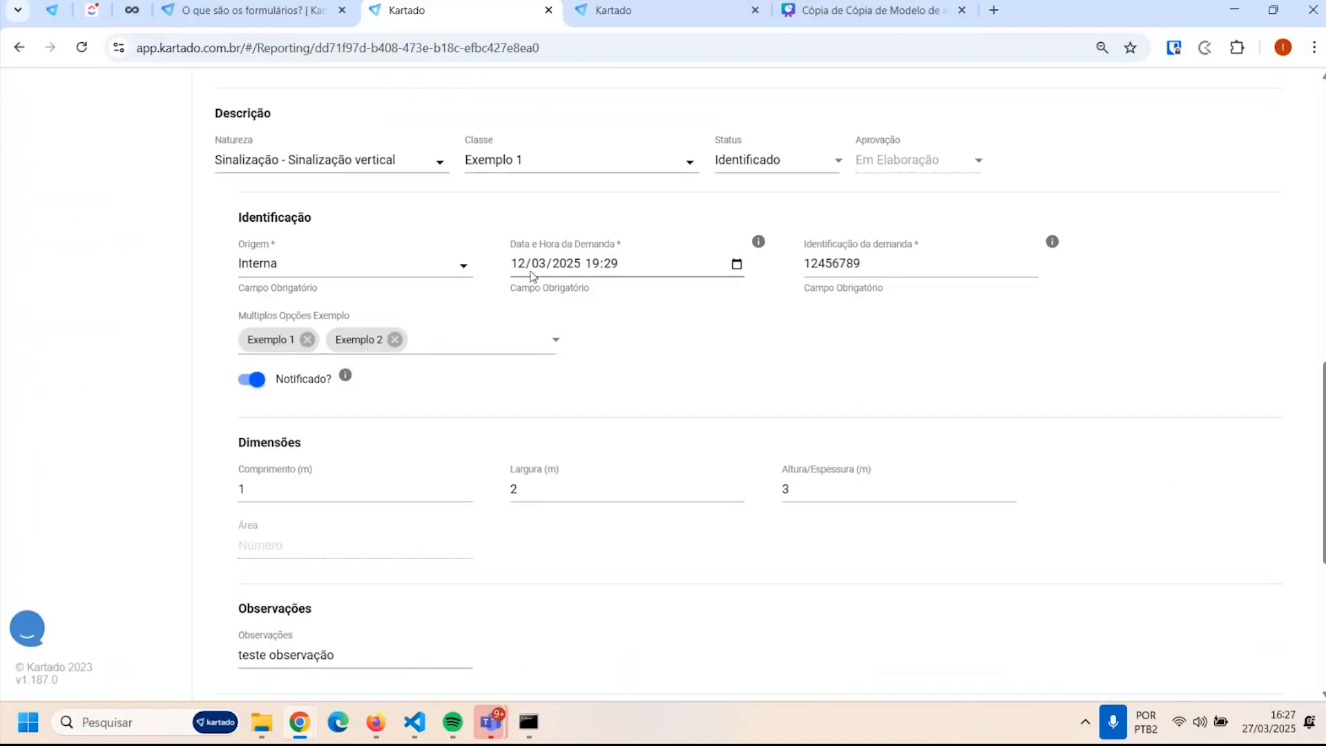
scroll(622, 331, down, 5)
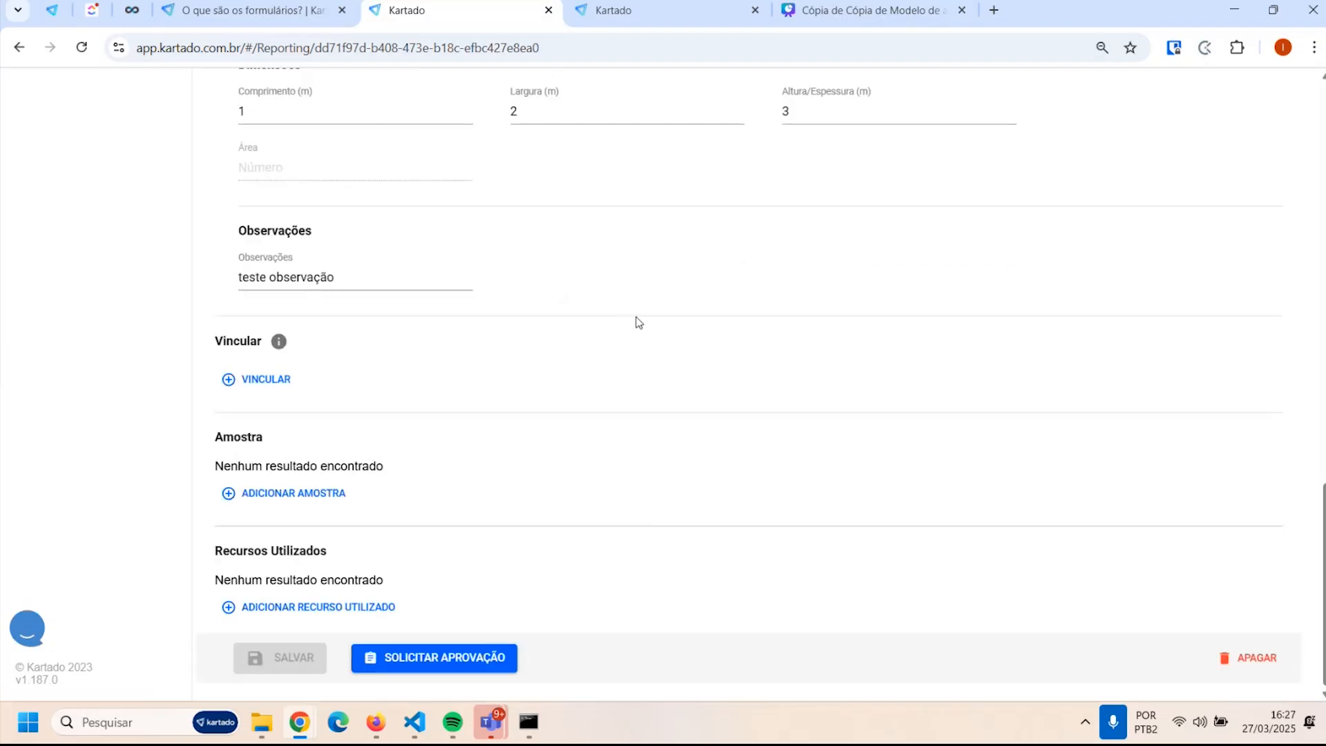
scroll(507, 434, up, 3)
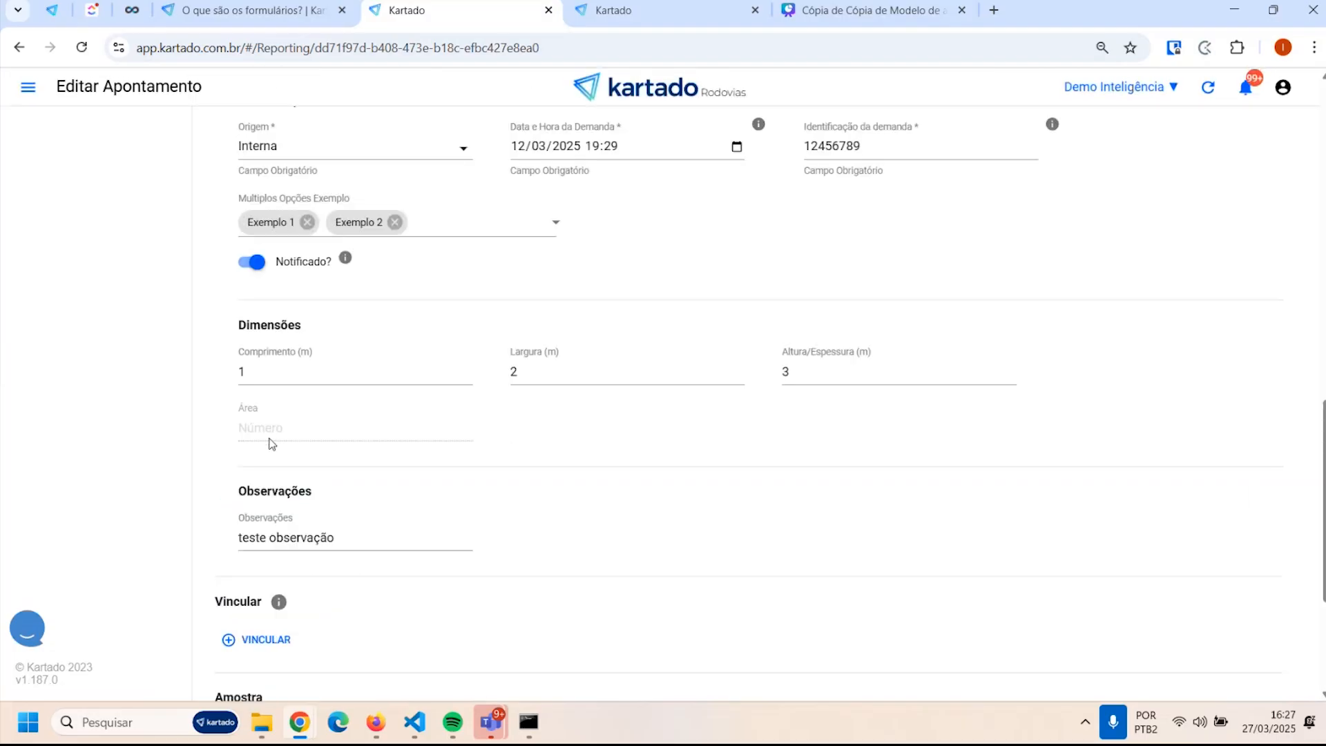
scroll(587, 457, down, 3)
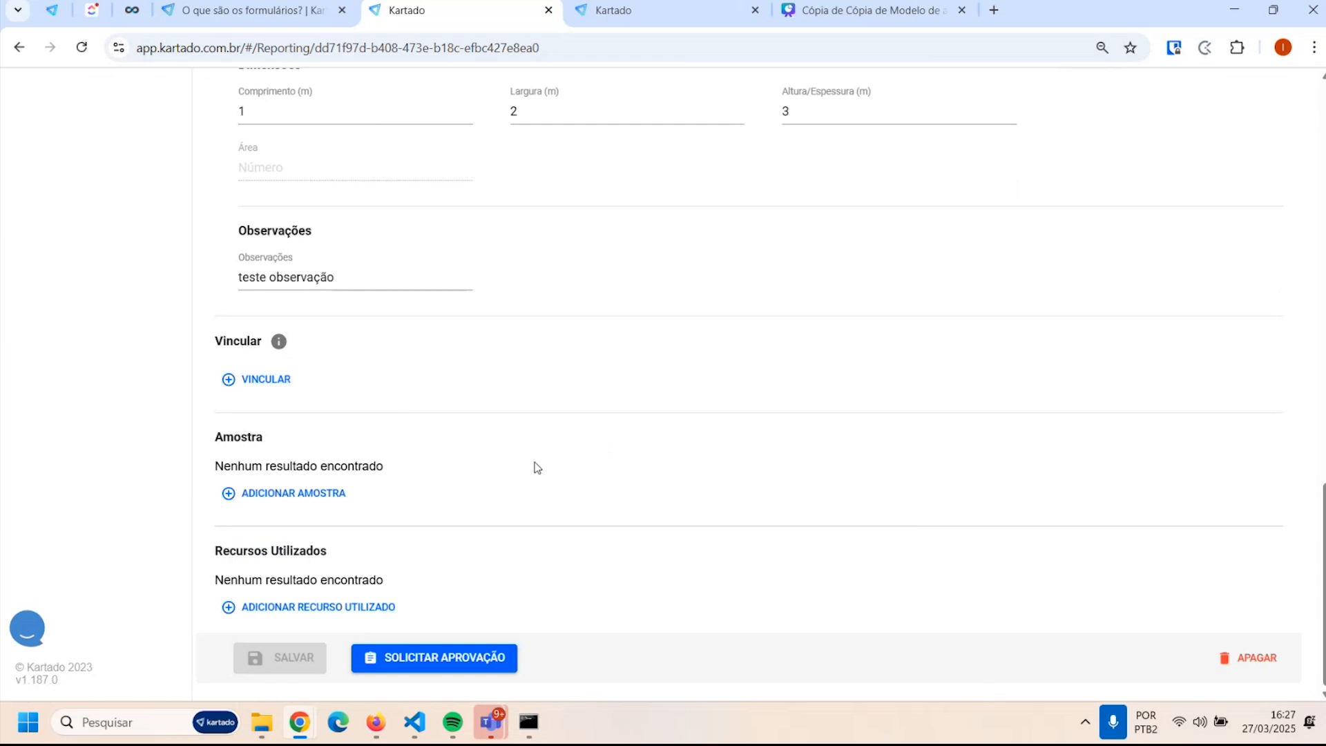
scroll(536, 465, up, 15)
scroll(177, 427, down, 2)
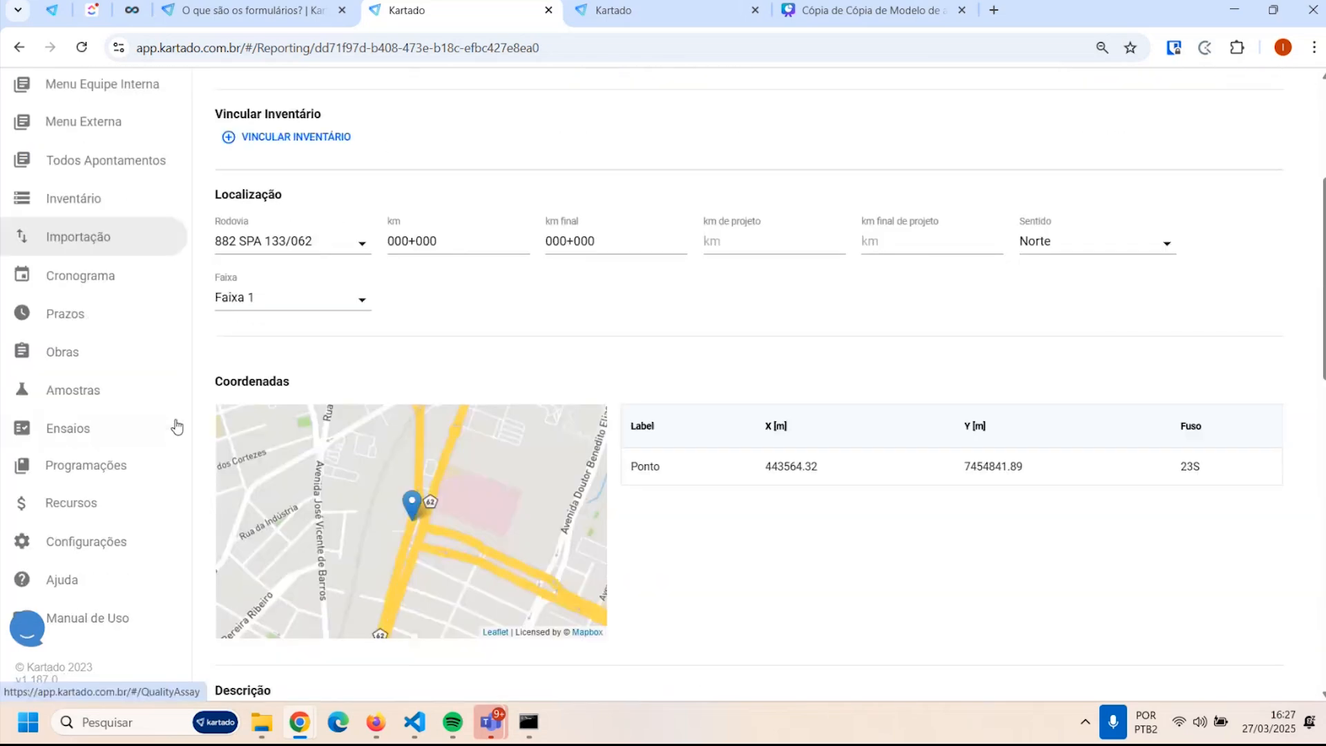
Open the Formulários list in the settings and filter it by Criador with the form creator's name
click(76, 549)
click(512, 541)
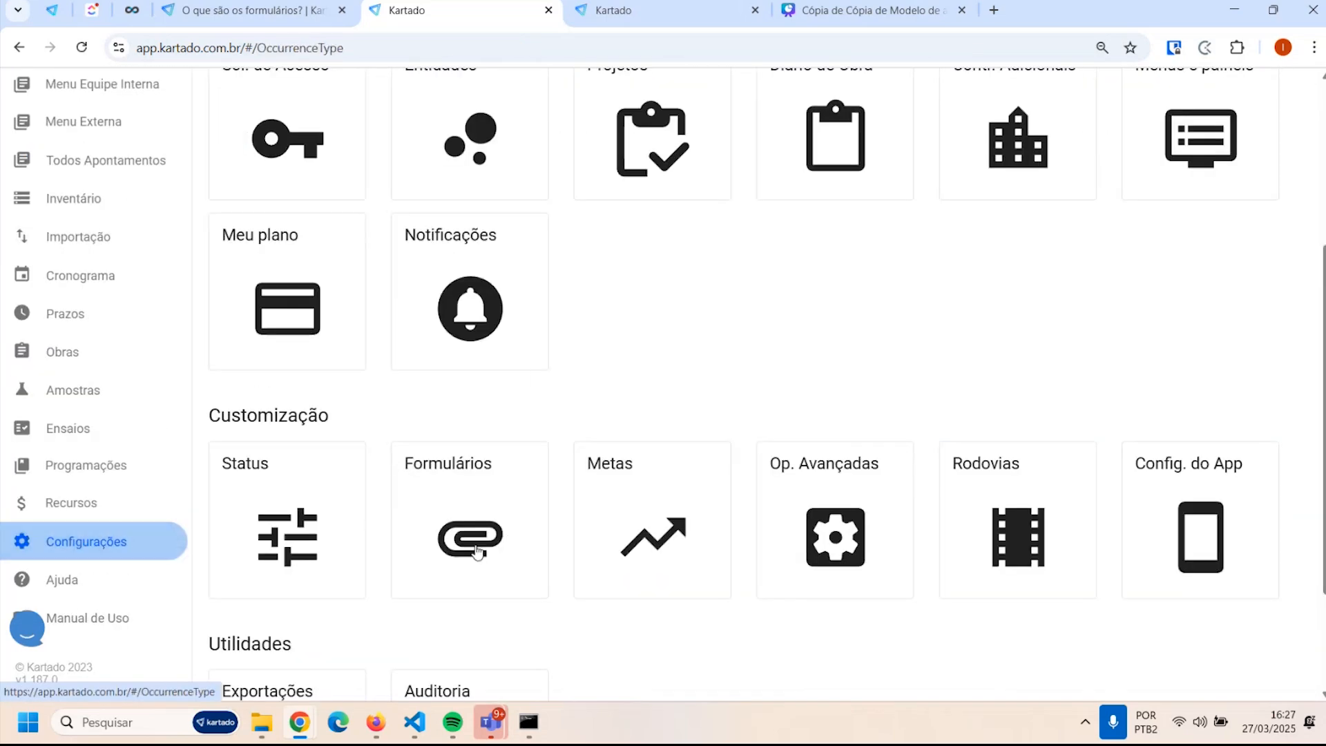
scroll(514, 495, up, 5)
click(308, 156)
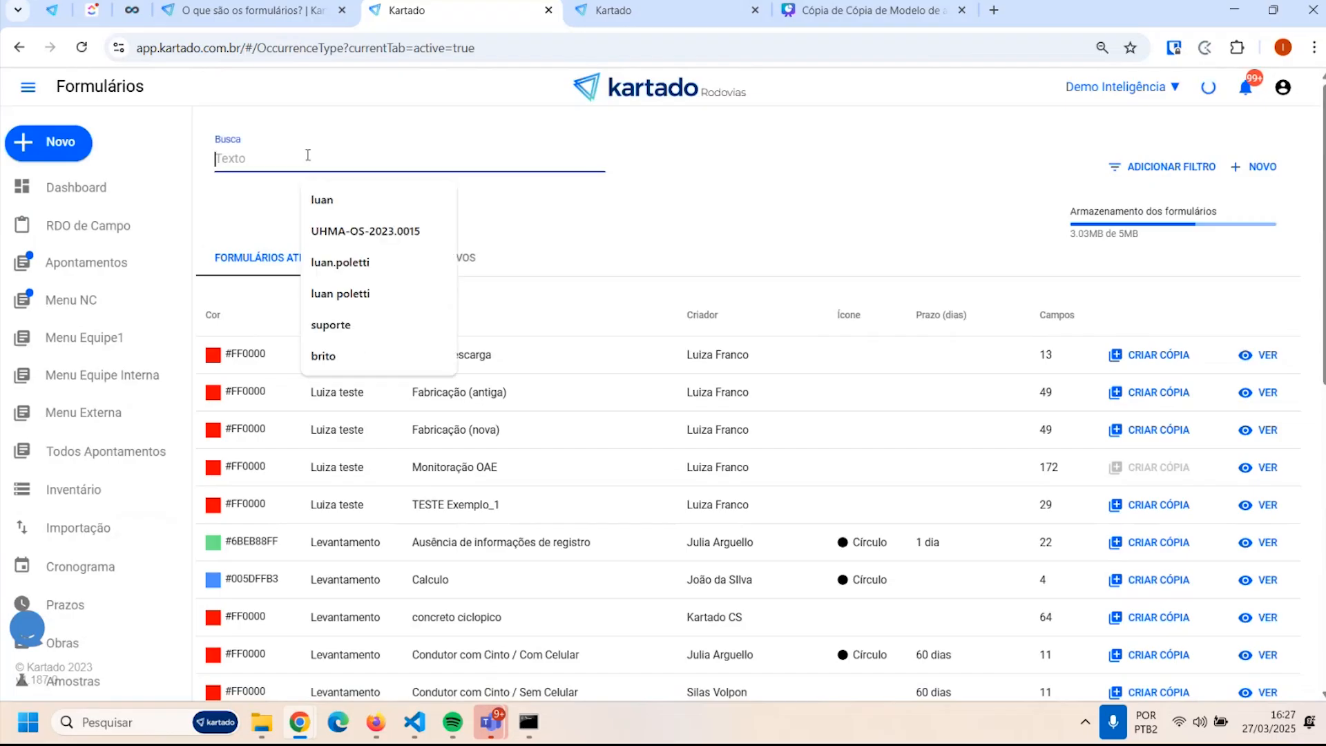
click(1167, 167)
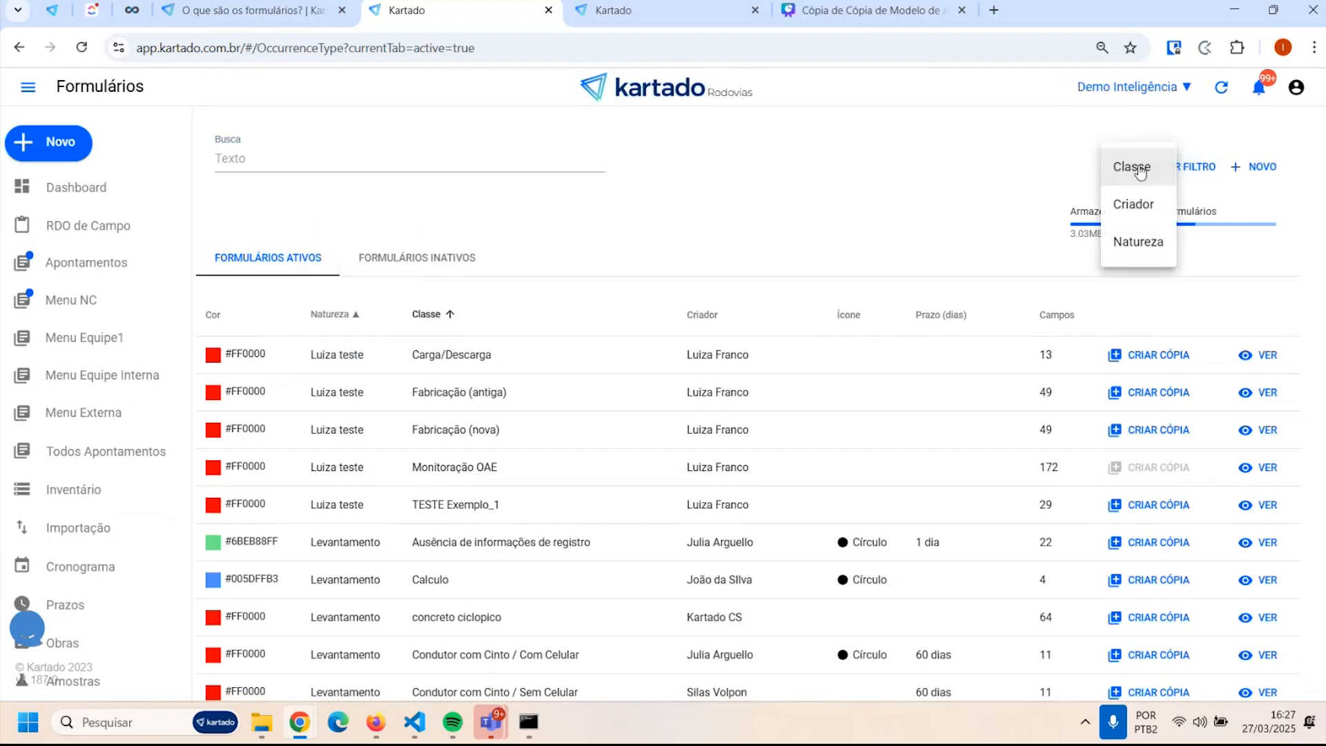
click(1138, 199)
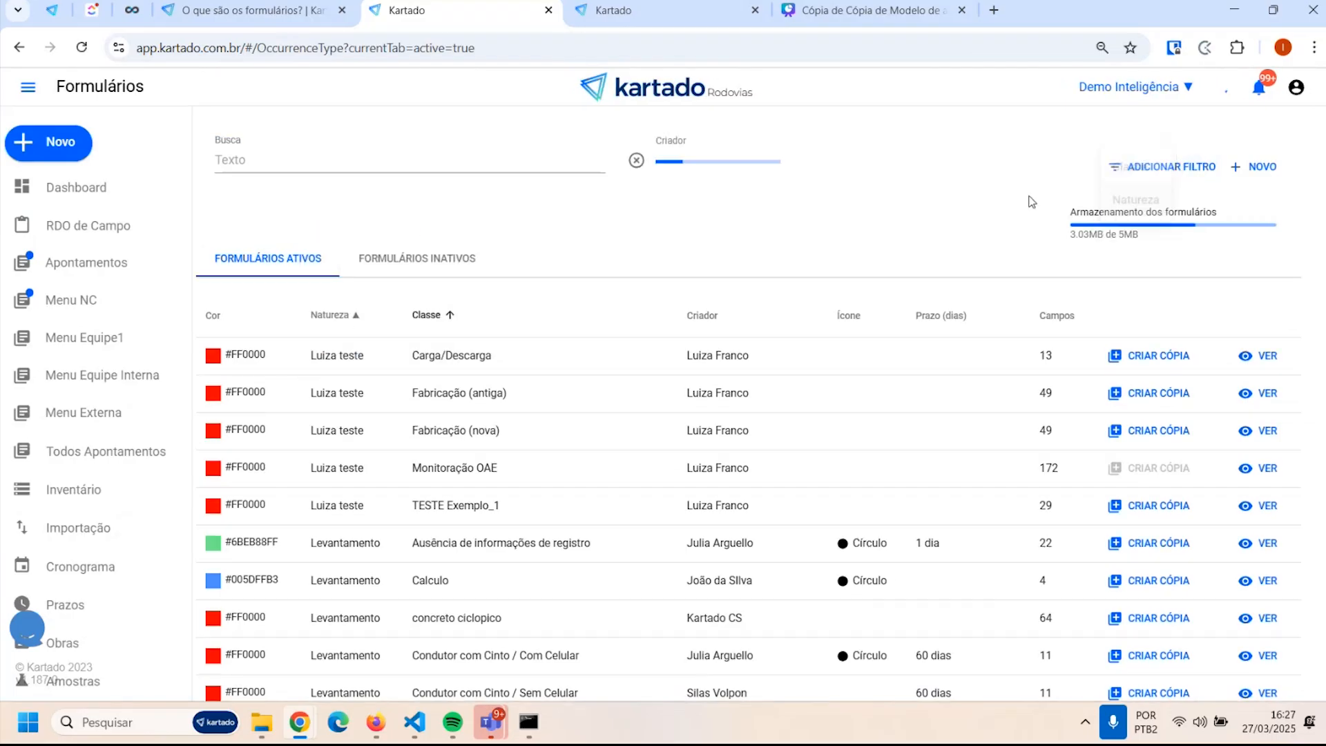
click(703, 161)
text(Luan)
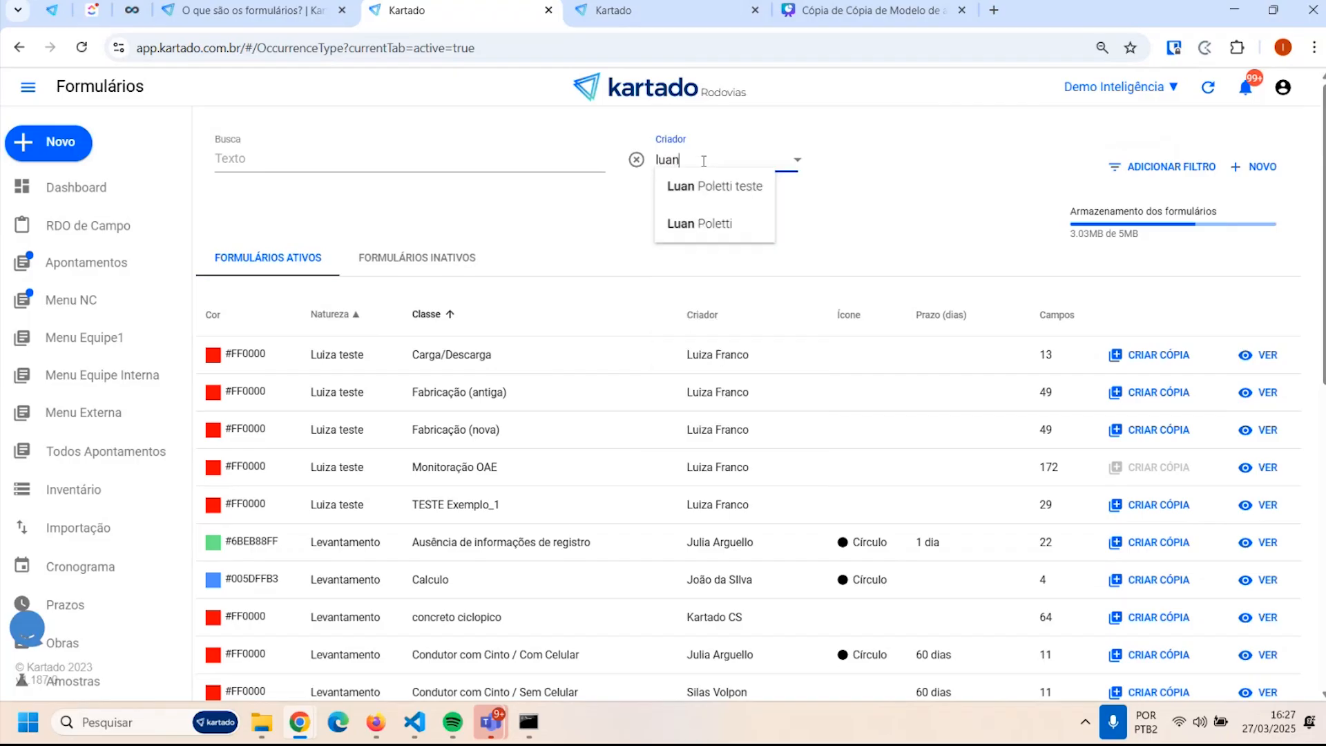
click(706, 222)
Search the forms for "emplo" and open Exemplo 1 for editing
click(445, 161)
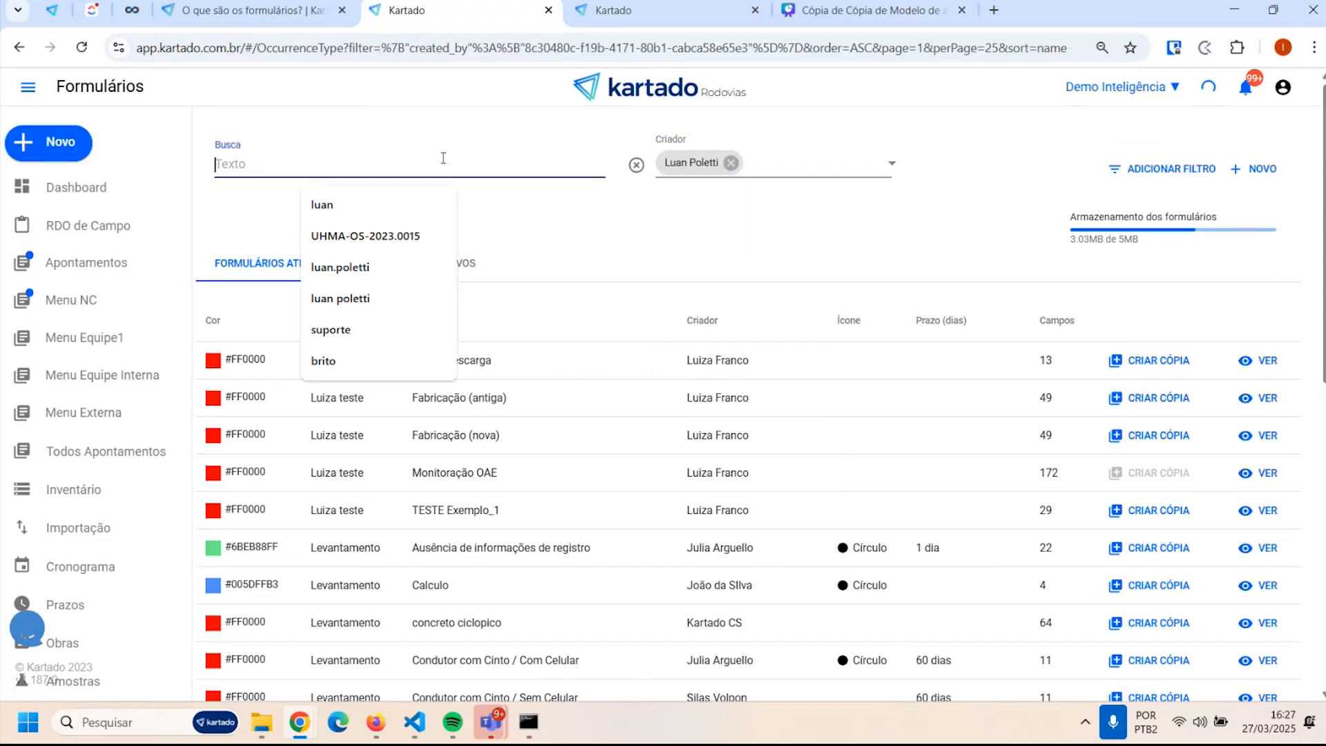
text(emplo)
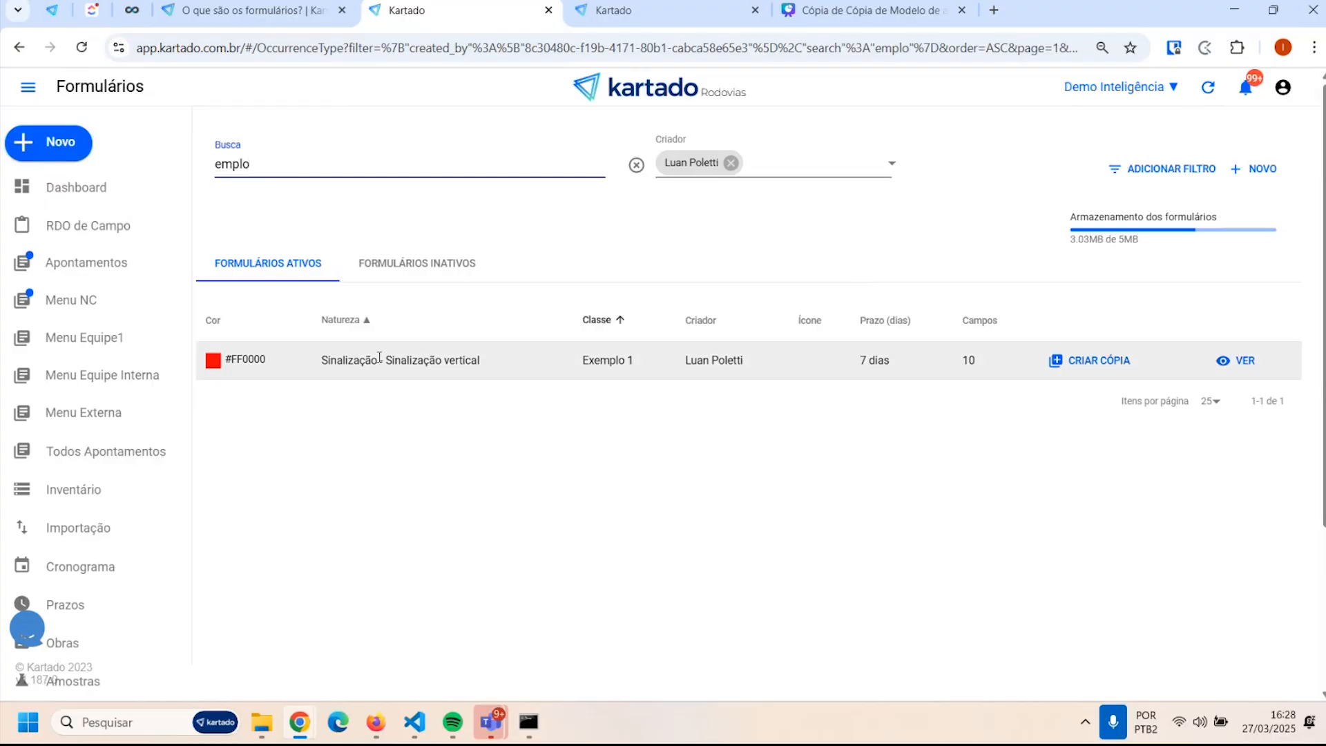
click(1238, 360)
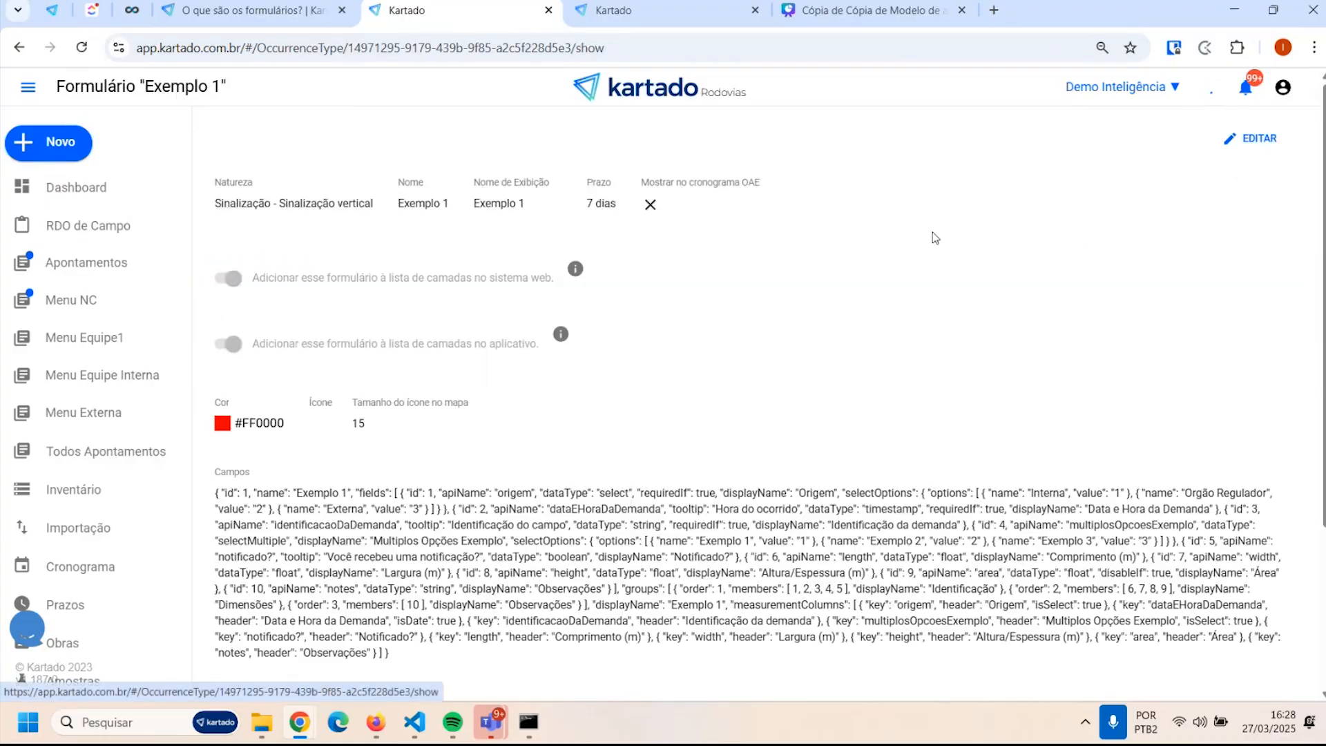
click(1252, 137)
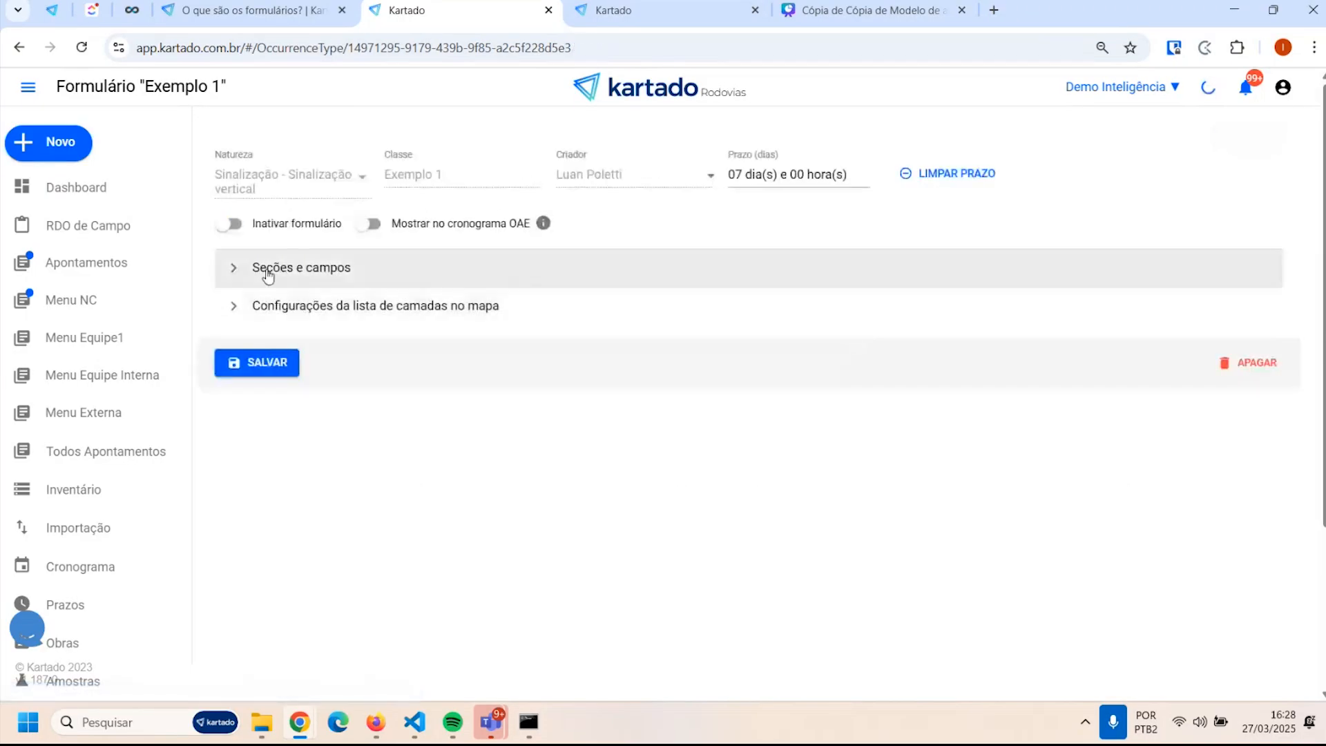
In Seções e campos, set the Área field's Fórmula ou Valor Padrão to {"*":[{"var":"formData.length"},{"var":"formData.height"}]}
click(237, 269)
scroll(553, 399, down, 1)
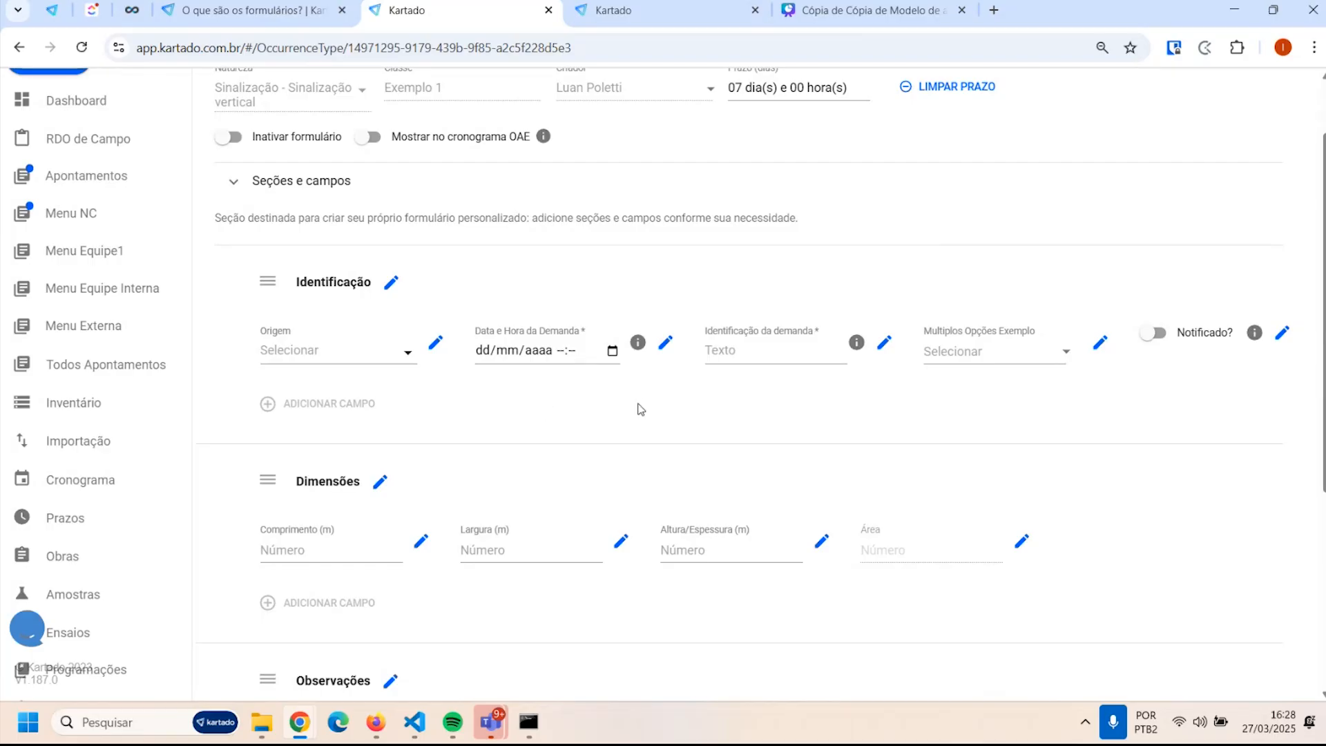
scroll(897, 418, down, 3)
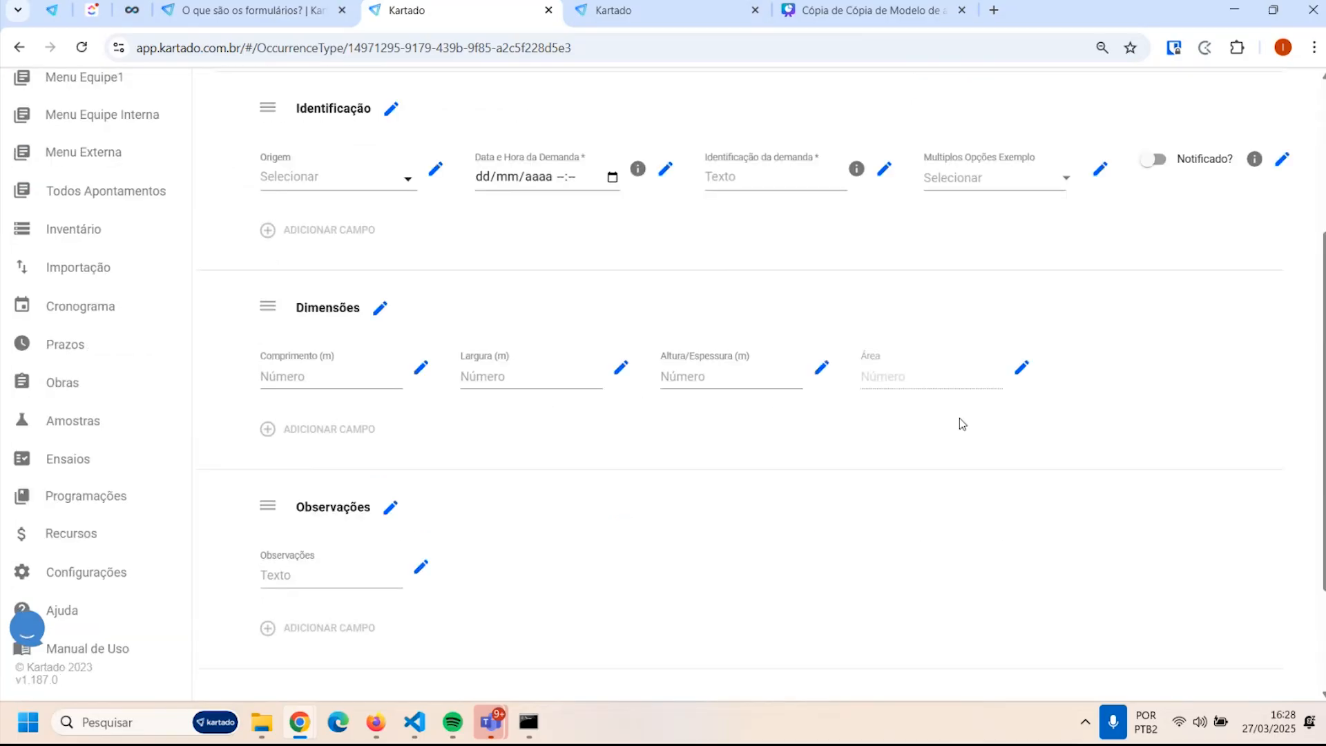
click(1022, 373)
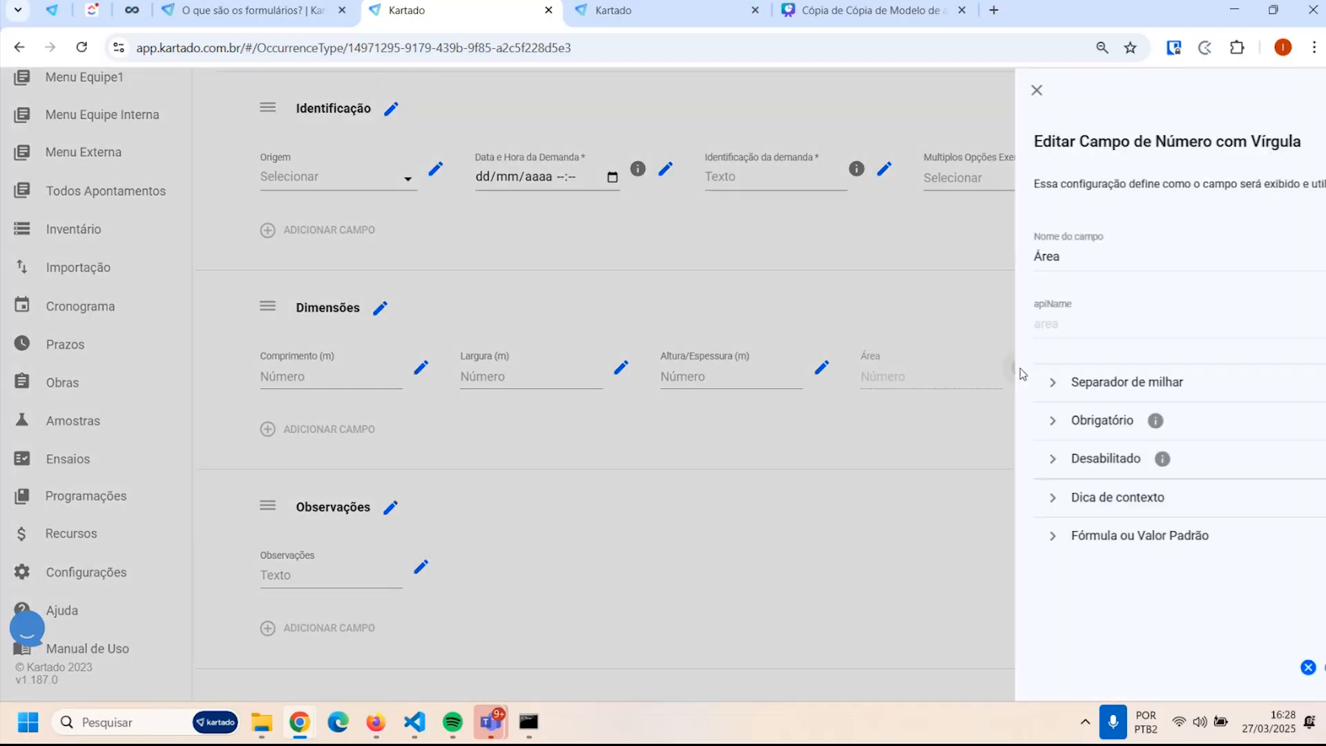
click(861, 550)
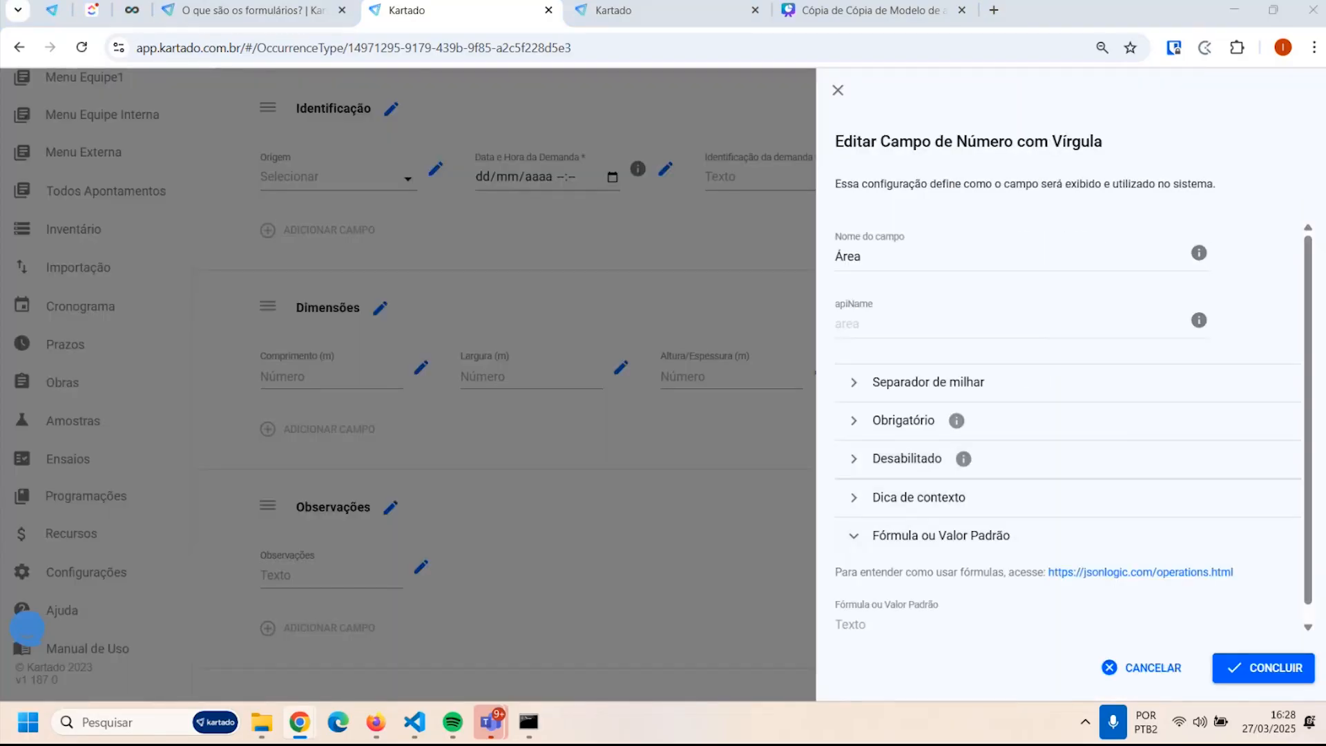
scroll(976, 589, down, 1)
click(924, 610)
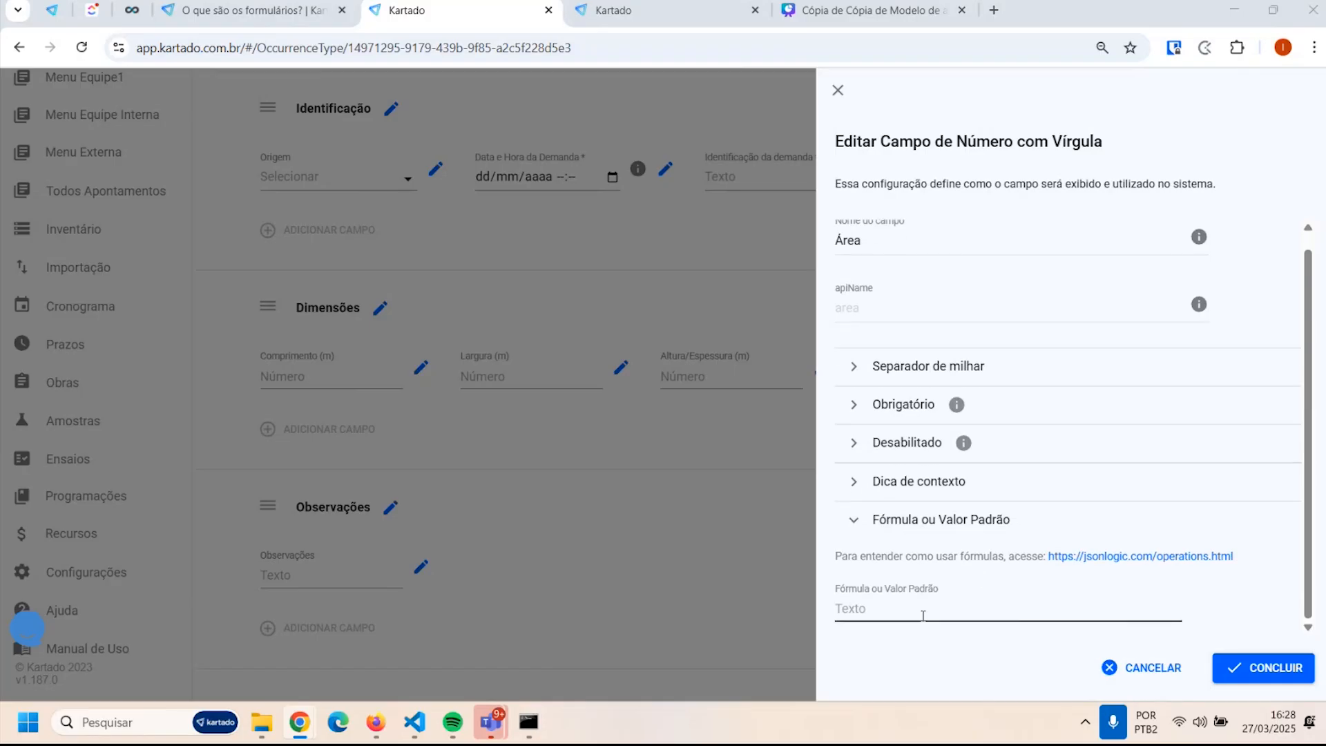
text({"*":[{"var":"formData.length"},{"var":"formData.height"}]})
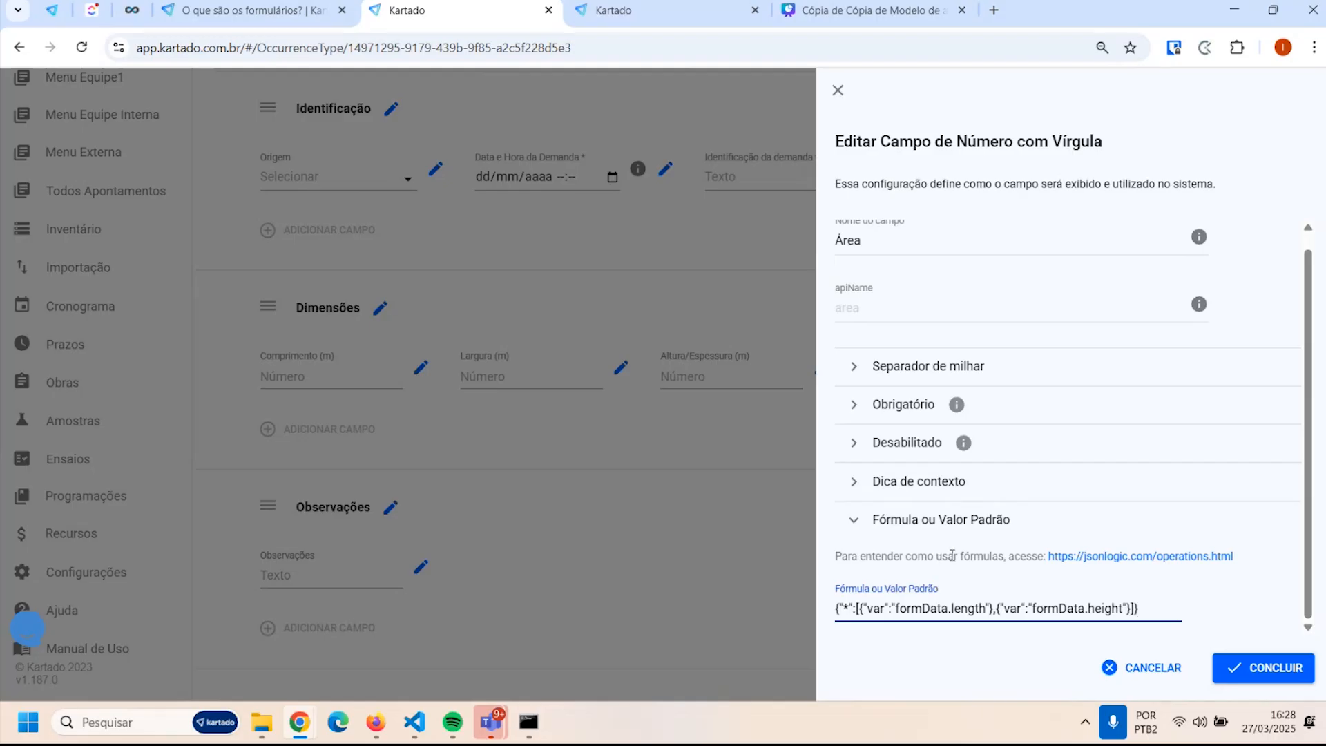
Open the linked JsonLogic operations reference, look through its supported operations and return to the Área field settings
click(860, 557)
drag(835, 557, 1010, 559)
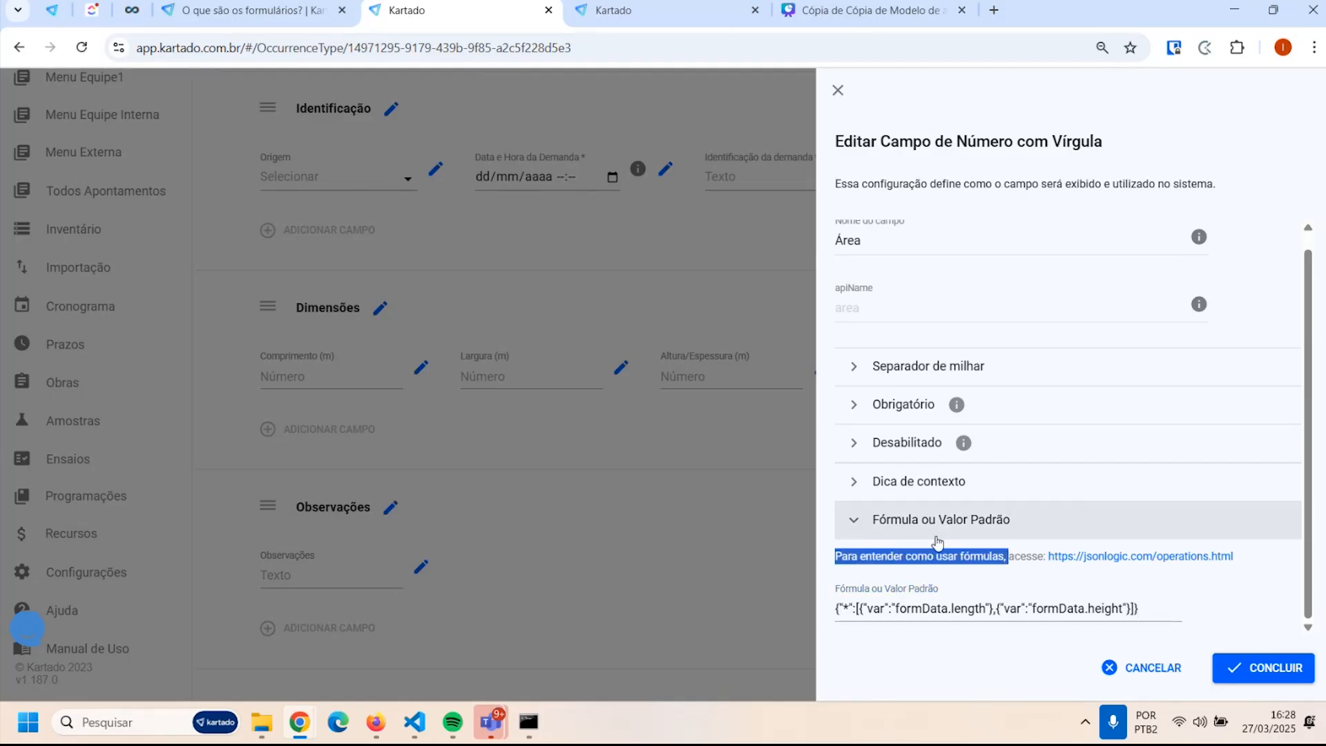
click(876, 560)
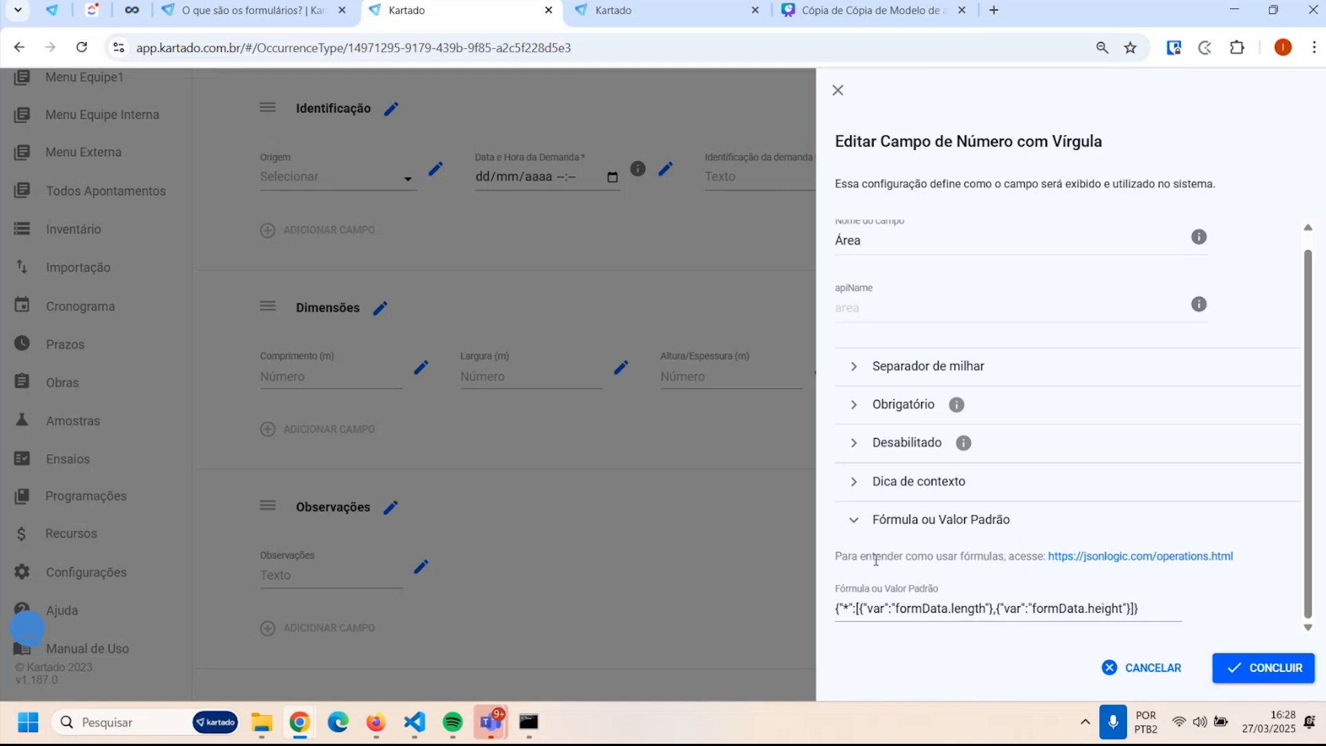
click(1098, 563)
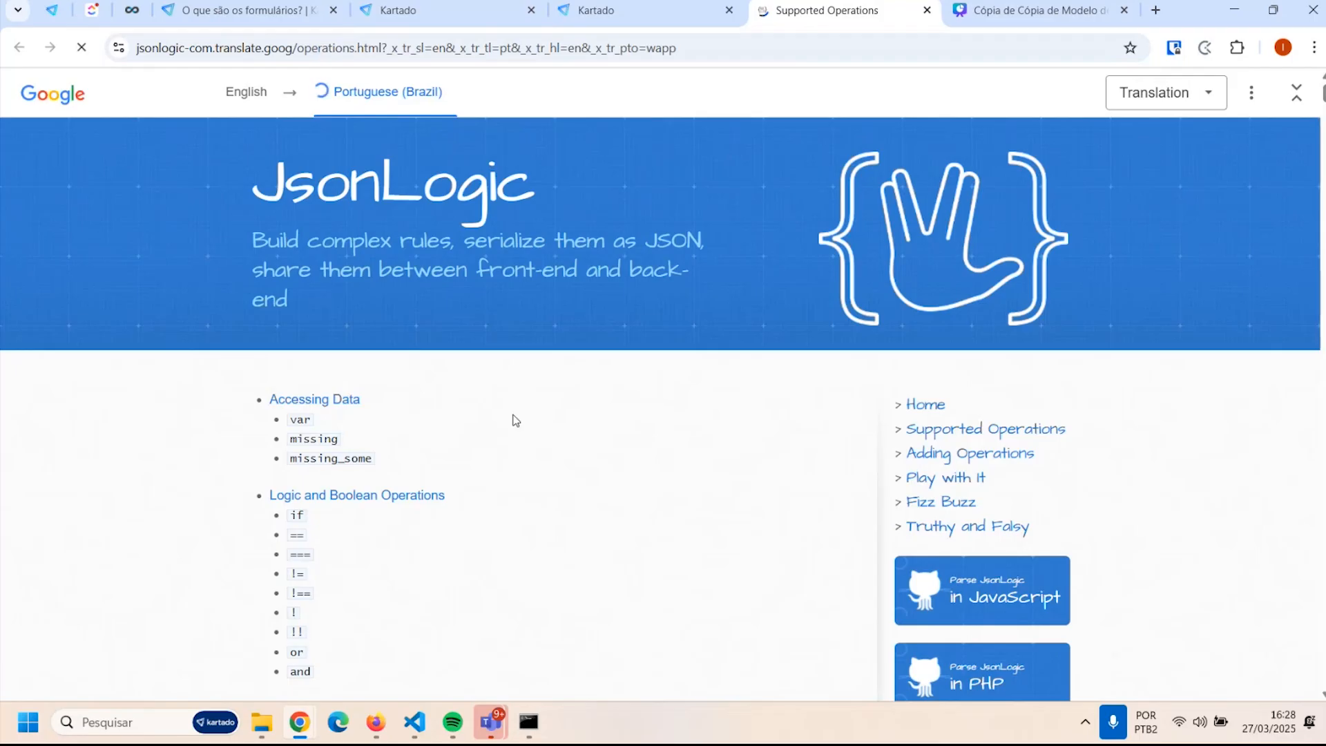
scroll(505, 471, down, 5)
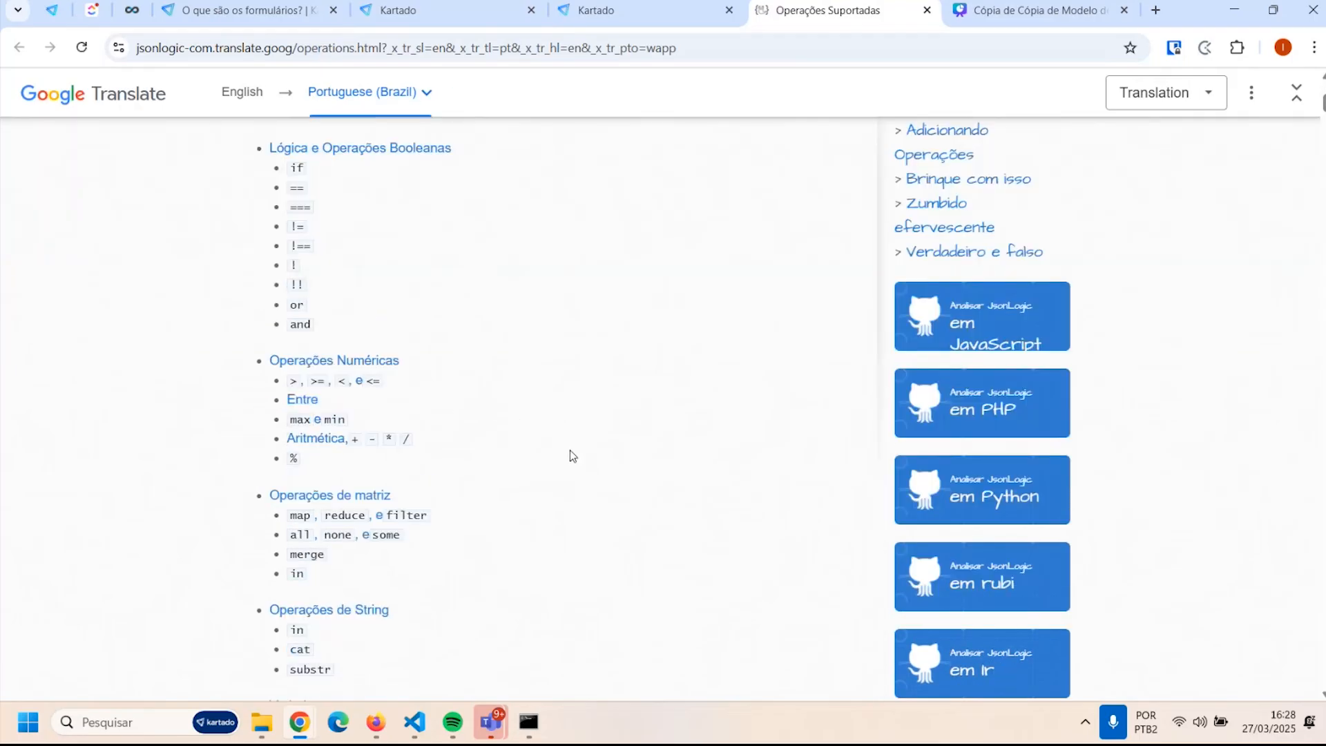
scroll(567, 418, down, 2)
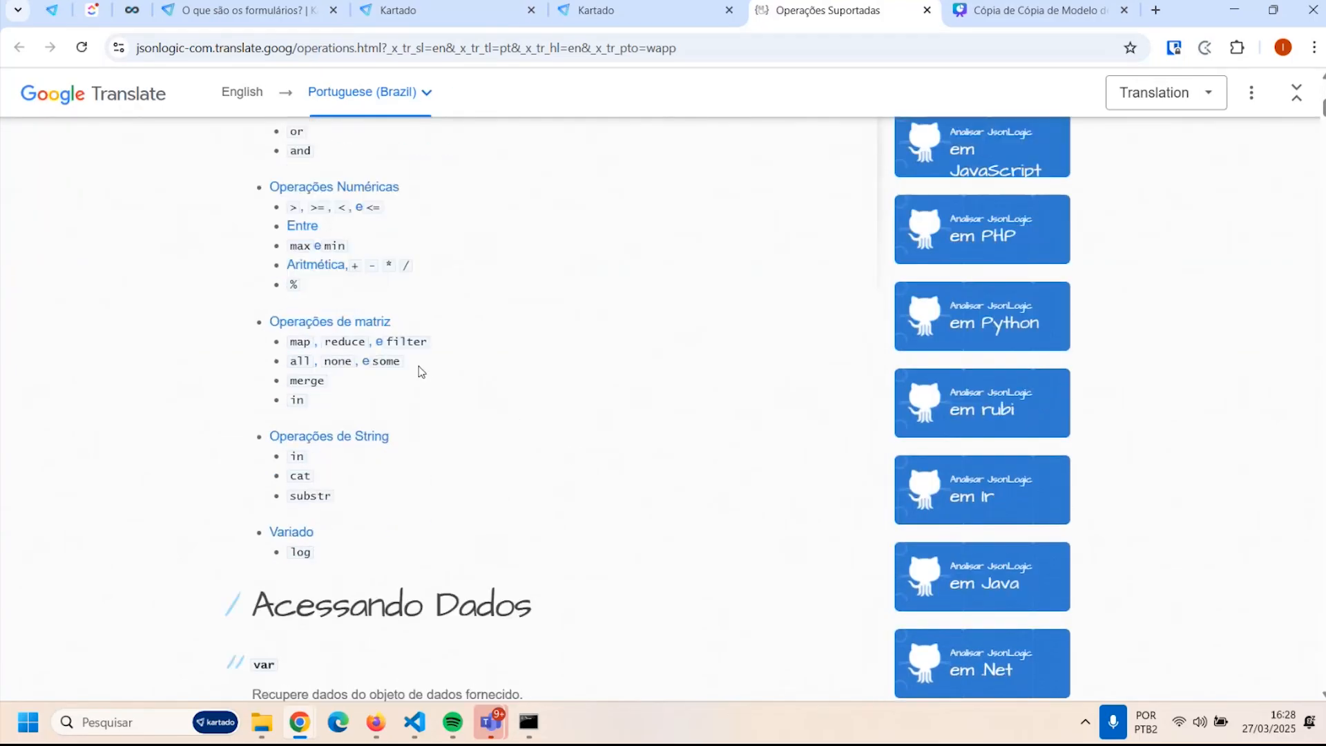
scroll(305, 513, up, 8)
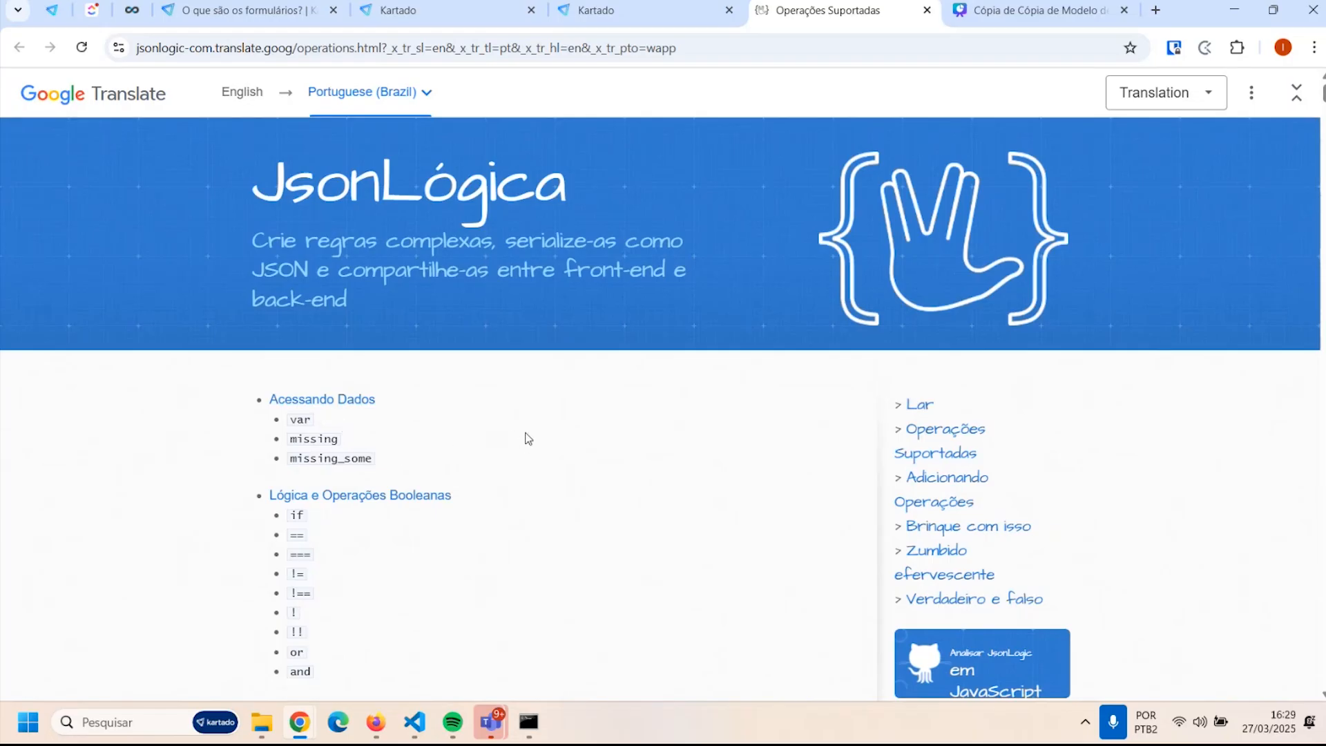
click(440, 22)
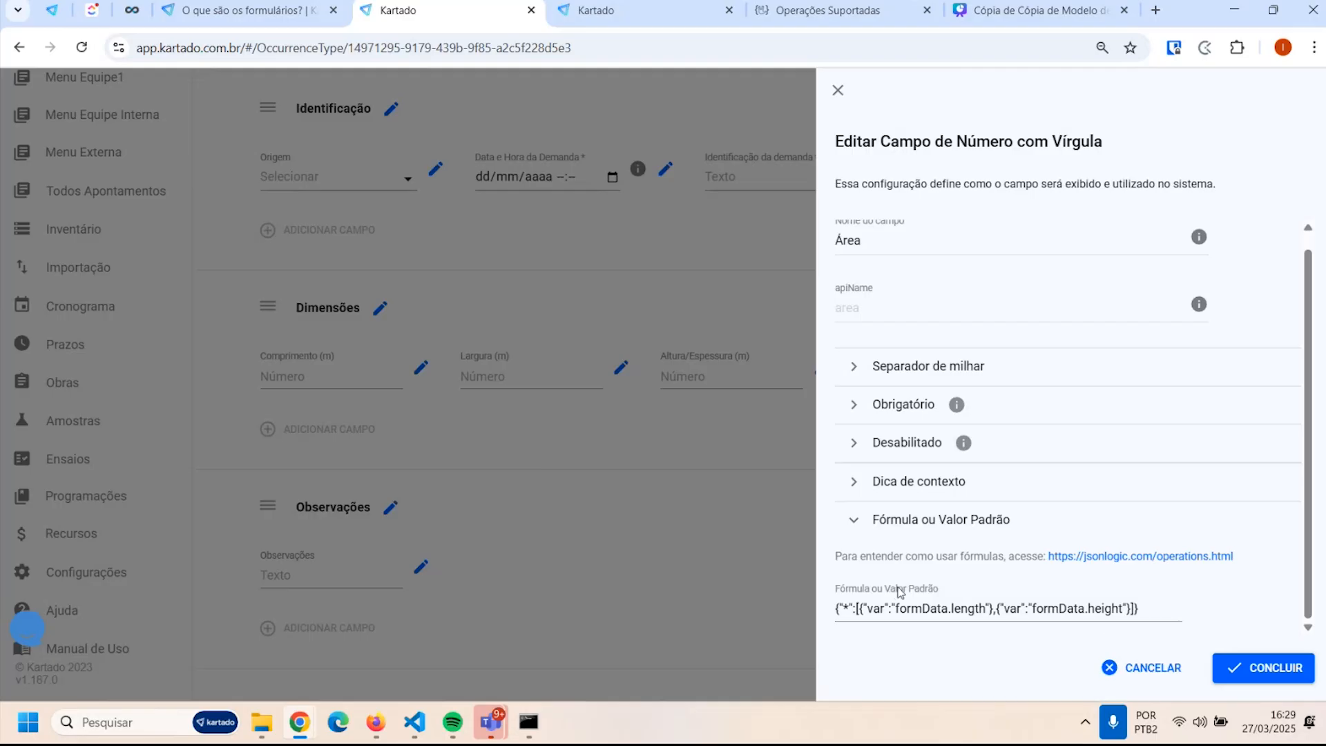
Confirm the Área field's formula and save the form Exemplo 1
click(940, 609)
click(1271, 671)
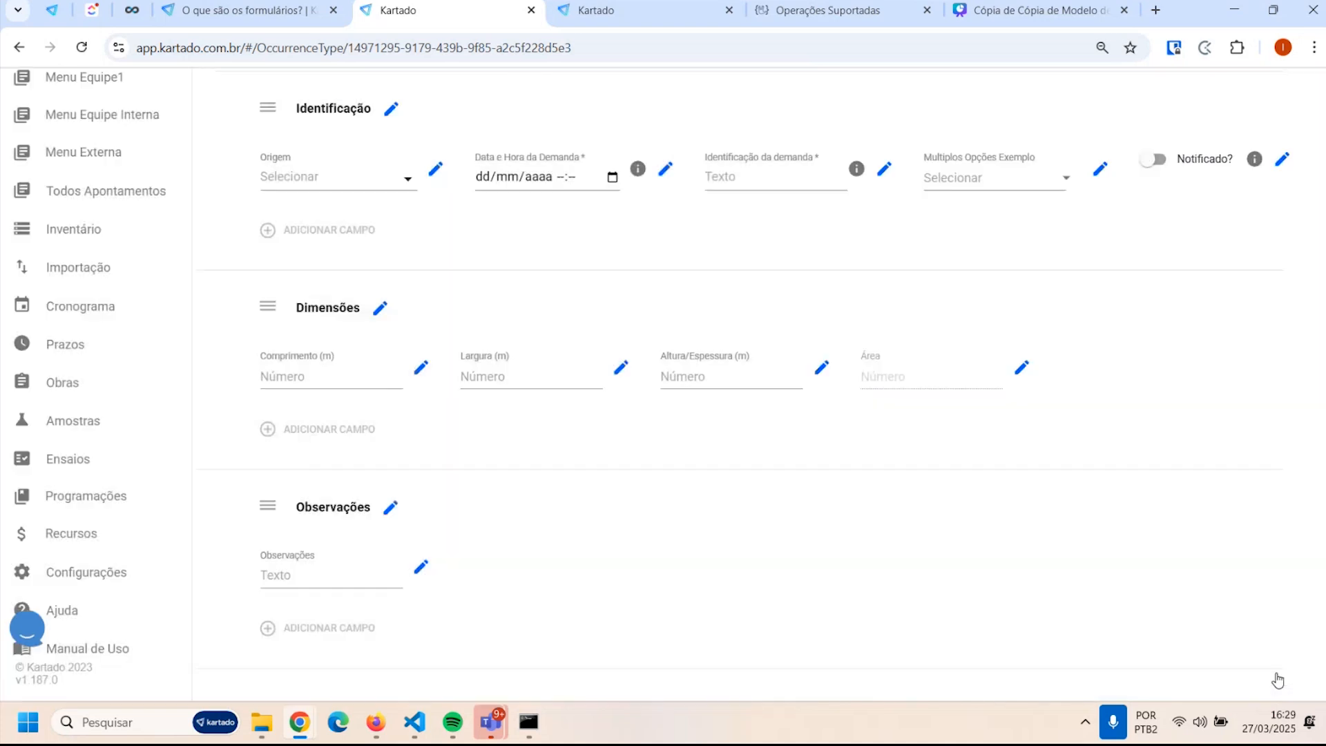
scroll(759, 492, down, 3)
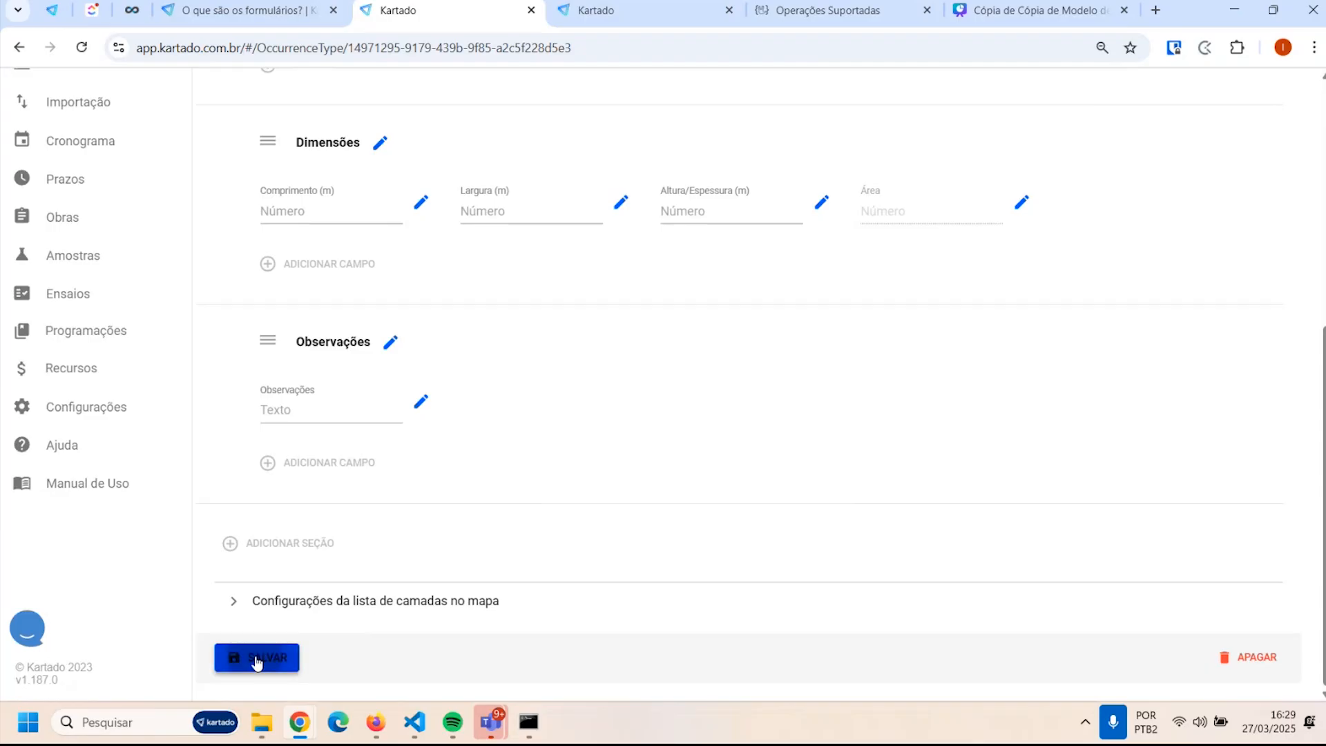
click(255, 660)
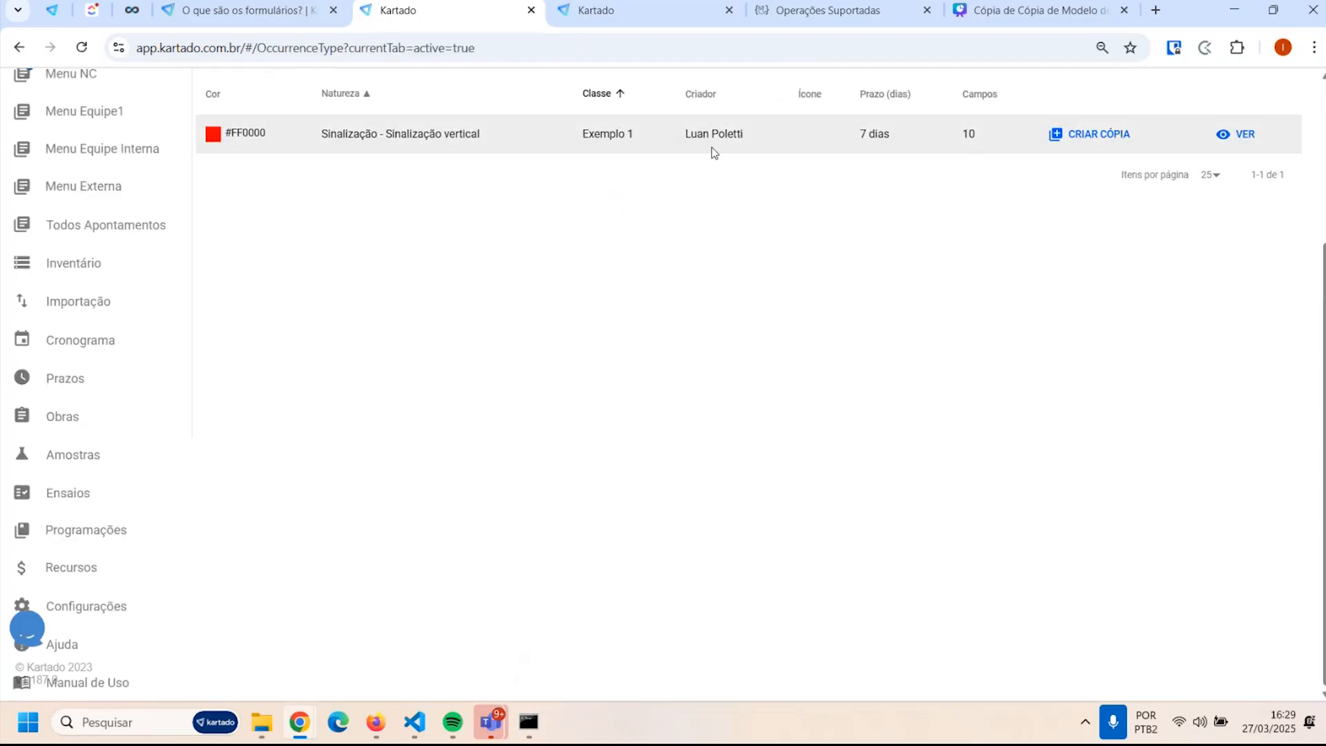
Reopen the saved form Exemplo 1 from the forms list for editing
click(1243, 144)
scroll(1169, 217, up, 3)
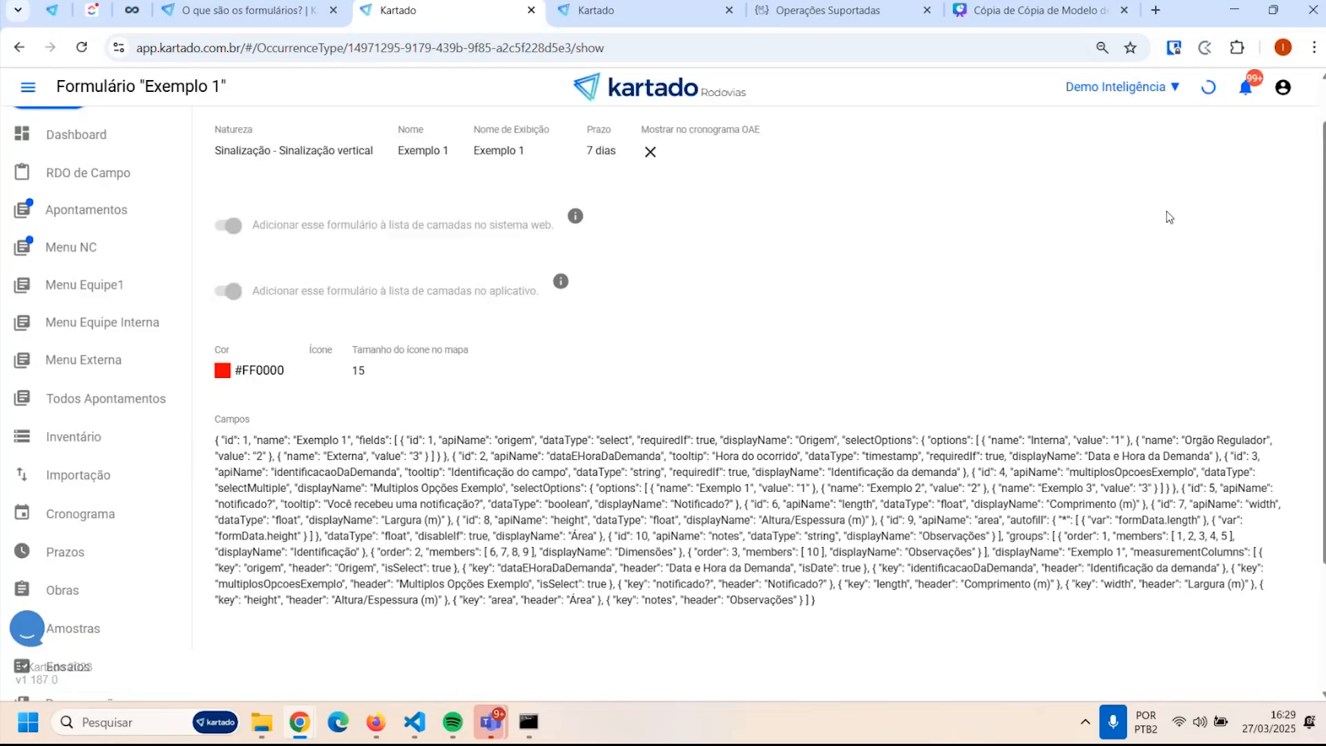
scroll(1205, 207, up, 1)
click(1251, 138)
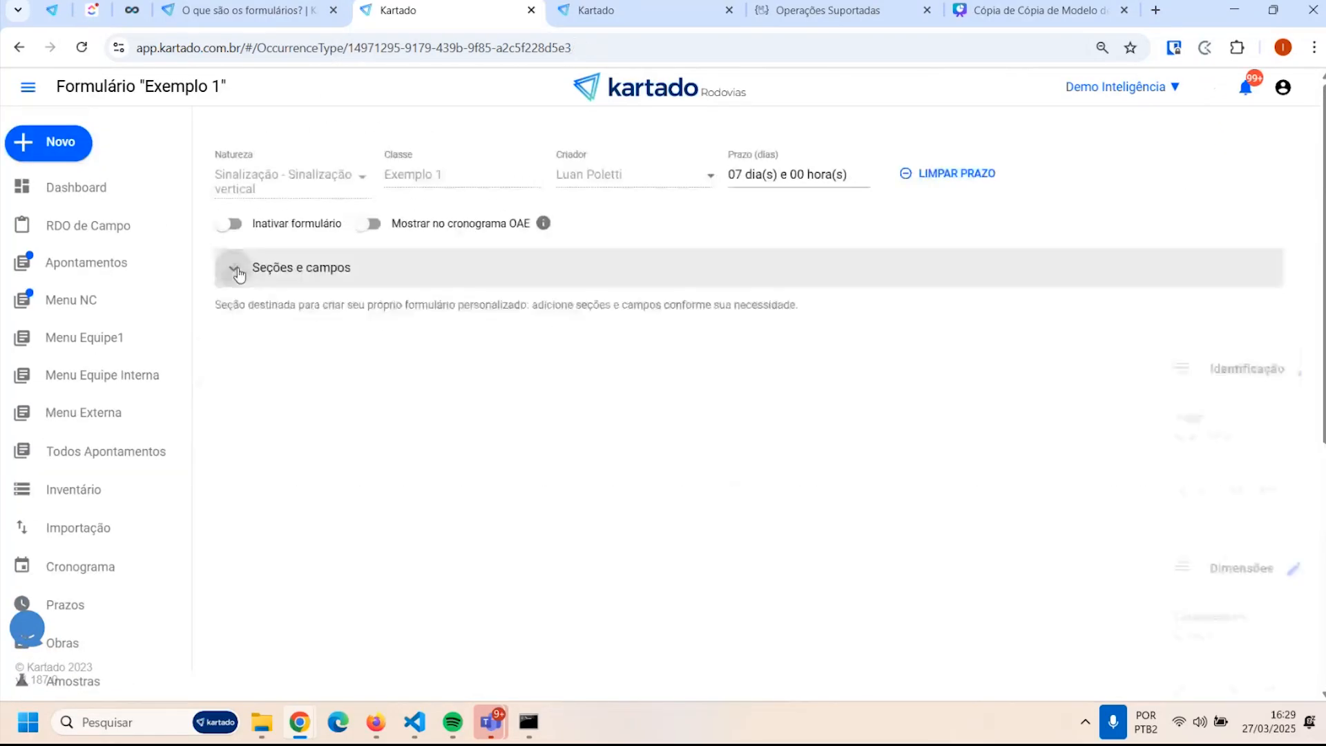
View the Largura (m) field's settings in the Dimensões section and close them without changes
scroll(765, 450, down, 1)
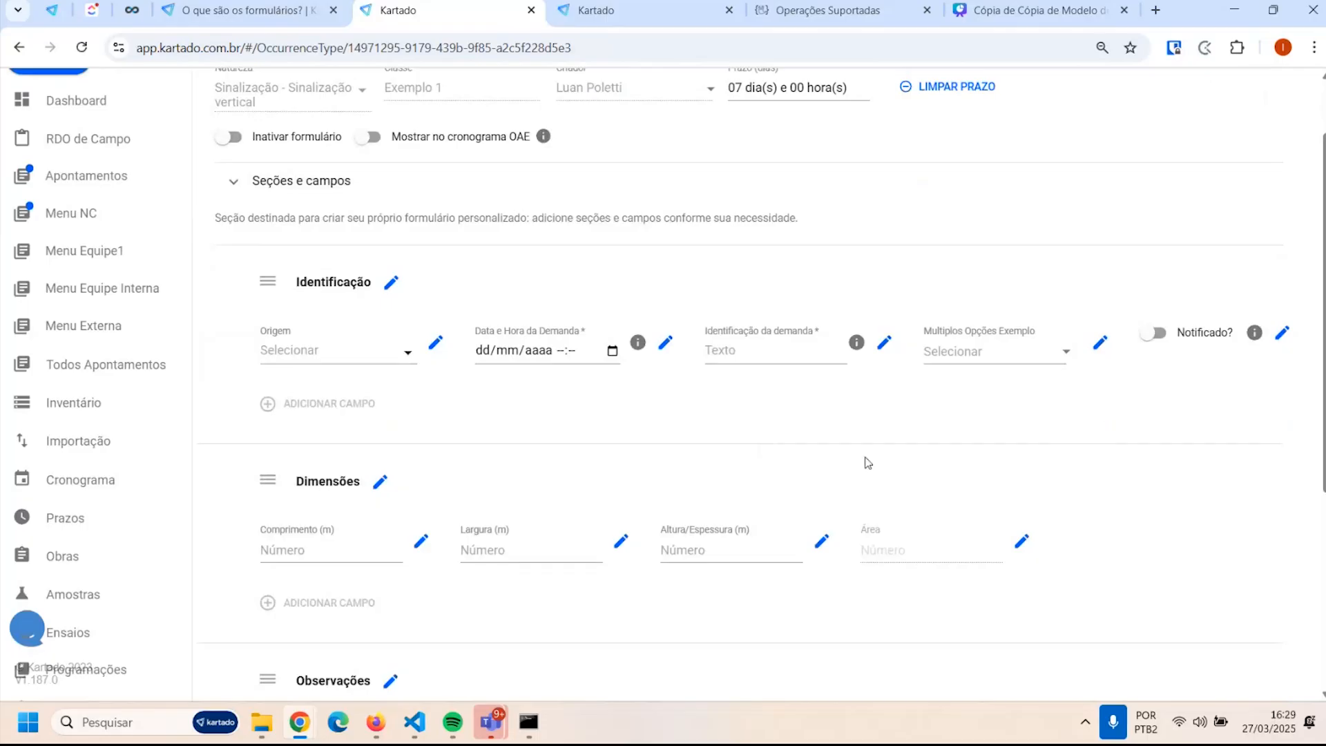
scroll(794, 447, down, 2)
click(622, 368)
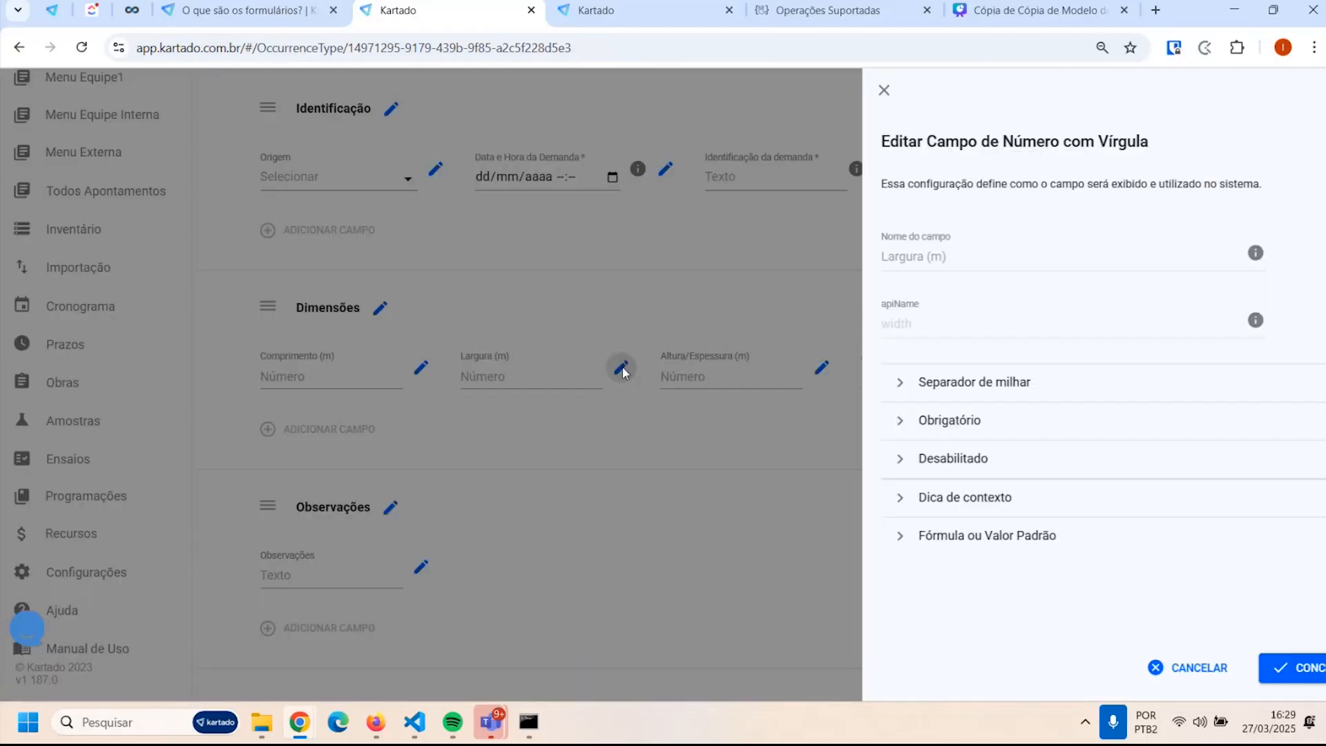
click(1150, 673)
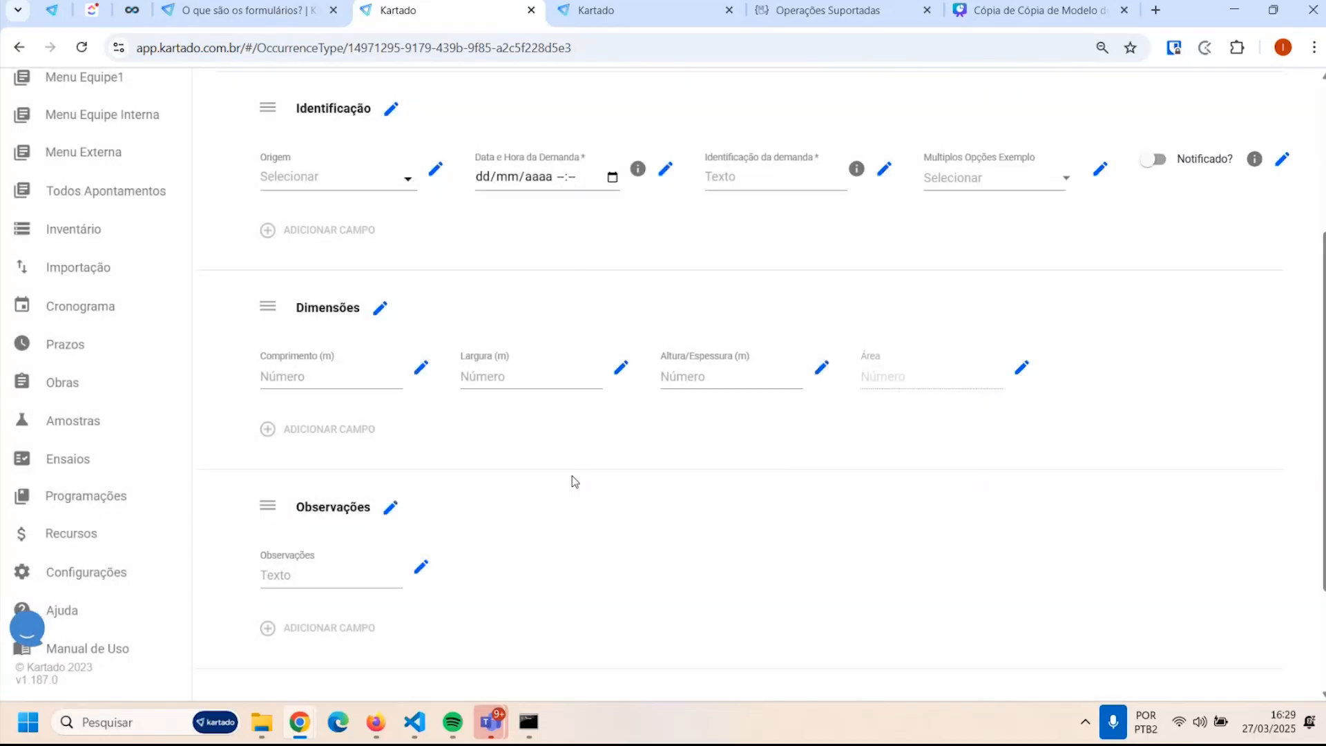
Try to rename the Data e Hora da Demanda field to Data e Hora da Demanda ee ee and save the form
click(665, 168)
click(894, 256)
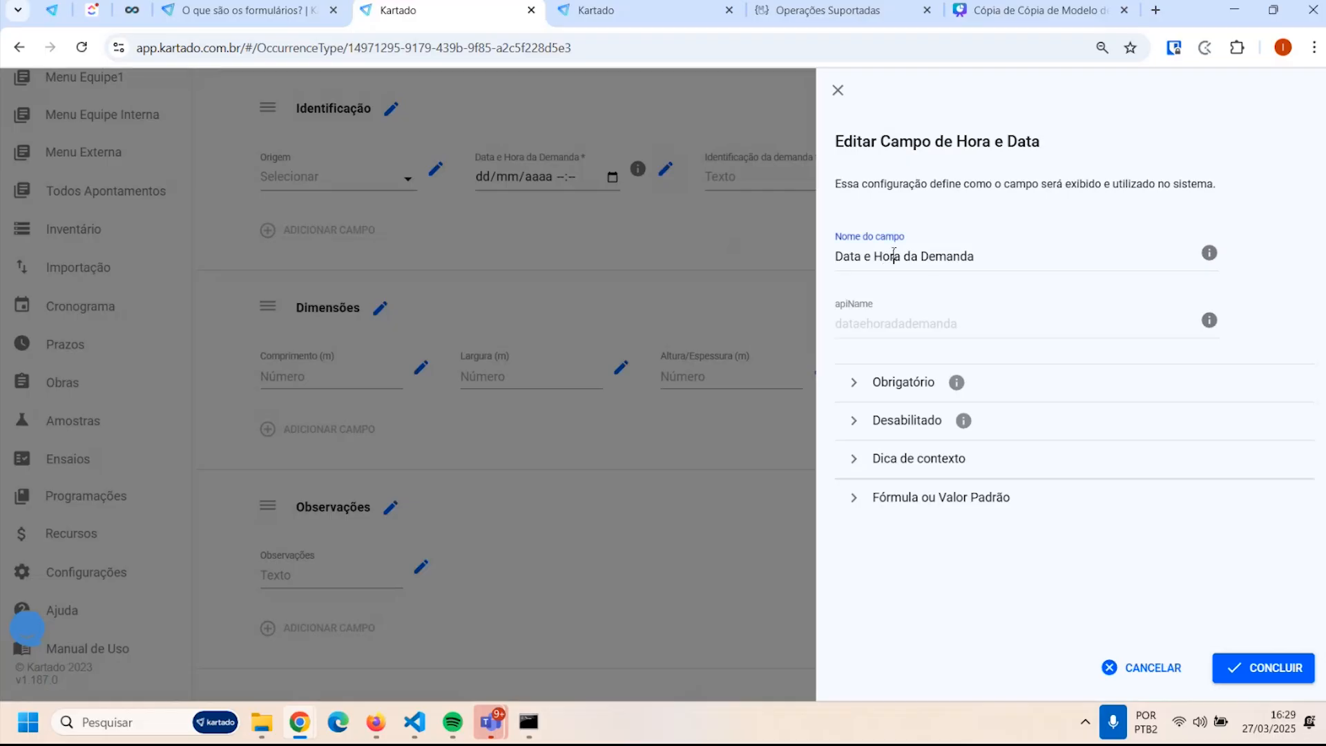
text(ee)
click(1229, 666)
scroll(441, 540, down, 2)
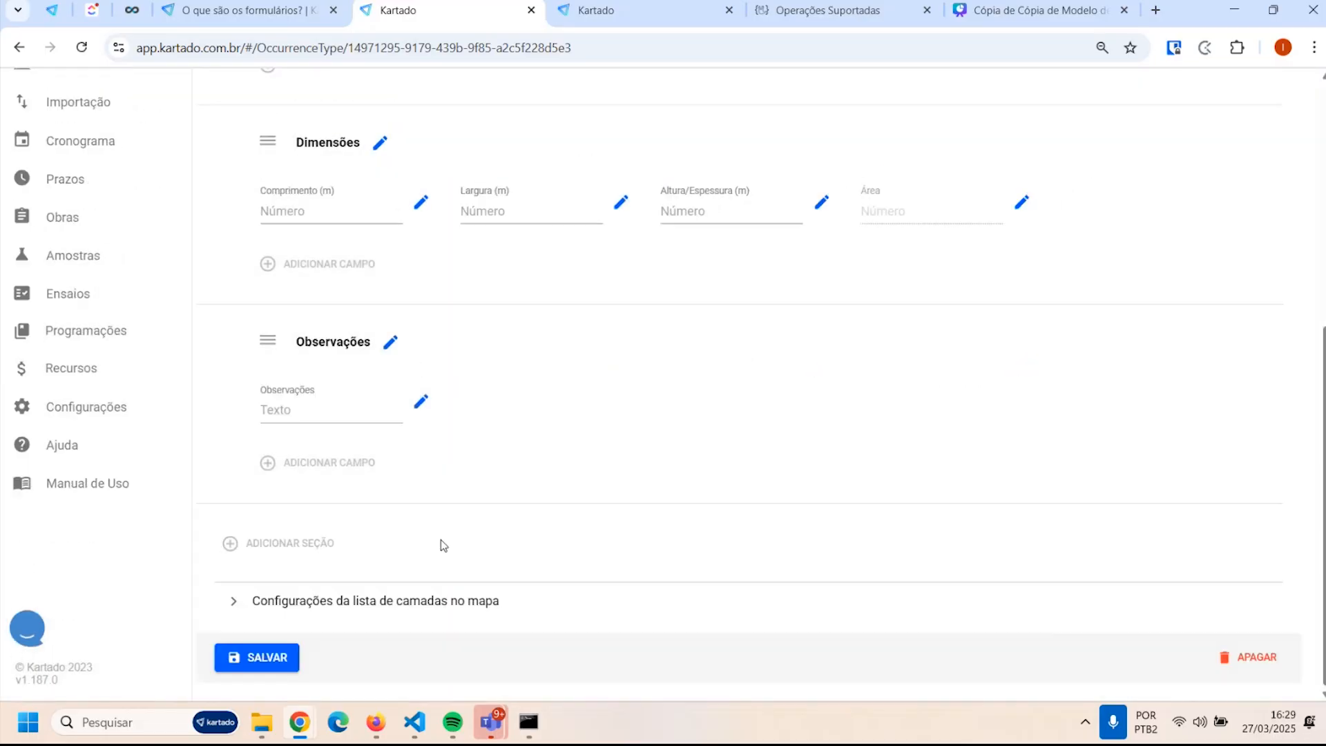
click(268, 662)
scroll(545, 394, up, 5)
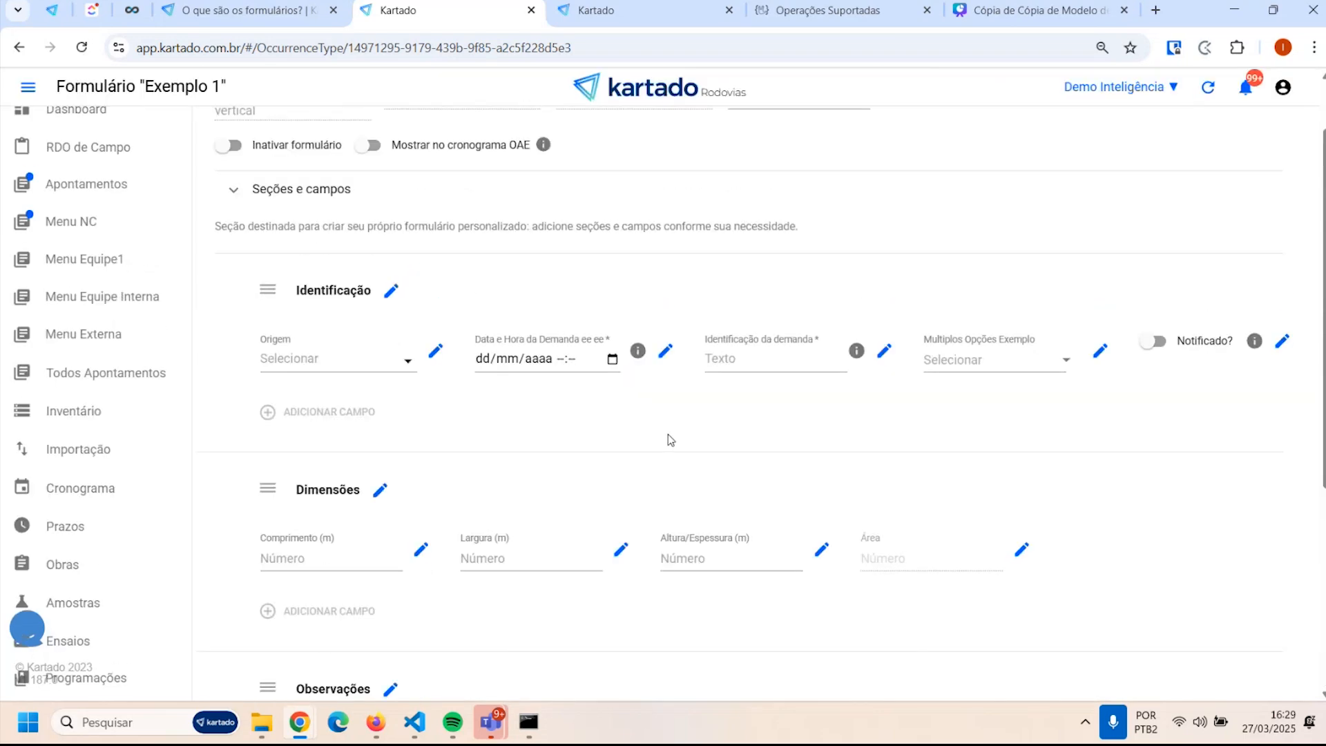
scroll(609, 481, up, 1)
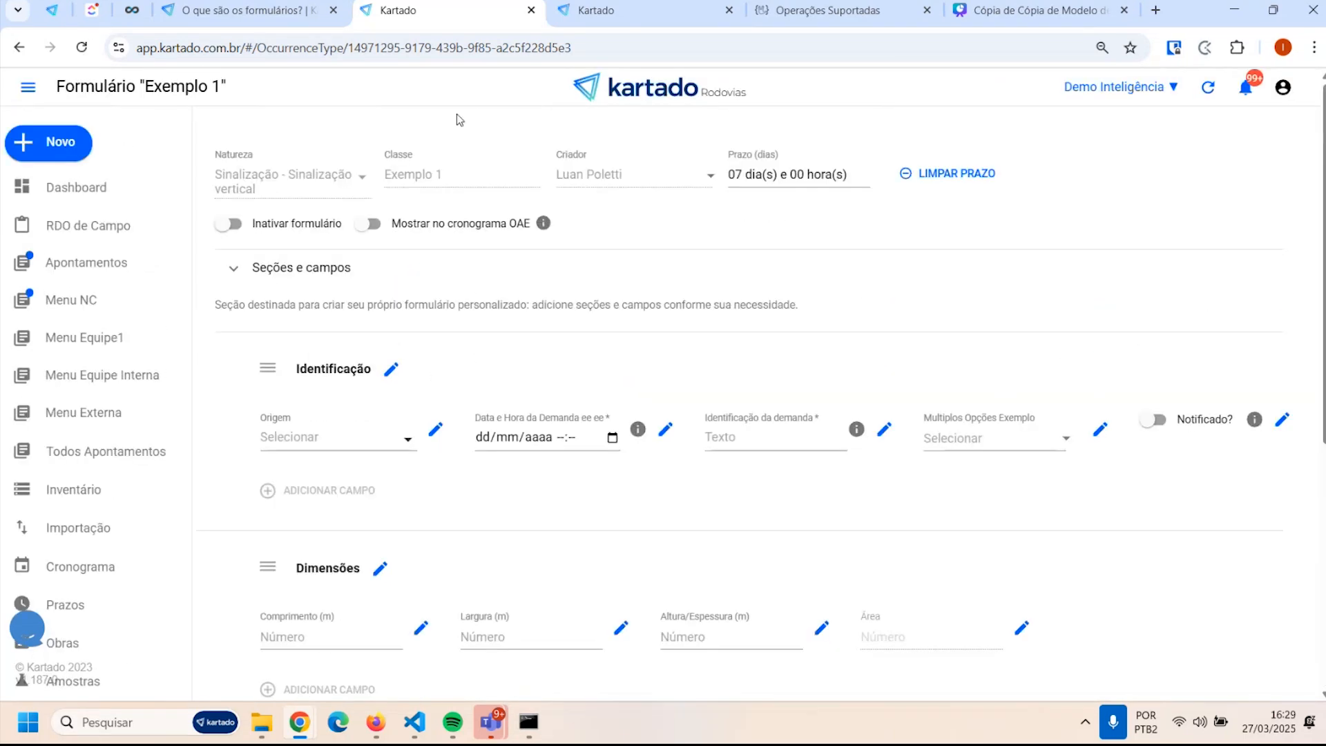
Open the Exemplo 1 apontamento from Todos Apontamentos and examine its Dimensões fields, including the calculated Área
click(83, 452)
click(722, 164)
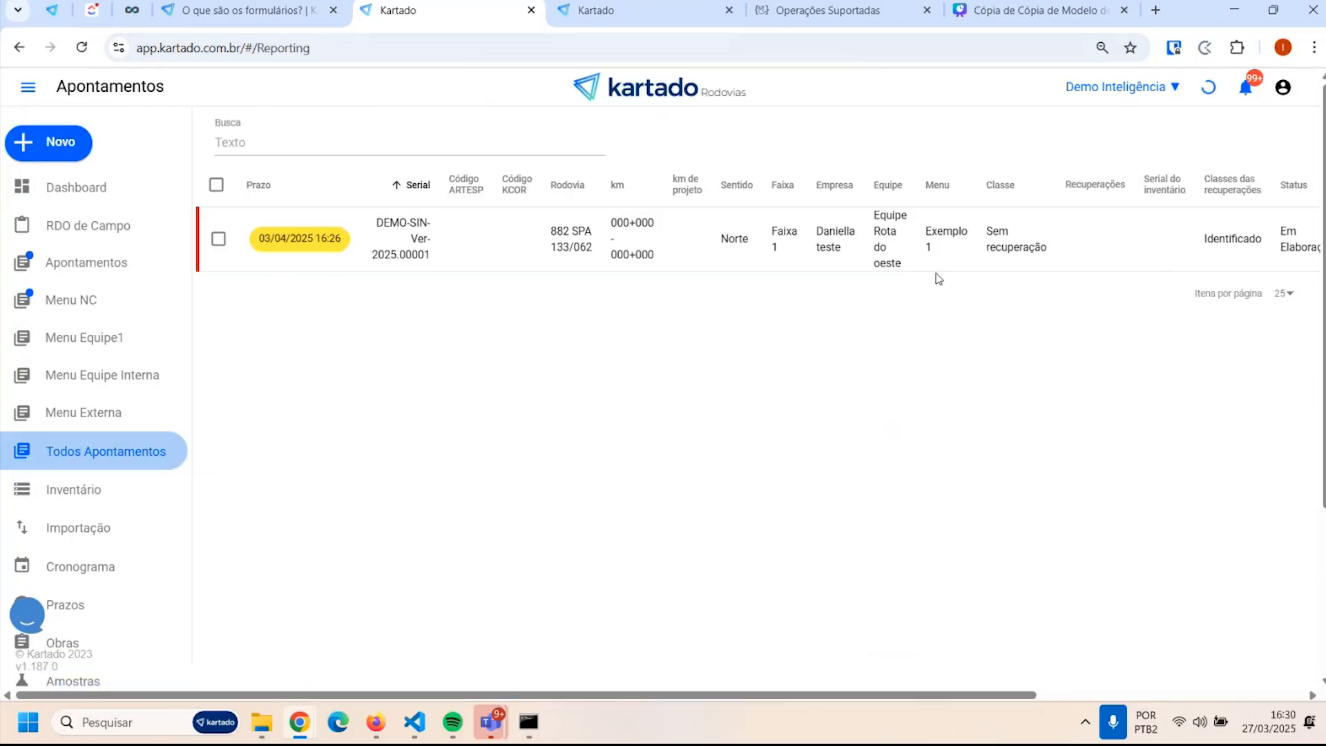
click(608, 259)
scroll(793, 319, down, 12)
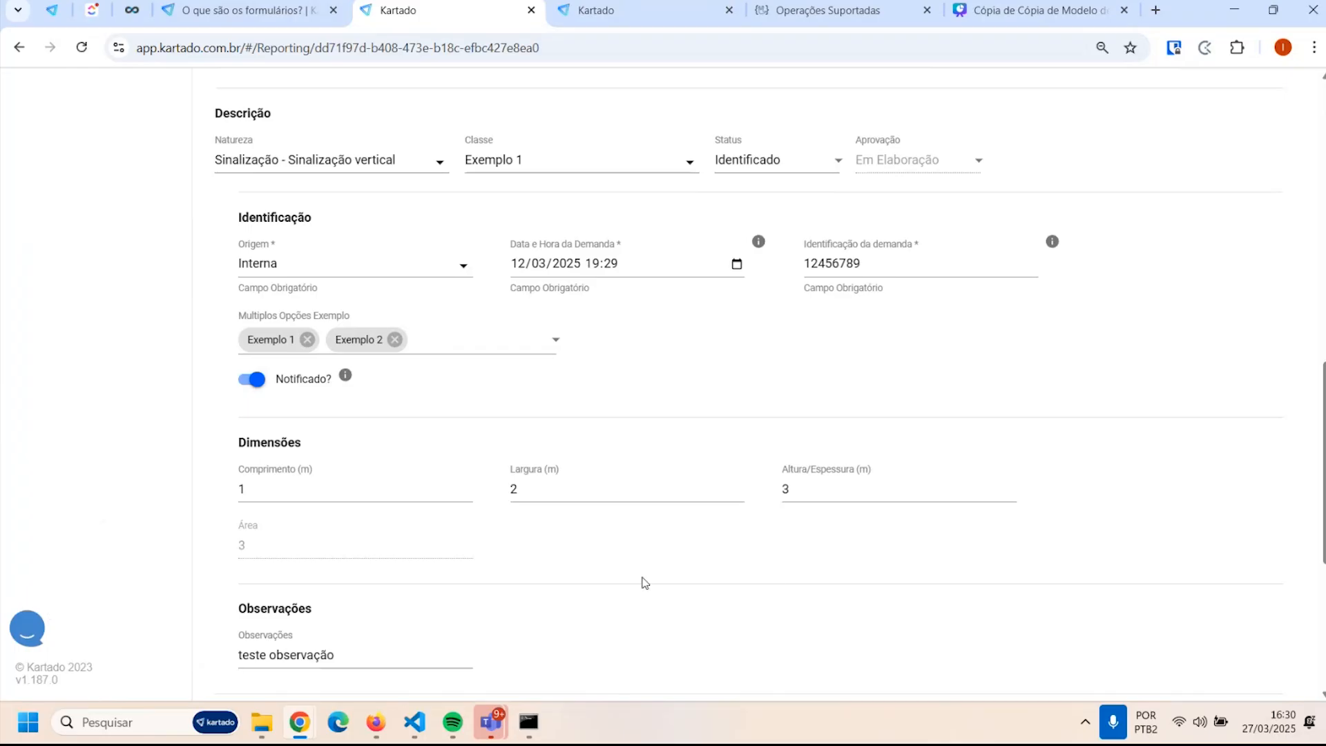
double_click(241, 549)
click(288, 573)
scroll(750, 369, up, 2)
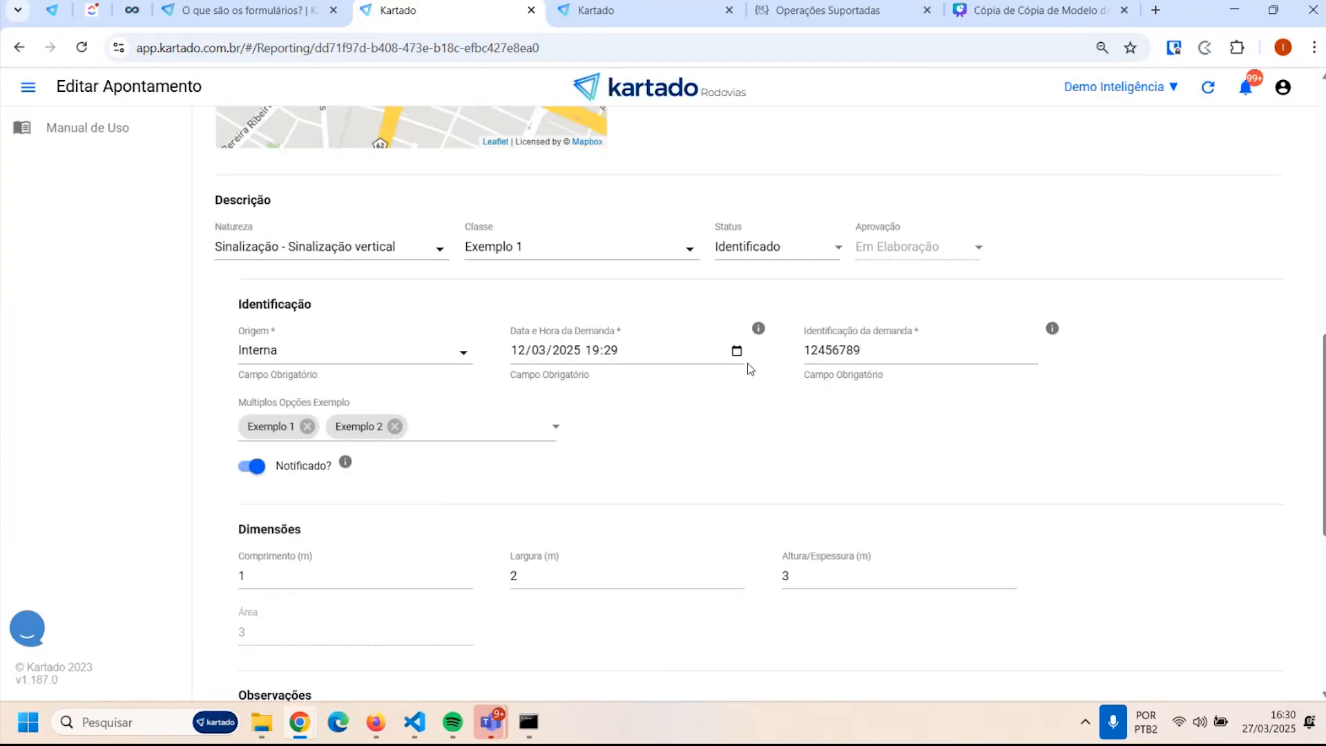
scroll(716, 437, down, 5)
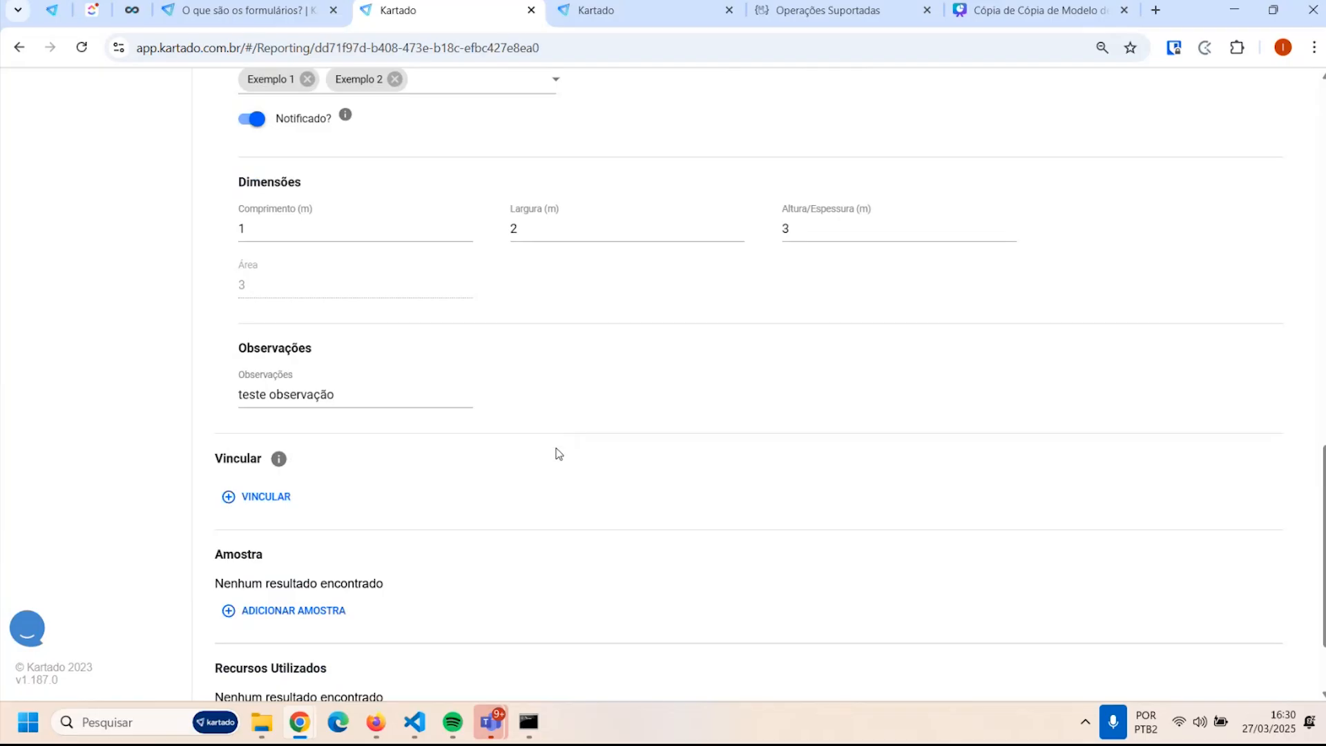
scroll(79, 545, up, 6)
scroll(79, 545, up, 5)
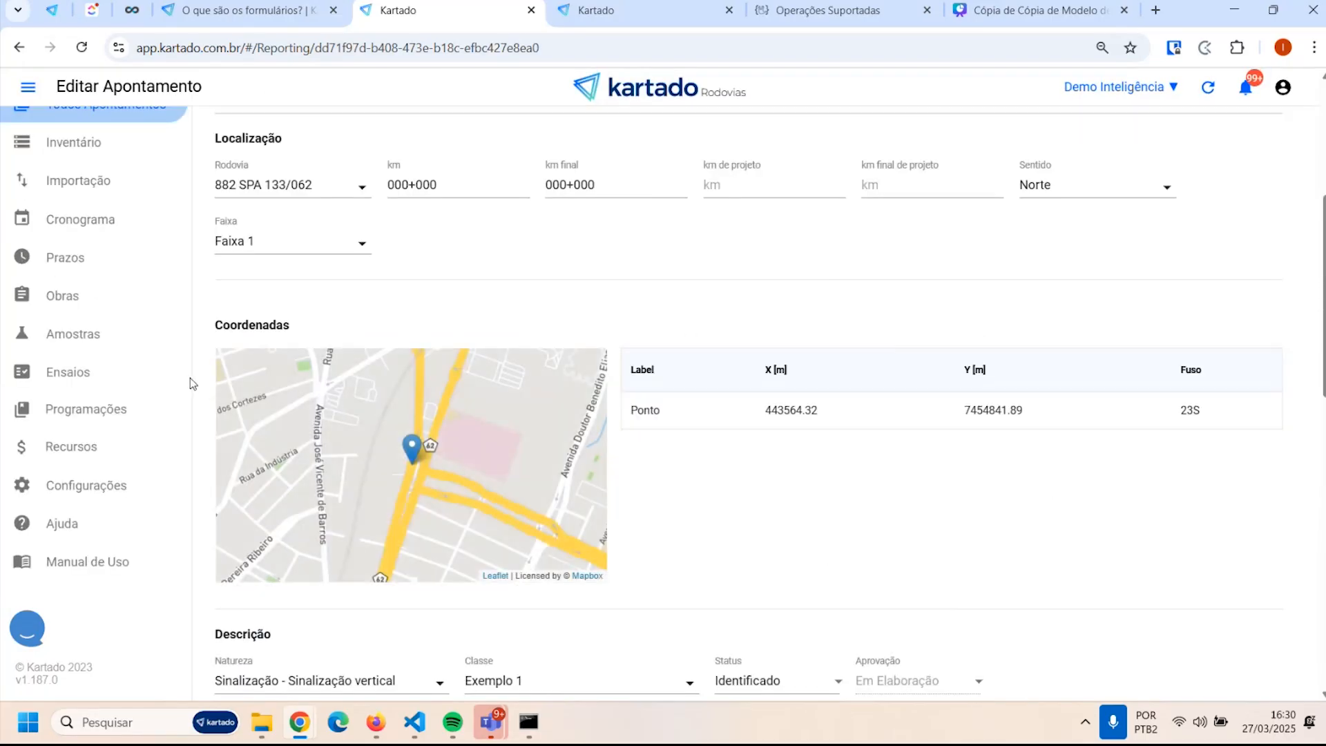
Open the form Exemplo 1 from the forms list in a new browser tab and close the JsonLogic reference
click(102, 495)
click(458, 506)
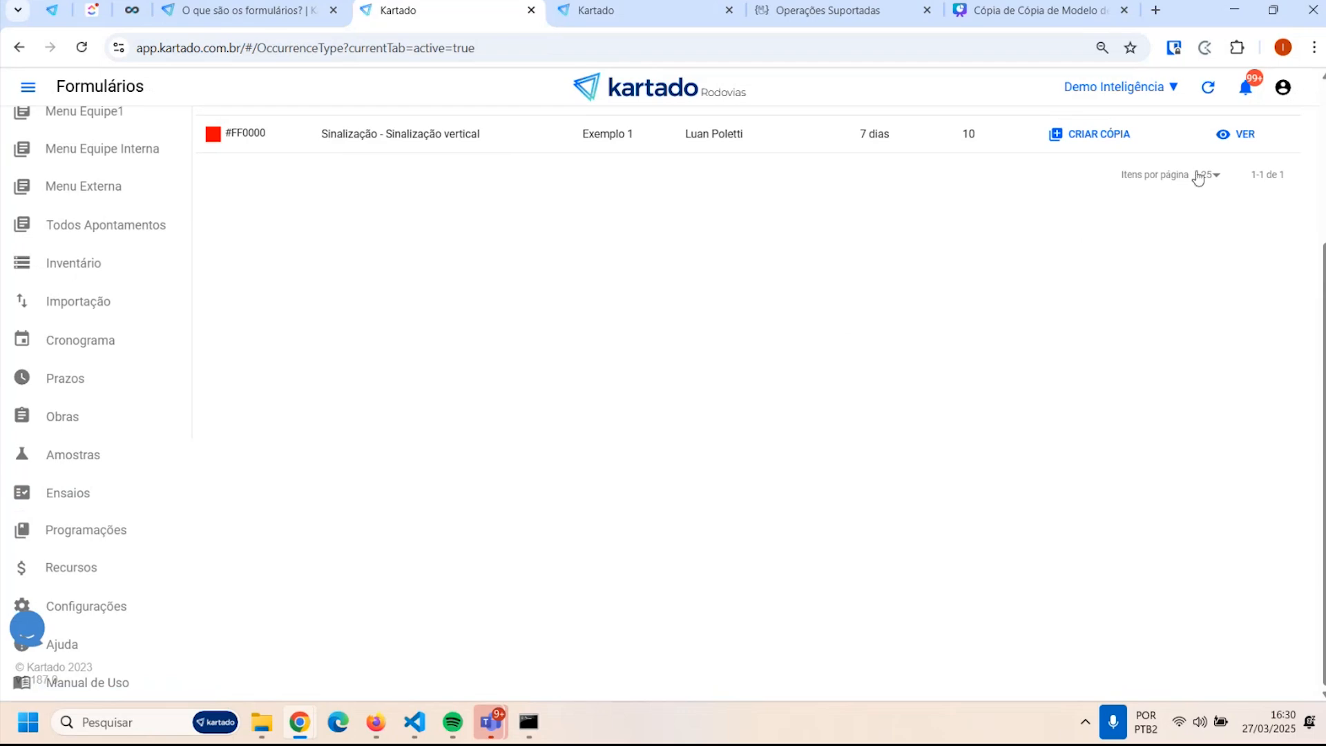
middle_click(1231, 142)
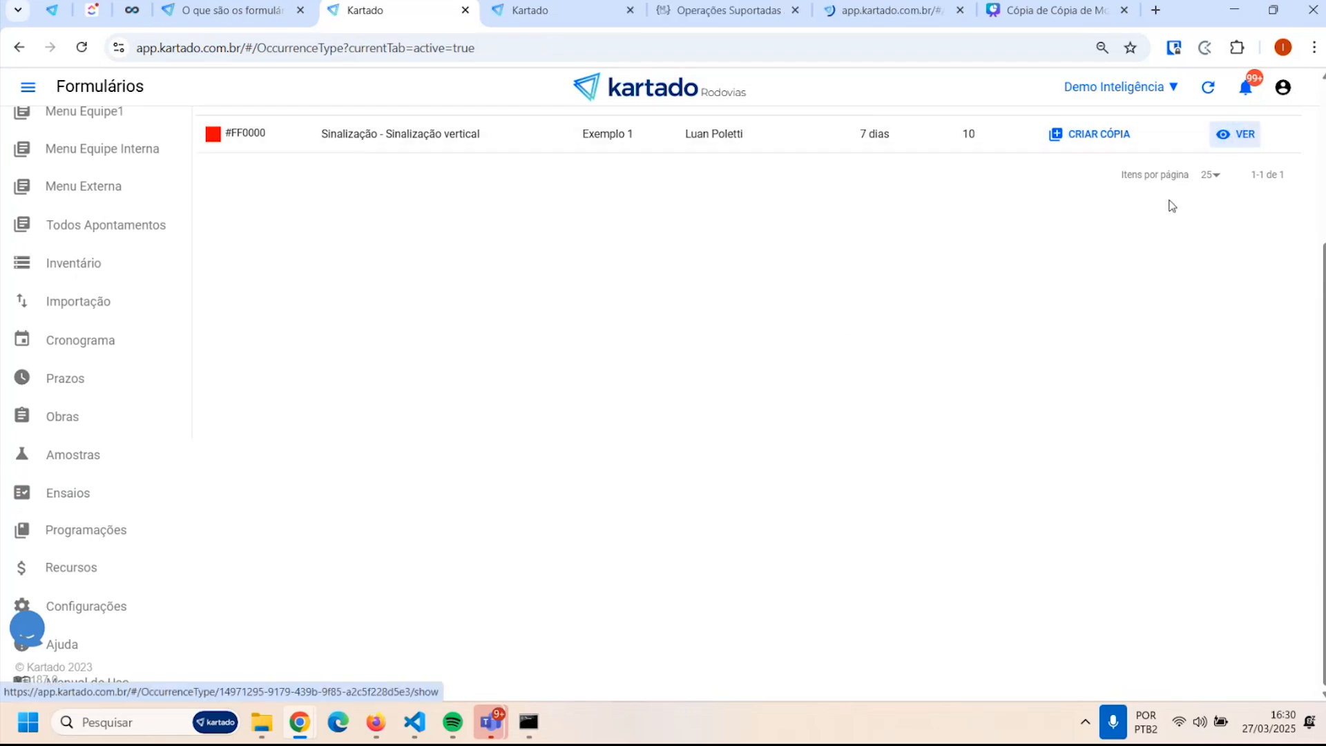
click(773, 15)
click(890, 10)
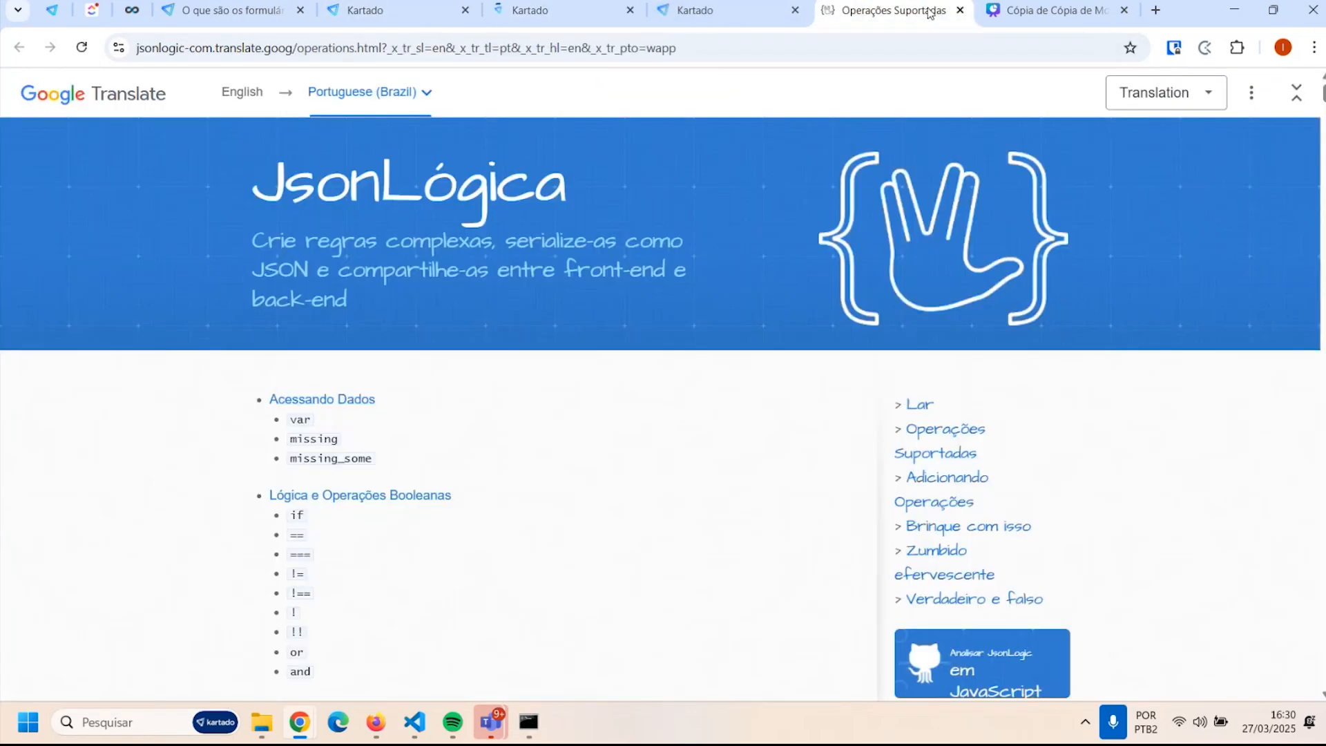
click(960, 11)
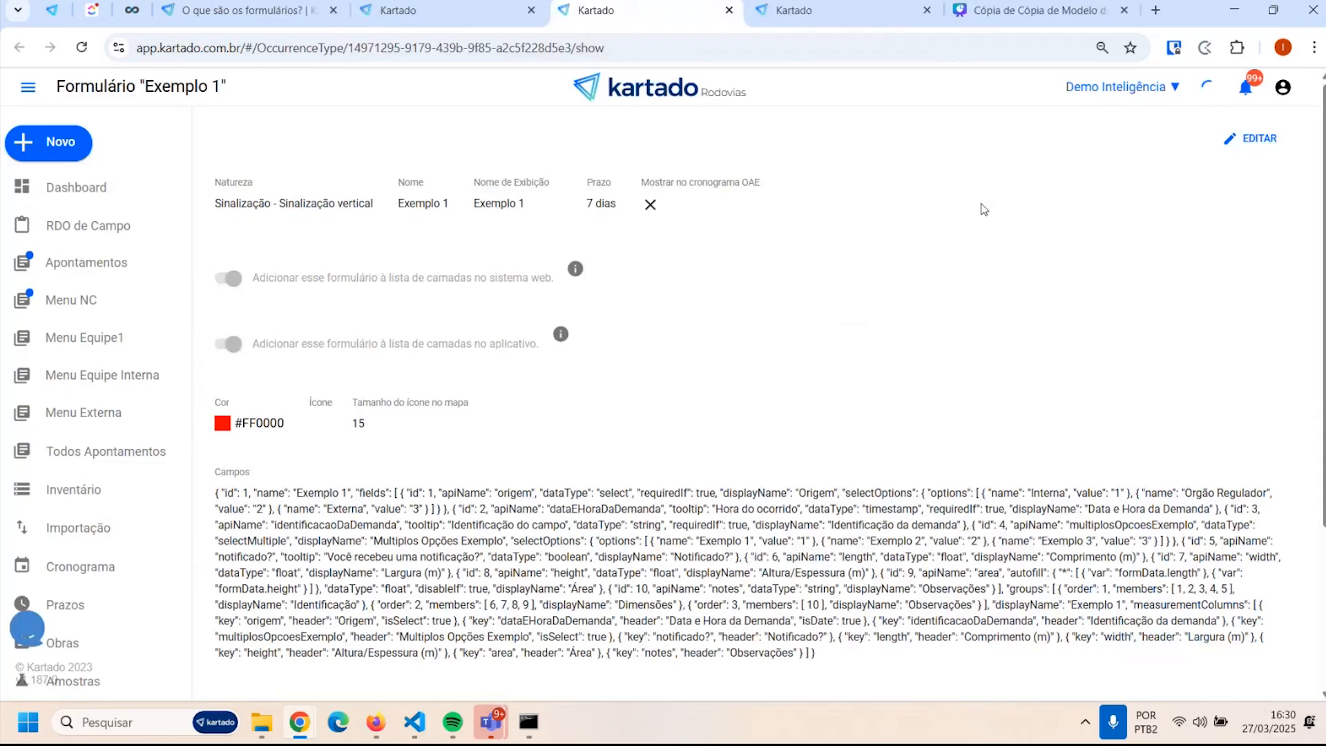
Examine the Campos definition on the Exemplo 1 form's details page
click(1247, 138)
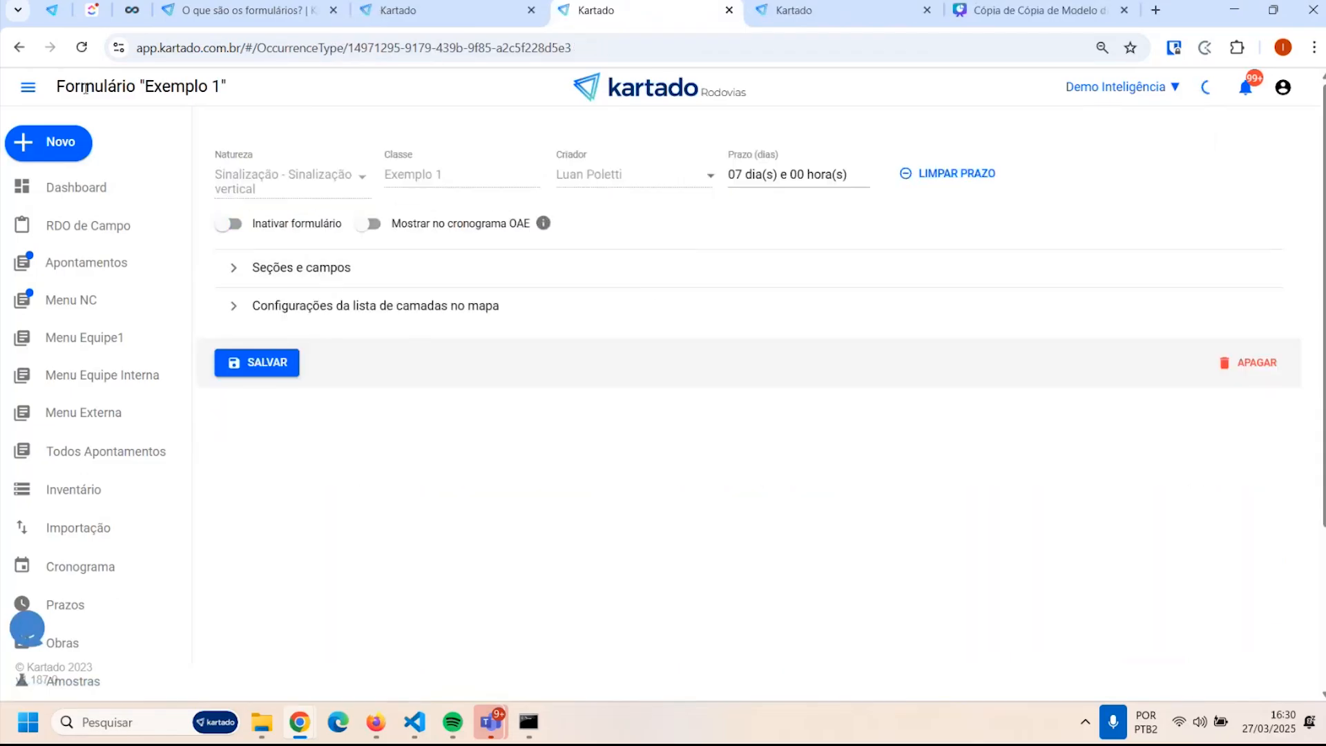
click(18, 47)
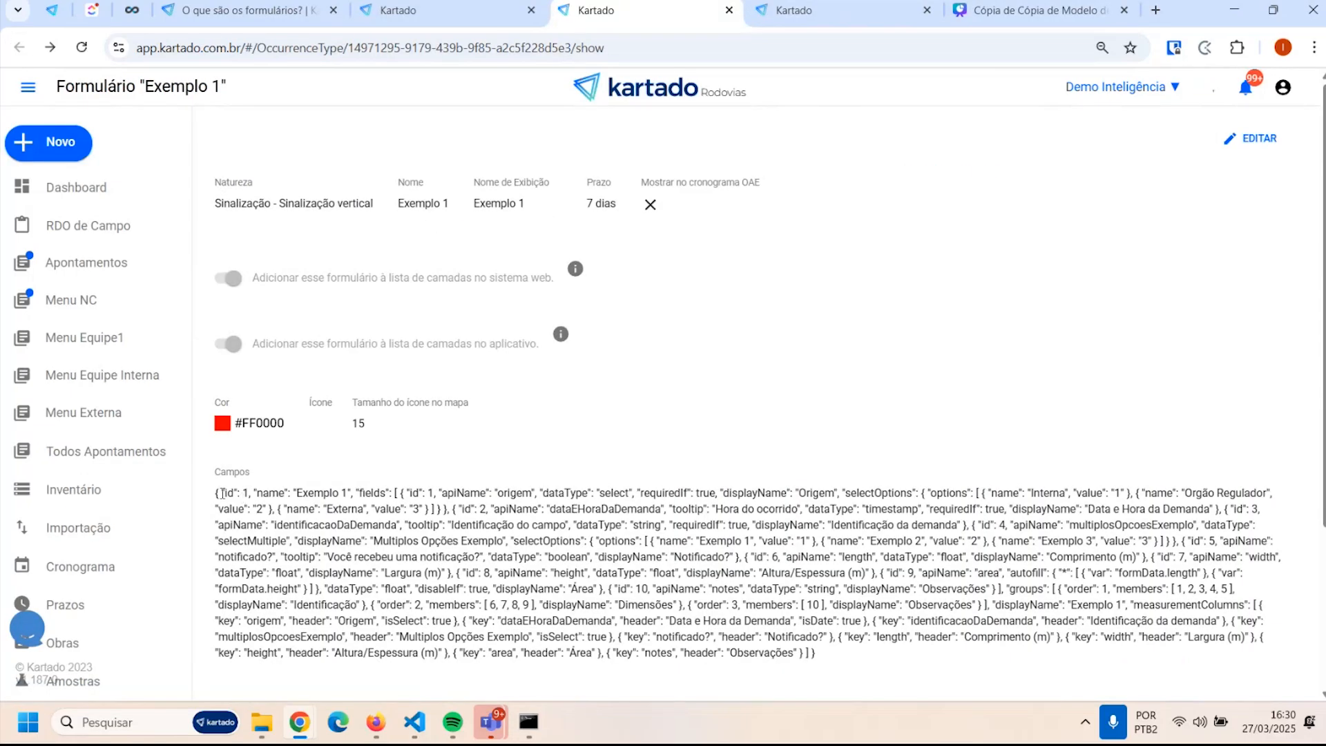
drag(223, 493, 846, 652)
click(600, 522)
Open the form Exemplo 1 for editing, expand Seções e campos, and view the Observações section's settings without changes
click(1218, 152)
click(784, 276)
scroll(914, 272, down, 3)
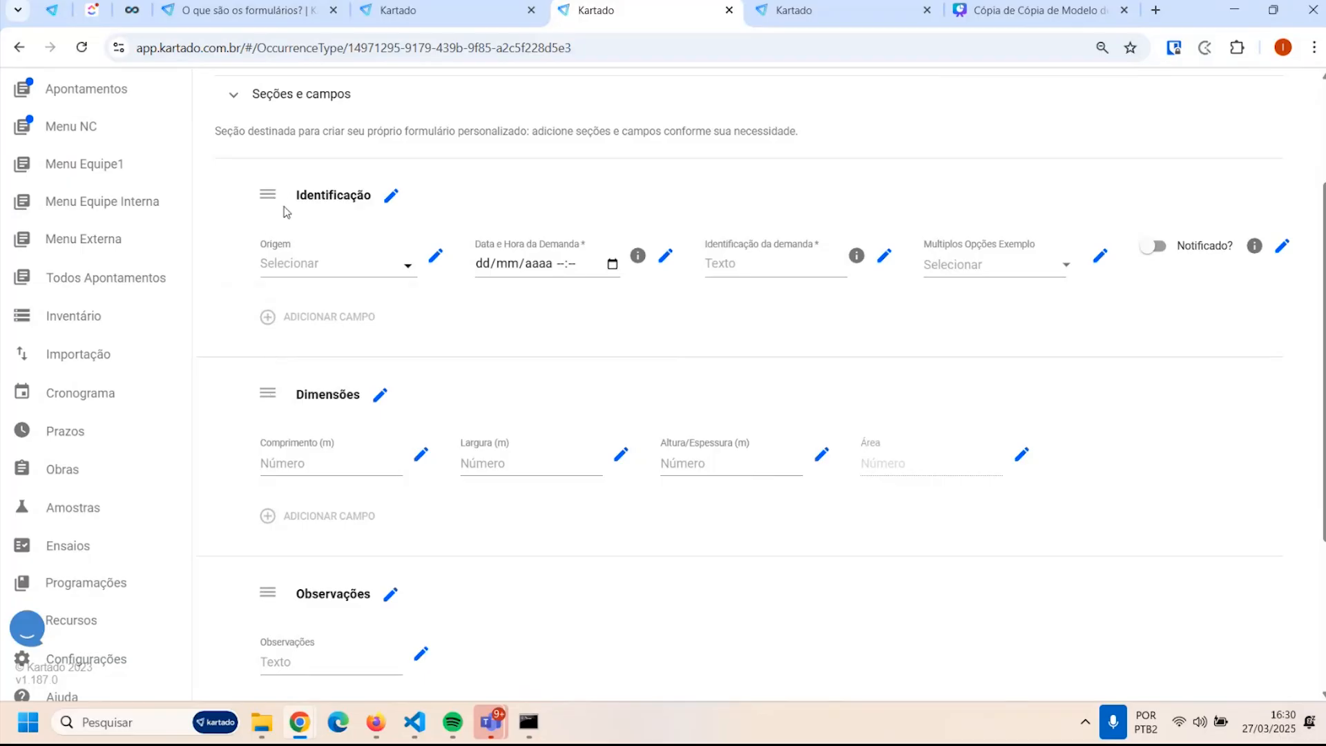
click(391, 594)
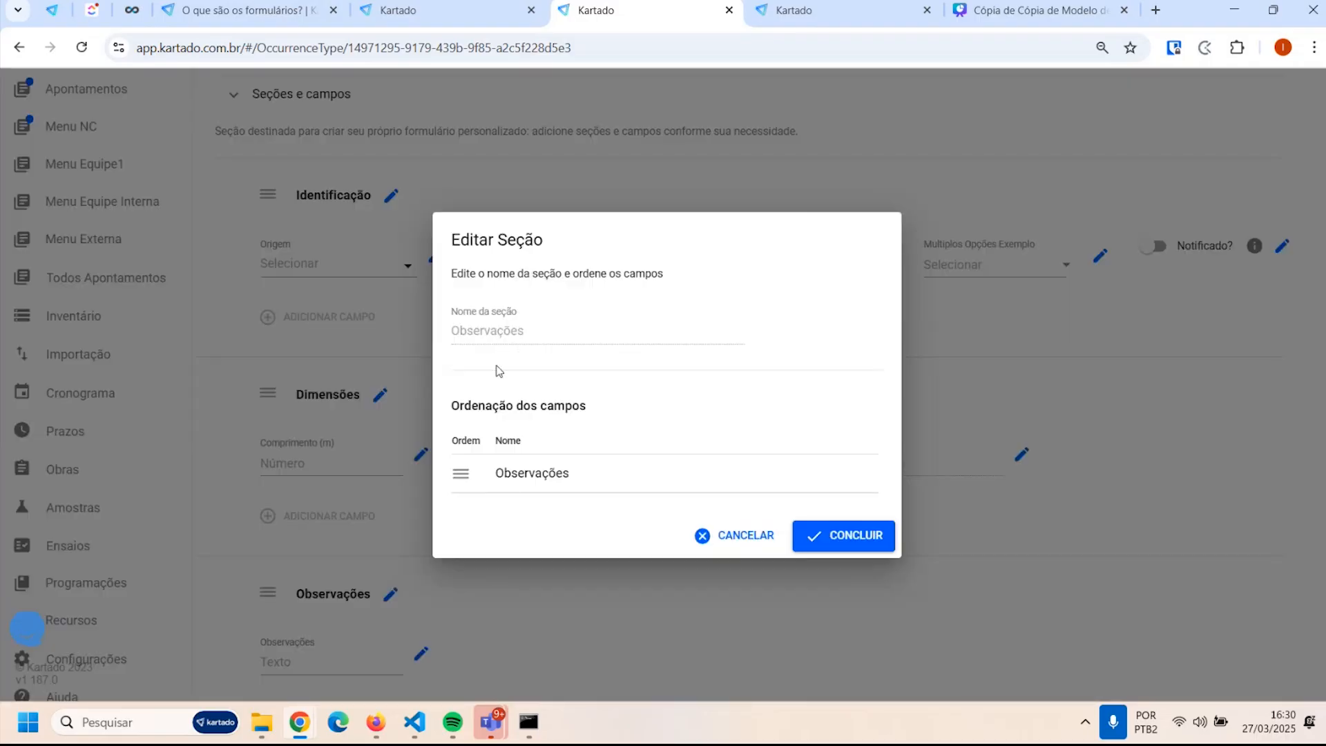
click(753, 534)
Try to move Largura (m) below Altura/Espessura (m) in the Dimensões section's field order and save the form
click(379, 399)
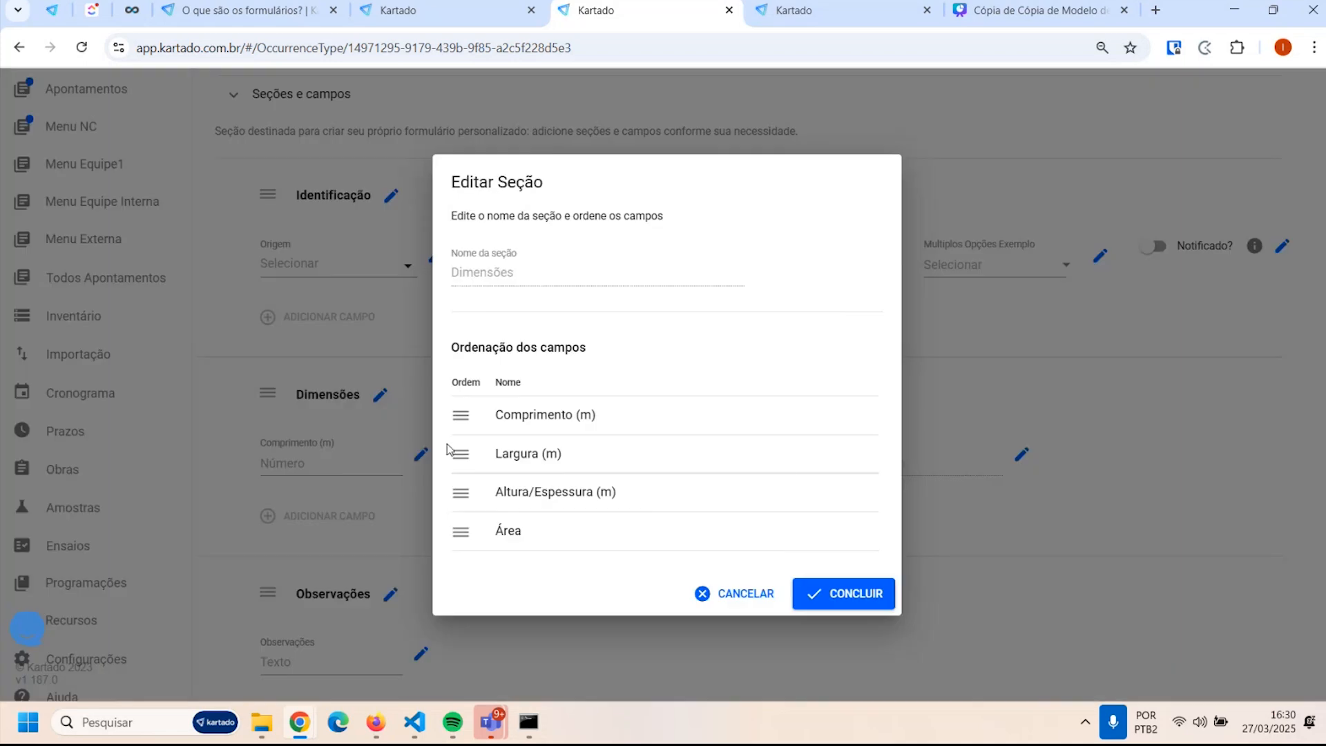
drag(460, 454, 462, 497)
click(843, 592)
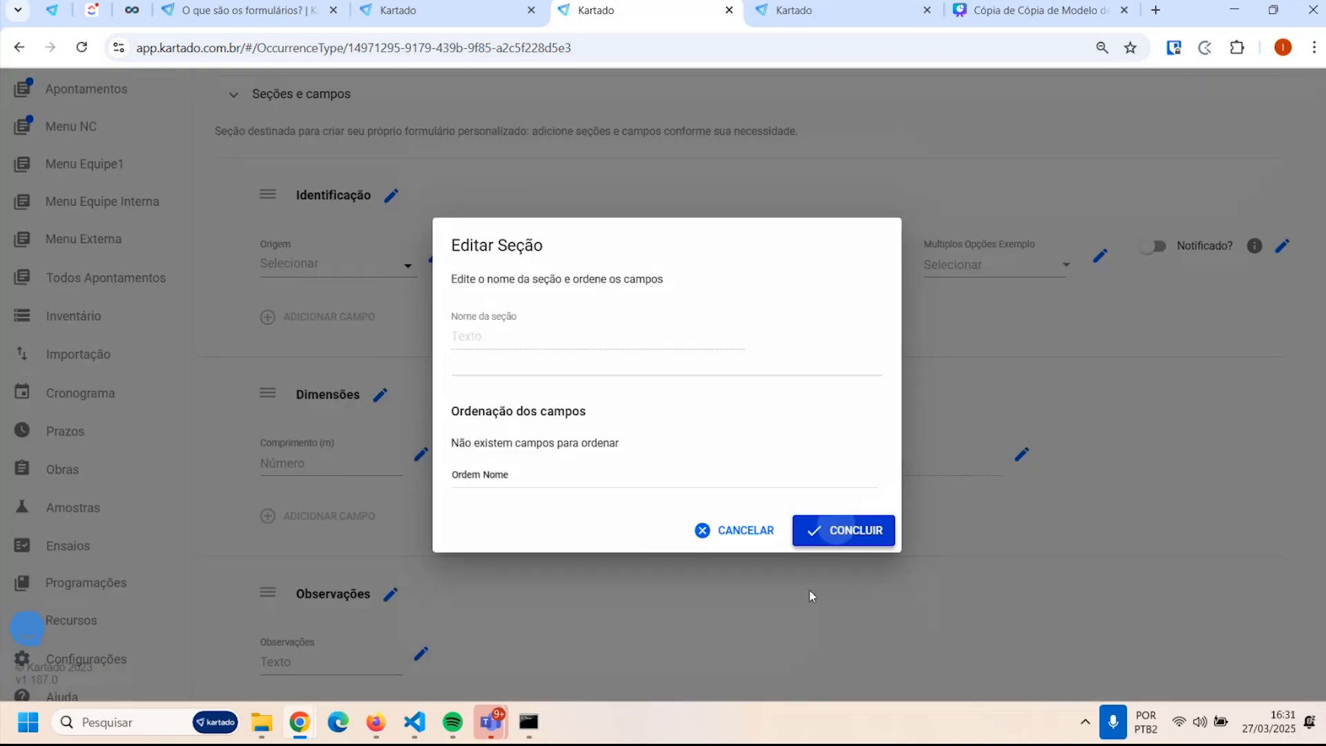
scroll(610, 550, down, 4)
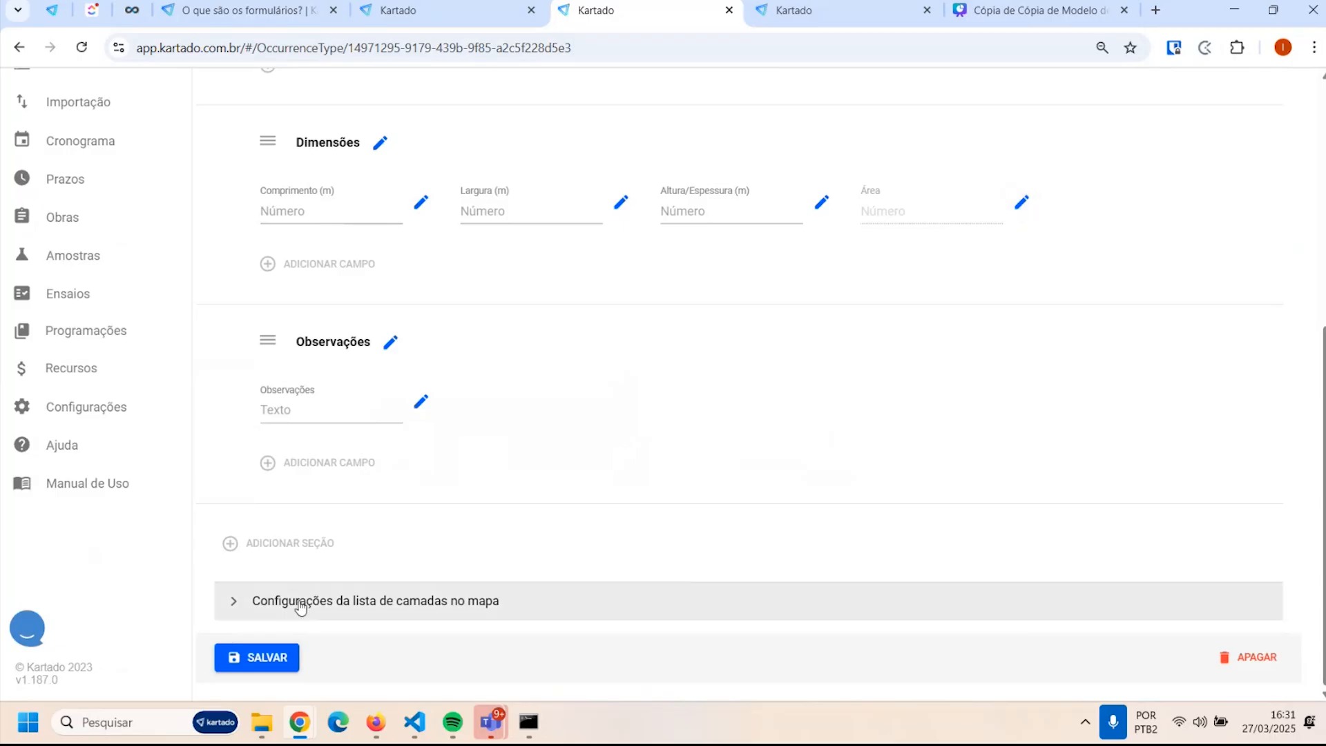
click(264, 662)
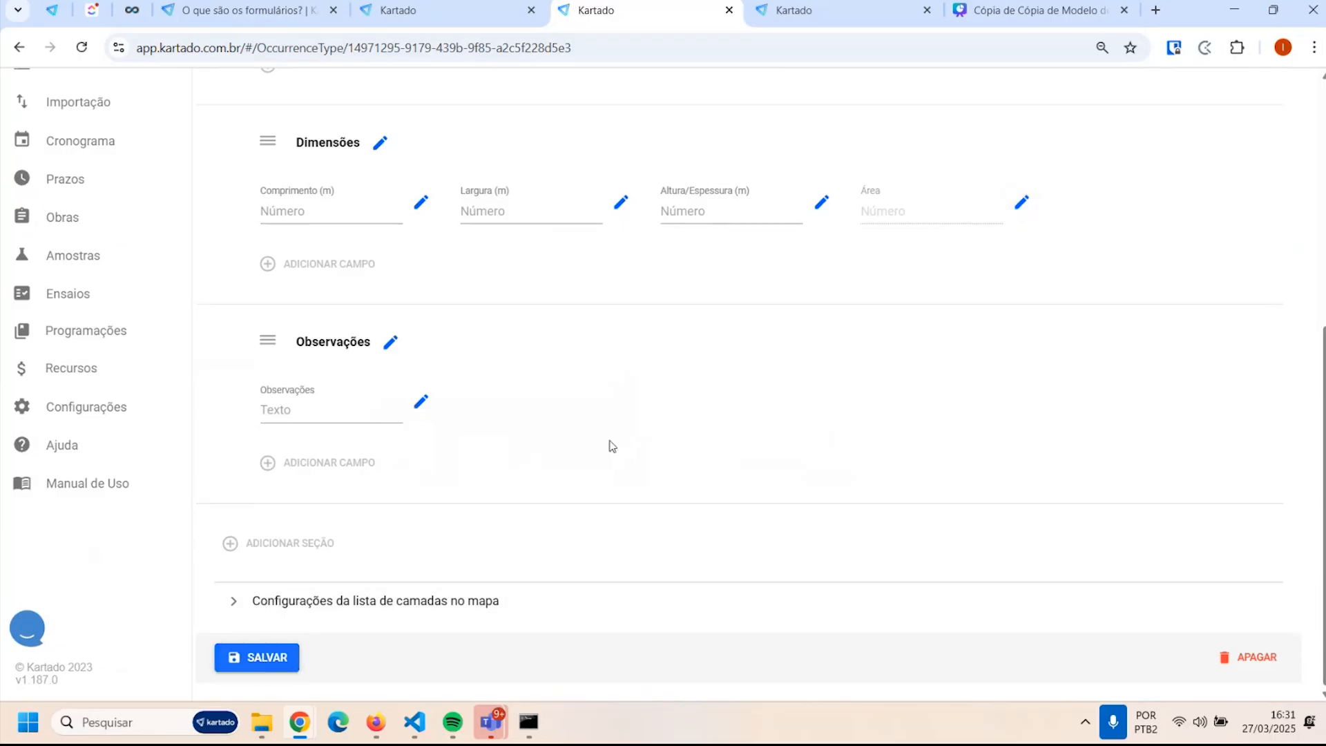
click(380, 142)
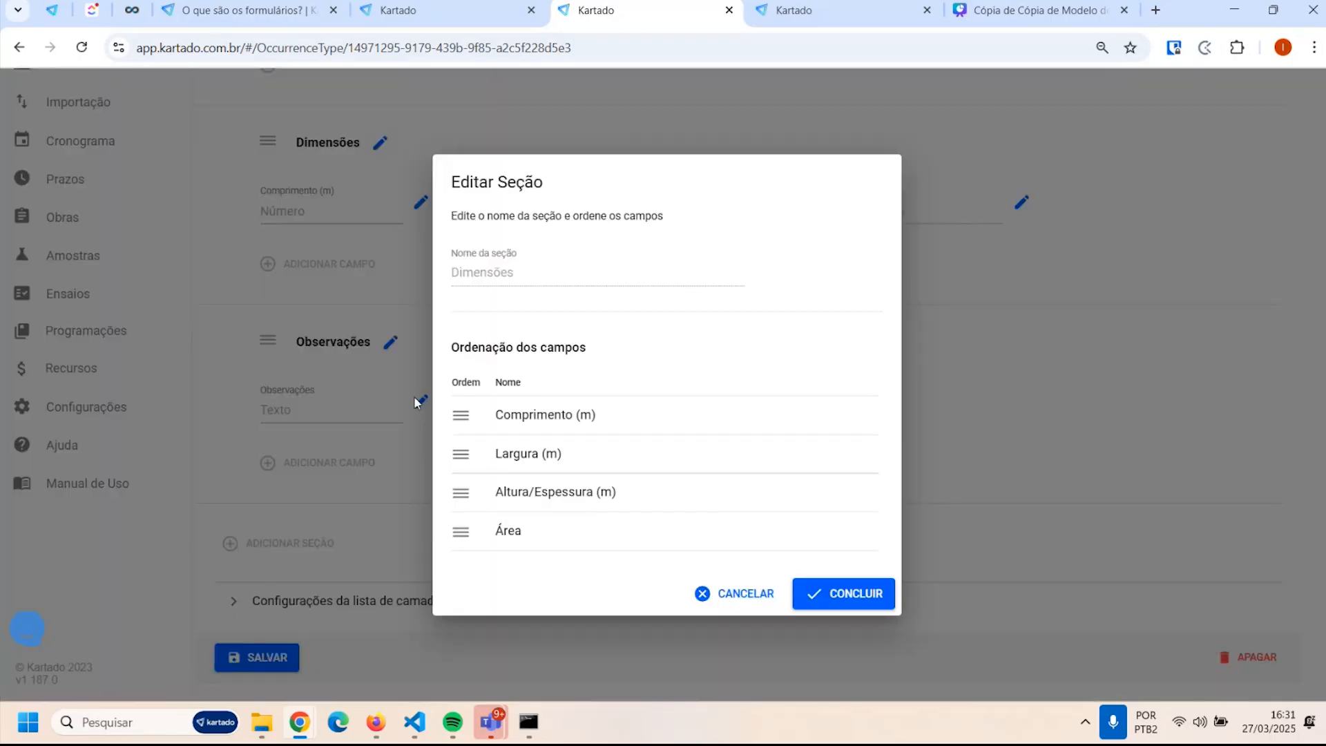
drag(460, 417, 459, 530)
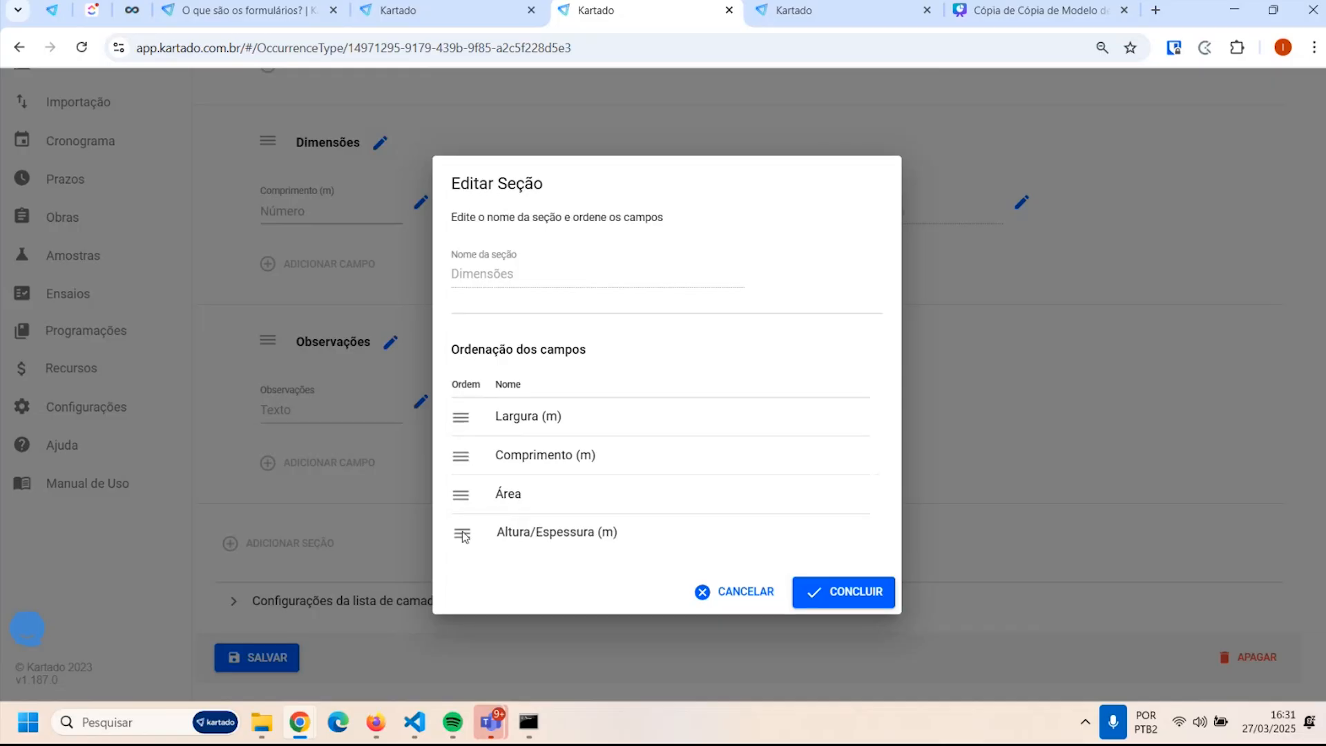
click(736, 595)
scroll(723, 424, up, 3)
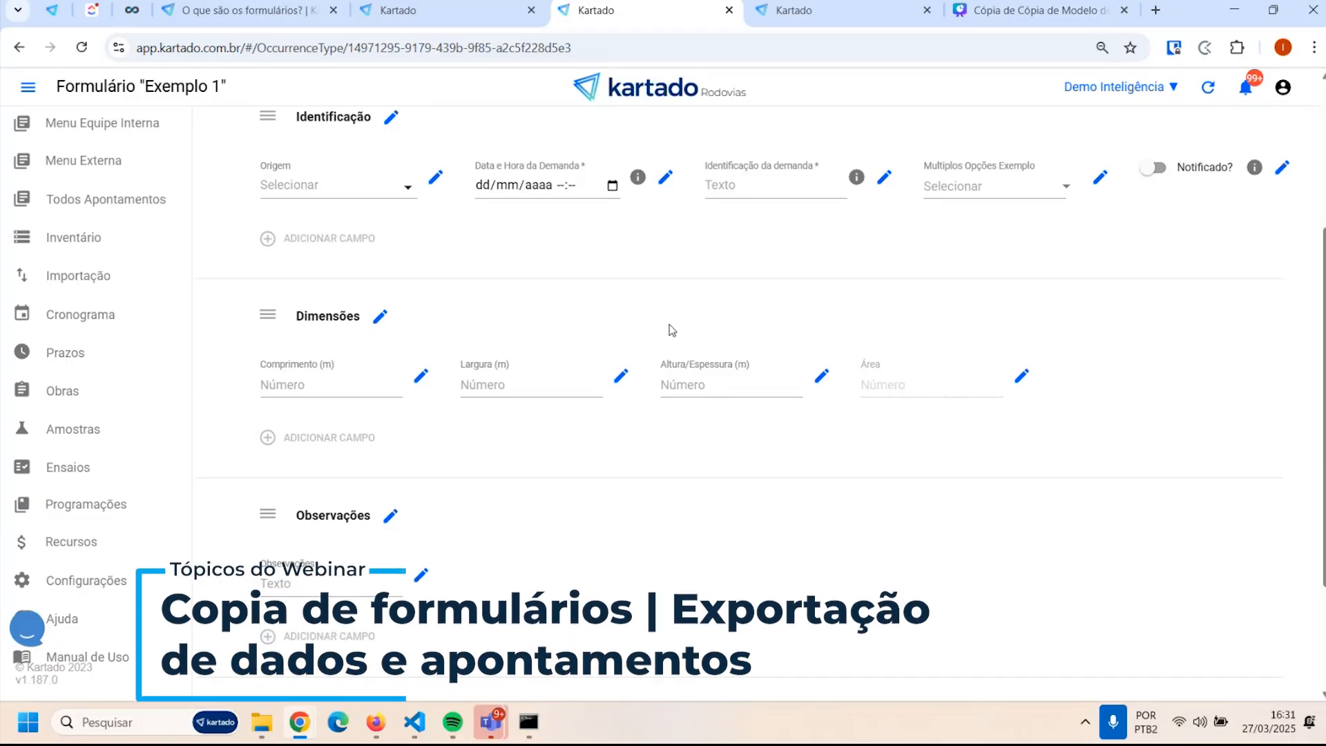
scroll(644, 359, up, 3)
scroll(625, 453, up, 1)
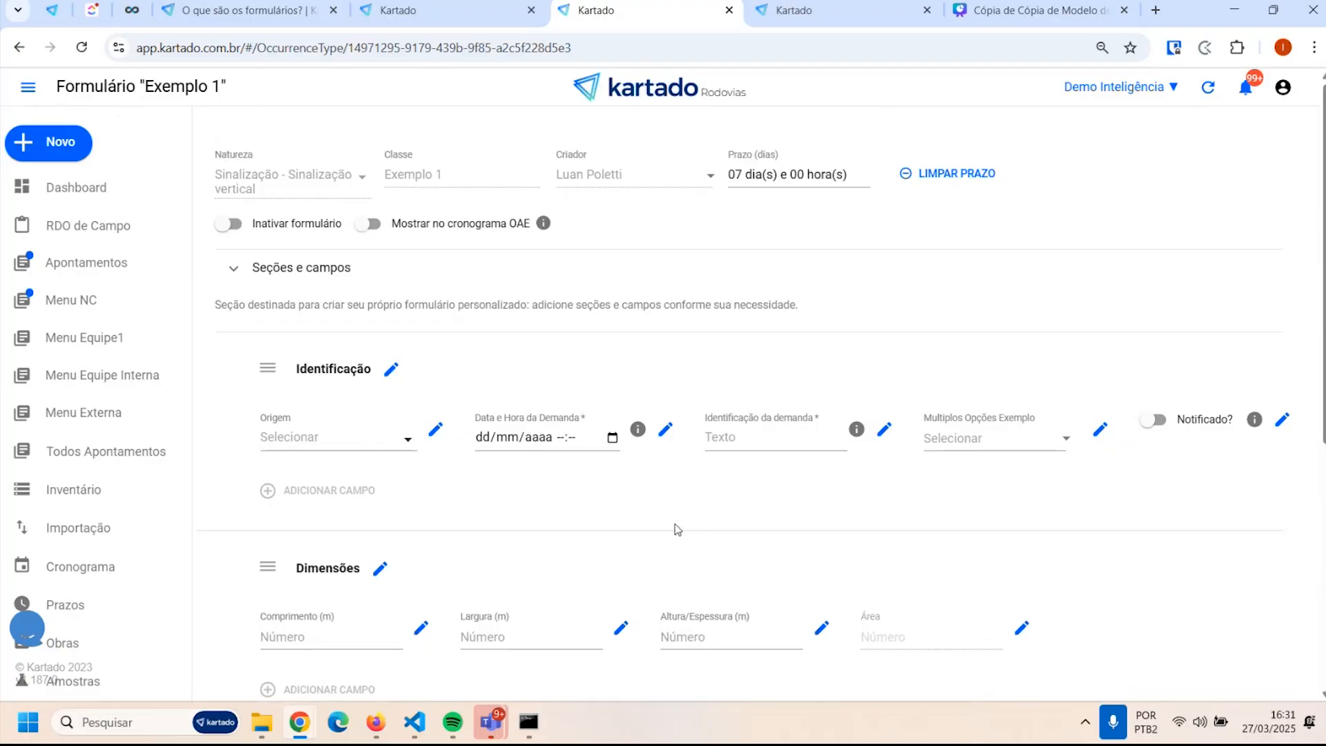
scroll(678, 529, down, 1)
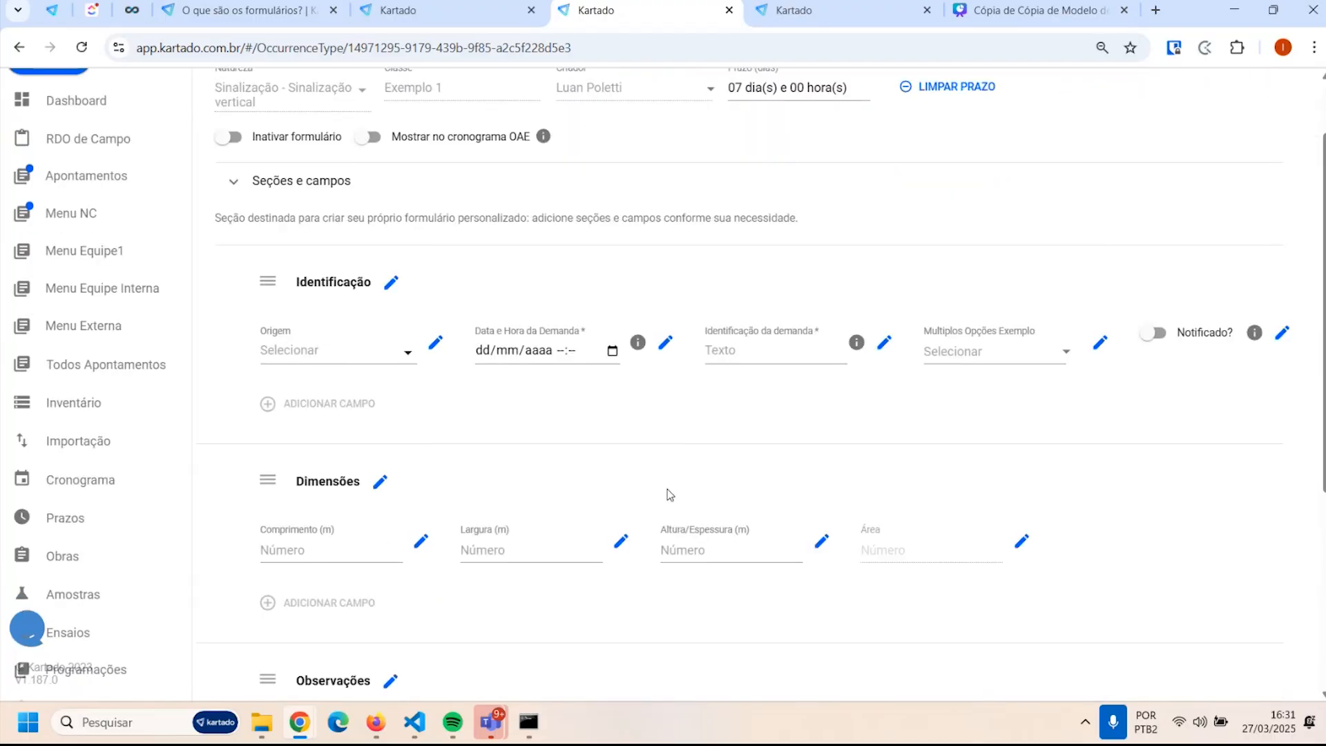
scroll(660, 459, down, 4)
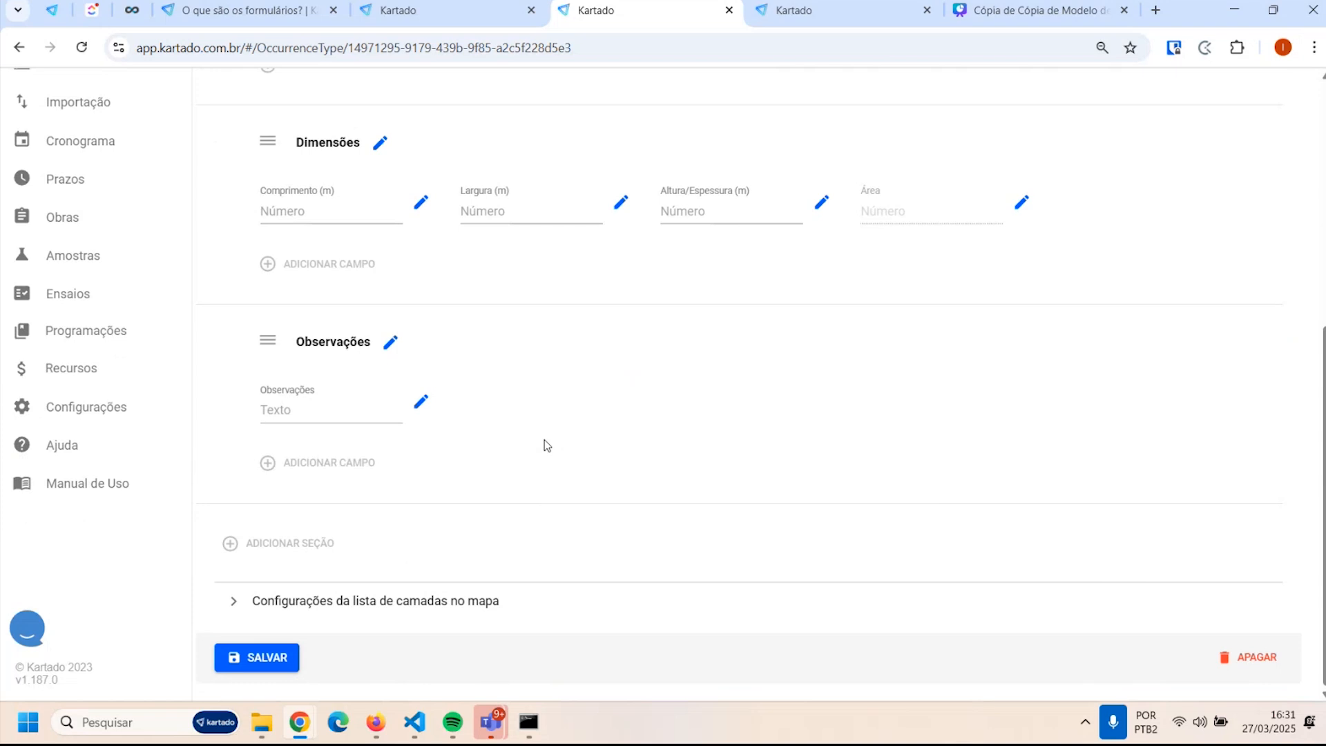
scroll(547, 445, up, 3)
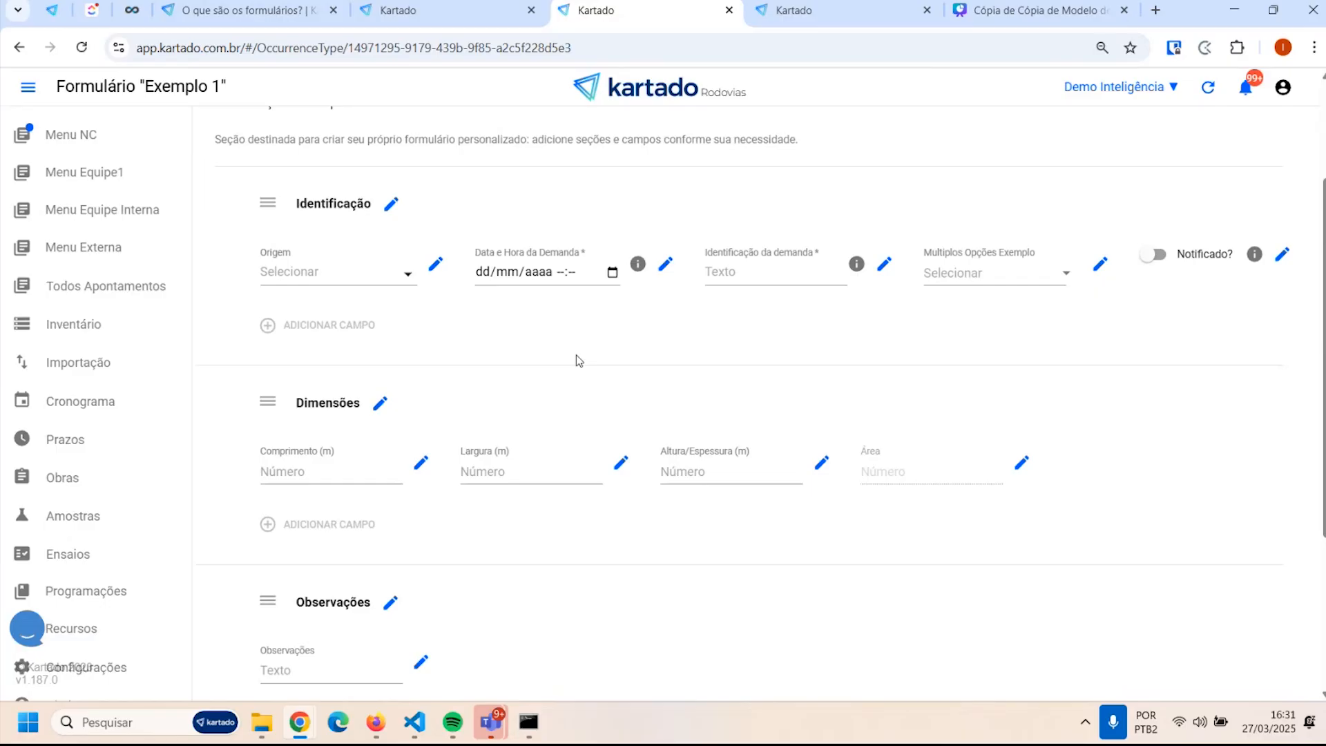
scroll(578, 359, up, 2)
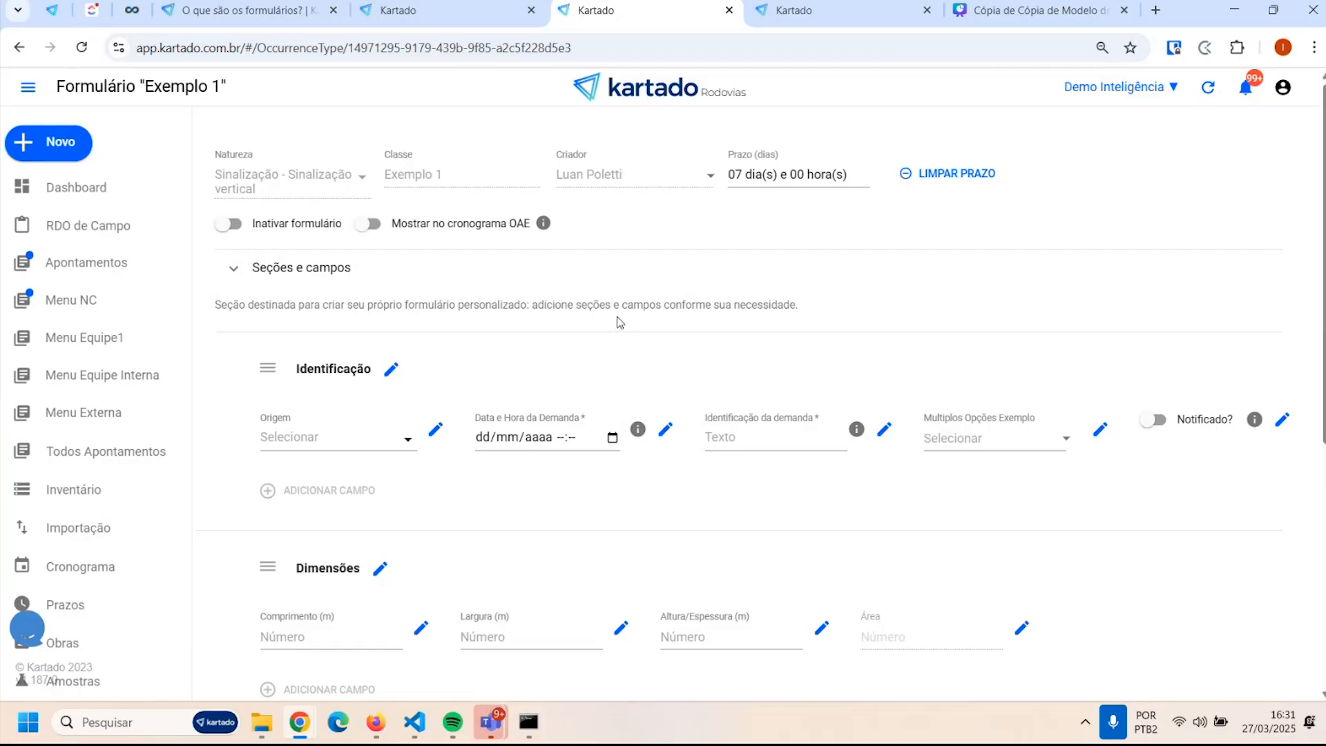
scroll(549, 373, down, 6)
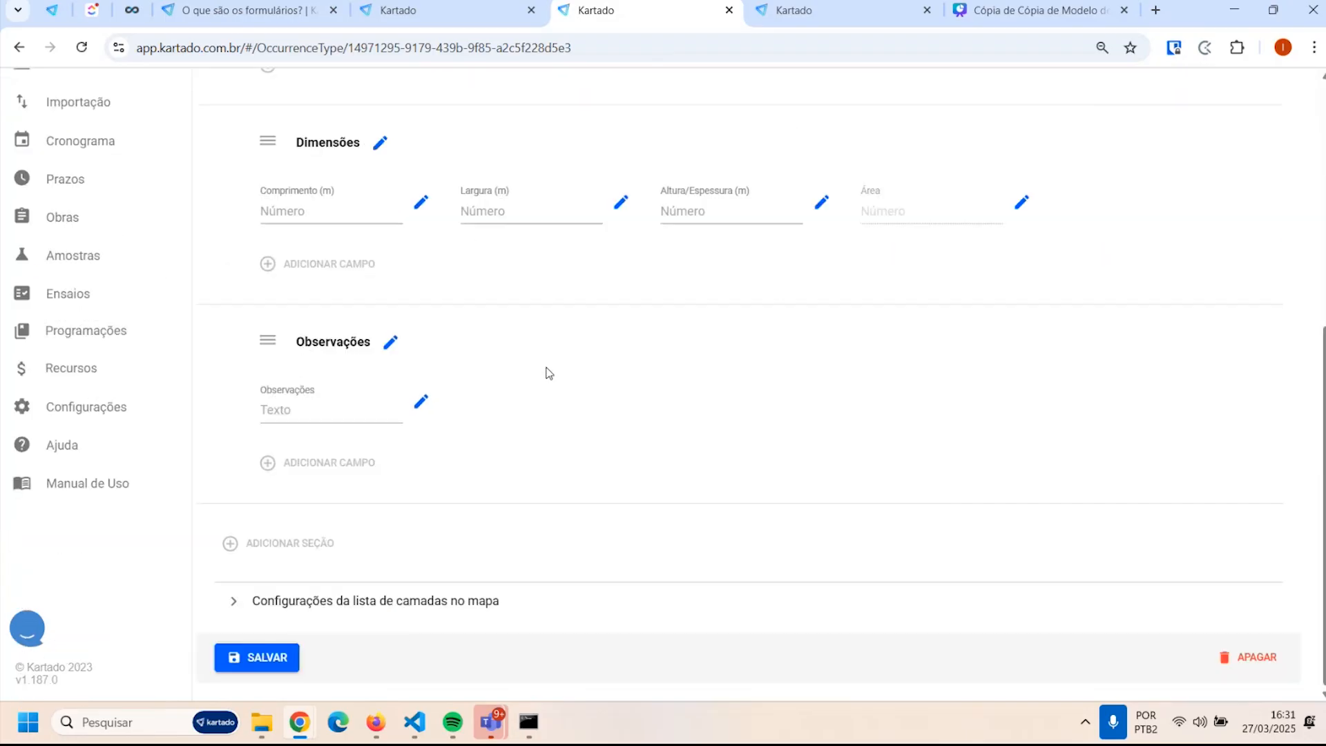
scroll(415, 578, up, 5)
scroll(131, 539, down, 3)
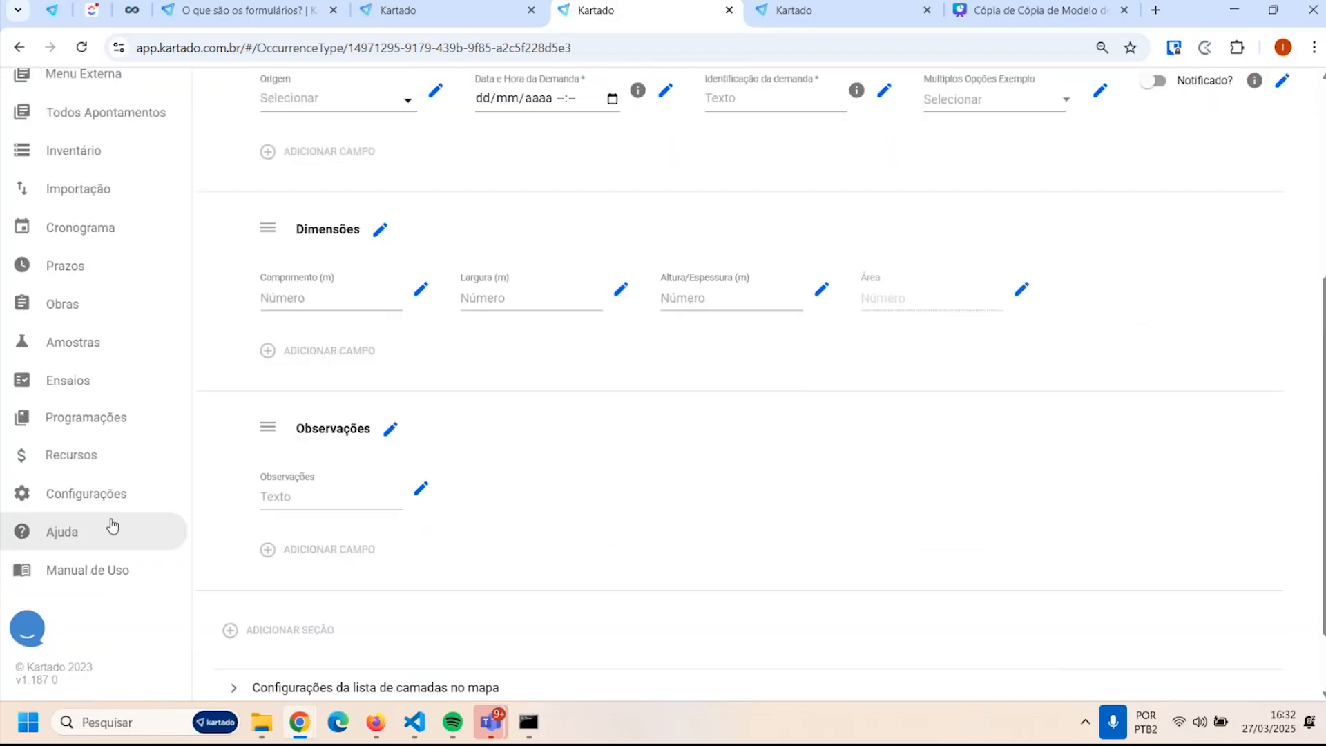
Open the forms list in the settings, add a Criador filter, and select the form author's name
click(97, 493)
click(565, 434)
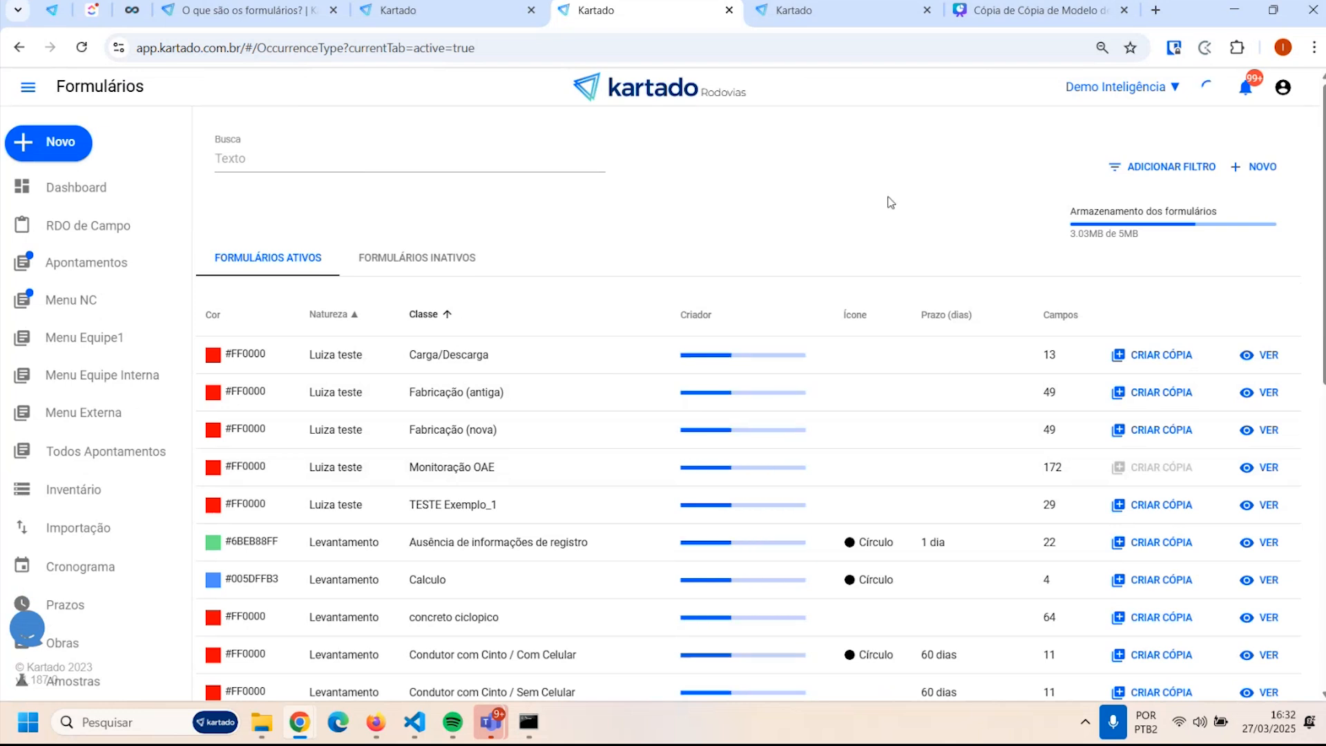
click(1136, 167)
click(1135, 202)
click(676, 161)
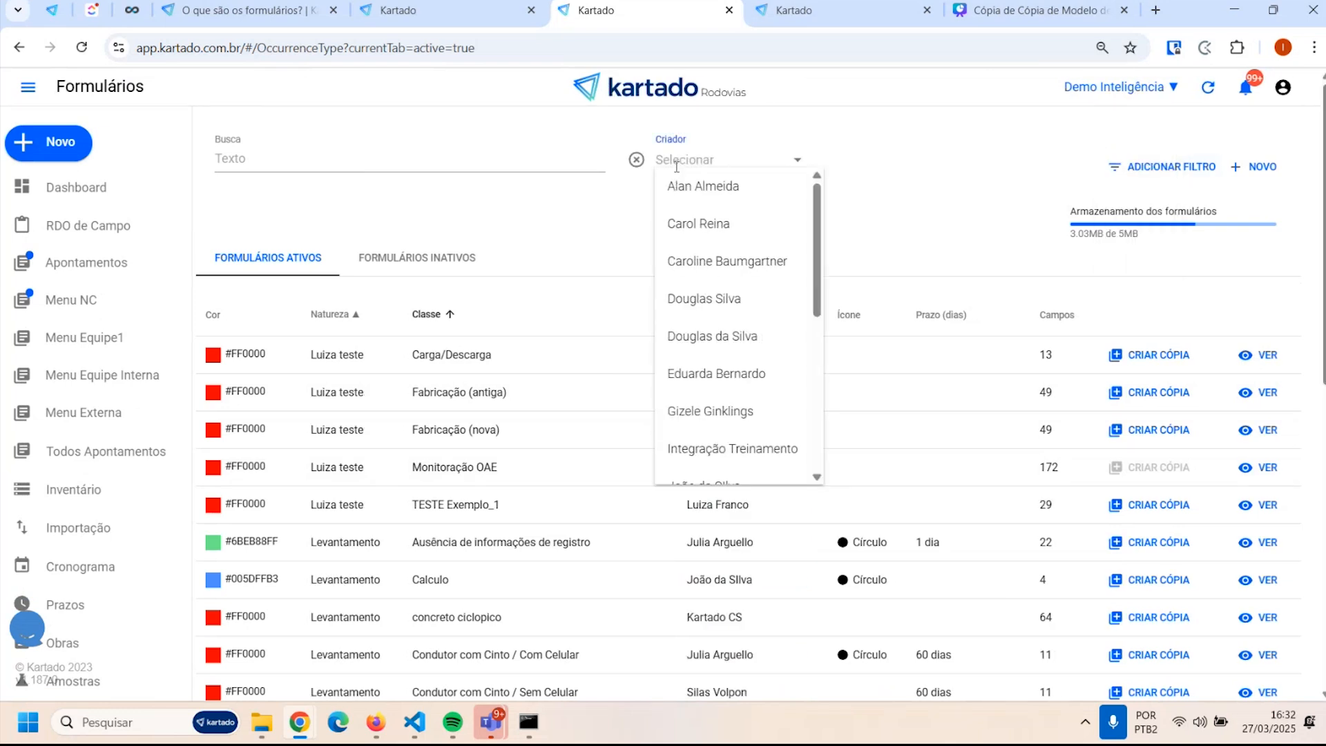
text(luan)
click(720, 219)
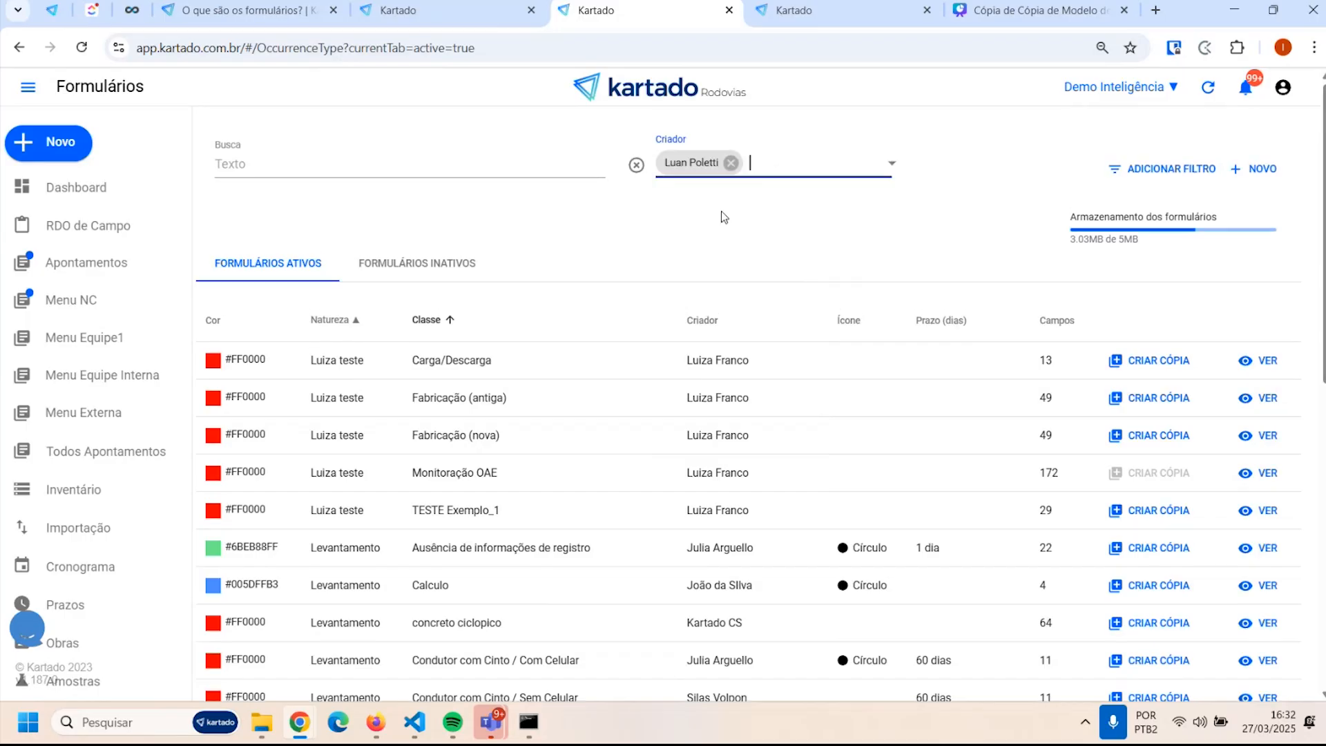
Search the filtered forms list for "exemplo"
click(409, 169)
text(exemplo)
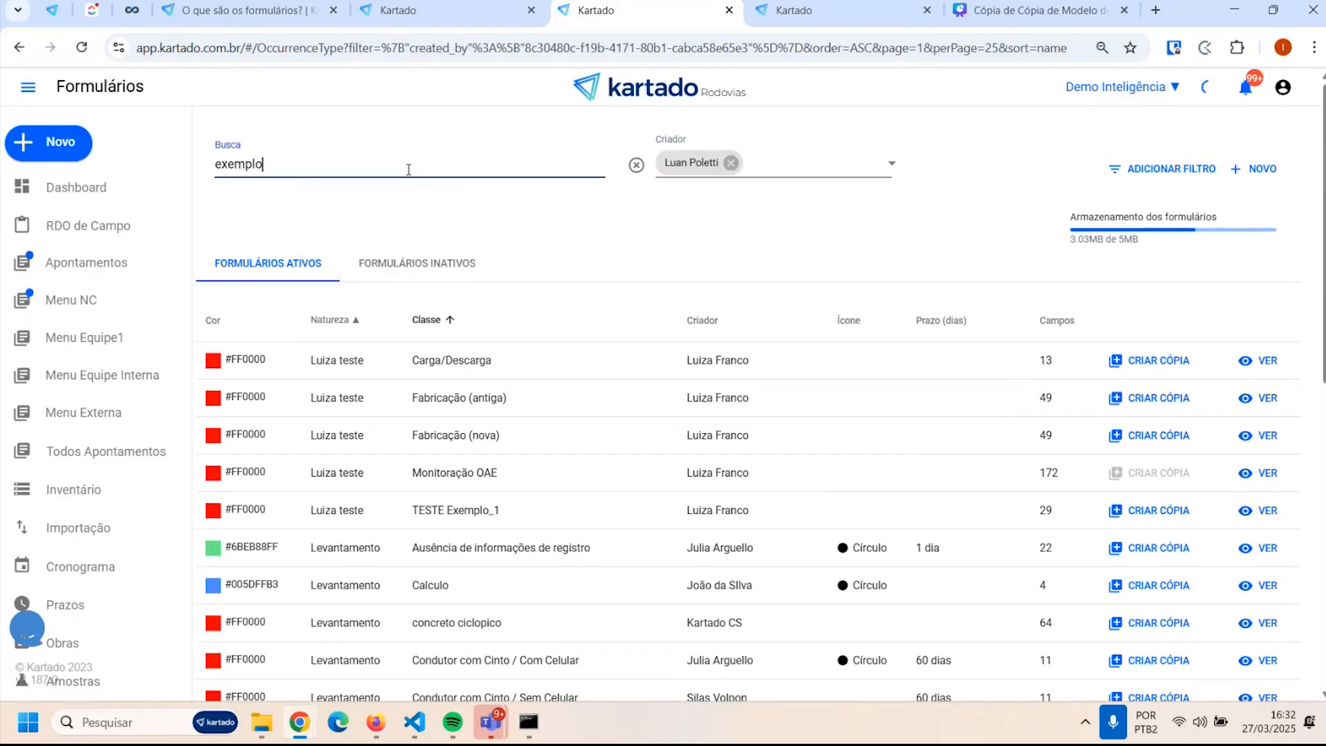
text(ex)
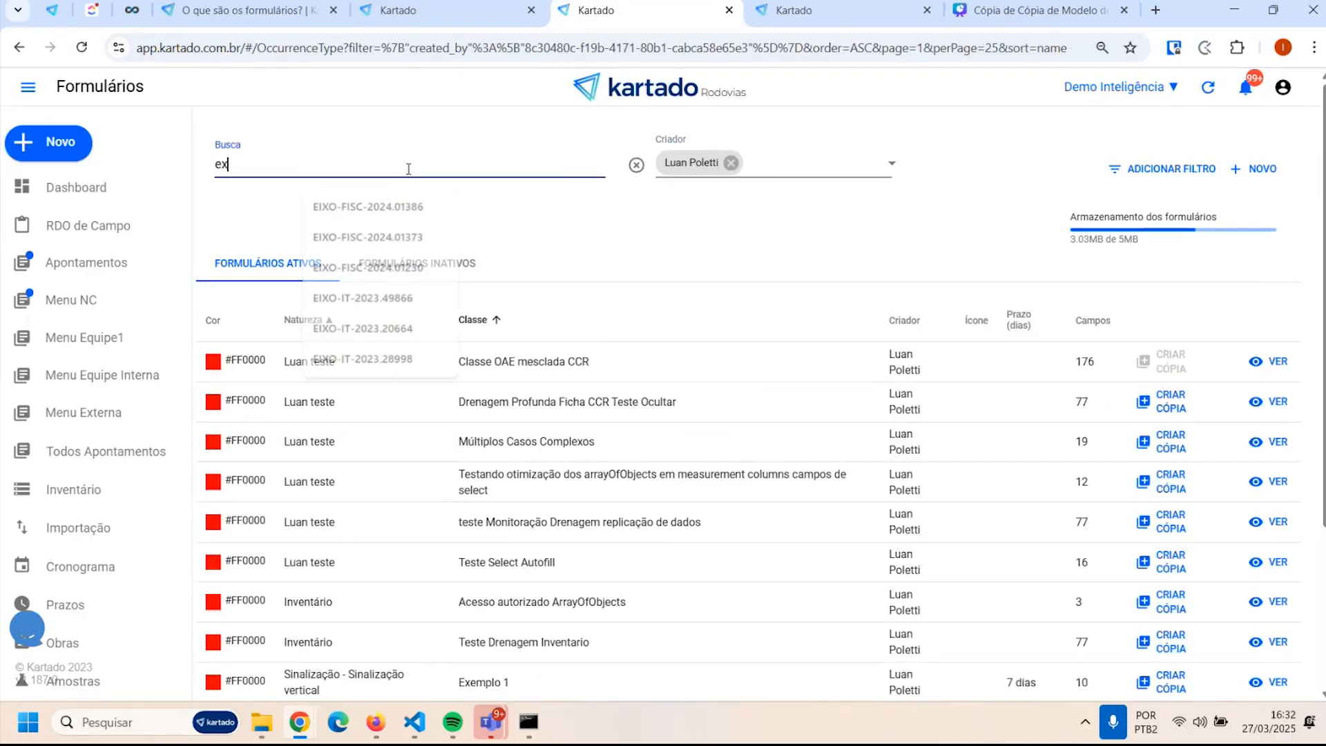
text(emplo)
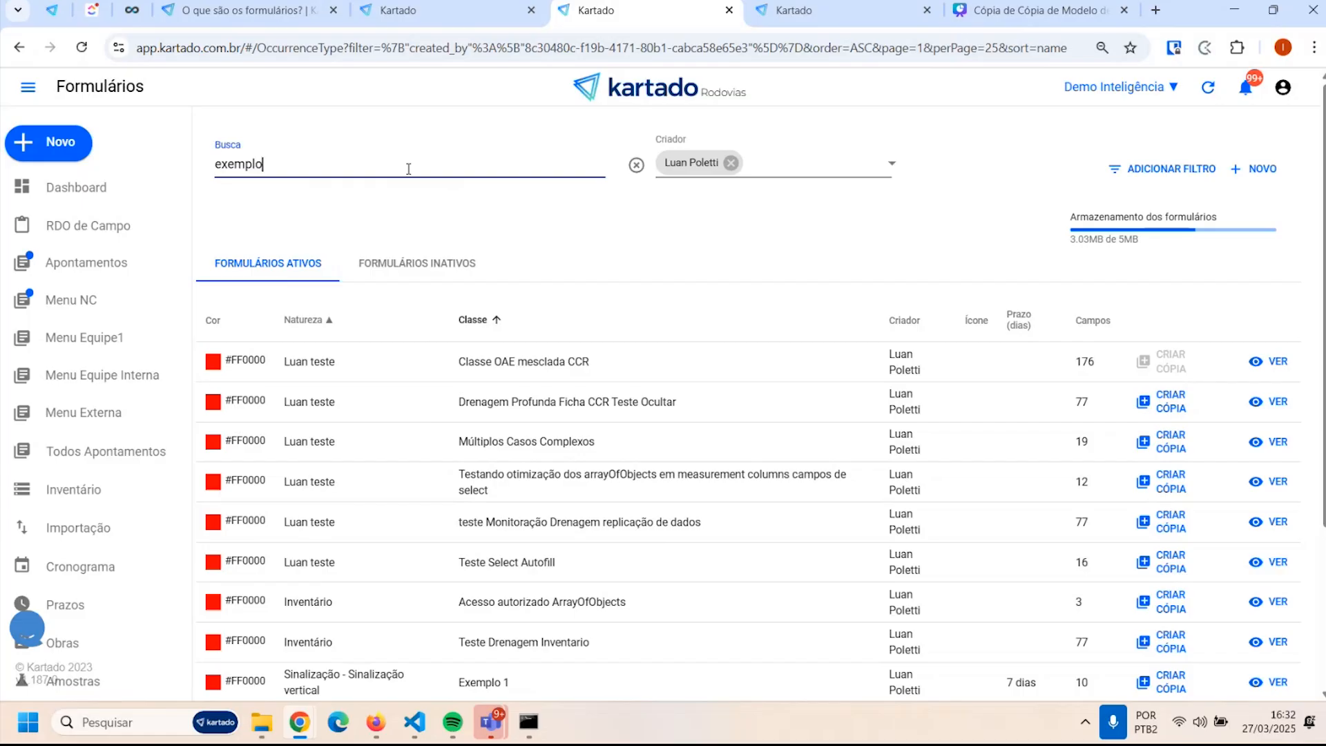
click(708, 239)
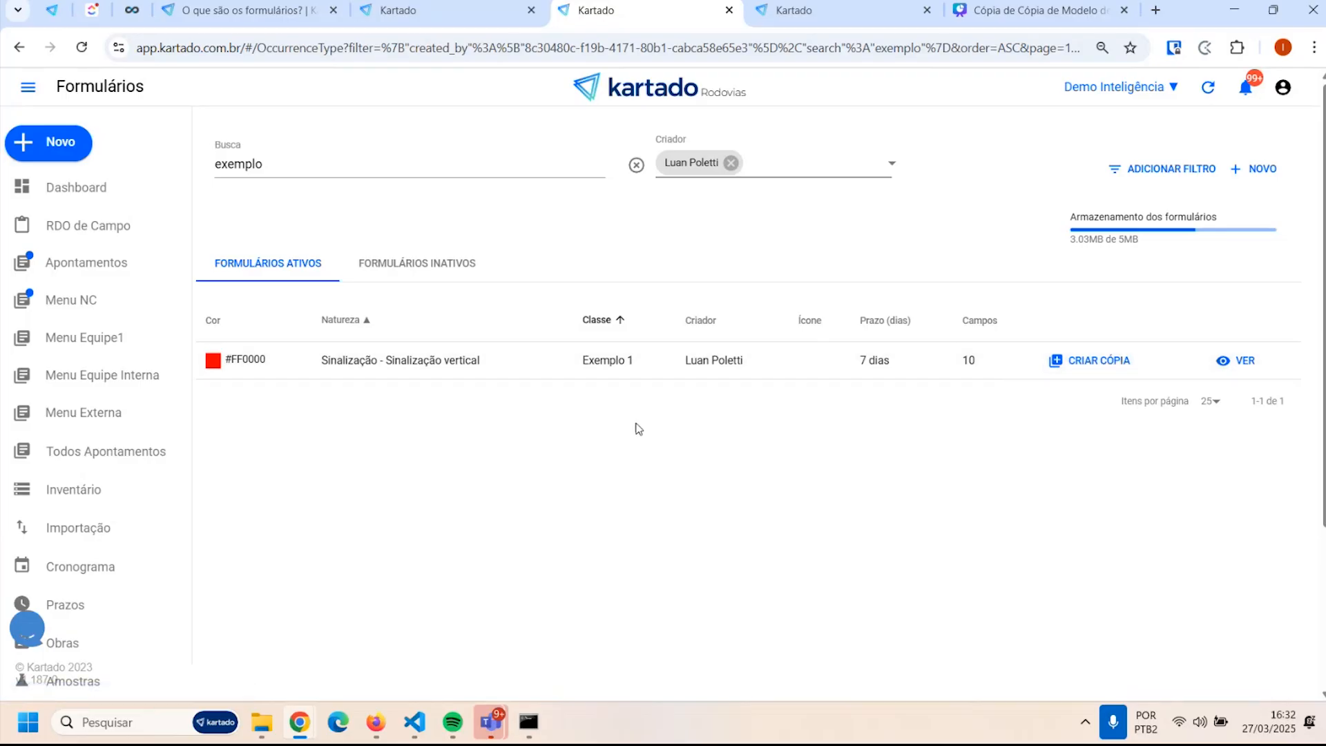
Start a copy of the form Exemplo 1, enter Exemplo 1 as its name, set Prazo to 08 dias, and try to save it
click(1098, 364)
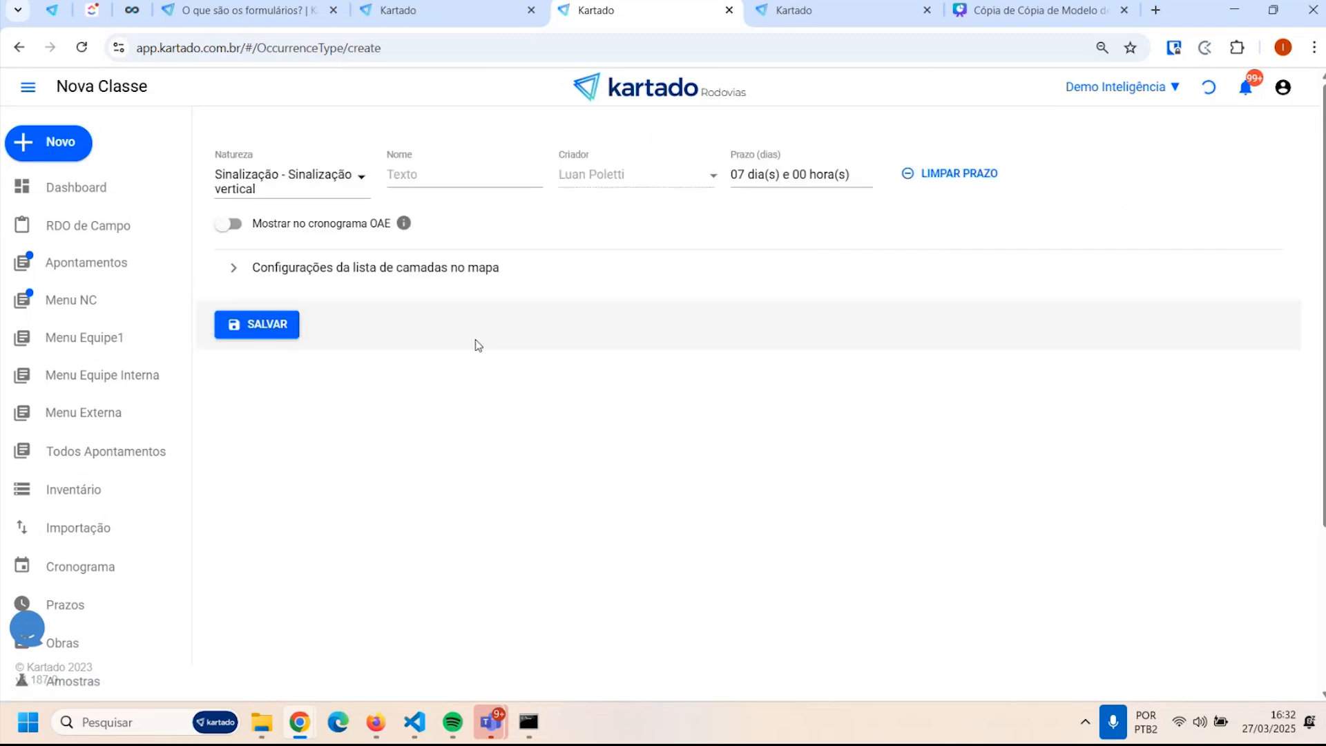
click(451, 181)
text(Exemplo 1)
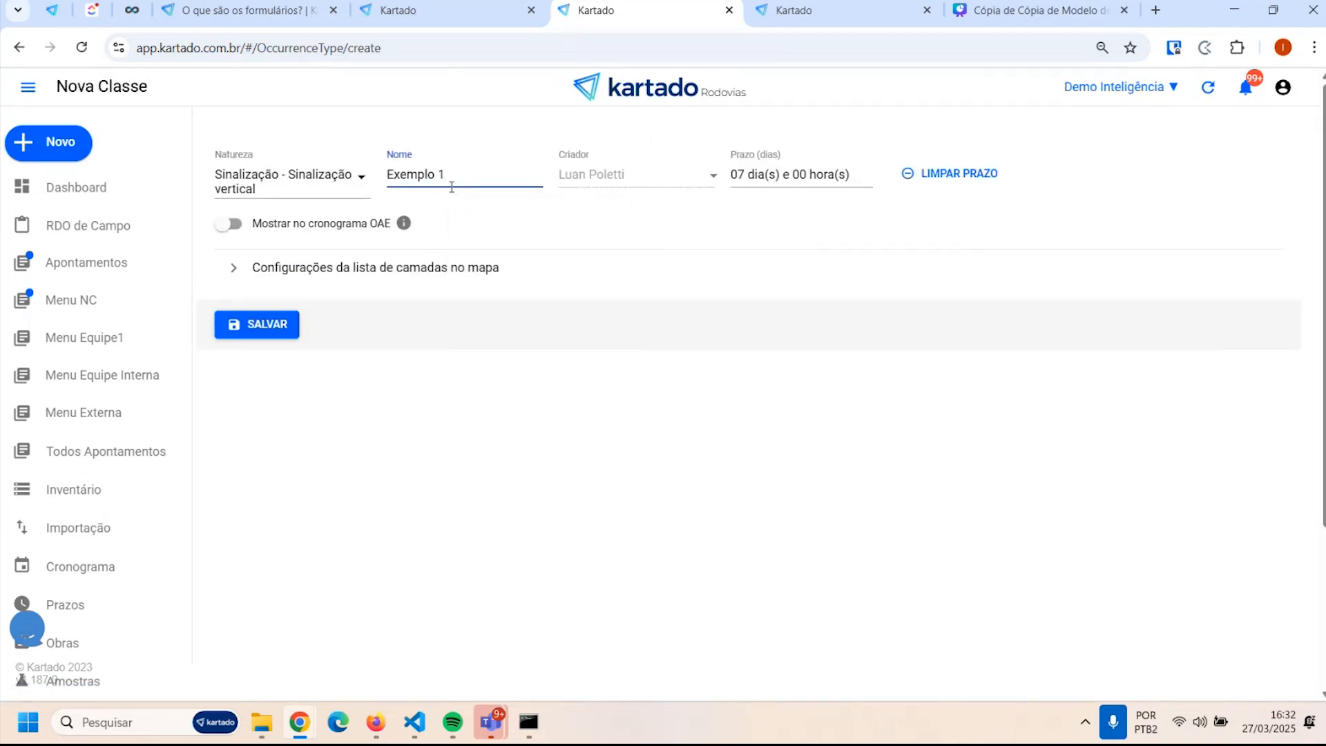
click(736, 178)
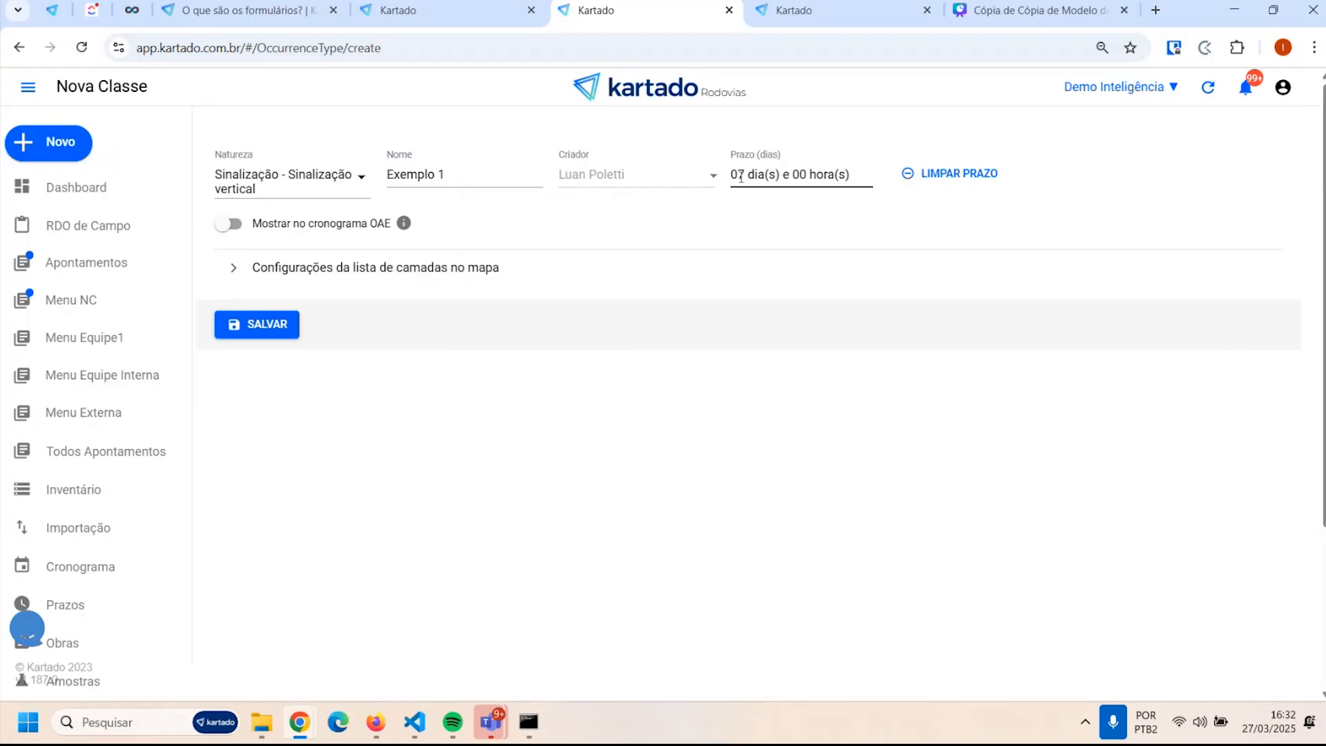
click(740, 177)
click(263, 328)
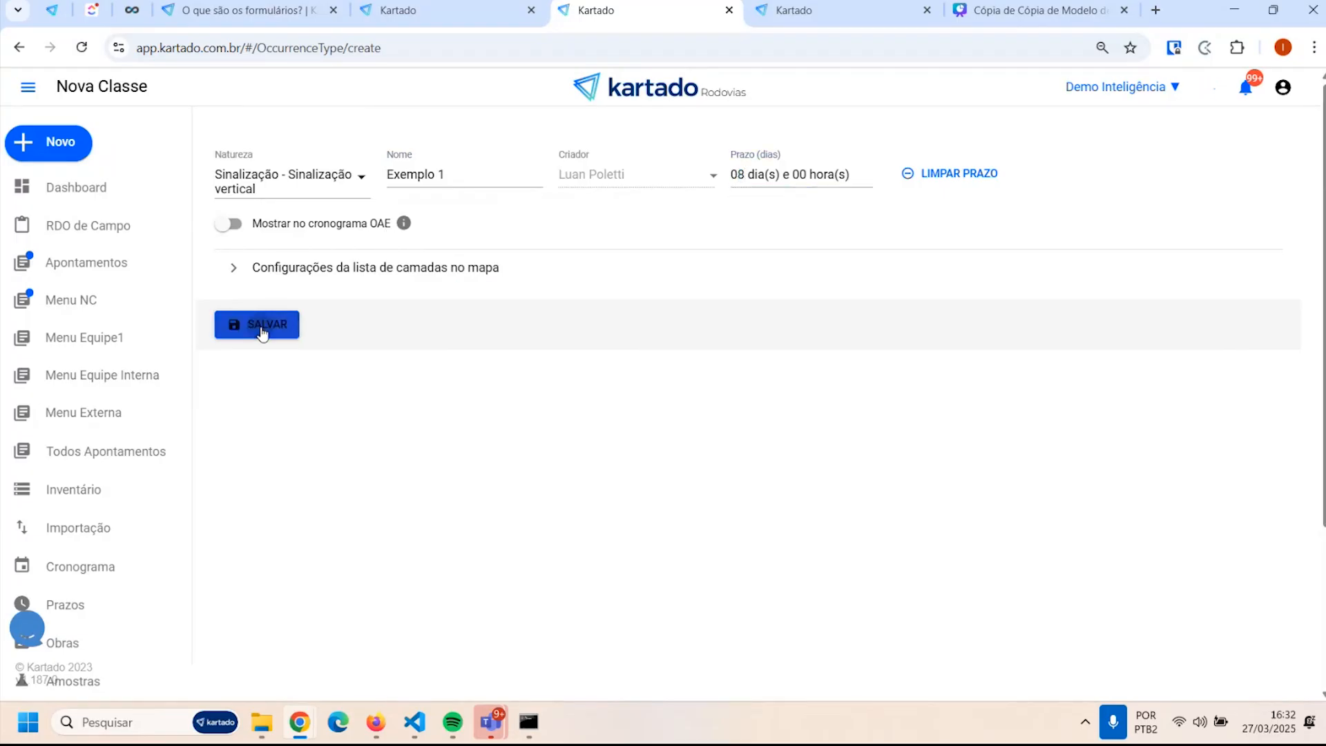
Change the copied form's name to Exemplo 2 and save it
click(460, 178)
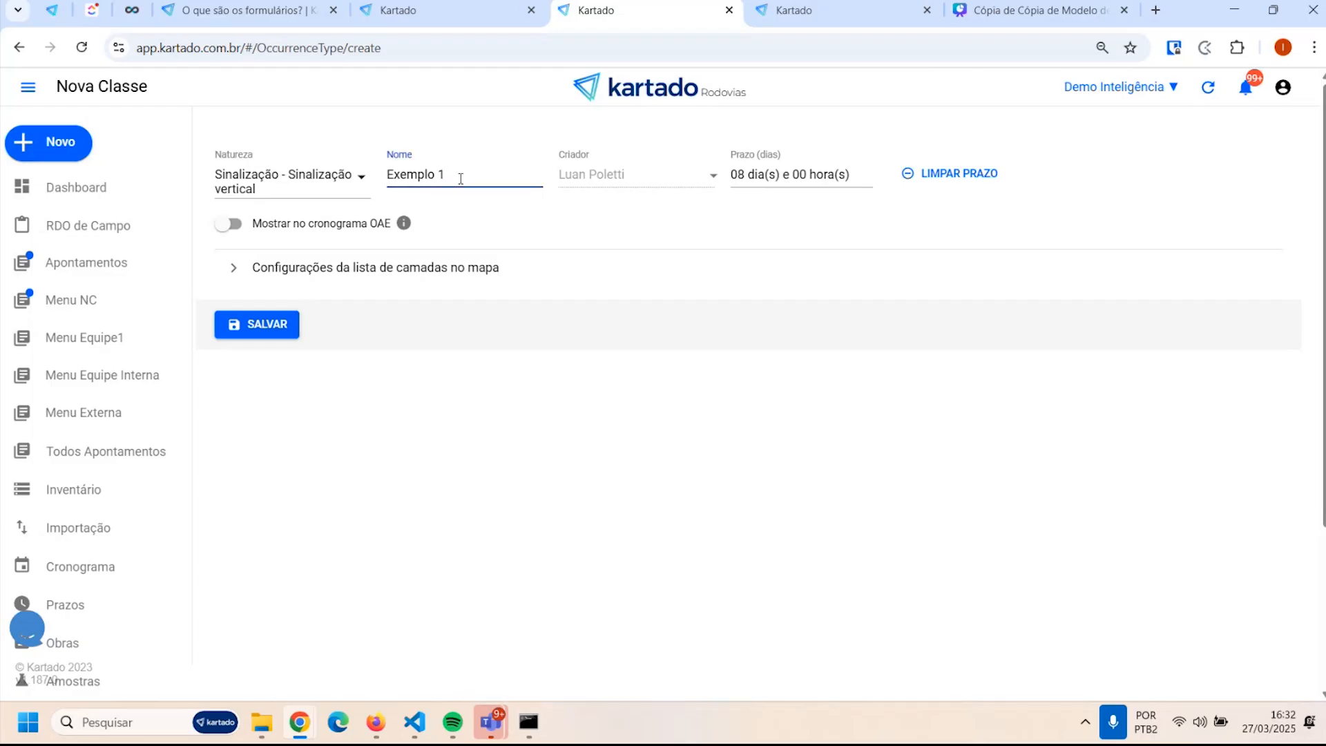
click(263, 330)
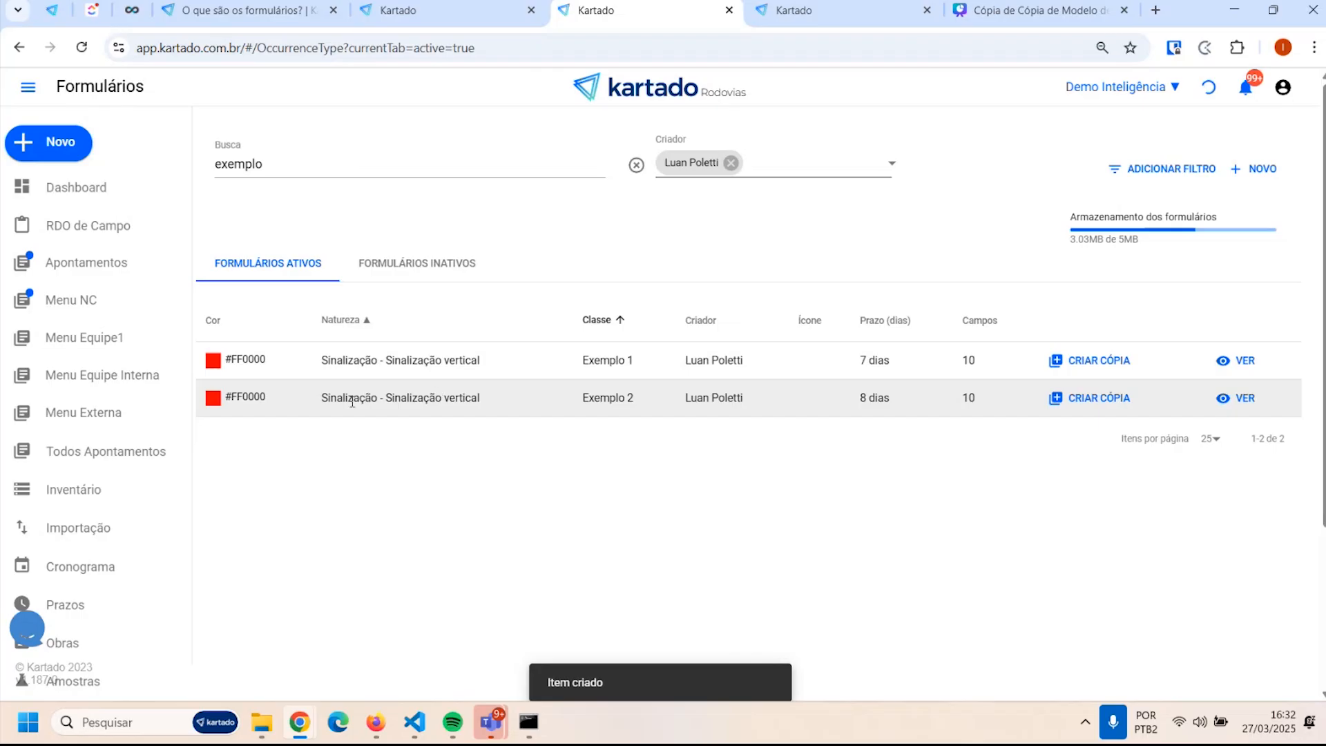
drag(354, 398, 441, 398)
click(580, 446)
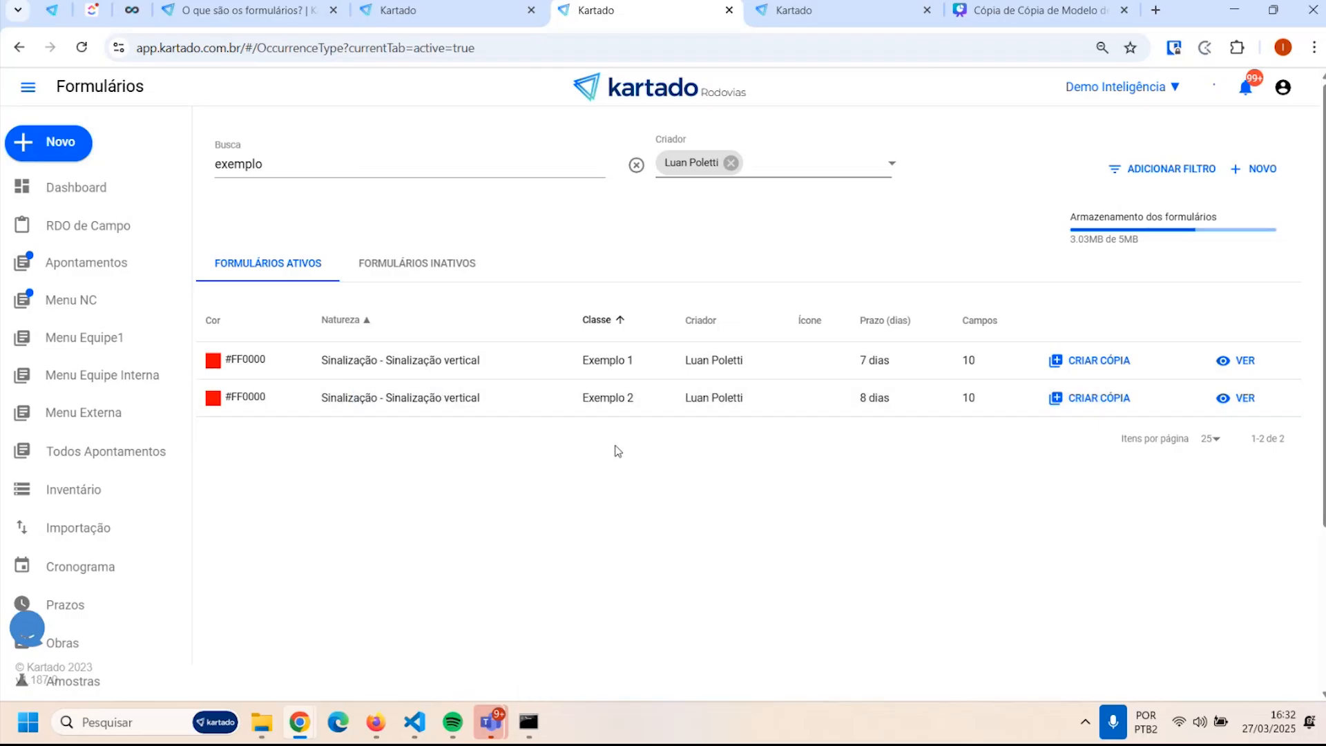
Copy the form Exemplo 2 as Exemplo 3, set Prazo to 09 dias, and save it
click(1082, 400)
click(449, 165)
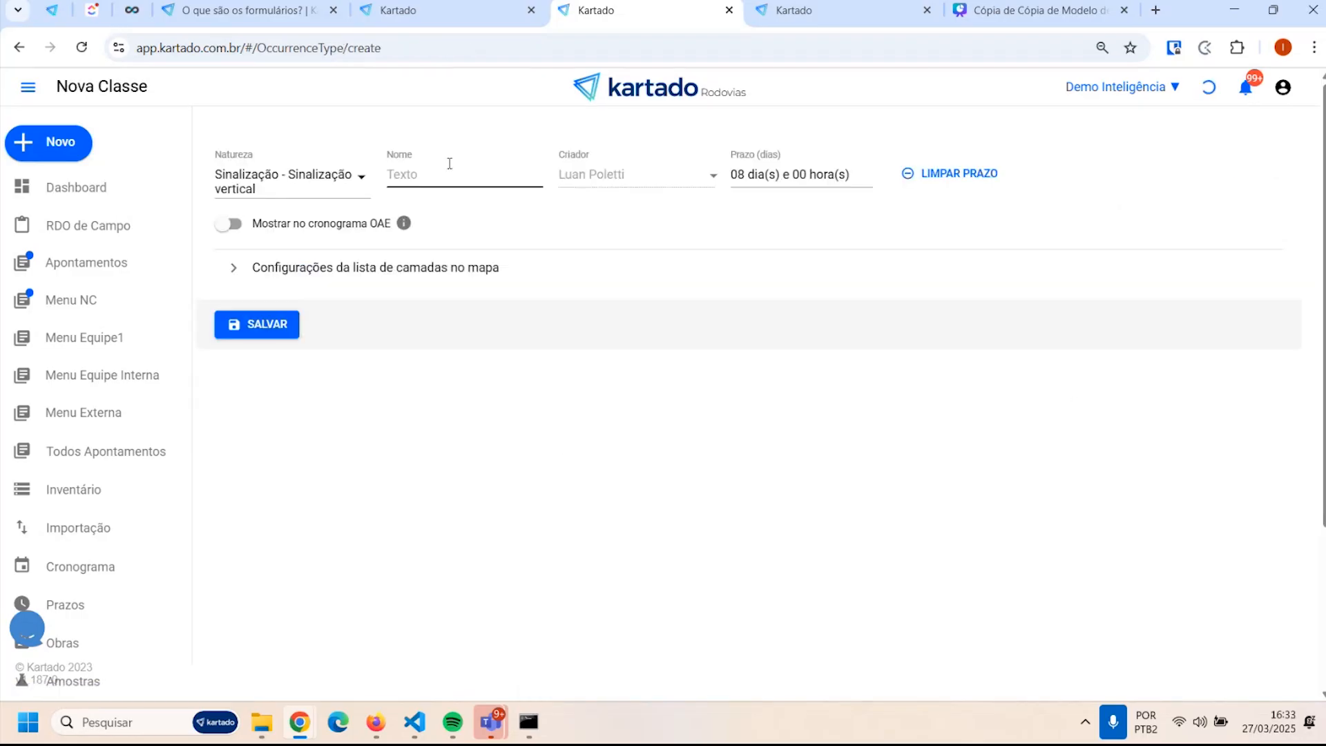
text(Exemplo)
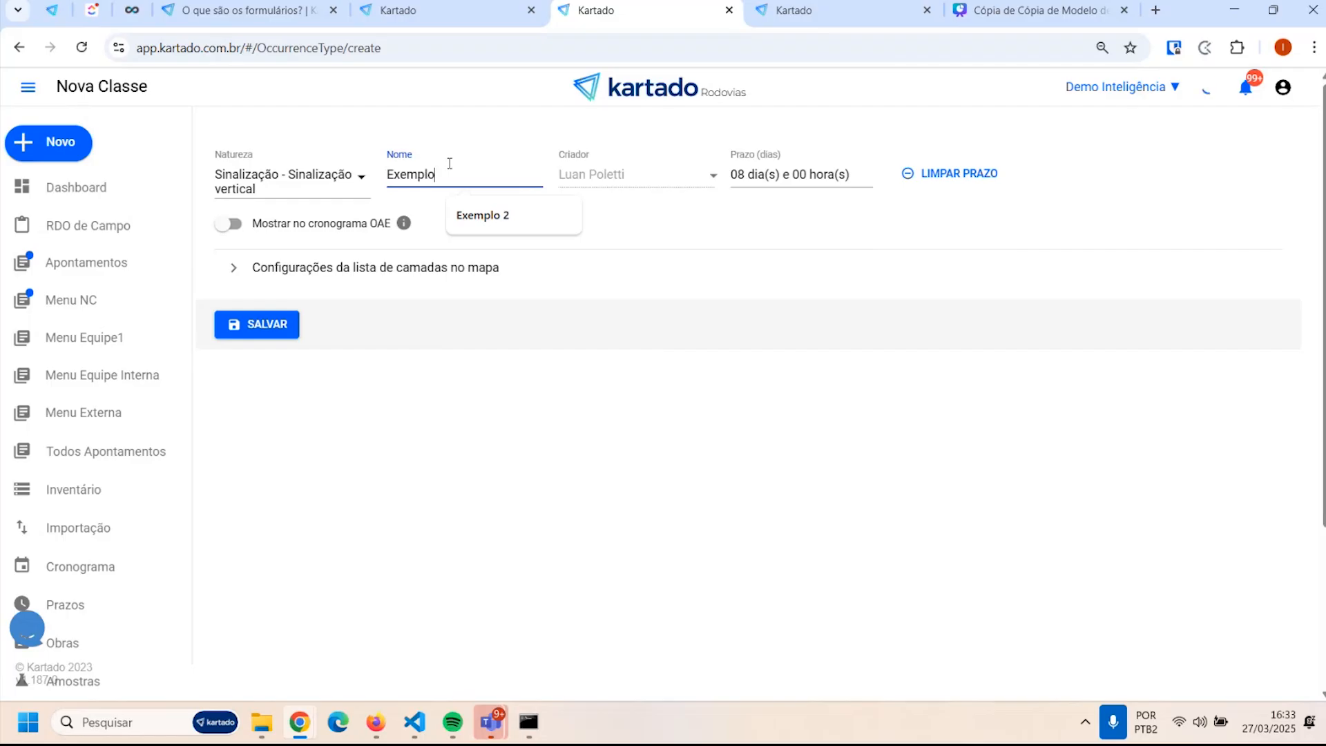
text( 3)
click(739, 176)
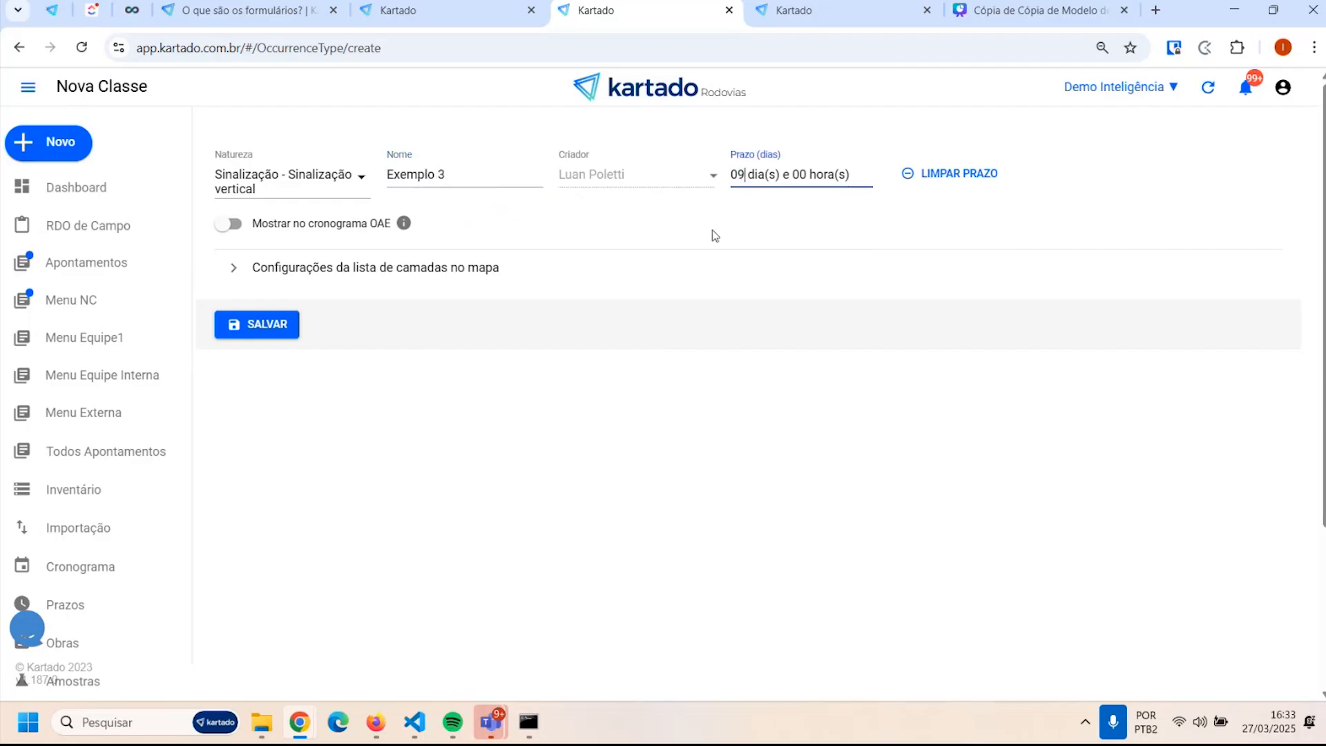
click(254, 325)
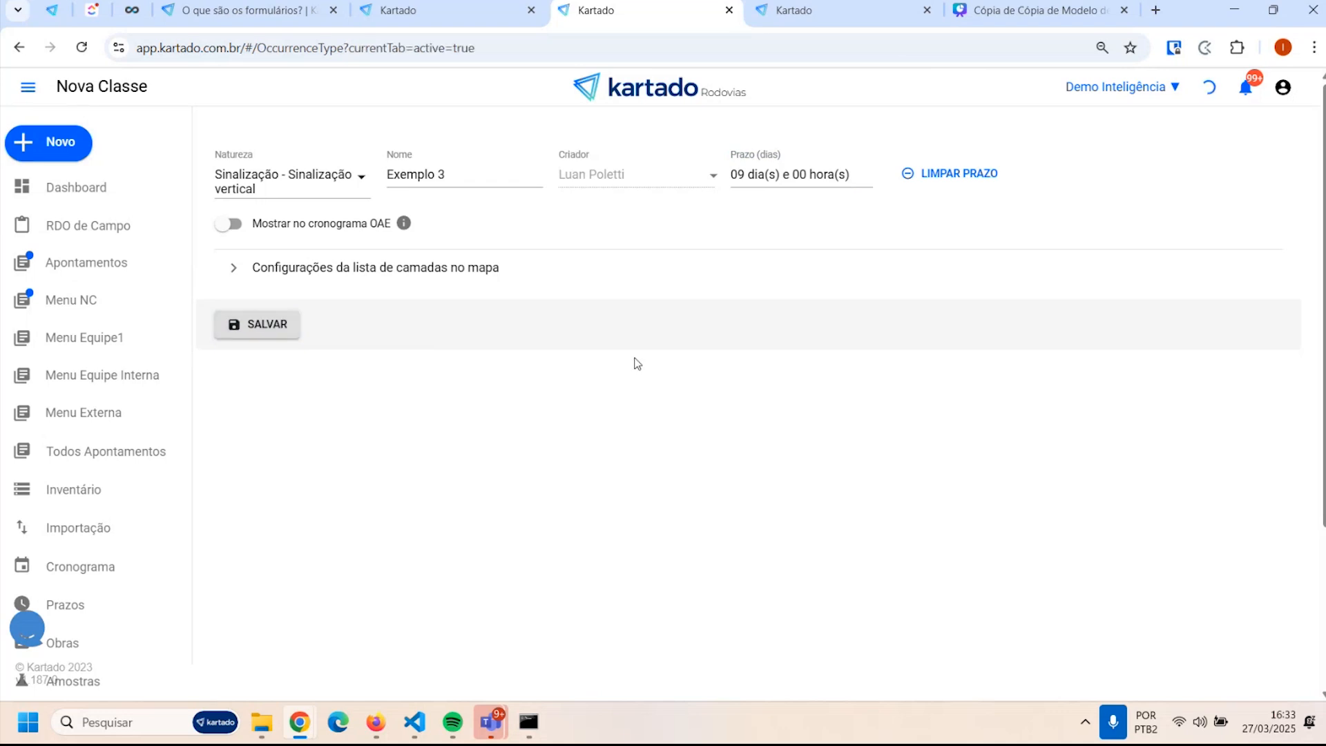
Start a copy of the form Exemplo 3 and name it Exemplo 4
click(1087, 435)
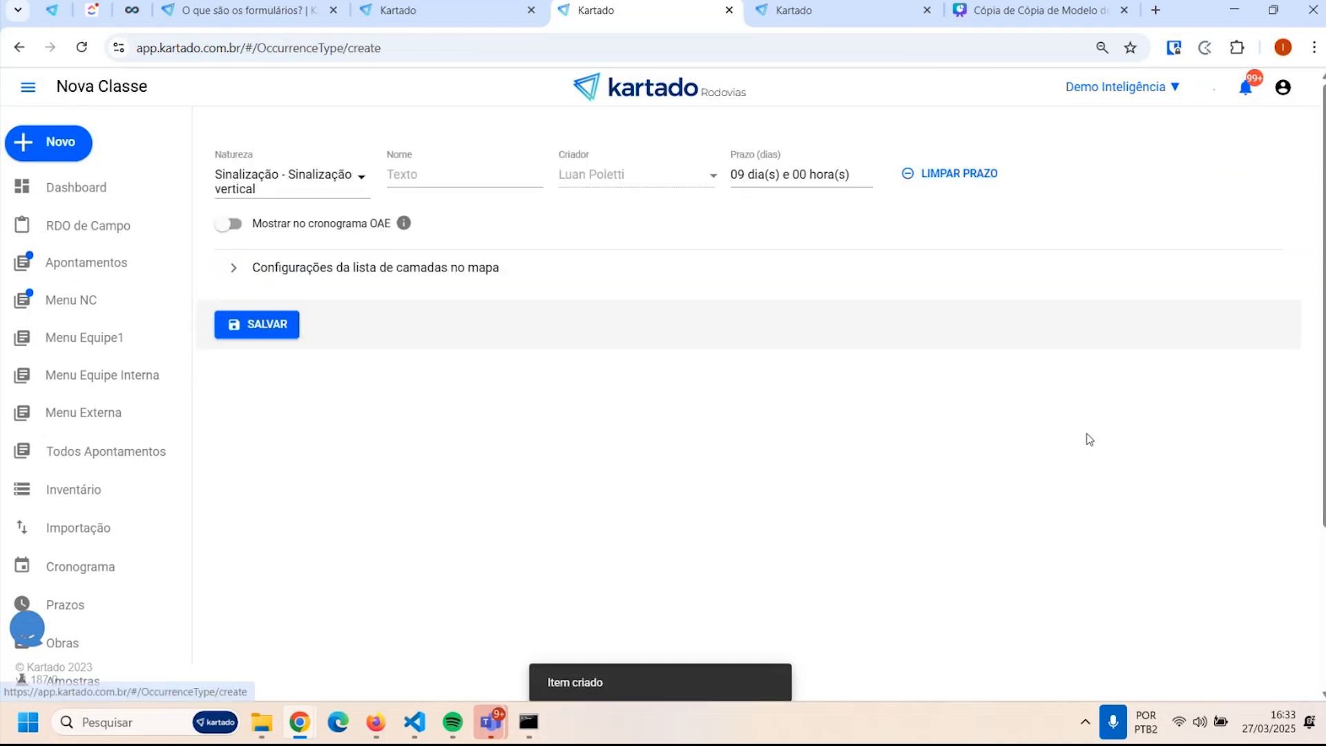
click(450, 177)
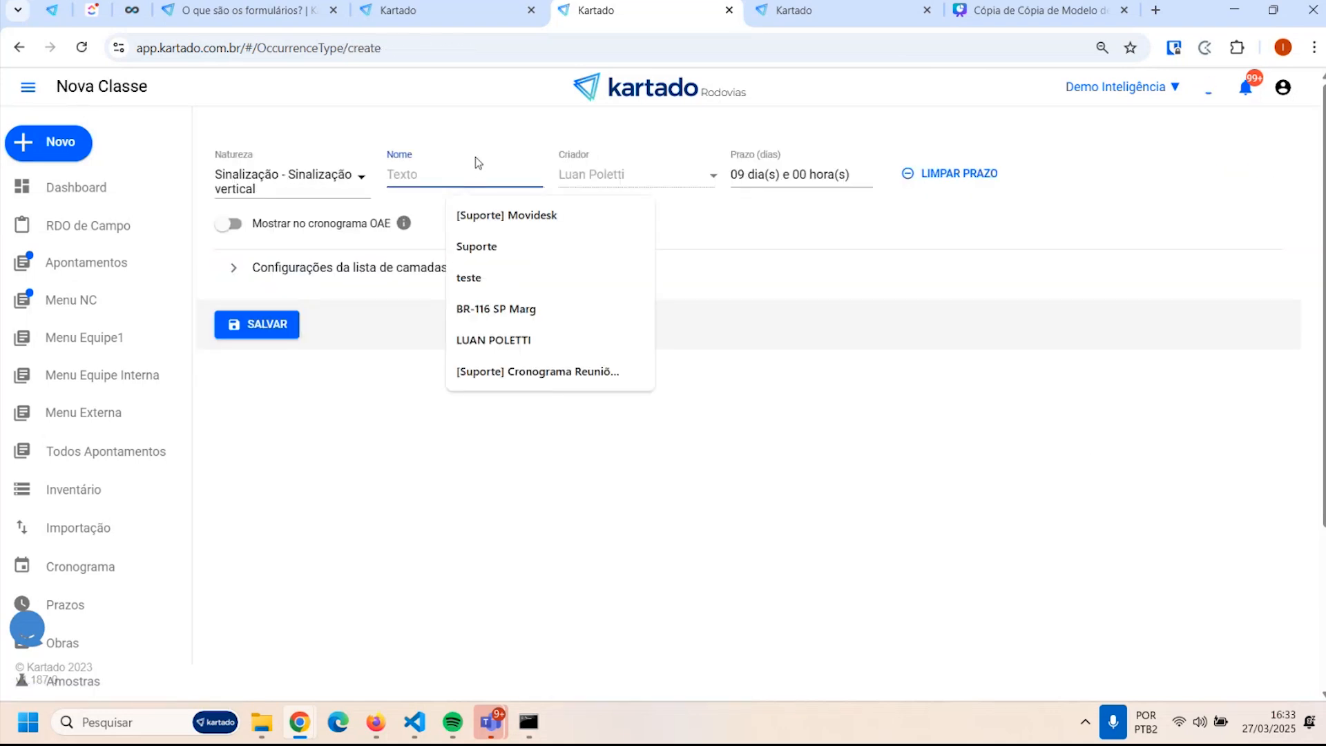
text(Exe)
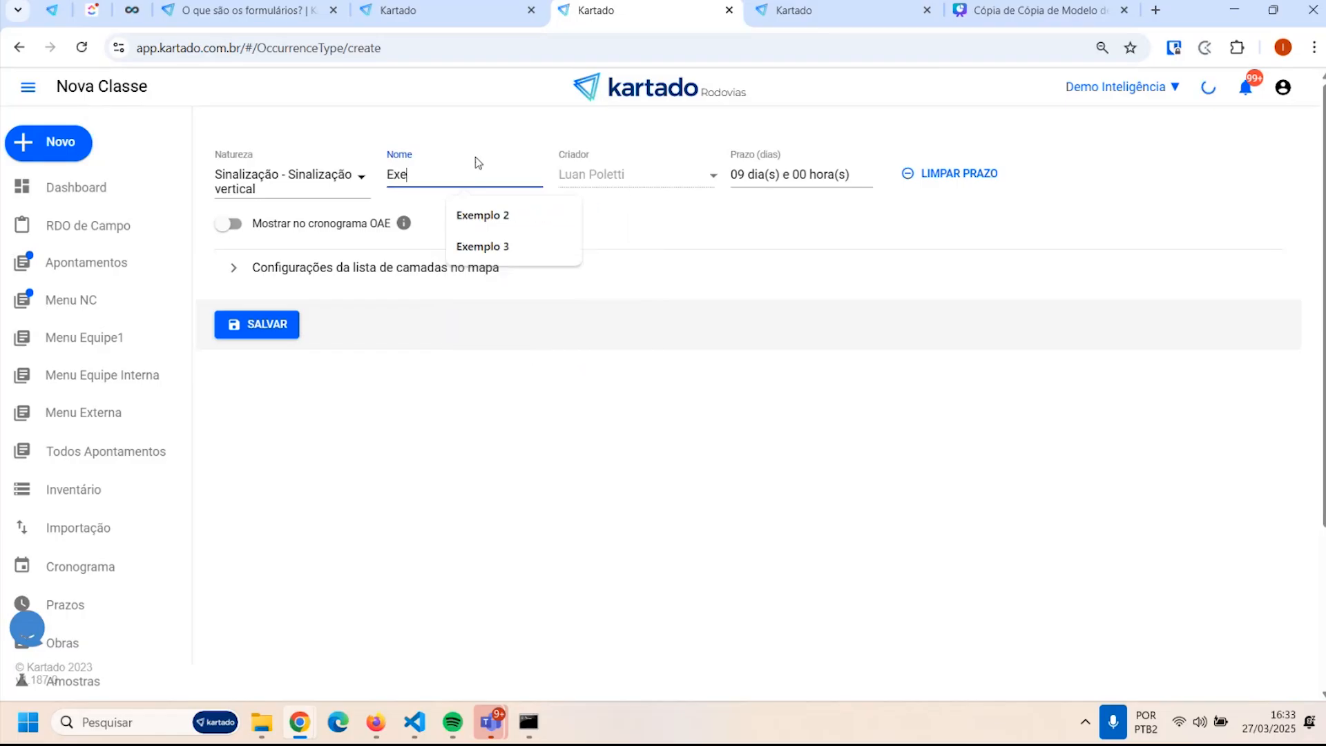
text(mplo 4)
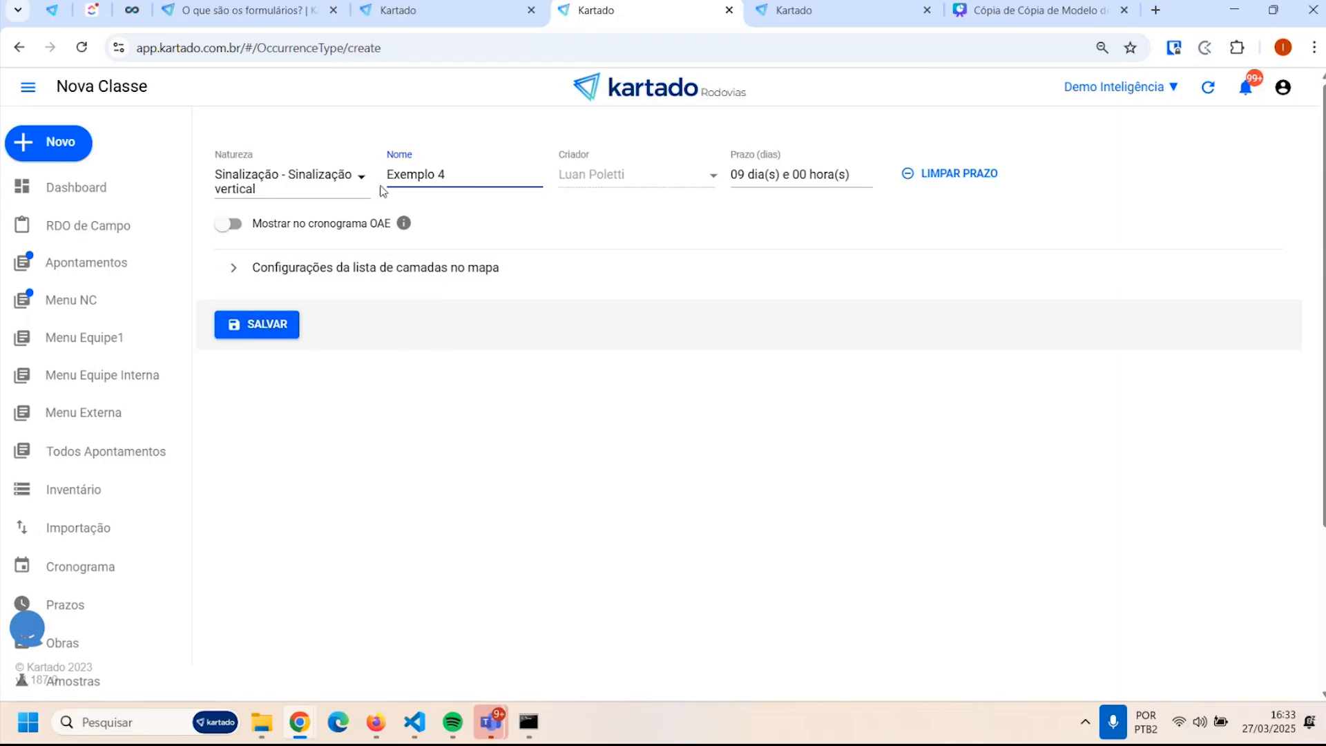
Save the new class Exemplo 4 and open its form for editing from the forms list
click(263, 330)
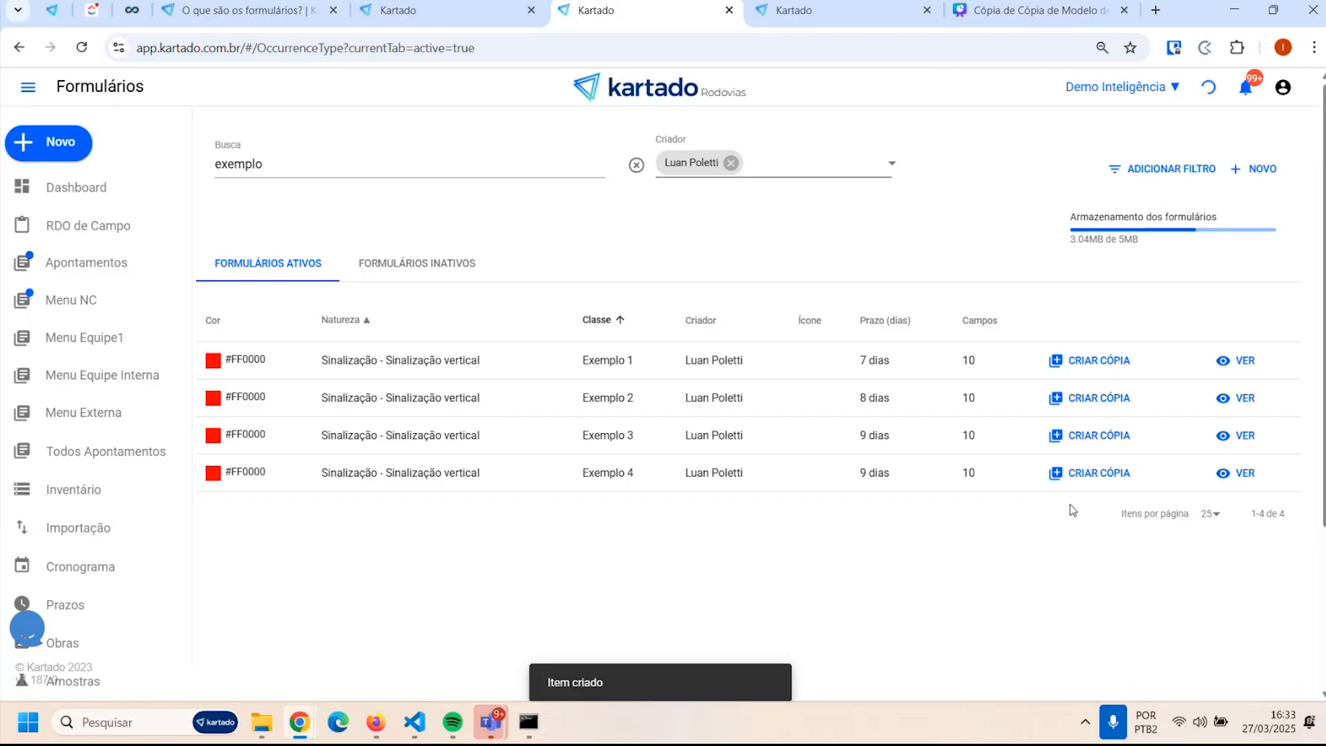
click(1244, 474)
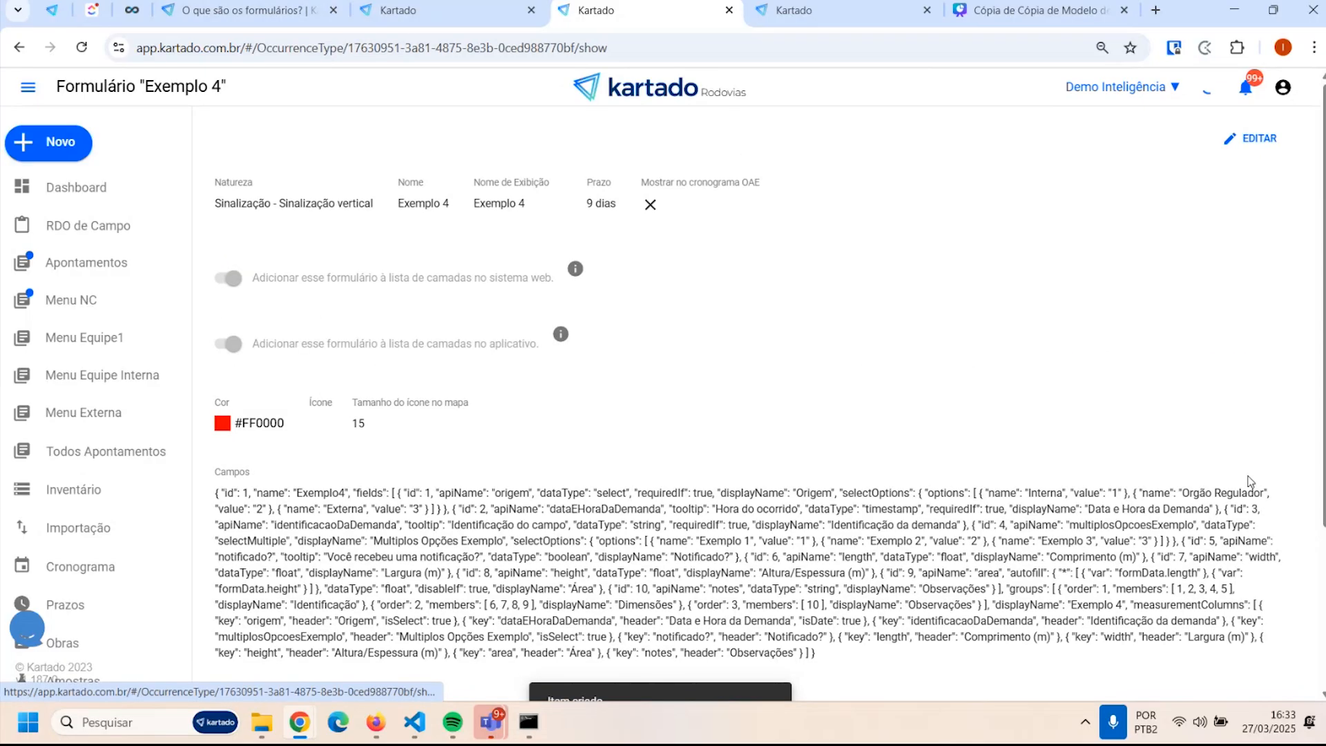
click(1252, 139)
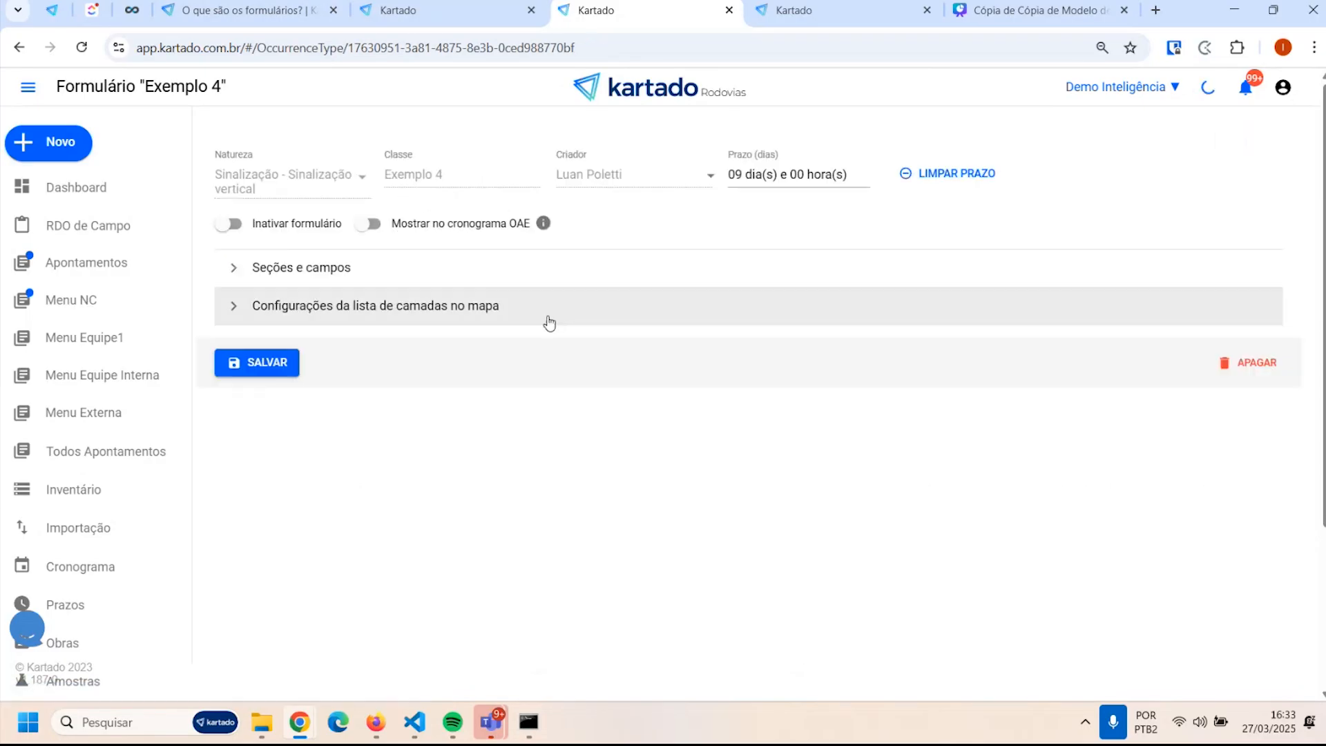
Examine the sections and fields of the Exemplo 4 form, from Identificação through Dimensões to Observações
click(232, 270)
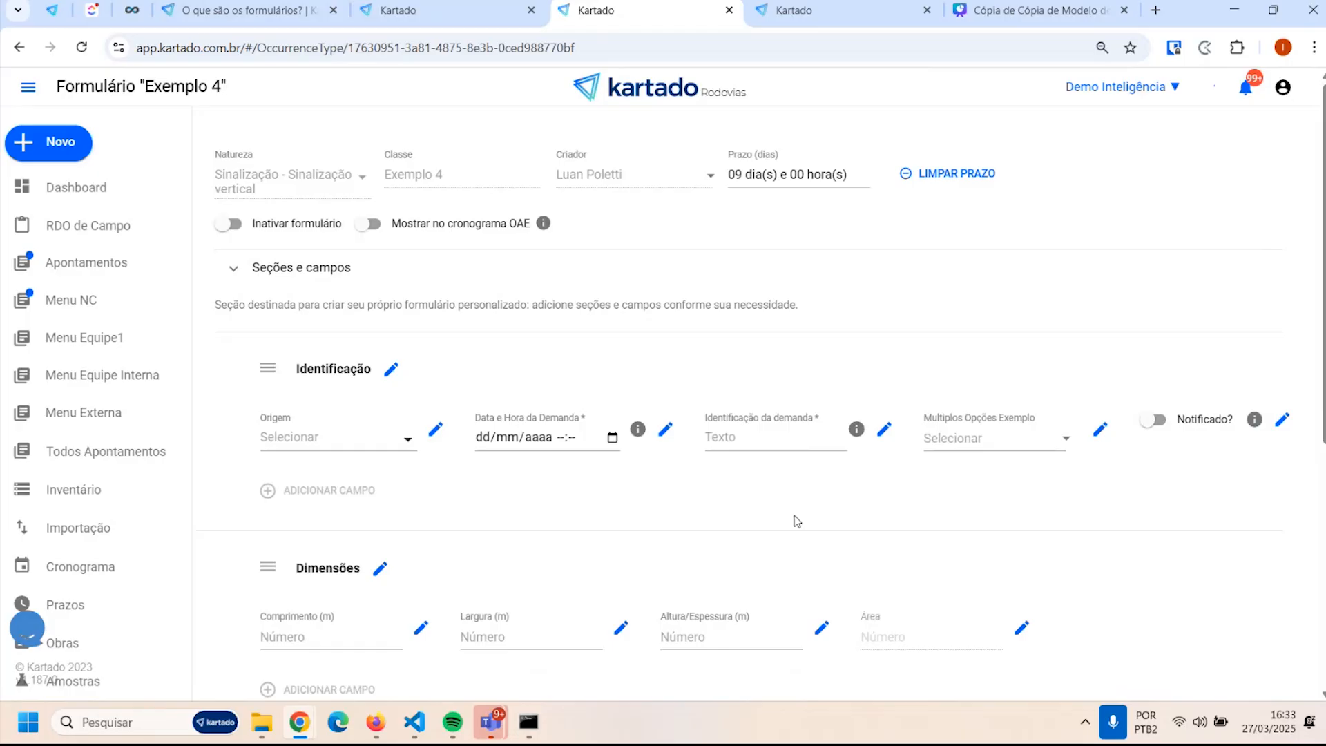
scroll(1051, 528, down, 1)
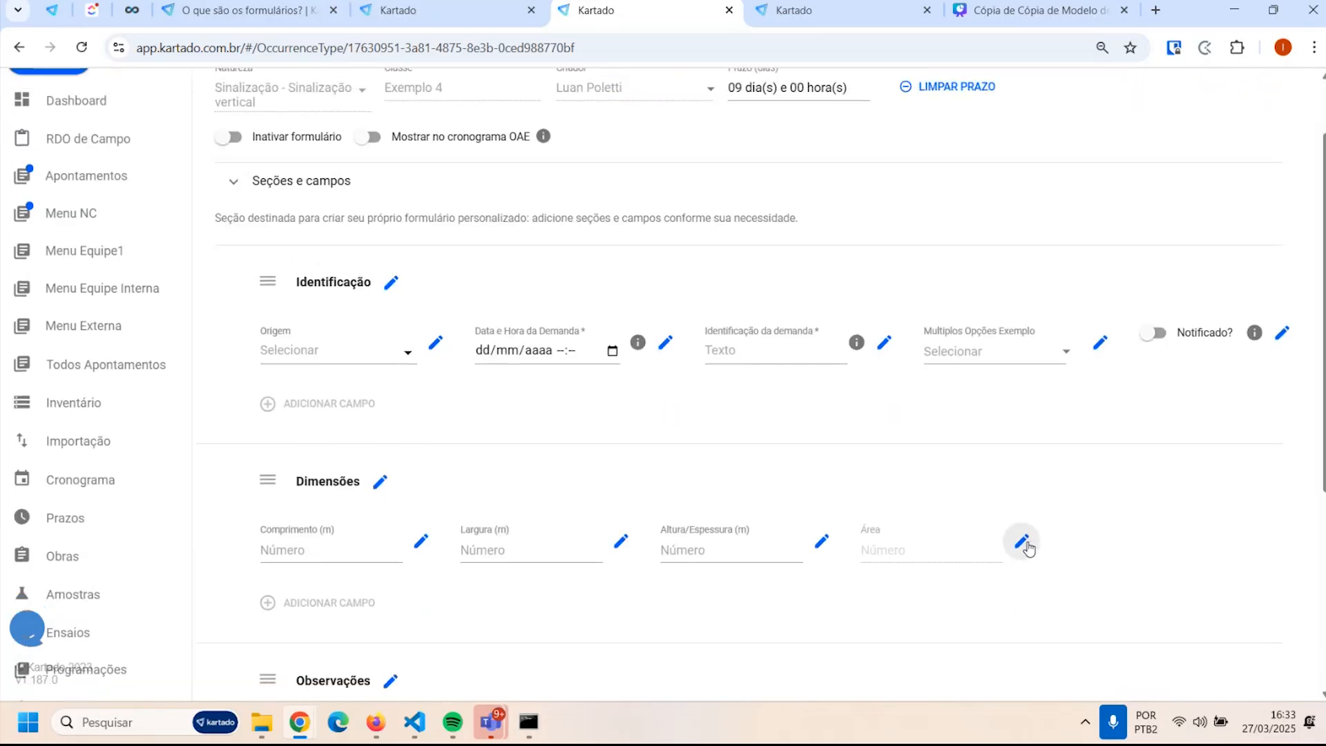
scroll(1029, 497, down, 3)
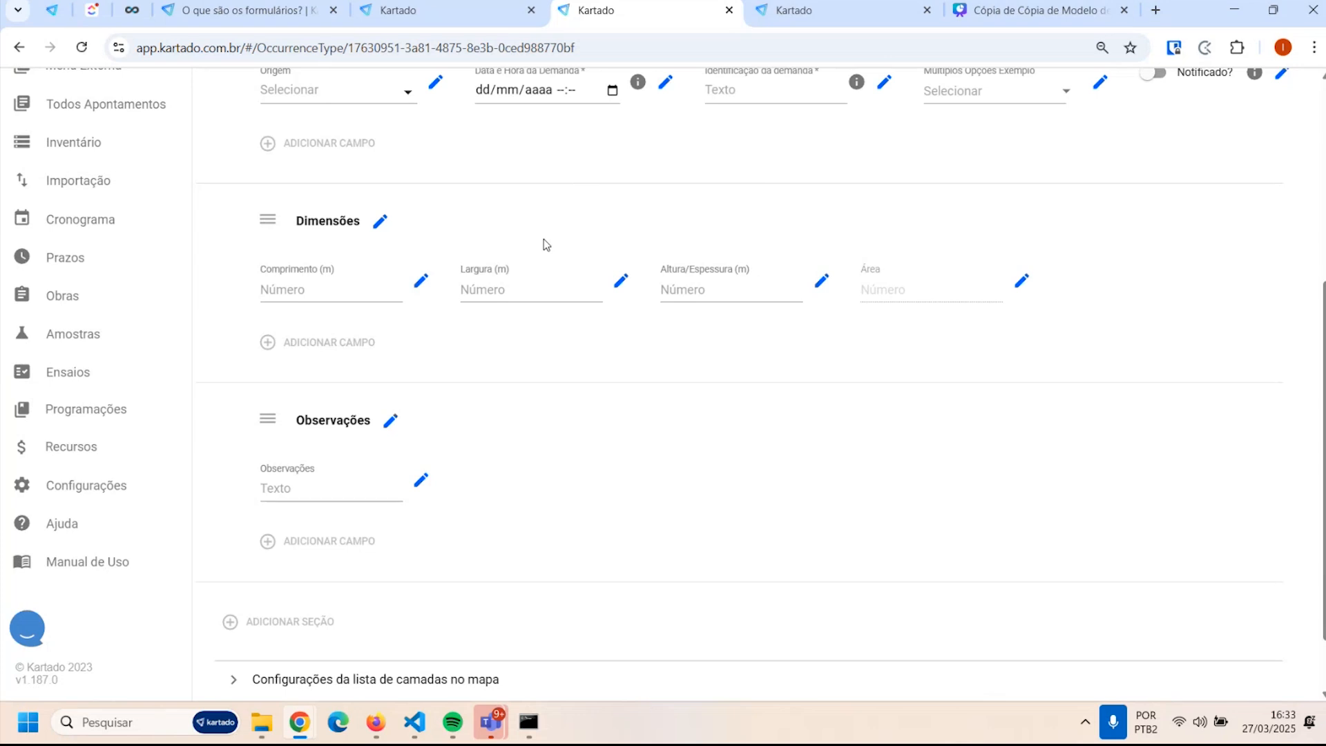
scroll(626, 228, up, 3)
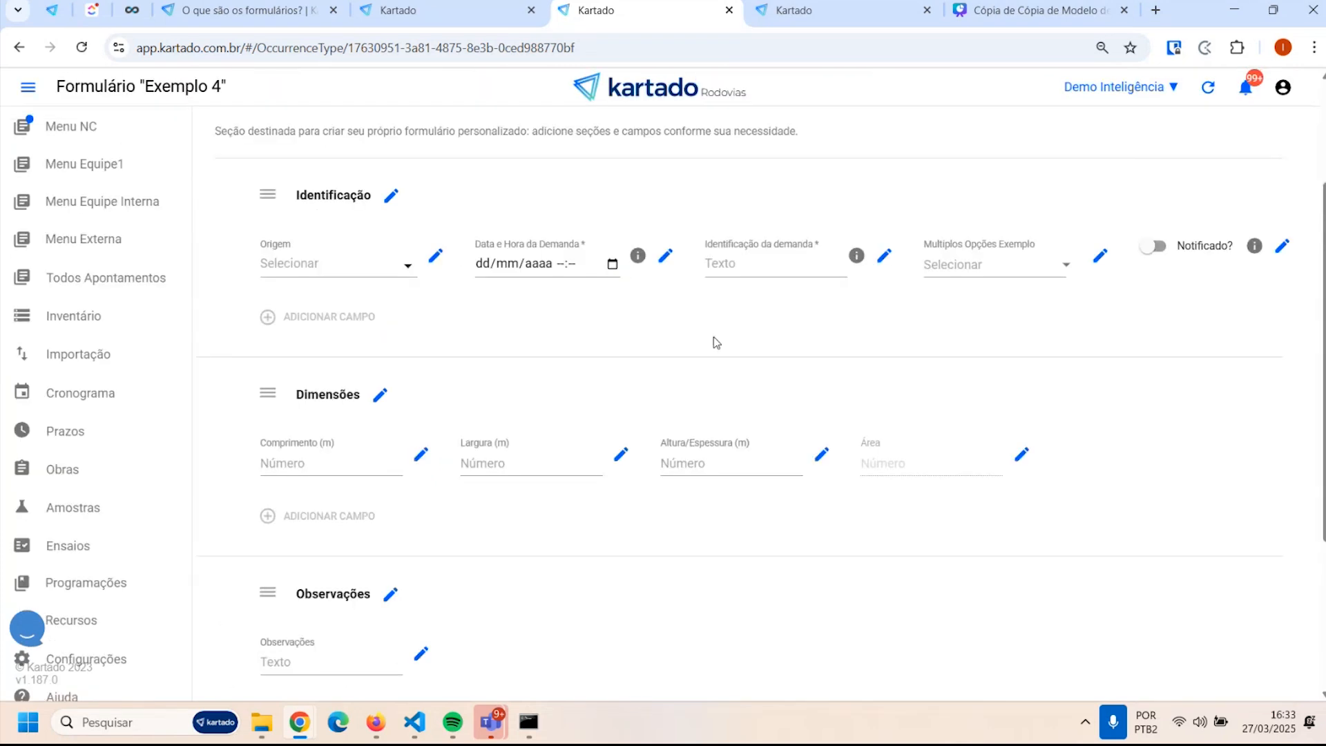
scroll(799, 420, up, 3)
click(252, 275)
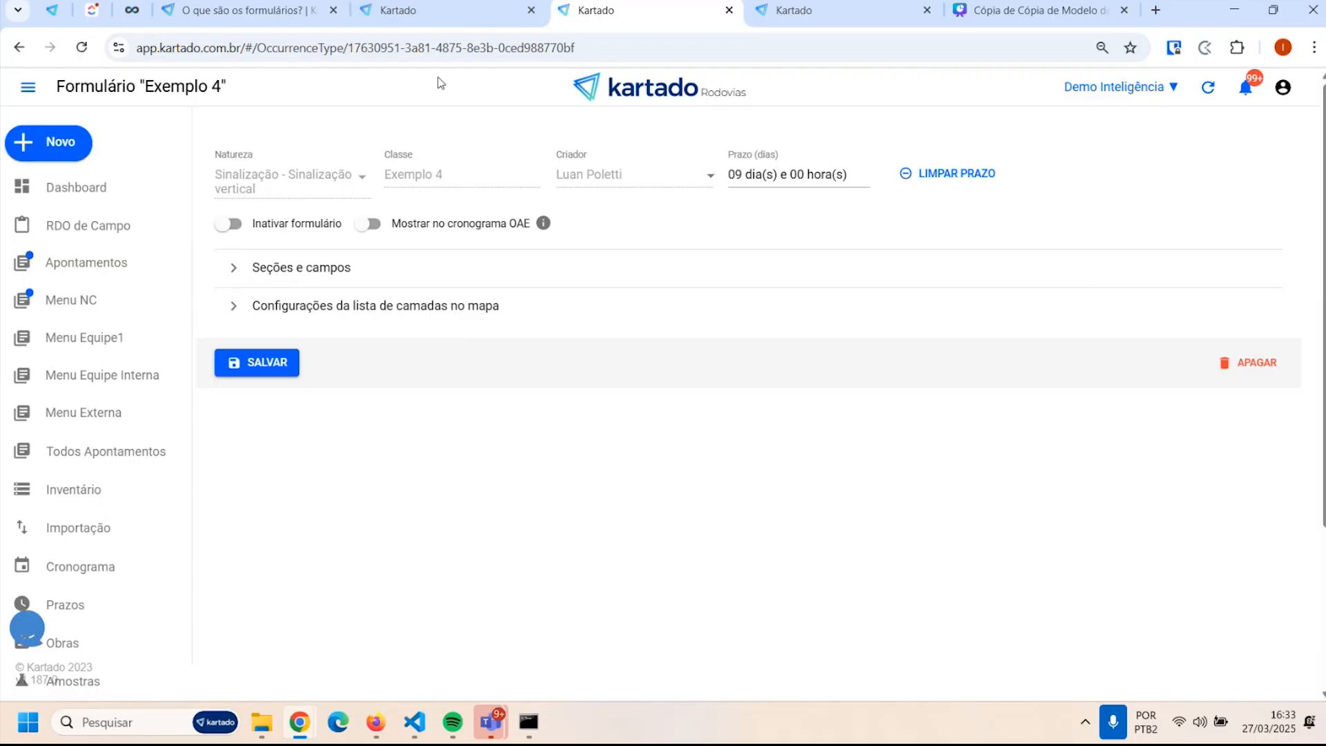
Start a new record of type Apontamentos and set its Natureza to Sinalização - Sinalização vertical
click(42, 143)
mouse_move(128, 152)
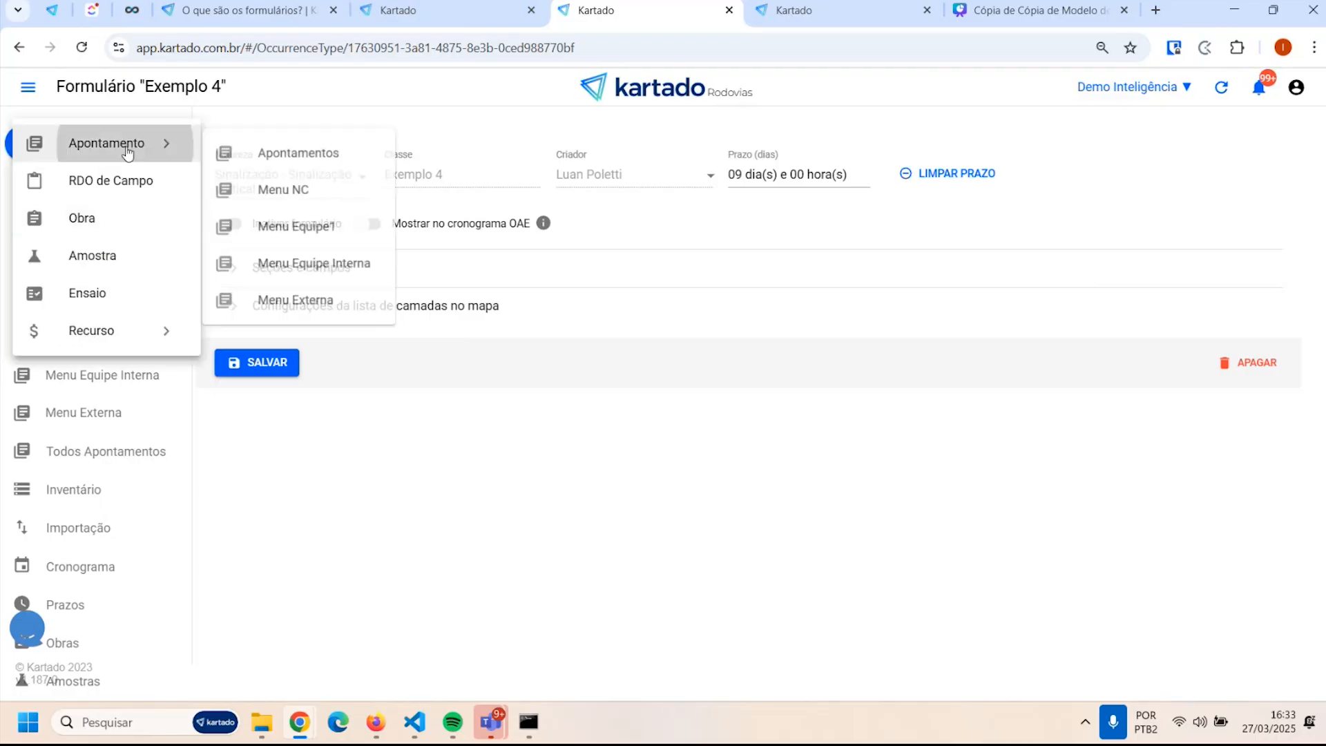
click(283, 154)
scroll(554, 303, down, 10)
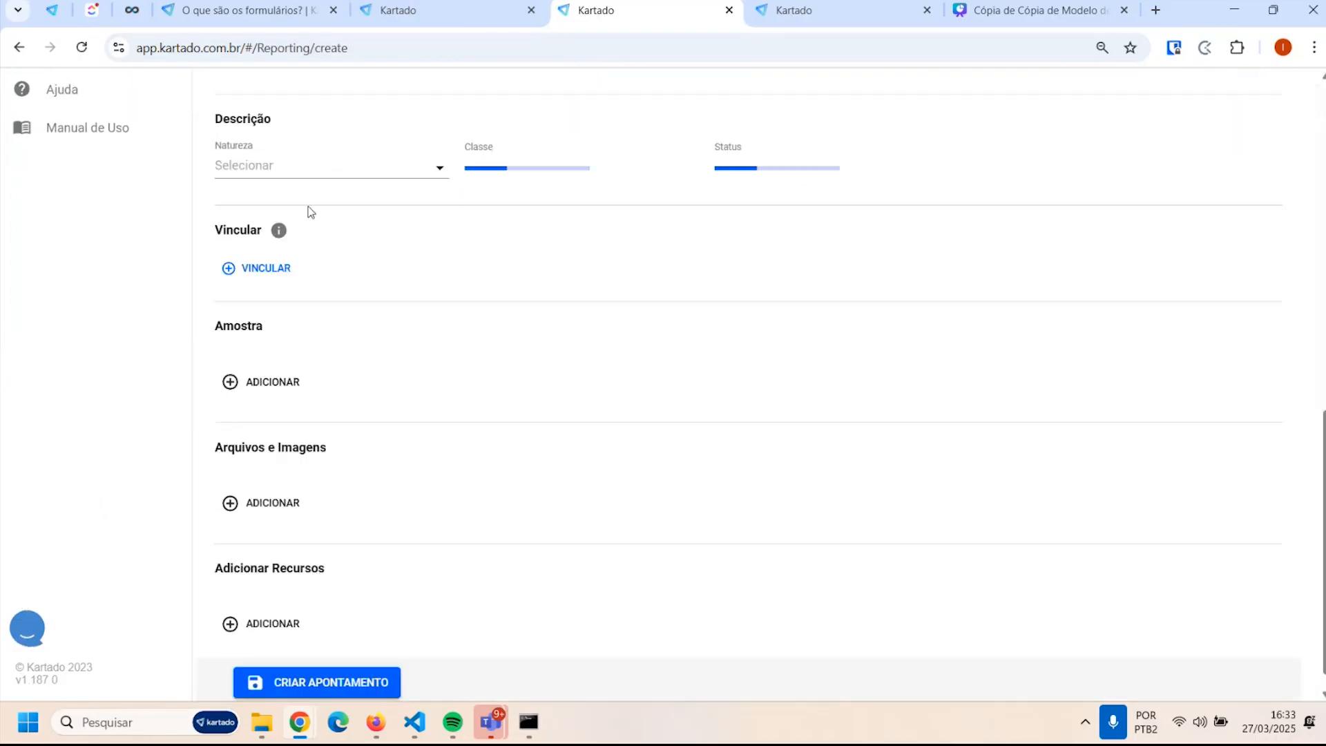
click(292, 166)
text(sinaliza)
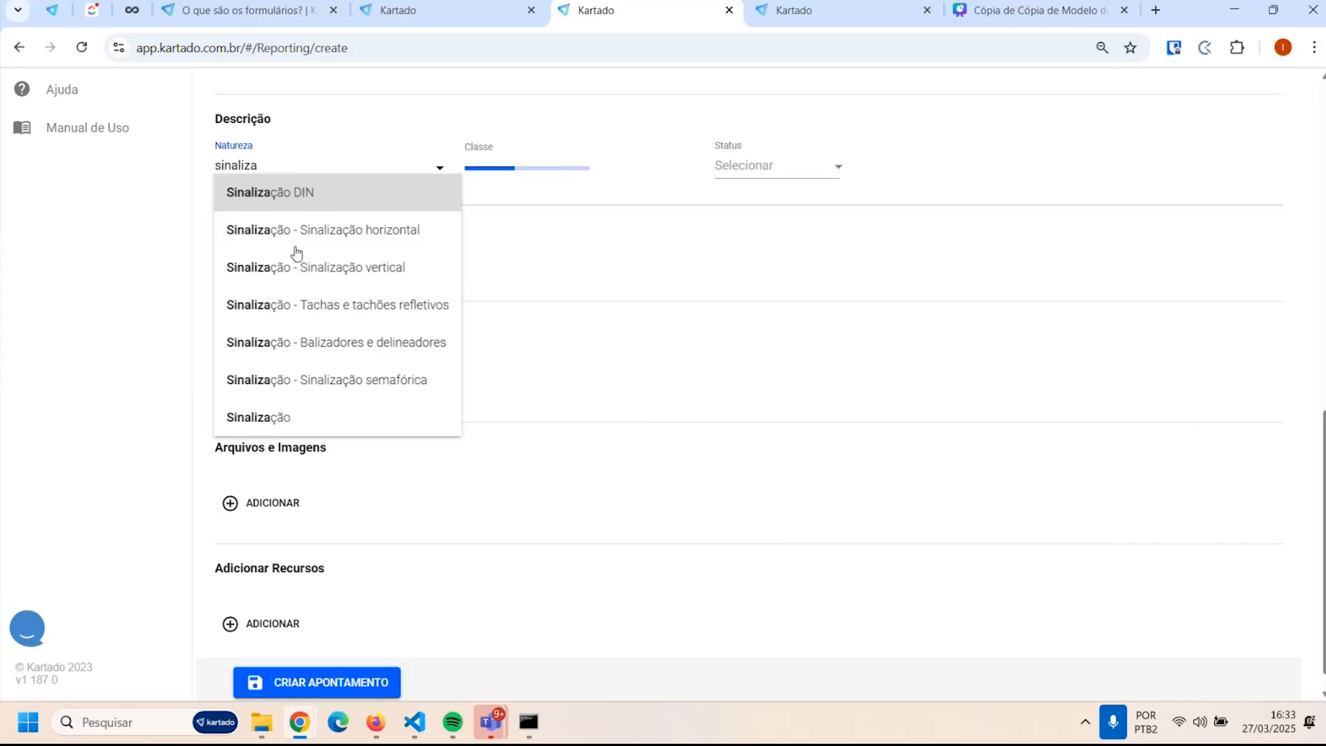
click(316, 271)
Set the record's Classe to Exemplo 1, Exemplo 2, Exemplo 3 and Exemplo 4 in turn to compare their forms
click(529, 168)
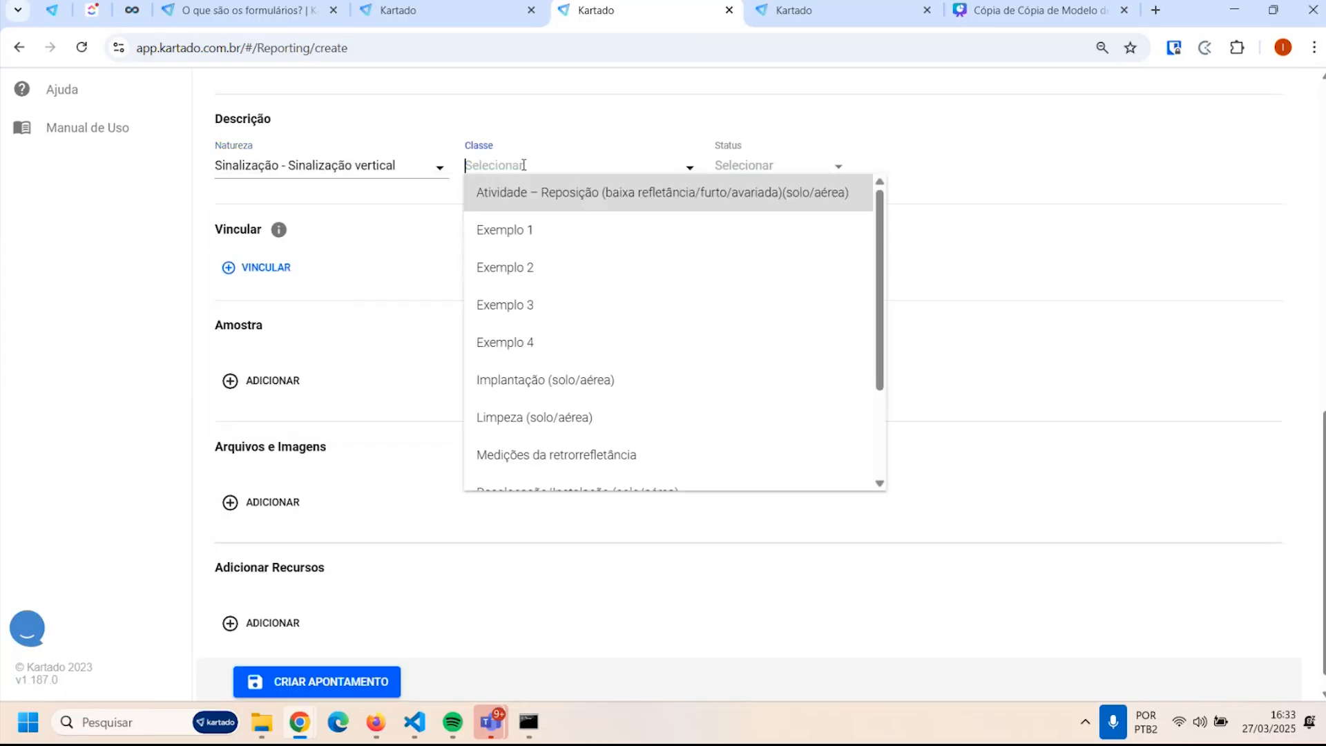
text(exempl)
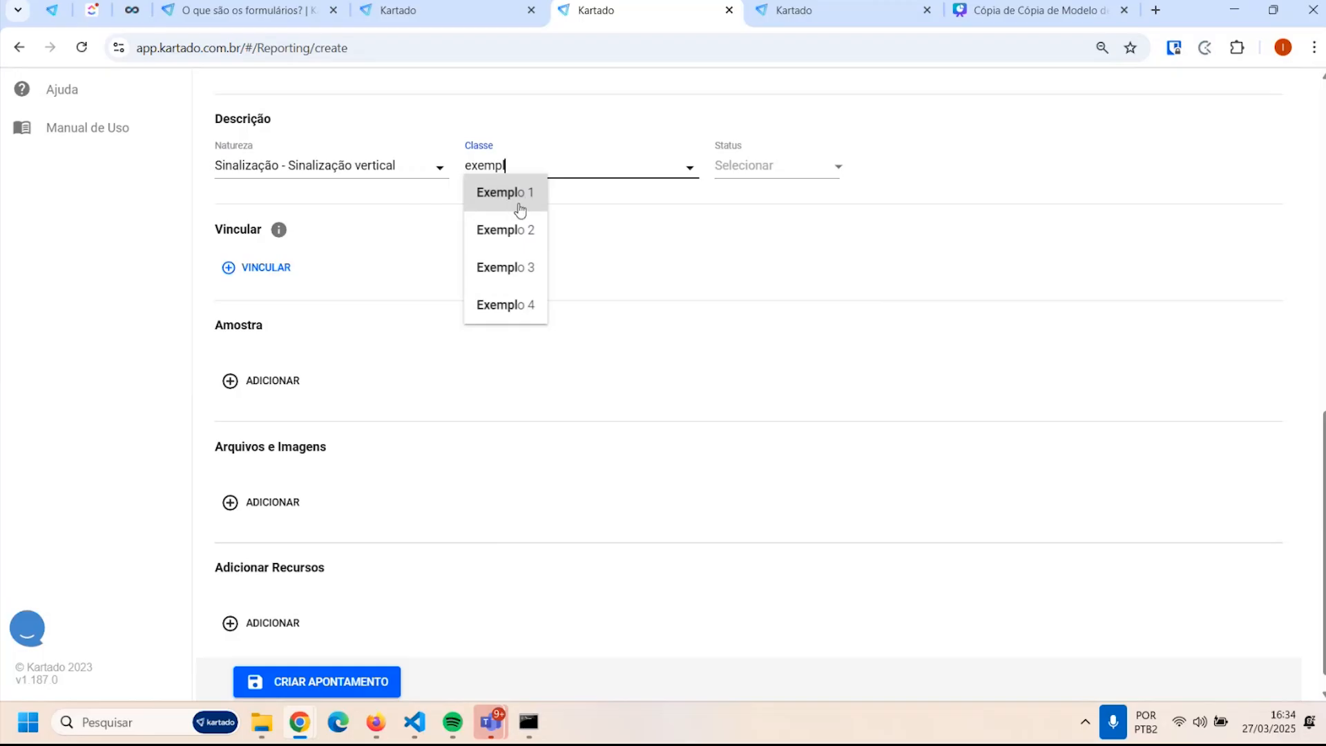
click(540, 200)
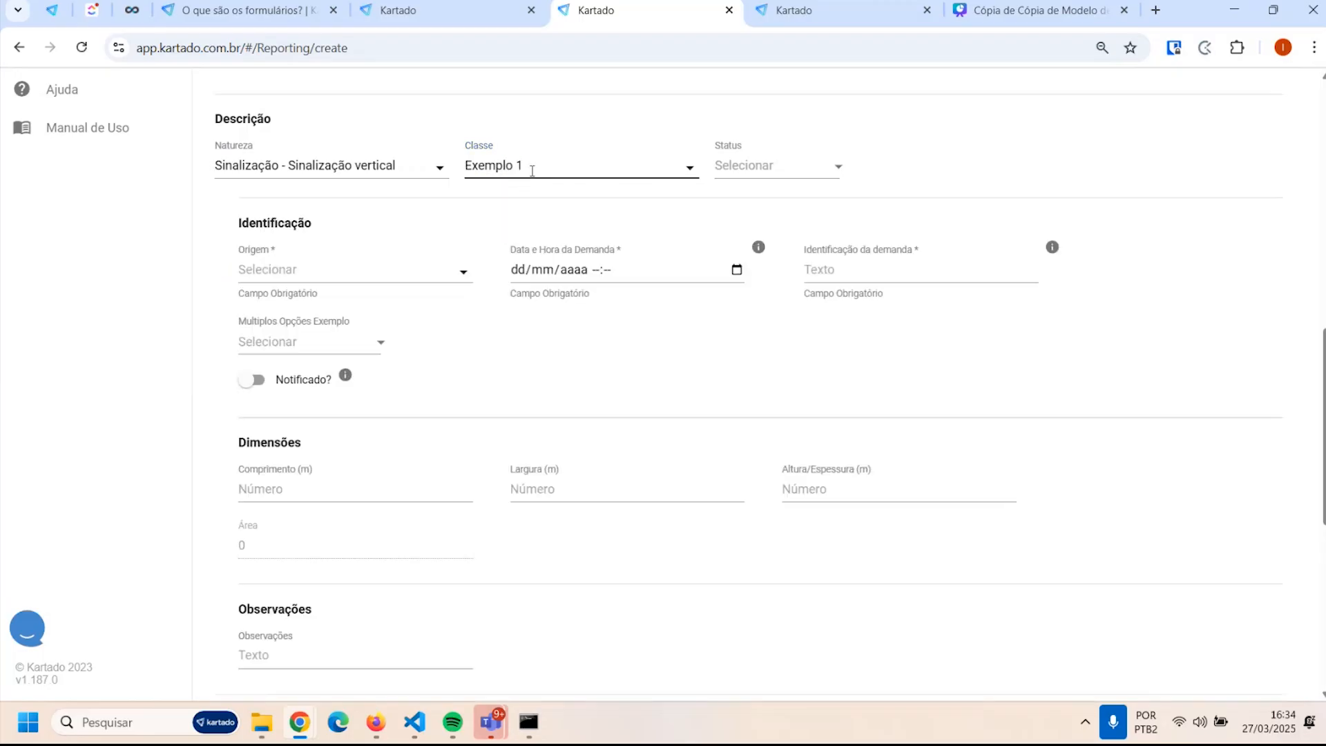
click(535, 168)
click(529, 268)
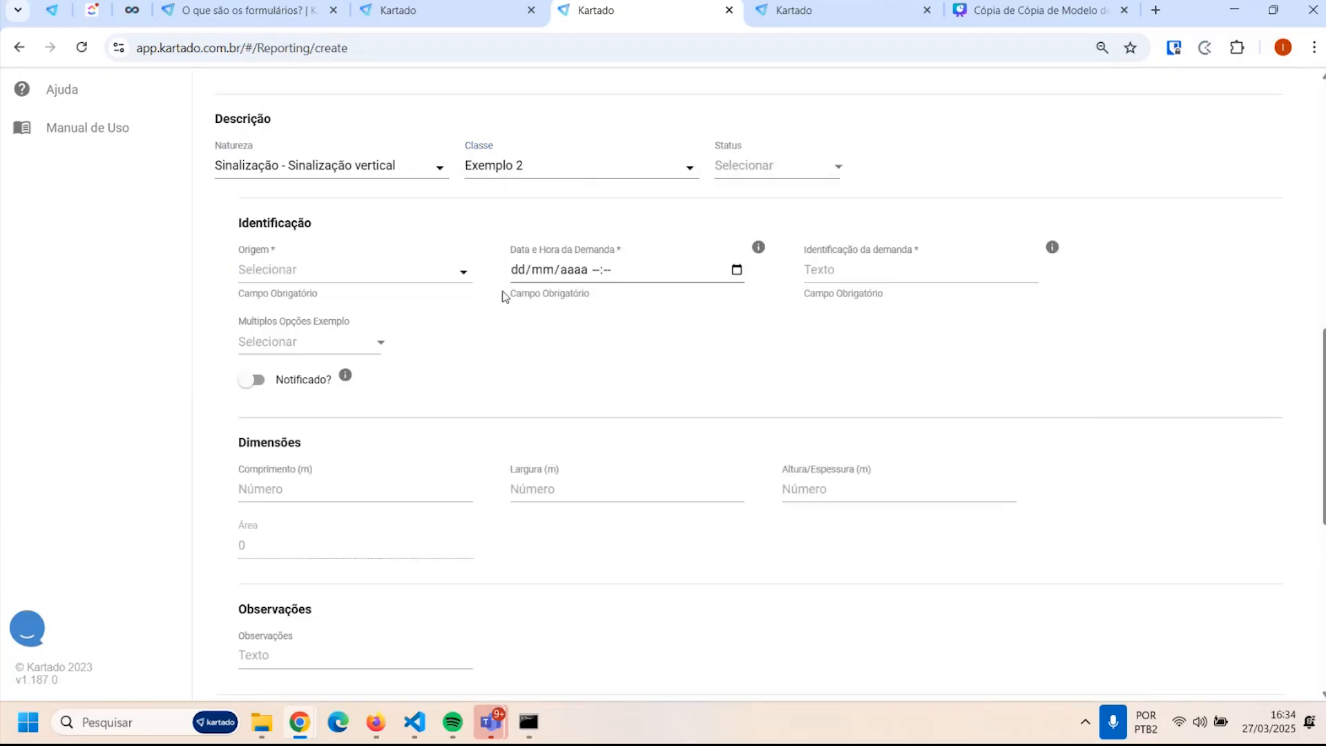
click(527, 169)
click(543, 302)
click(533, 173)
click(552, 343)
scroll(710, 277, up, 7)
scroll(732, 346, down, 4)
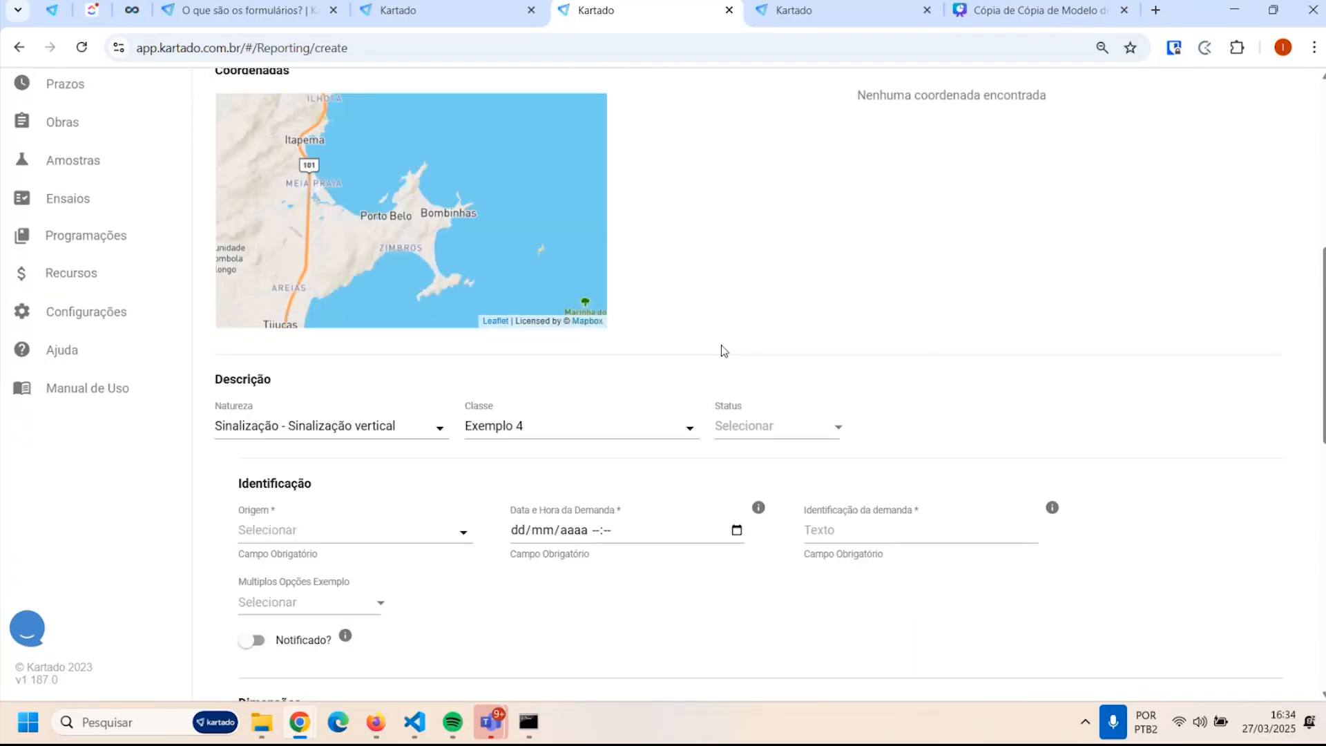
click(554, 442)
click(446, 478)
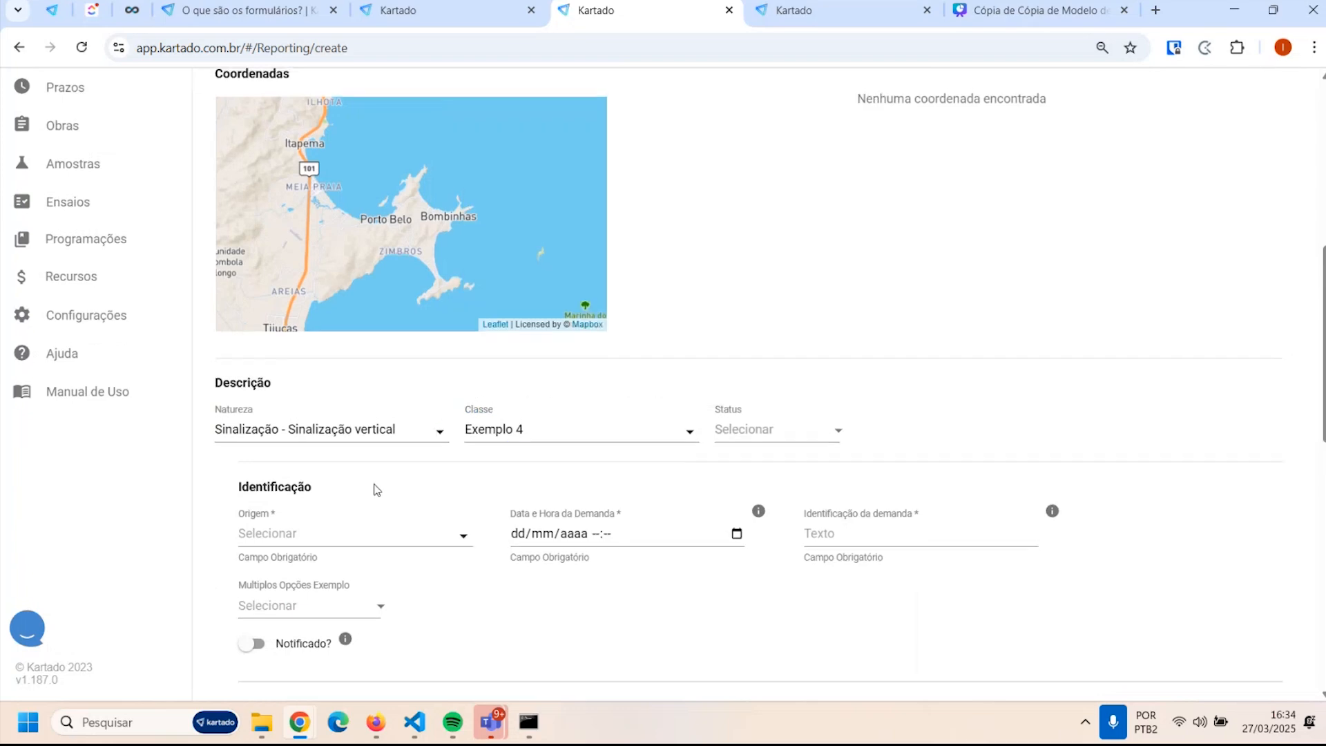
Open the list of all Apontamentos and filter it by the Classe Exemplo 1
scroll(213, 495, up, 4)
scroll(213, 495, up, 4)
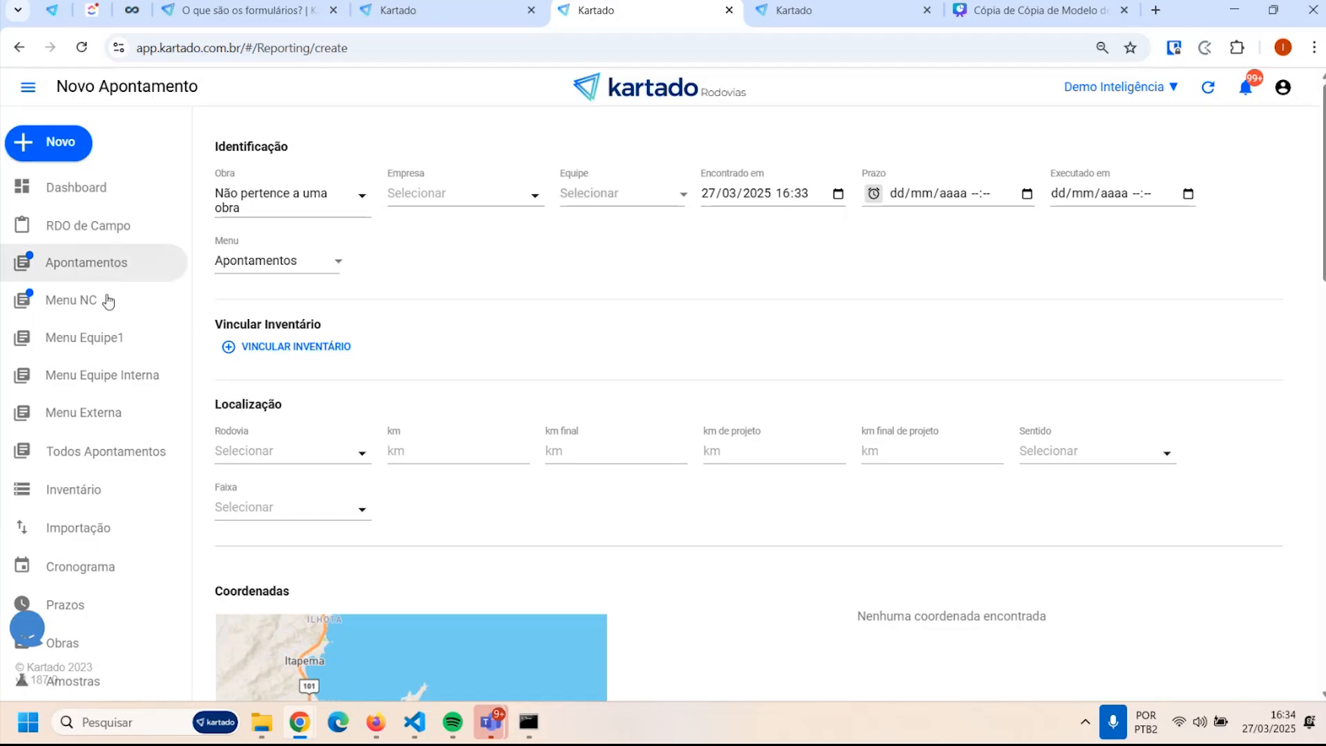
click(97, 448)
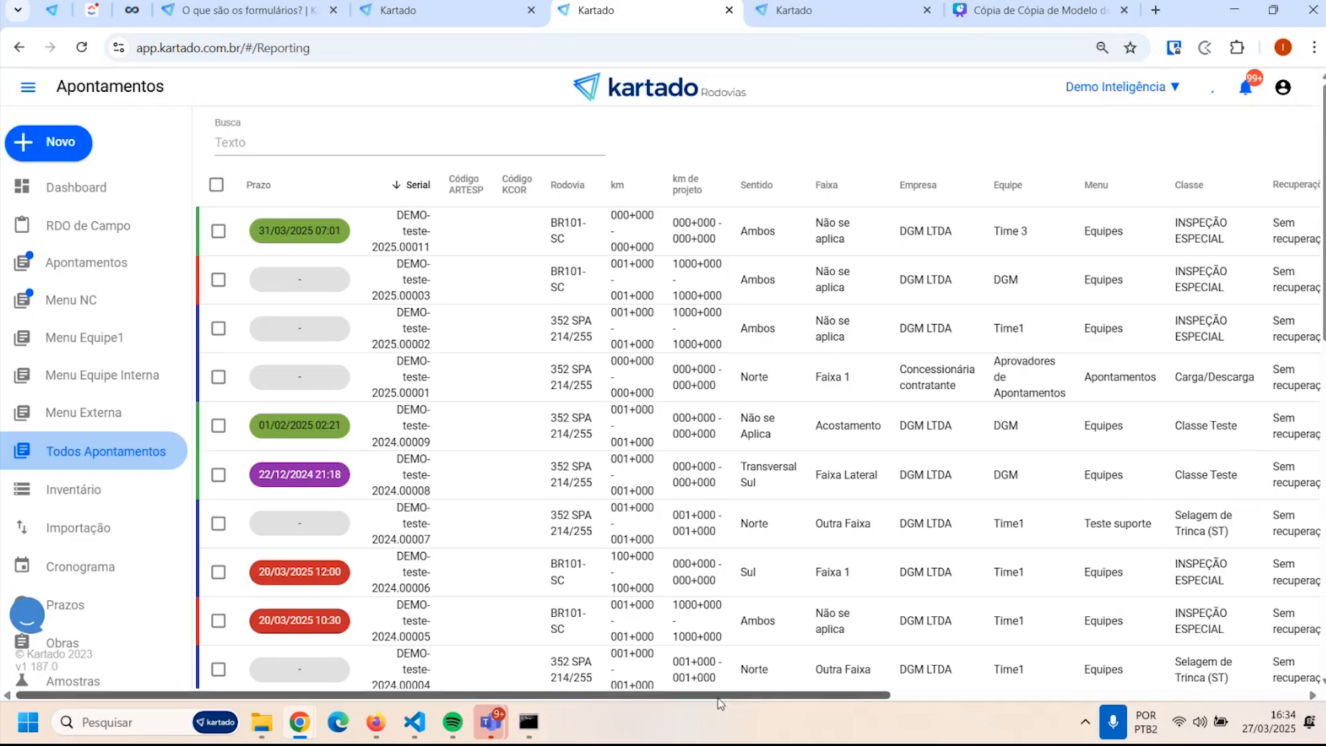
drag(718, 696, 1108, 696)
click(1183, 148)
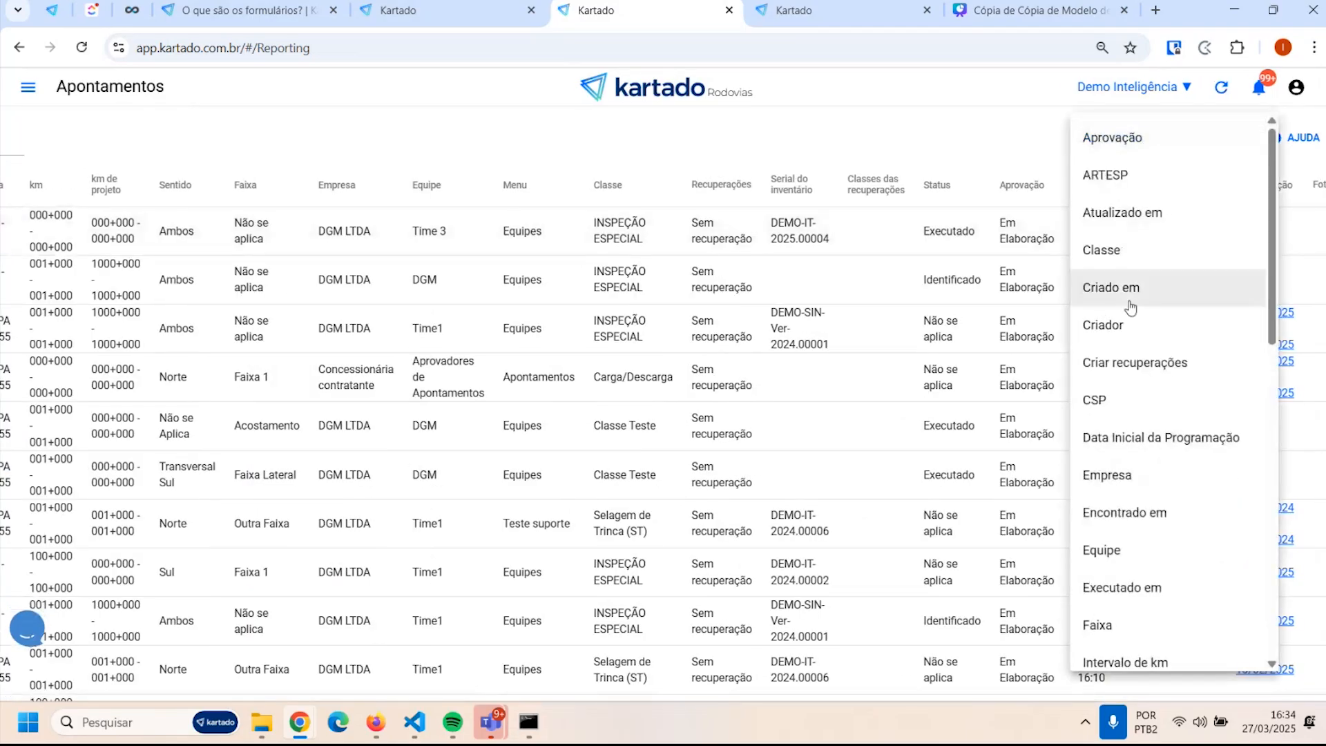
click(1105, 250)
click(147, 138)
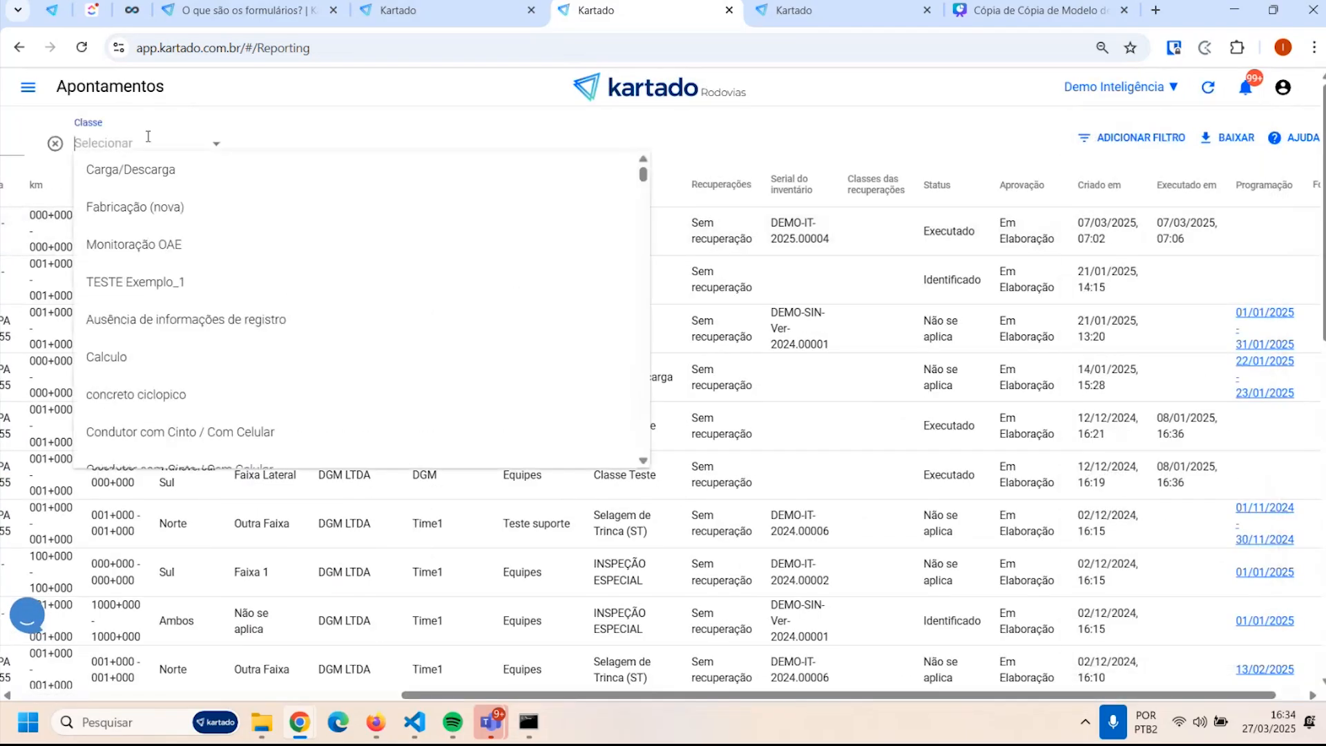
text(exem)
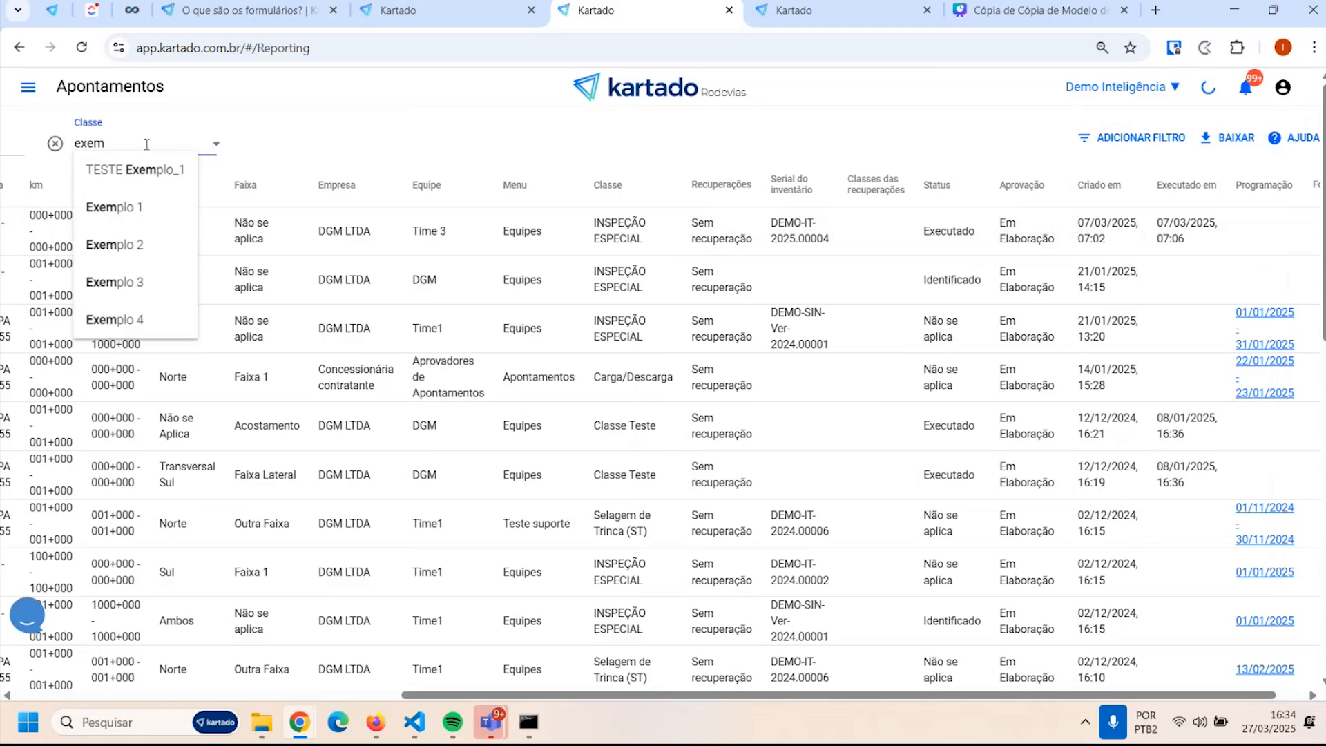
click(130, 211)
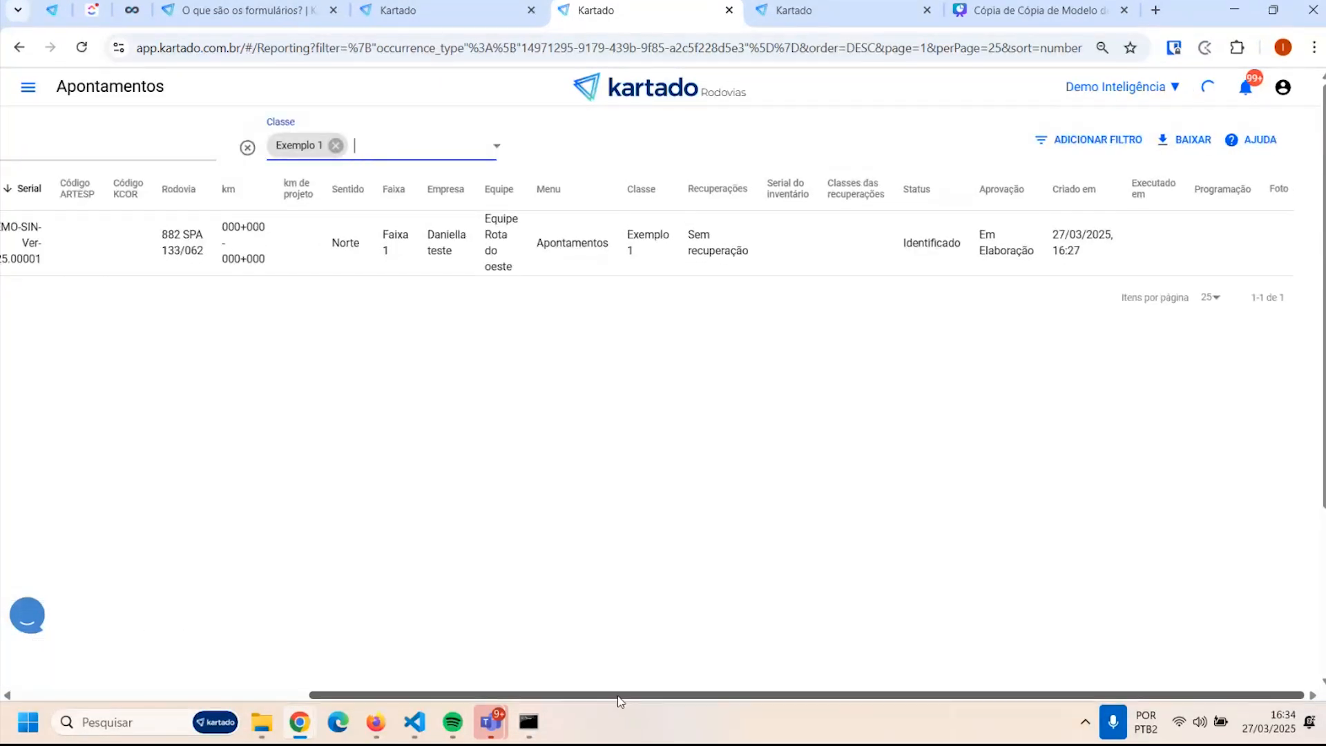
Select the filtered Exemplo 1 record and export it as the Apontamentos (Excel) report
click(218, 243)
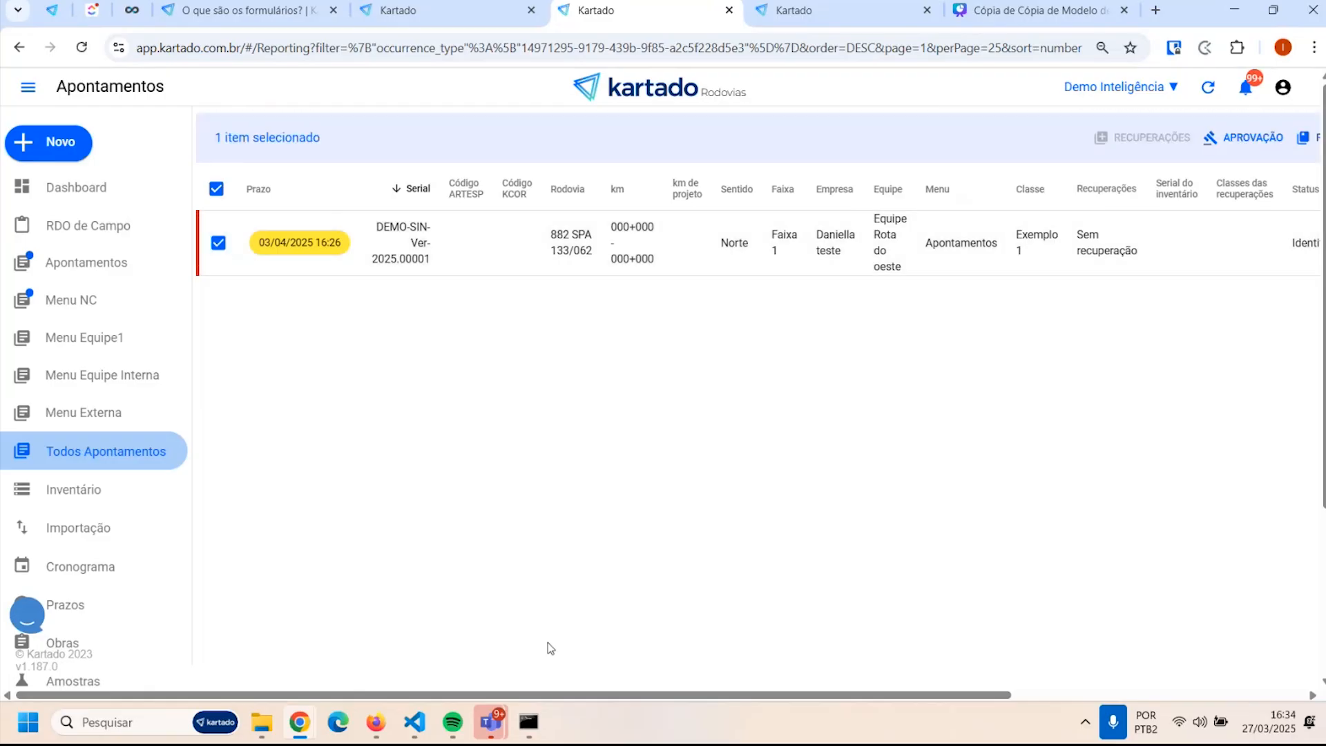
drag(553, 694, 846, 694)
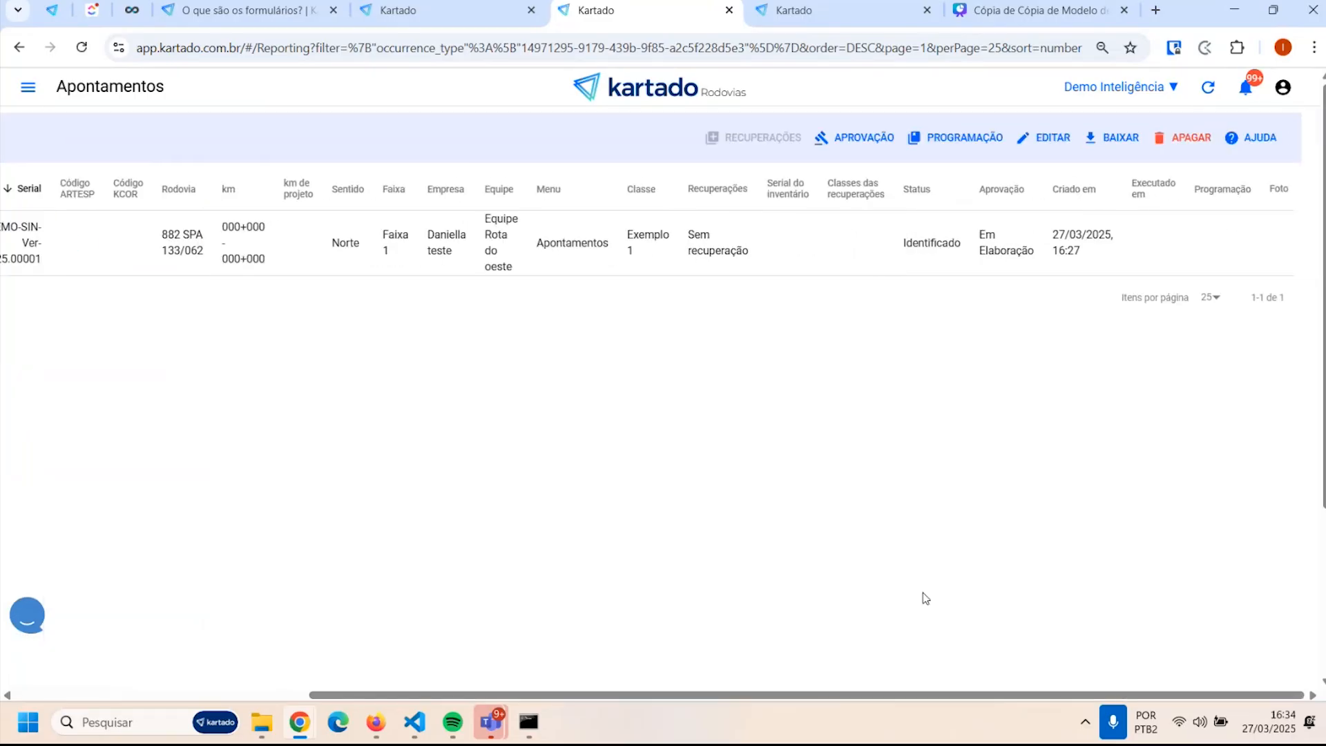
click(1114, 141)
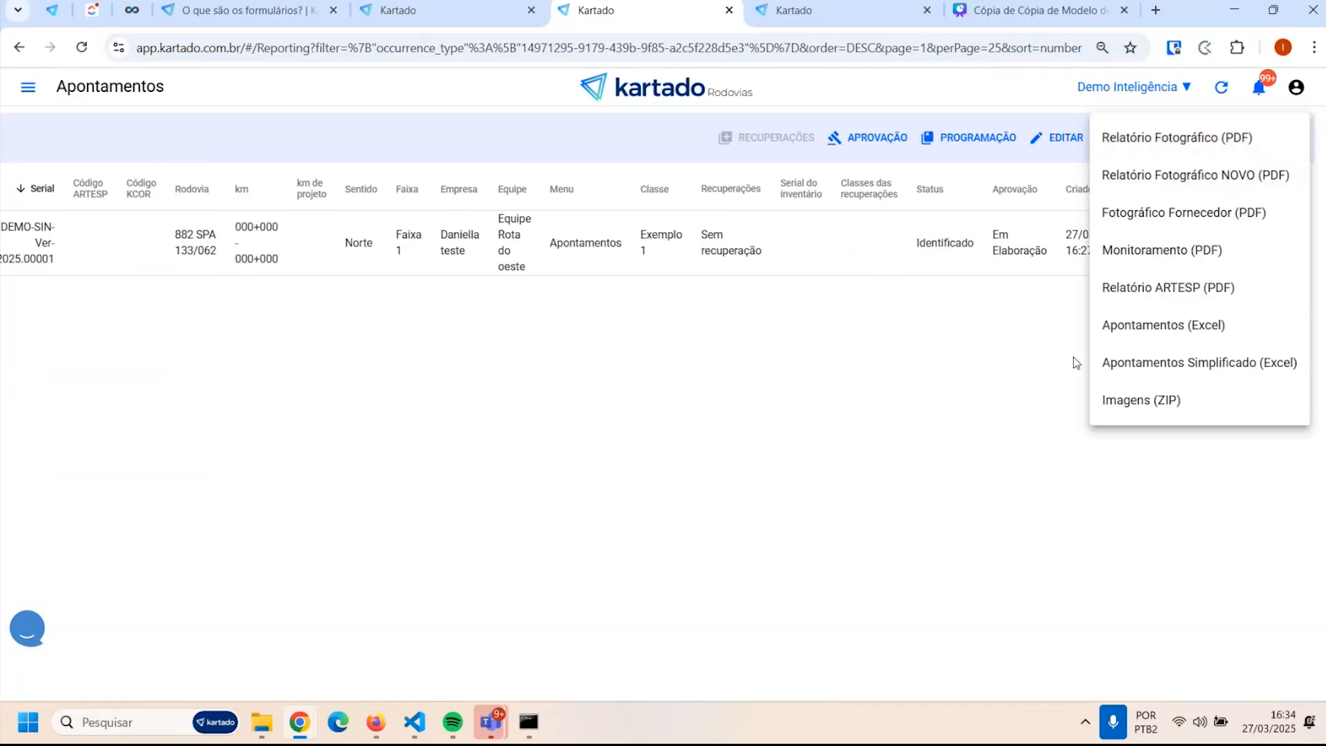
click(1174, 325)
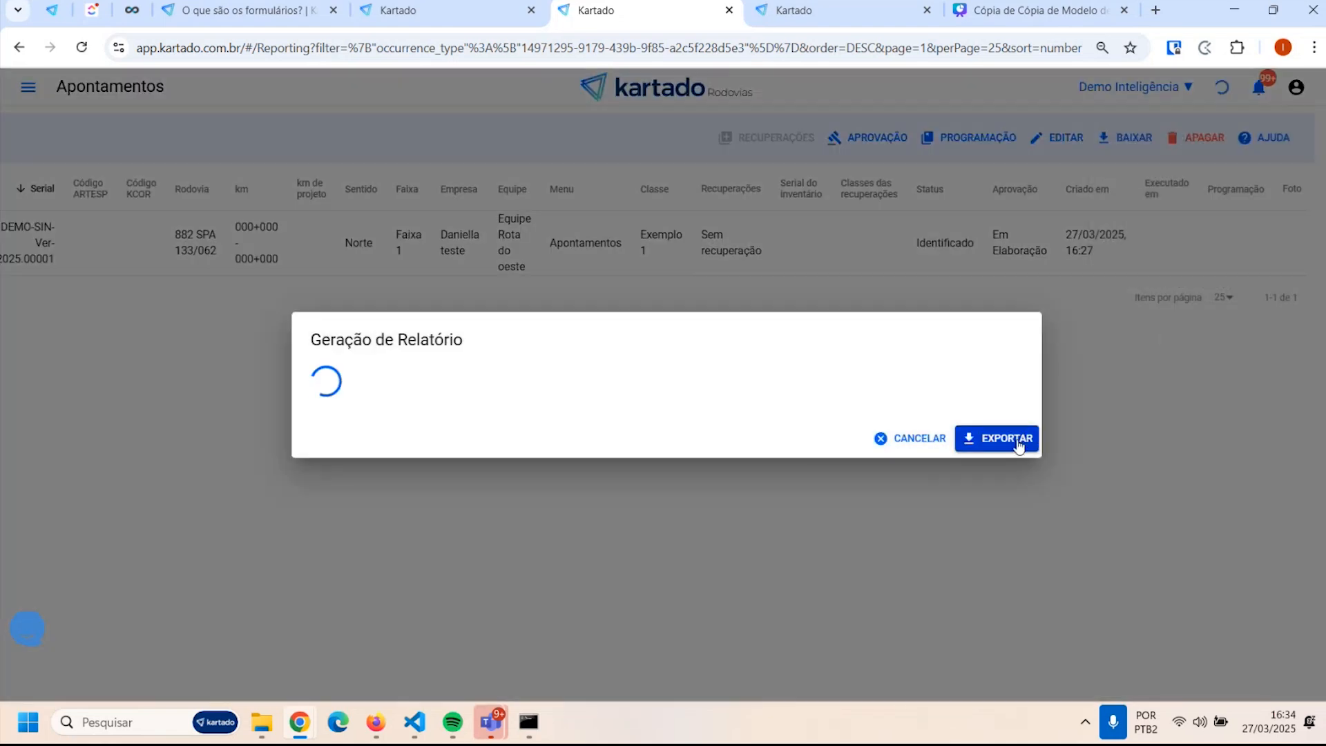
click(1007, 439)
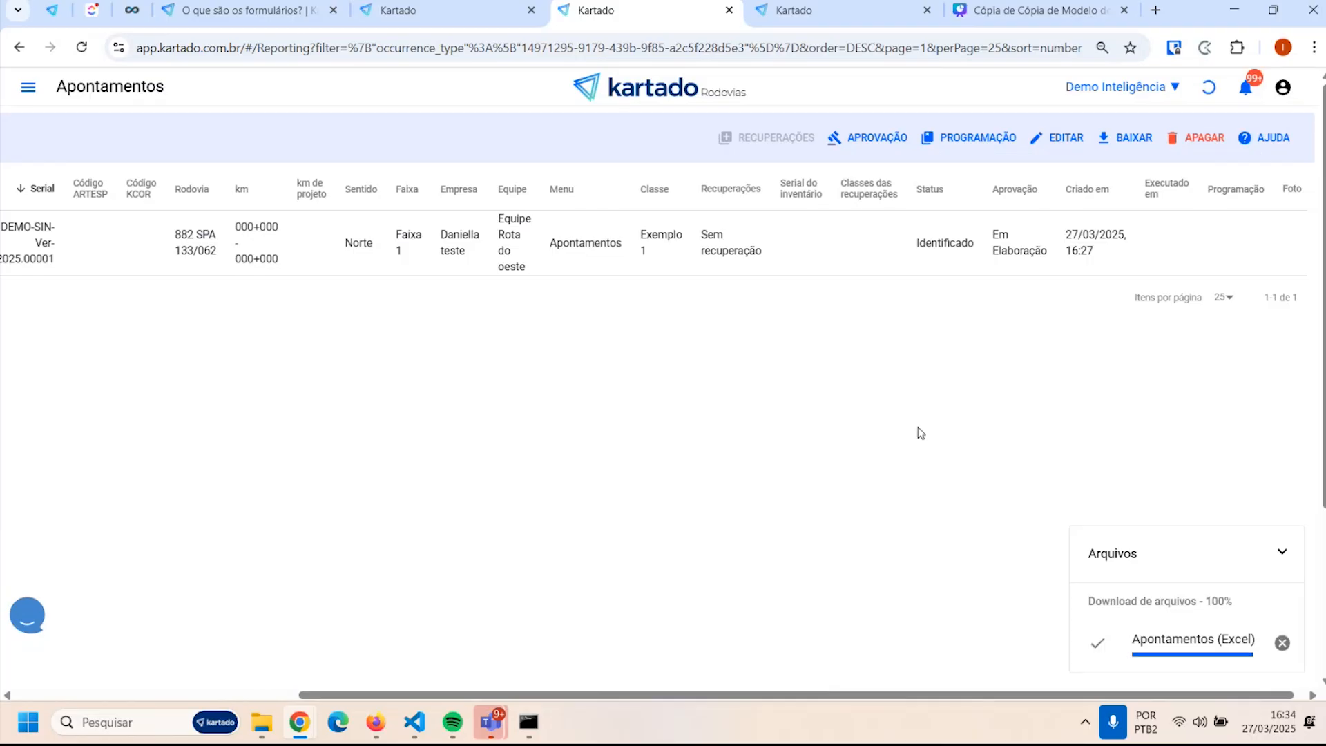
key(Return)
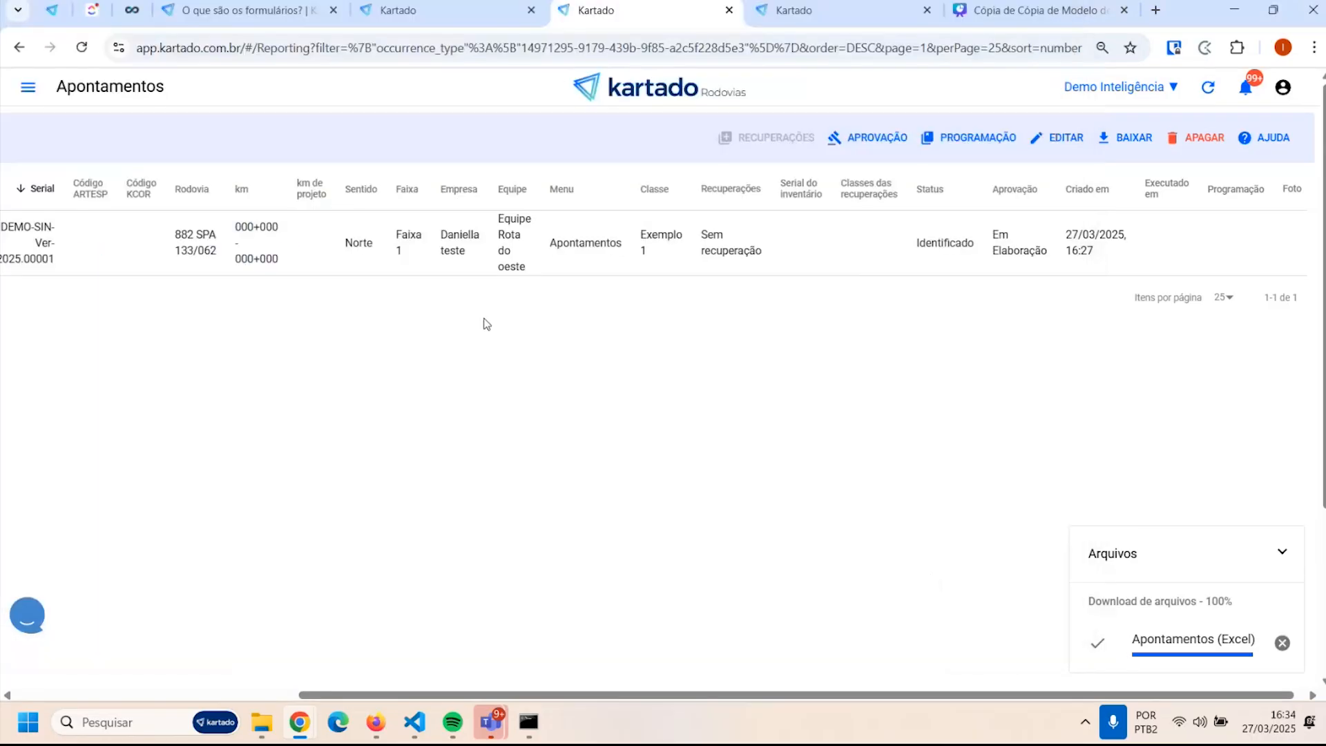
Open the downloaded file Apontamentos (25).xlsx in Excel and maximize its window
click(1250, 50)
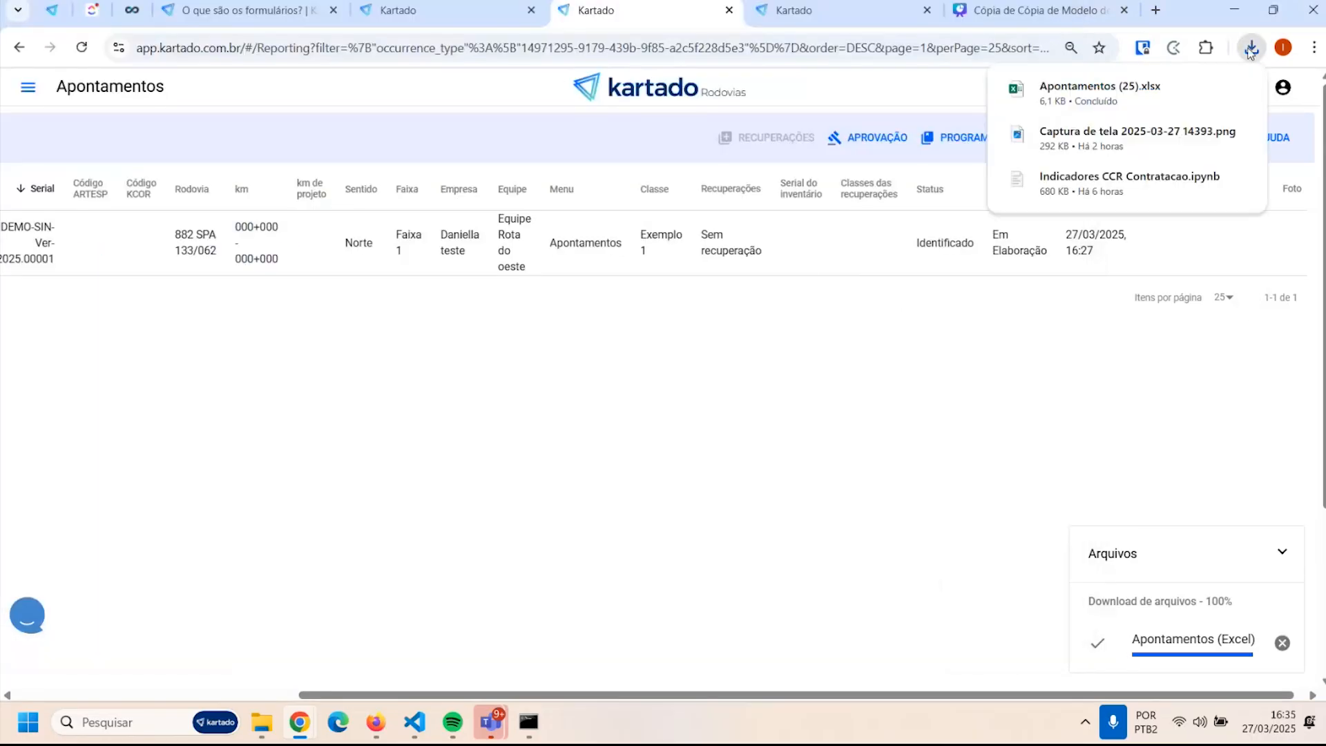
click(1099, 89)
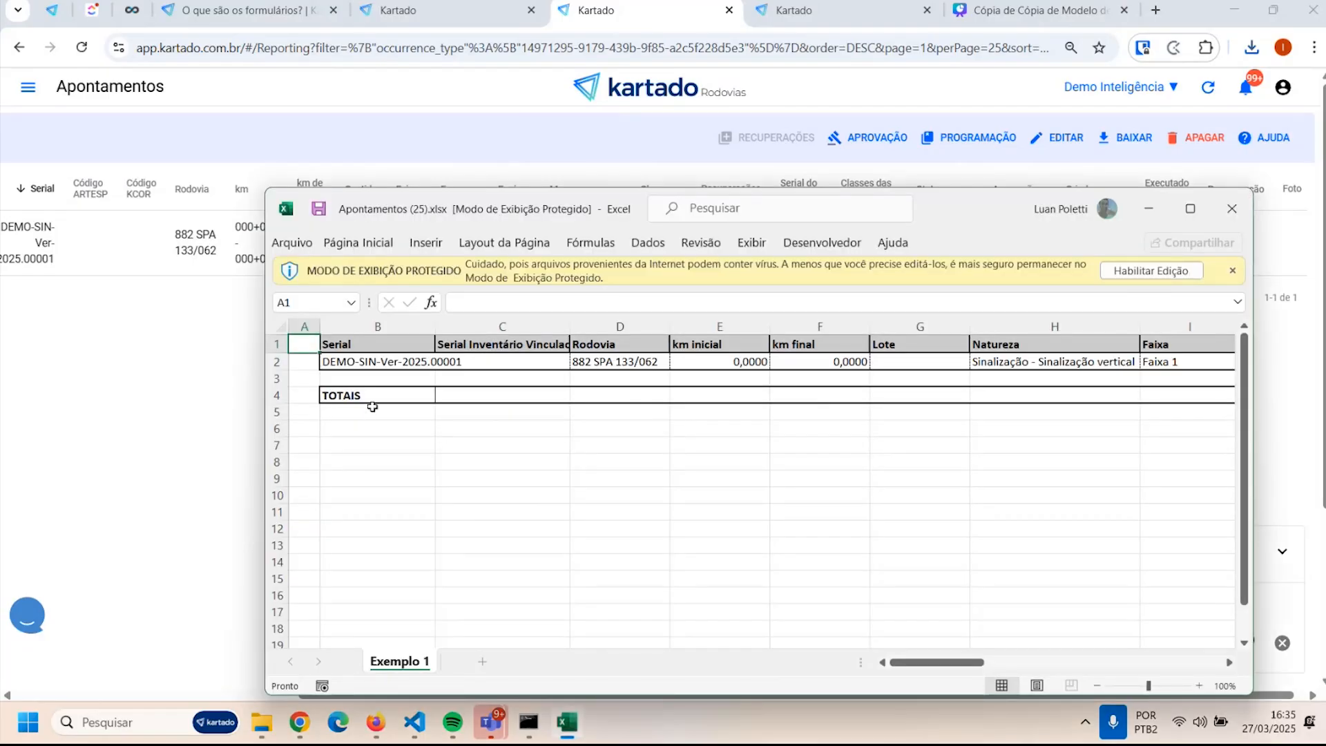
click(1190, 208)
Review the exported record's Serial, Rodovia and Natureza values in the Exemplo 1 sheet
click(277, 216)
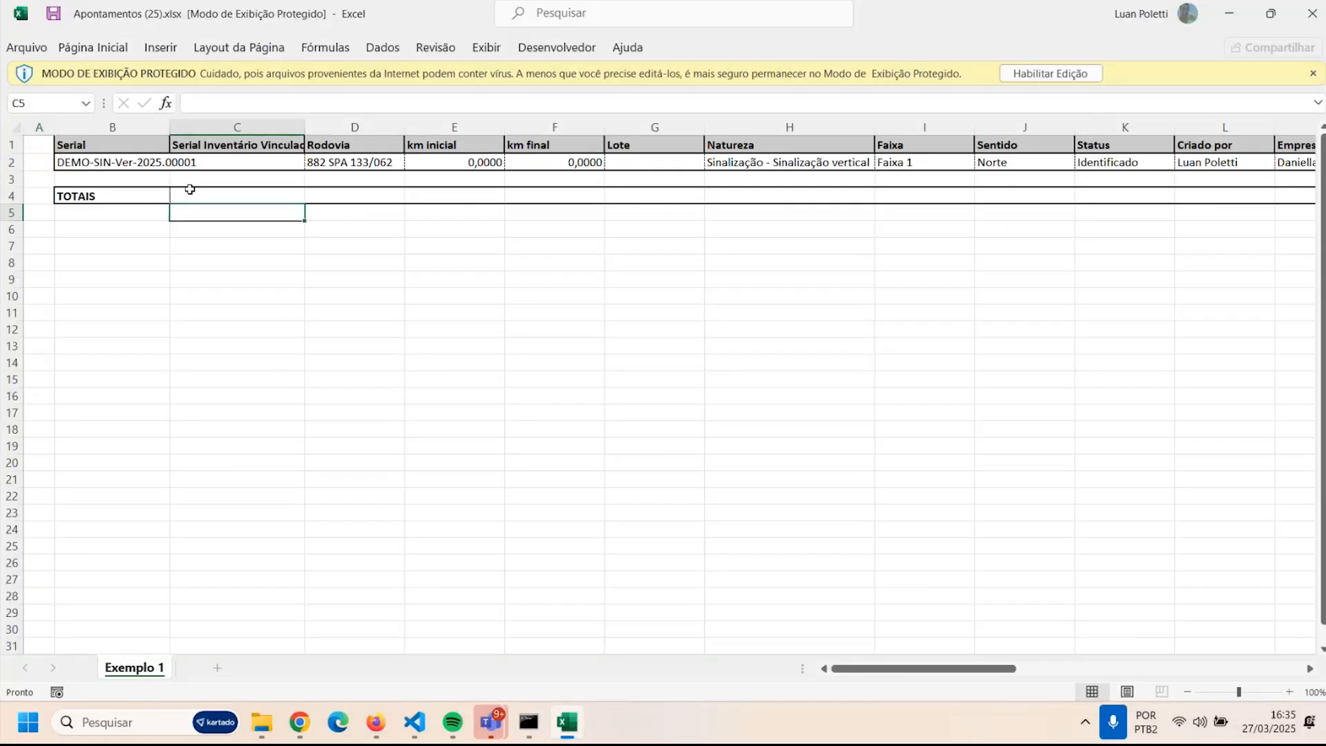
click(124, 163)
click(354, 163)
click(787, 163)
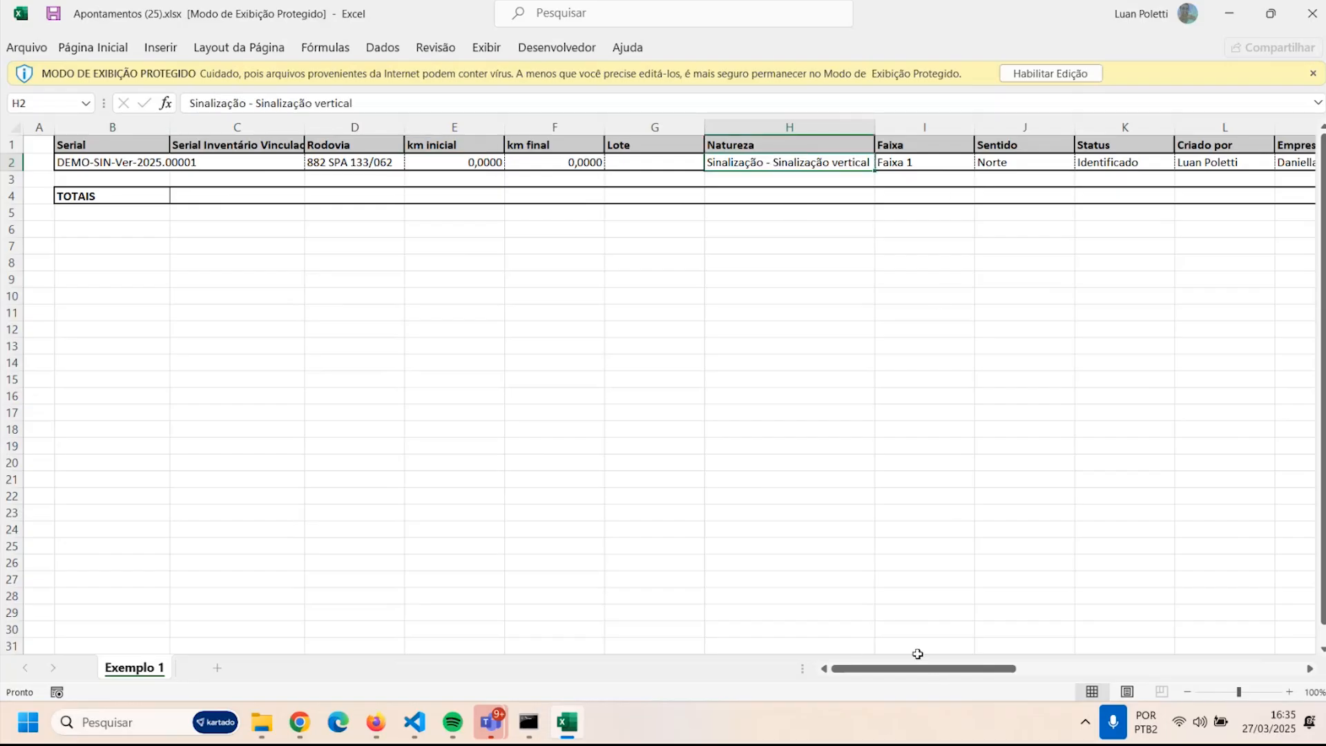
Check the exported Origem, Data e Hora da Demanda, Identificação da demanda, Multiplos Opções Exemplo and Notificado? values
drag(913, 679, 1185, 679)
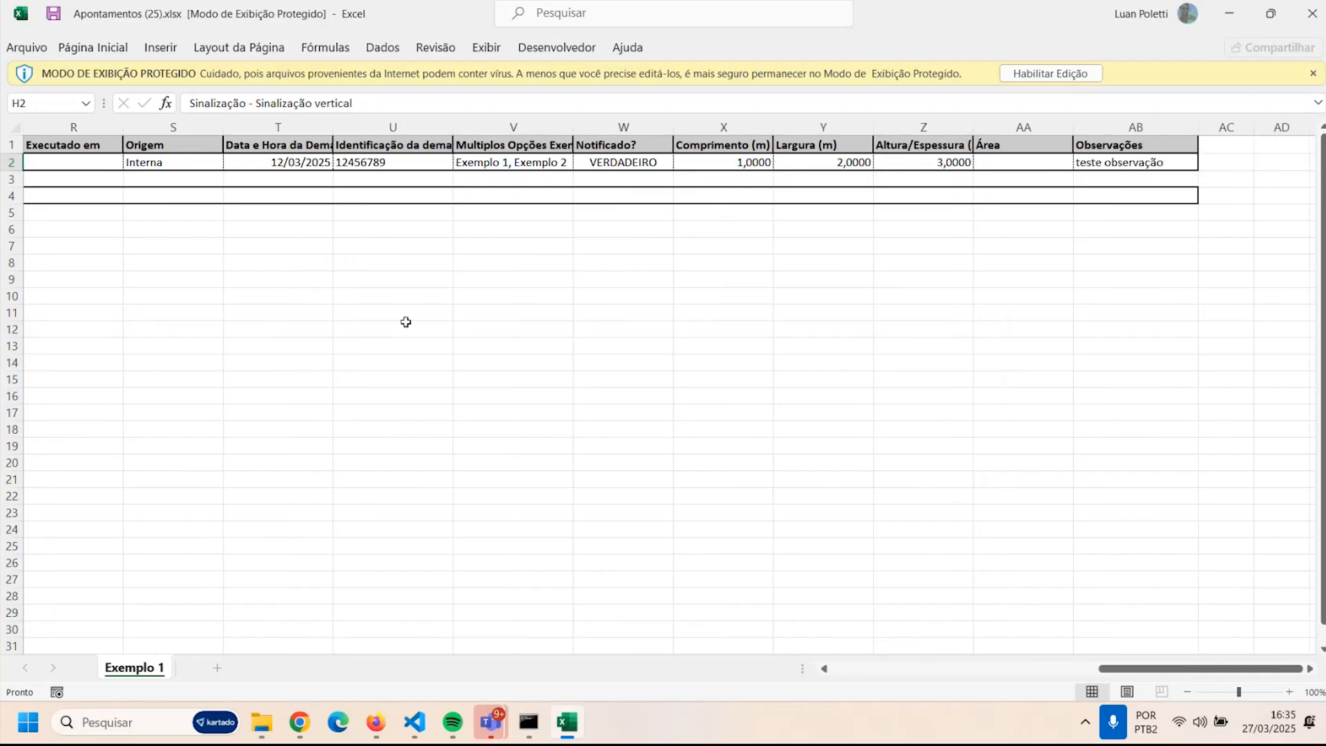
click(138, 163)
click(279, 163)
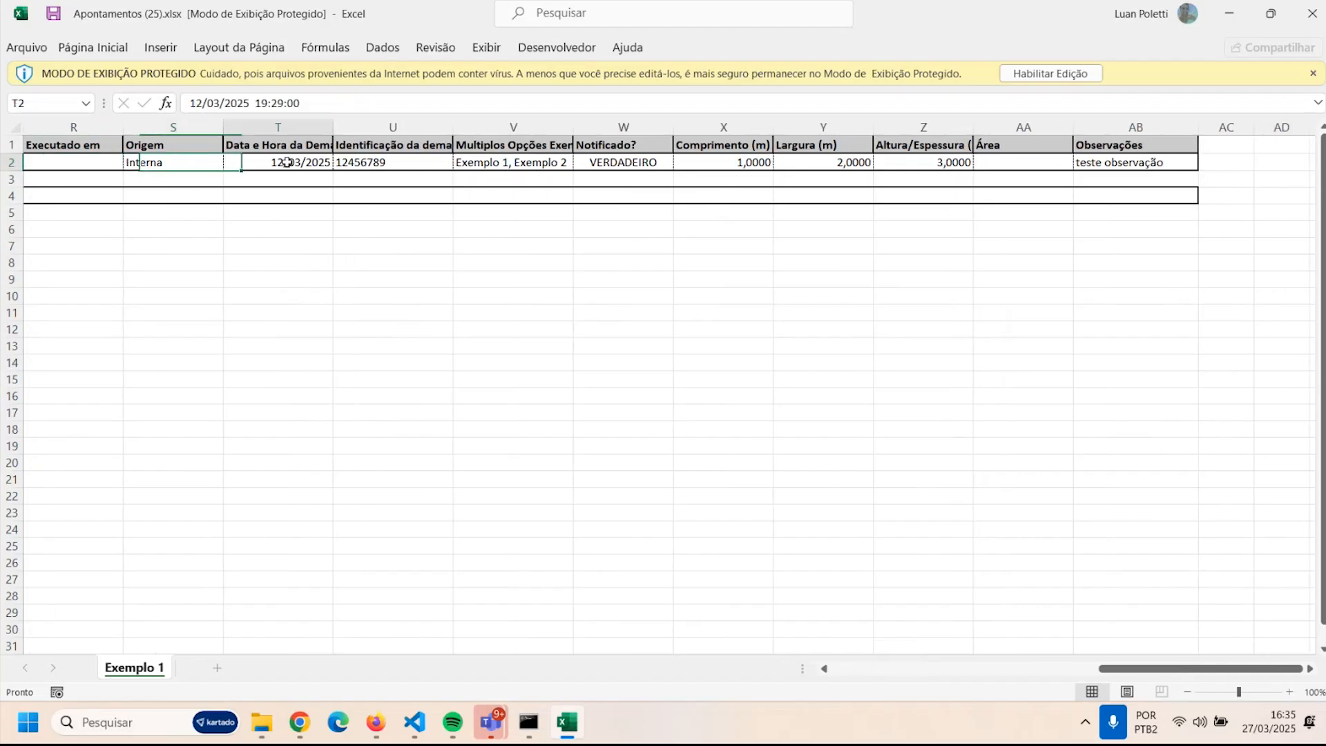
click(387, 164)
click(524, 163)
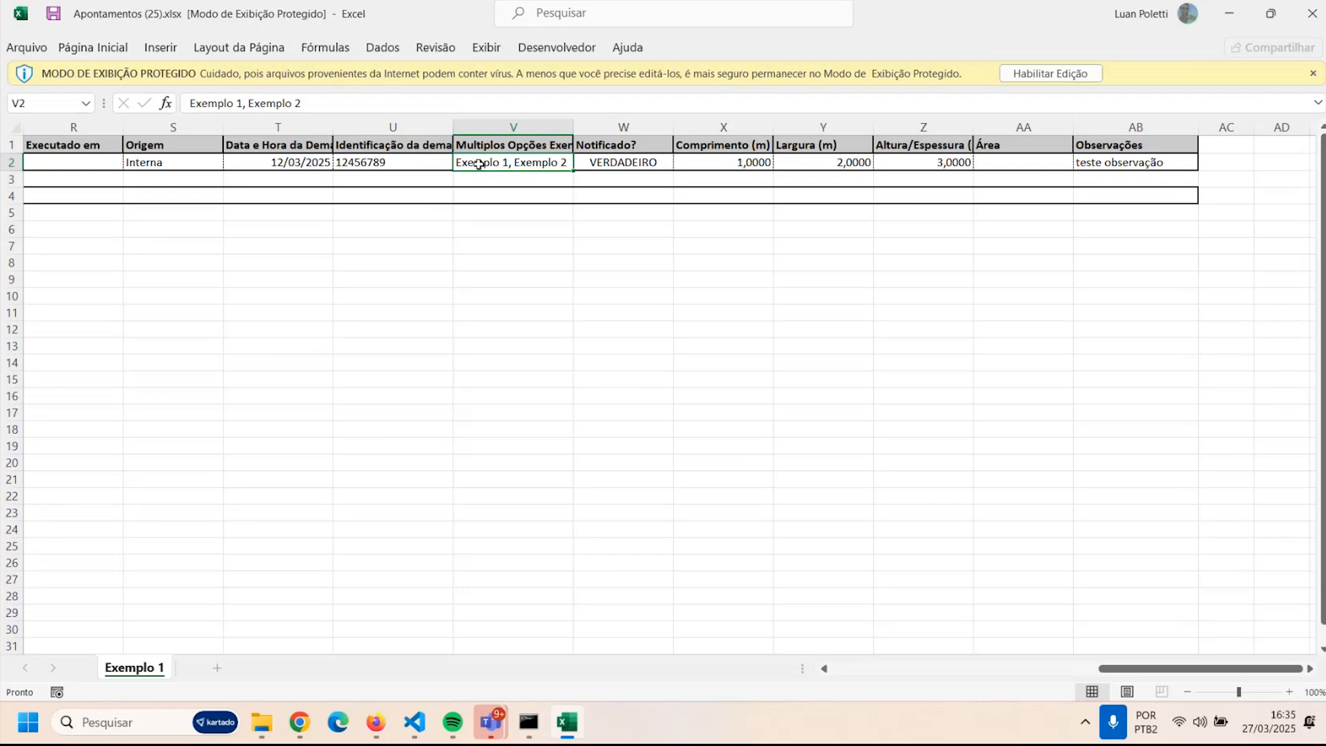
click(634, 161)
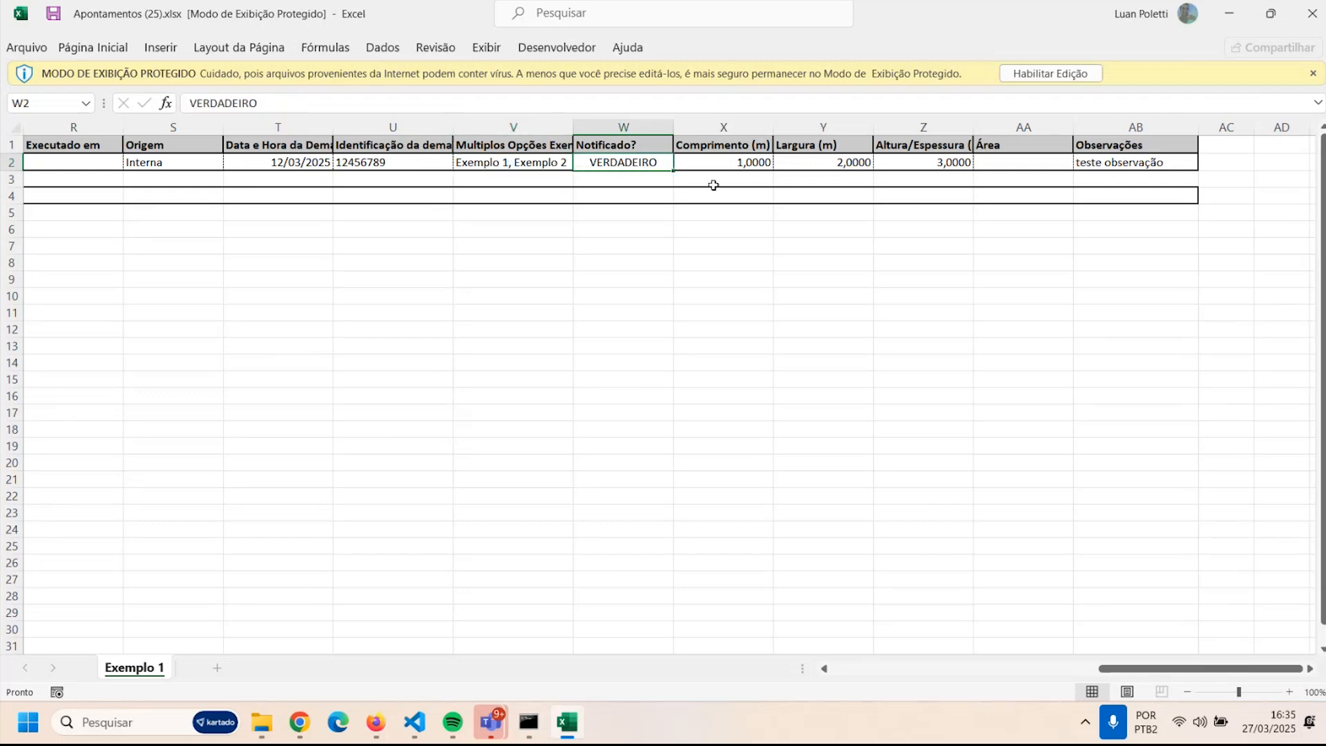
Check the exported Comprimento, Altura/Espessura, Área and Observações cells of the record
click(752, 162)
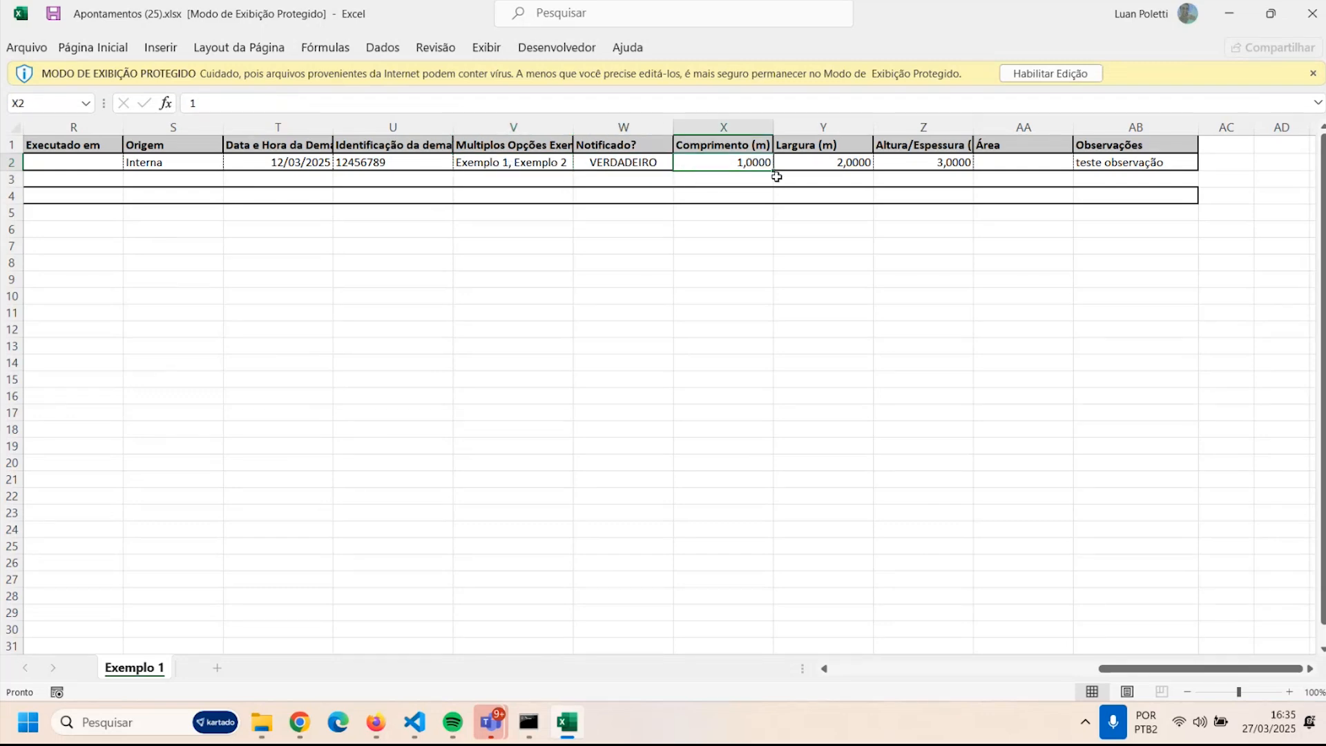
click(966, 166)
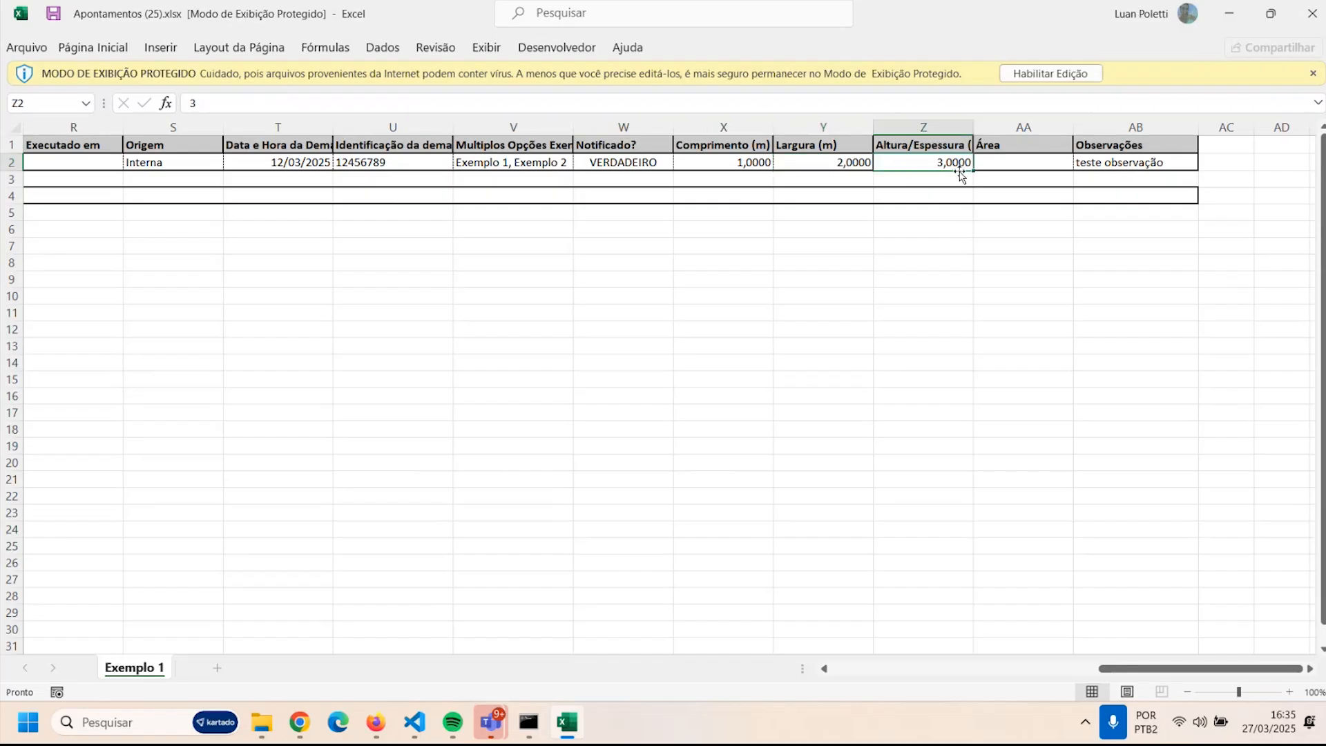
click(999, 163)
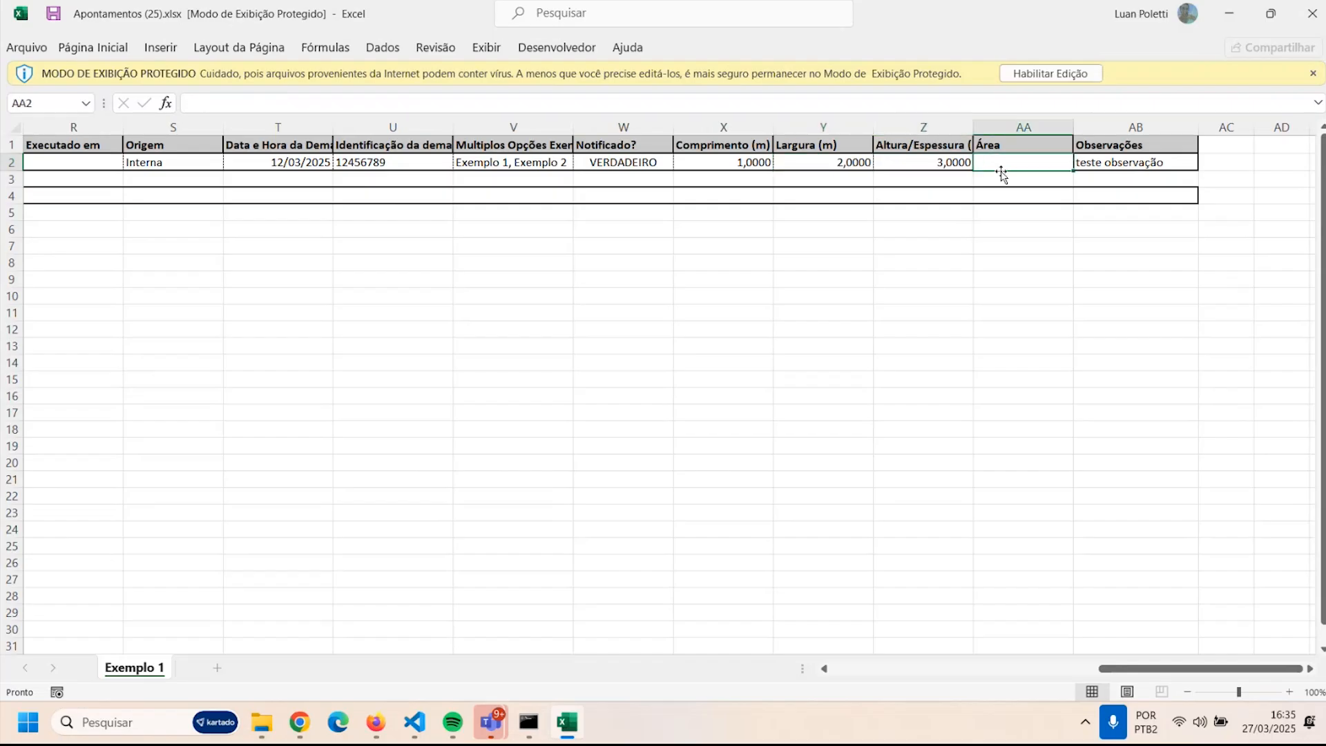
click(1106, 168)
click(1010, 166)
Switch back to Kartado, open the Exemplo 1 record and save it with Altura/Espessura (m) at 3
click(1226, 21)
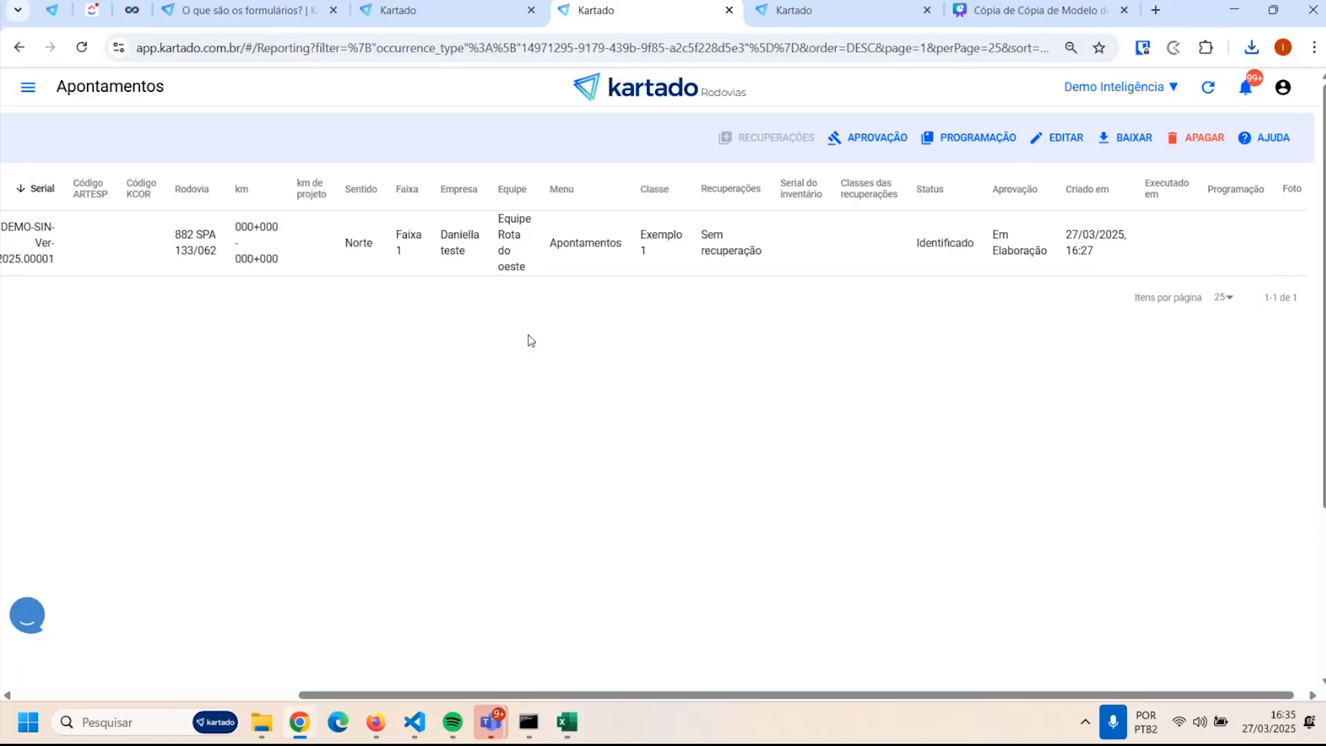
click(416, 257)
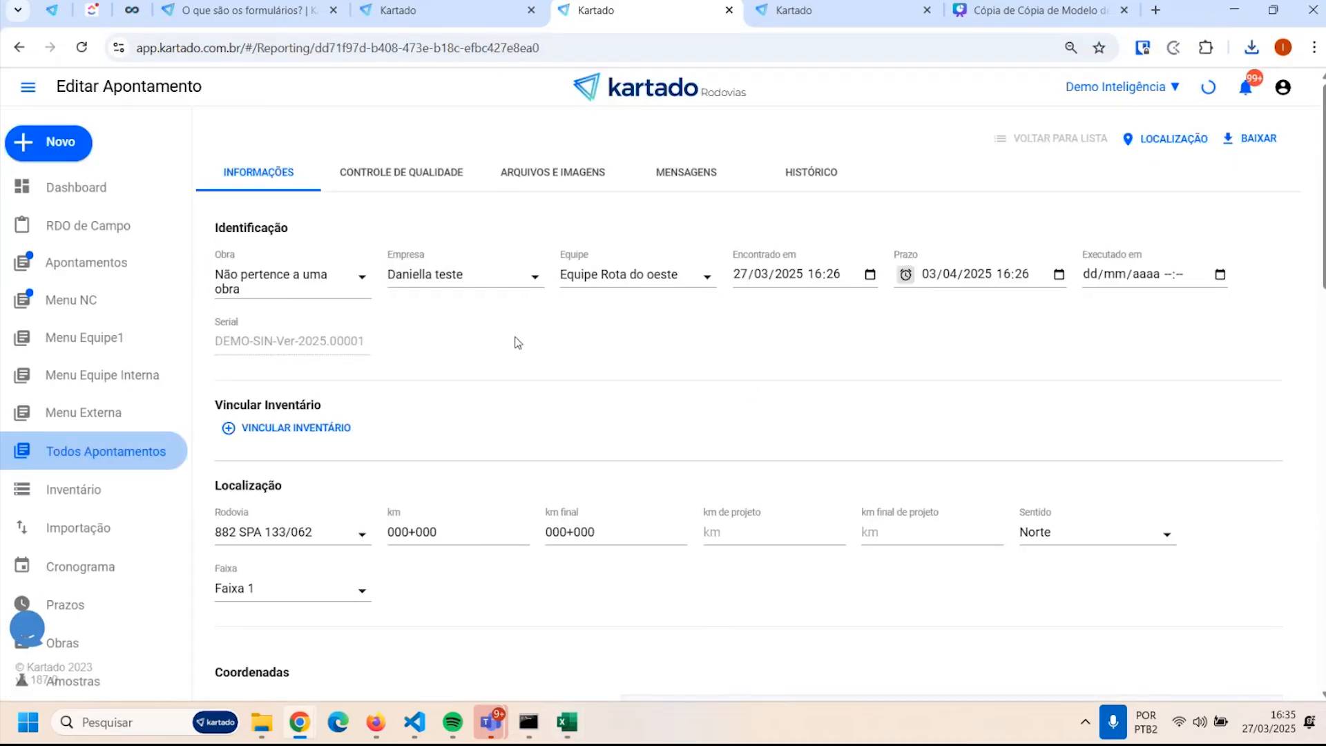
scroll(518, 342, down, 15)
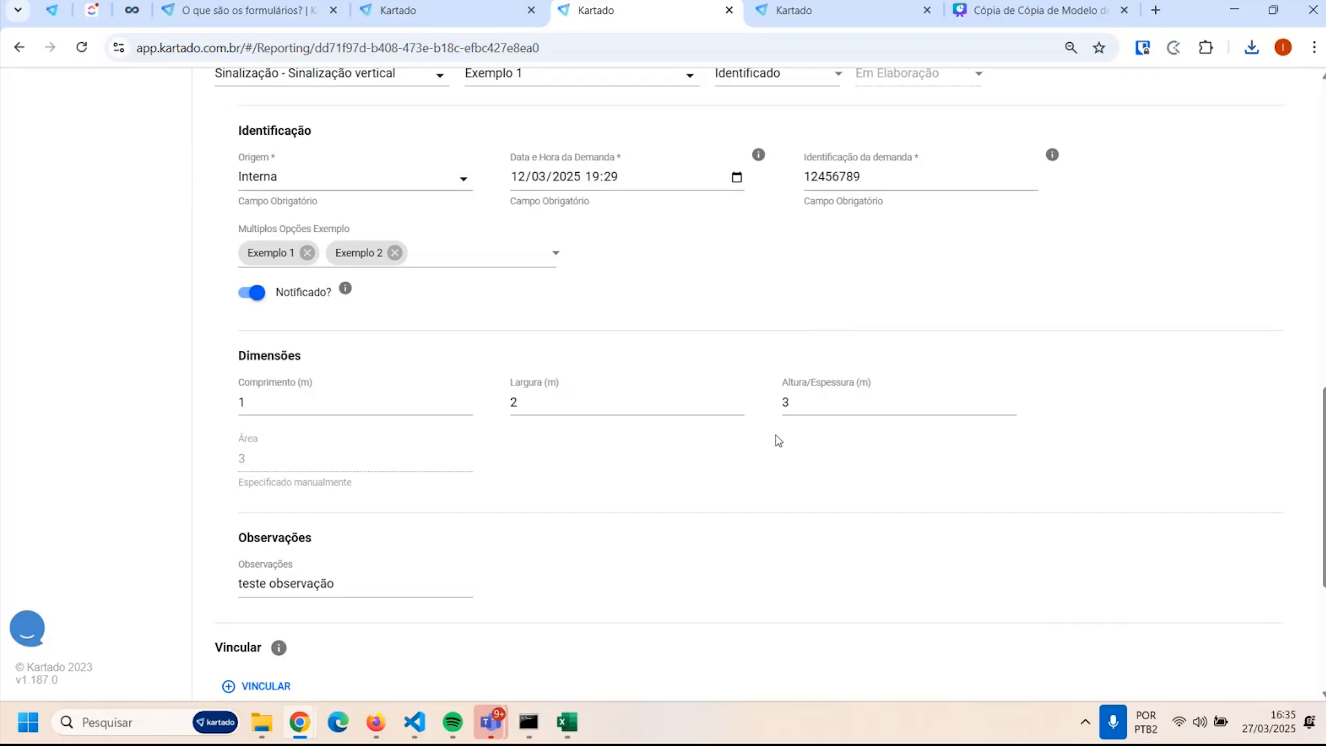
click(783, 411)
scroll(835, 387, down, 5)
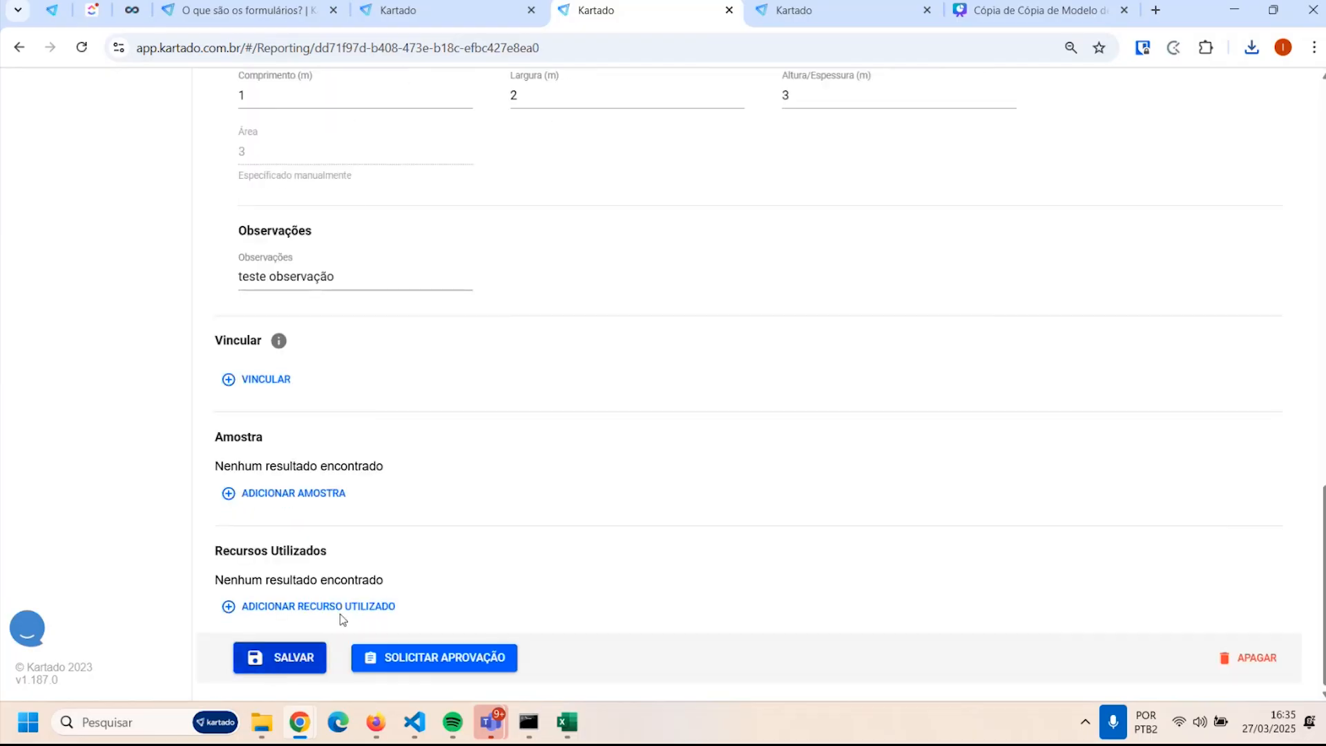
click(279, 658)
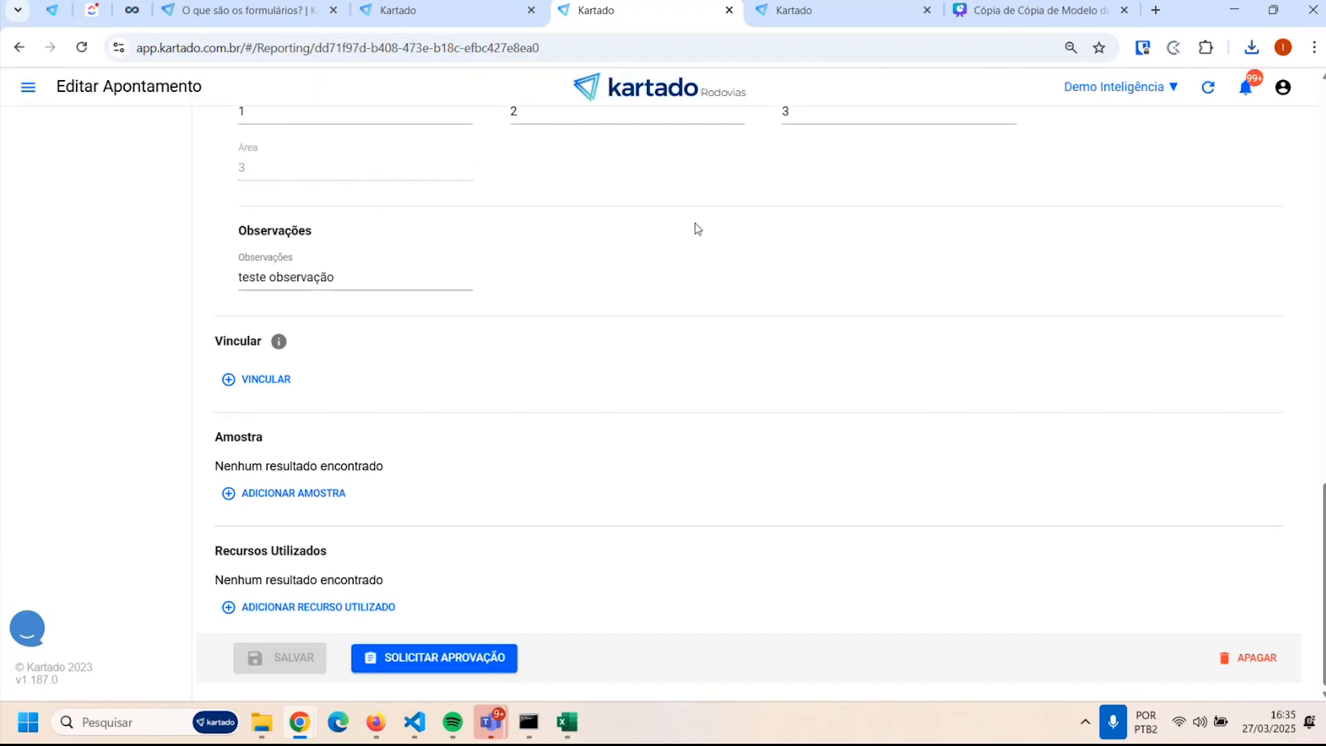
Return to the list of all Apontamentos and filter it by the Classe Exemplo 1
scroll(686, 265, up, 15)
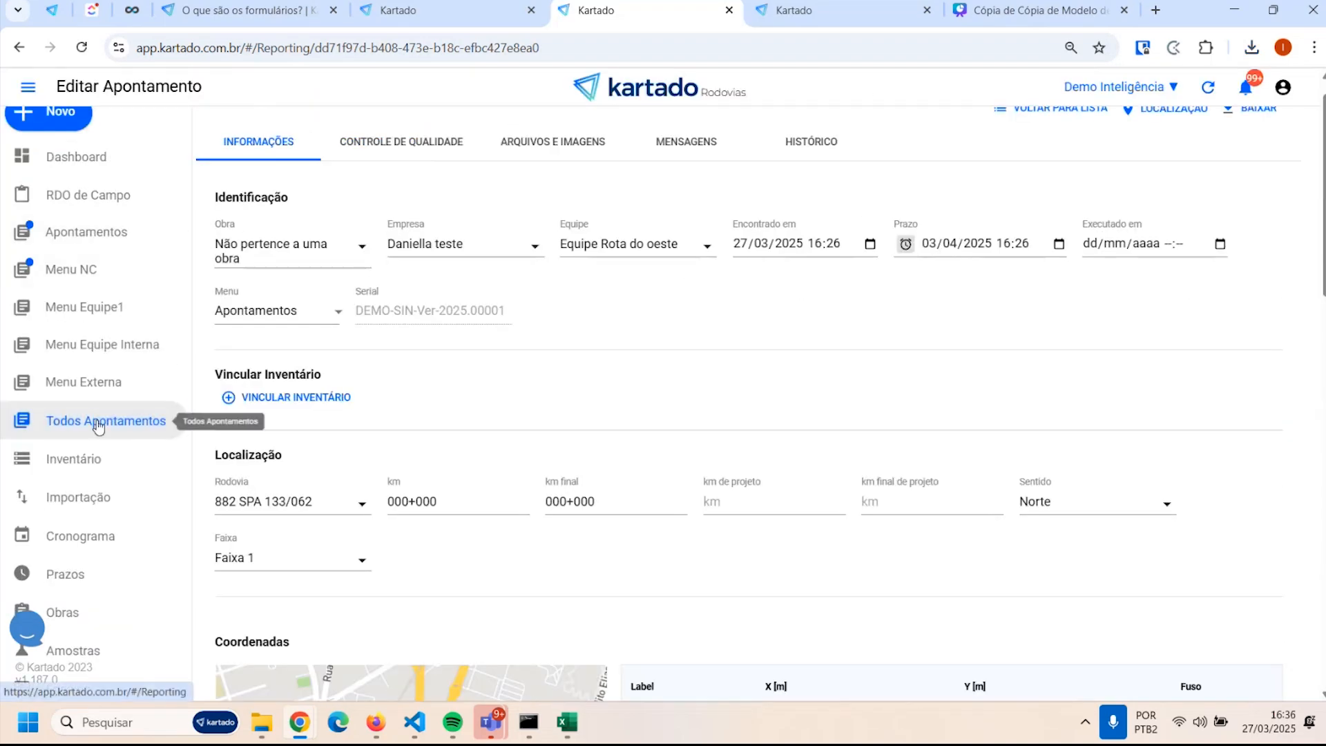
click(98, 423)
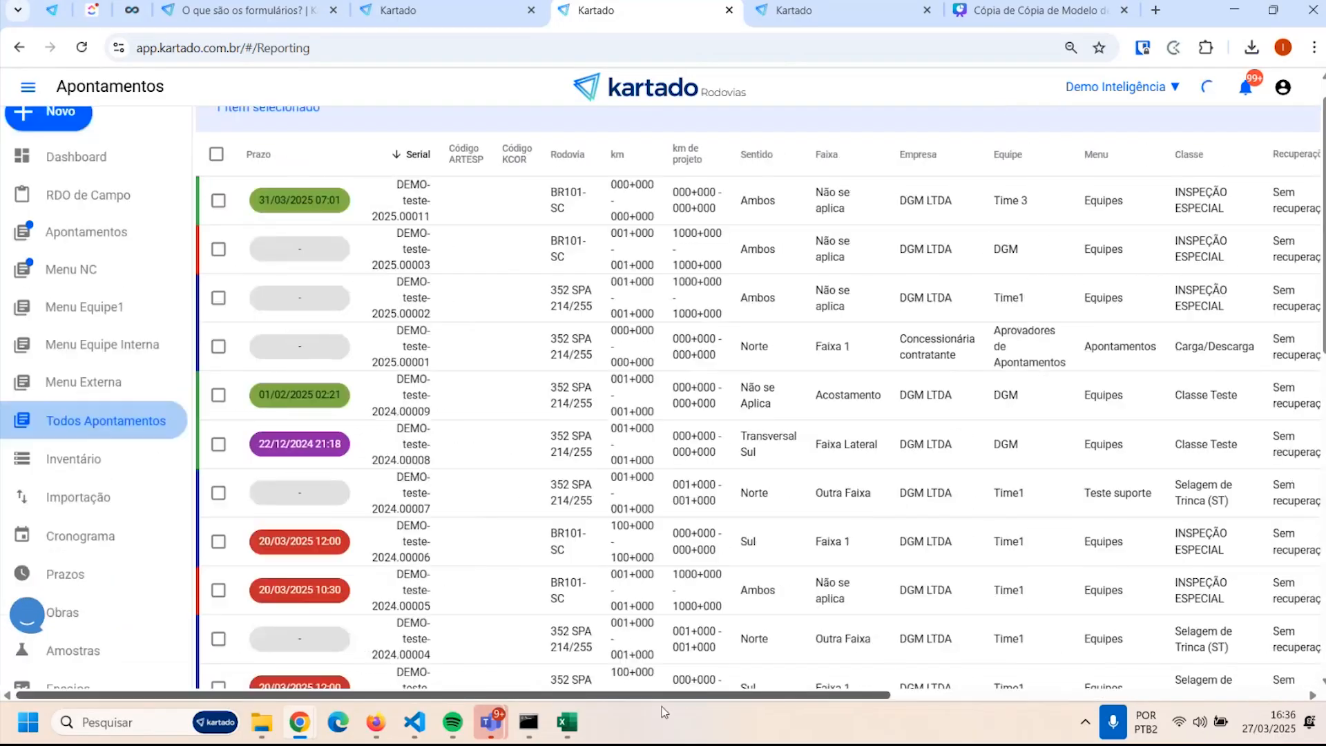
click(217, 156)
click(217, 156)
drag(735, 696, 1005, 695)
scroll(1008, 587, up, 3)
click(1276, 142)
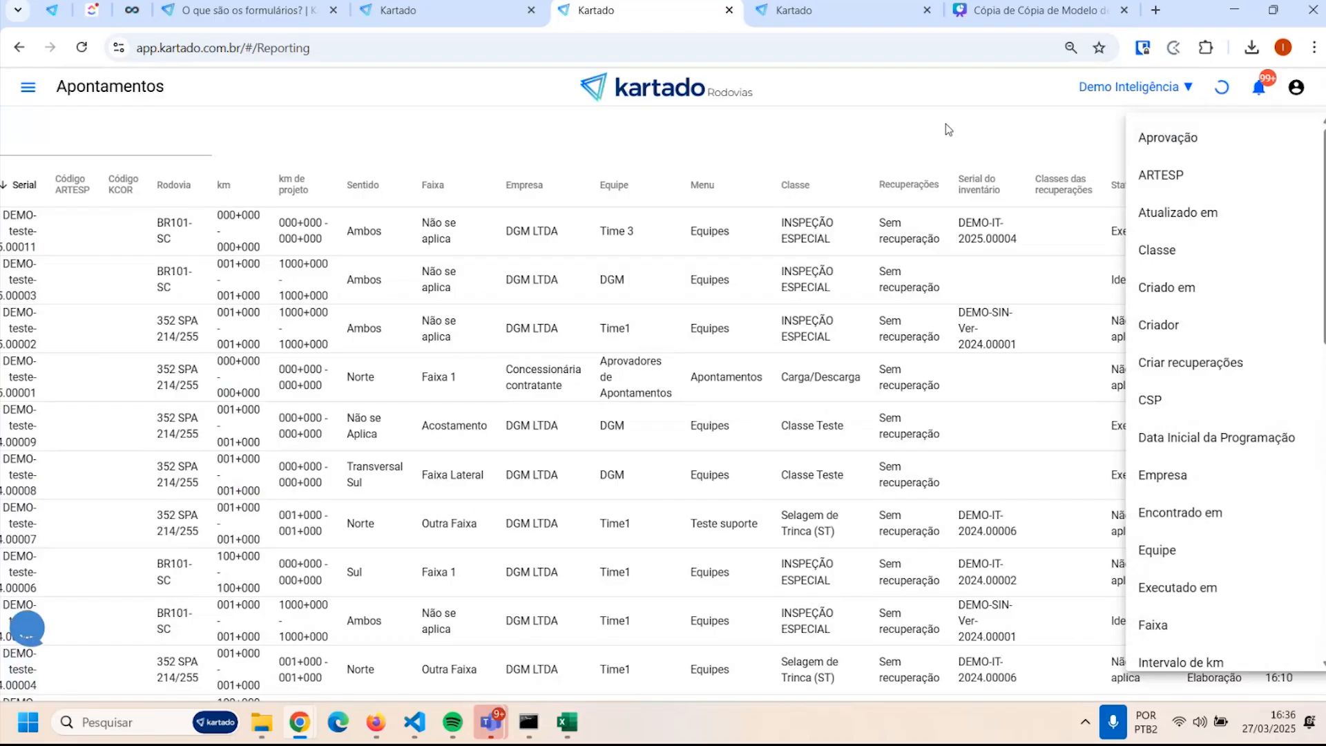
click(1178, 249)
text(exemp)
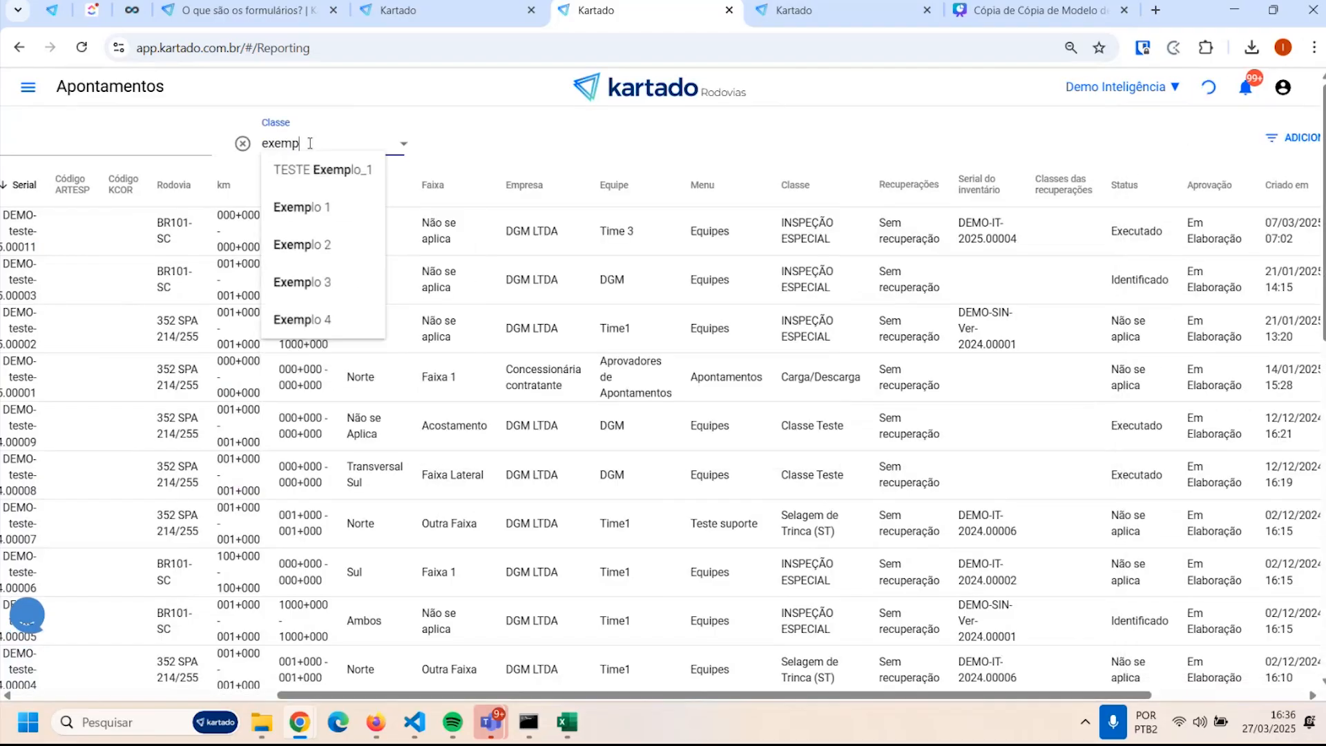
text(lo)
click(323, 208)
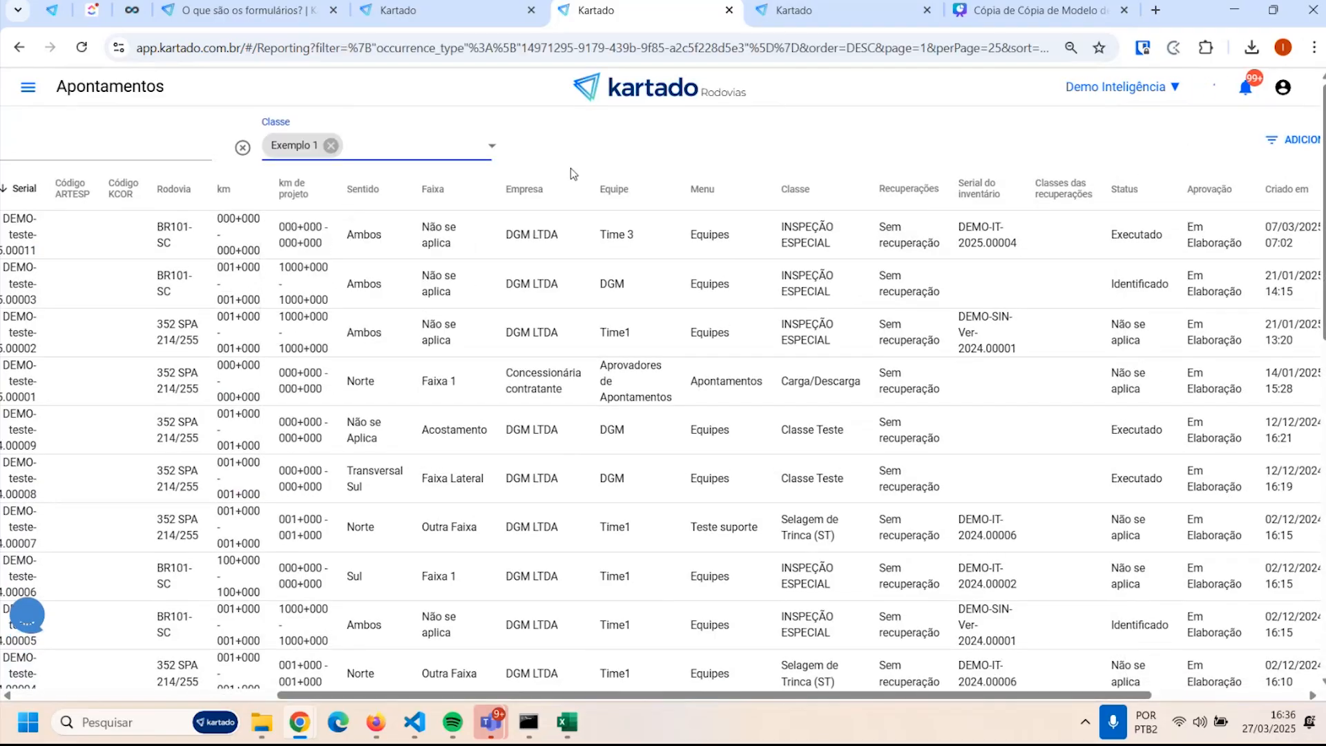
Select the filtered Exemplo 1 record and export it again as the Apontamentos (Excel) report
drag(481, 694, 192, 695)
click(214, 242)
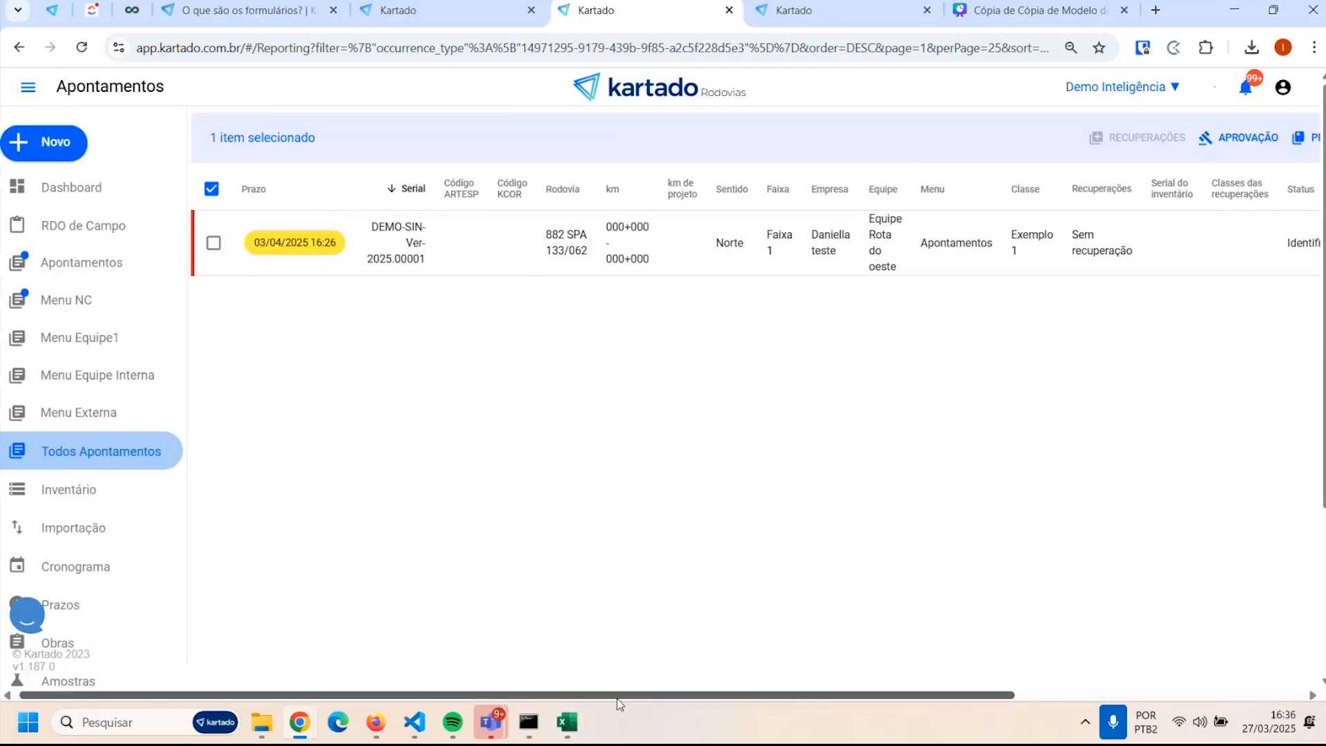
drag(616, 698, 906, 697)
click(1112, 138)
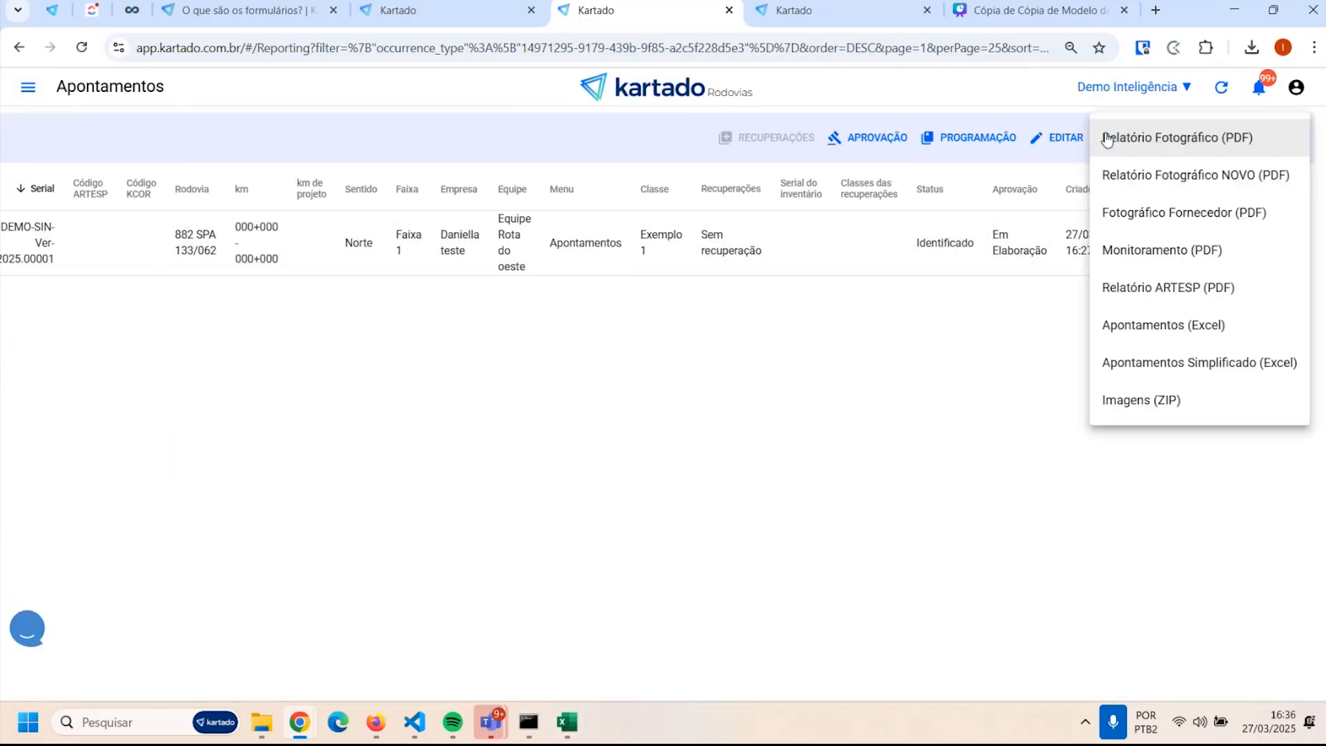
click(1186, 335)
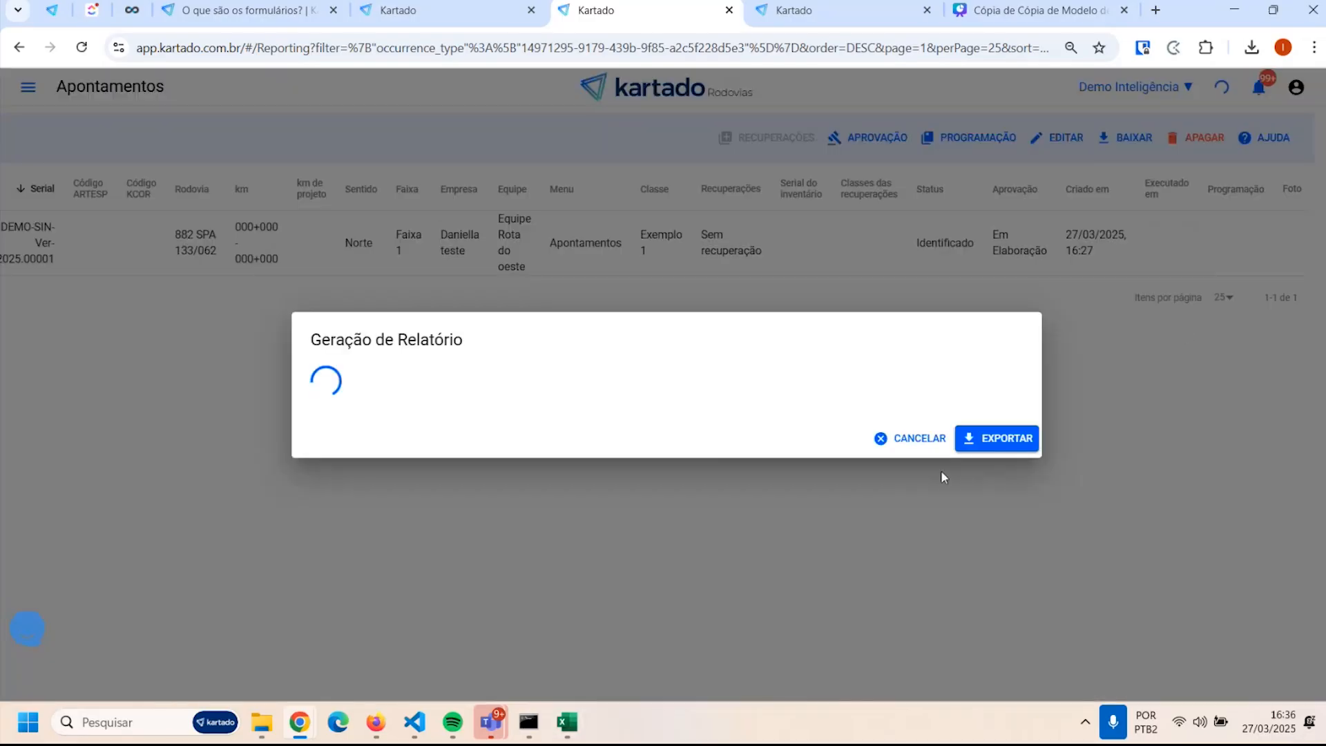
click(1007, 438)
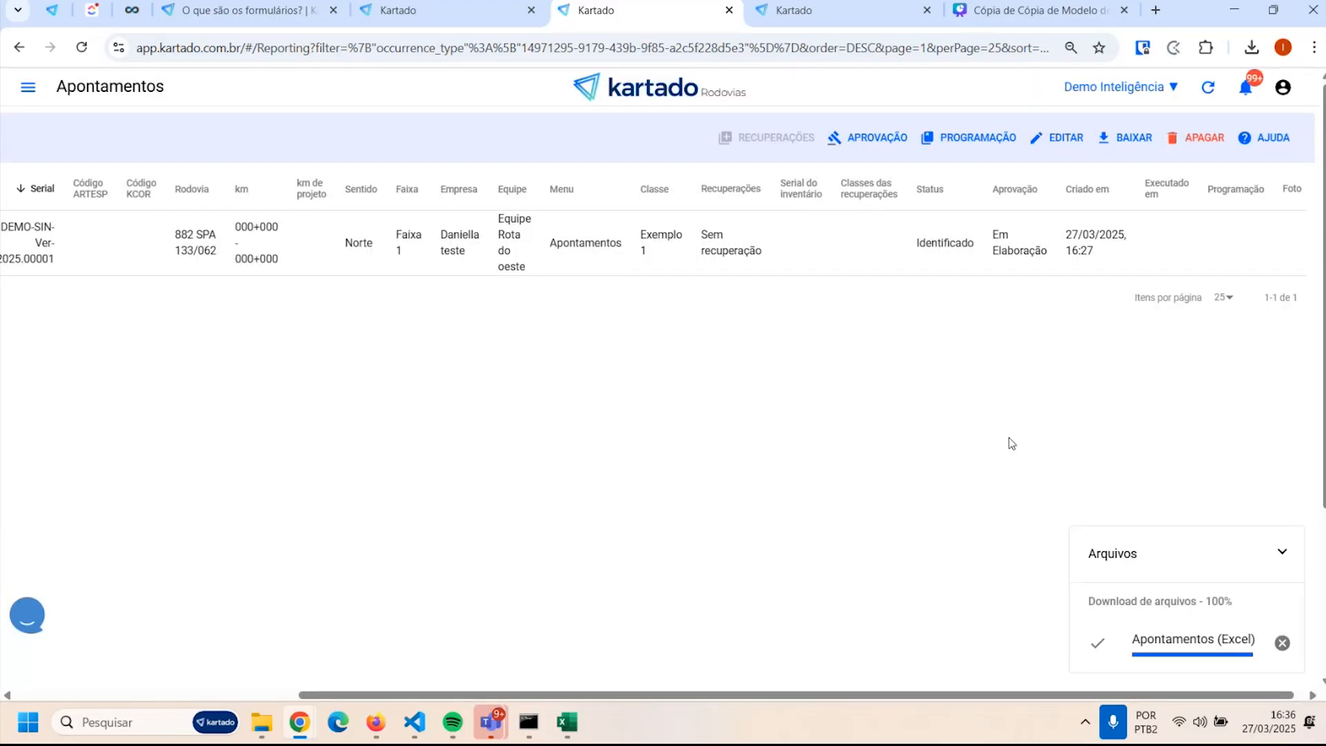
Open the downloaded Apontamentos (26).xlsx to check its Comprimento, Altura/Espessura and Área values, and close both exported workbooks
click(947, 583)
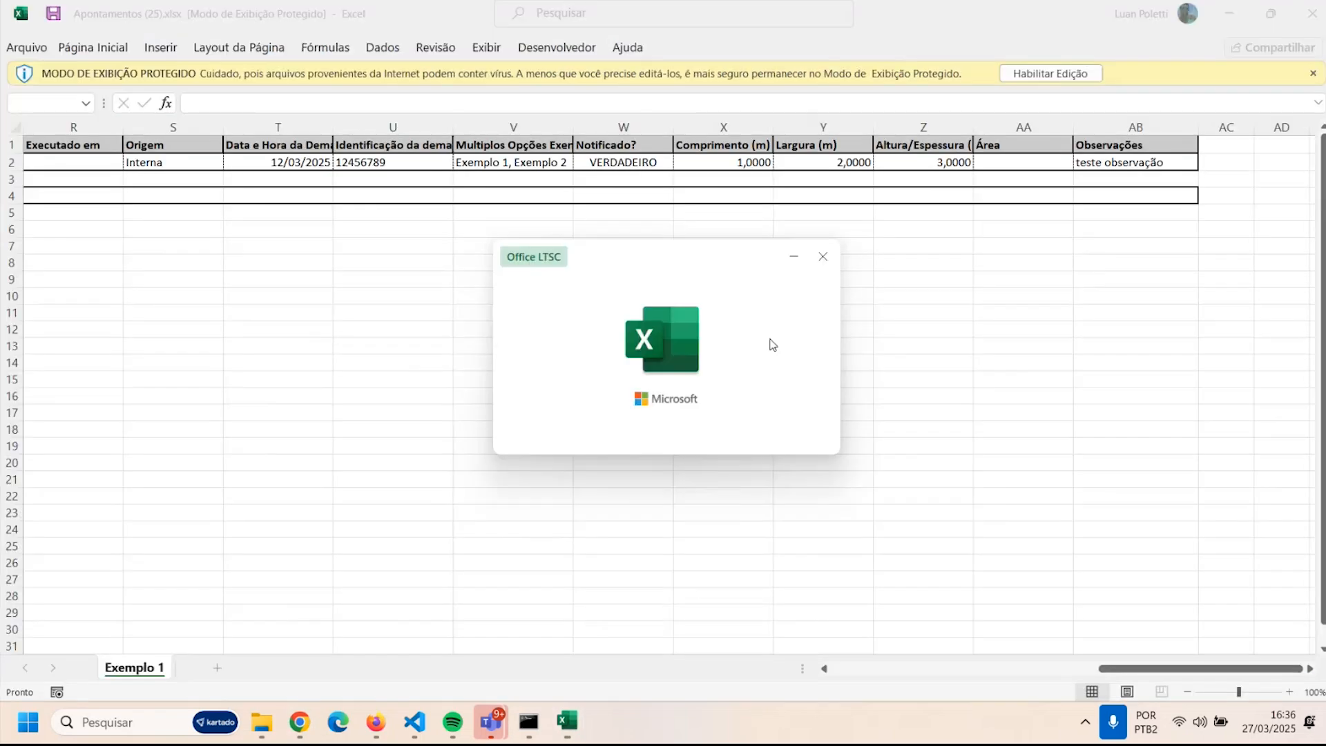
drag(891, 672, 1158, 672)
click(1052, 159)
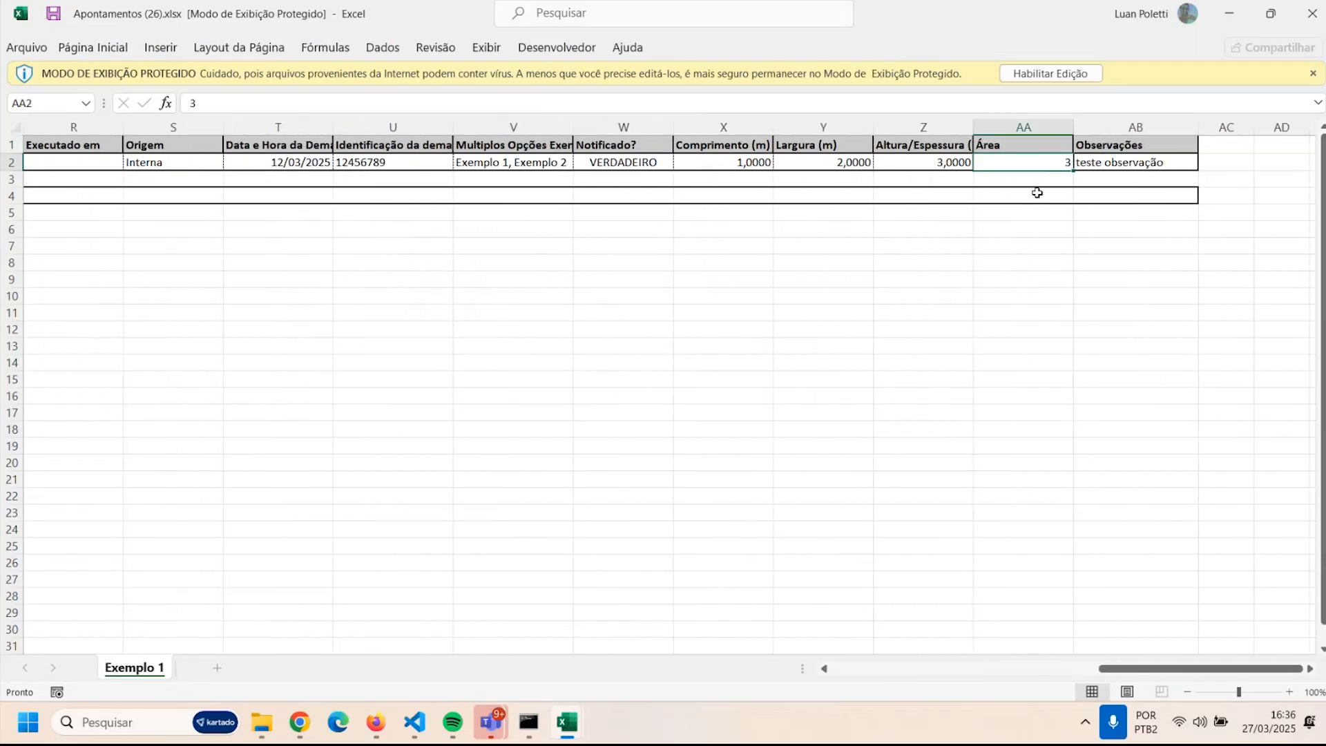
click(932, 160)
click(715, 163)
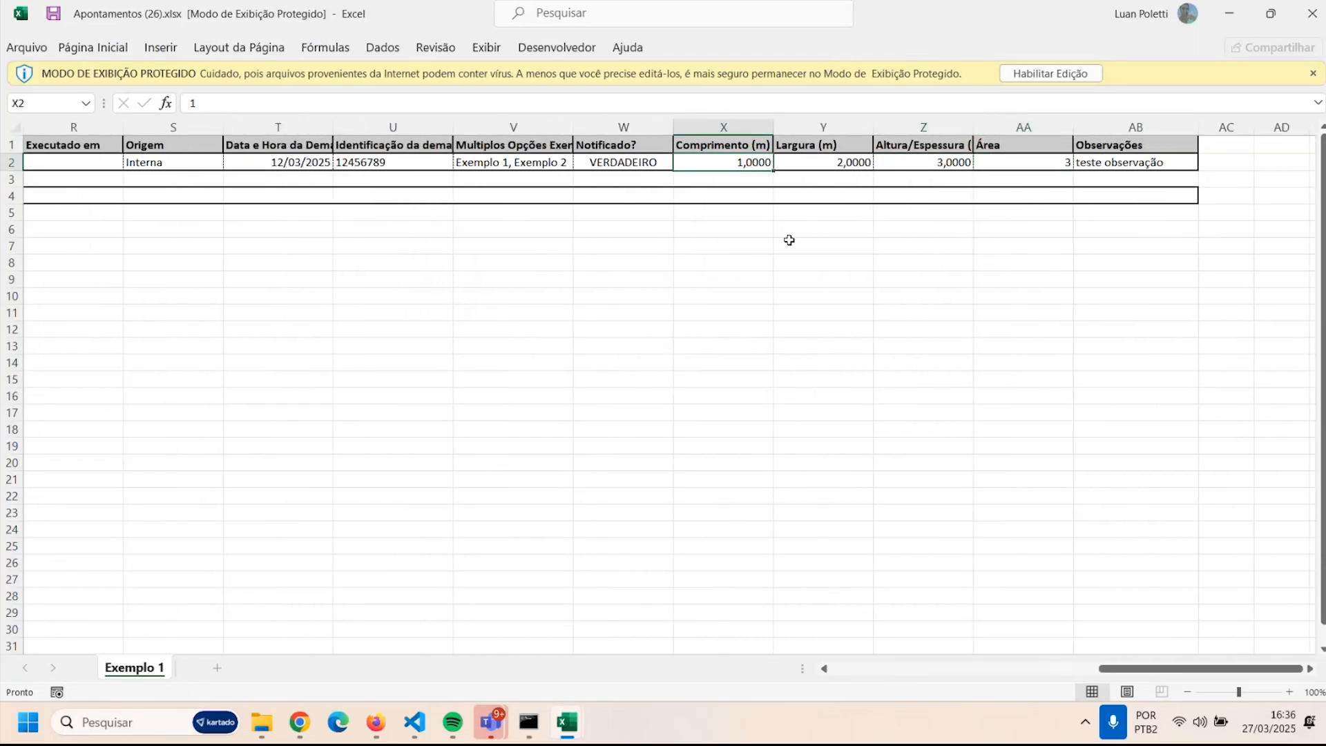
click(1060, 160)
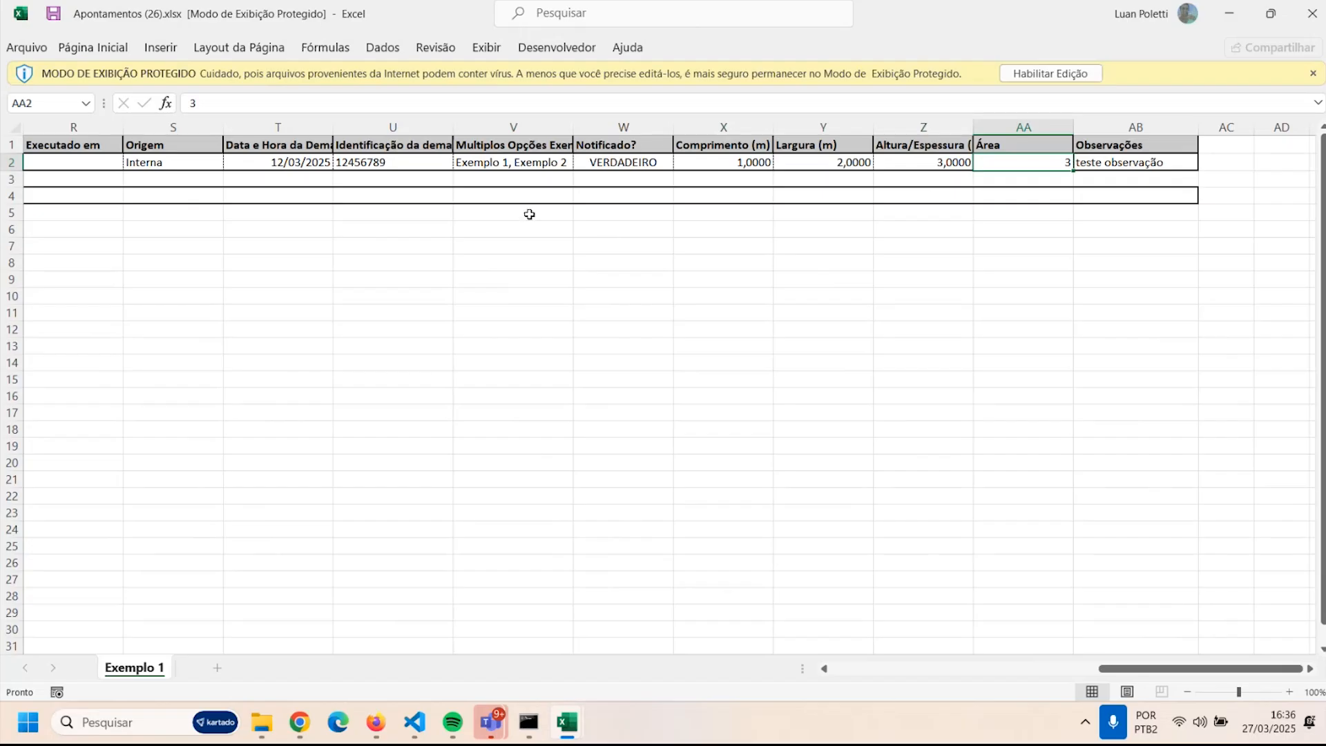
click(1312, 13)
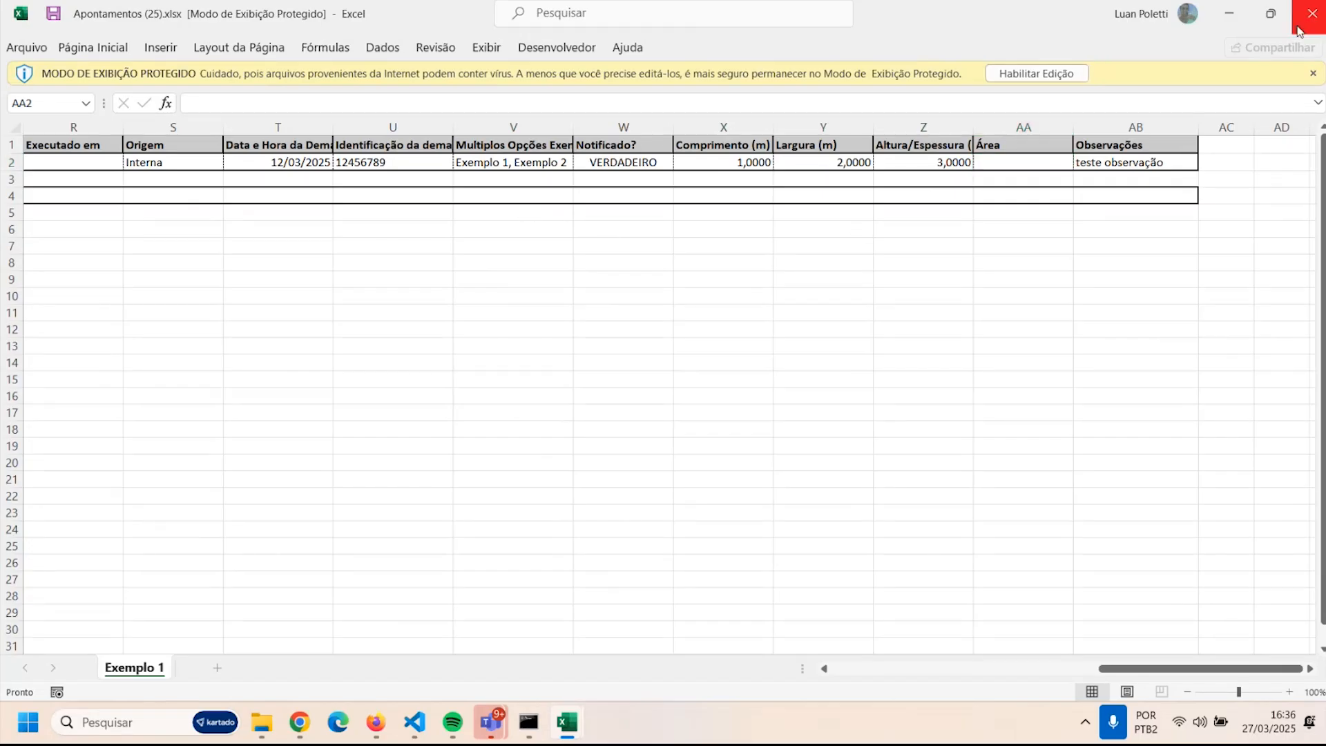
click(1312, 13)
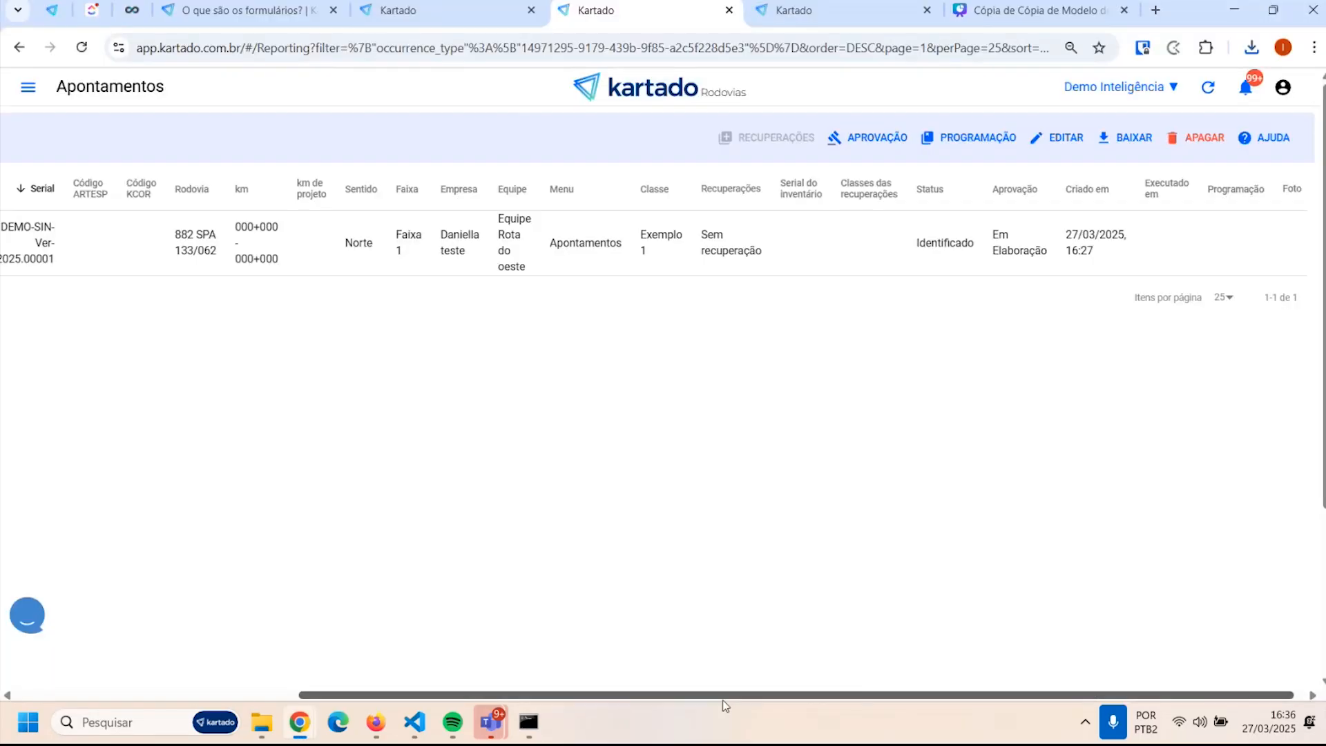
Deselect the Exemplo 1 record and remove the Classe filter from the Apontamentos list
drag(723, 696, 425, 691)
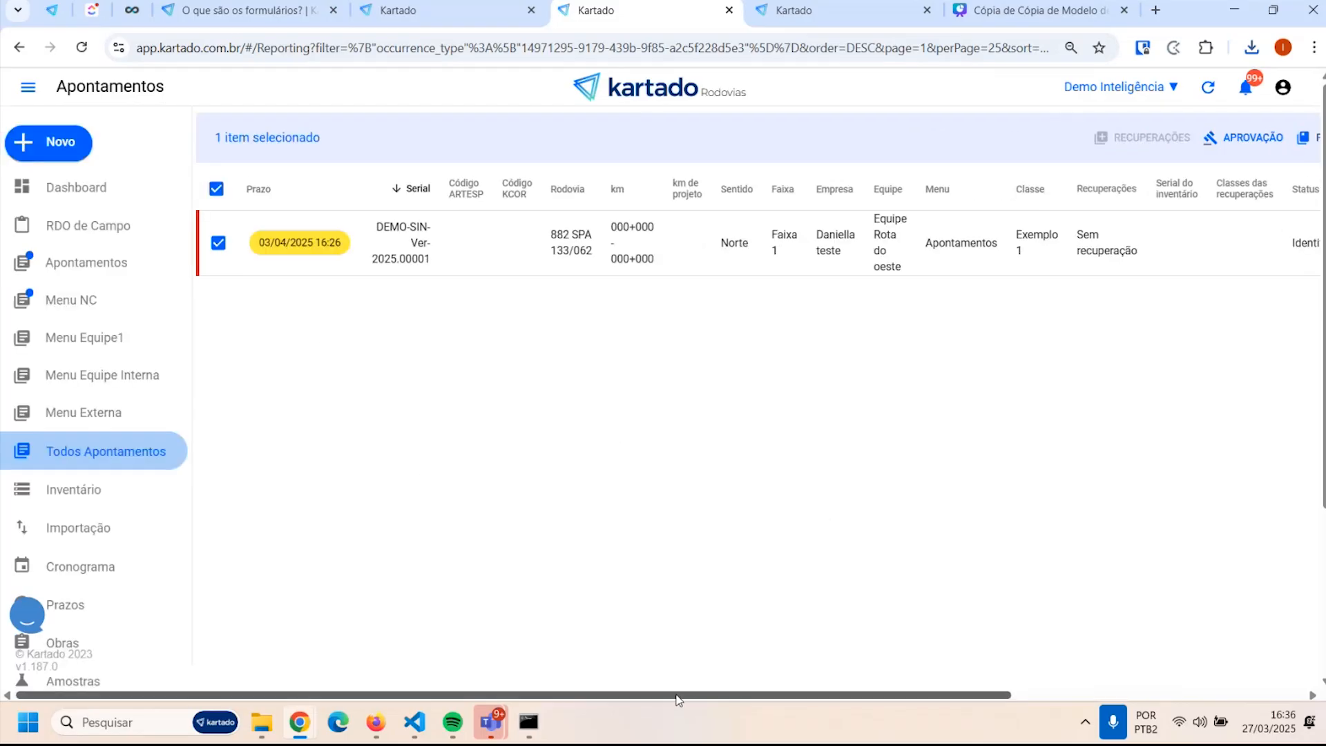
click(216, 193)
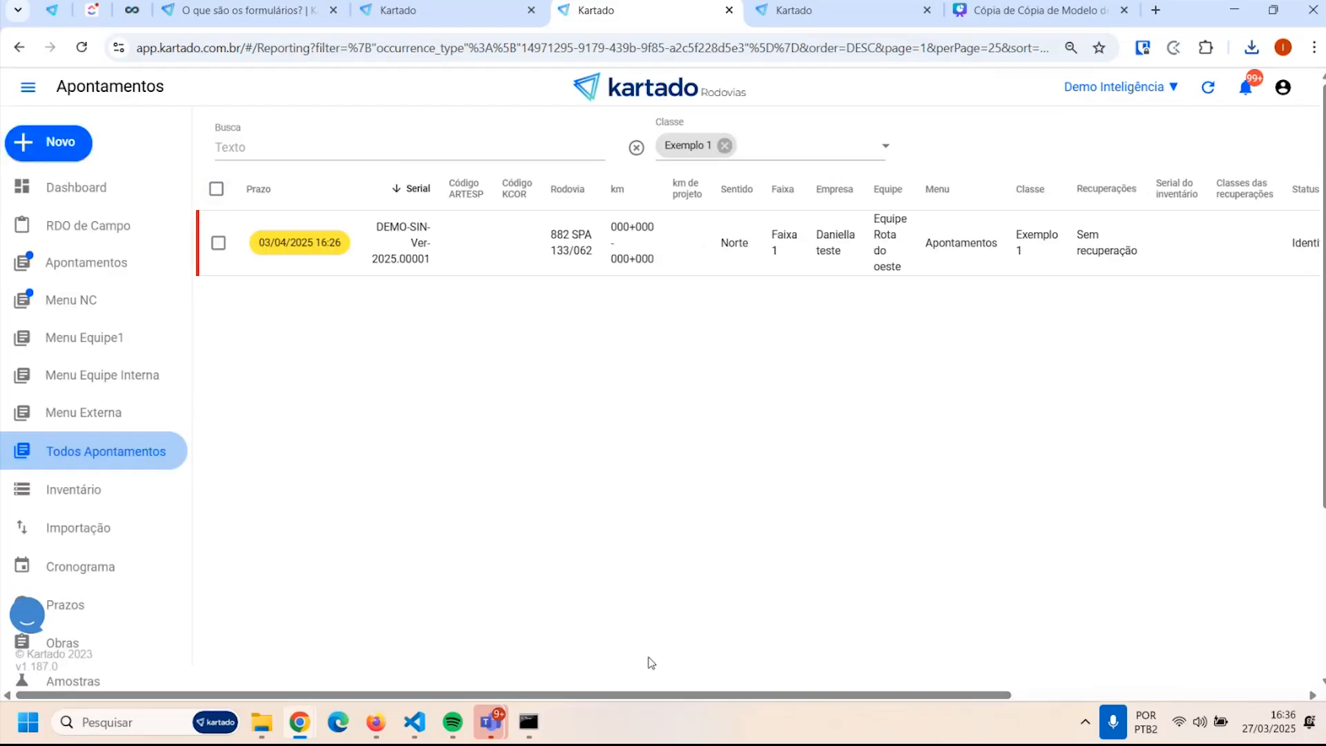
click(636, 147)
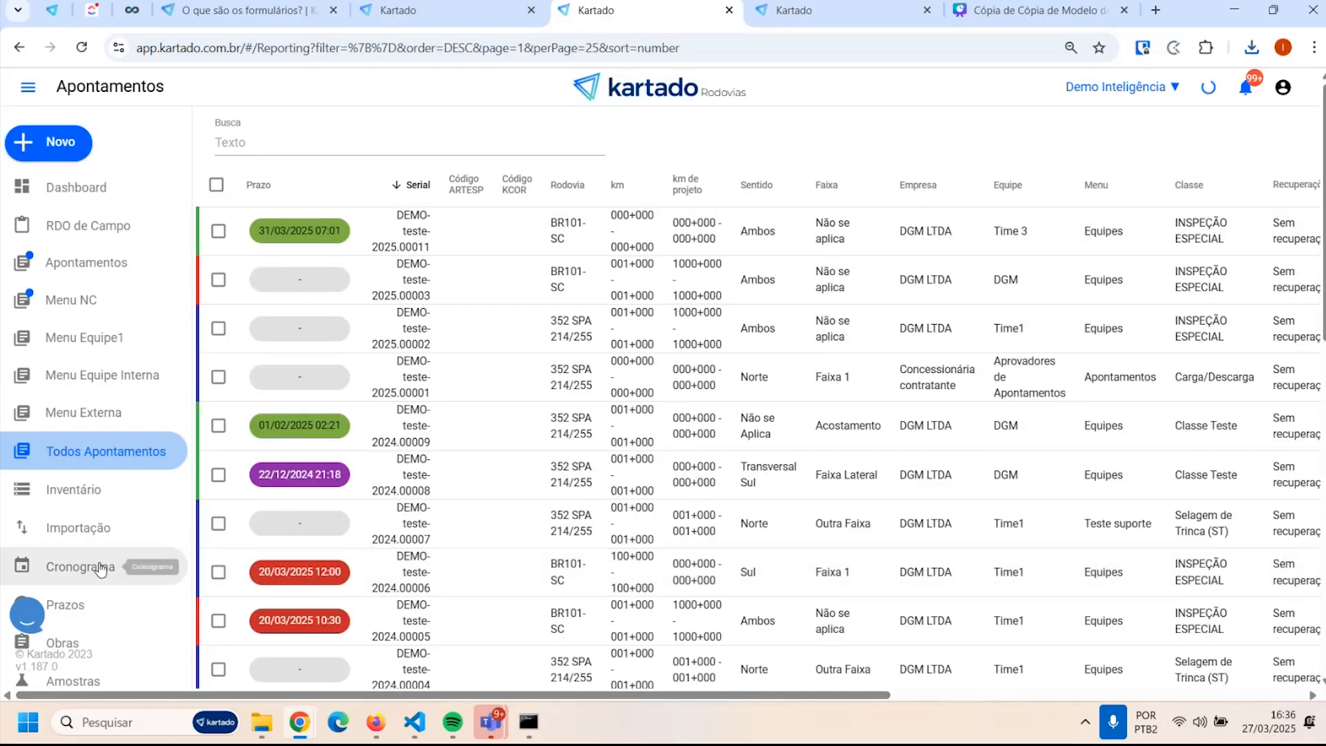
Open the list of active Formulários from the Kartado Configurações
scroll(96, 560, down, 8)
scroll(95, 407, up, 2)
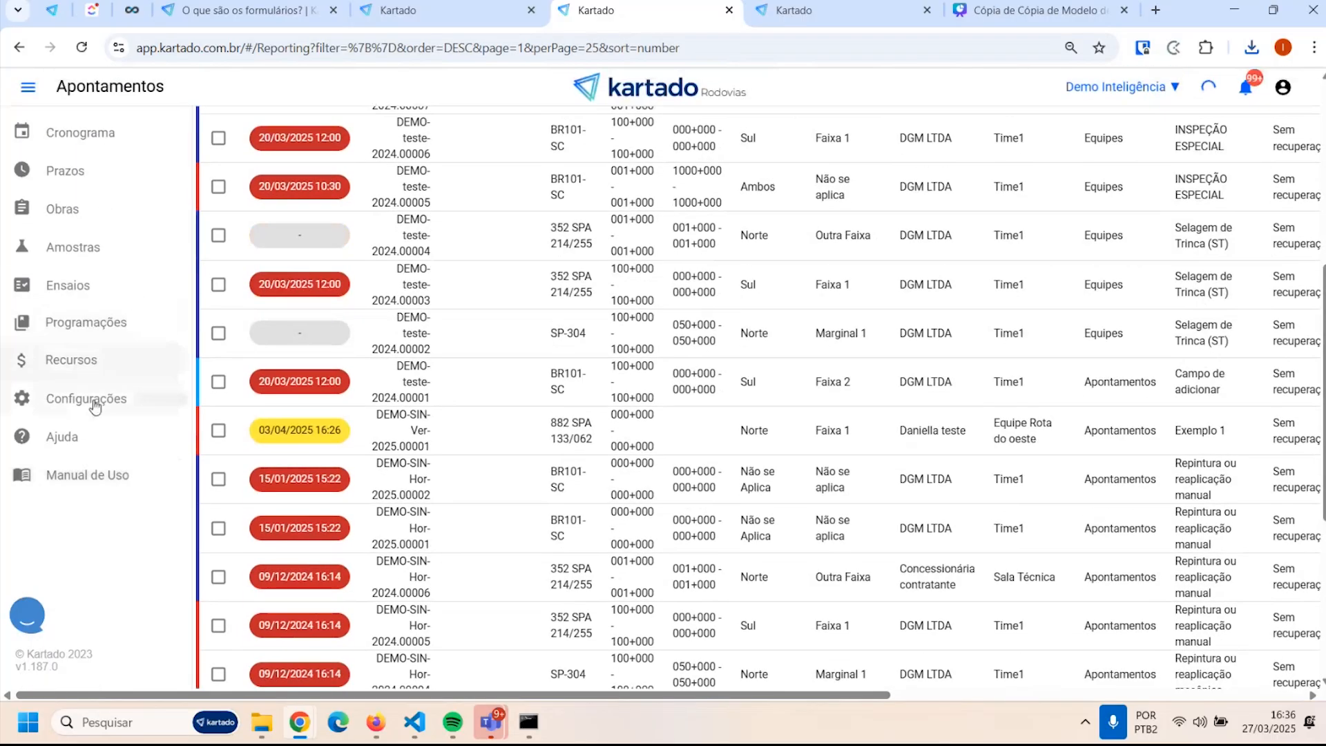
click(95, 406)
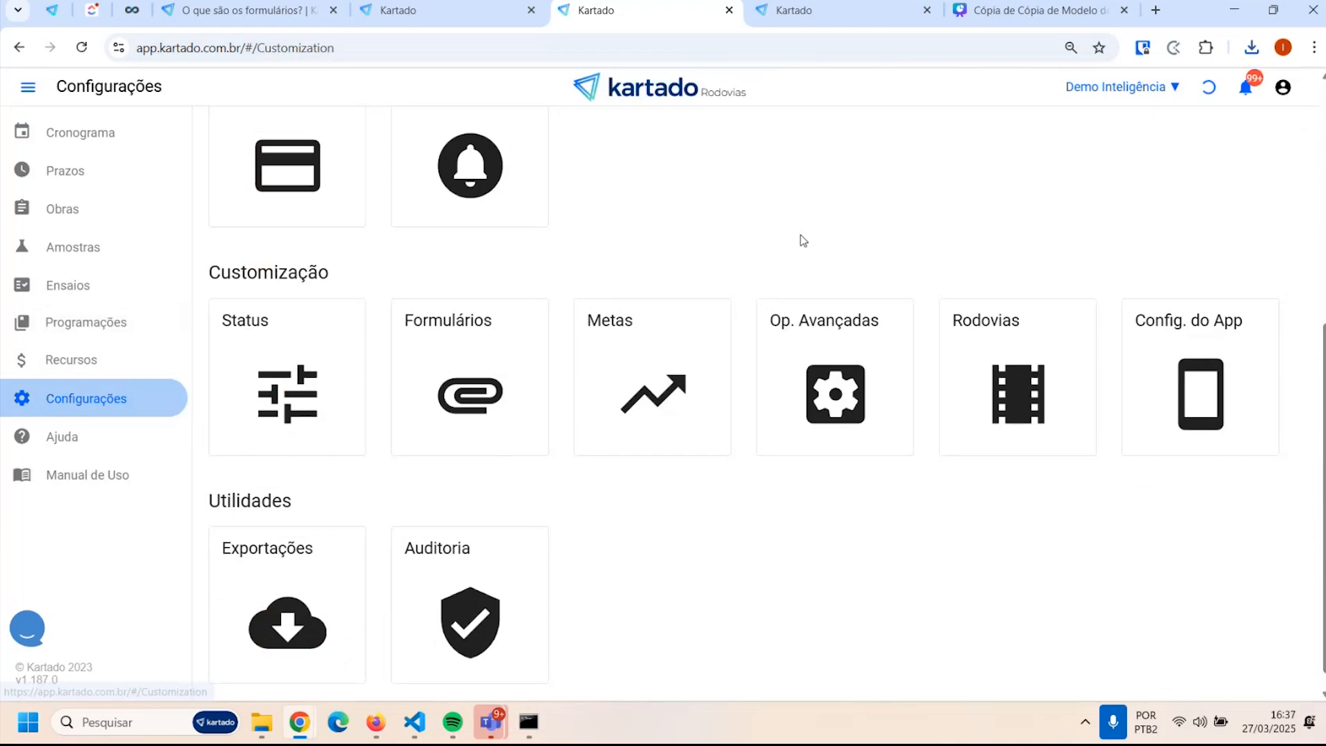
scroll(803, 241, up, 5)
click(431, 629)
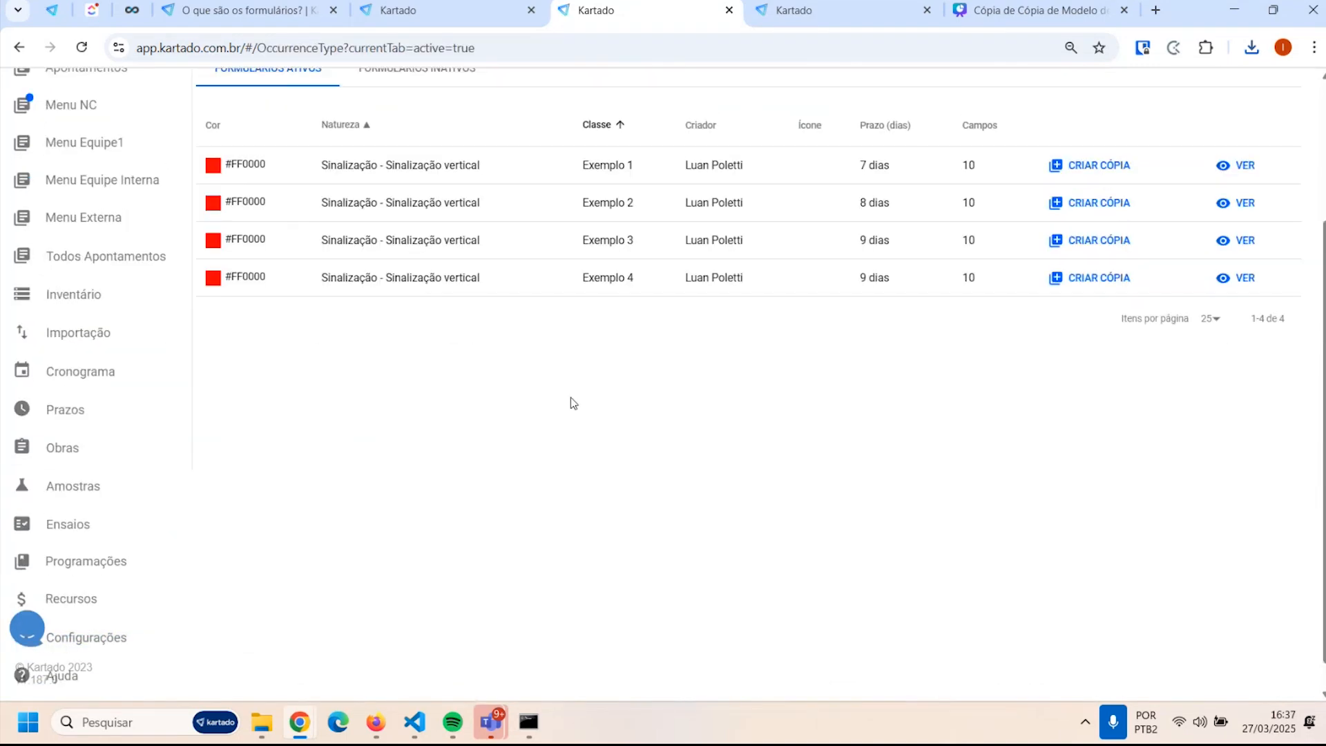
Open the Exemplo 1 form and examine its Classe name field and header settings
click(1236, 166)
click(231, 271)
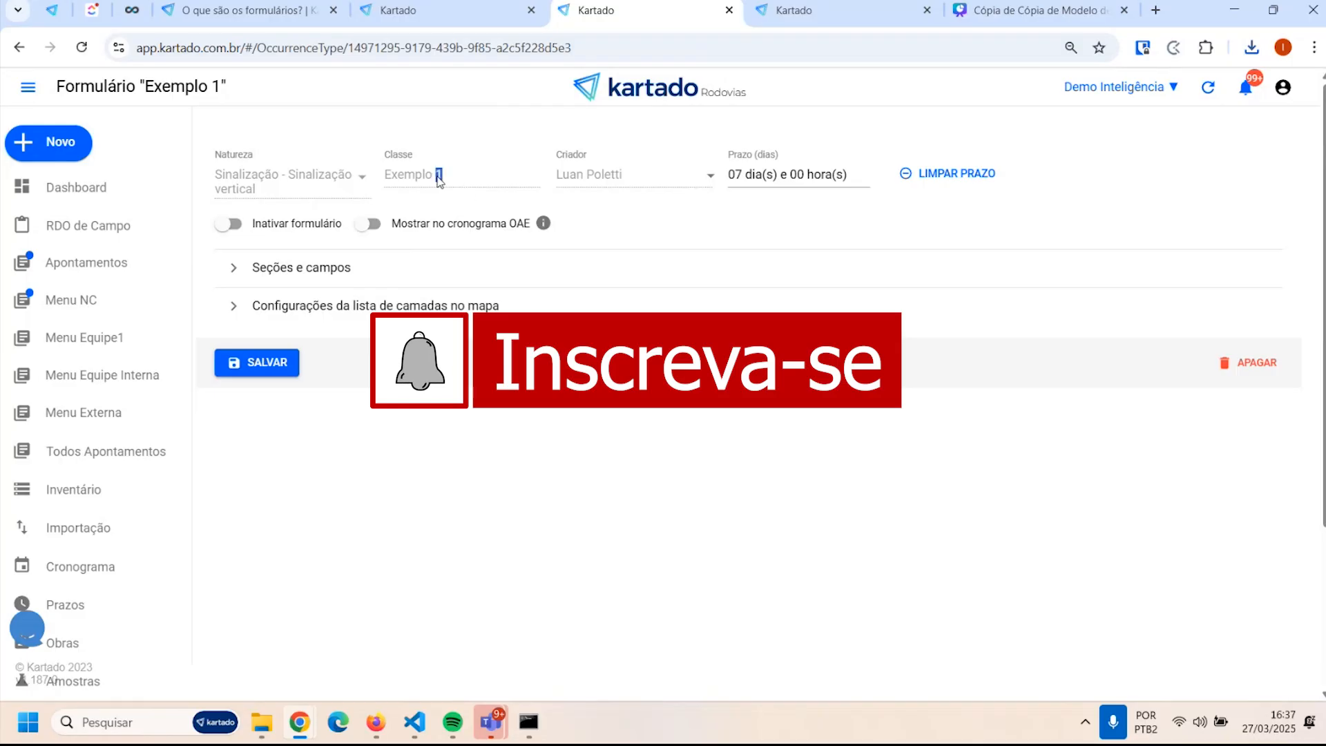
drag(437, 178, 383, 177)
click(658, 196)
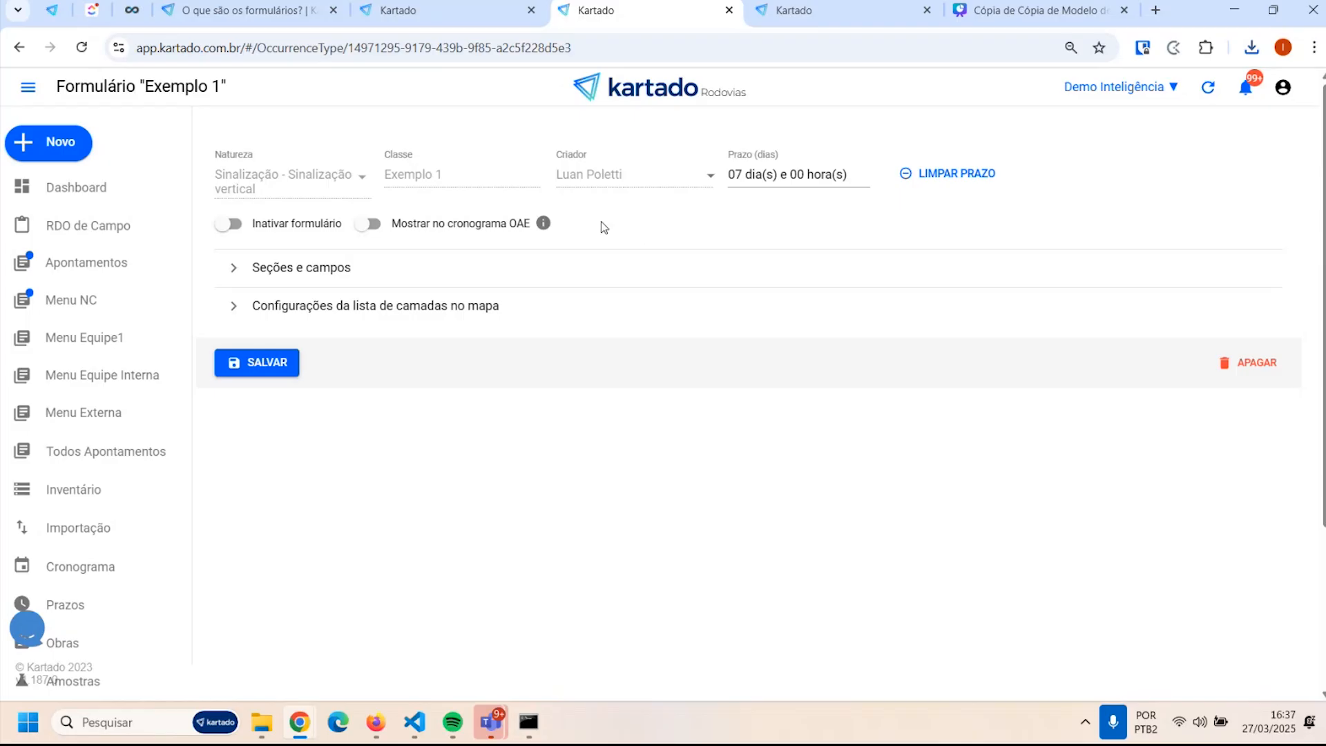
drag(445, 181, 385, 179)
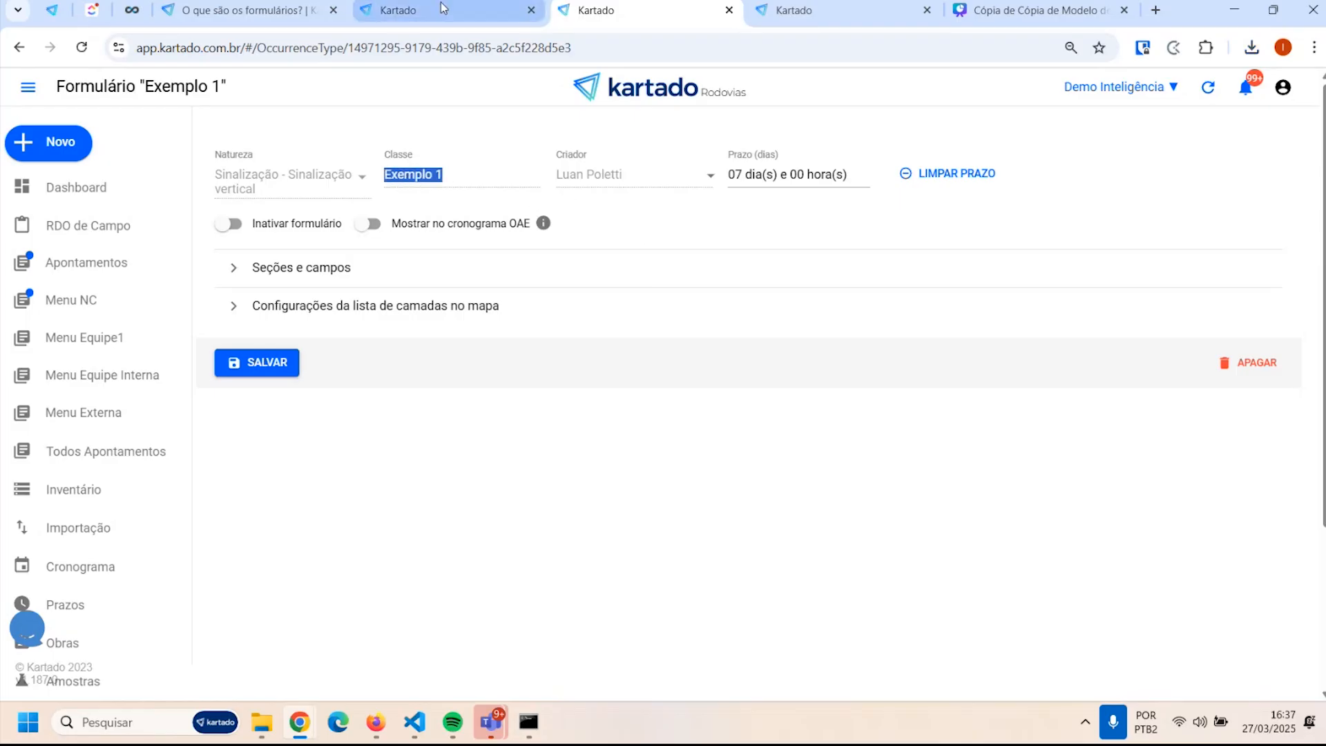
click(447, 11)
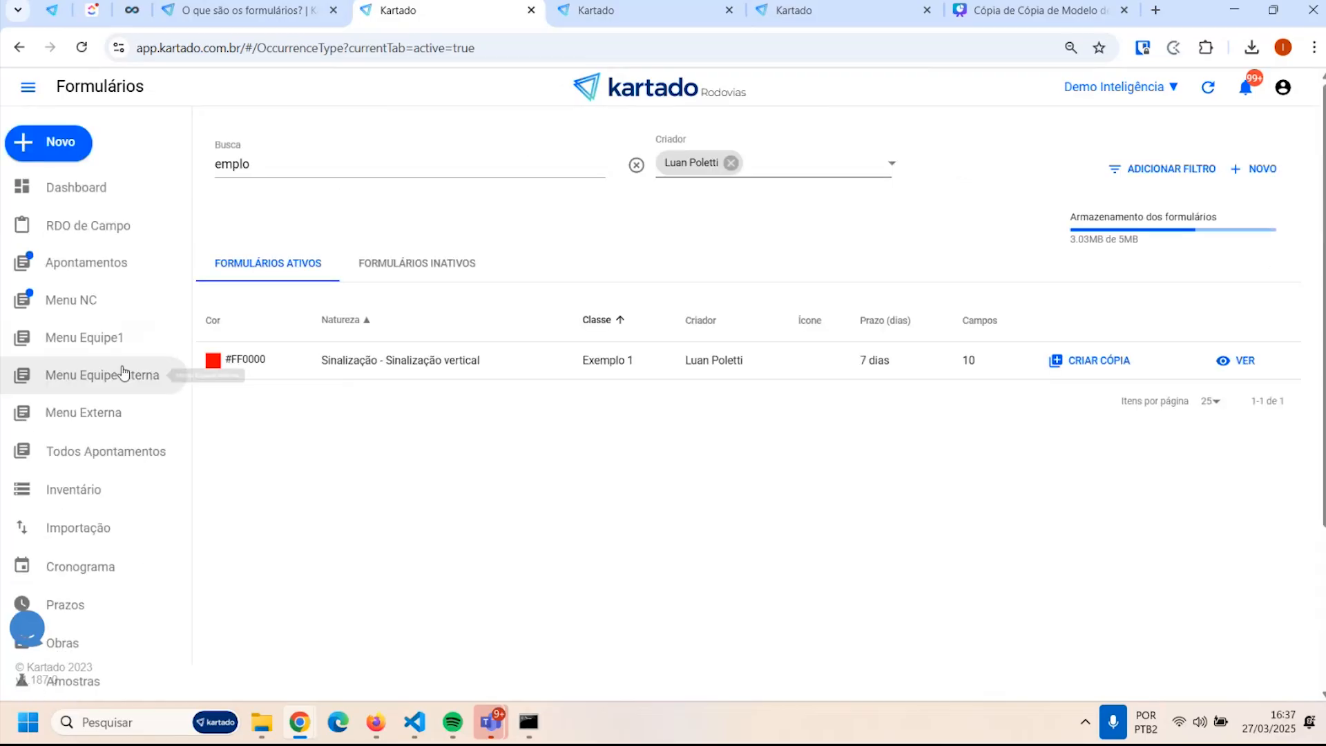
click(639, 17)
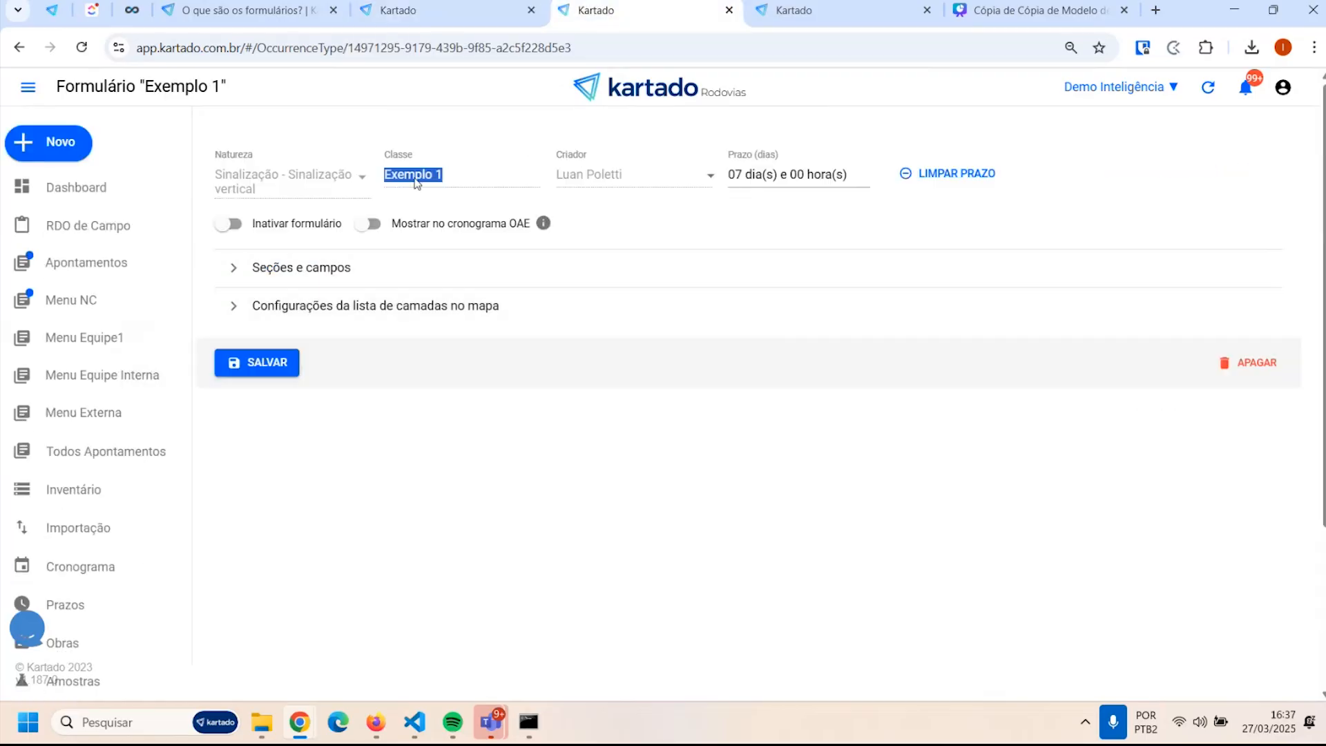
click(734, 238)
scroll(201, 500, down, 3)
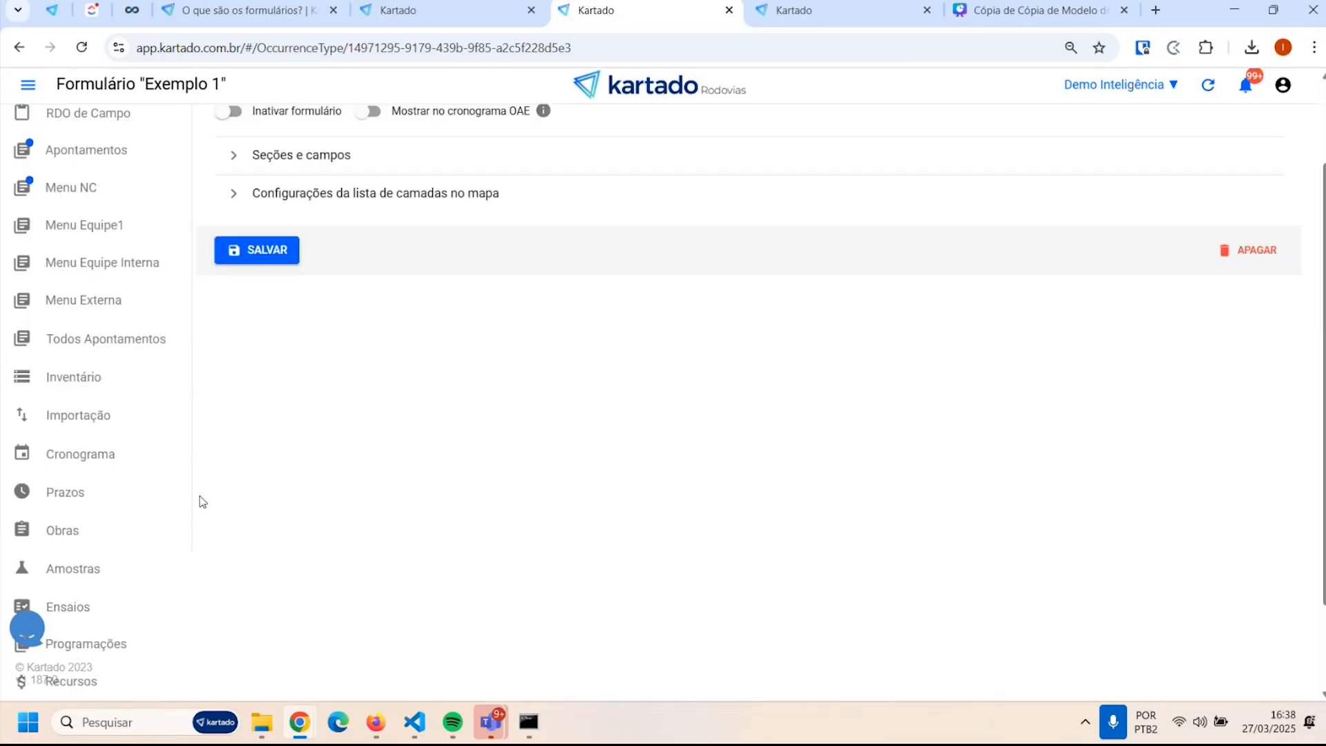
scroll(263, 511, up, 1)
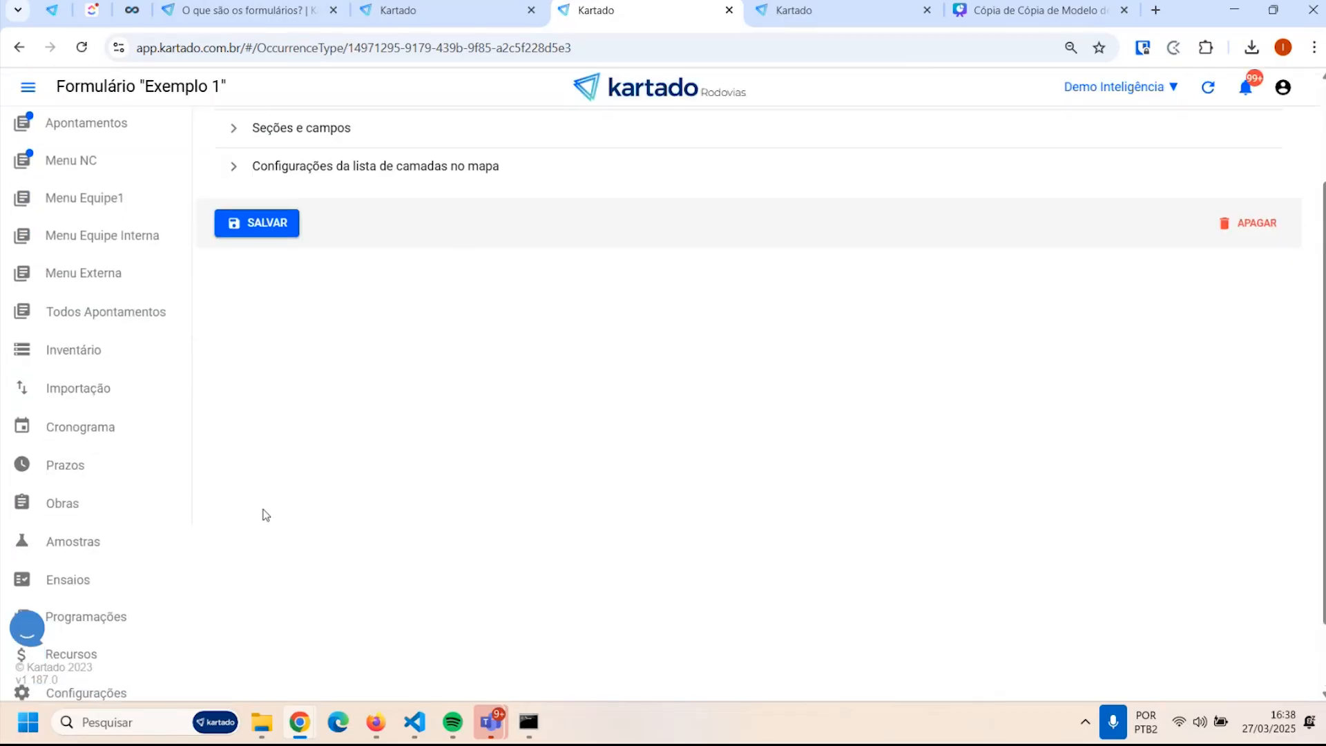
scroll(264, 514, up, 1)
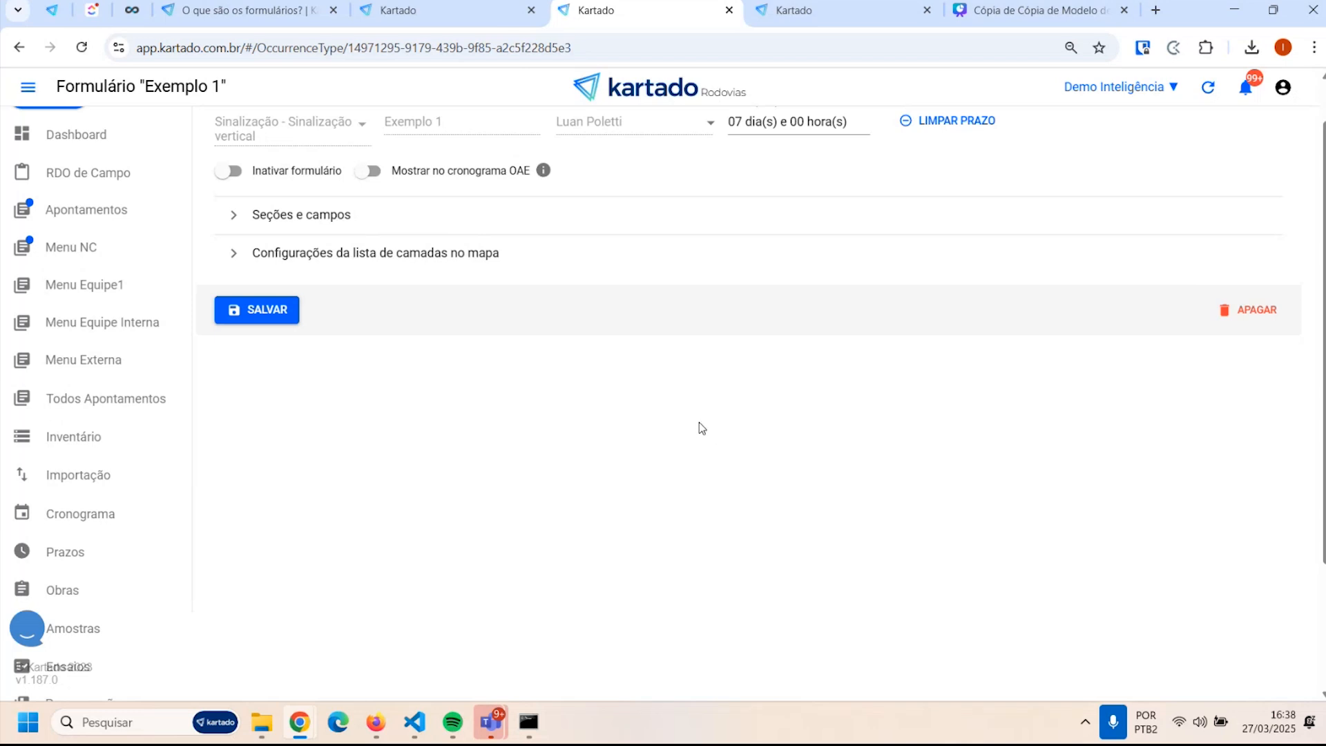
scroll(584, 389, up, 1)
Return to the list of active Formulários in Configurações and start a new form
scroll(97, 583, down, 2)
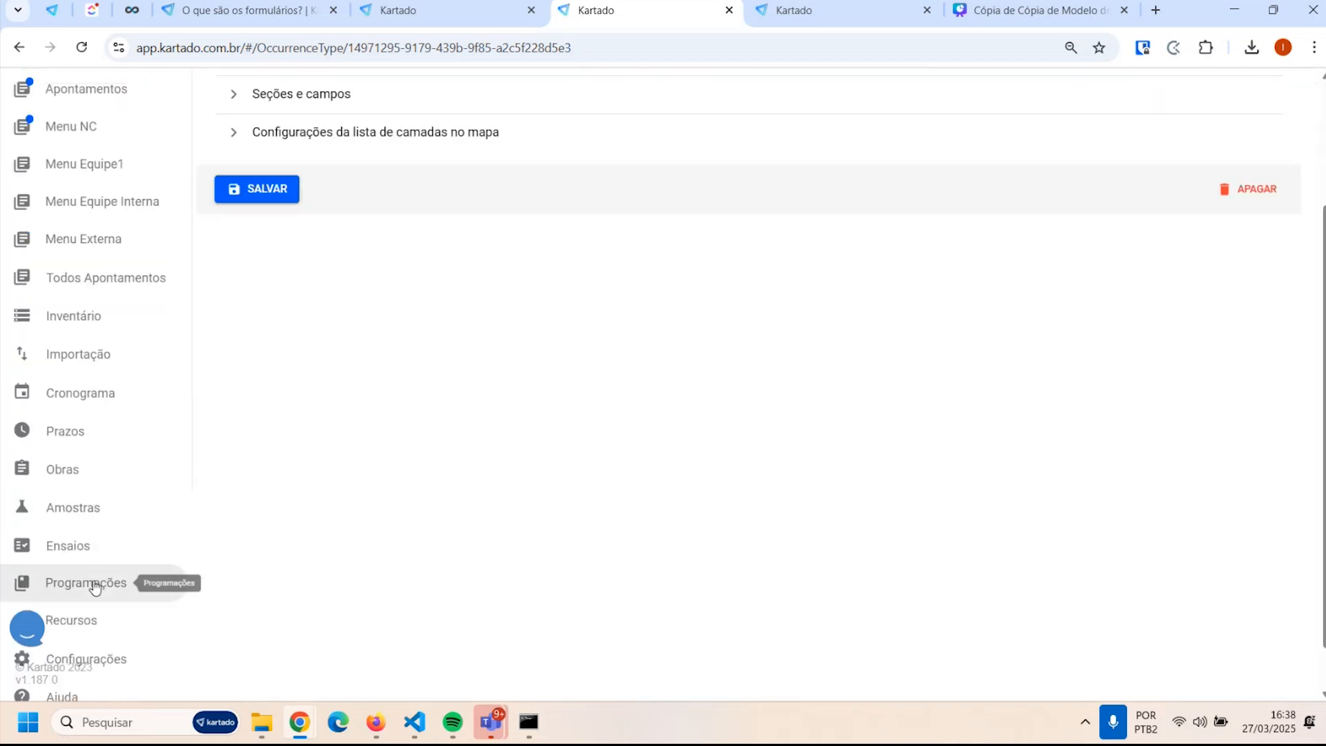
scroll(96, 613, down, 1)
click(31, 606)
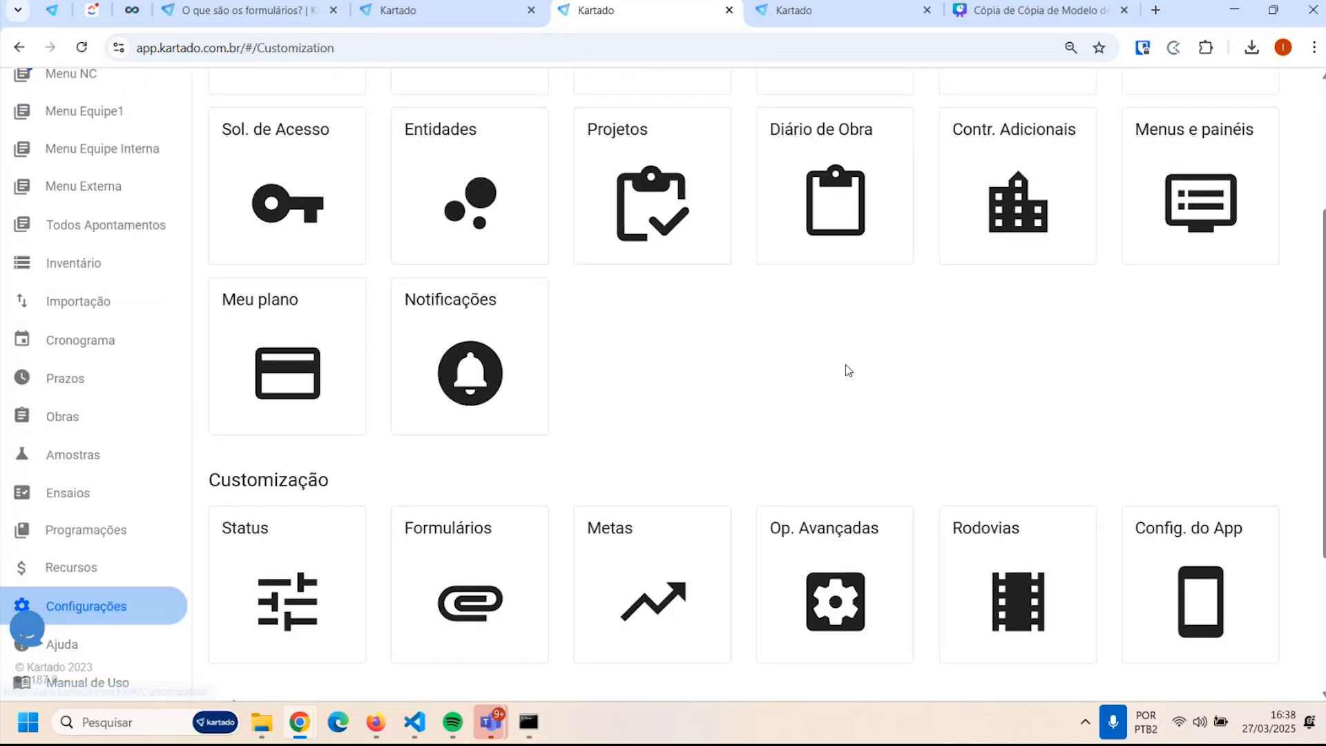
click(454, 602)
scroll(806, 392, up, 3)
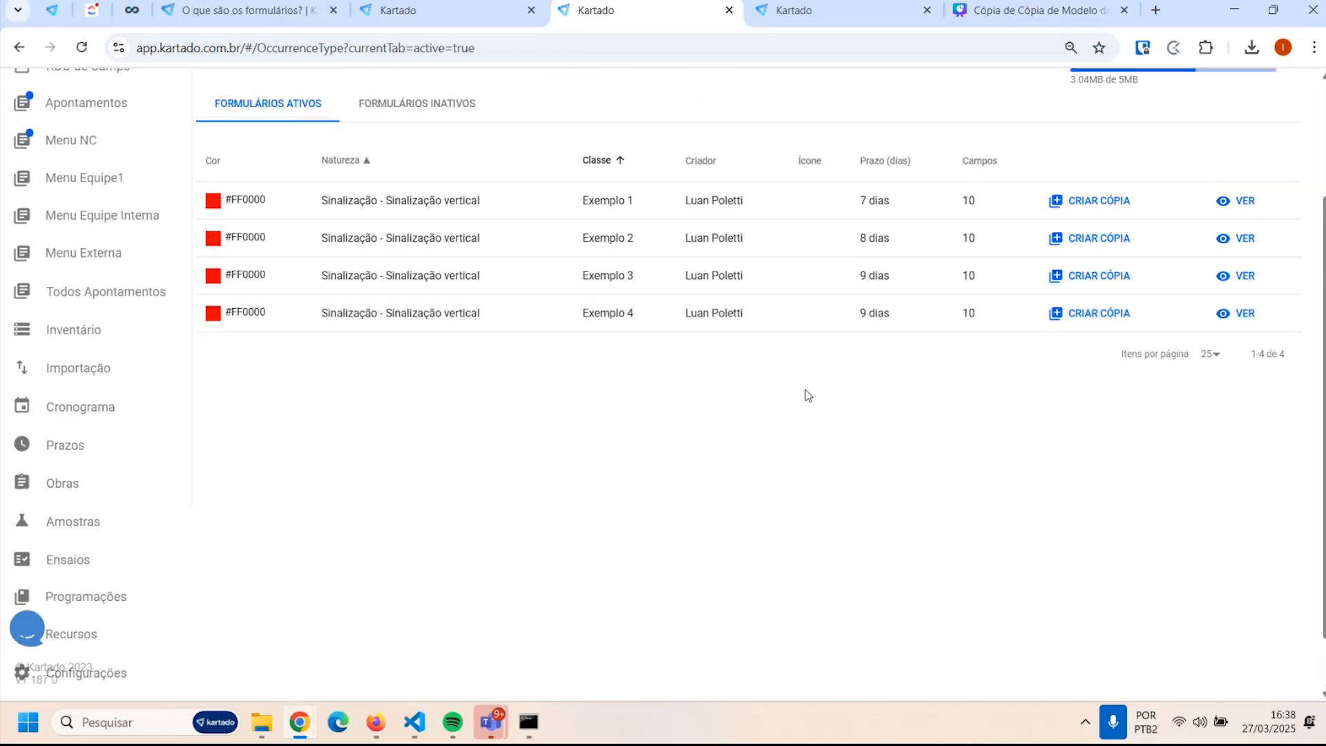
click(1246, 185)
Set the new form's Natureza to Sinalização - Sinalização vertical, Classe to Exemplo 5 and Prazo to 10 dia(s) e 00 hora(s)
click(312, 173)
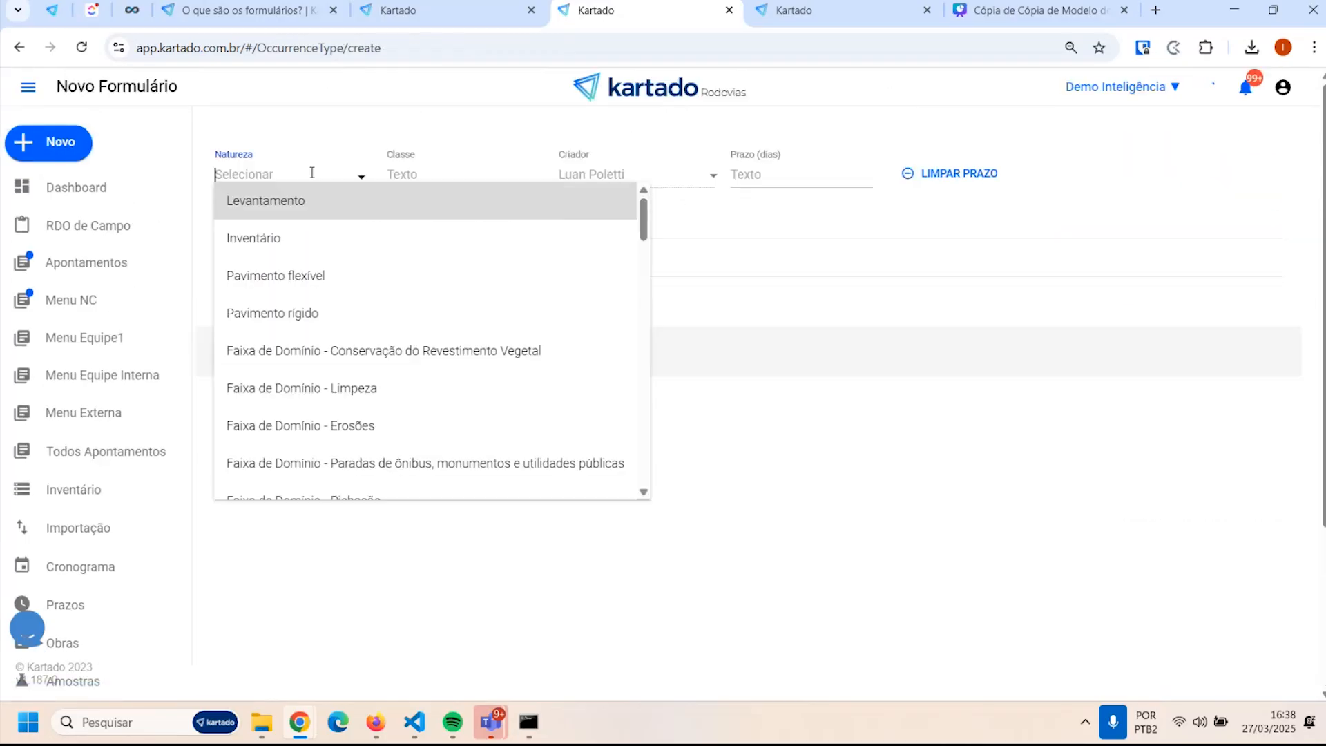
text(sinali)
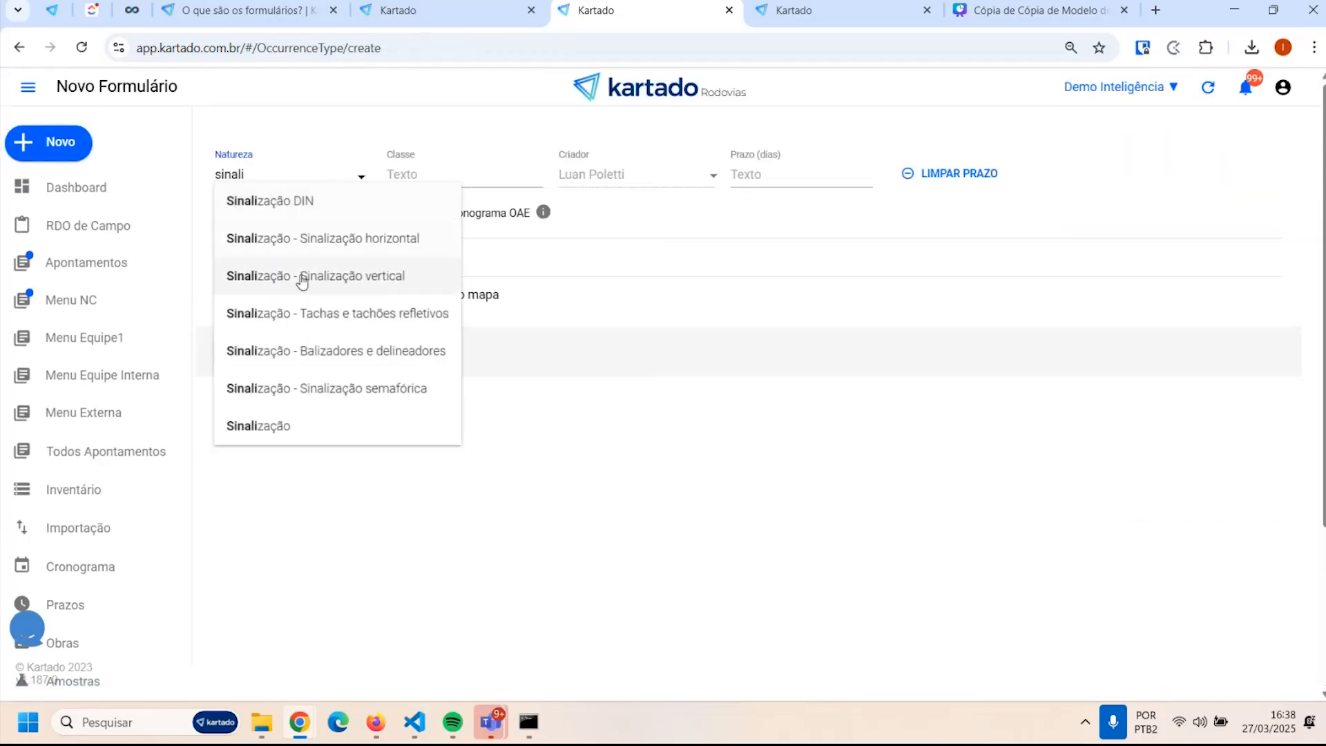
click(414, 275)
click(451, 169)
text(Exempl)
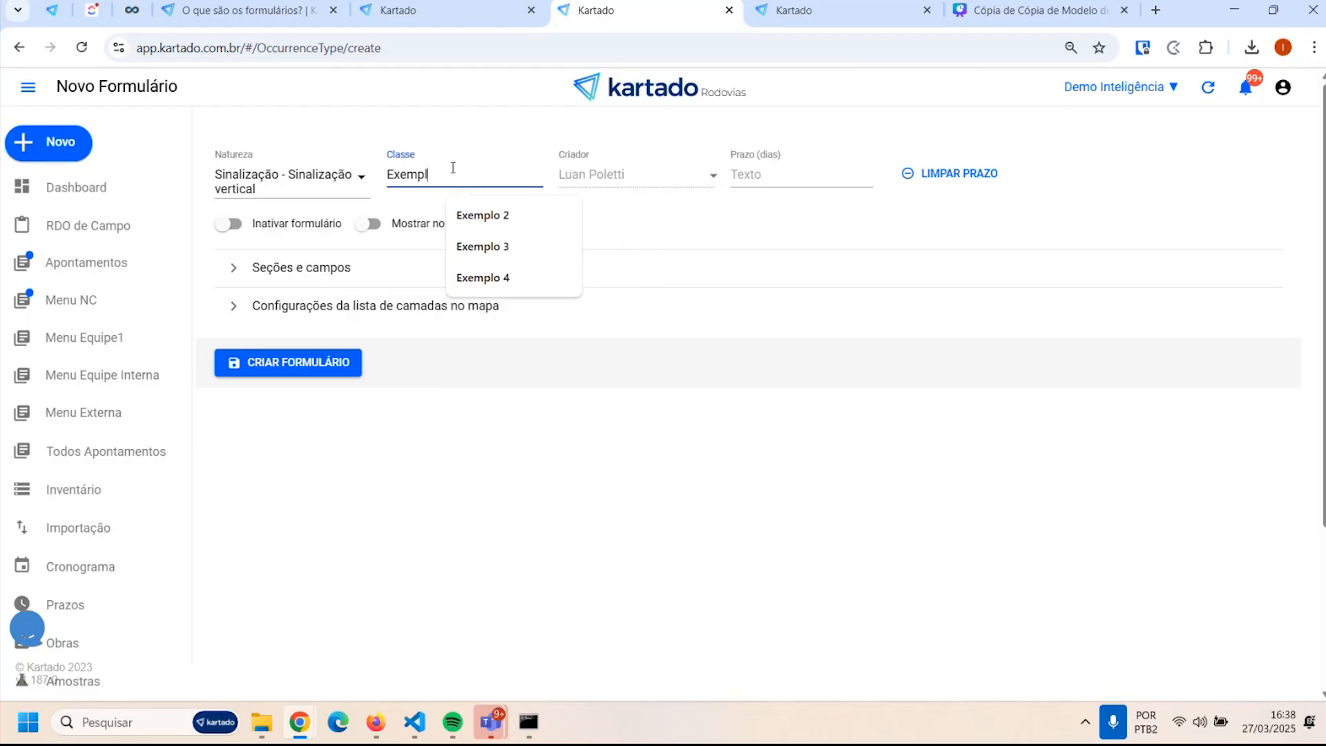
text(o 5)
click(781, 176)
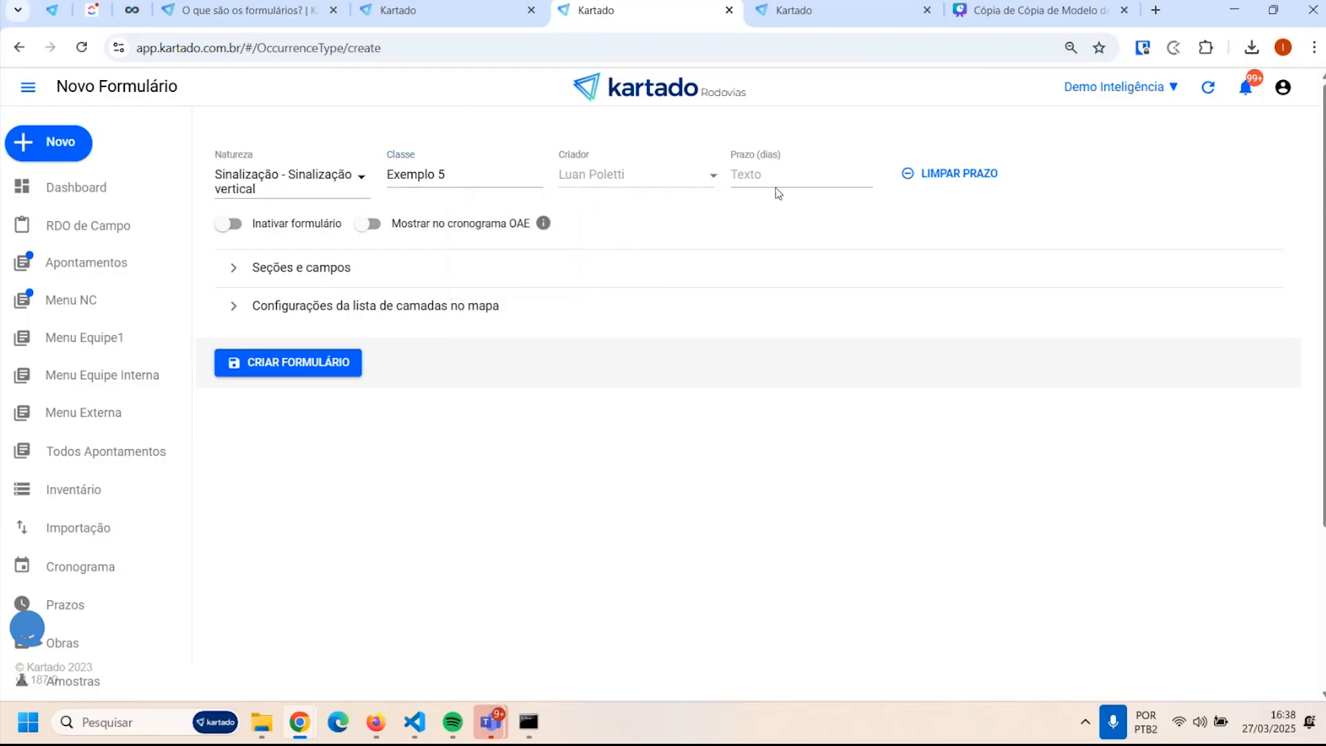
text(10 dia(s) e __ hora(s)
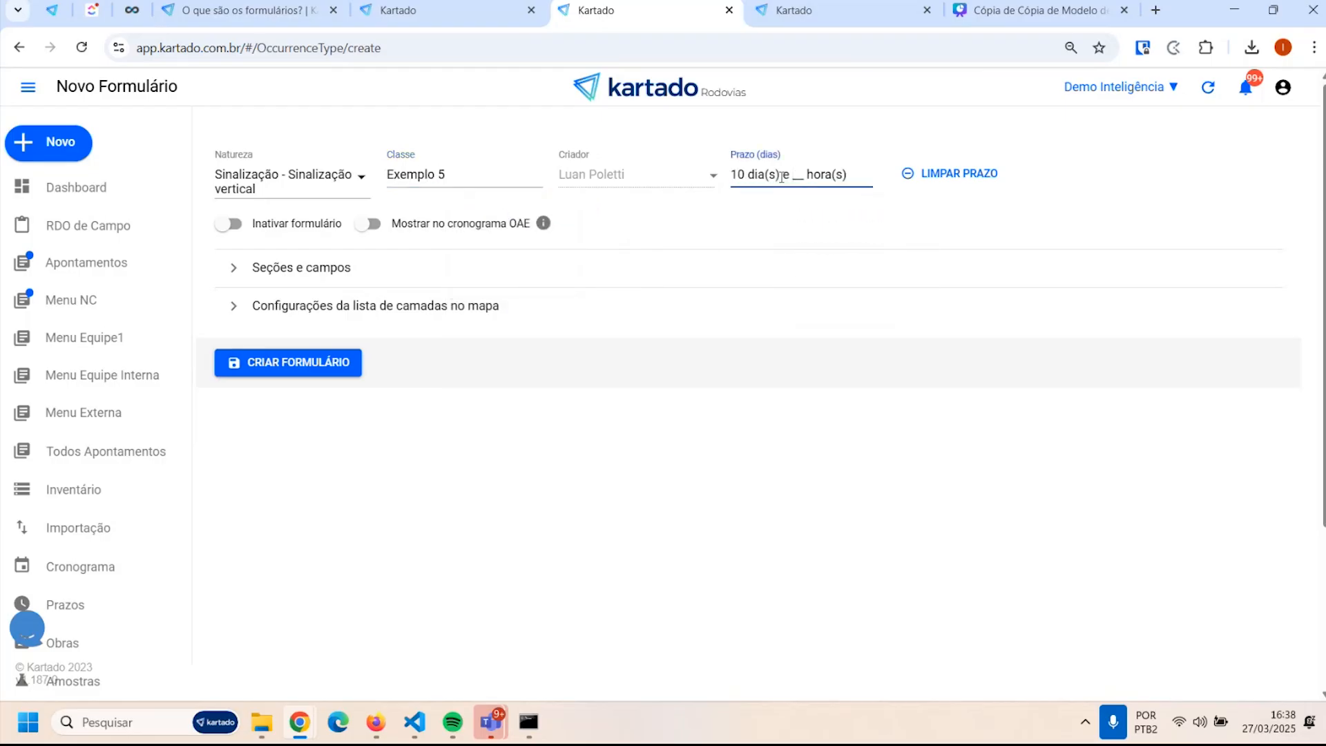
text(00)
Add a Número Inteiro field named testeCampo to the Dimensões section and view its editing options without changing them
click(233, 267)
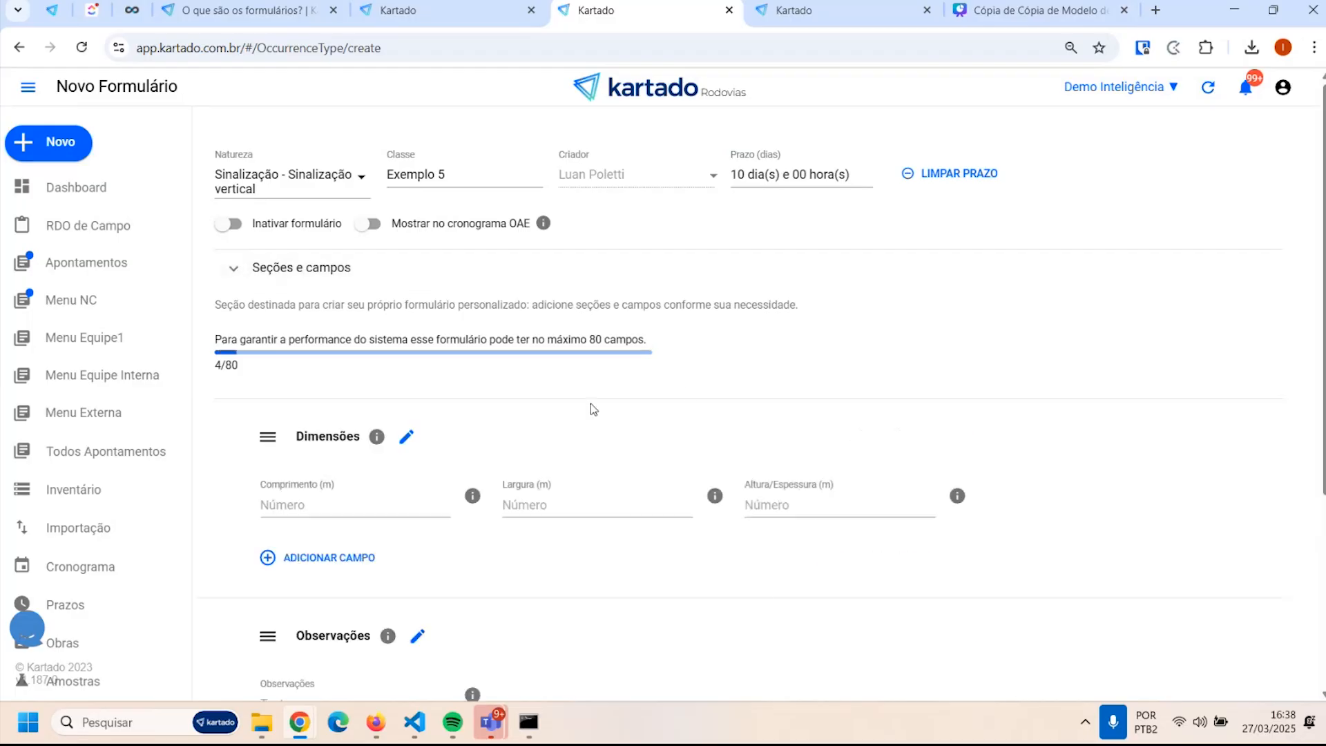
scroll(922, 379, down, 3)
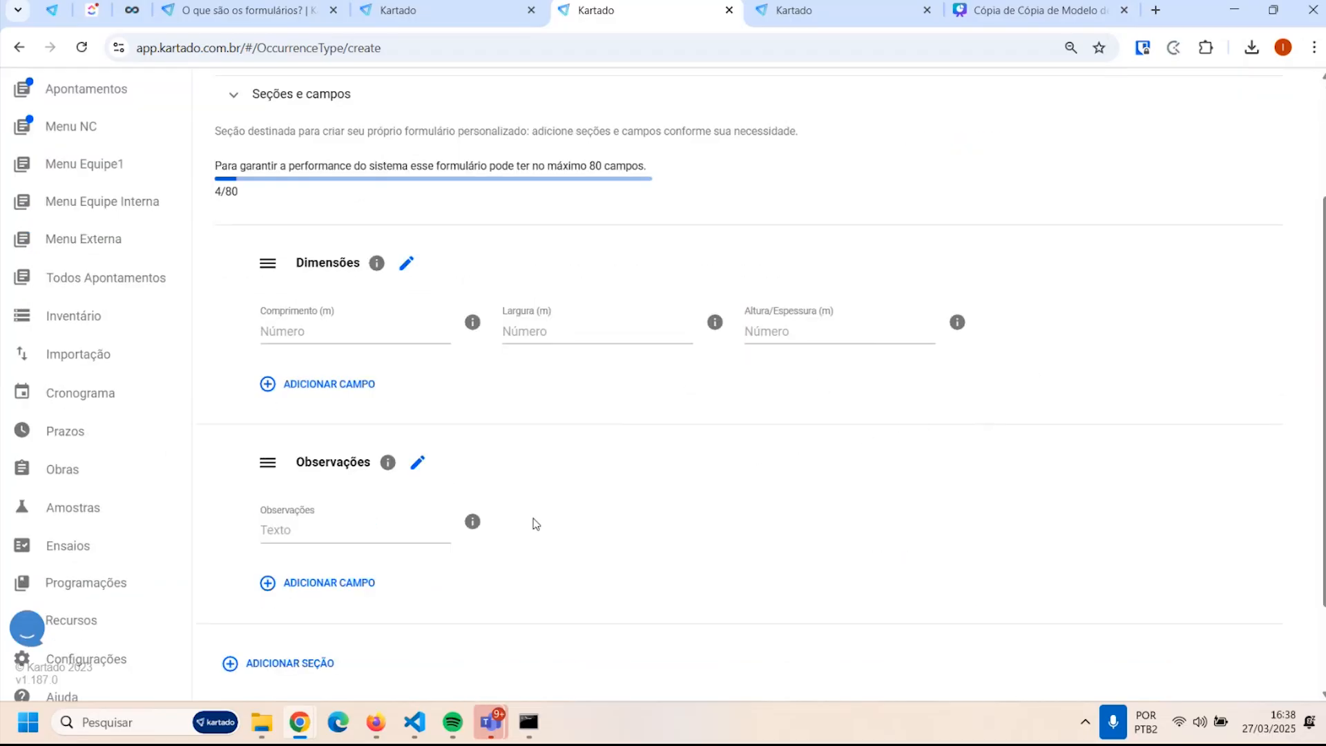
scroll(382, 405, down, 1)
scroll(325, 435, up, 2)
click(325, 437)
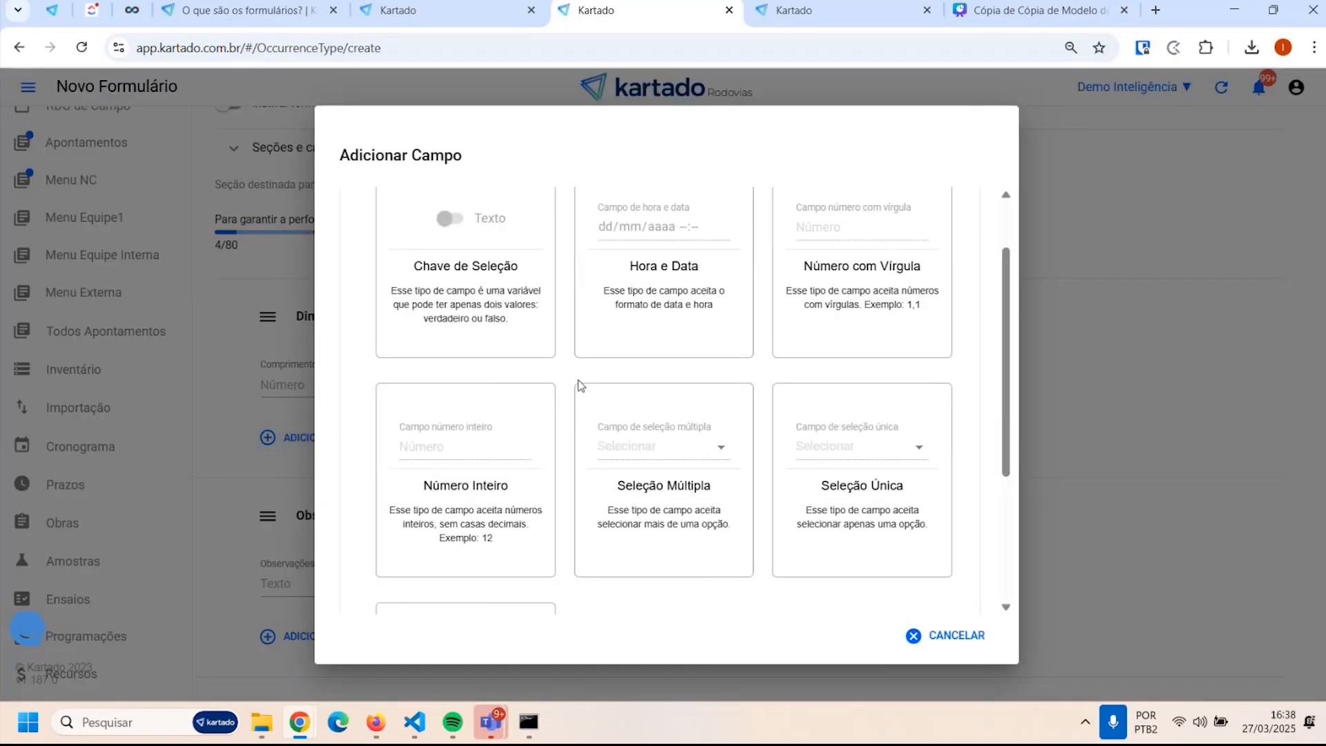
click(446, 499)
click(878, 260)
text(te)
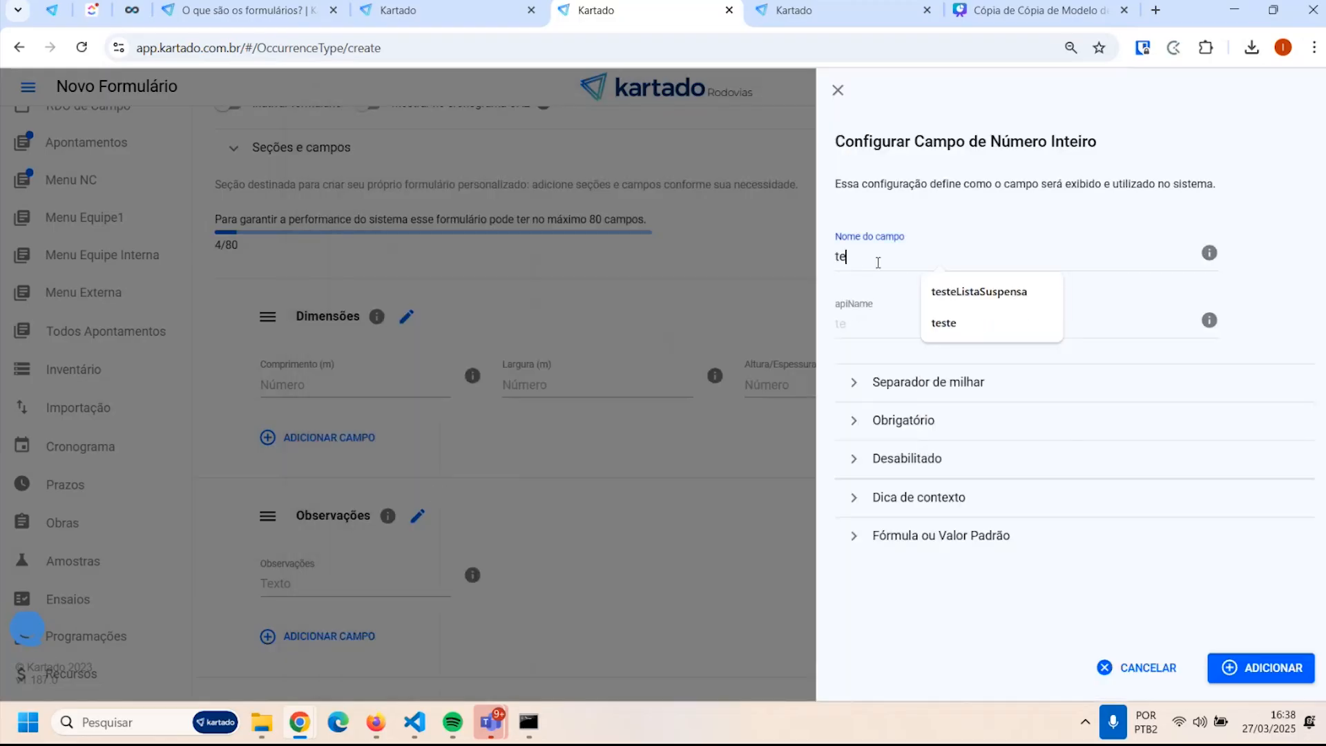
text(steCampo)
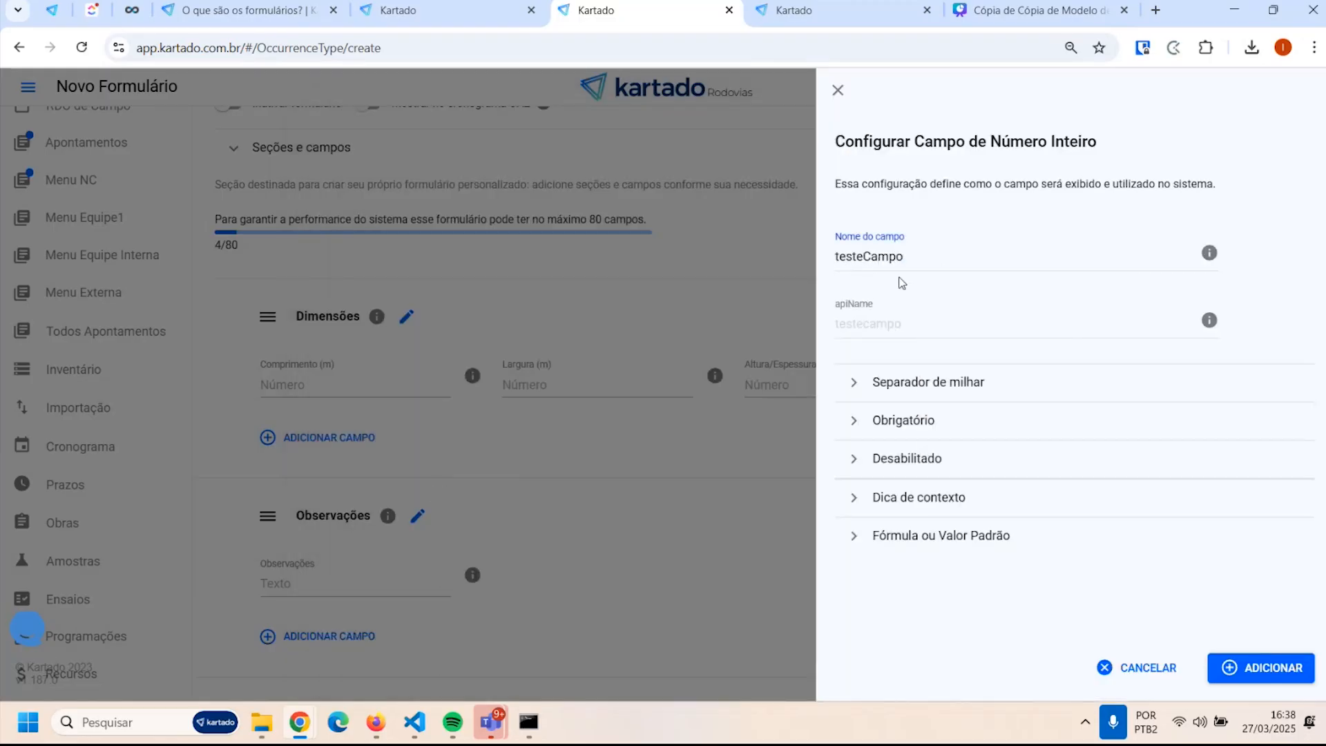
click(1270, 667)
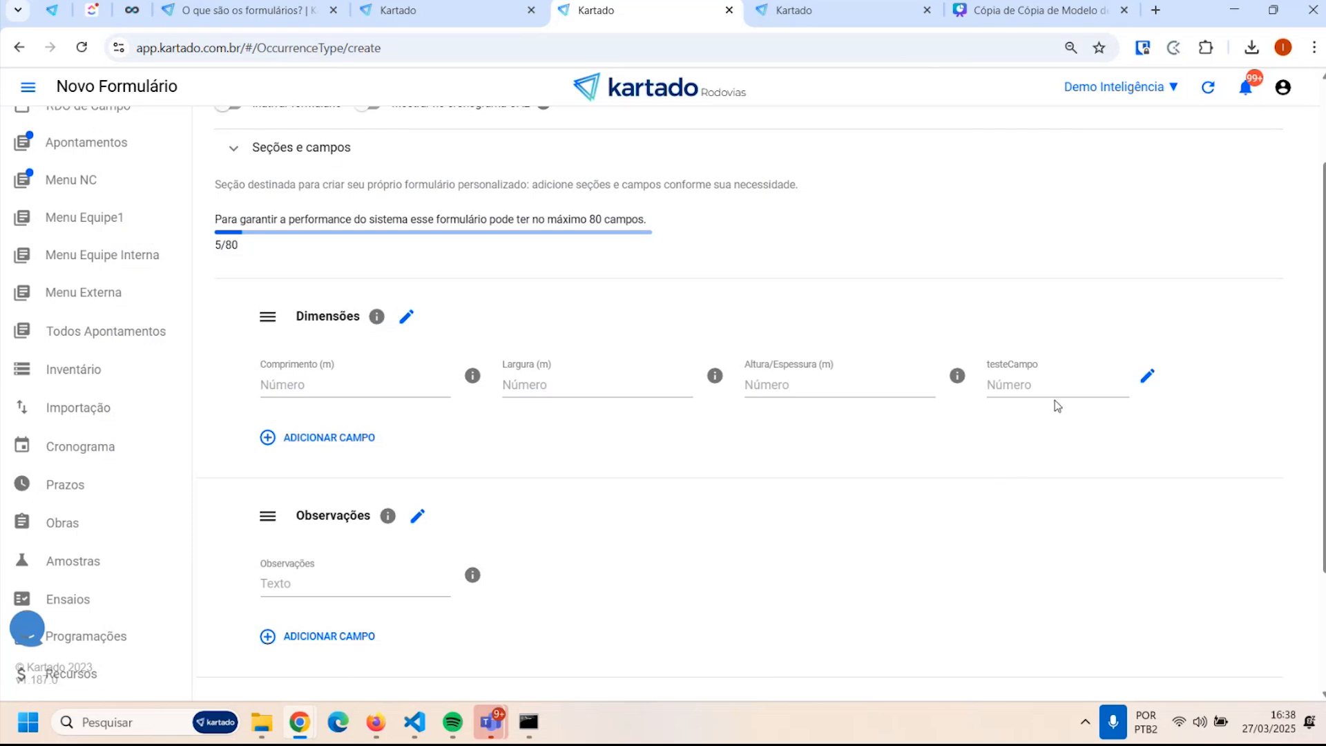
click(1147, 378)
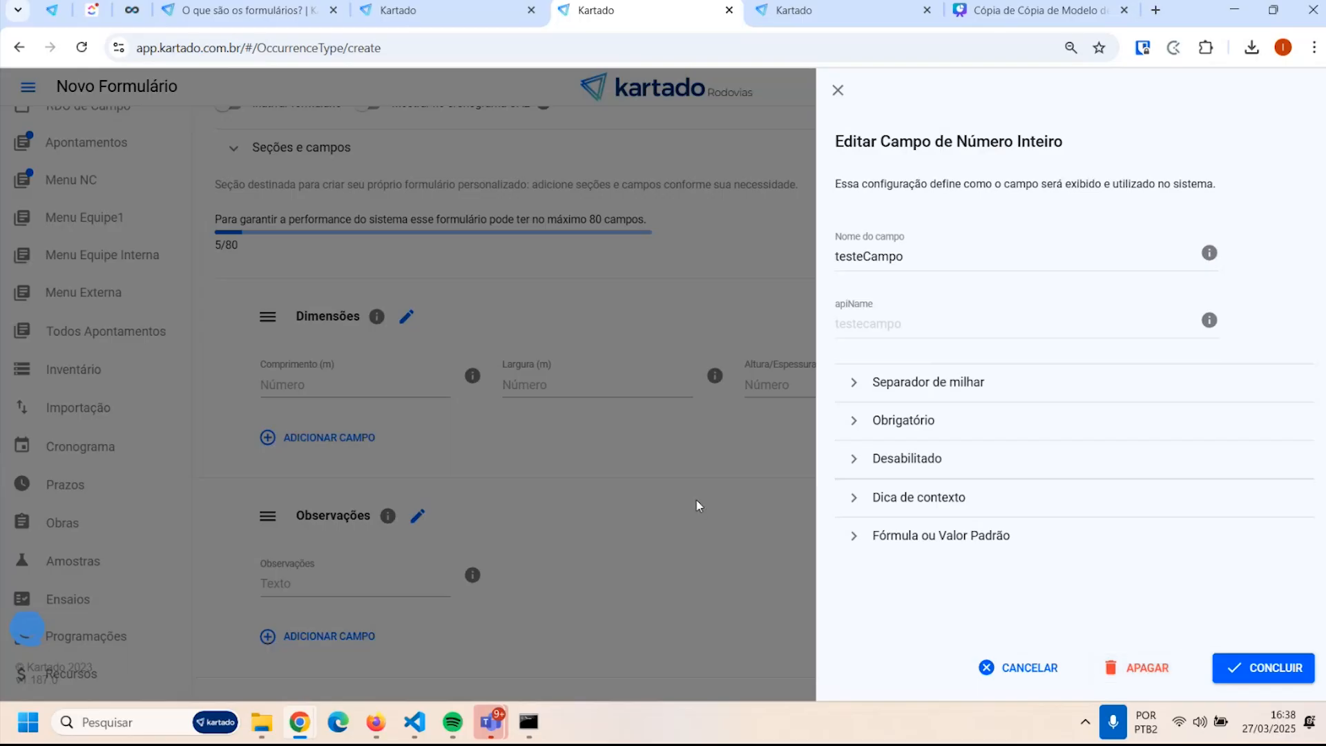
click(1012, 668)
Add a new section named Seção Teste below the Observações section
scroll(667, 483, down, 3)
click(290, 543)
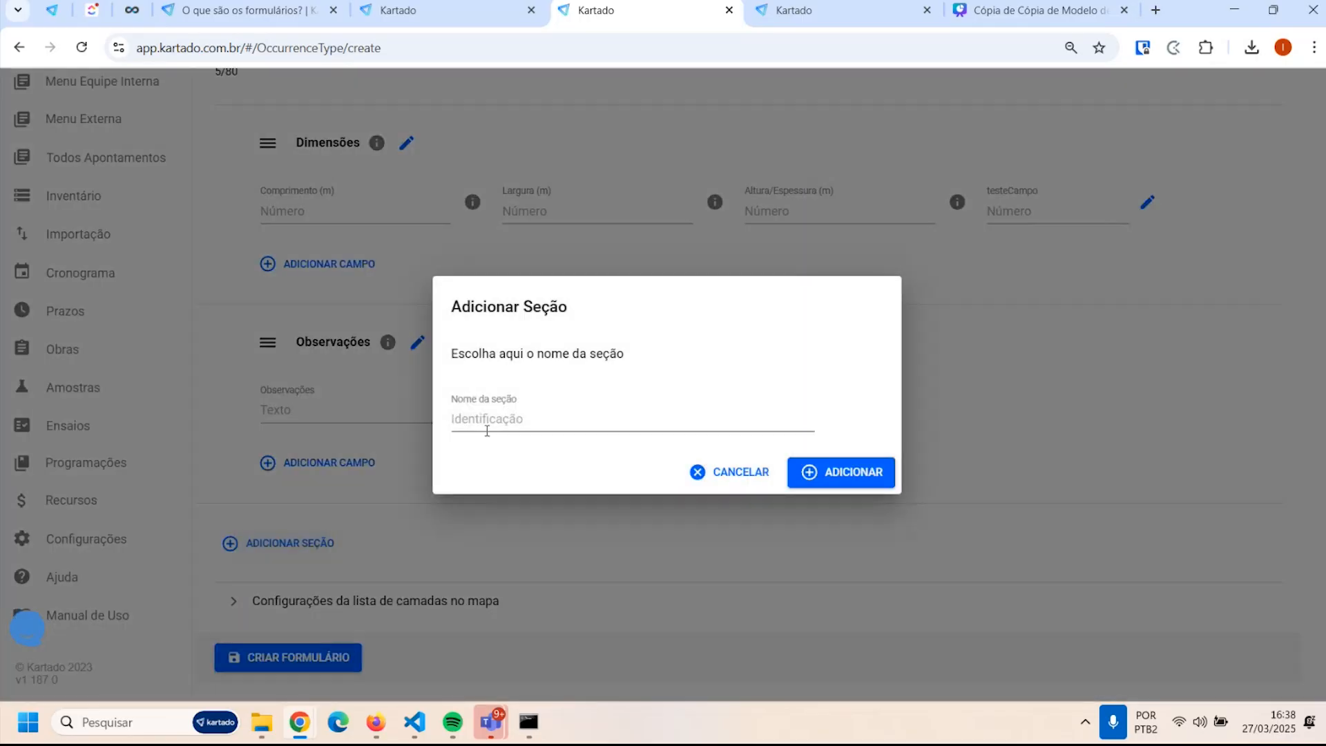
click(492, 421)
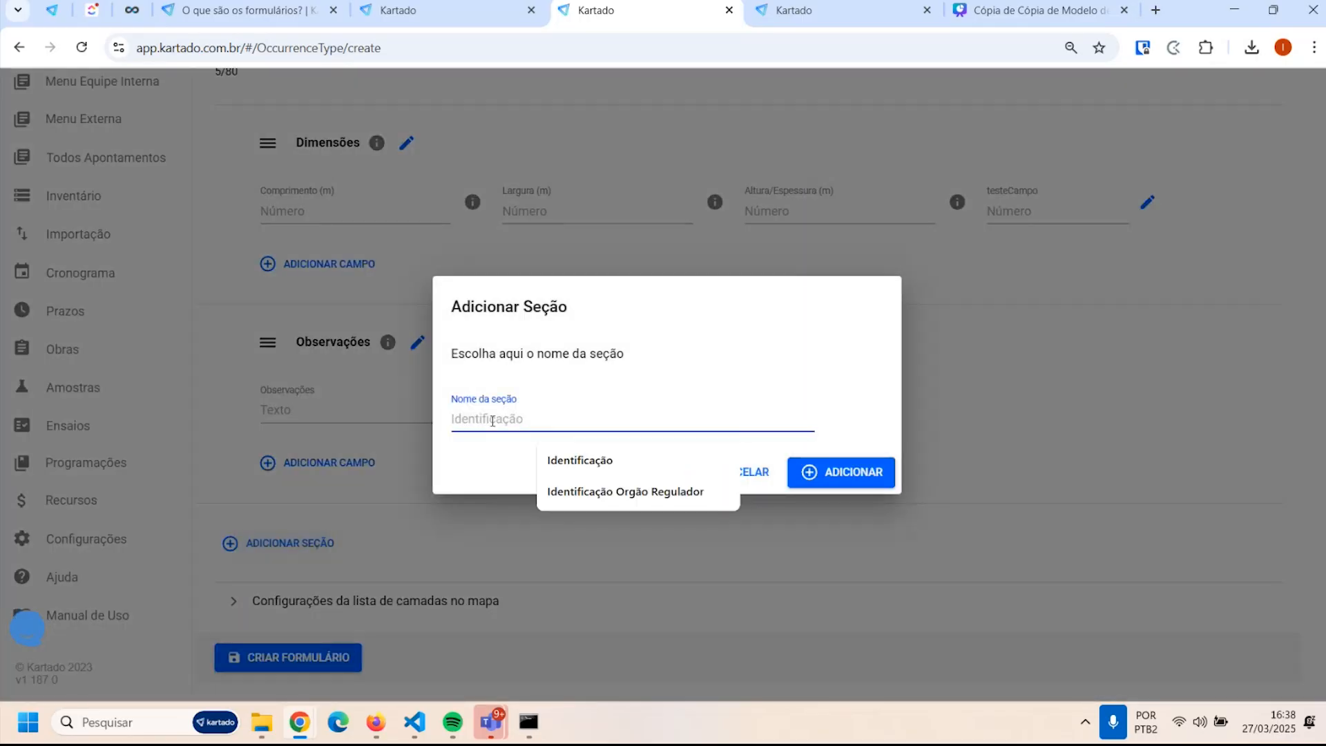
text(Seção T)
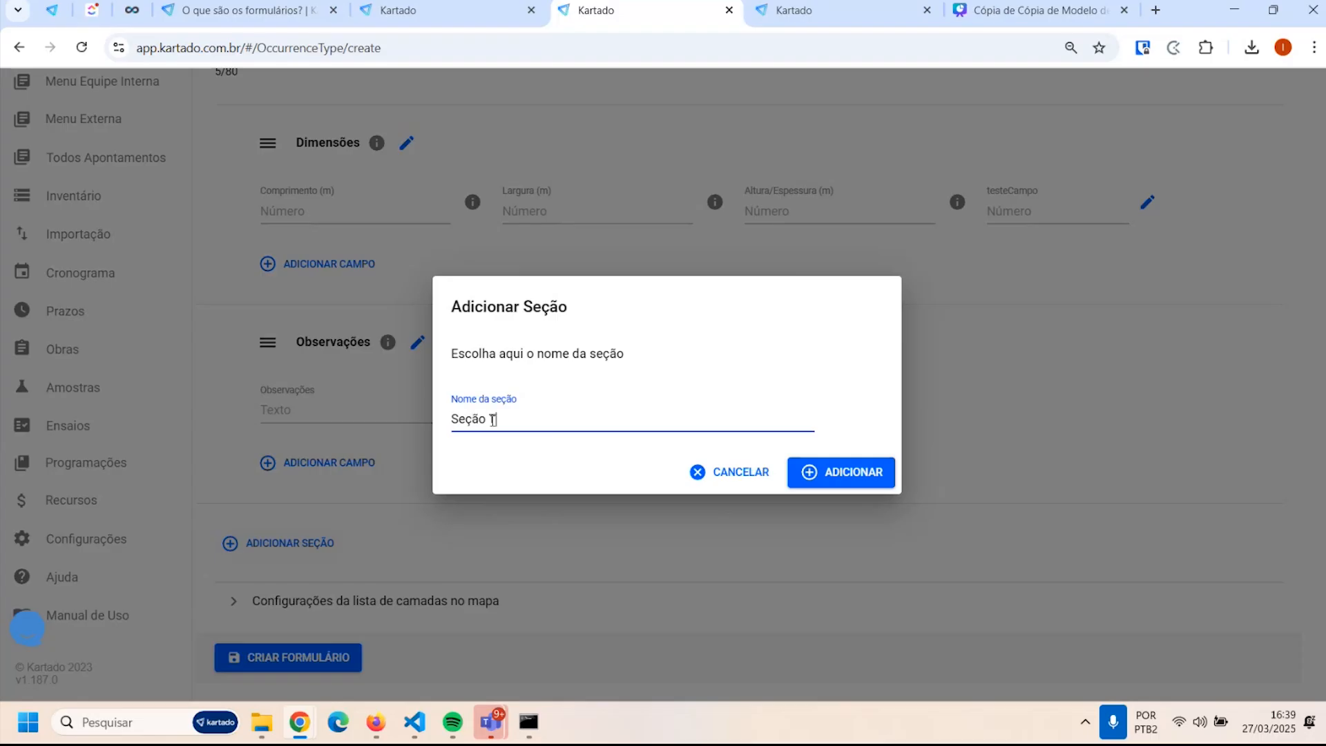
text(este)
click(884, 477)
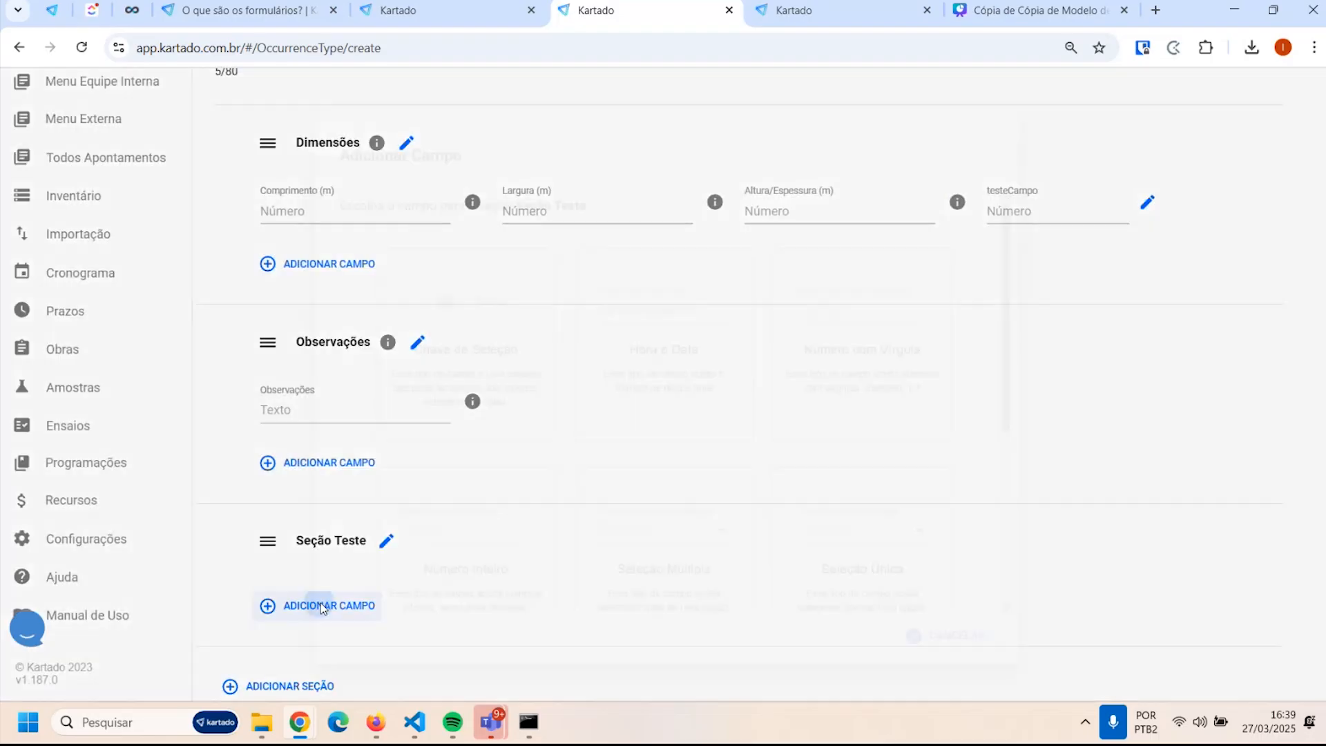
Add a Chave de Seleção field named "sim?" to Seção Teste
click(321, 605)
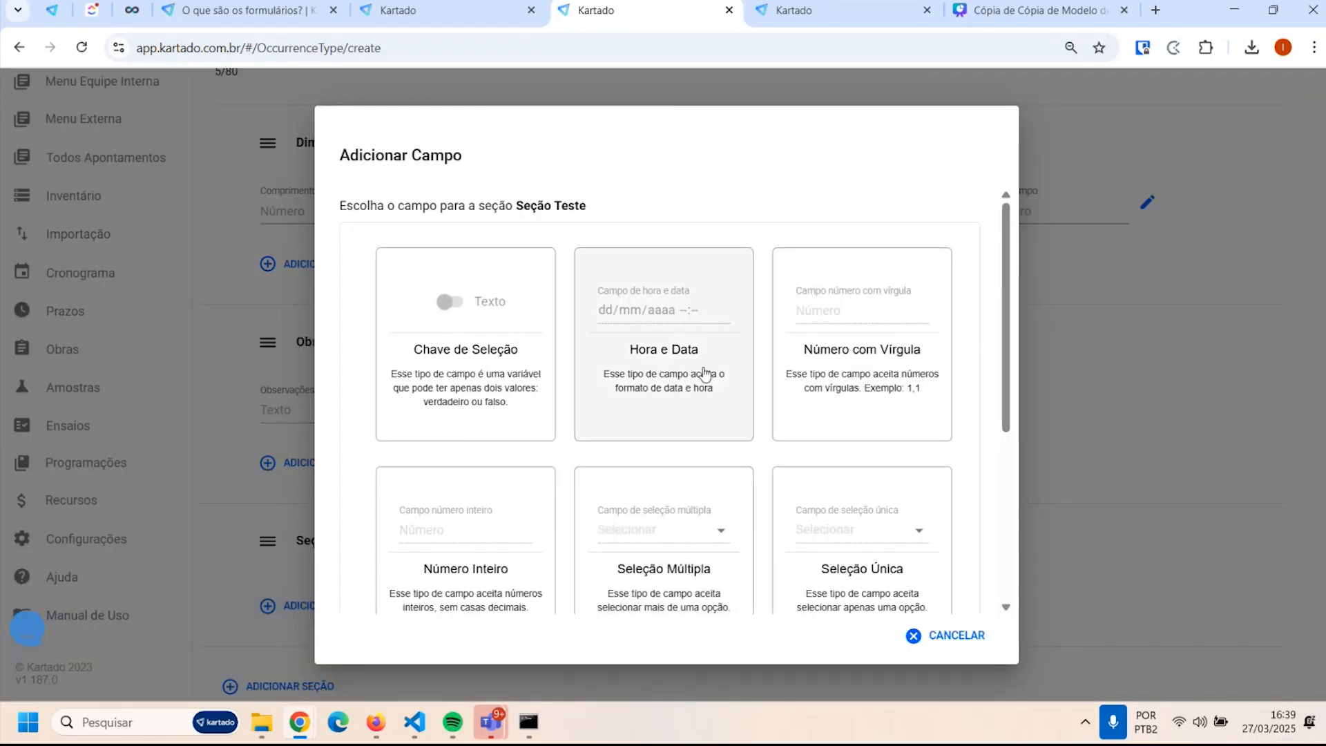
click(536, 374)
click(969, 257)
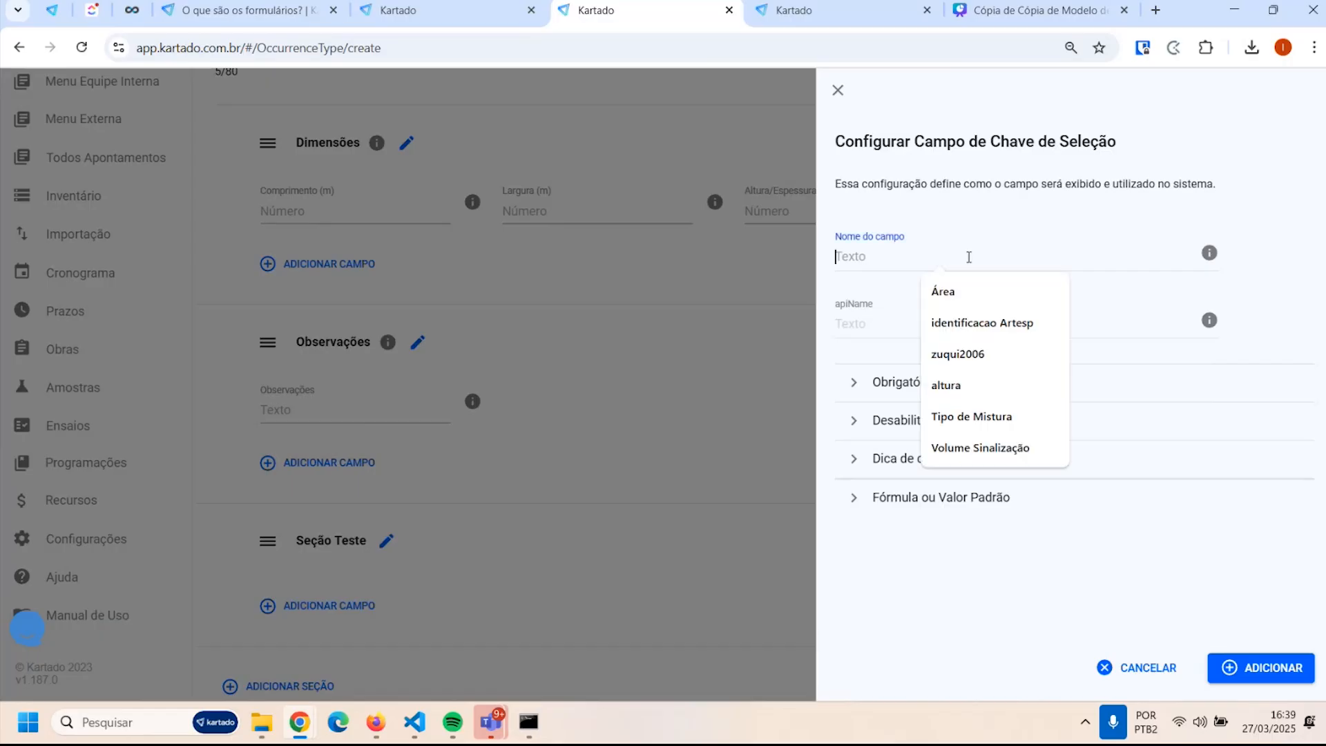
text(sim?)
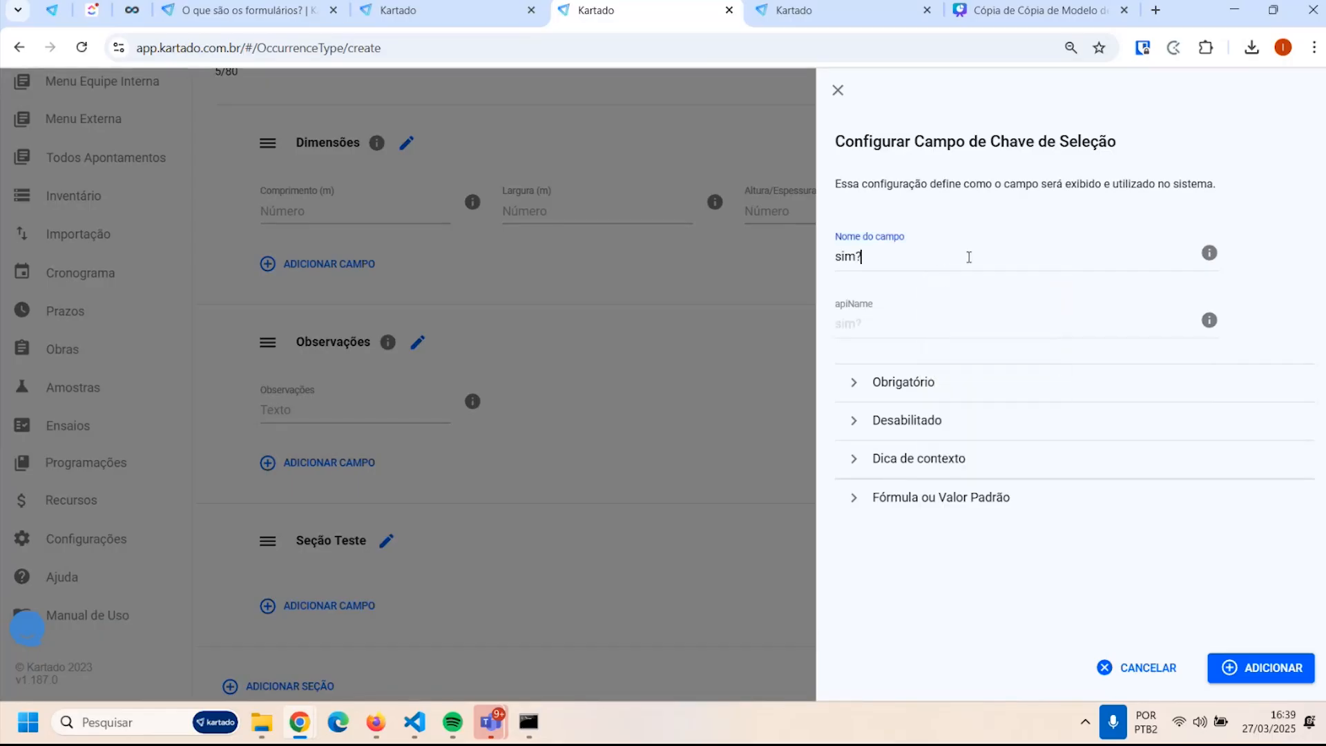
click(1229, 666)
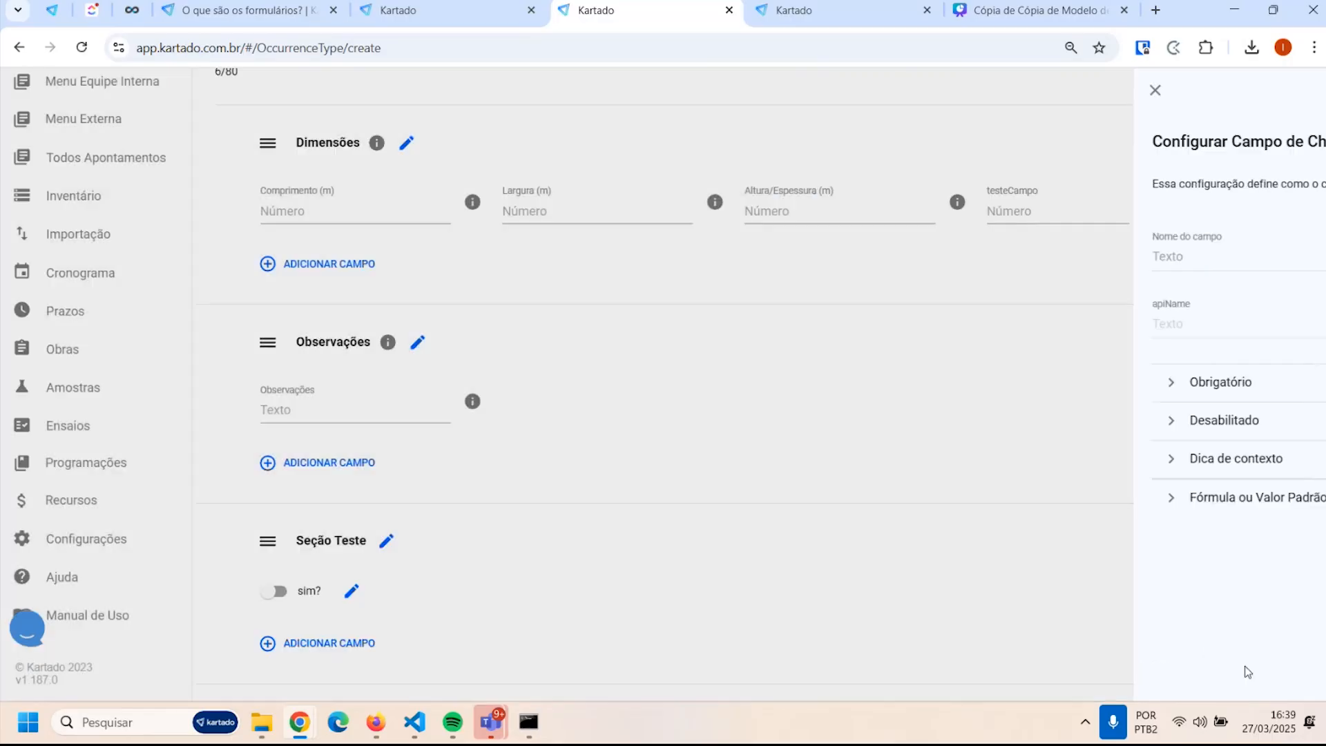
View the editing options of Seção Teste, including its field order, and leave without changes
scroll(580, 592, down, 1)
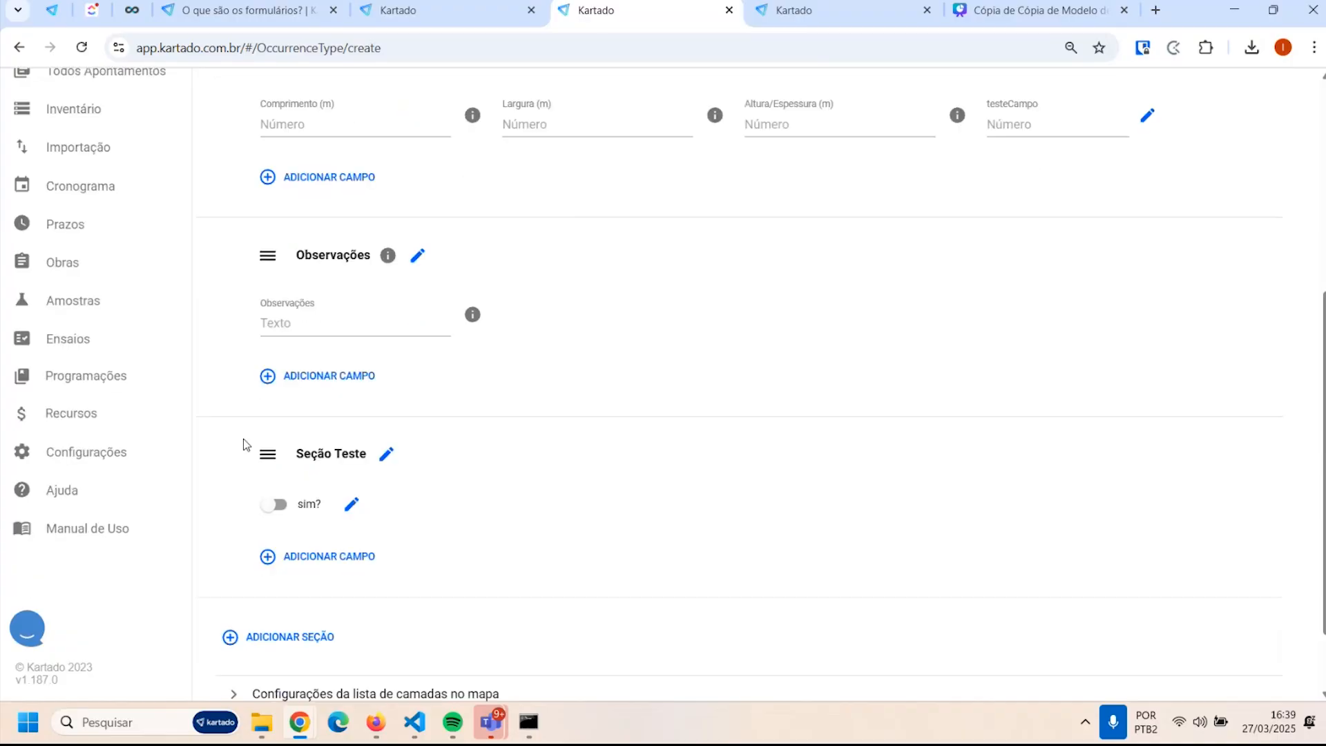
click(387, 459)
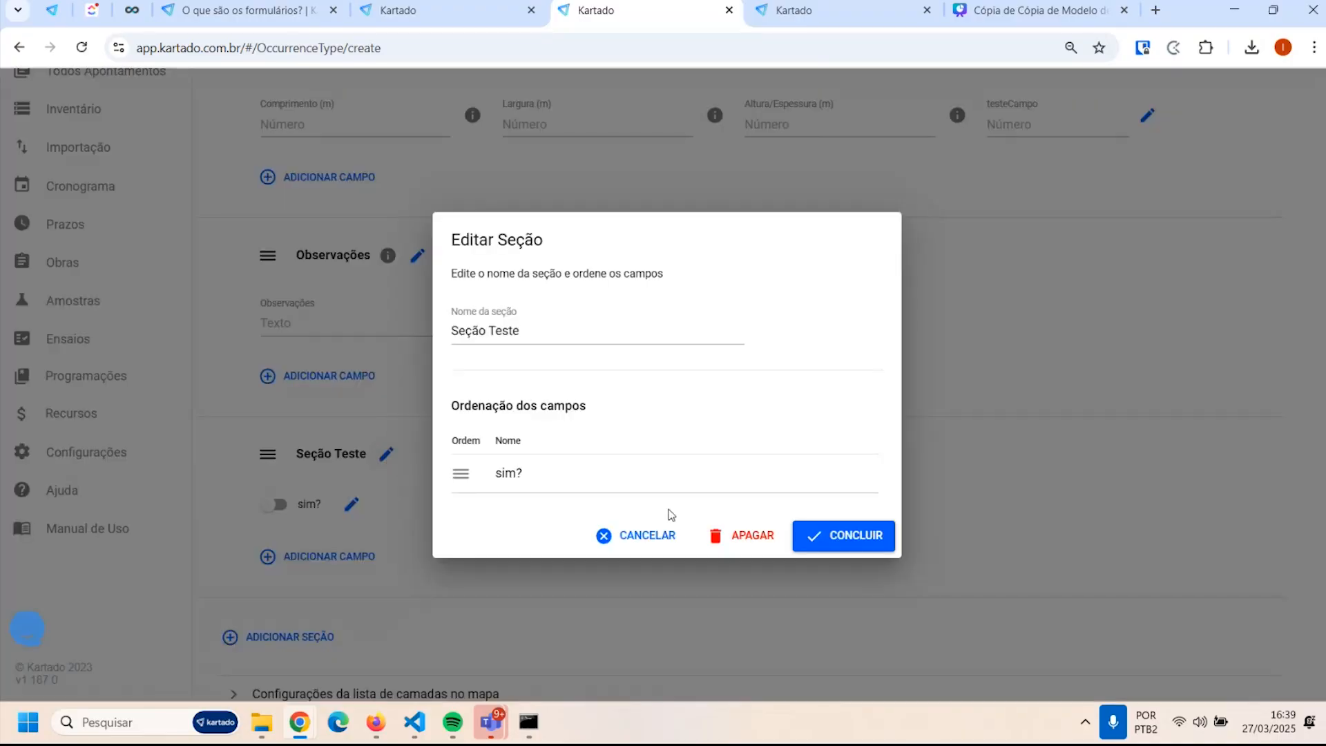
click(652, 533)
Delete the "sim?" field, then delete the whole Seção Teste section from the form
click(353, 508)
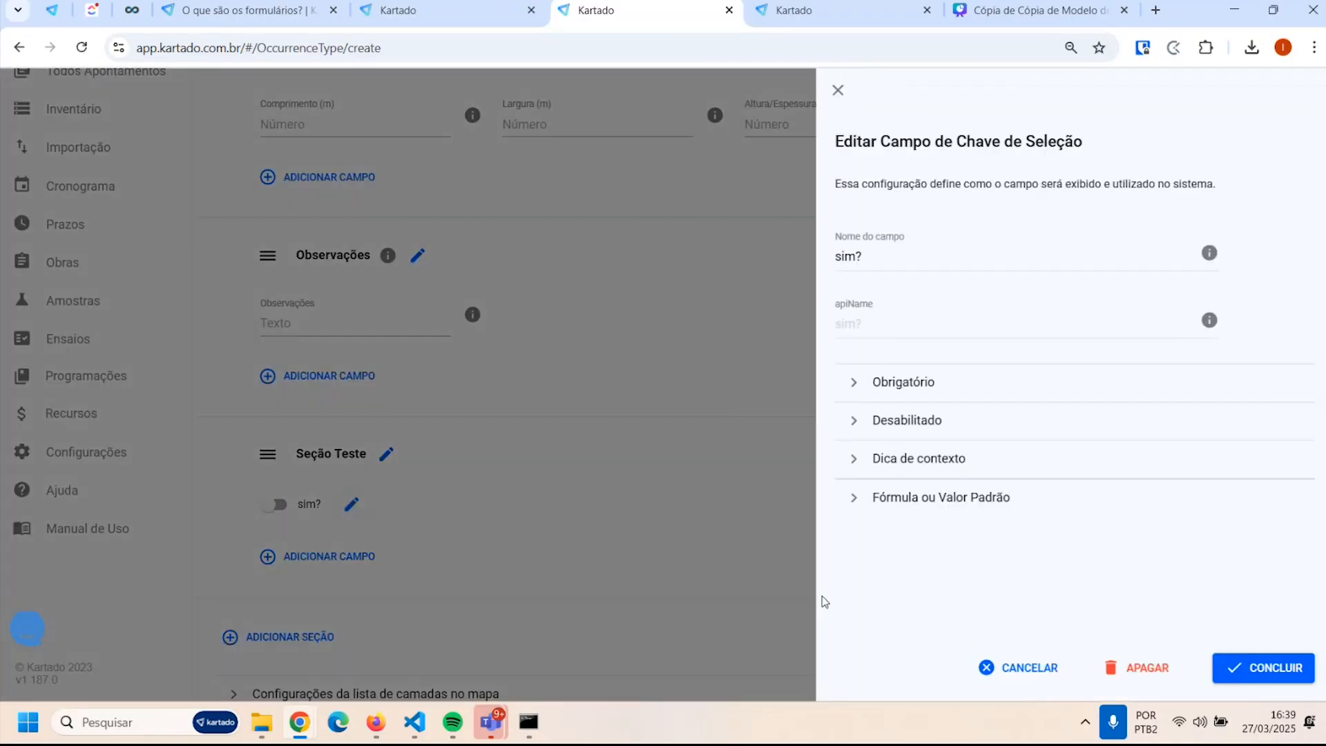
click(1165, 679)
click(386, 454)
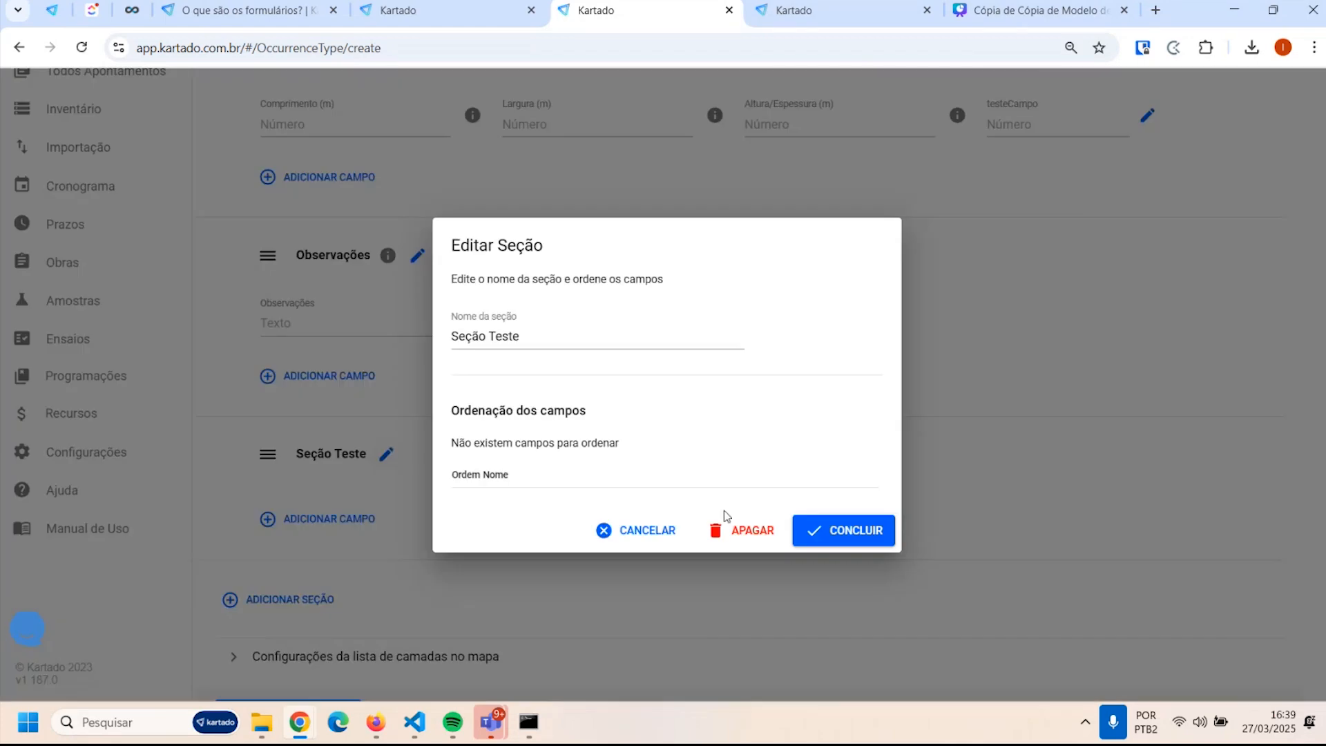
click(736, 530)
click(853, 440)
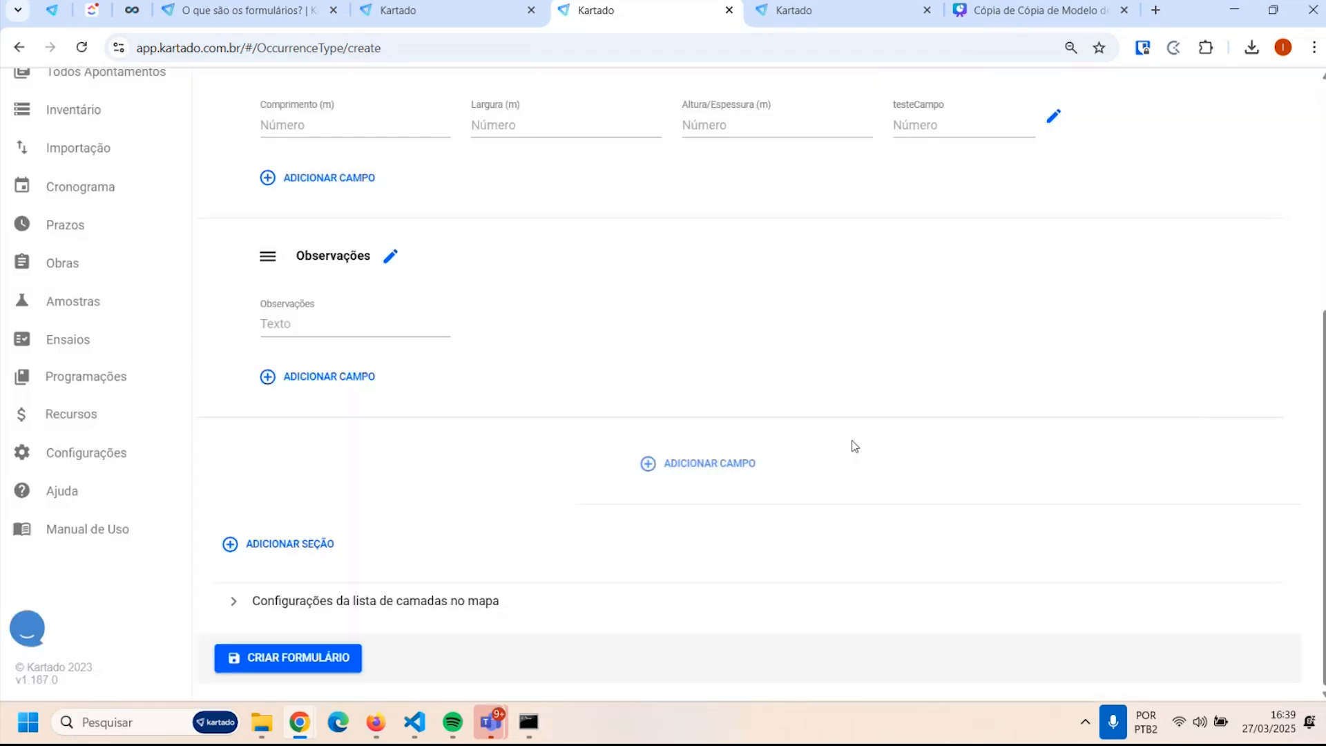
Add a new section named Identificação below the Observações section
click(266, 543)
click(536, 421)
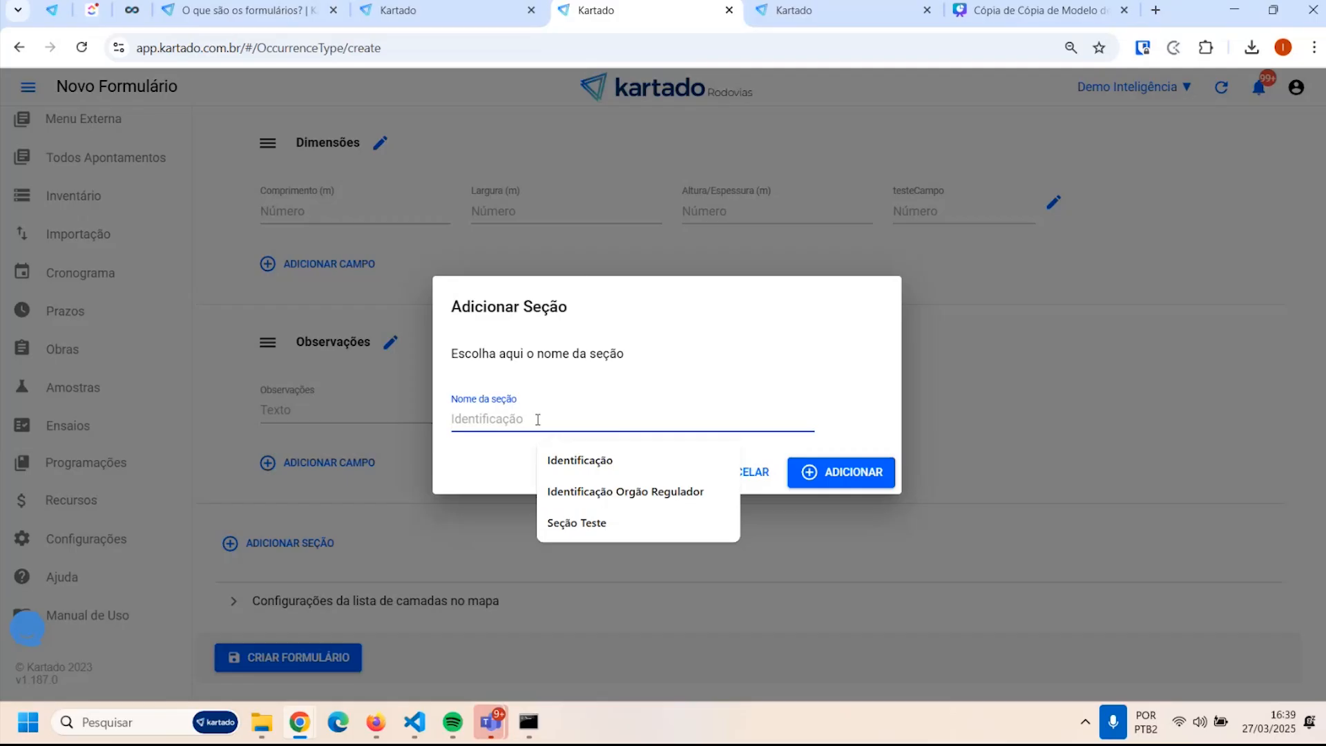
click(583, 461)
click(832, 474)
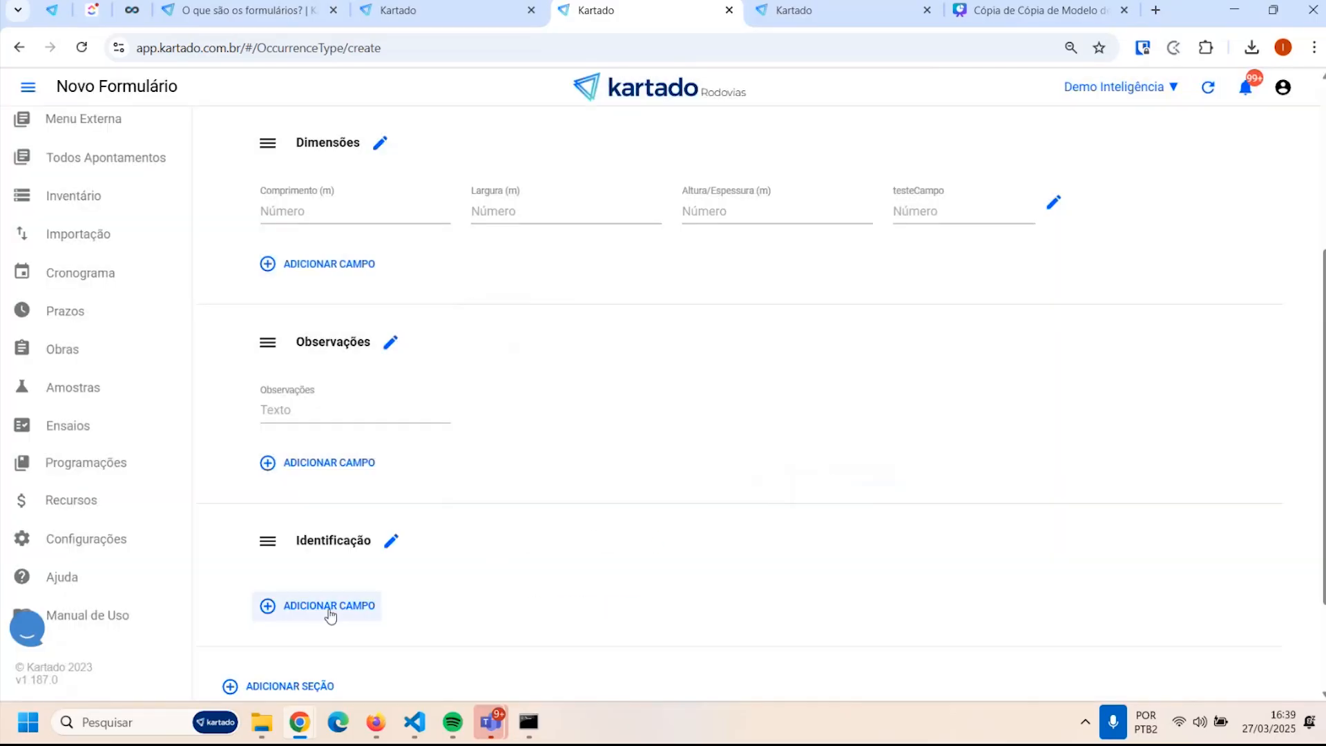
Add a Chave de Seleção field named teste to the Identificação section
click(330, 606)
click(473, 356)
click(938, 257)
text(tes)
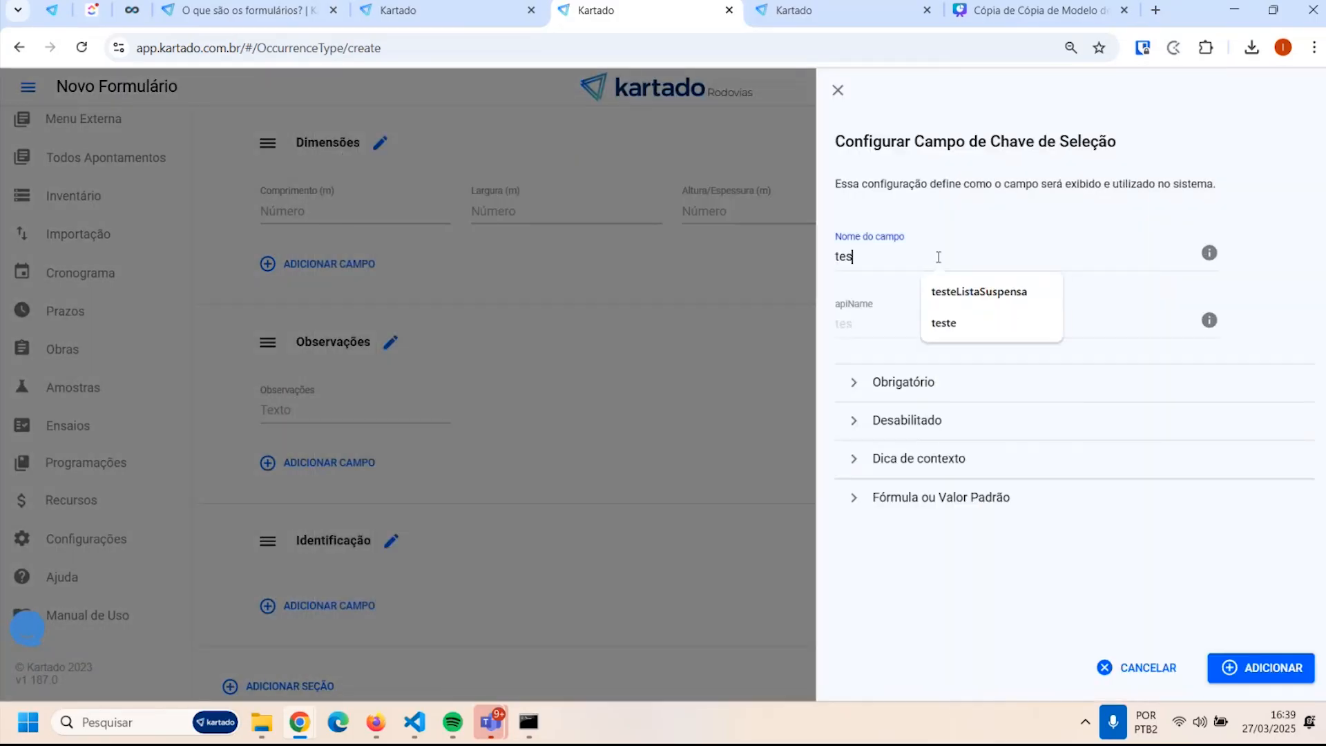
text(te)
click(1271, 673)
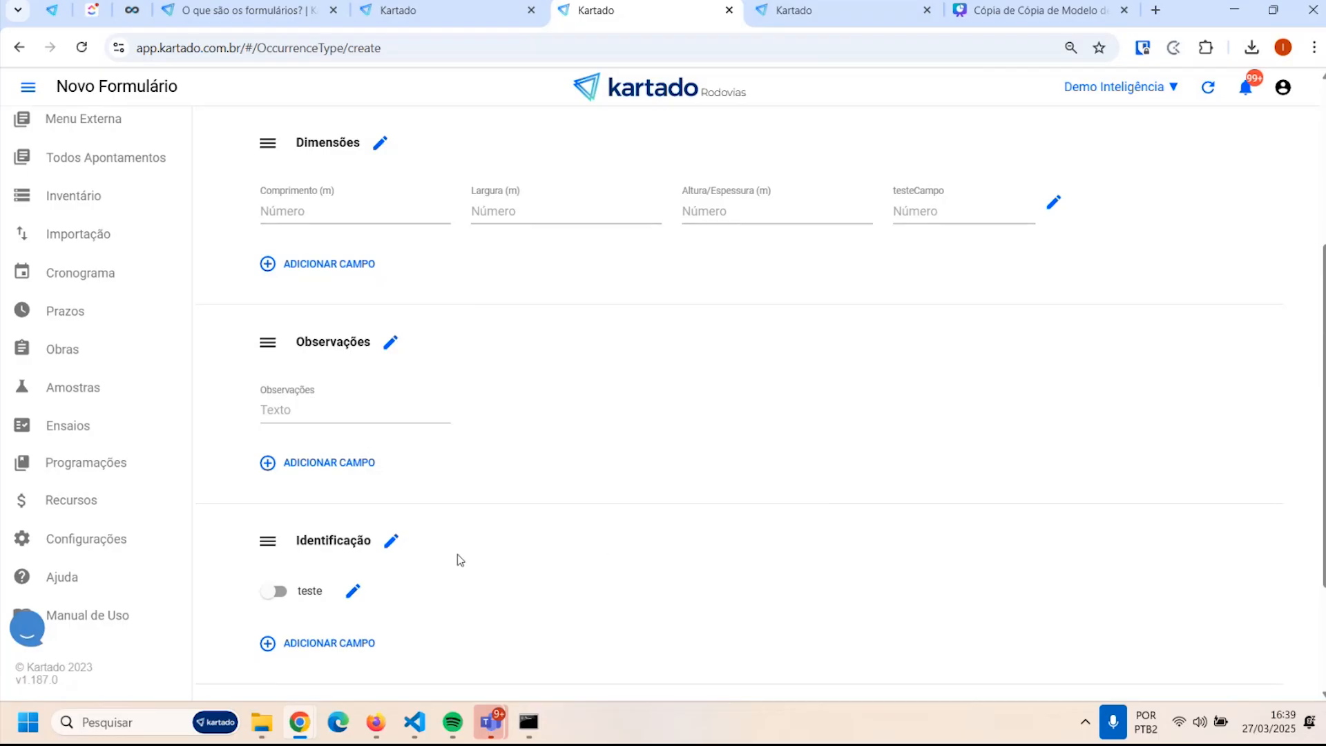
Delete the Identificação section together with its field
click(391, 540)
click(743, 535)
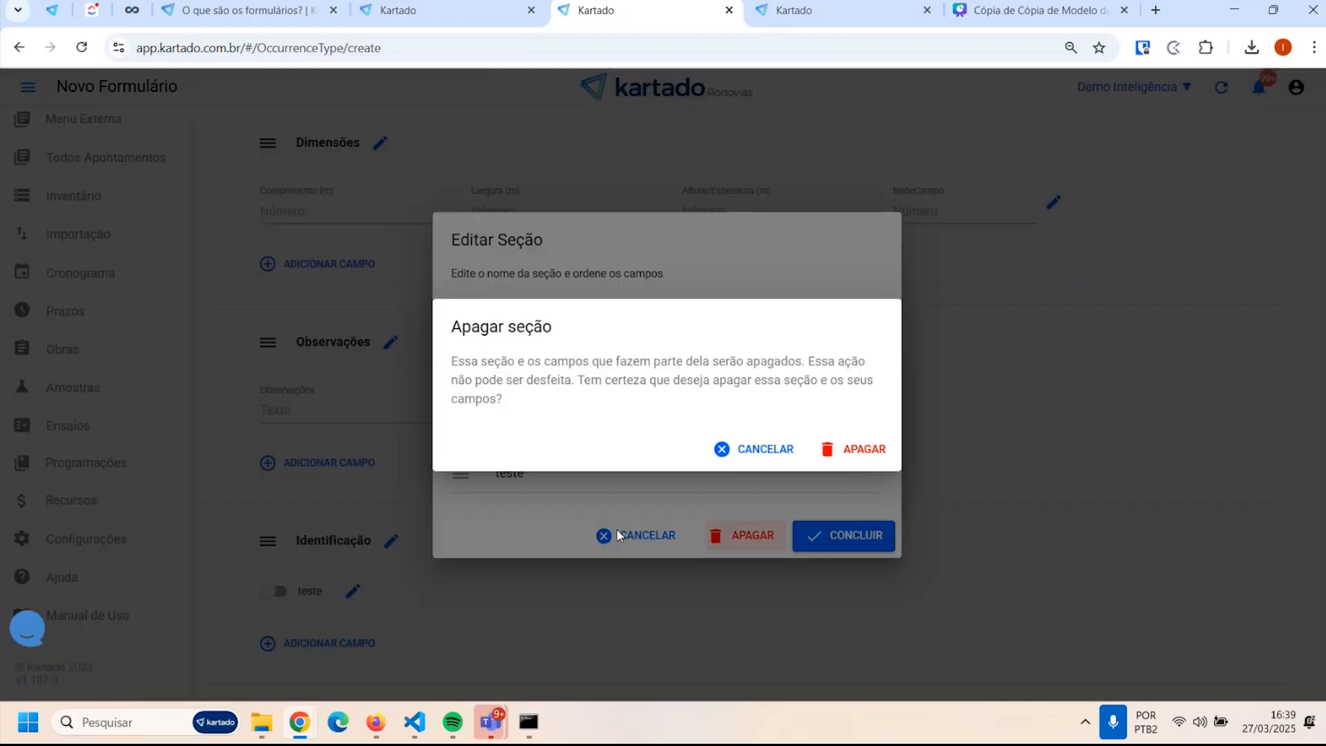
click(894, 449)
Examine the Exemplo 5 form's header settings, field-limit indicator, and the Dimensões and Observações sections
scroll(606, 444, up, 4)
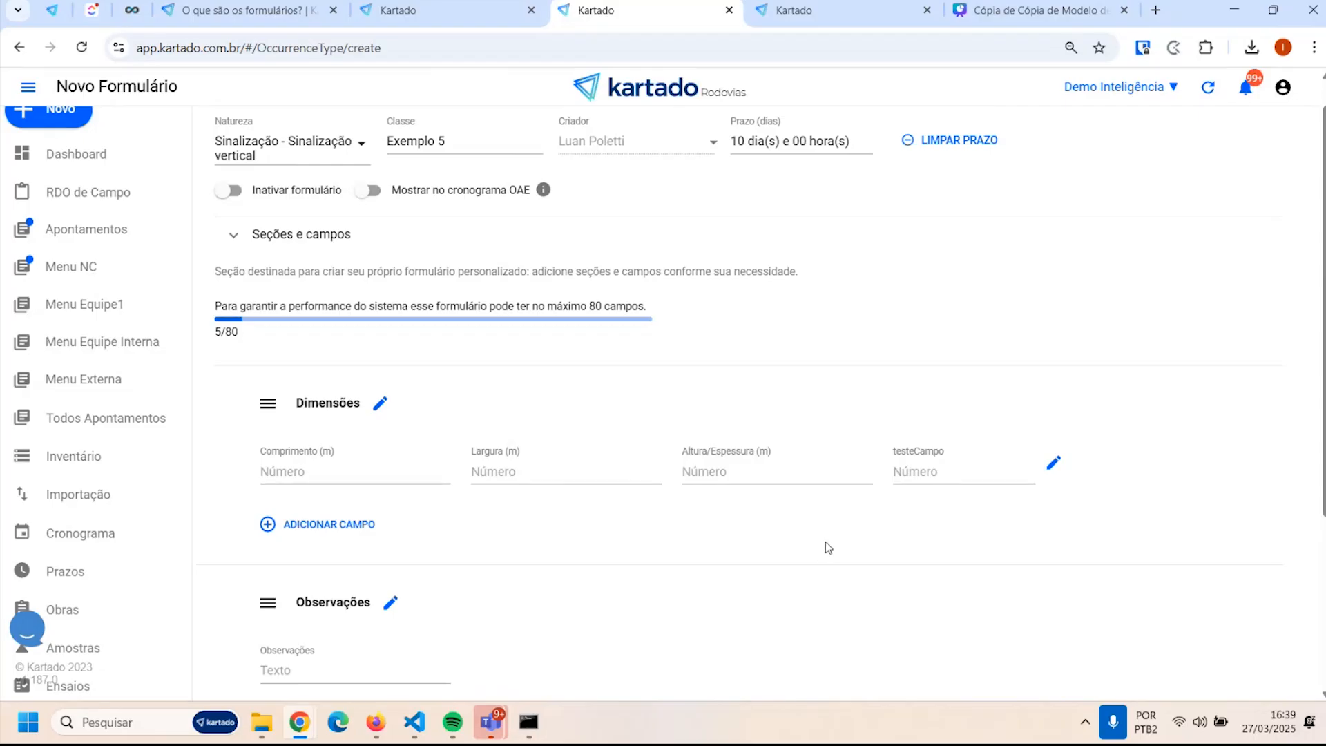
scroll(685, 557, up, 1)
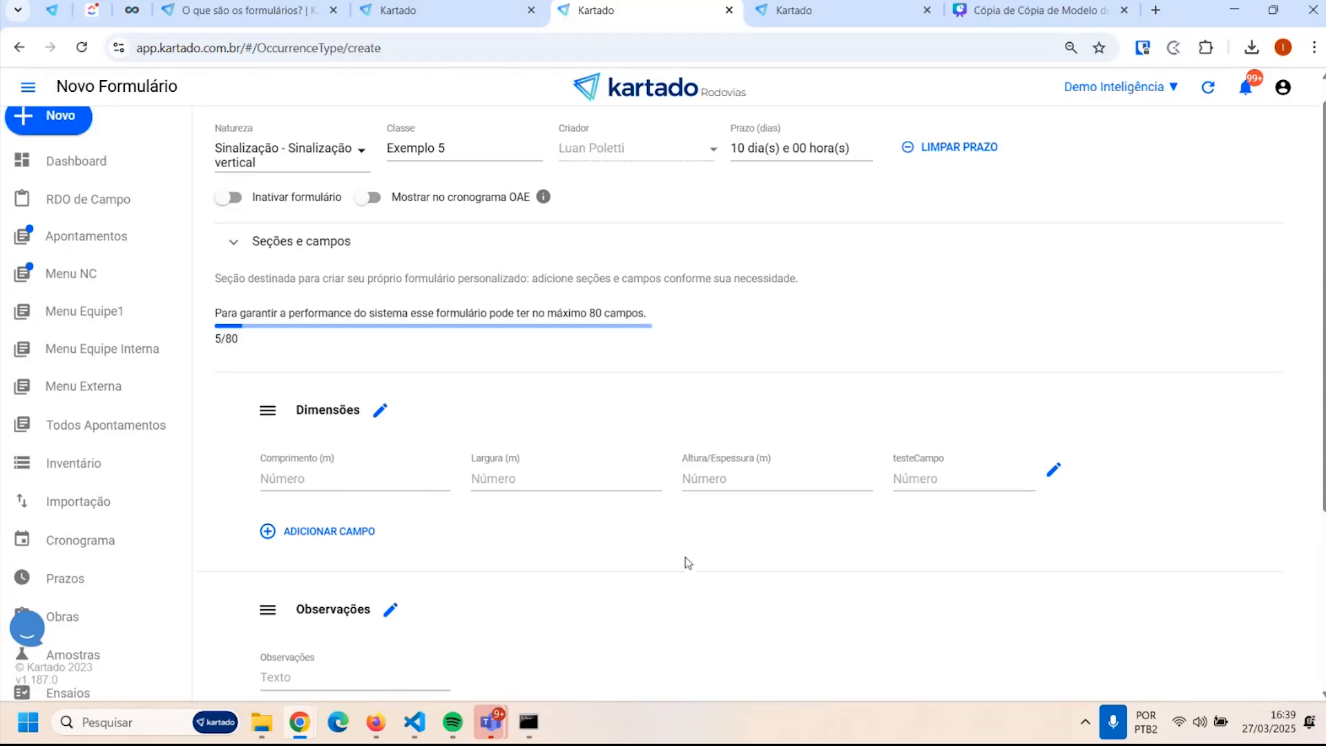
scroll(685, 562, up, 1)
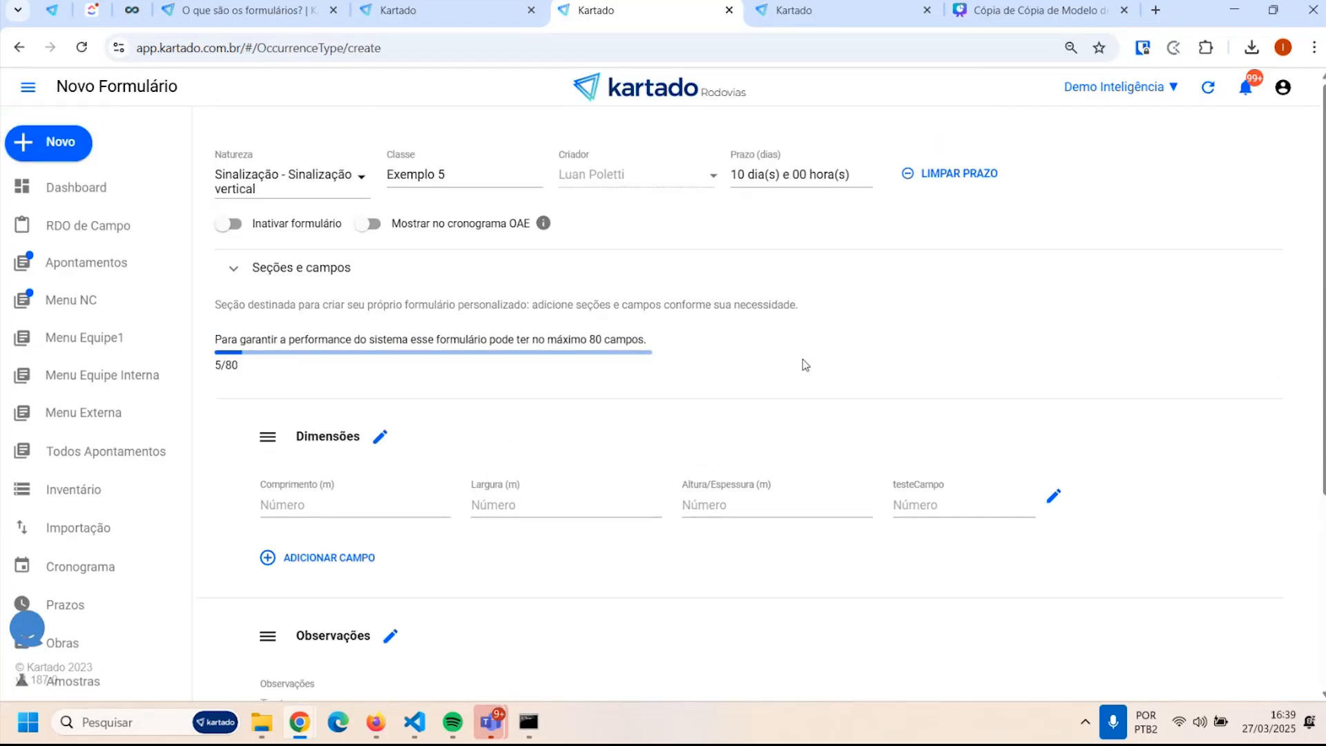
scroll(803, 364, down, 5)
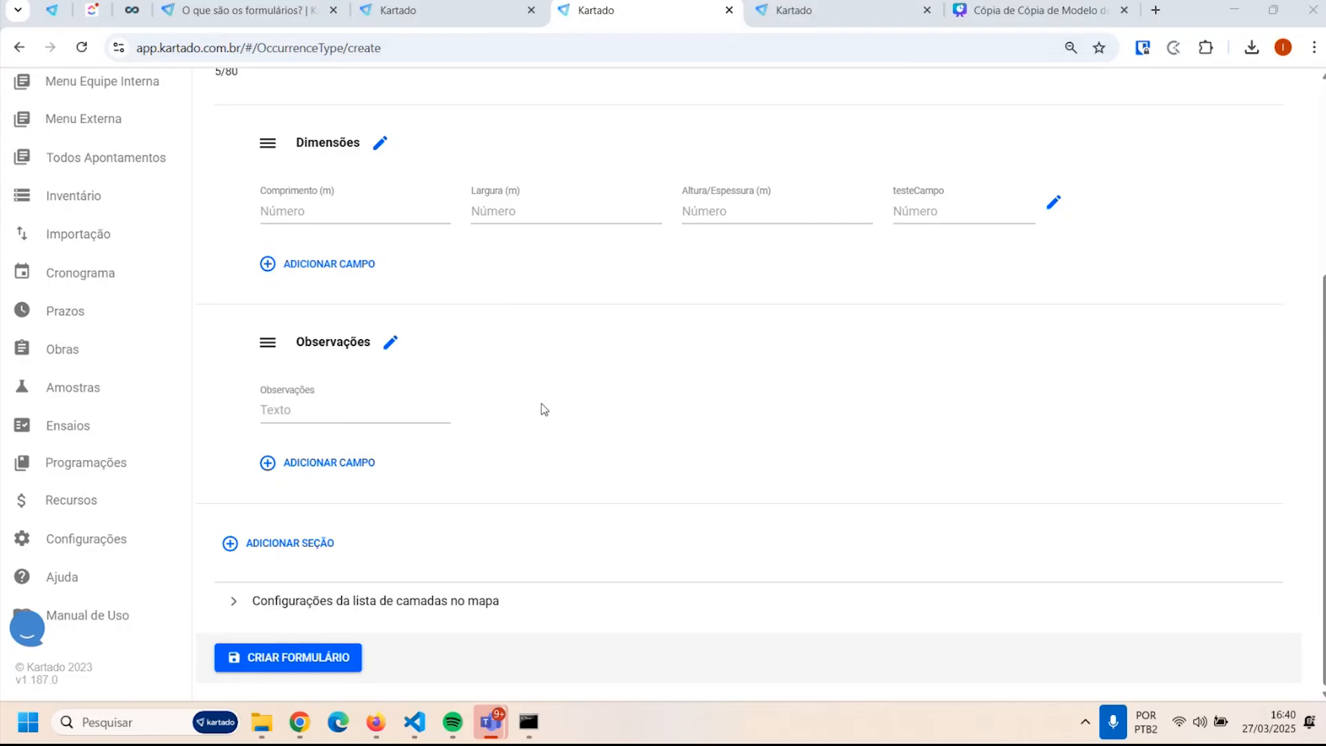
click(592, 330)
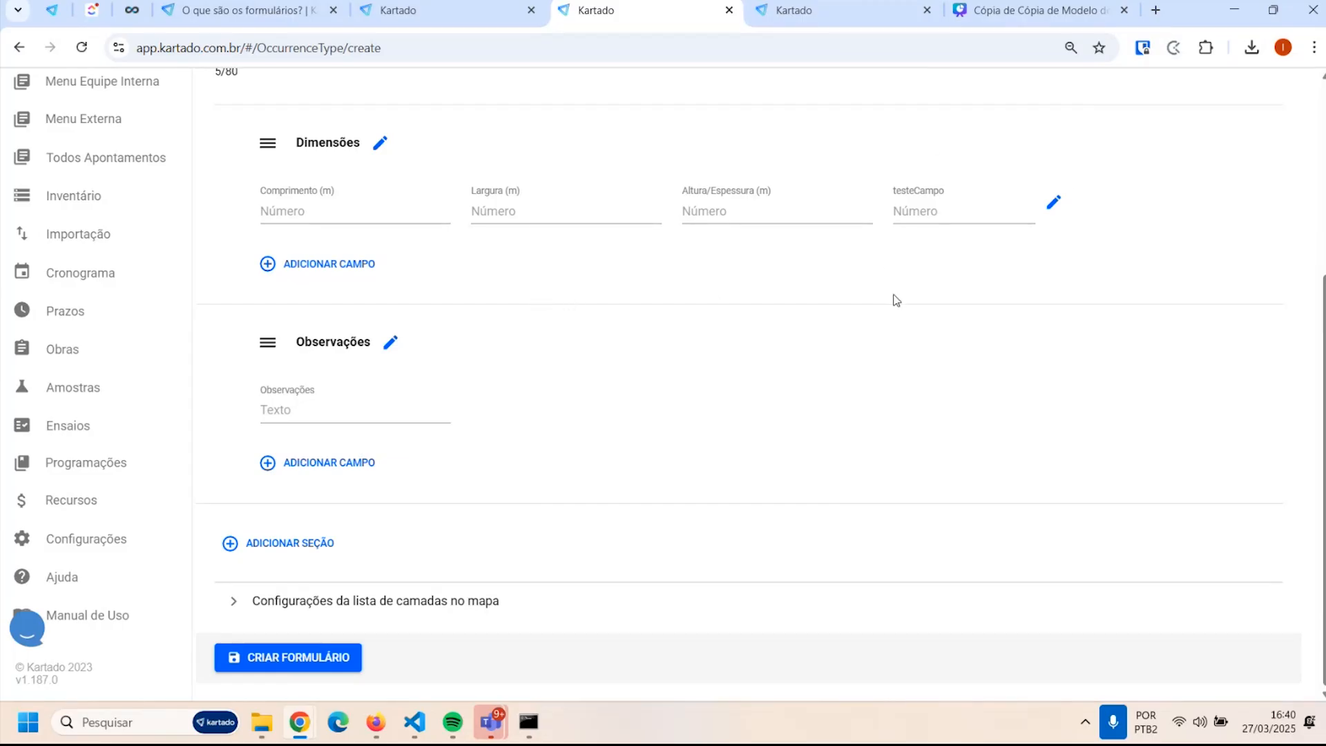
click(932, 220)
click(925, 283)
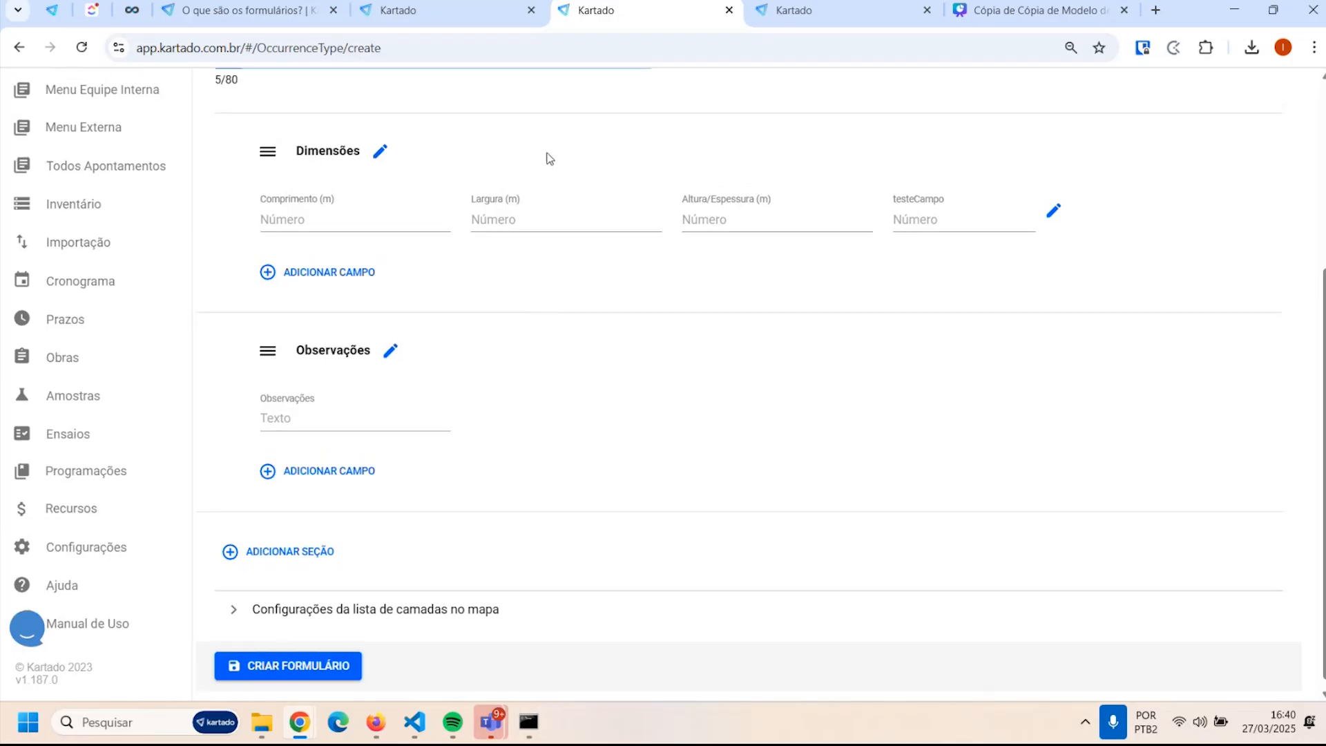
scroll(243, 288, up, 3)
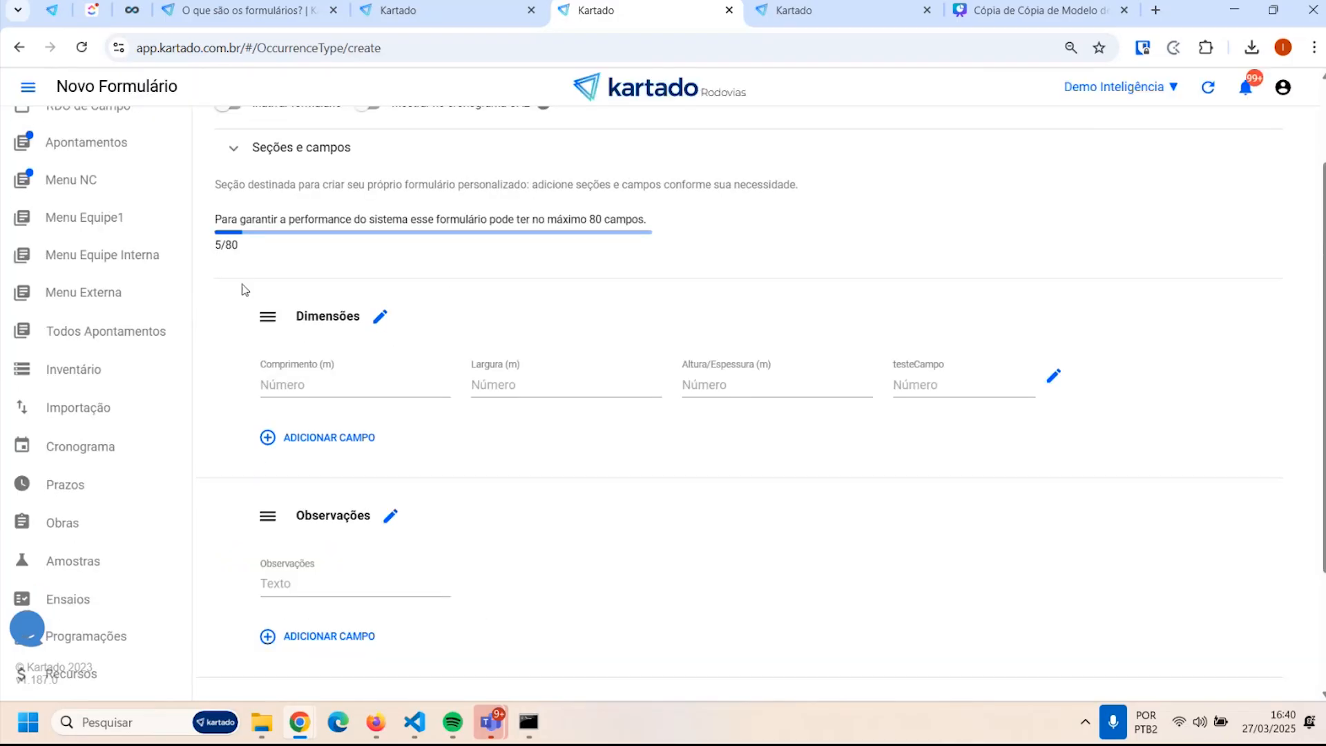
Start a creation template in Importação and choose the natureza Sinalização - Sinalização vertical
click(104, 407)
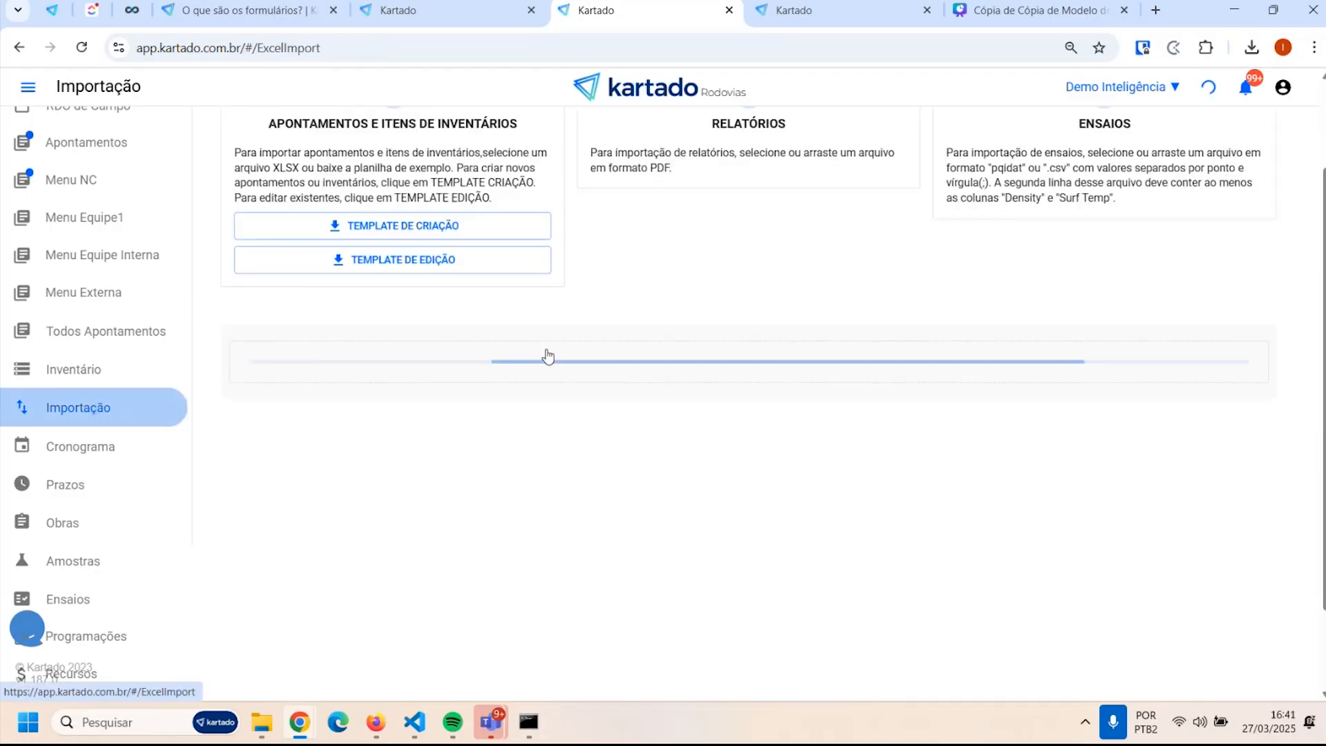
click(388, 226)
click(612, 384)
text(sinali)
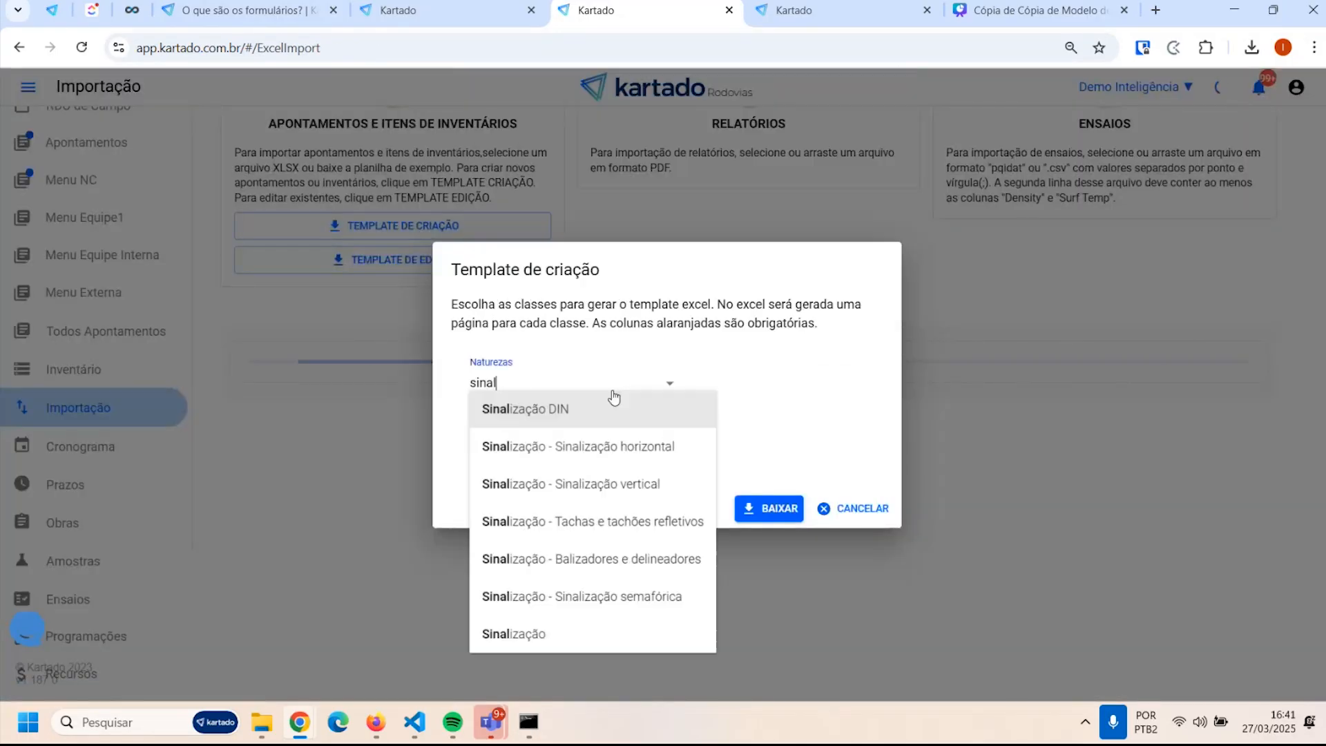
click(626, 484)
Choose the class Exemplo 1 and download the template, saving it in Downloads as Template (31).xlsx
click(535, 446)
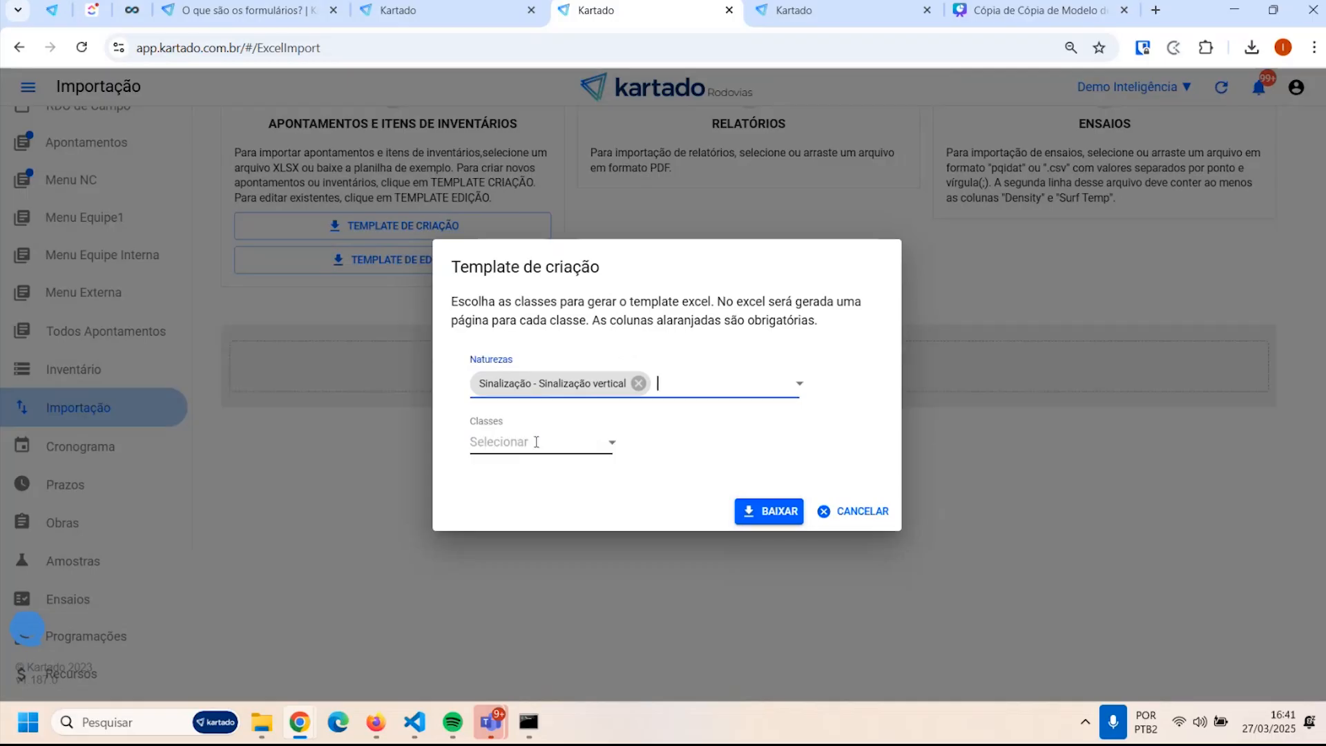
text(exe)
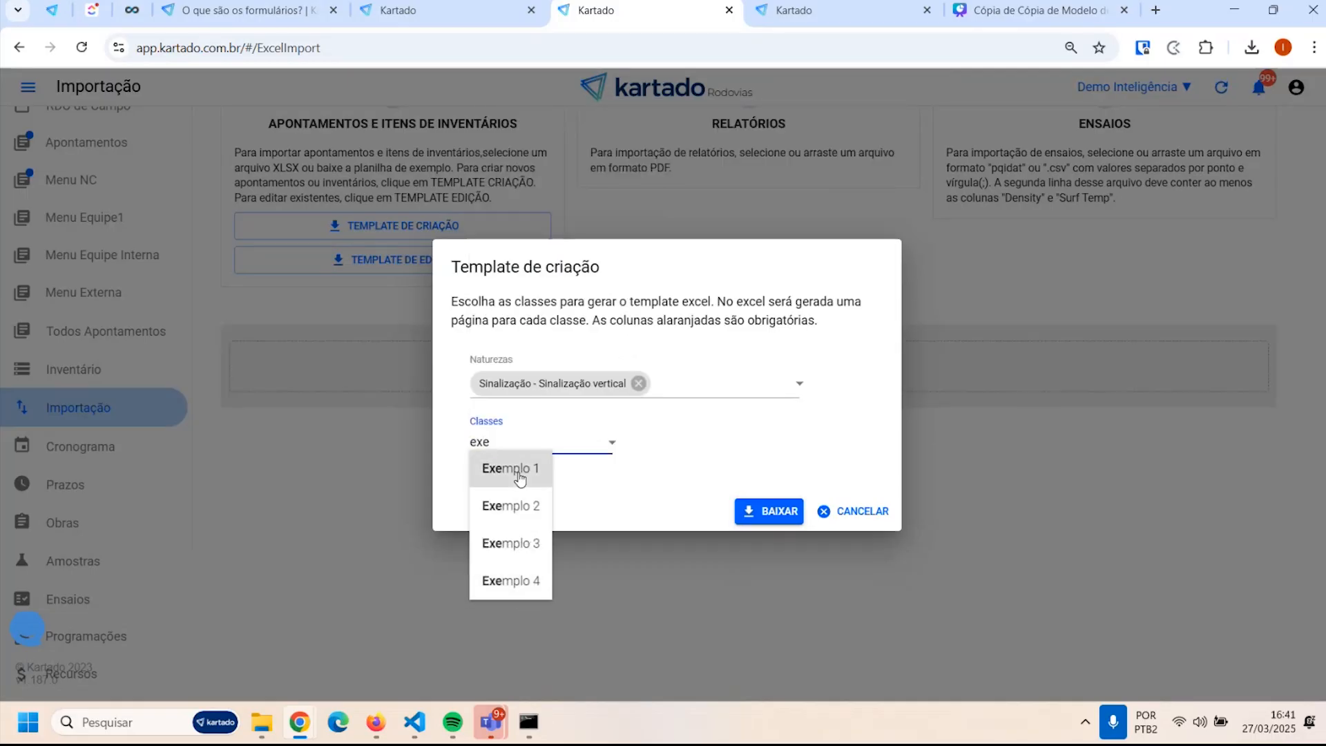
click(521, 478)
click(801, 524)
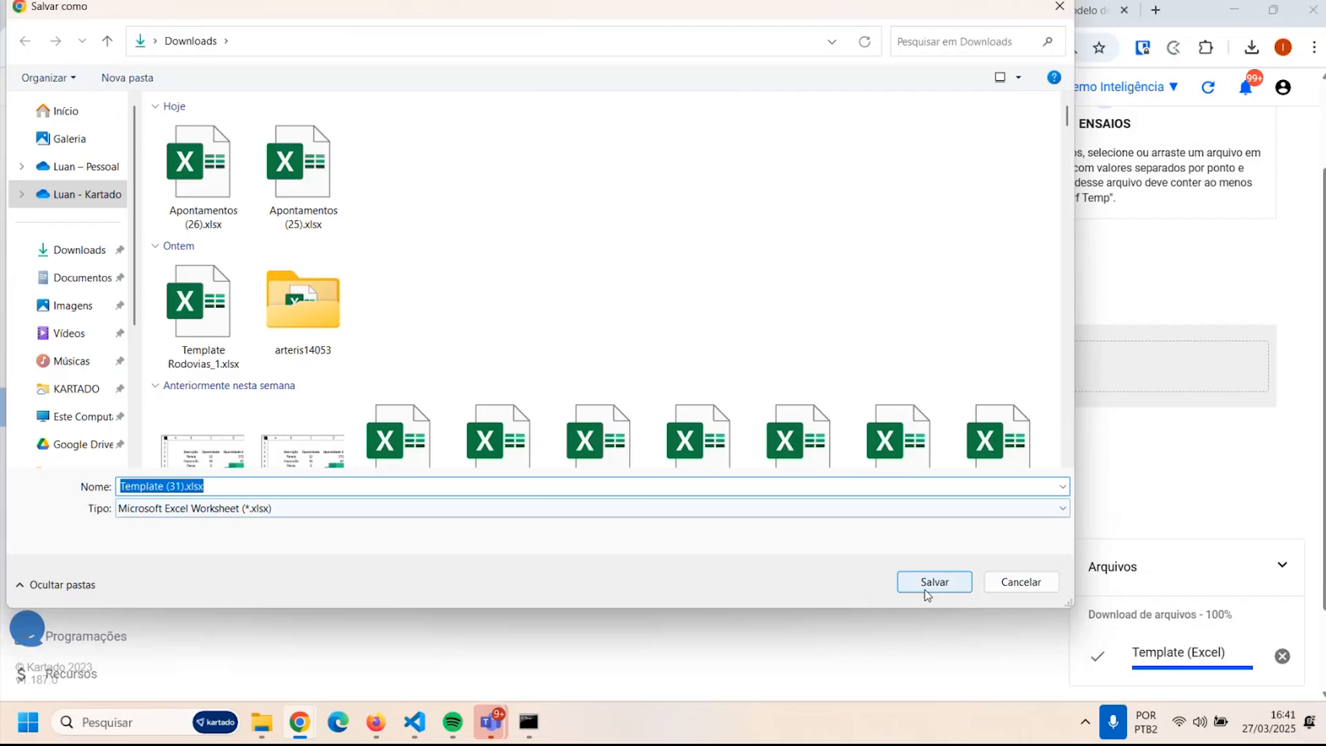
click(934, 581)
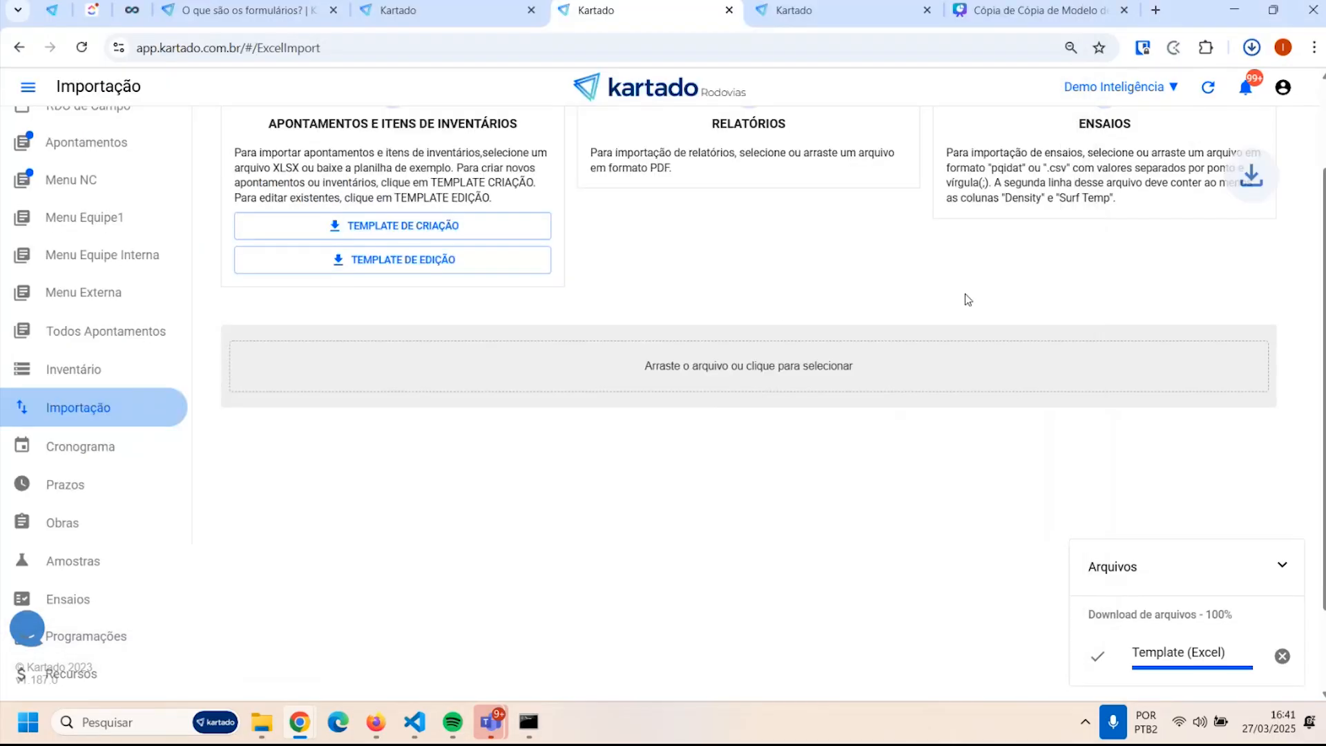
Open the downloaded template in Excel, enable editing, and examine the columns generated from the form fields
click(1127, 101)
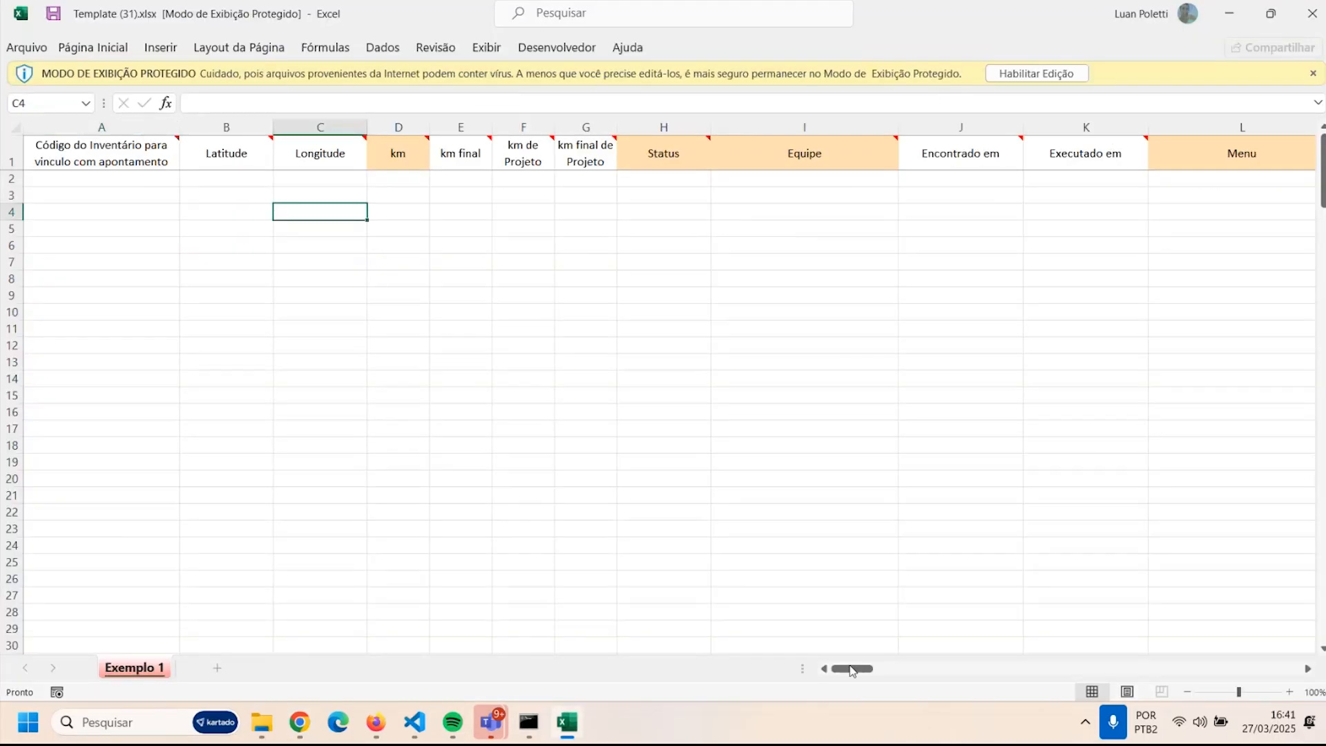
drag(852, 669, 942, 670)
drag(103, 148, 740, 142)
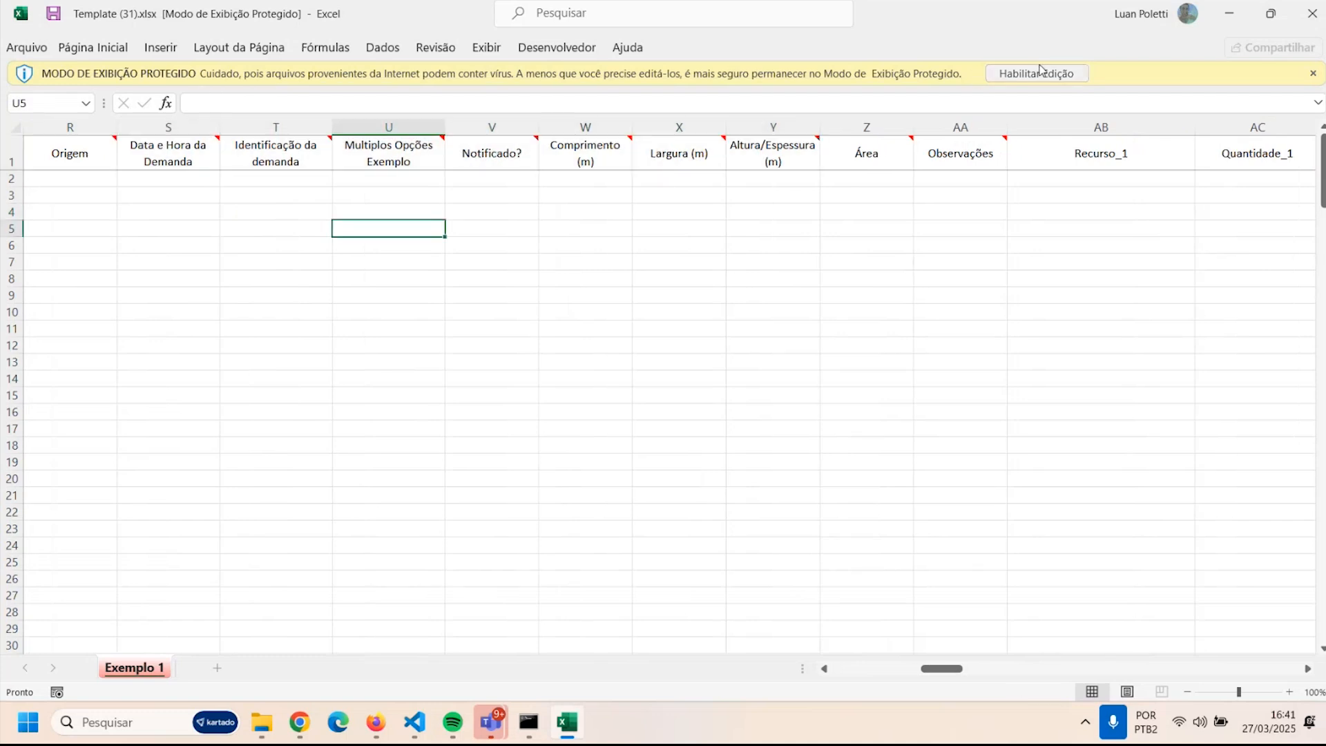
click(1039, 69)
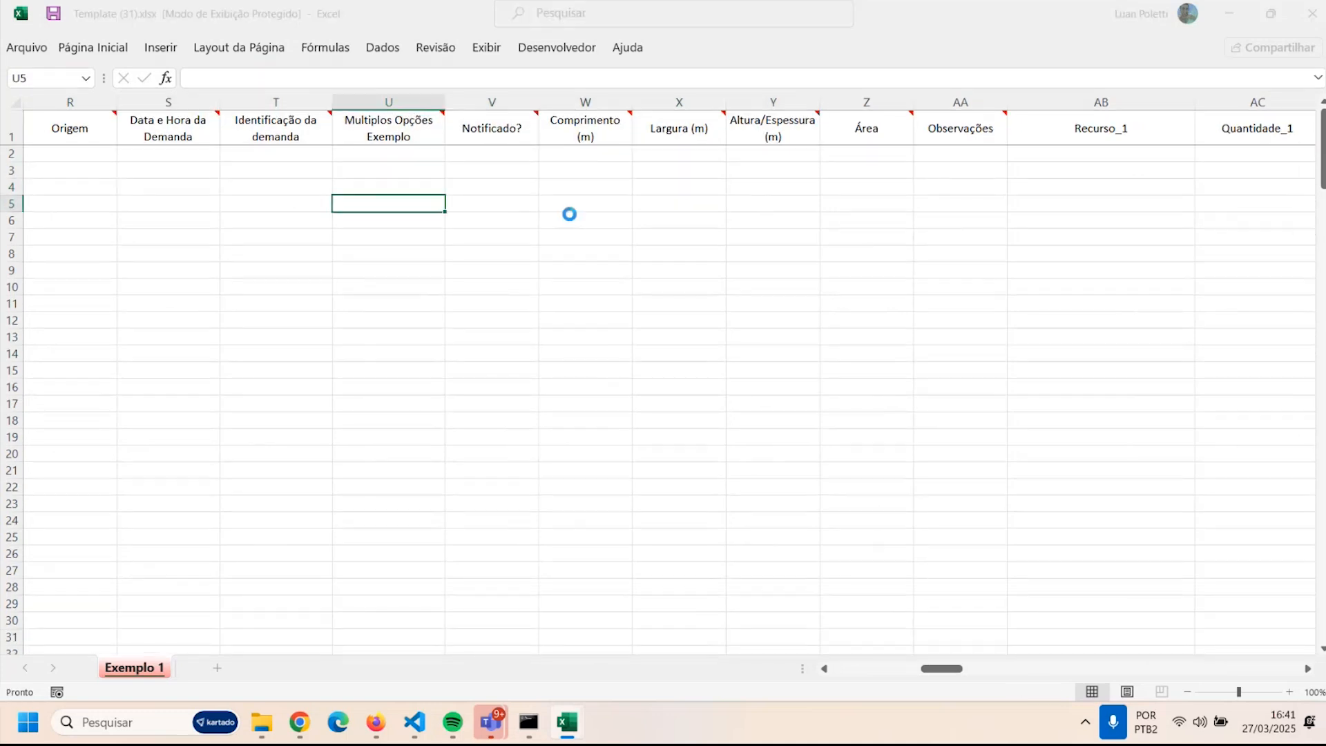
drag(874, 670, 956, 670)
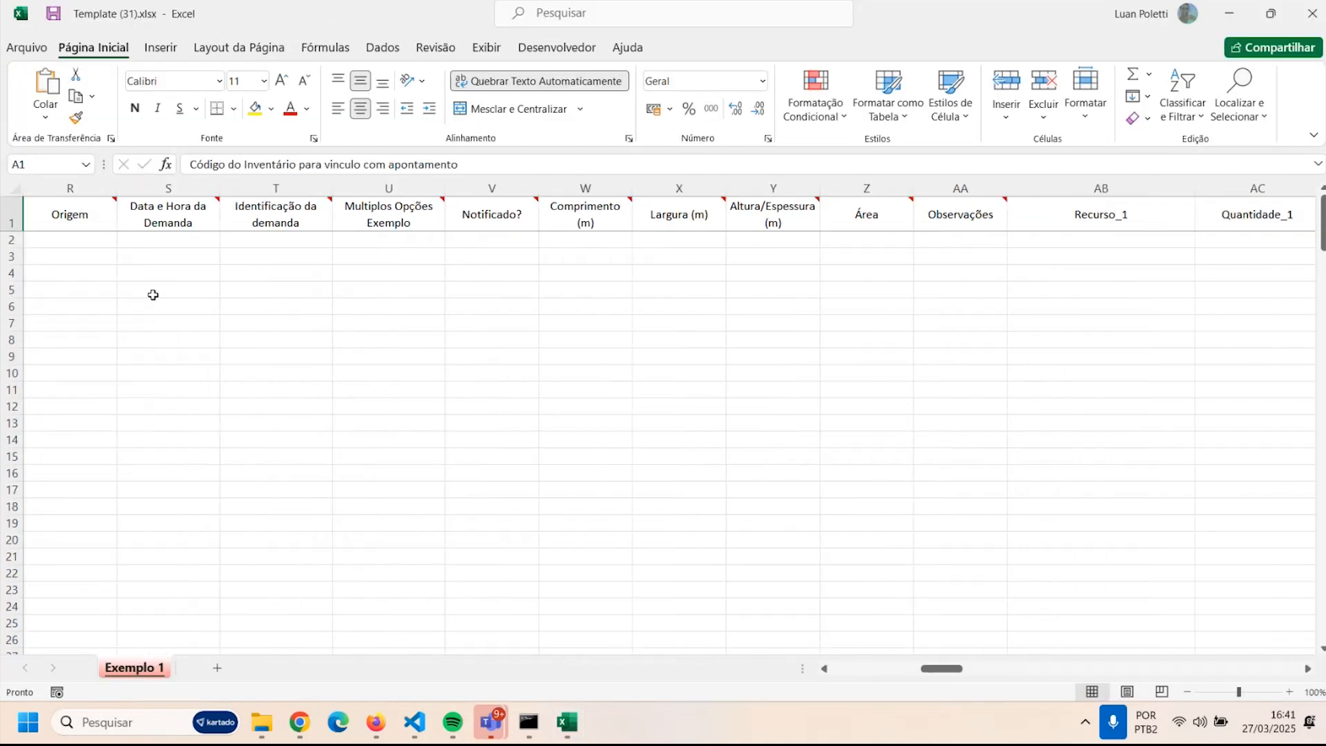
Check the row 2 entry cells of the Origem, Data e Hora da Demanda, Identificação da demanda and Multiplos Opções Exemplo columns
click(97, 237)
click(125, 239)
click(175, 235)
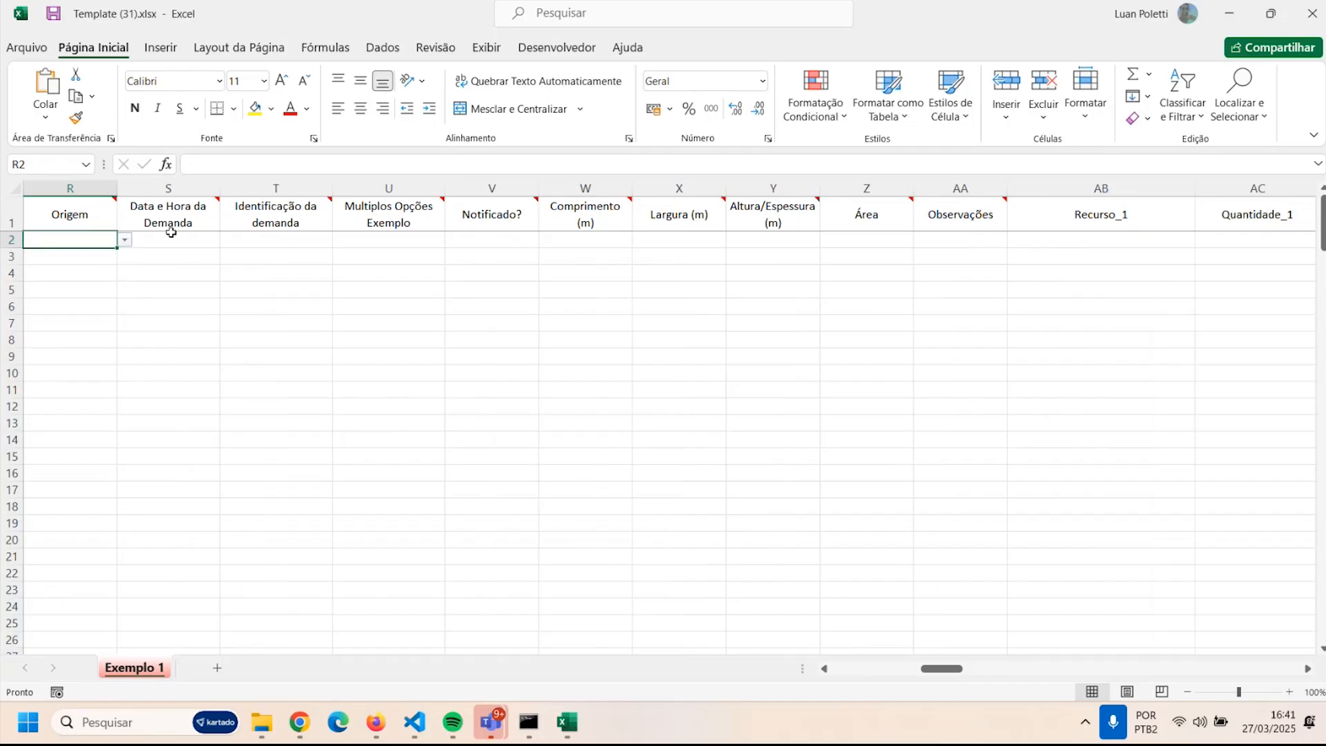
click(179, 236)
click(285, 239)
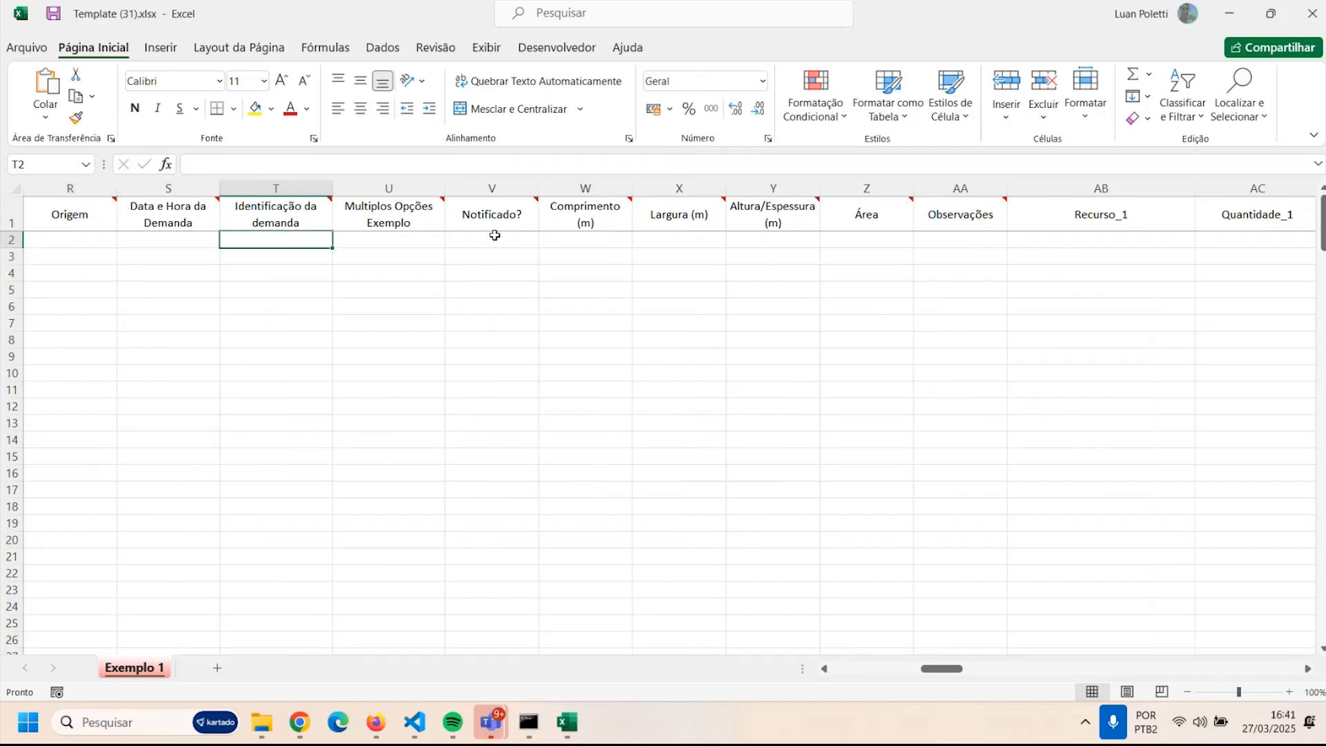
click(373, 240)
Set the Notificado? cell in row 2 to SIM from its list of allowed values
click(535, 241)
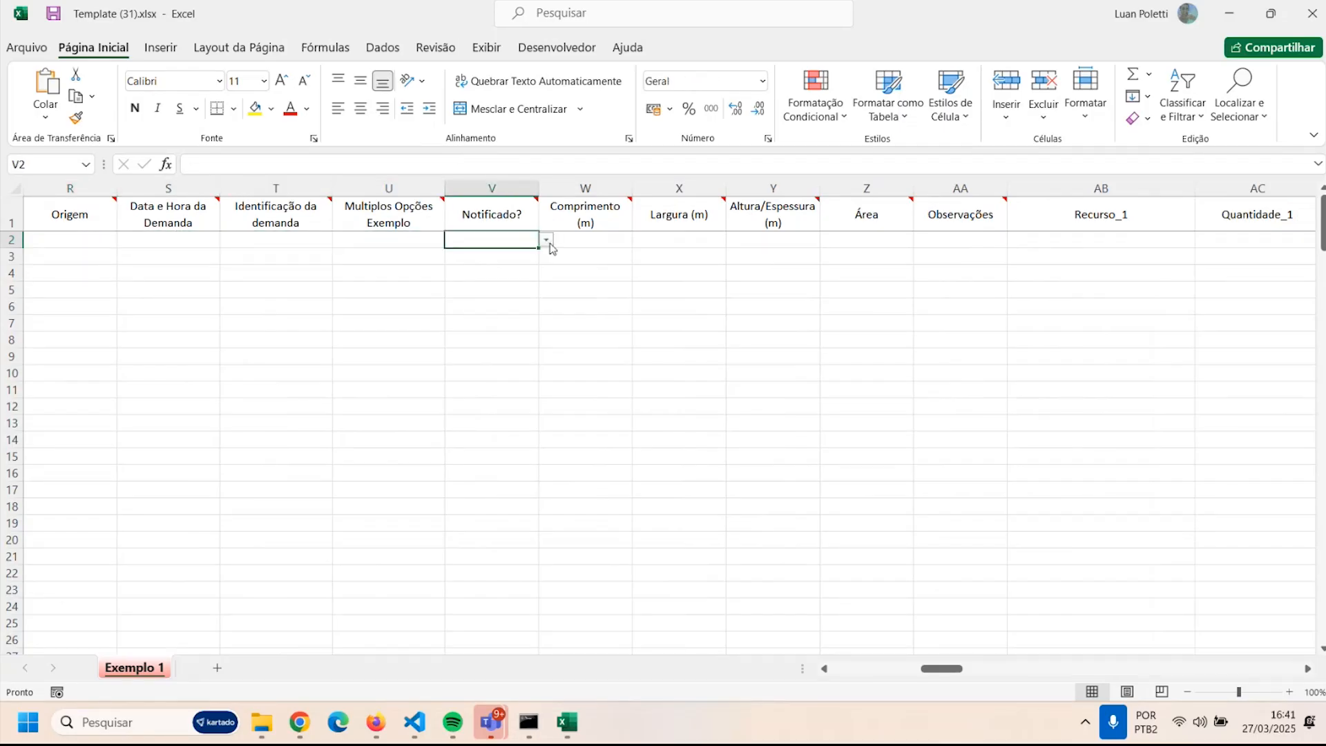
click(547, 239)
click(529, 254)
Review the template's columns from Executado em to Identificação da demanda, and close the workbook without saving
click(891, 669)
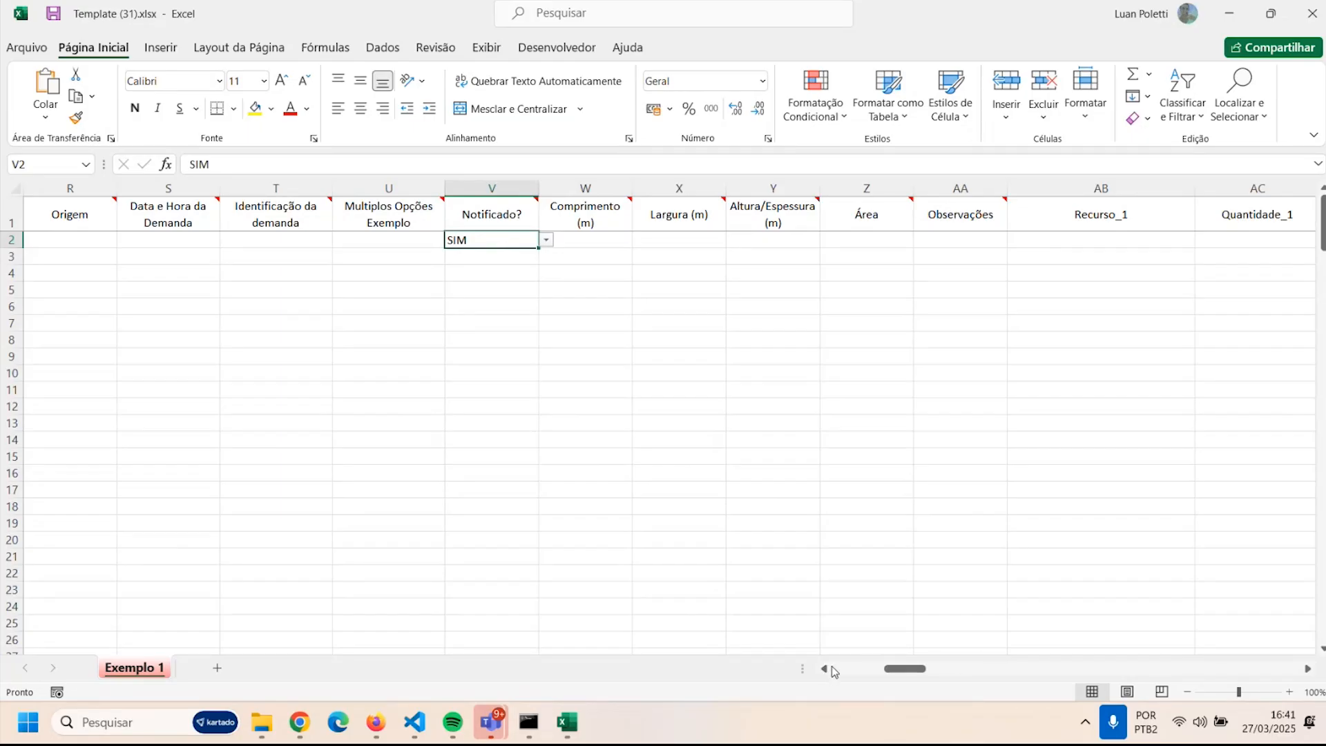
drag(891, 670, 902, 670)
click(994, 422)
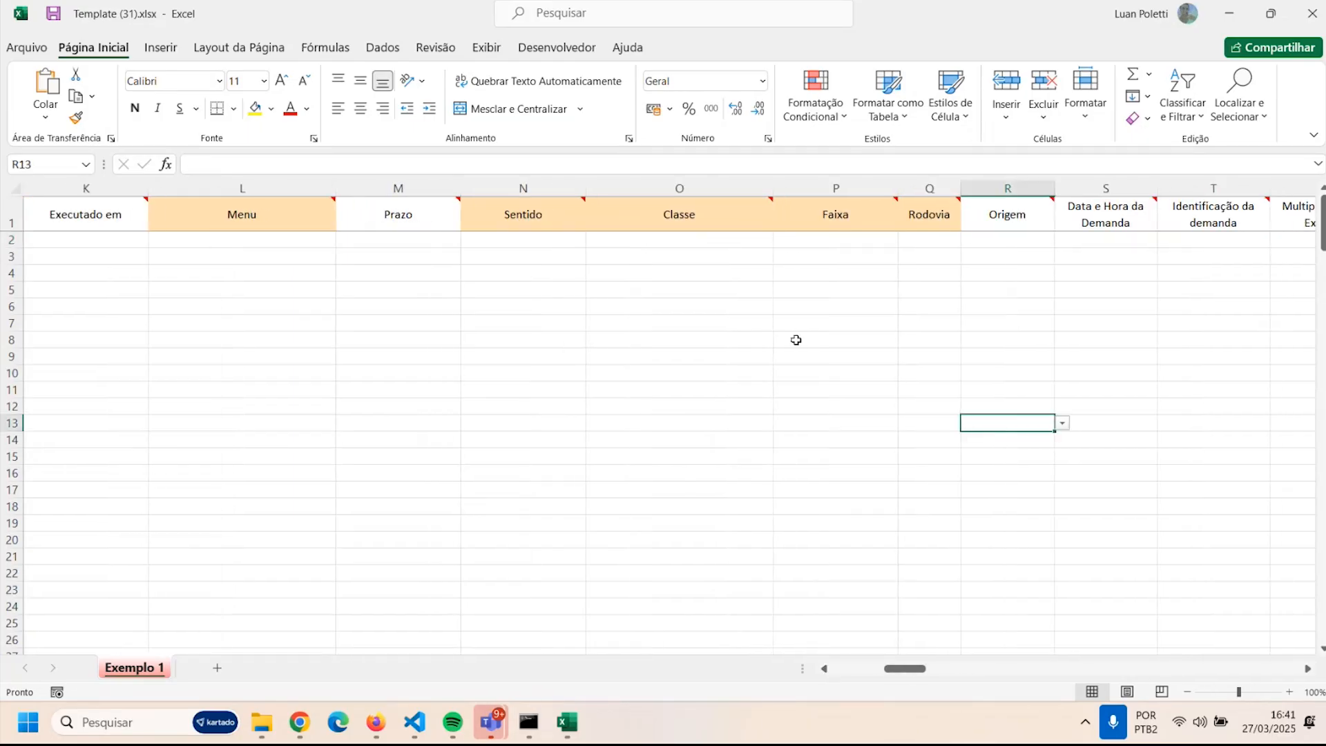
click(1001, 308)
click(1187, 341)
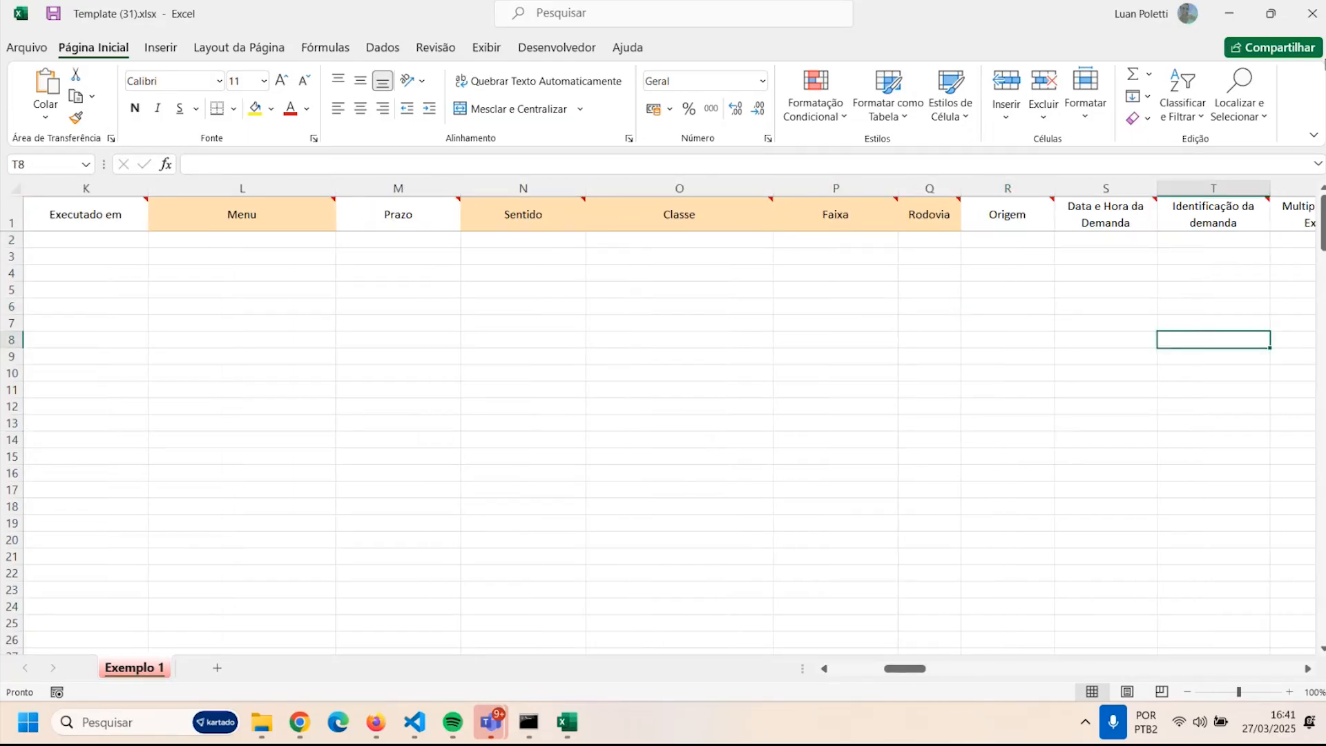
click(1312, 15)
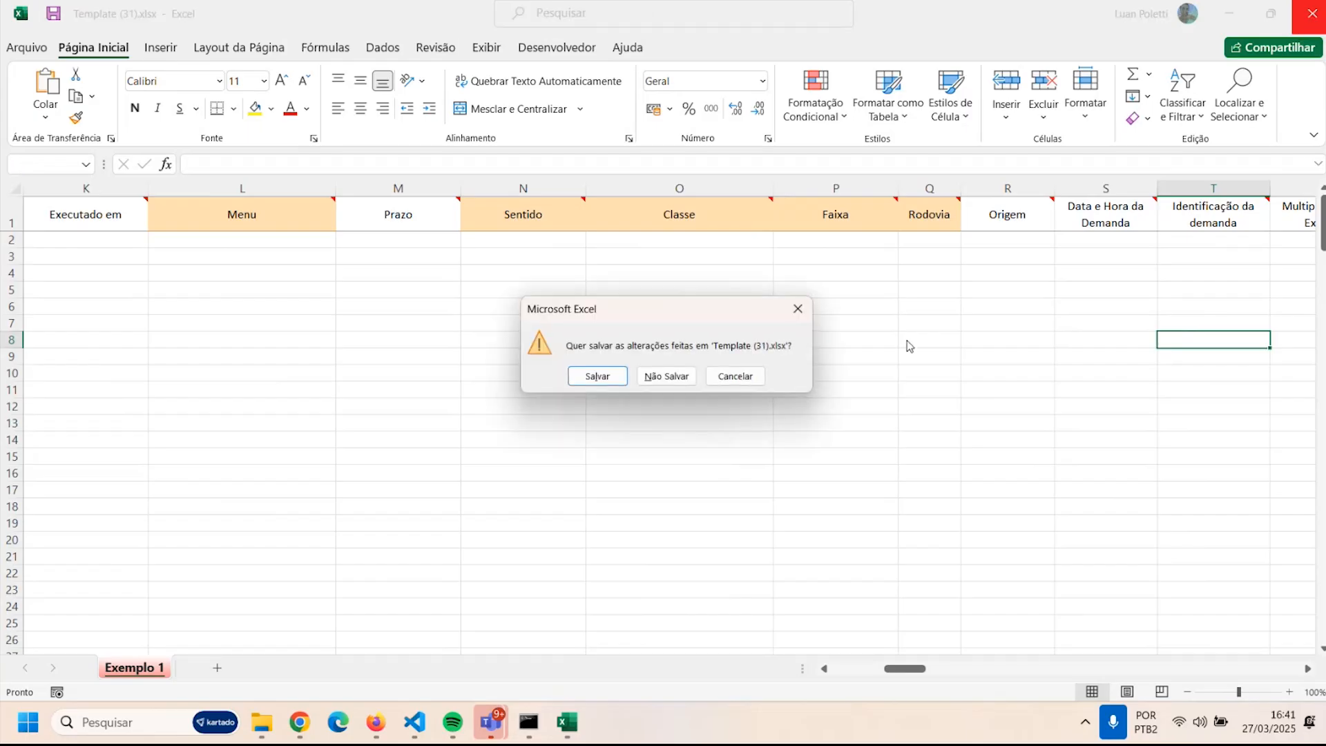
click(671, 376)
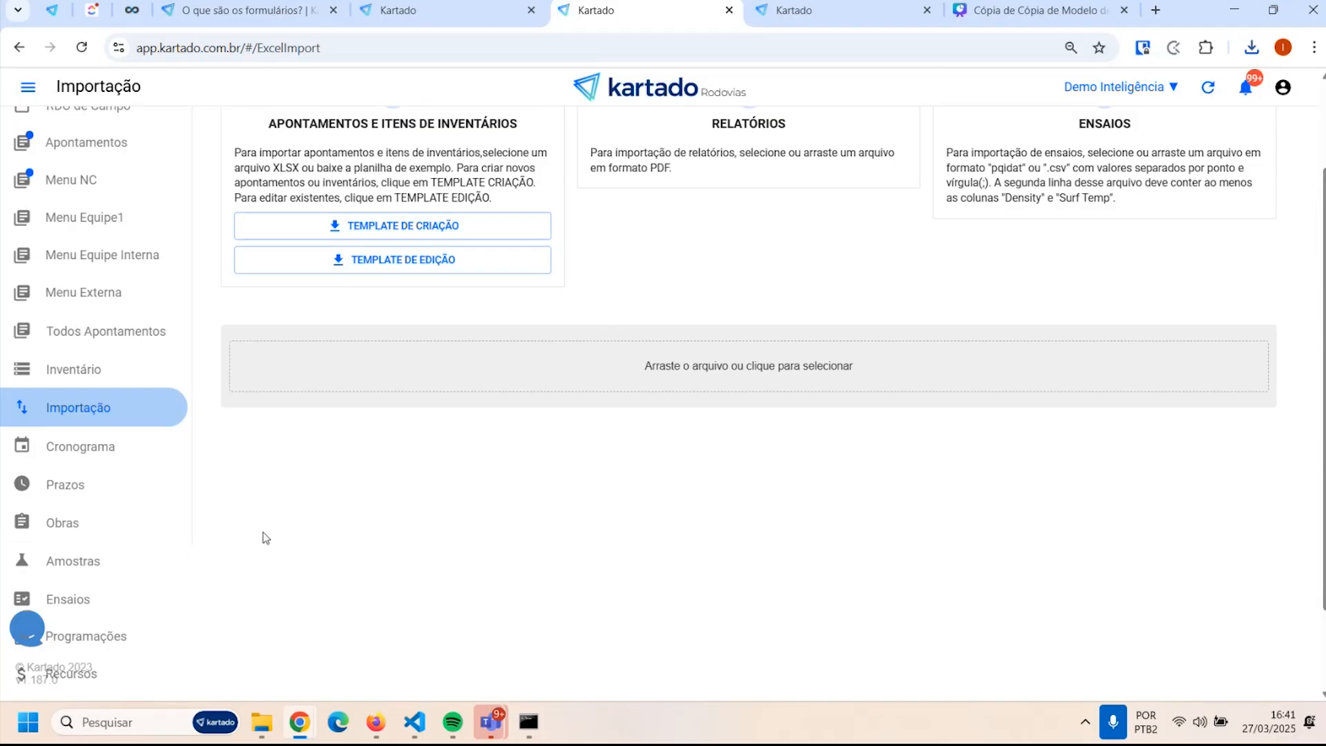
Return to the Formulários list through the Configurações page
scroll(118, 594, down, 2)
click(112, 613)
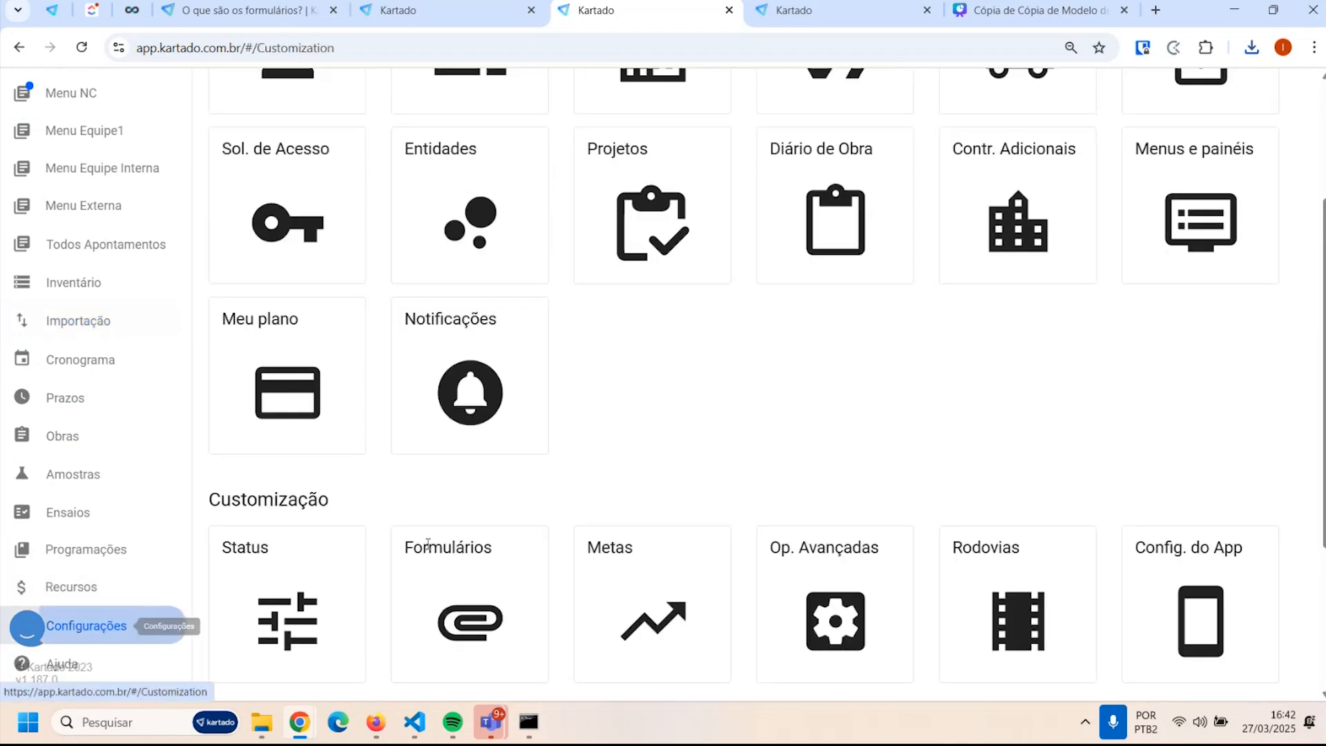
scroll(589, 384, down, 2)
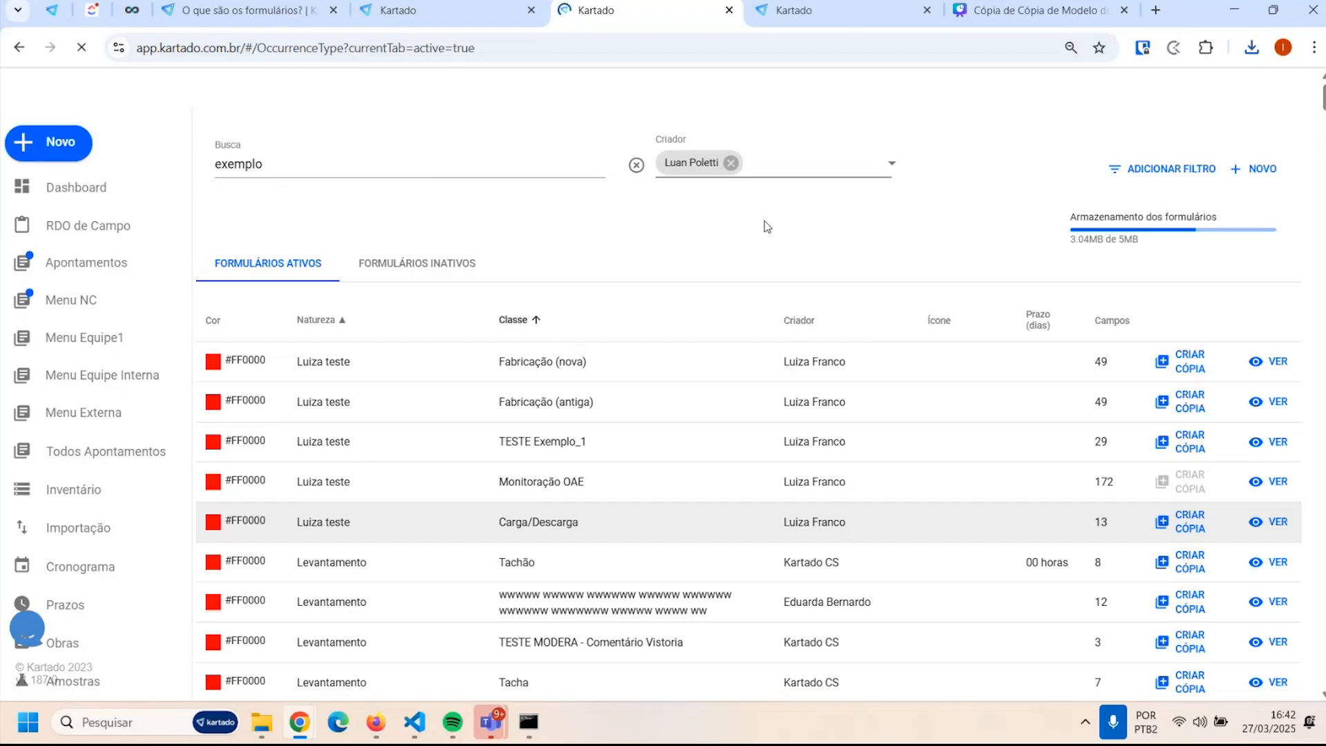
Start a new form with nature Sinalização - Sinalização vertical, class Exemplo 5 and a deadline of 10 days and 00 hours
click(1253, 166)
click(290, 176)
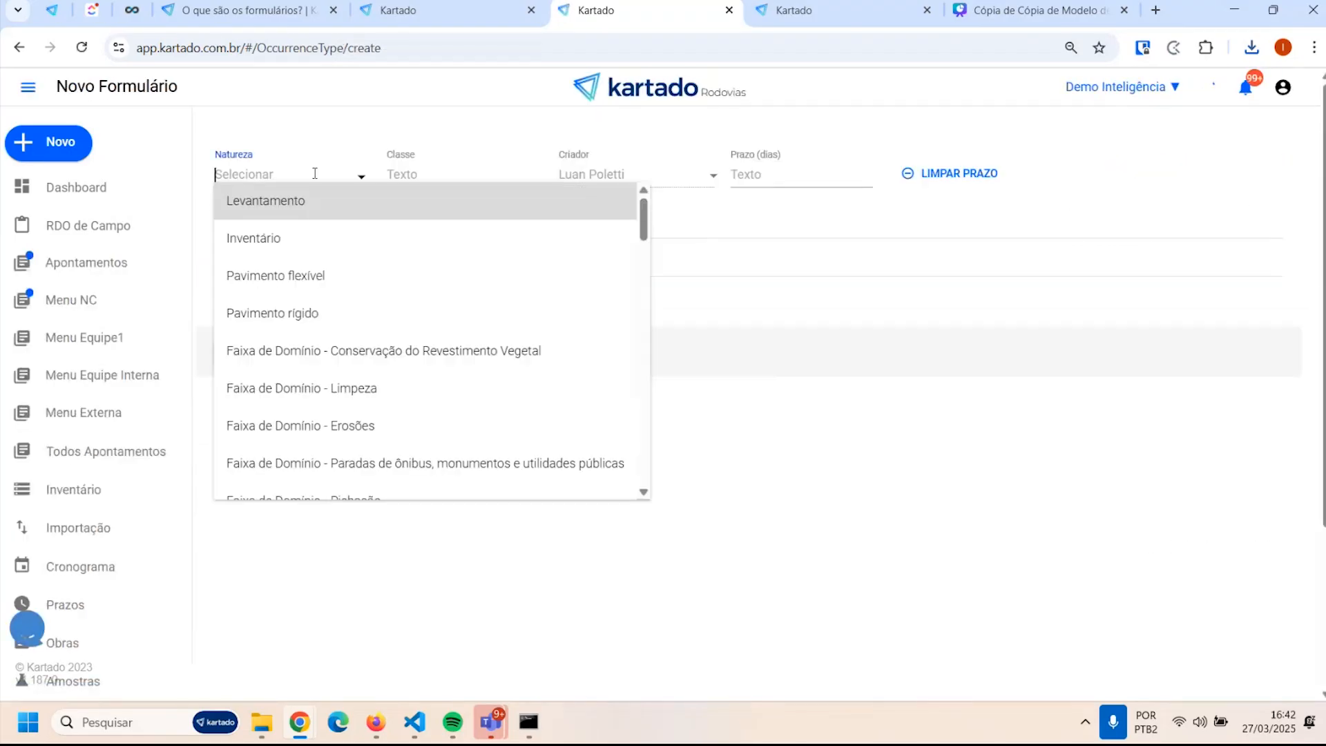
text(sinaliza)
click(373, 276)
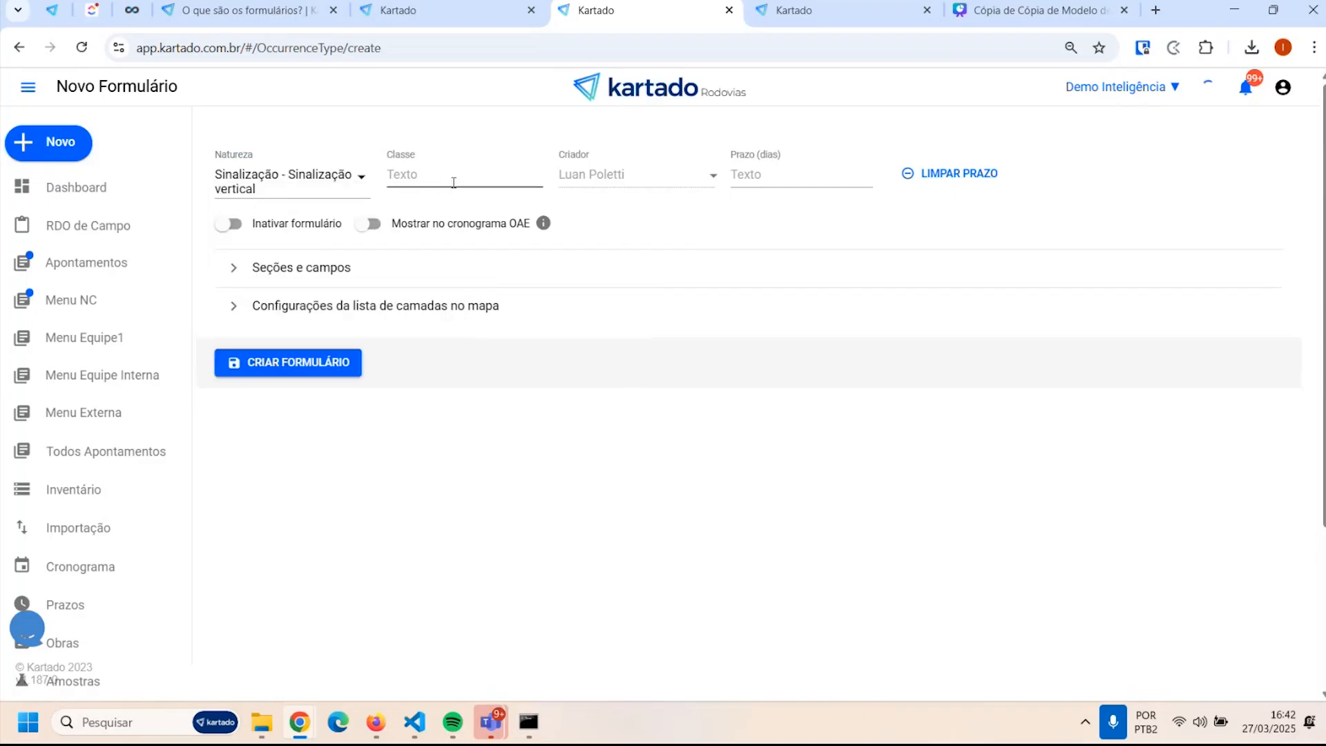
click(459, 178)
text(Exemp)
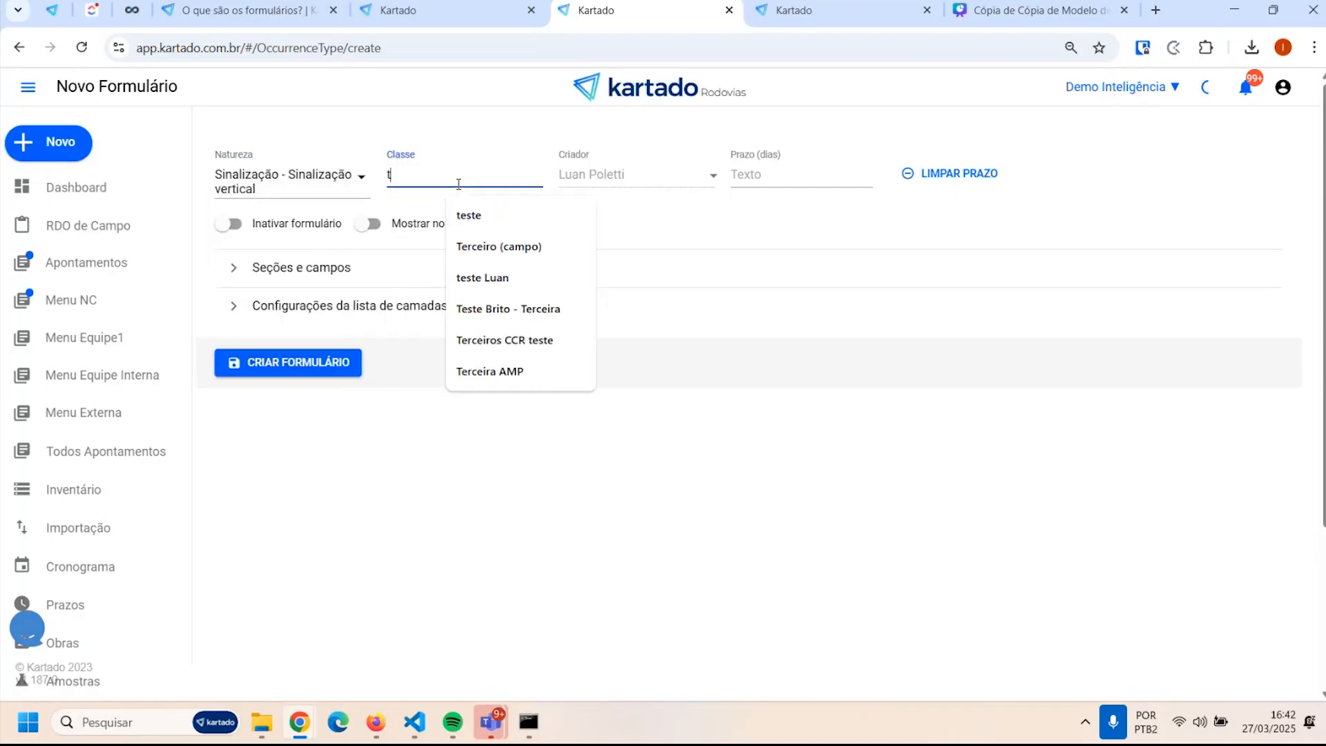
text(lo )
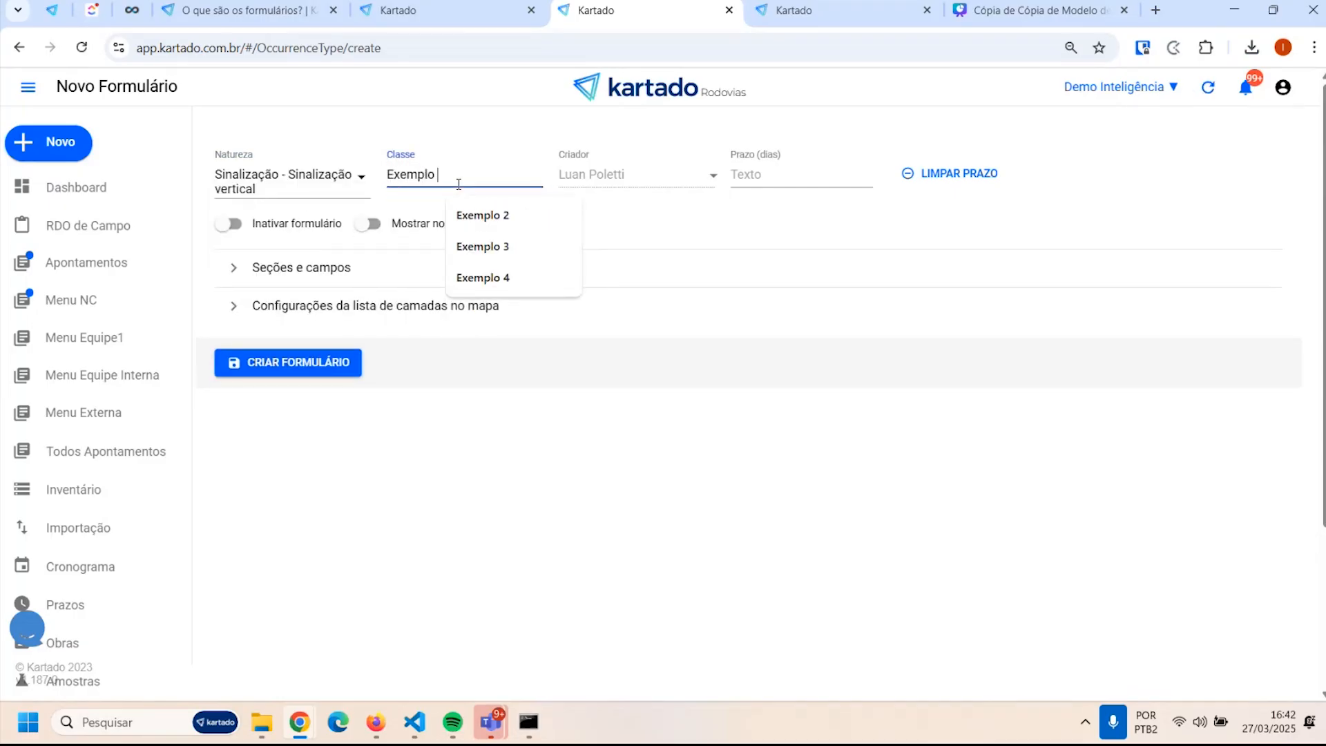
text(5)
key(Tab)
text(1000)
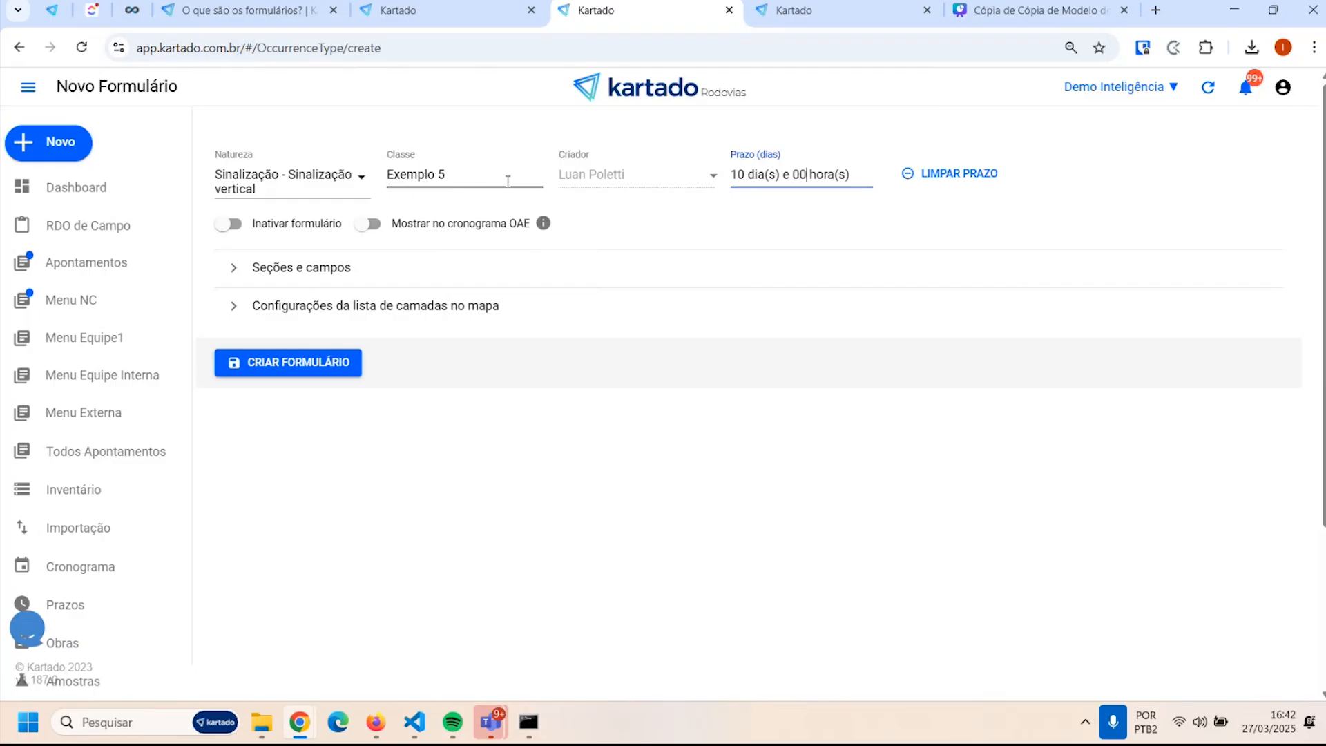
key(Tab)
Expand the form's sections and fields, and delete the default Dimensões section together with its fields
click(397, 276)
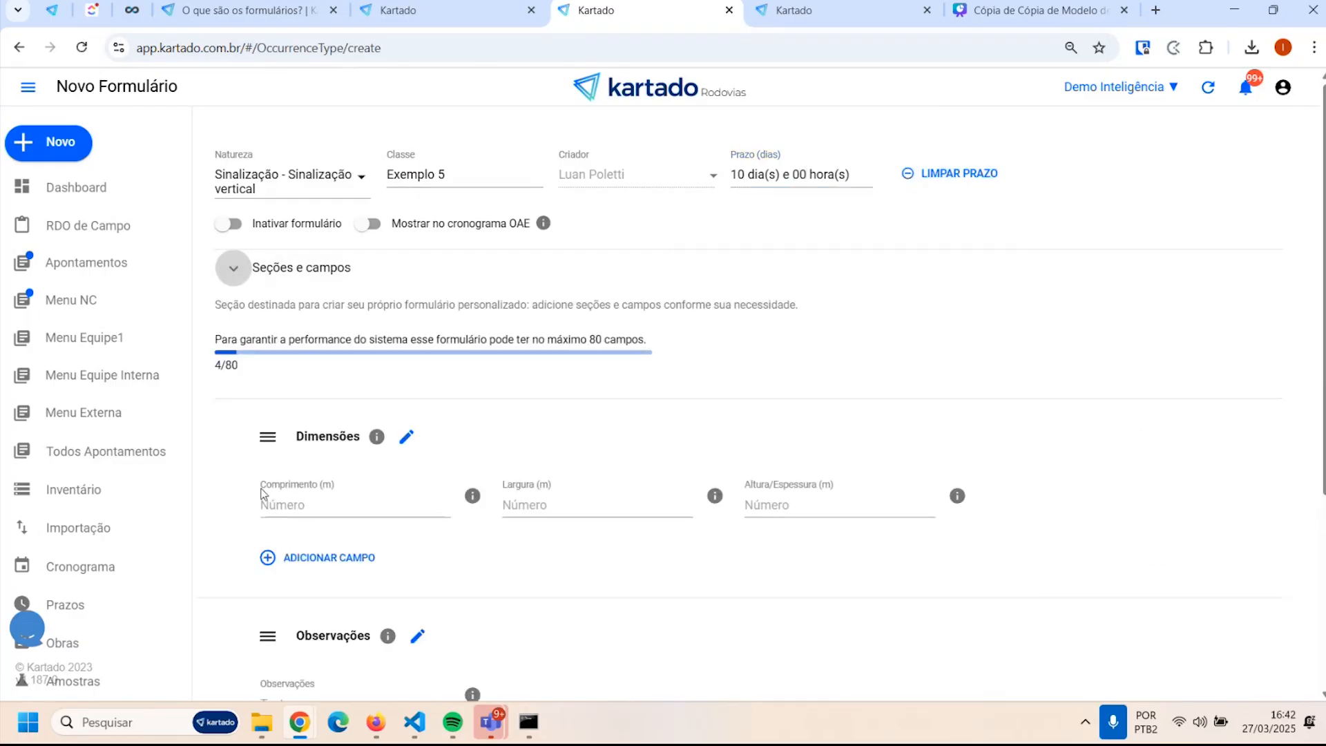
drag(266, 491, 319, 490)
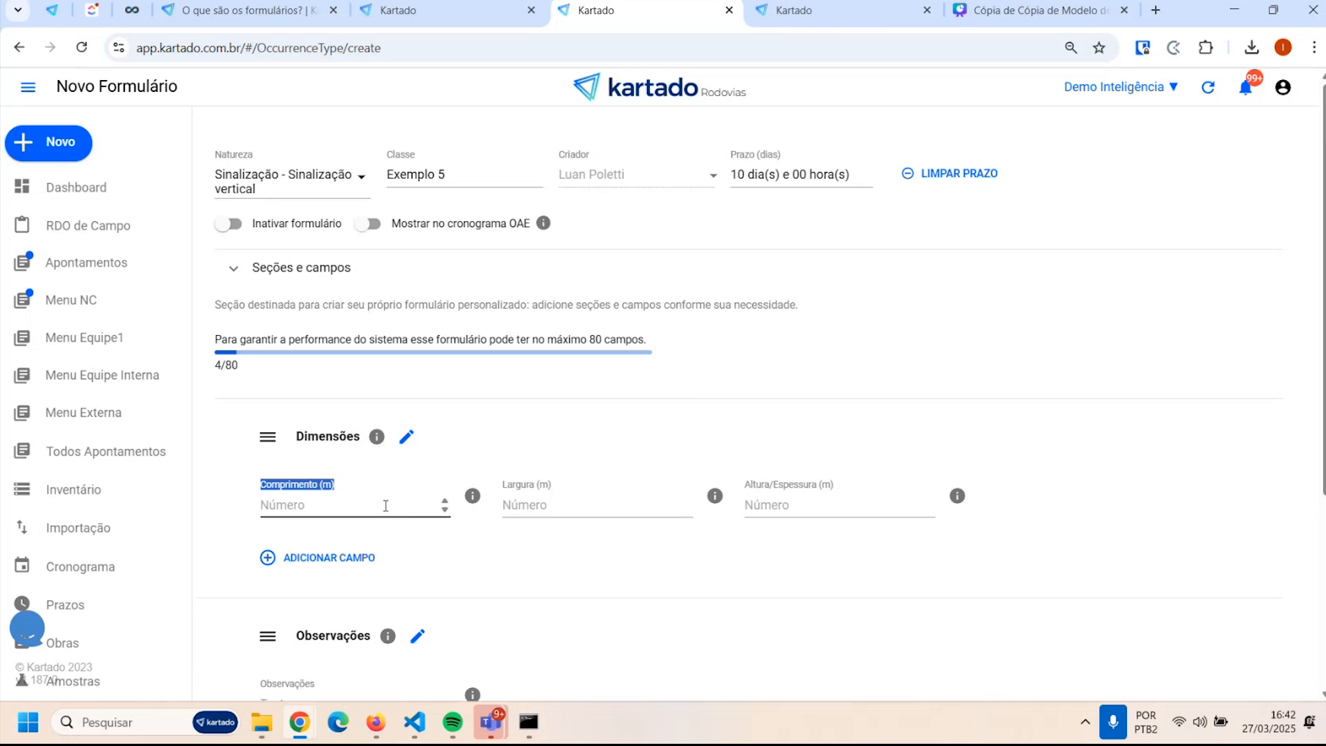
click(471, 547)
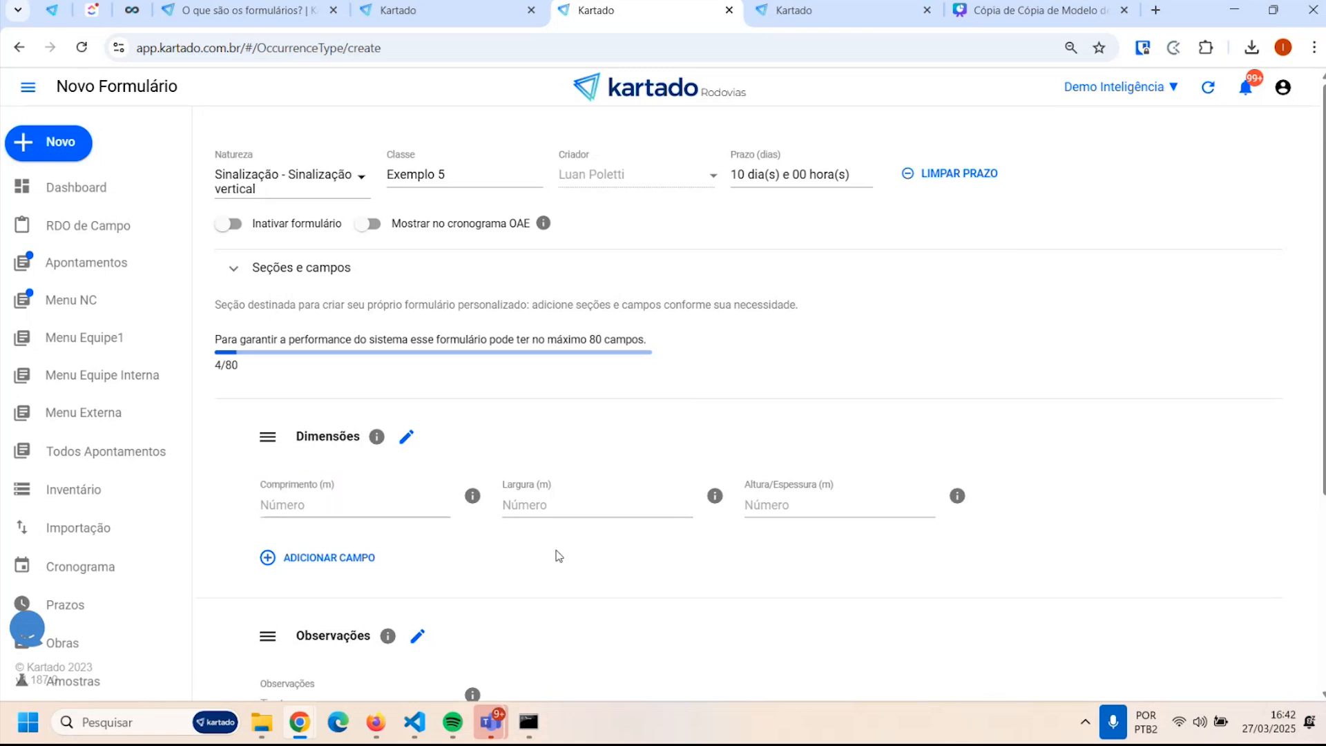
click(407, 438)
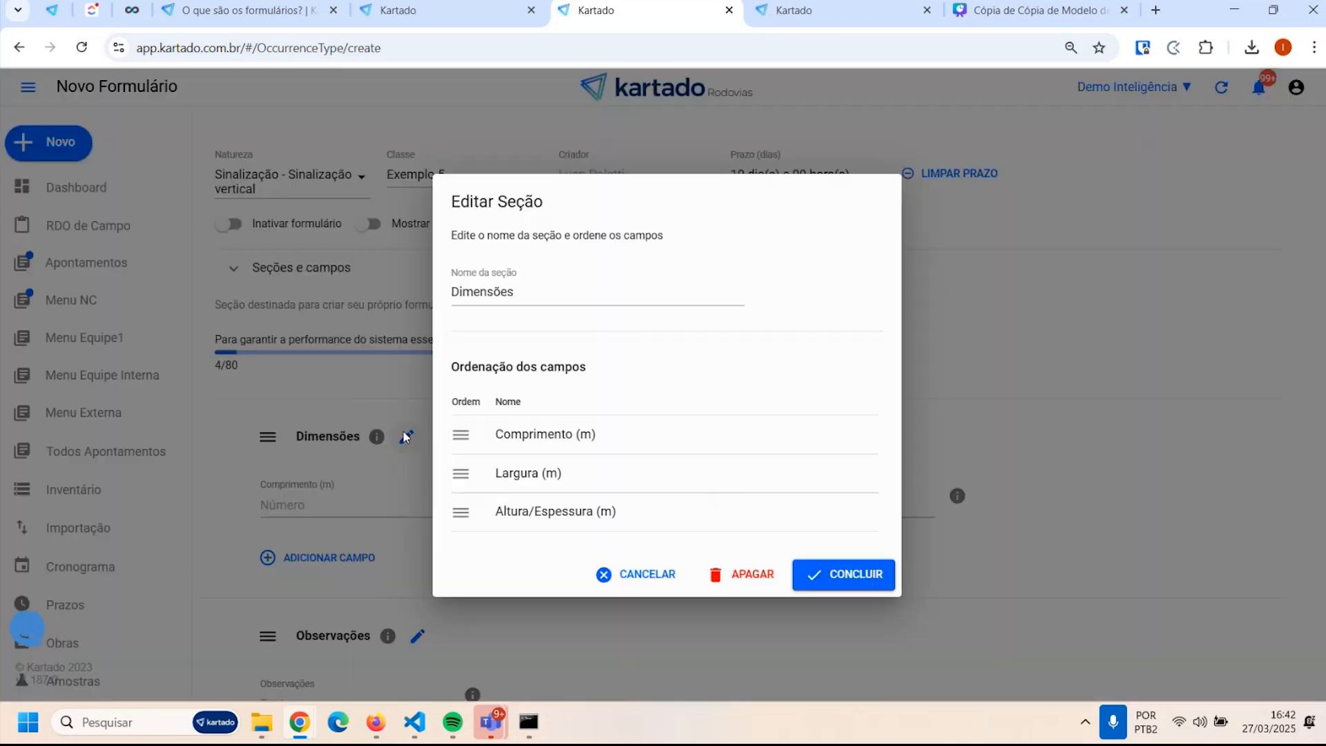
click(746, 579)
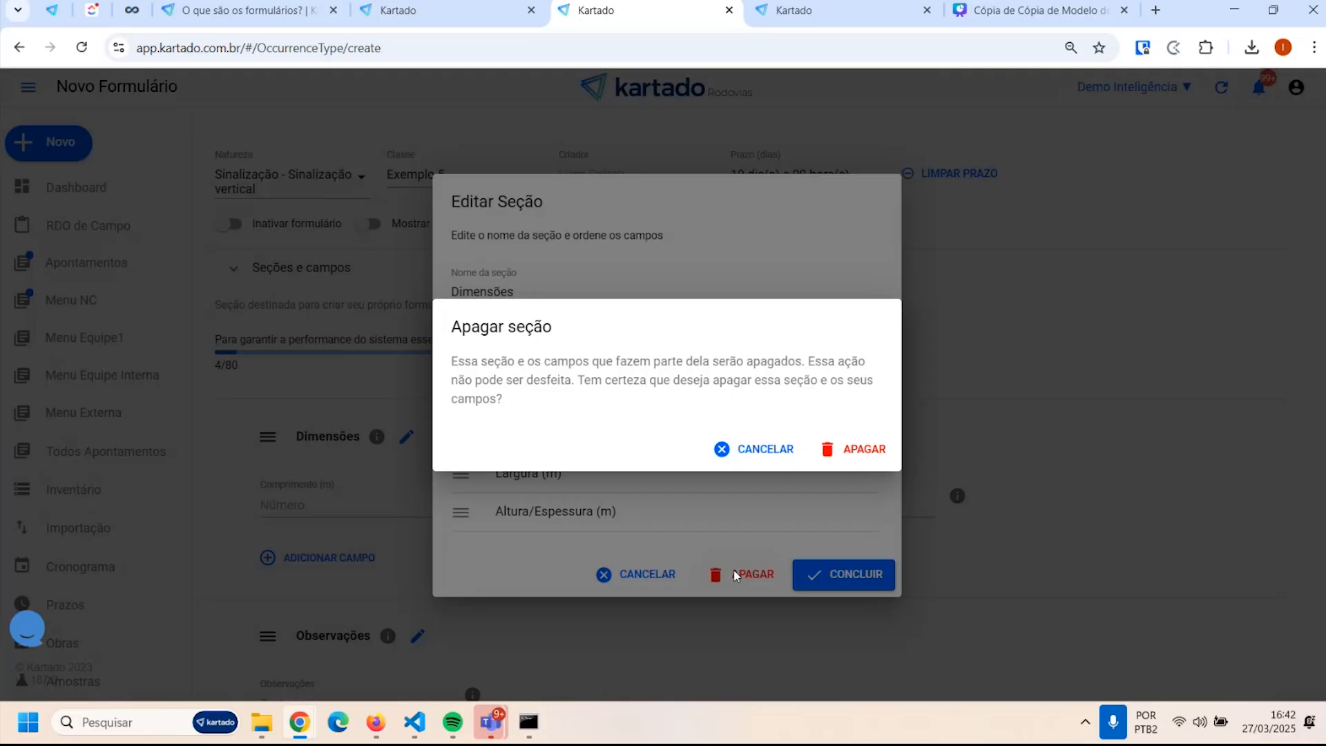
click(854, 450)
Add a section named Dimensão and move it above the Observações section
scroll(560, 502, down, 3)
click(254, 464)
click(501, 419)
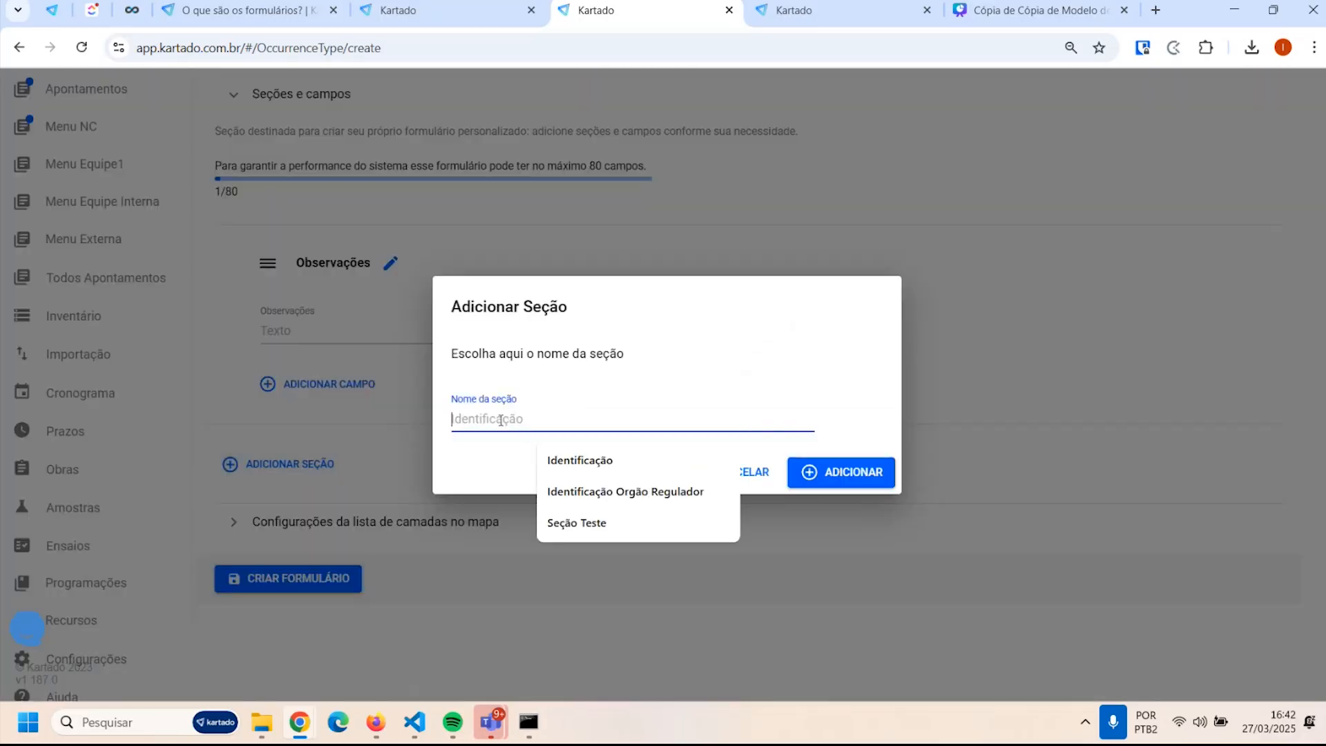
text(Dimensã)
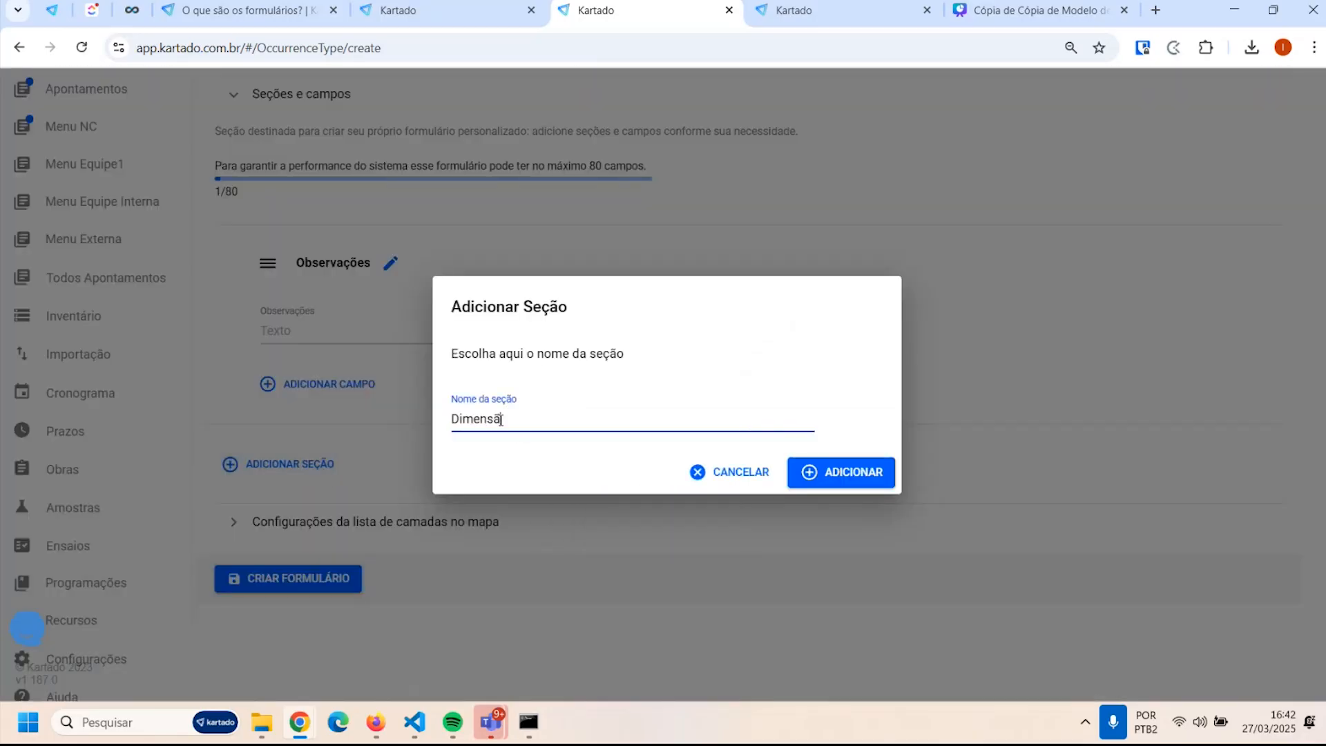
text(o)
click(804, 473)
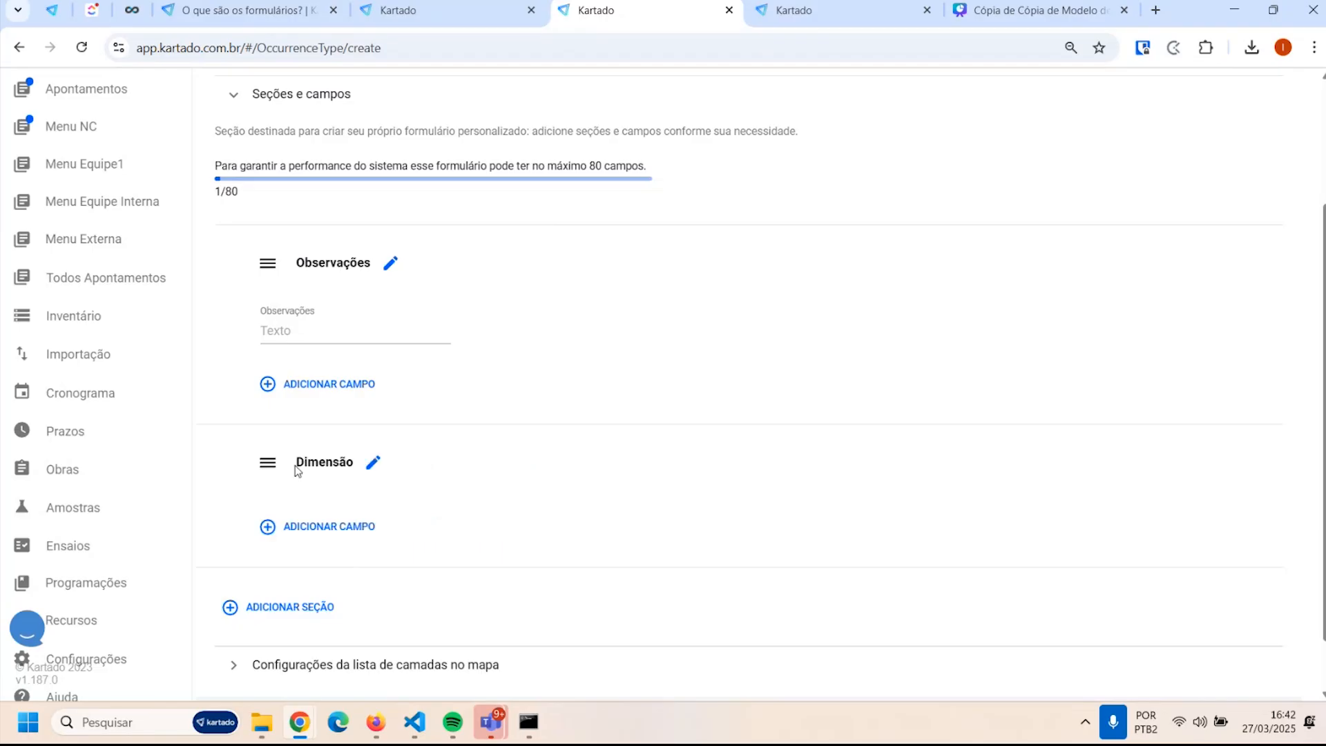
drag(297, 468, 291, 264)
Add a Número com Vírgula field named Comprimento to the Dimensão section
click(346, 329)
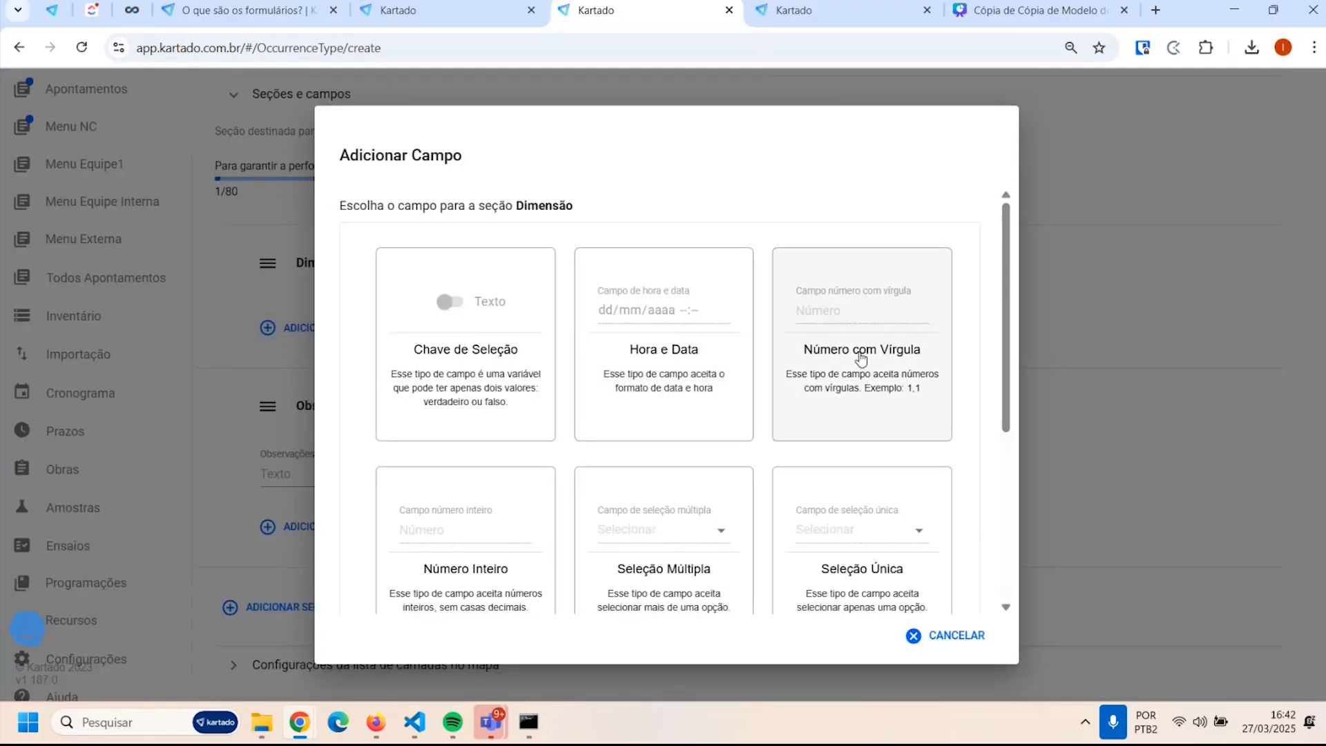
click(867, 351)
click(889, 256)
text(Comprimento)
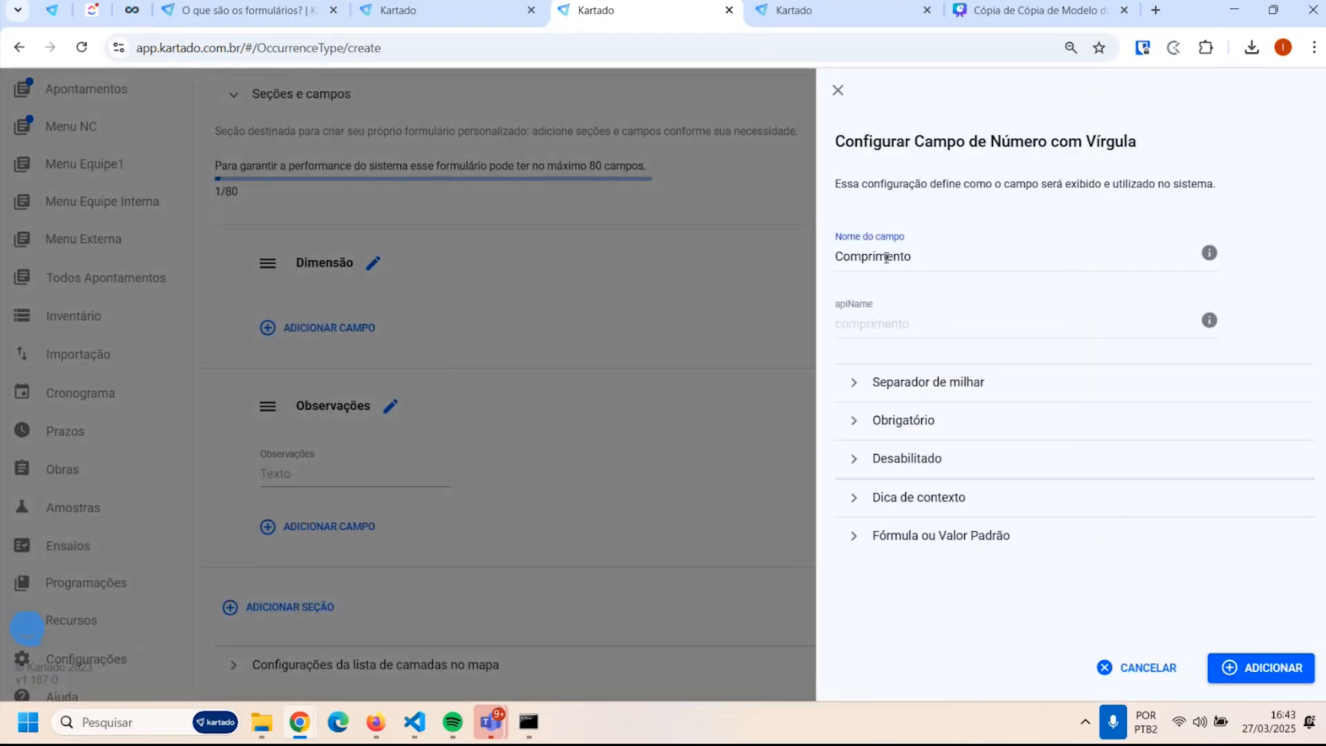
click(1261, 667)
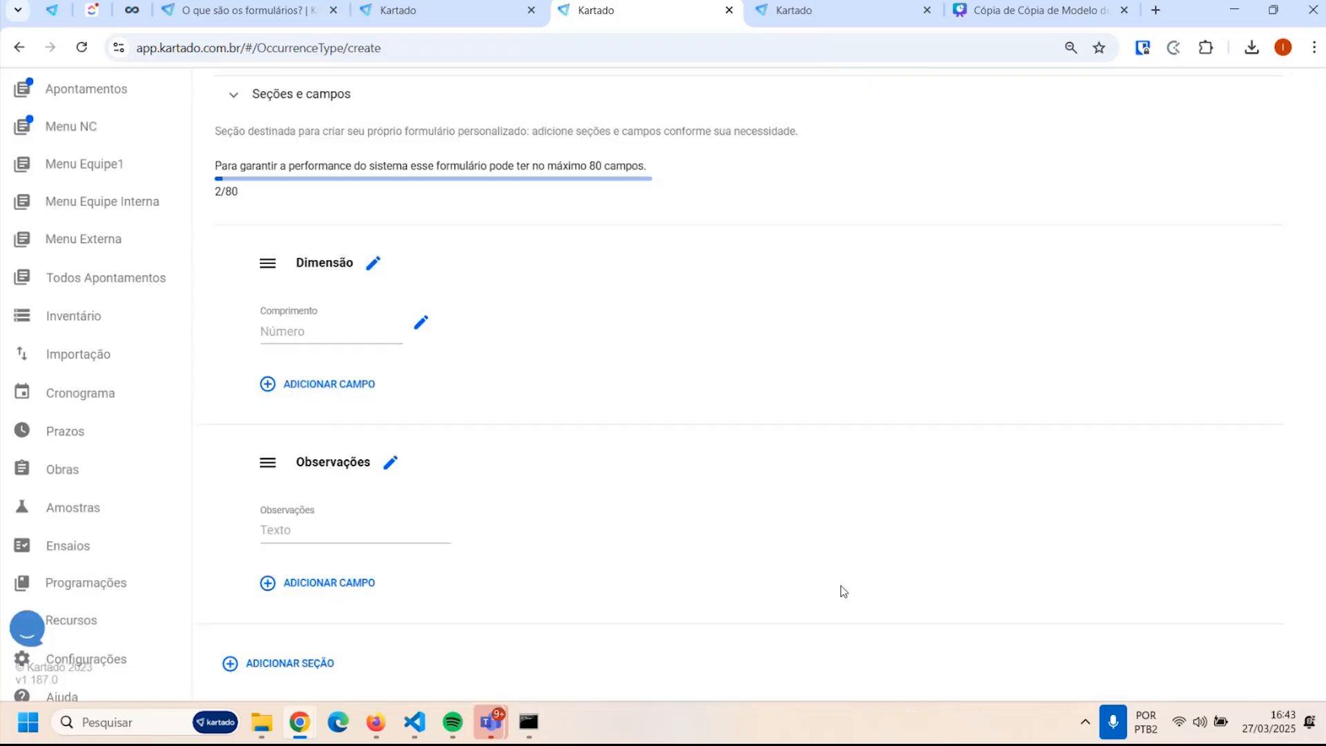
Examine the Comprimento field's name and apiName in its settings, and close them without changes
click(319, 330)
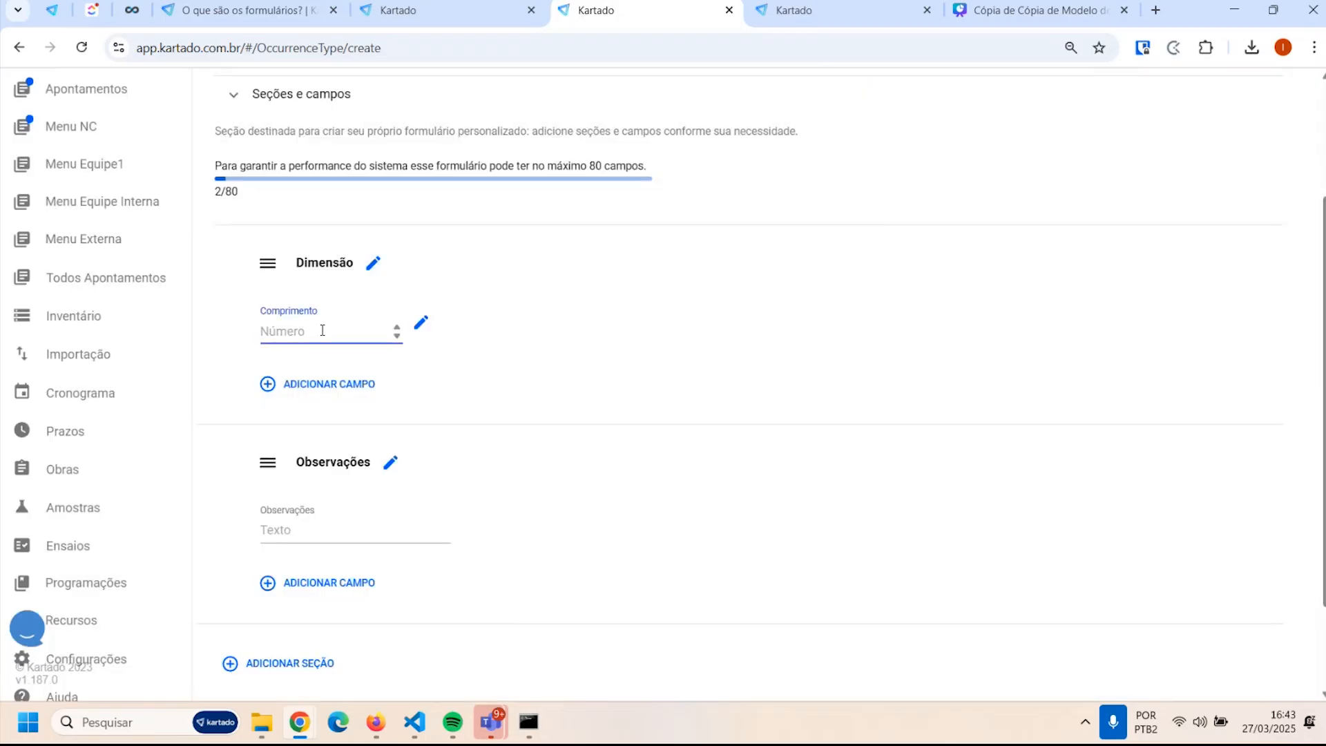
click(420, 325)
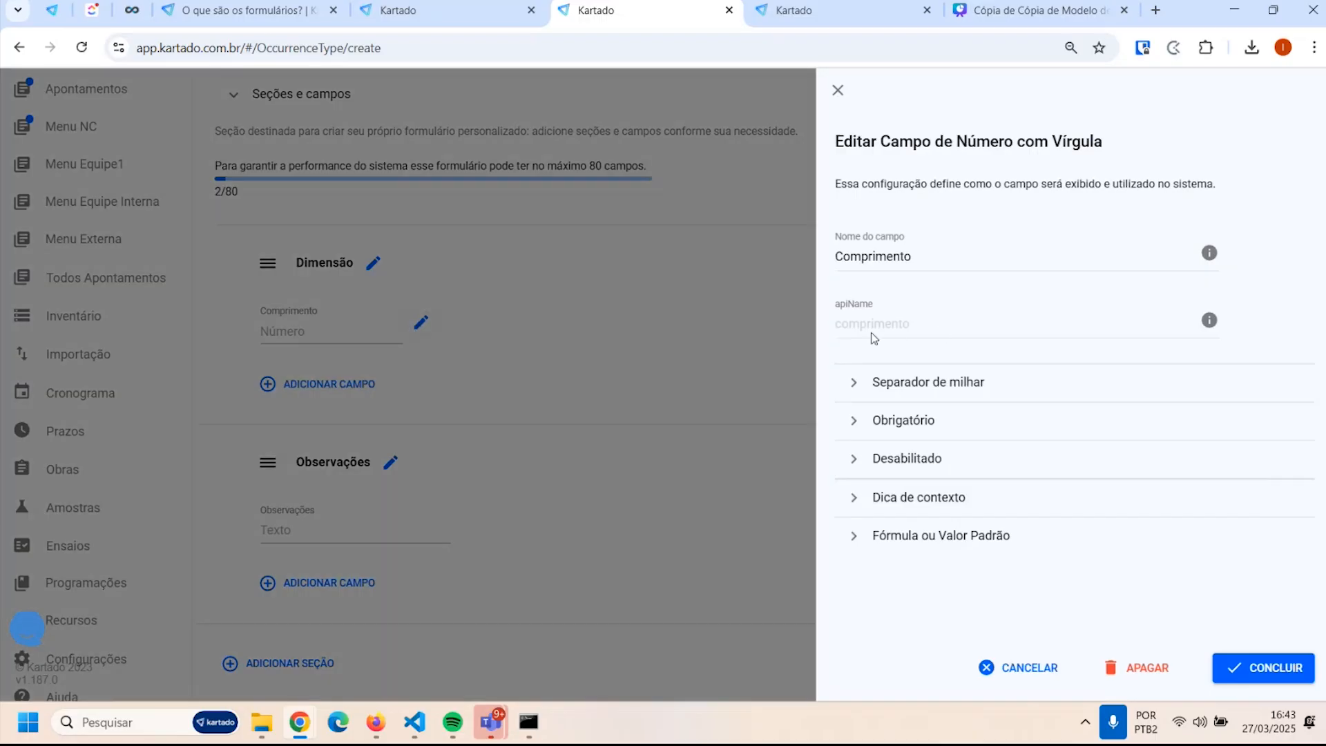
drag(840, 305, 875, 308)
double_click(855, 302)
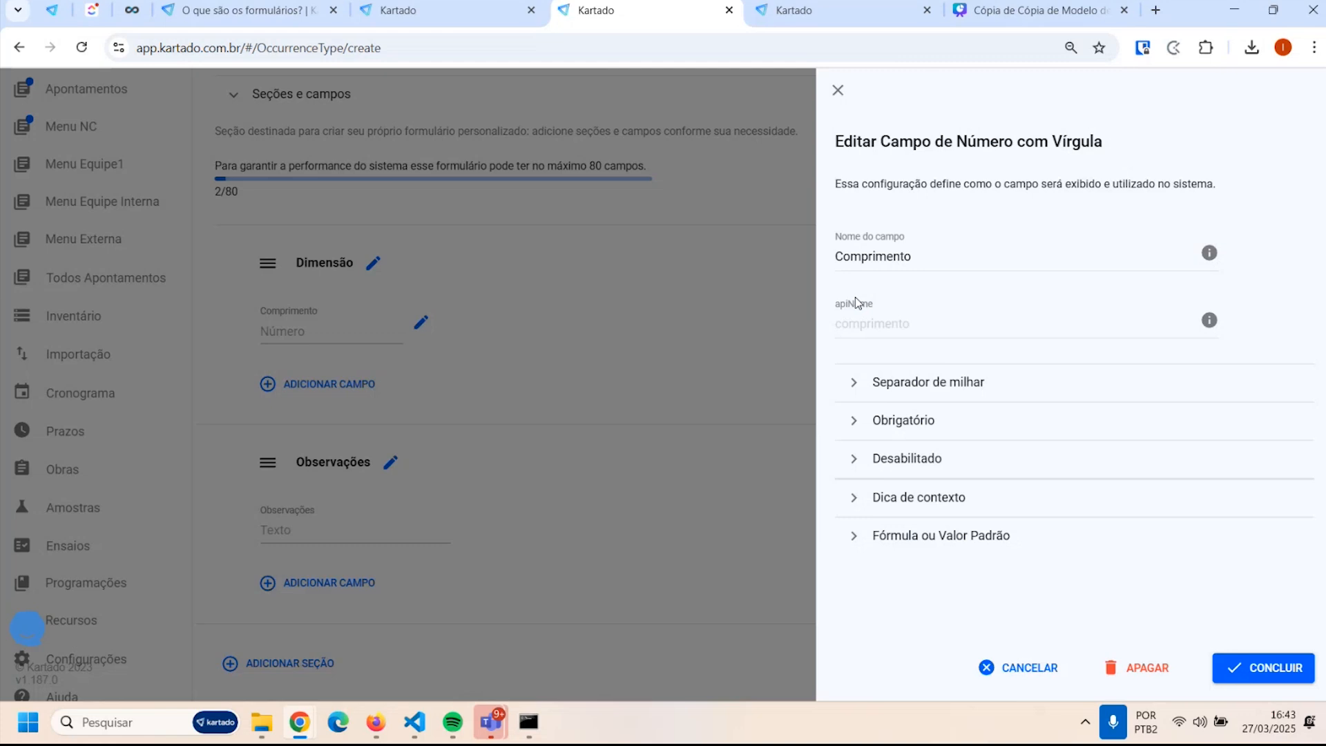
click(918, 310)
click(888, 256)
double_click(888, 256)
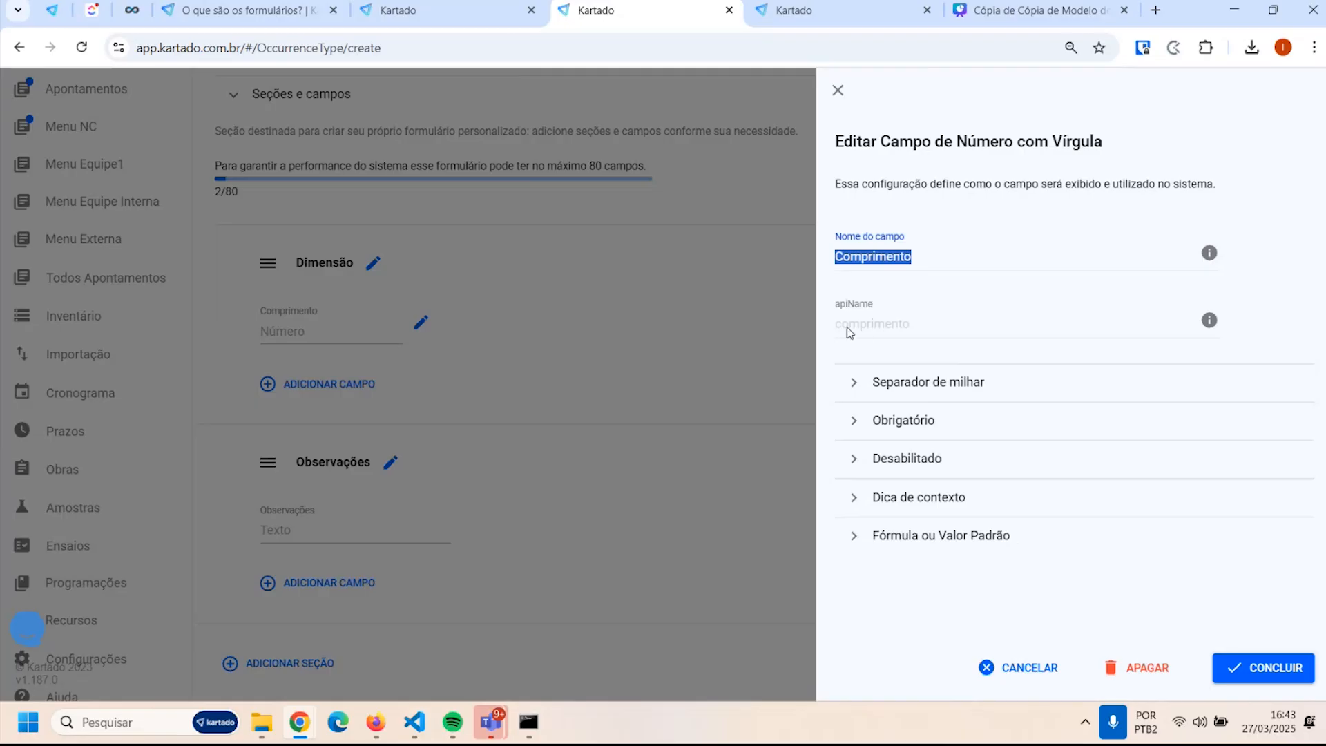
click(917, 328)
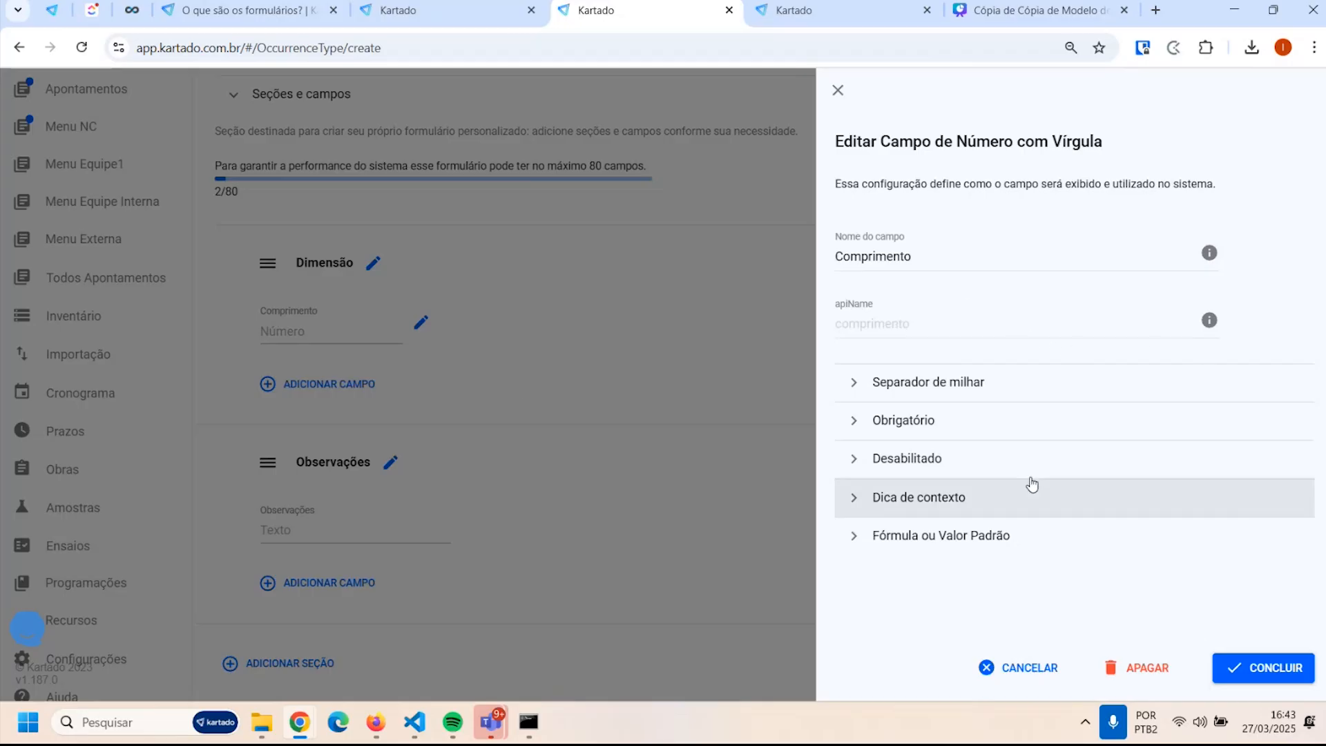
click(1264, 667)
Add a Número com Vírgula field named Altura to the Dimensão section
click(312, 393)
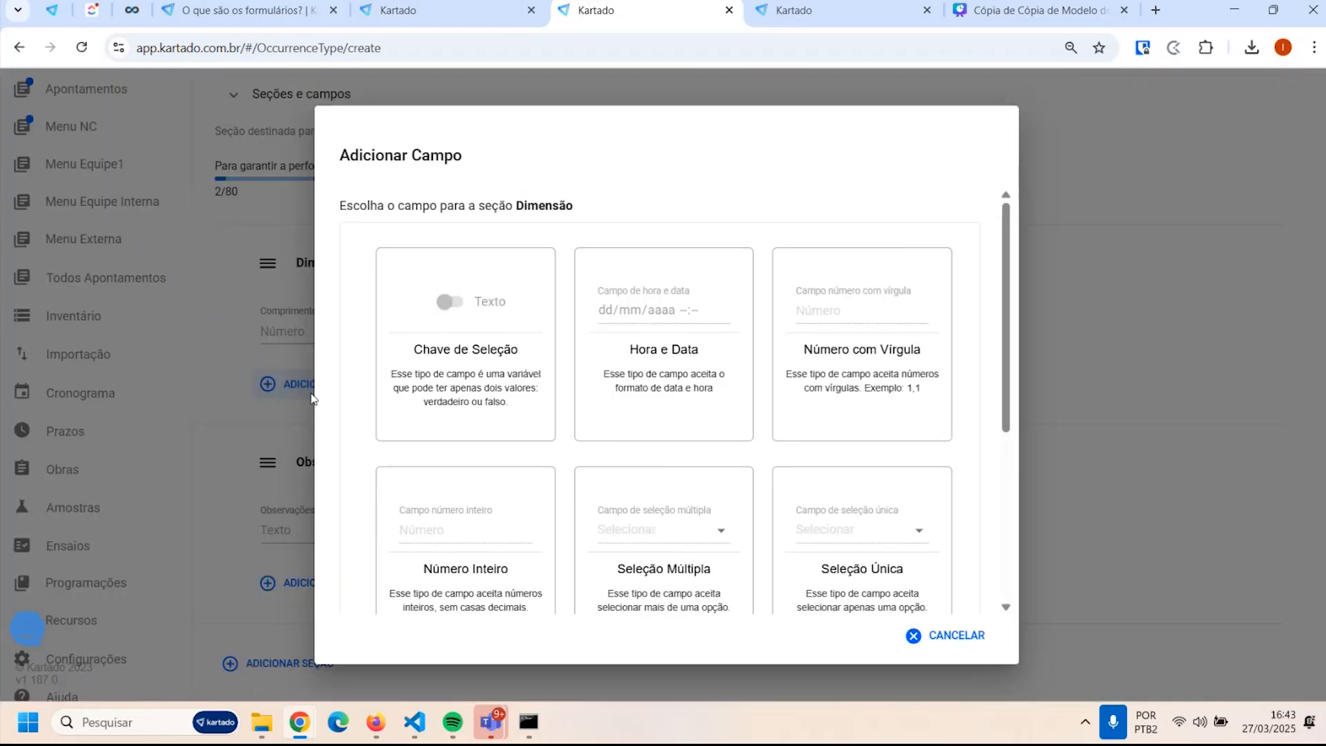
click(876, 355)
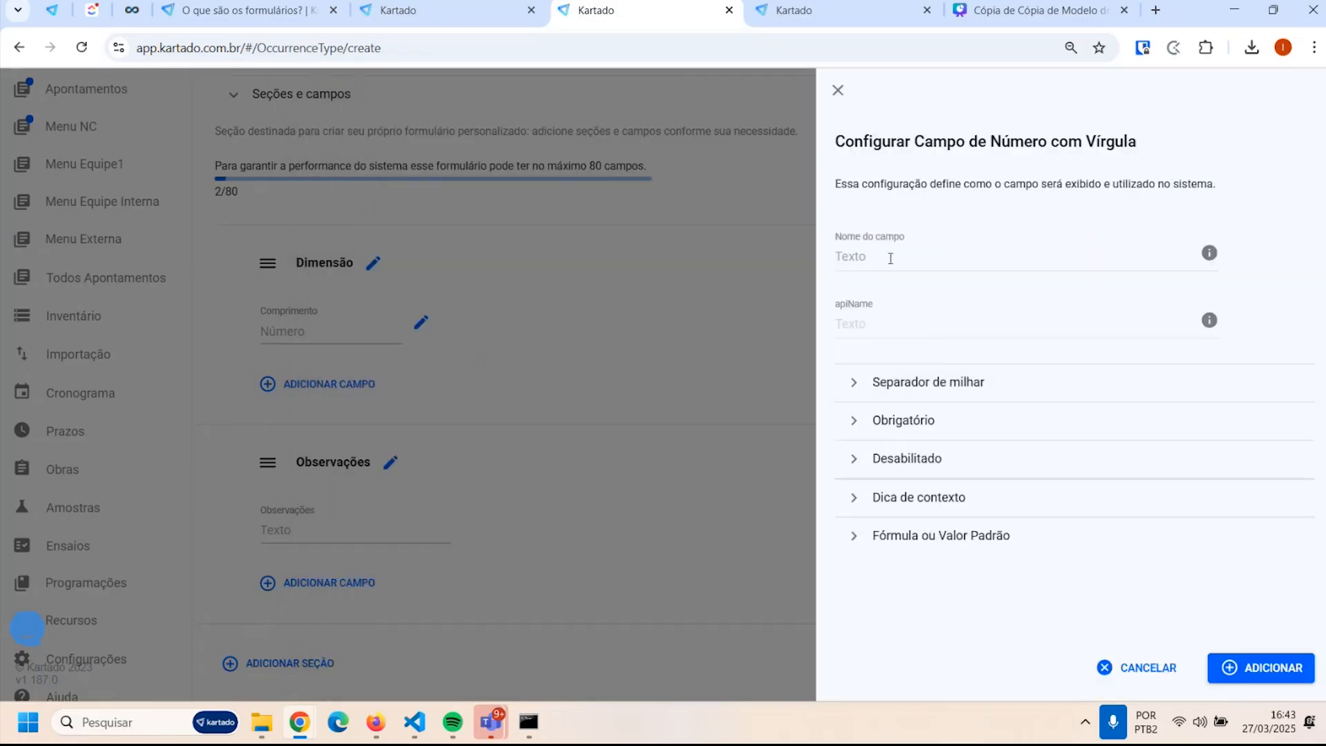
click(890, 257)
text(Altura)
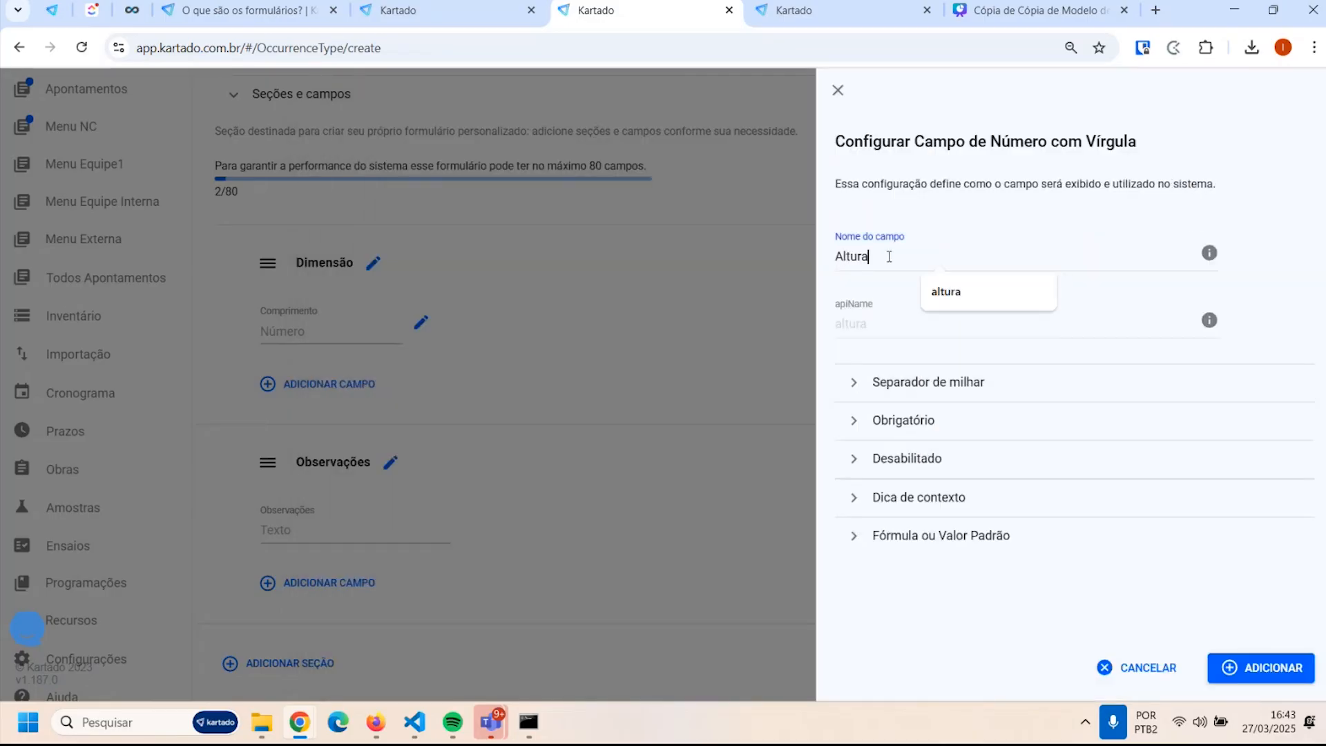
click(1274, 670)
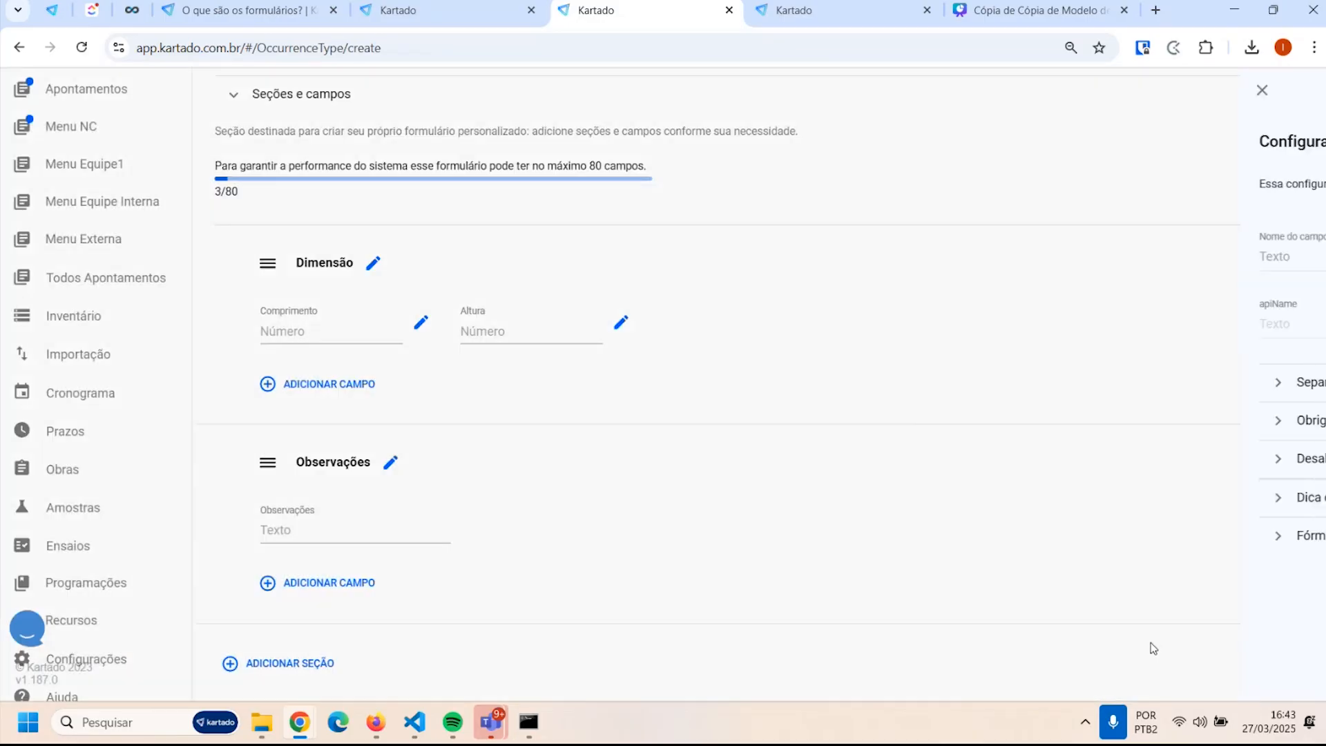
Configure a new Número com Vírgula field Área in the Dimensão section with the formula {"*":[{"var":"formData.length"},{"var":"formData.height"}]}
click(309, 384)
click(909, 346)
click(882, 261)
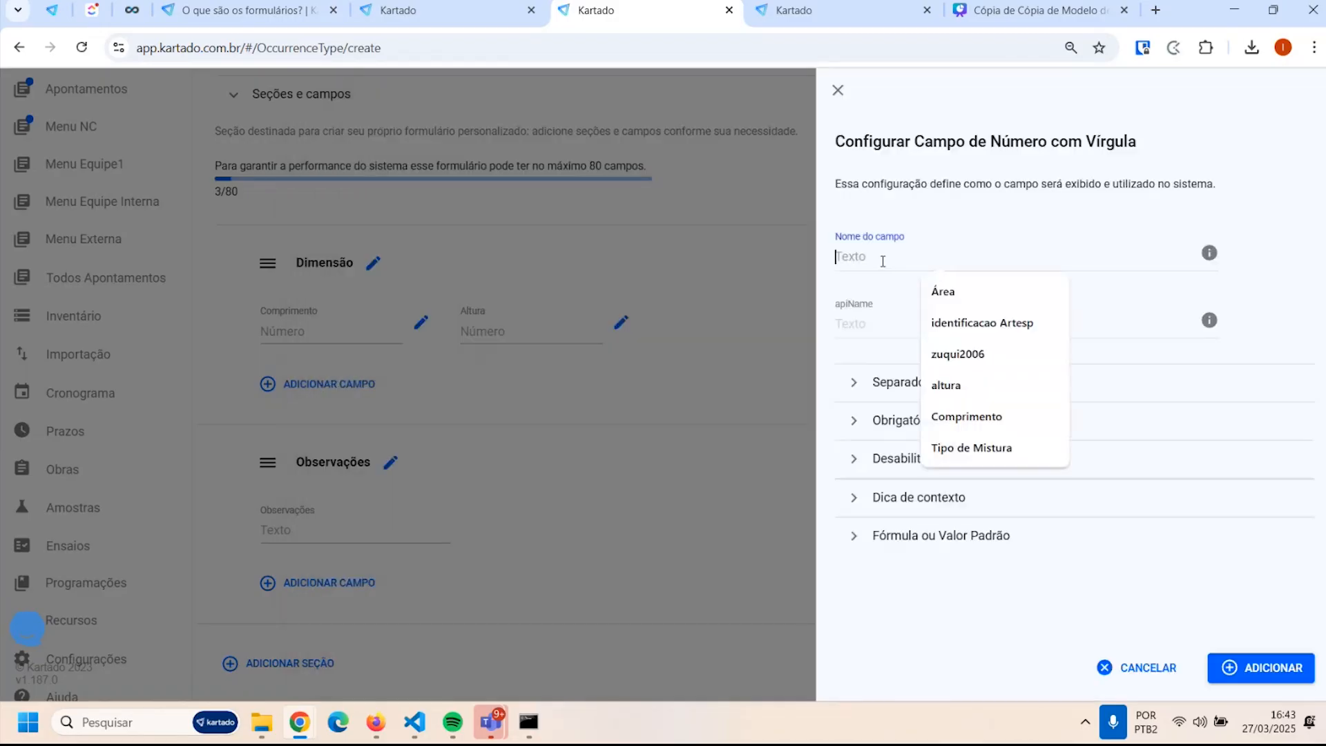
text(Área)
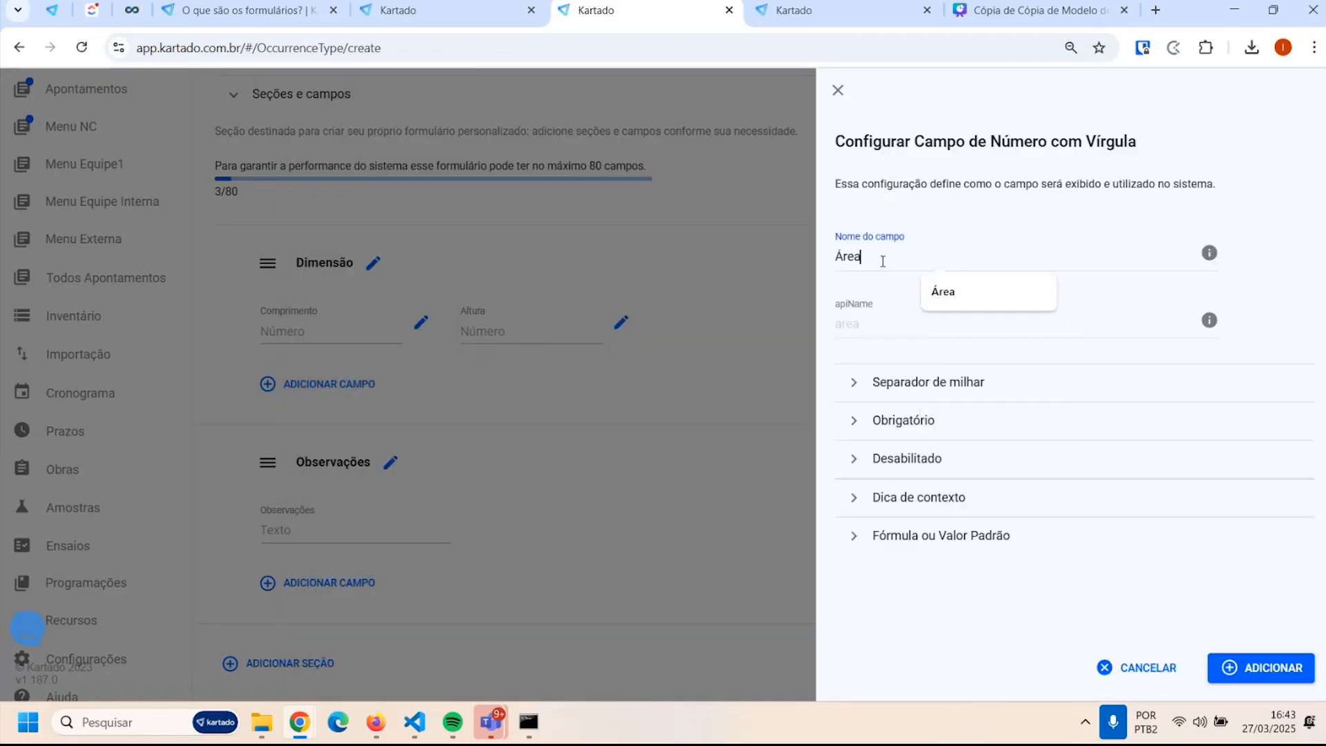
click(851, 544)
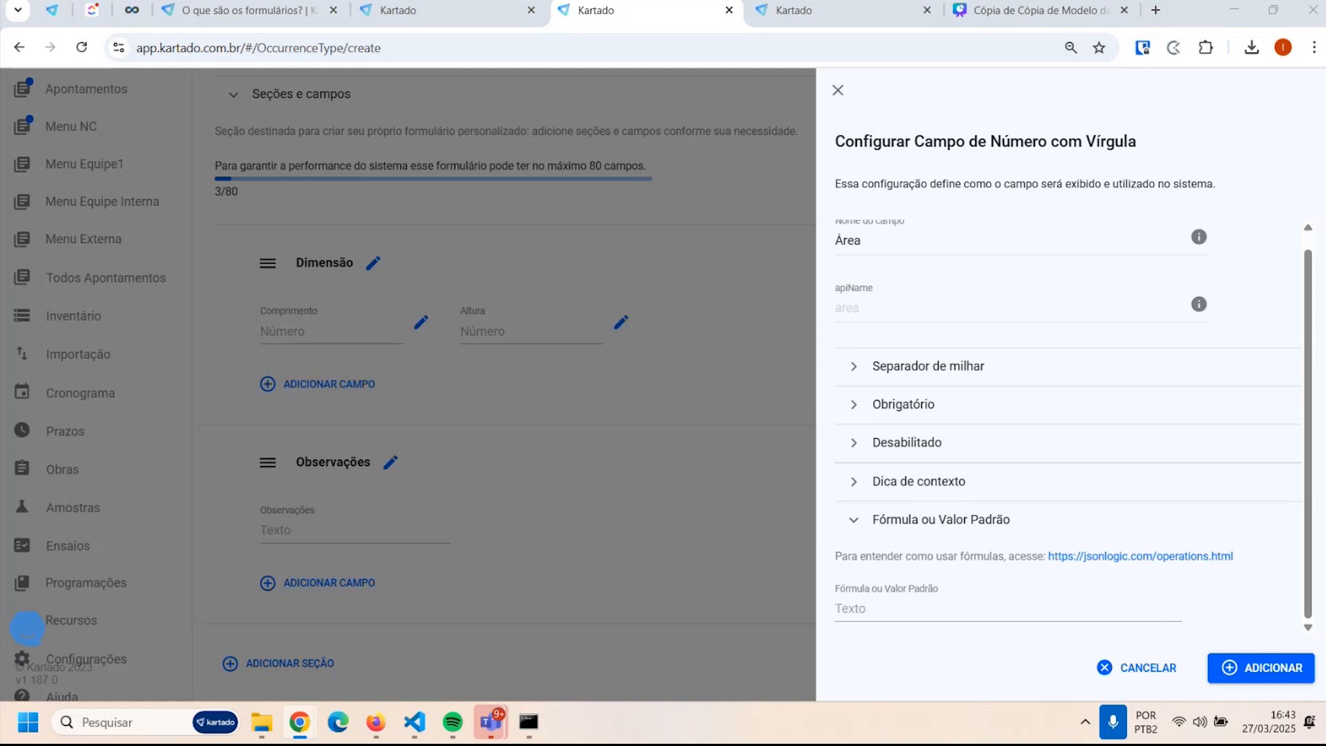
click(873, 609)
text({"*":[{"var":"formData.length"},{"var":"formData.height"}]})
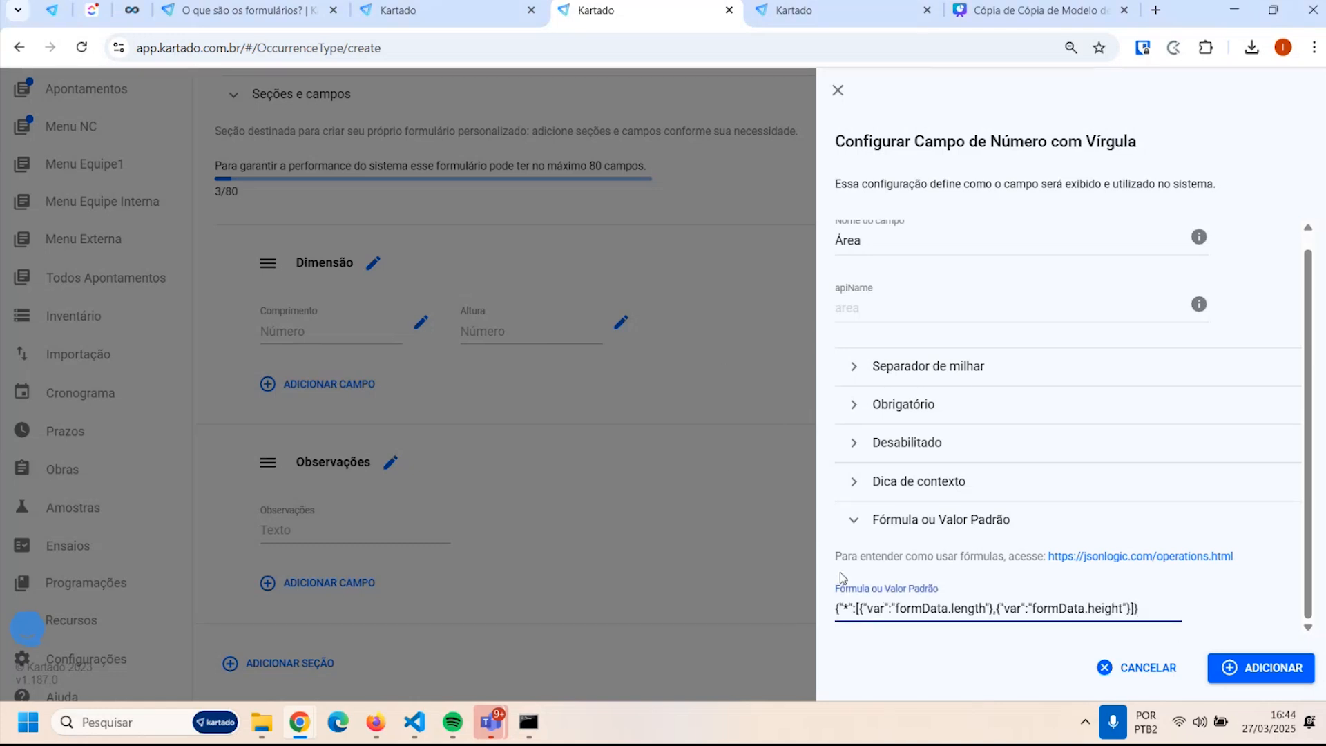
Review the operator and the length and height variables in the formula, and add the Área field to the section
double_click(968, 608)
drag(843, 609, 849, 609)
drag(942, 609, 969, 609)
drag(1067, 610, 1107, 610)
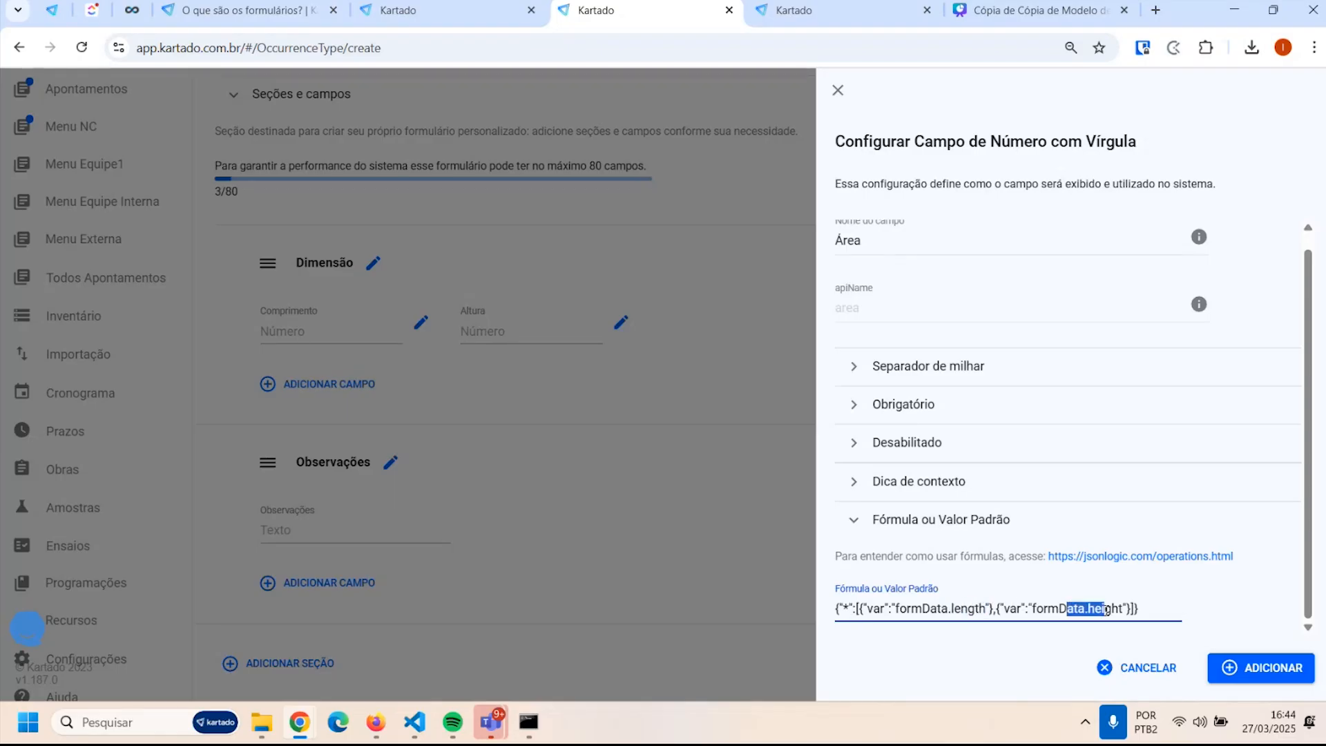
double_click(964, 608)
double_click(1109, 608)
double_click(962, 608)
click(1011, 627)
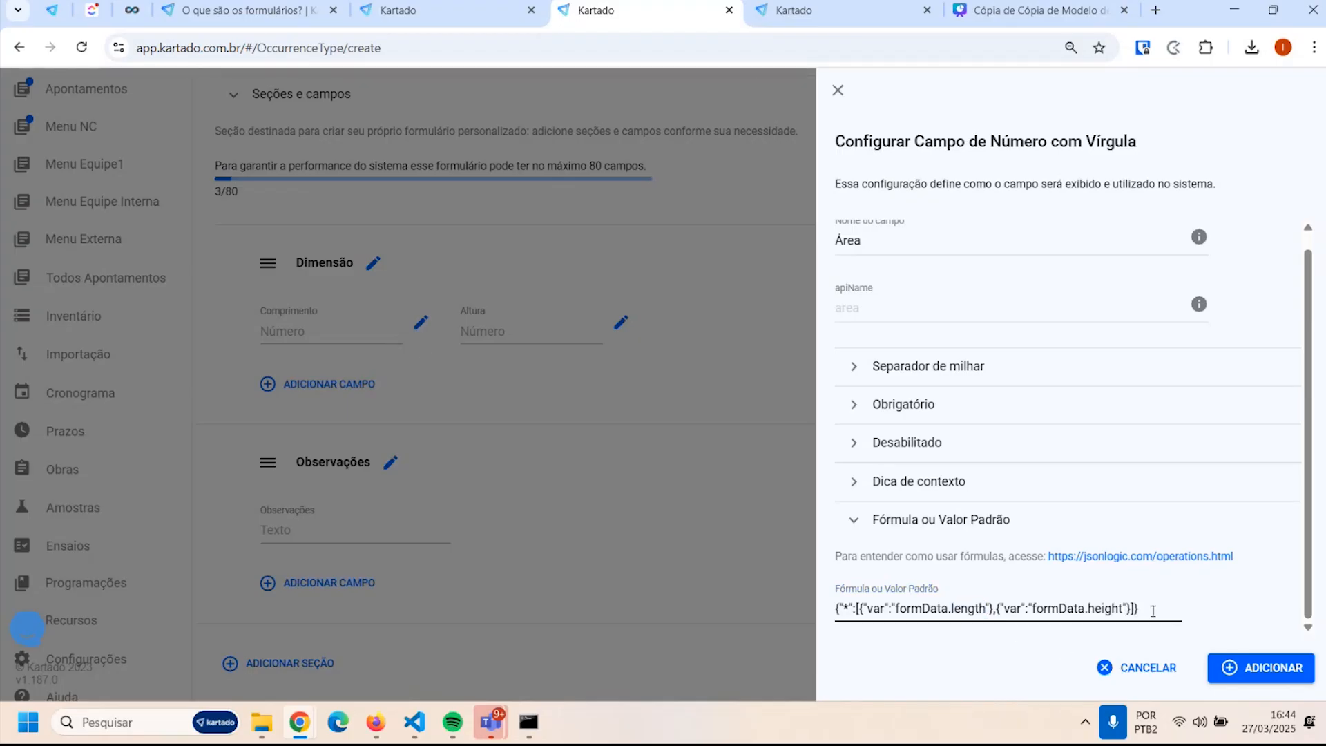
click(1274, 667)
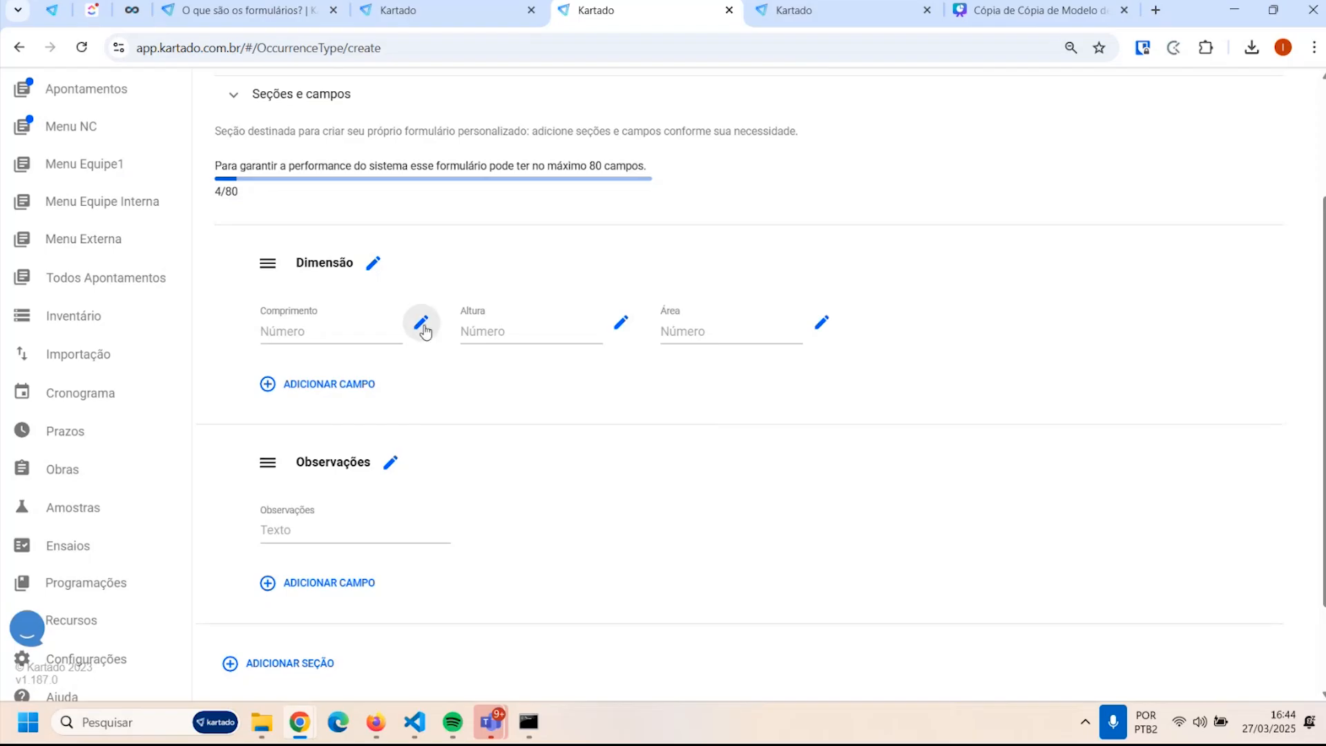
Check the Comprimento field's apiName in its settings, and close them without changes
click(420, 322)
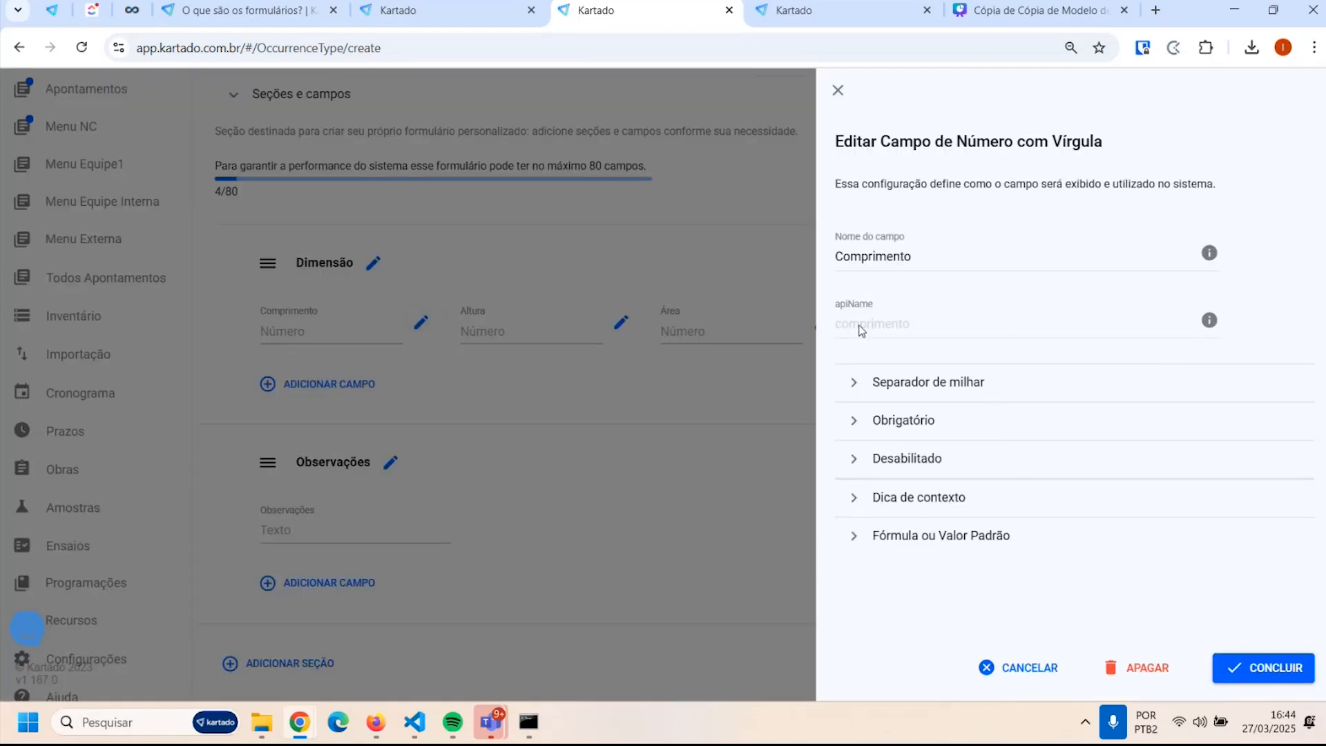
click(1020, 682)
click(820, 322)
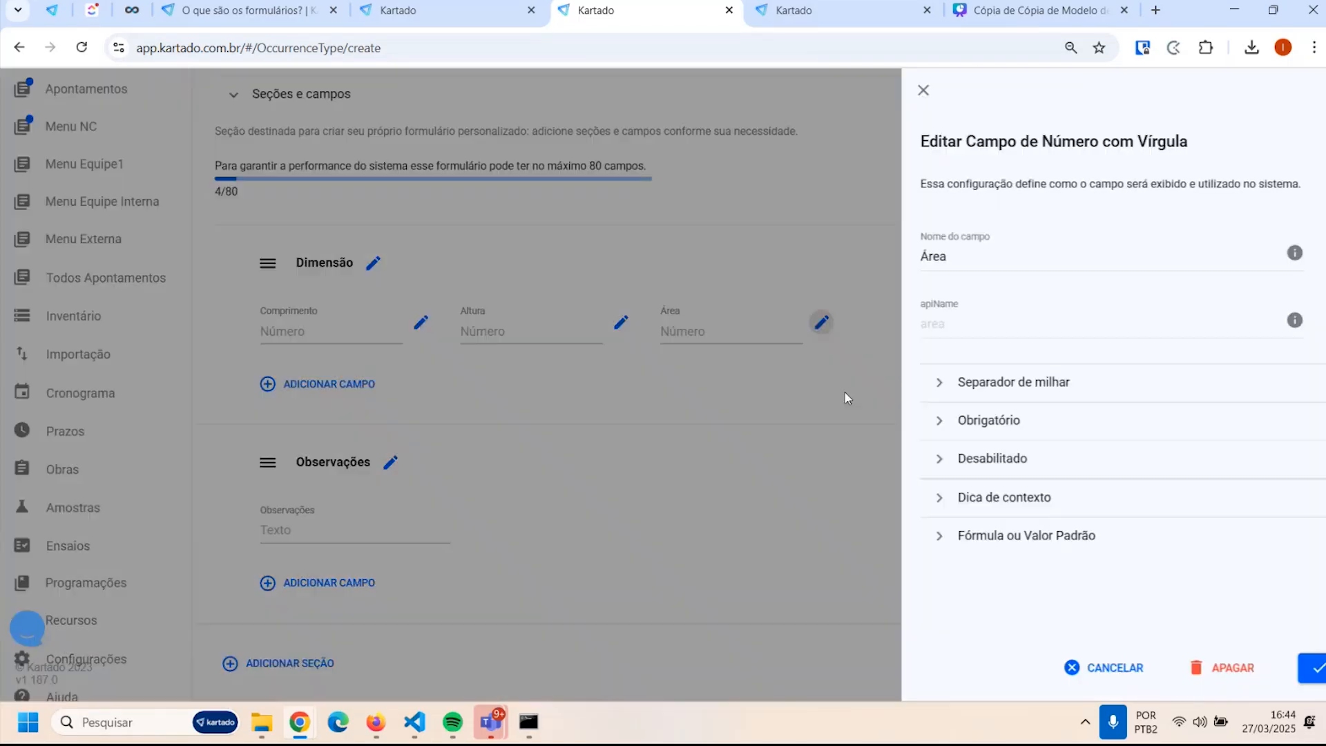
click(900, 539)
double_click(955, 623)
text(comprimento)
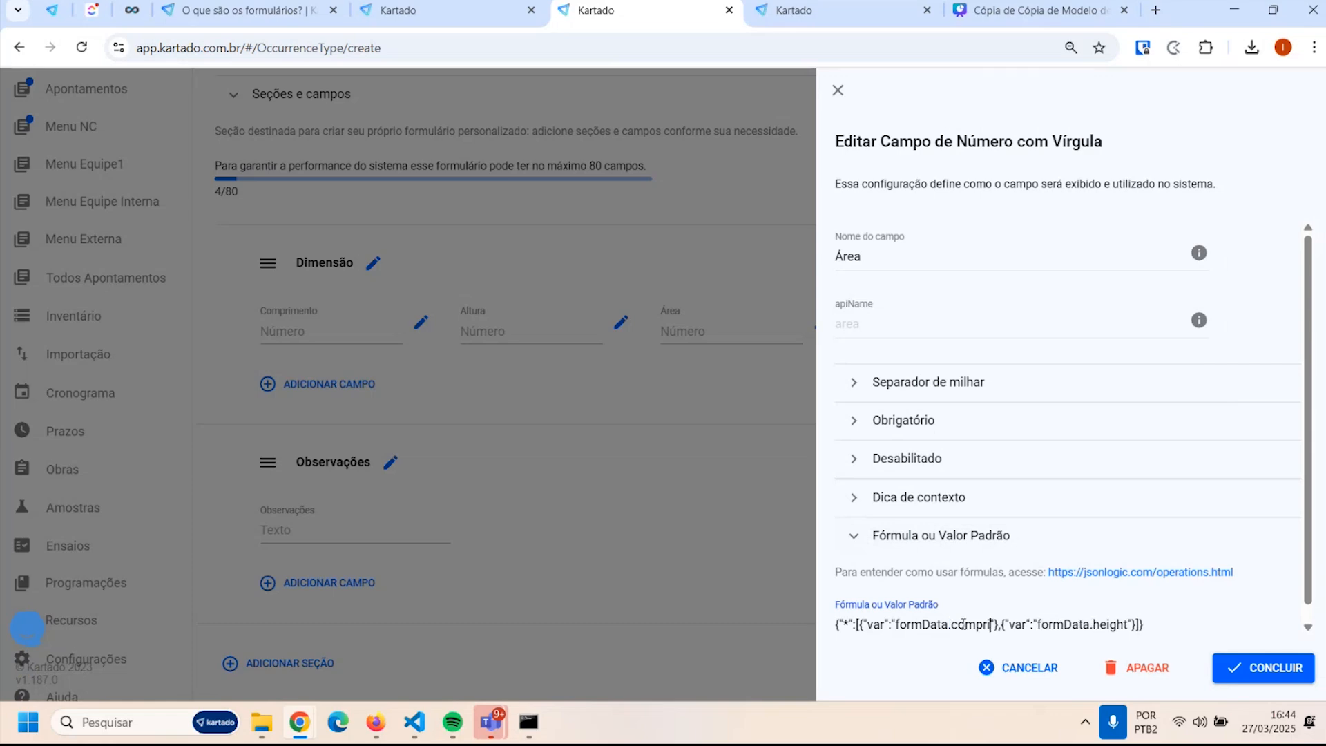
click(1029, 667)
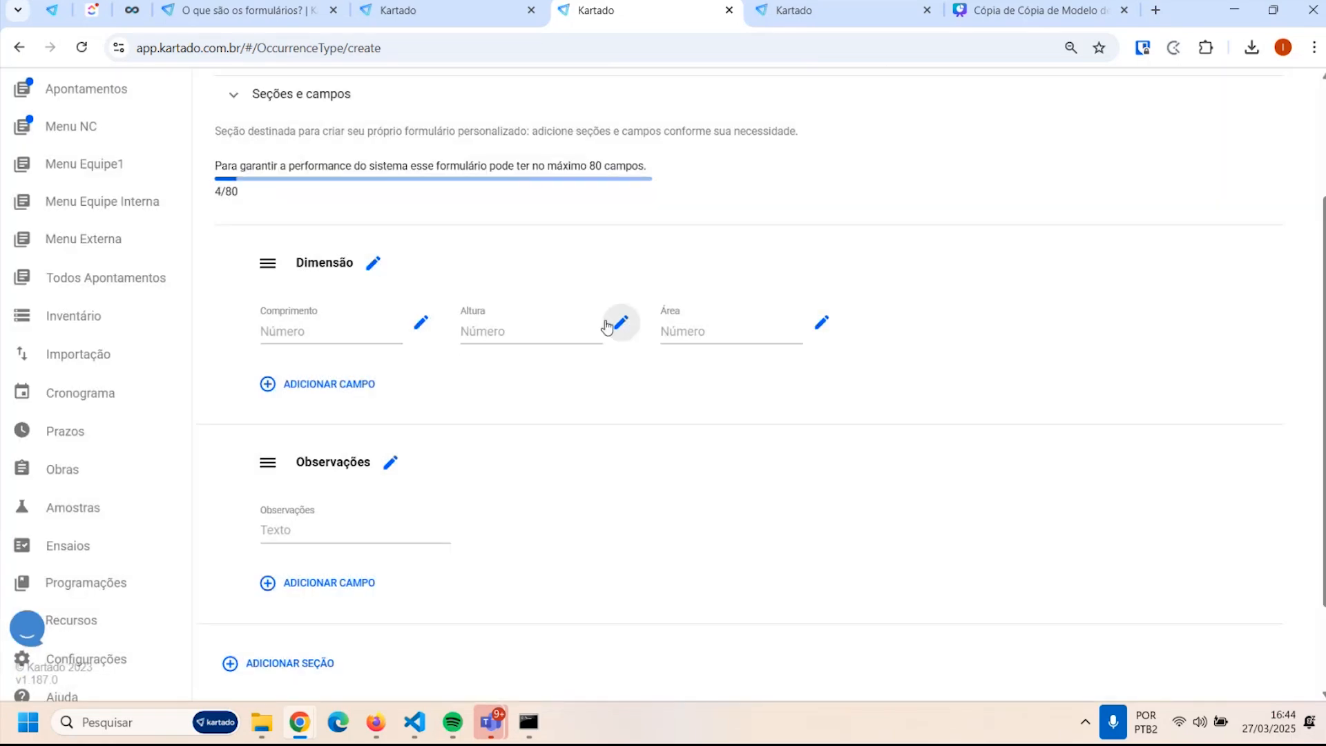
Check the Altura field's apiName, and enter {"*":[{"var":"formData.length"},{"var":"formData.height"}]} as the Área field's formula
click(621, 321)
click(1020, 667)
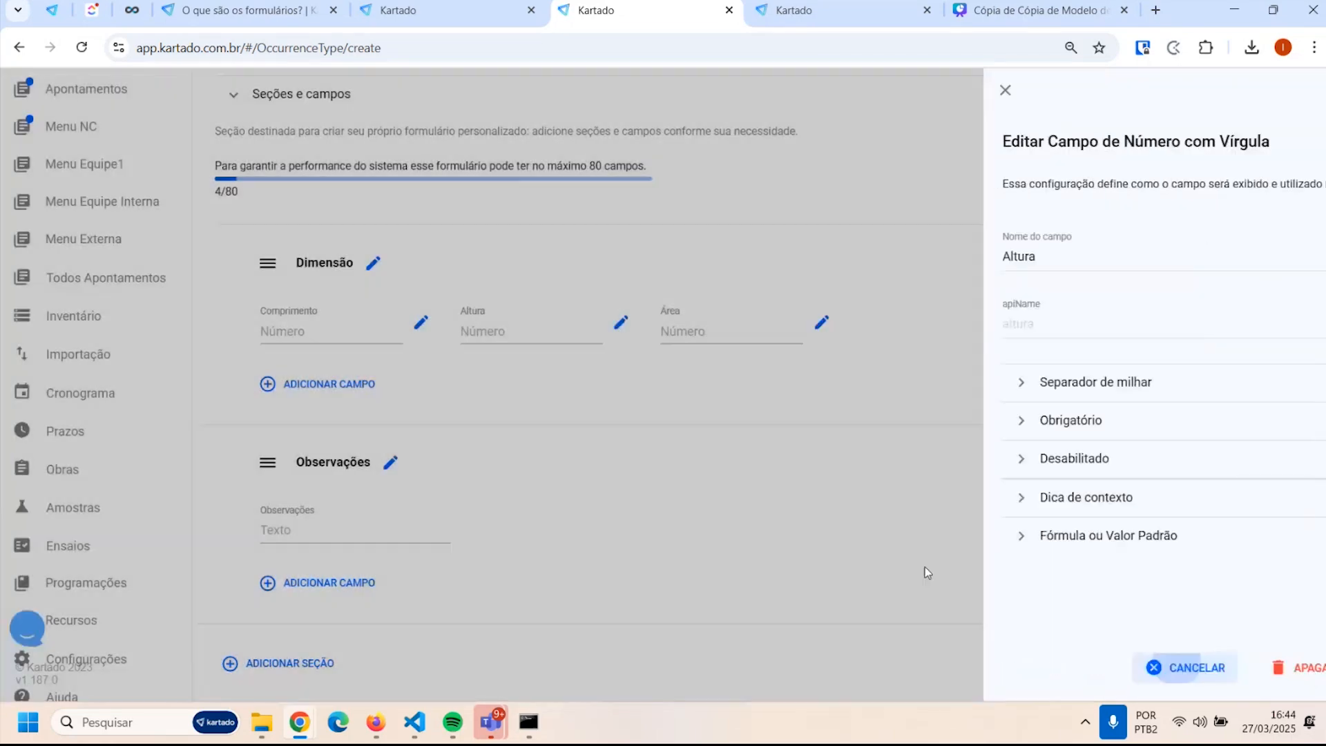
click(820, 322)
click(938, 529)
scroll(1009, 562, down, 1)
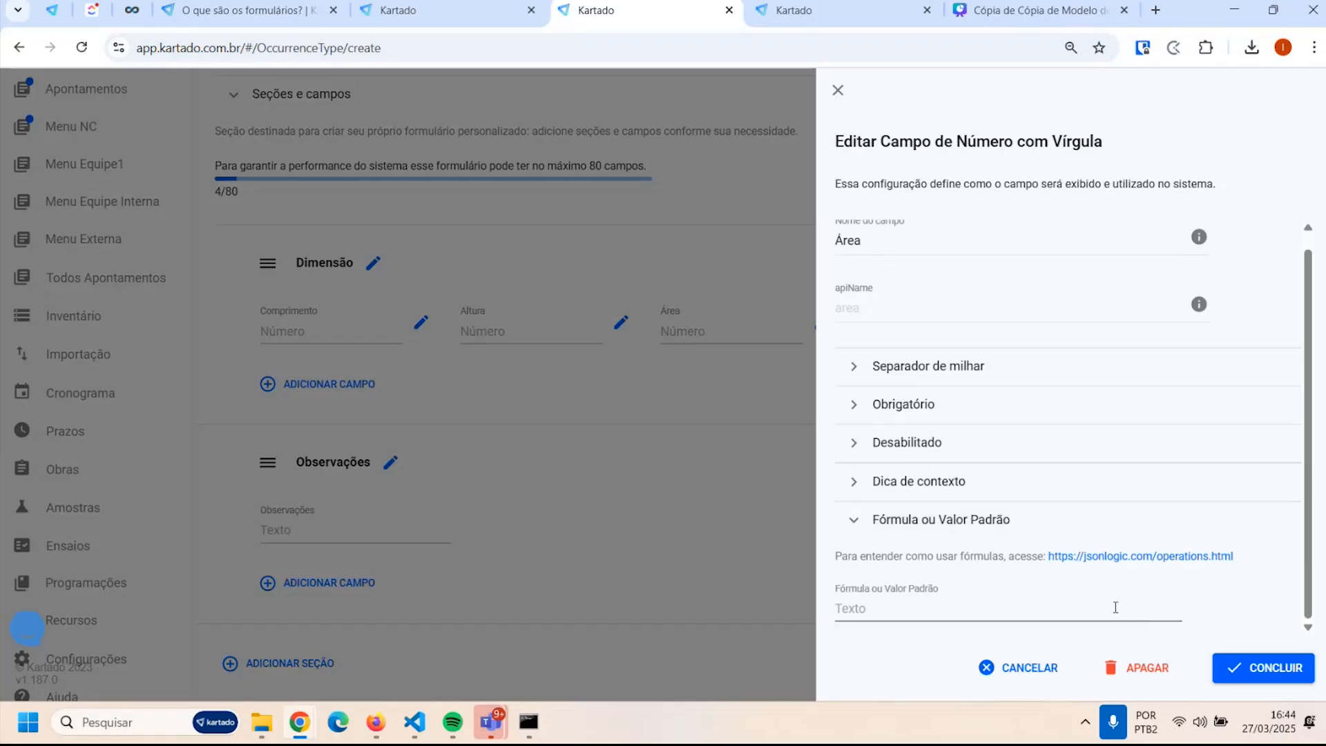
click(905, 594)
text({"*":[{"var":"formData.length"},{"var":"formData.height"}]})
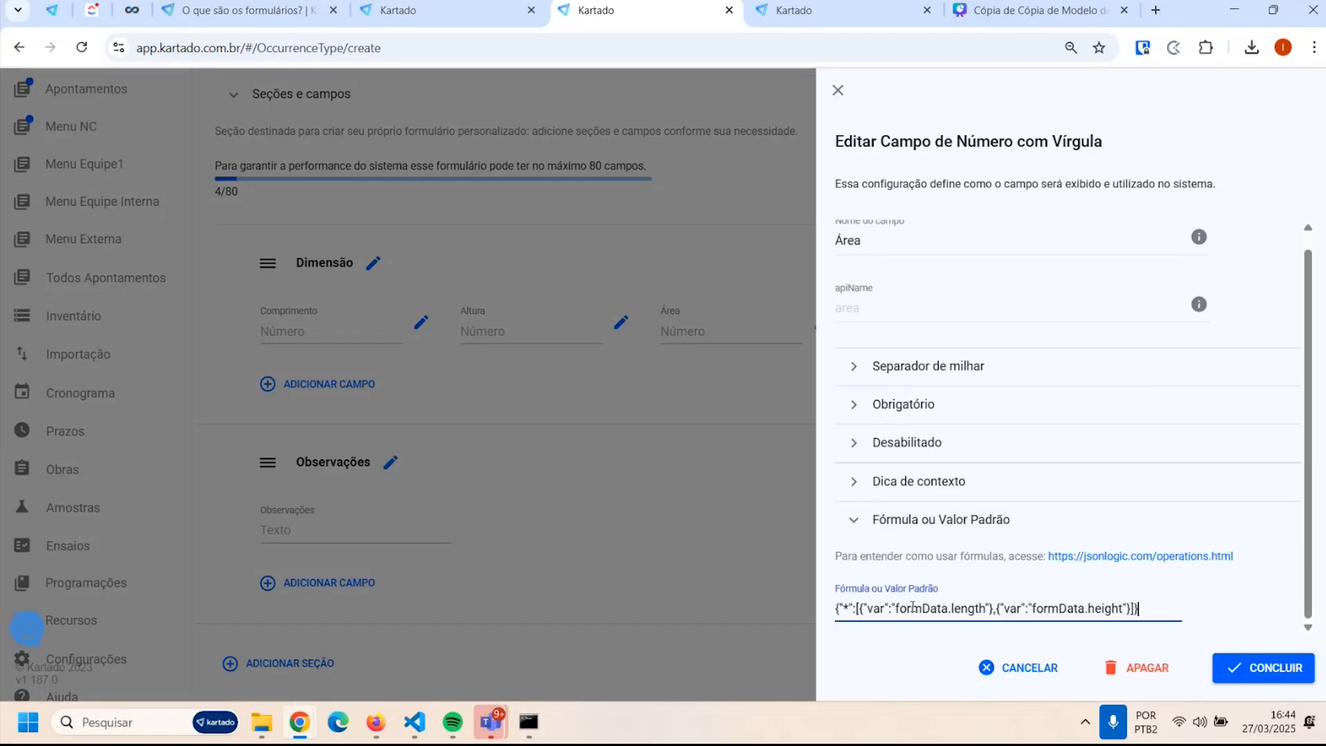
Replace the formula's length variable with comprimento and its height variable with altura, and finish editing the Área field
double_click(975, 609)
text(comprimento)
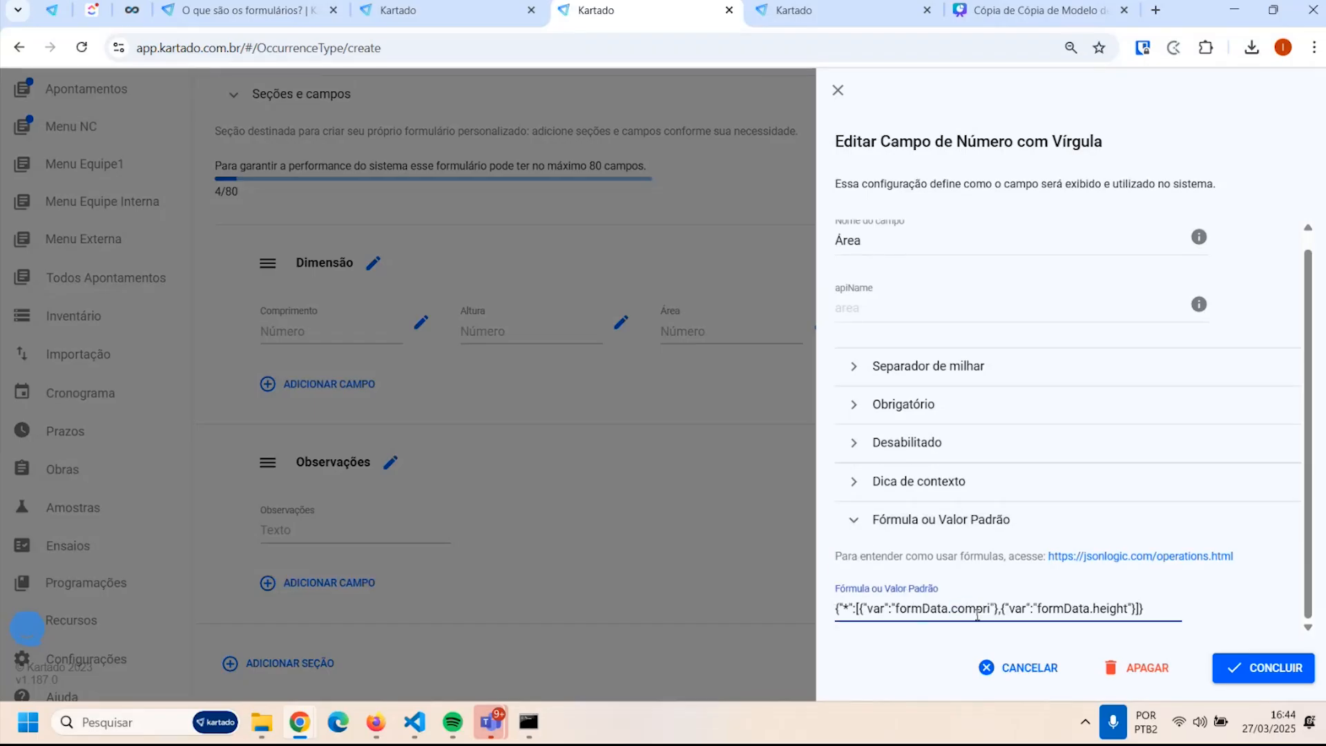
double_click(1148, 609)
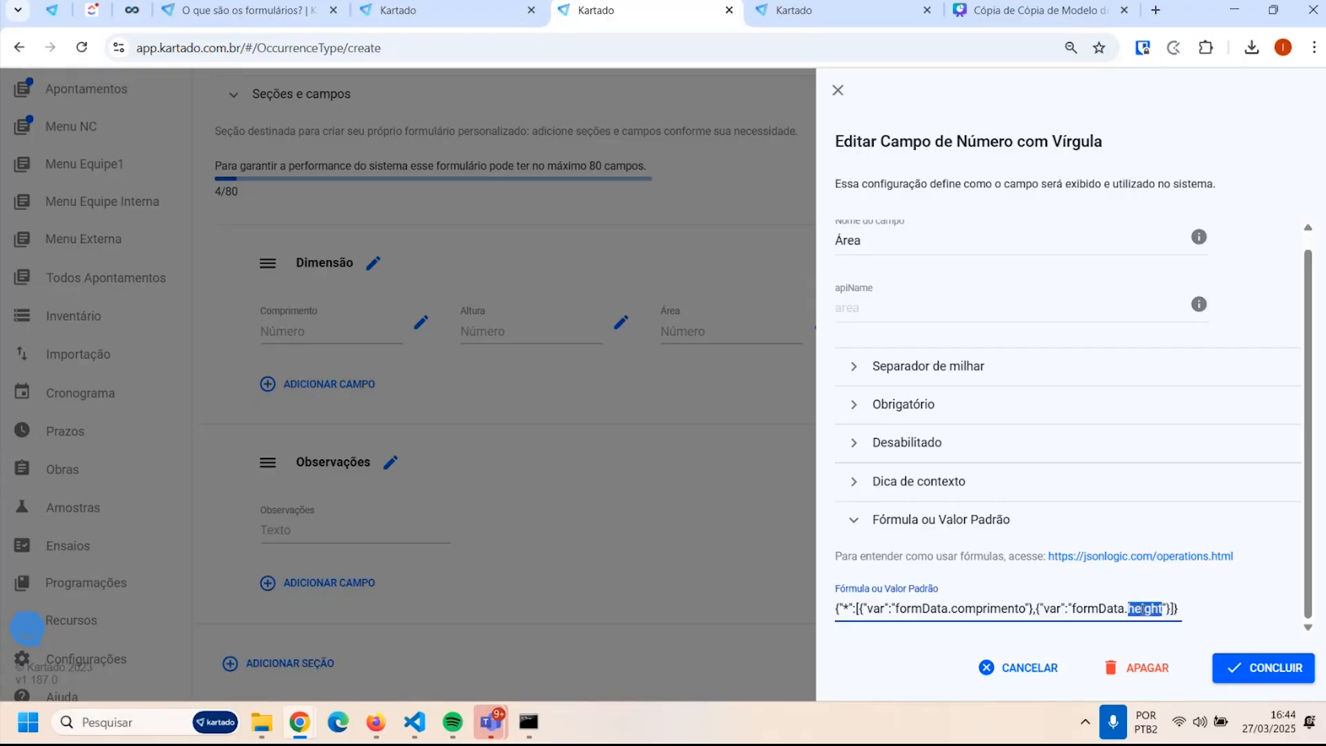
text(altura)
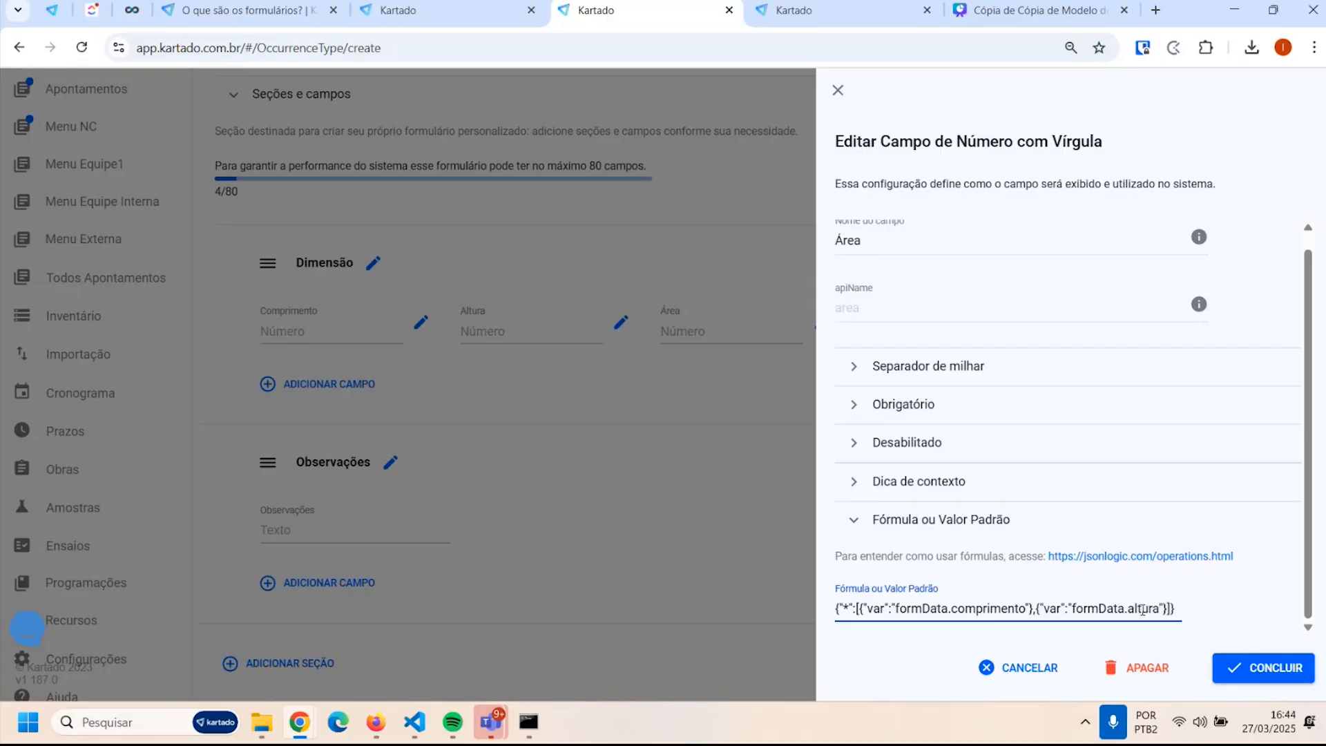
click(1284, 668)
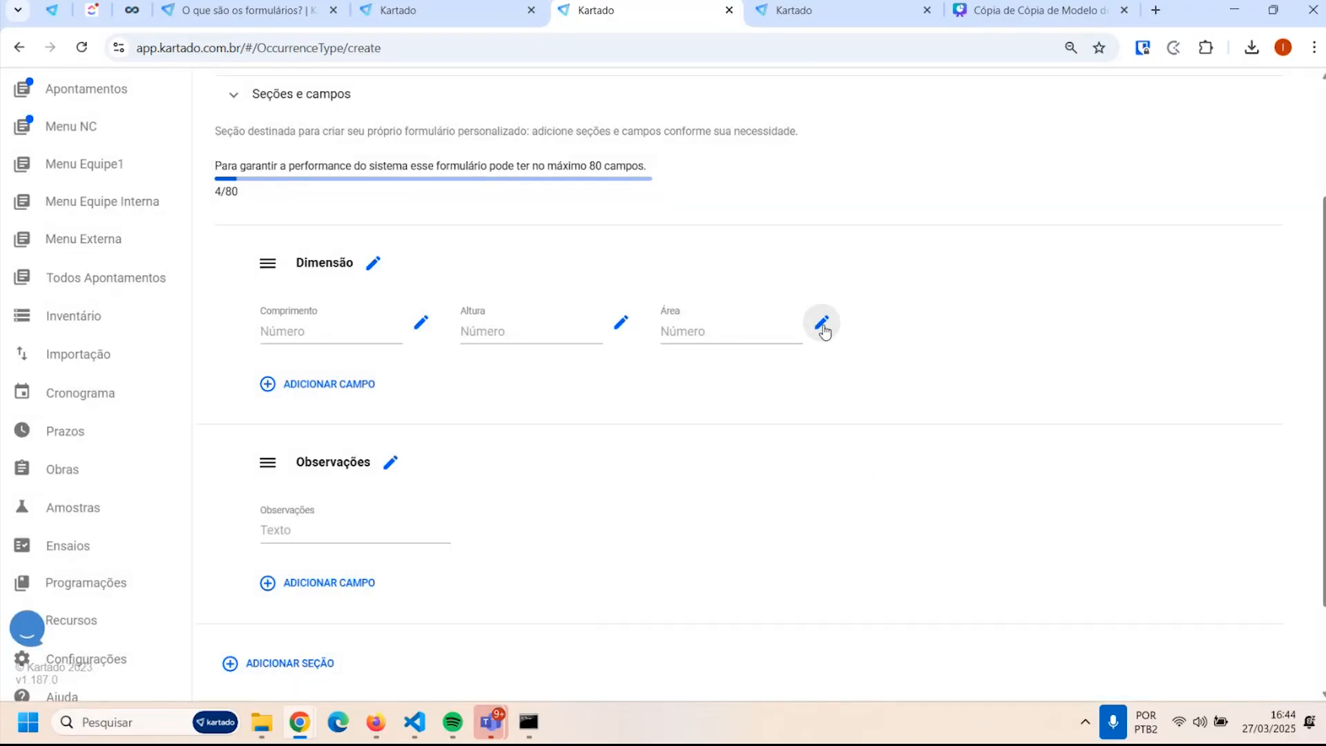
Examine the field order in the Dimensão section's settings, close them without changes, and review the form's header
click(373, 266)
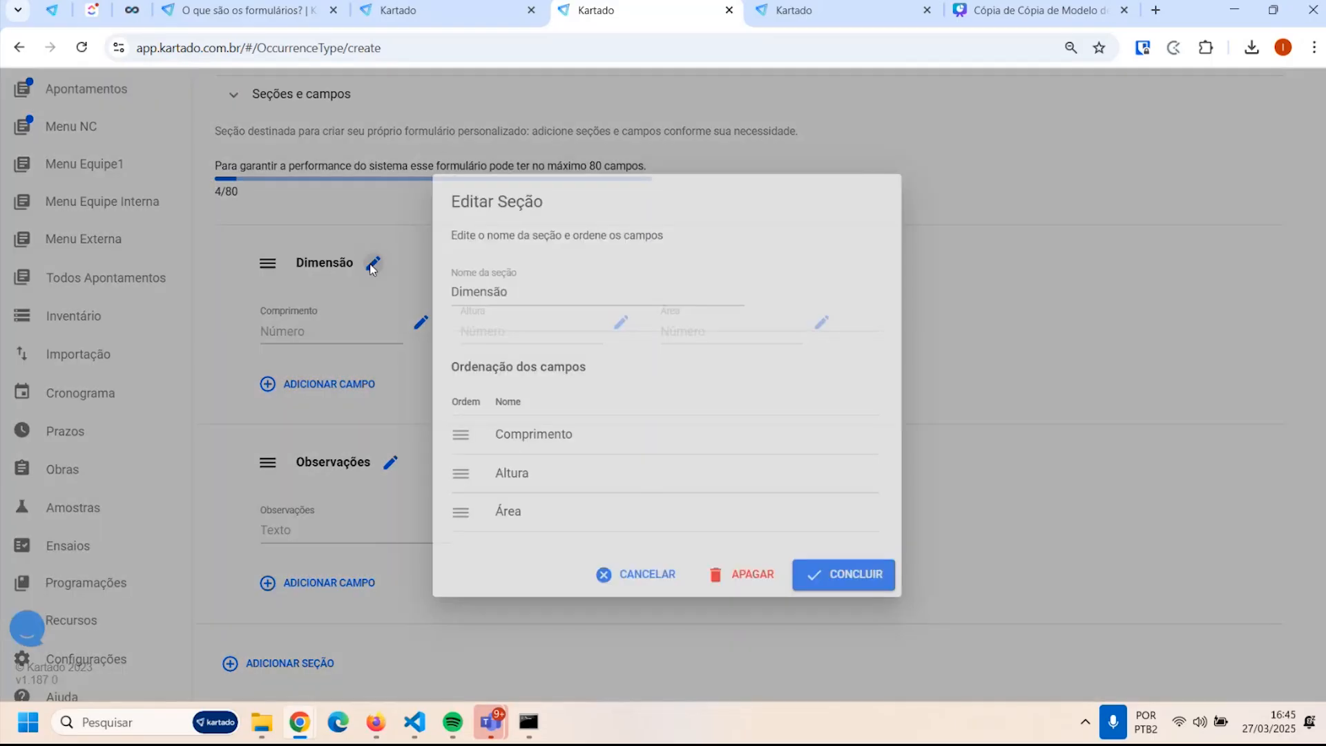
click(647, 577)
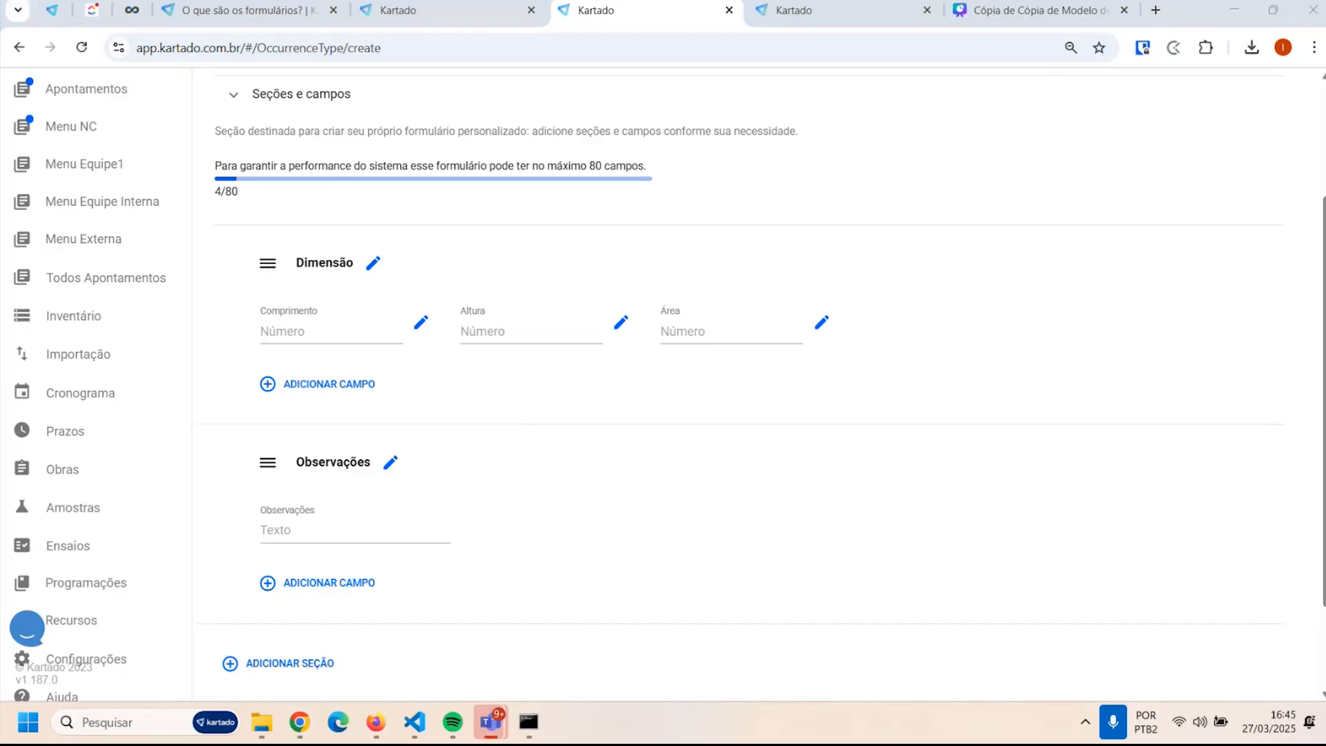
scroll(552, 412, up, 3)
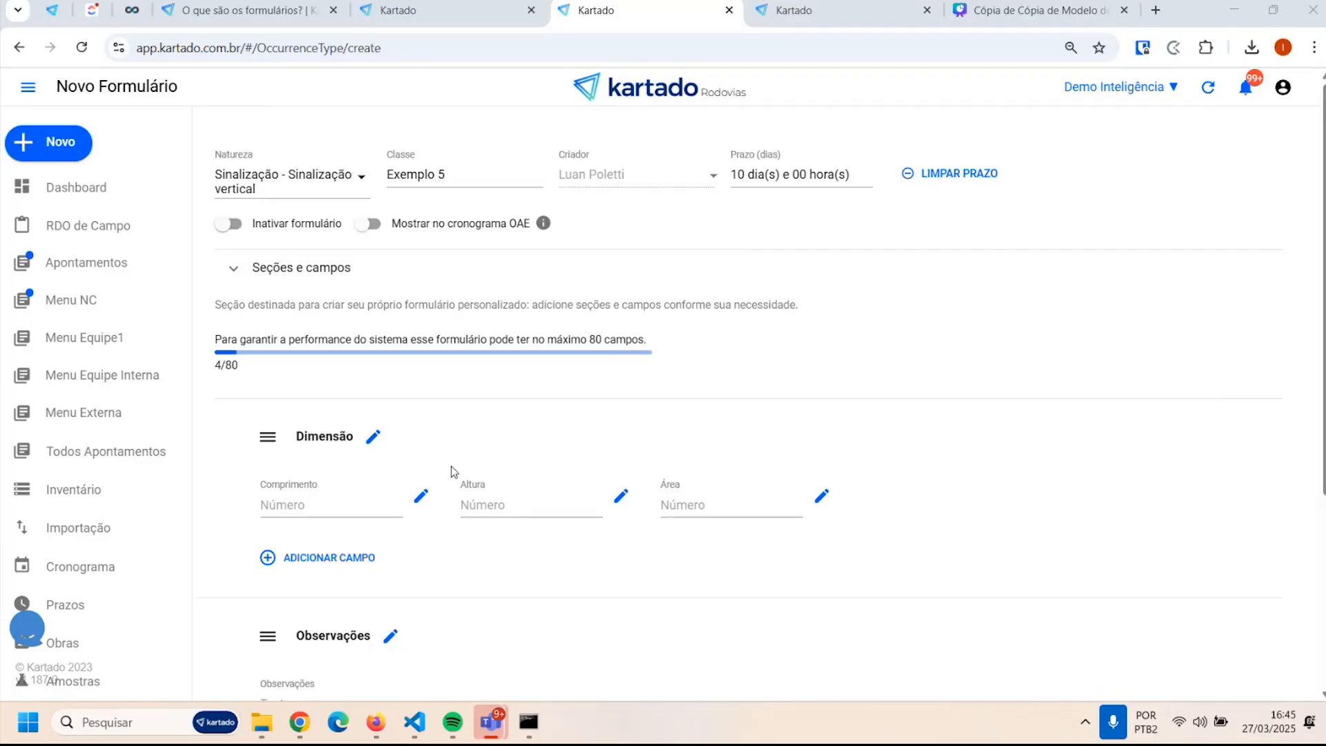
click(837, 414)
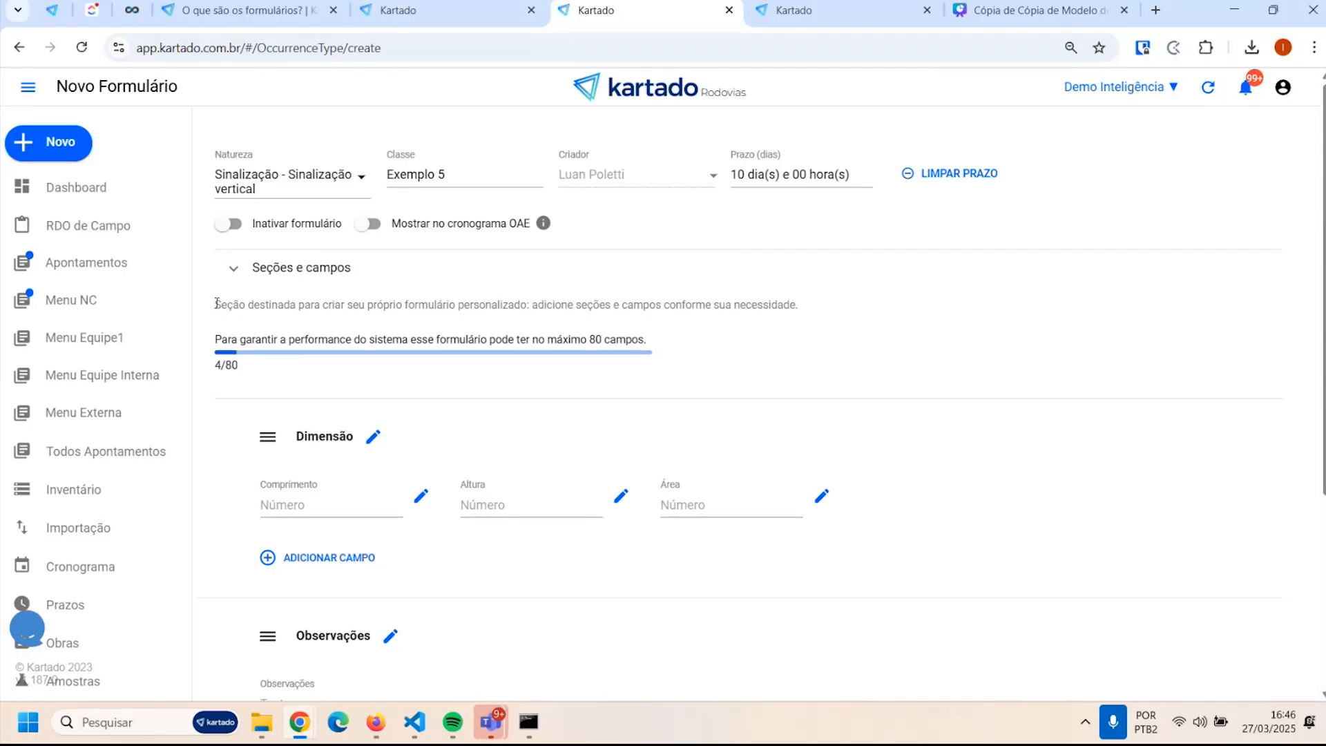
Read the description of the Seções e campos area, and collapse that area
drag(217, 302, 316, 305)
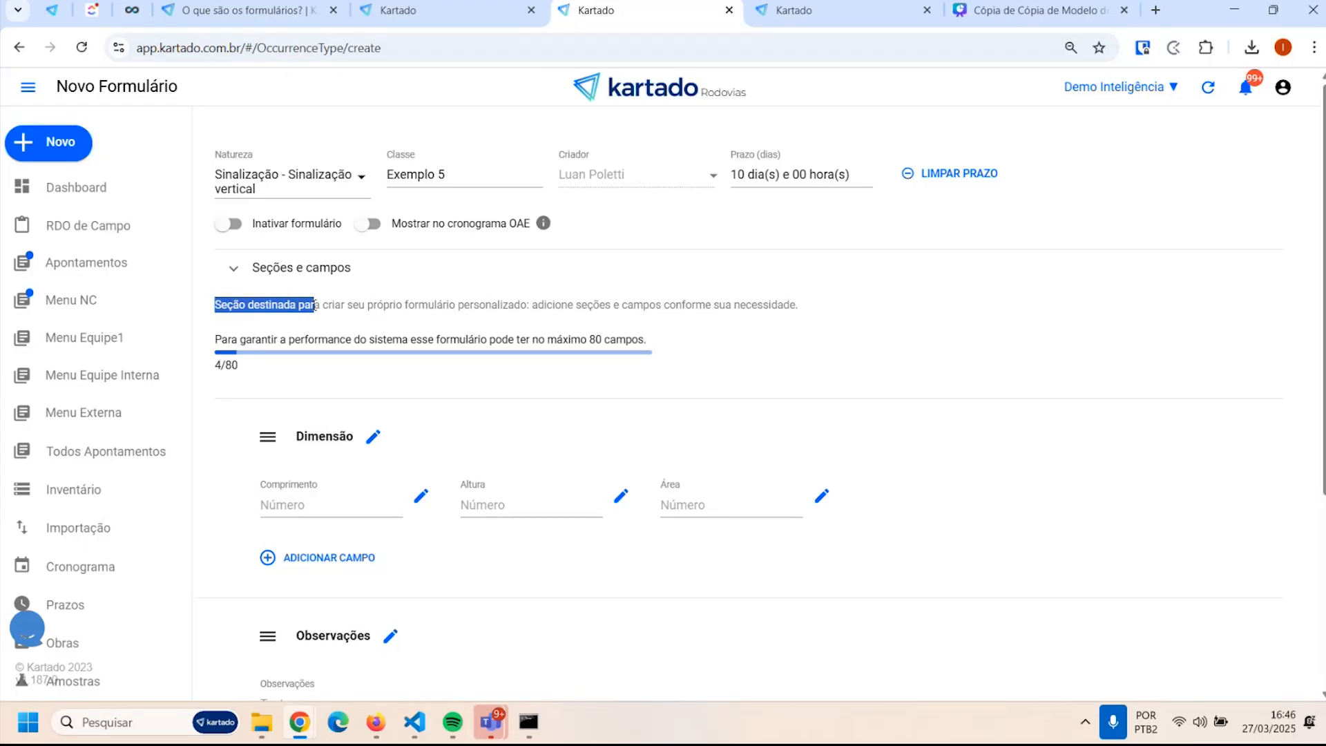
click(315, 304)
double_click(336, 304)
double_click(370, 305)
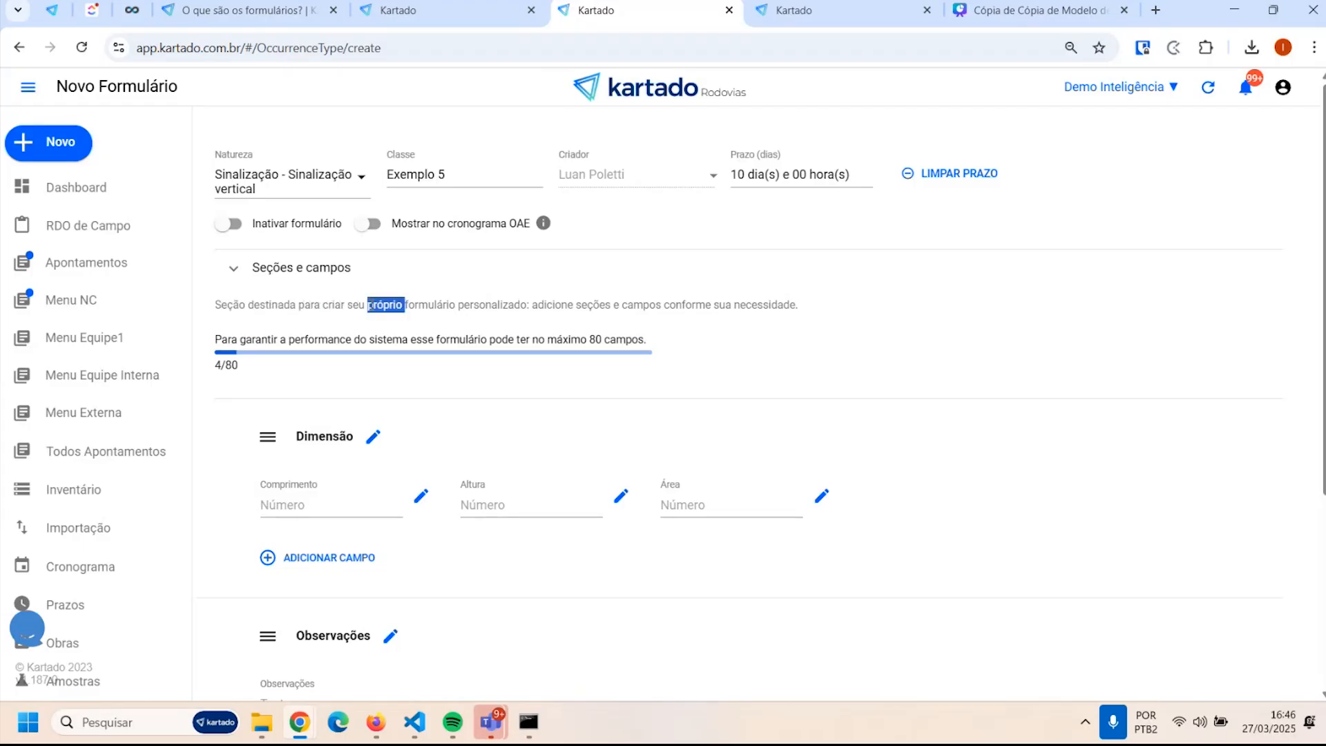
double_click(429, 304)
double_click(515, 304)
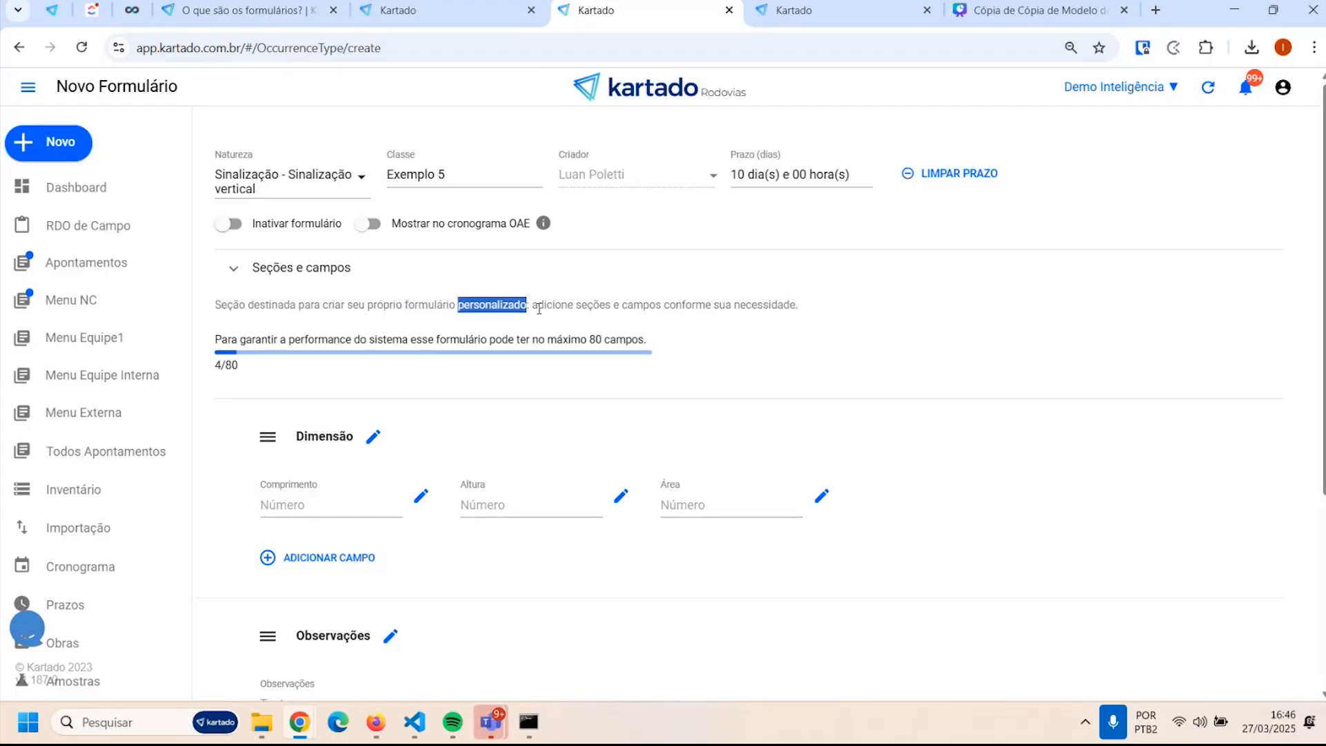
double_click(539, 305)
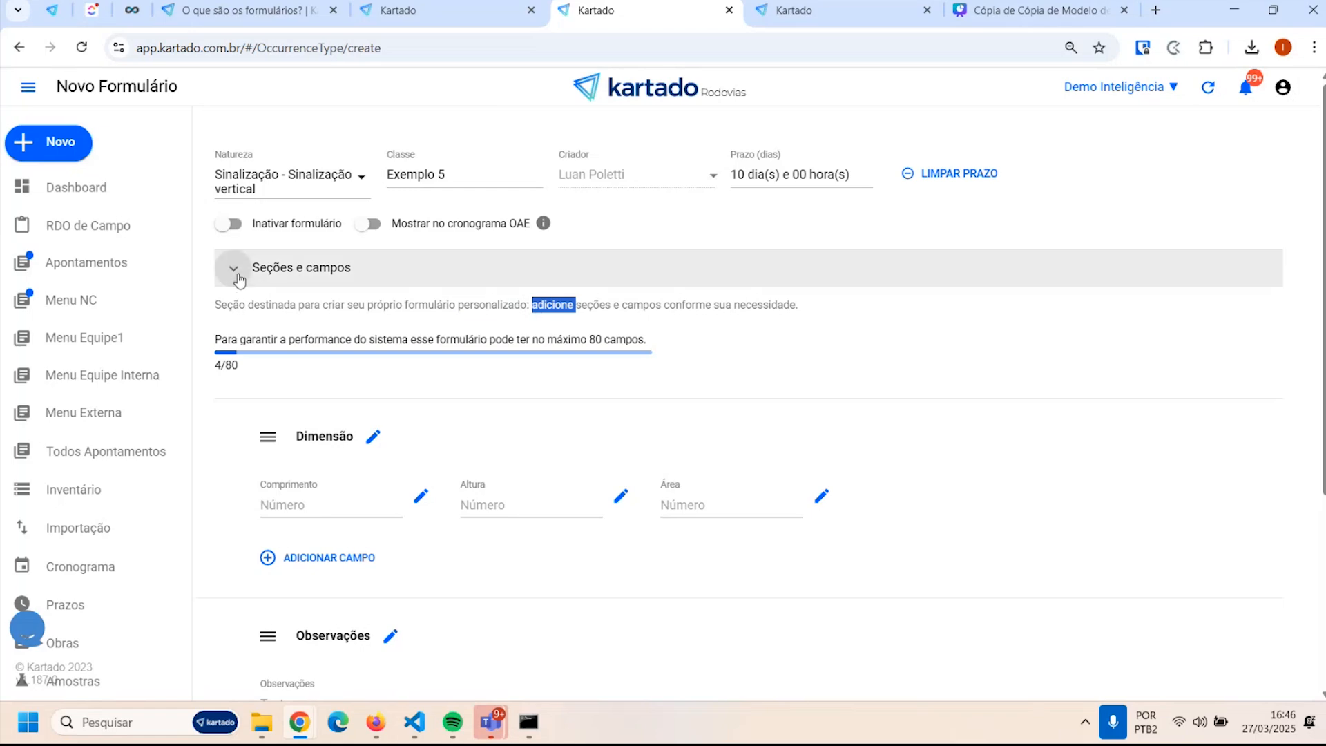
click(367, 268)
Go to the list of active forms in the settings and search it for inspeção
click(572, 304)
scroll(152, 550, down, 5)
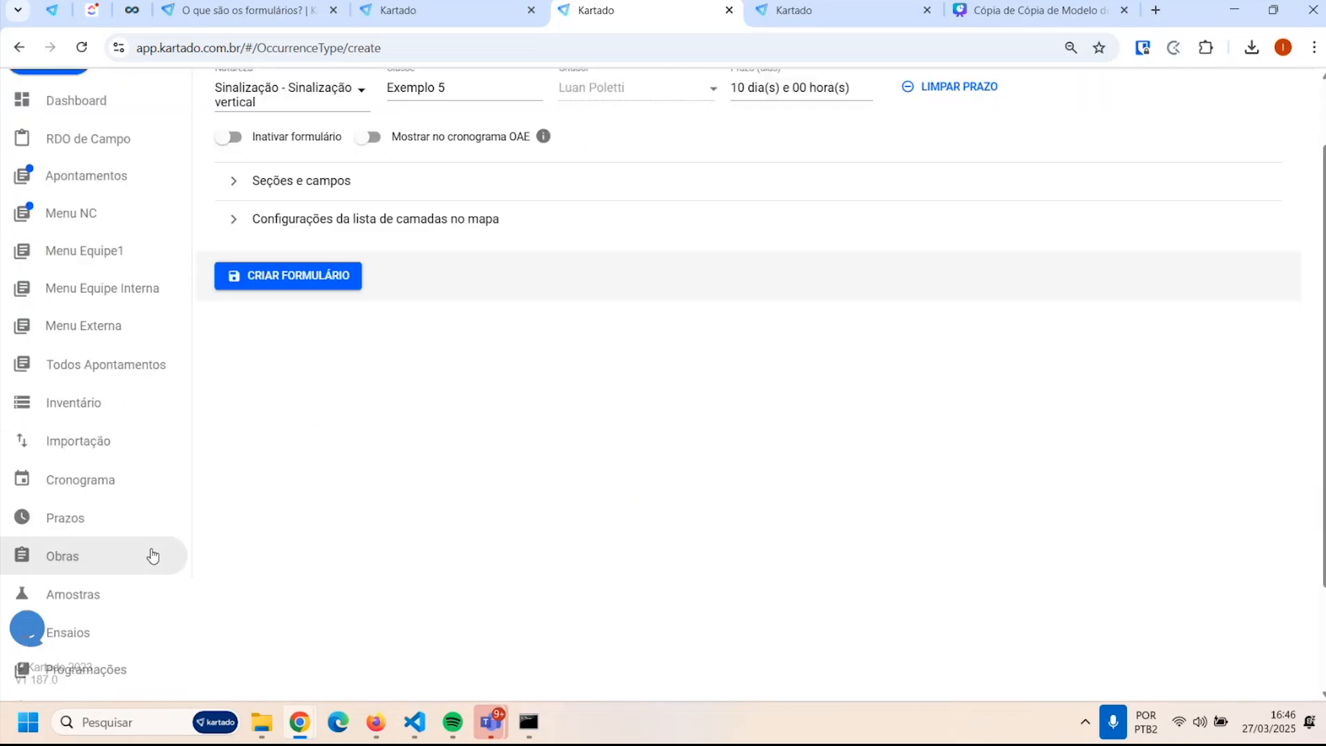
click(83, 605)
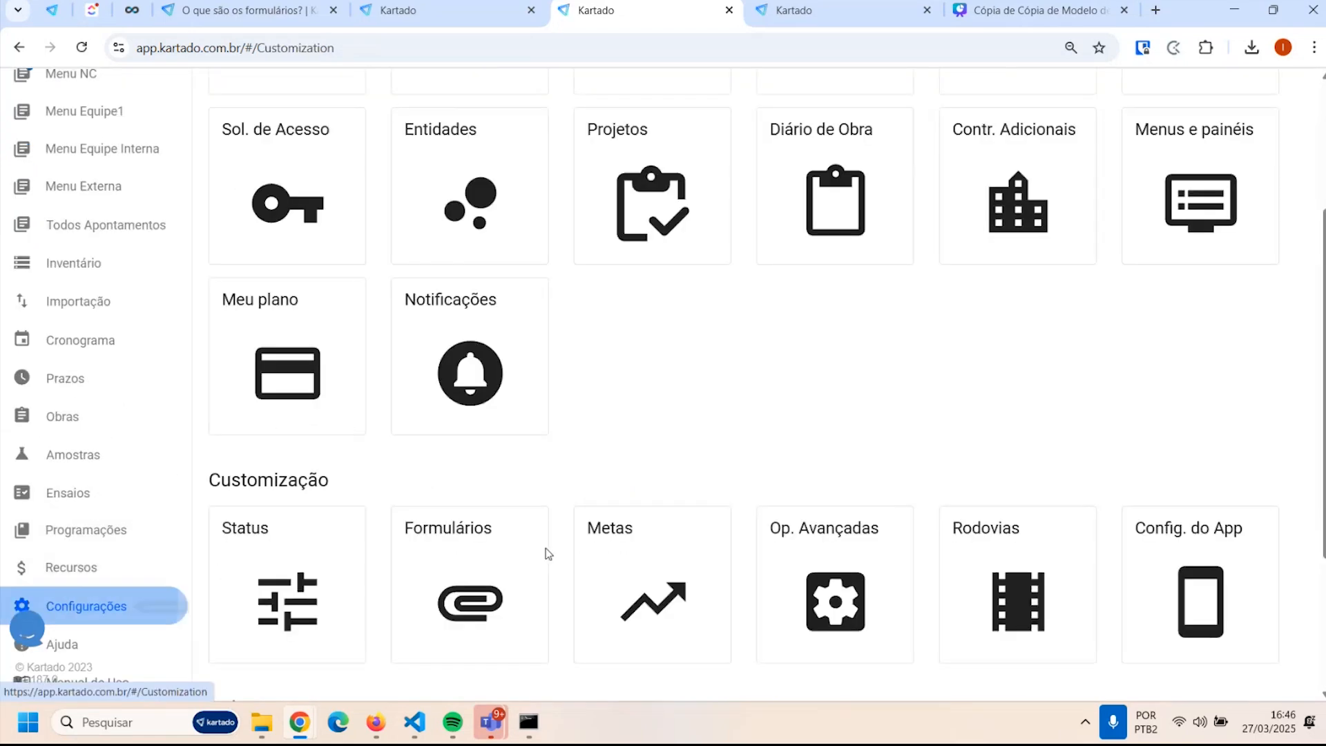
click(518, 585)
click(293, 168)
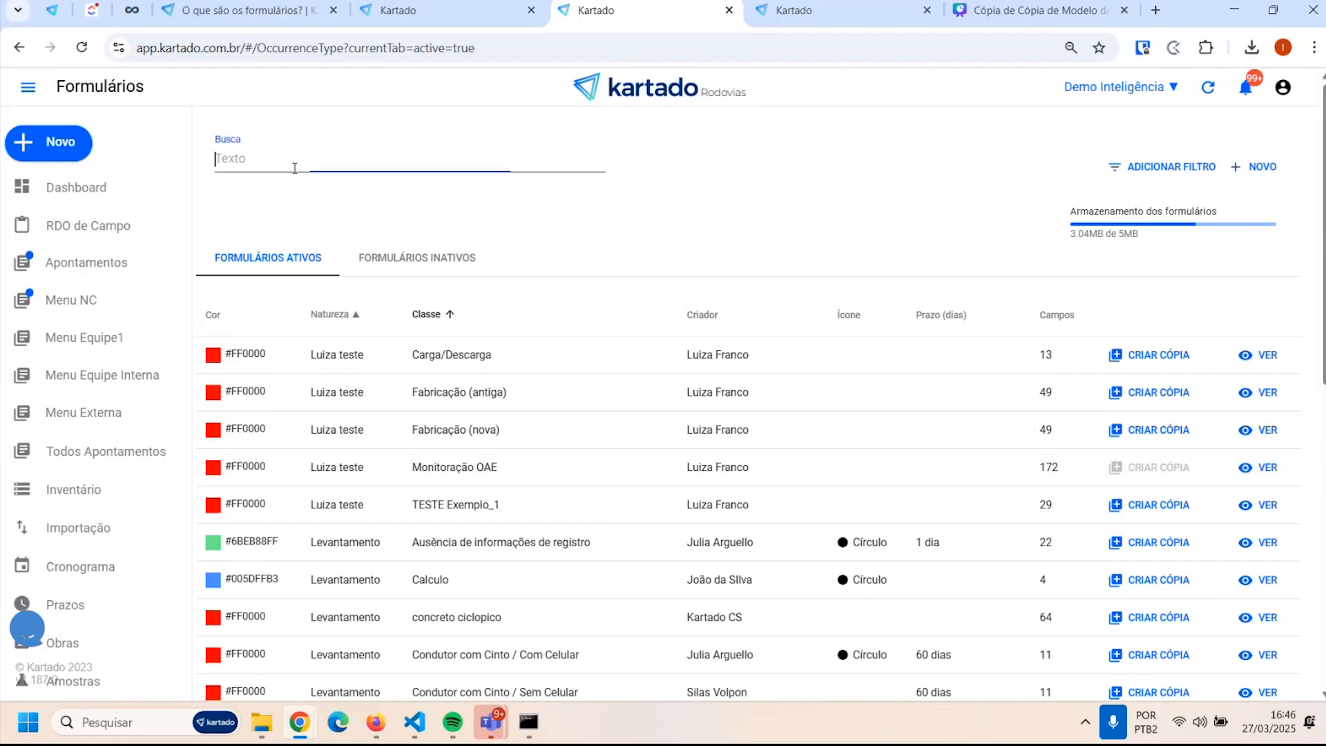
text(inspeção)
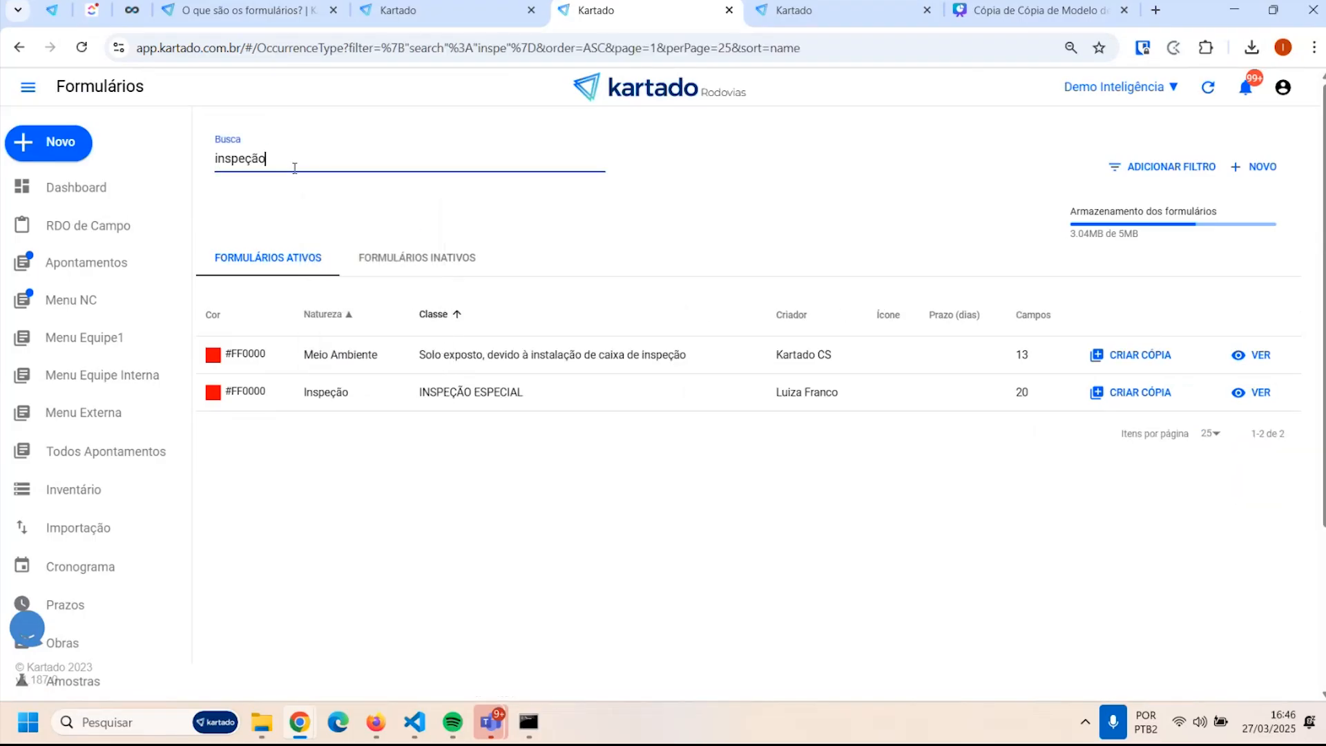
Open the INSPEÇÃO ESPECIAL form for editing and expand its Seções e campos area
click(1261, 393)
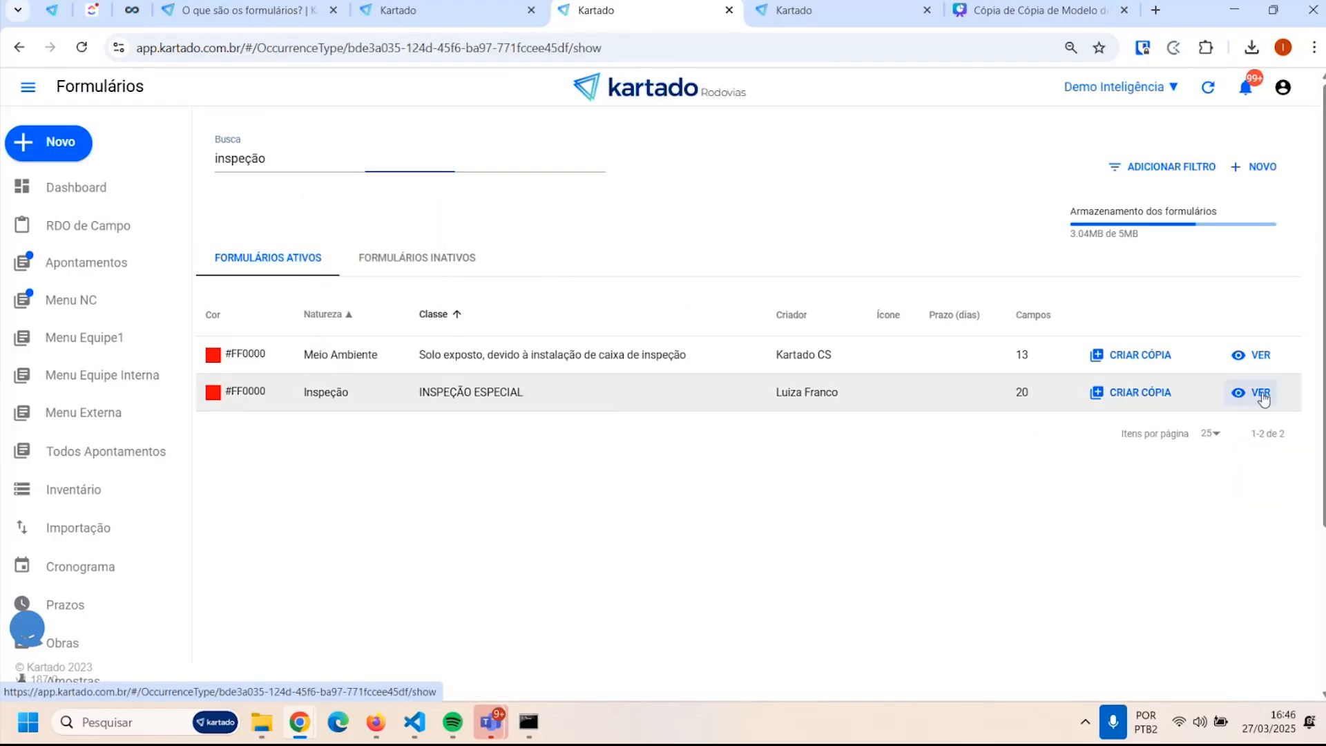
click(1251, 139)
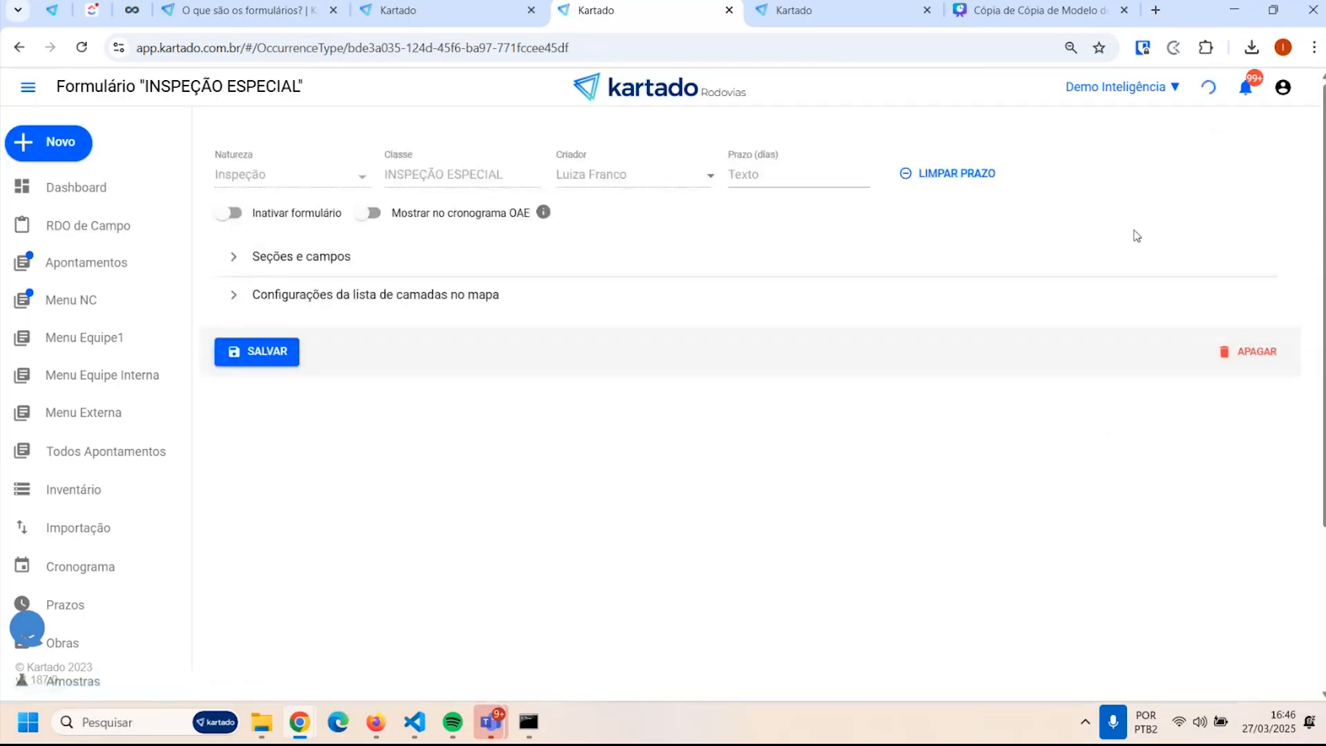
click(291, 259)
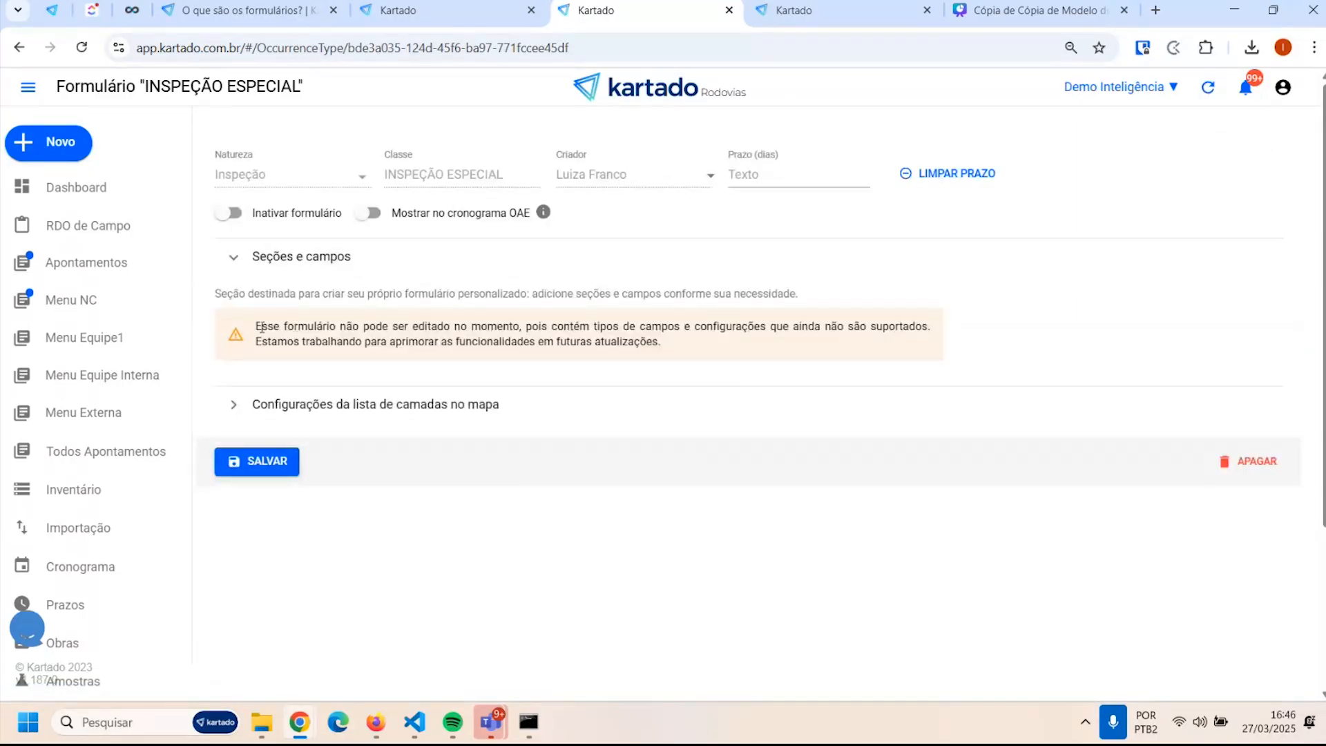
Read the notice in the form's Seções e campos area about editing support, and collapse the area
drag(257, 332, 537, 340)
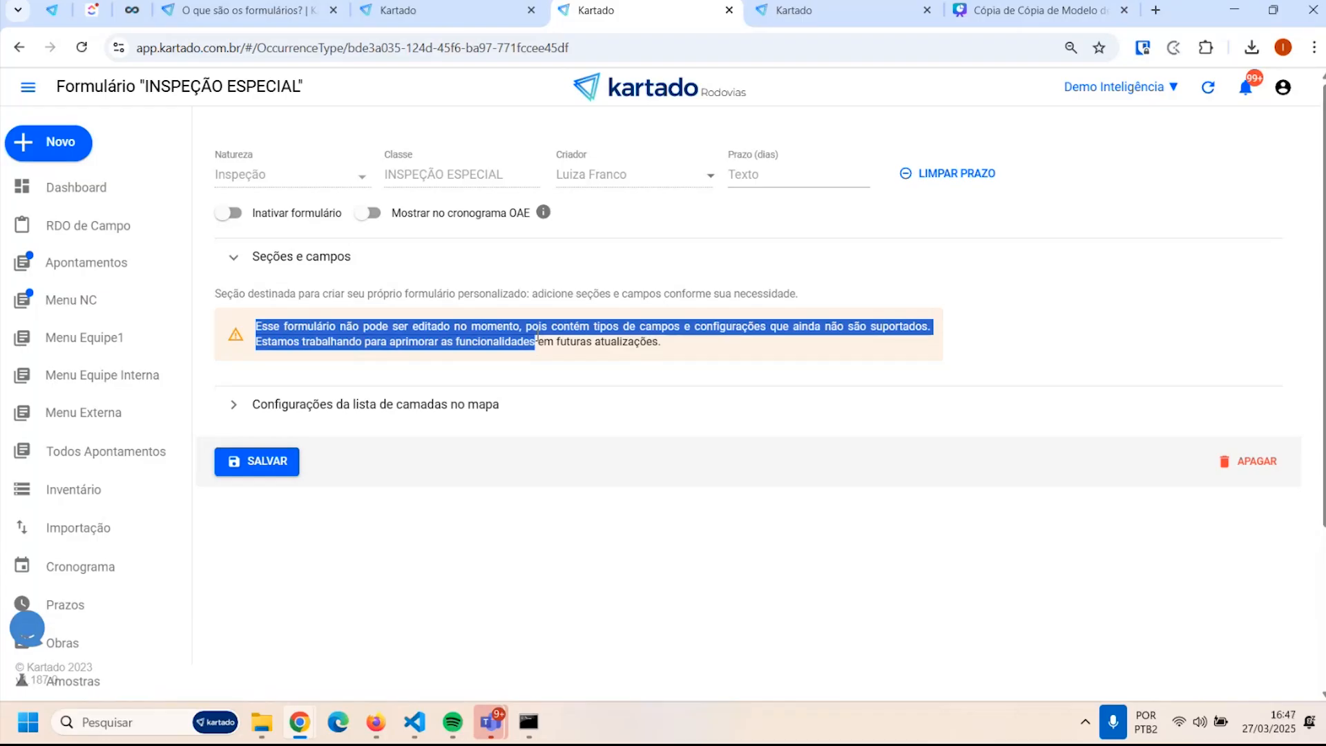
click(536, 340)
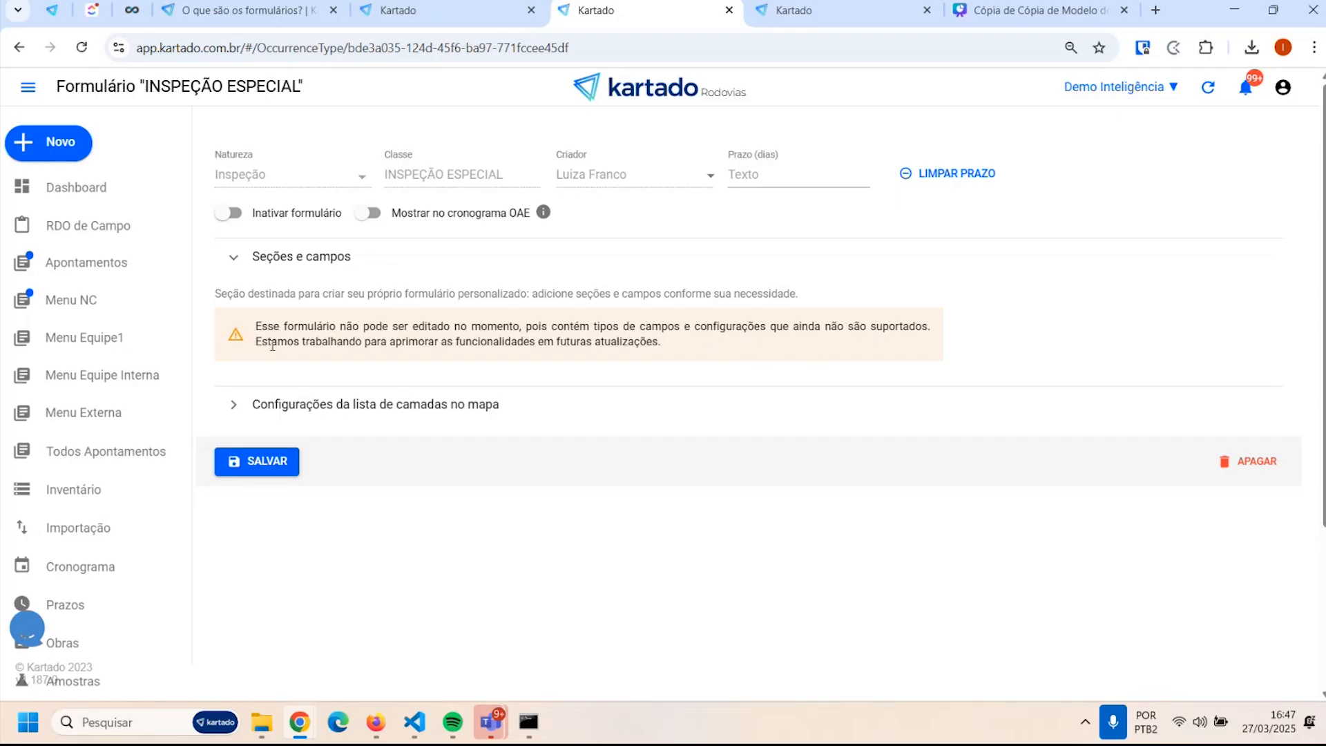
drag(255, 342, 580, 342)
click(679, 352)
drag(664, 343, 556, 342)
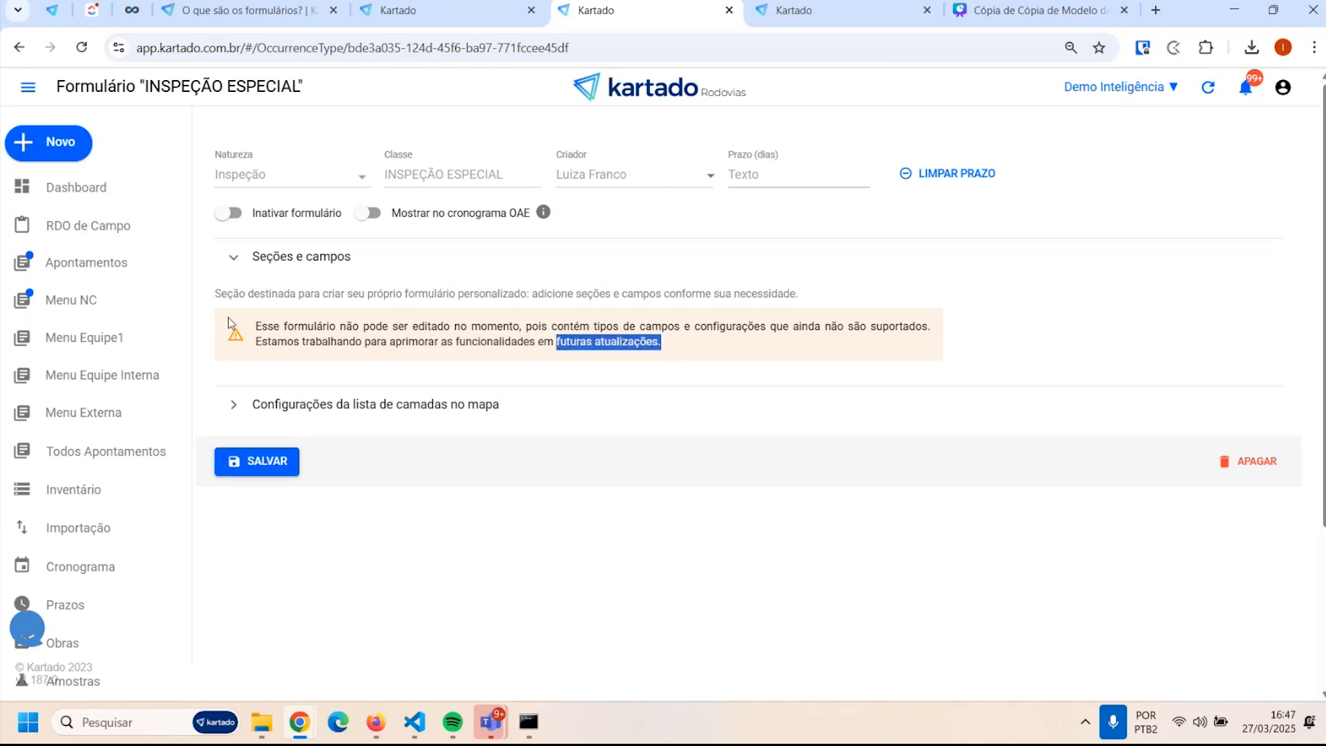
click(373, 352)
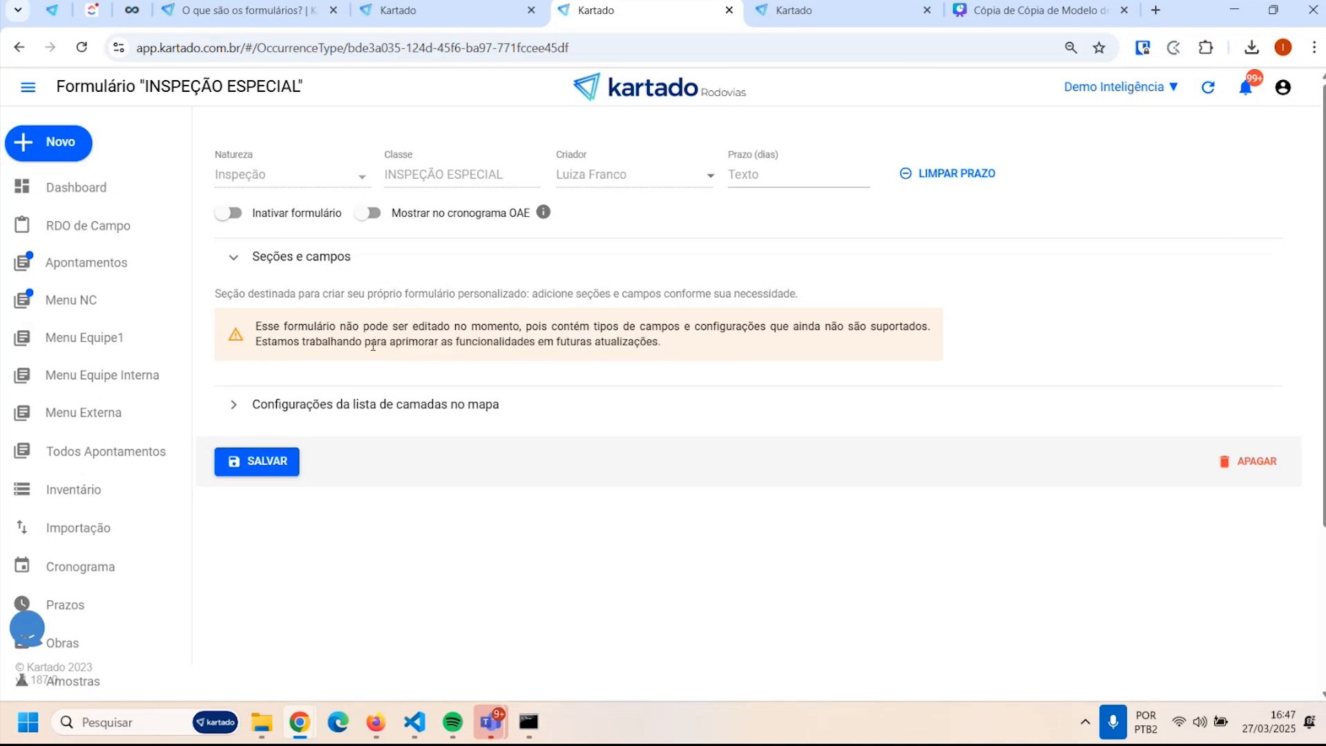
click(235, 262)
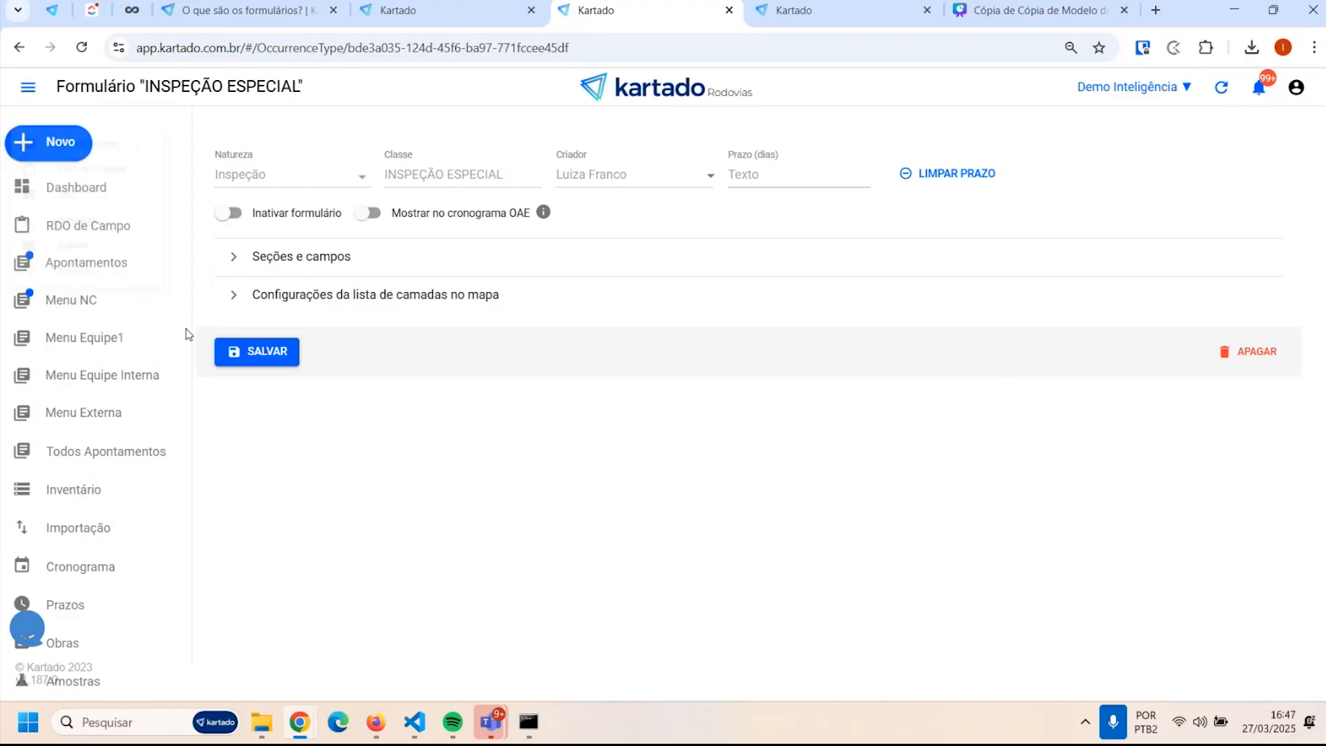
Start a new Apontamento for the Apontamentos menu and set its Natureza to Faixa de Domínio - Erosões
mouse_move(51, 142)
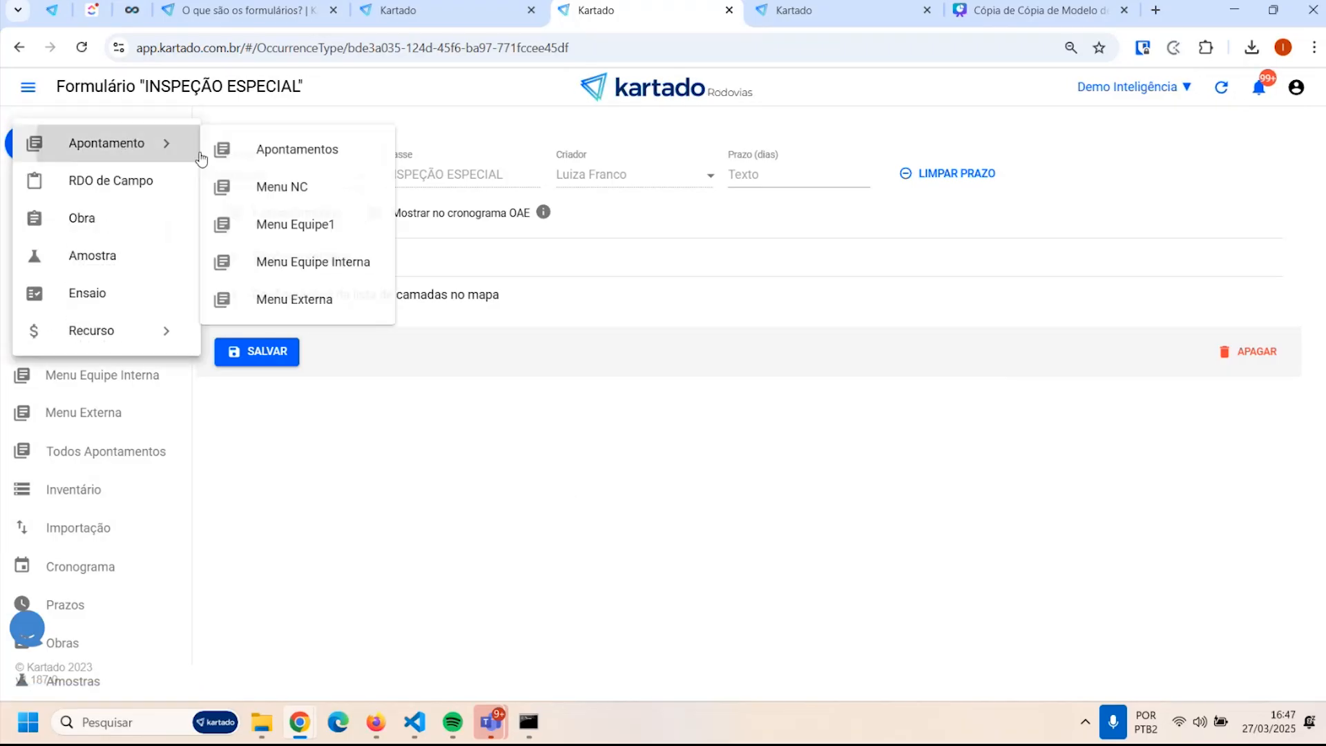
click(290, 164)
scroll(495, 482, down, 10)
click(314, 339)
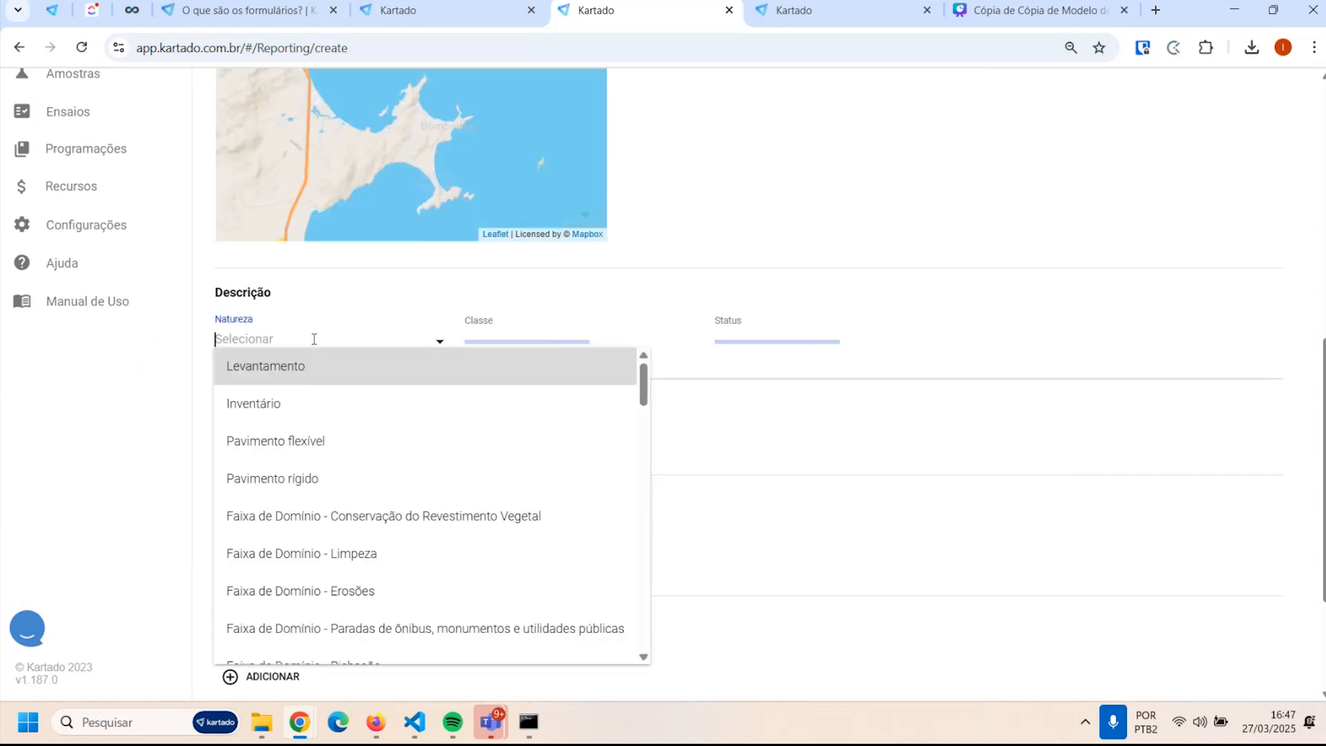
scroll(751, 474, down, 1)
scroll(433, 458, down, 3)
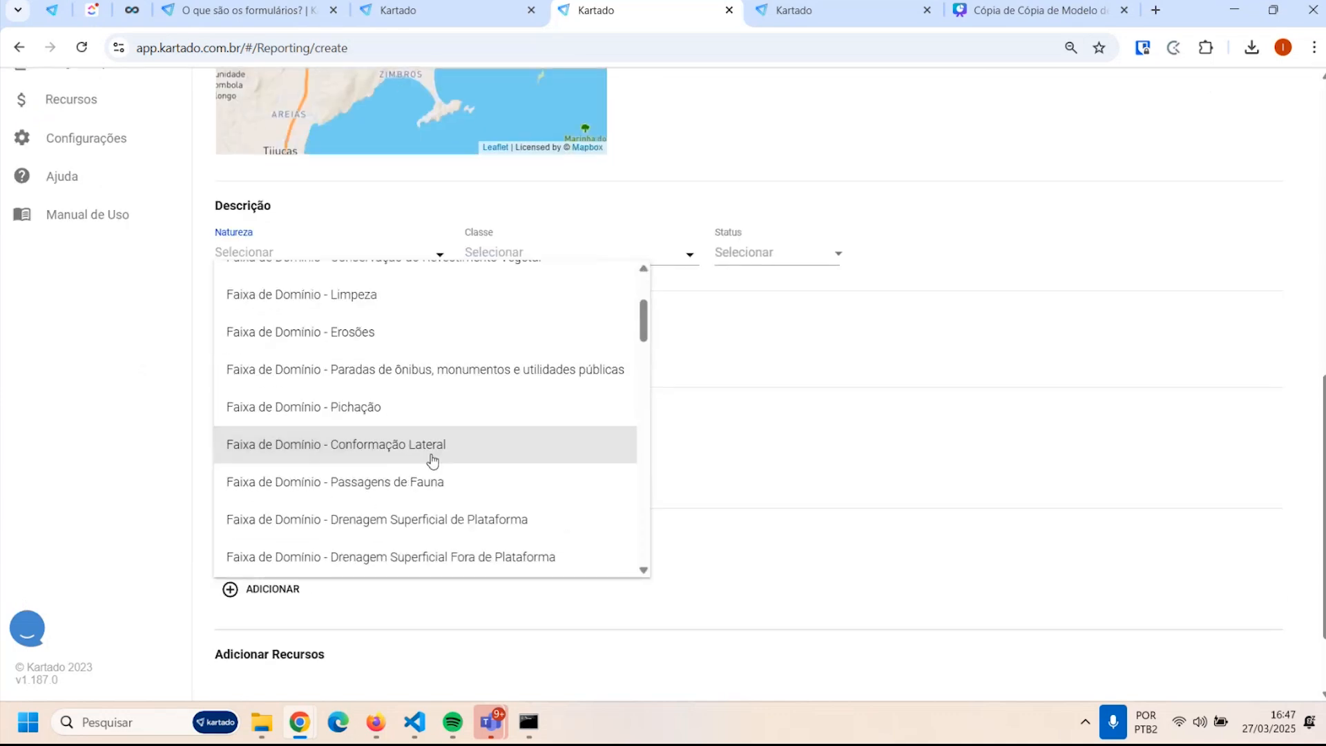
click(295, 328)
Choose Erosões de corte as the Classe of the new Apontamento
click(536, 250)
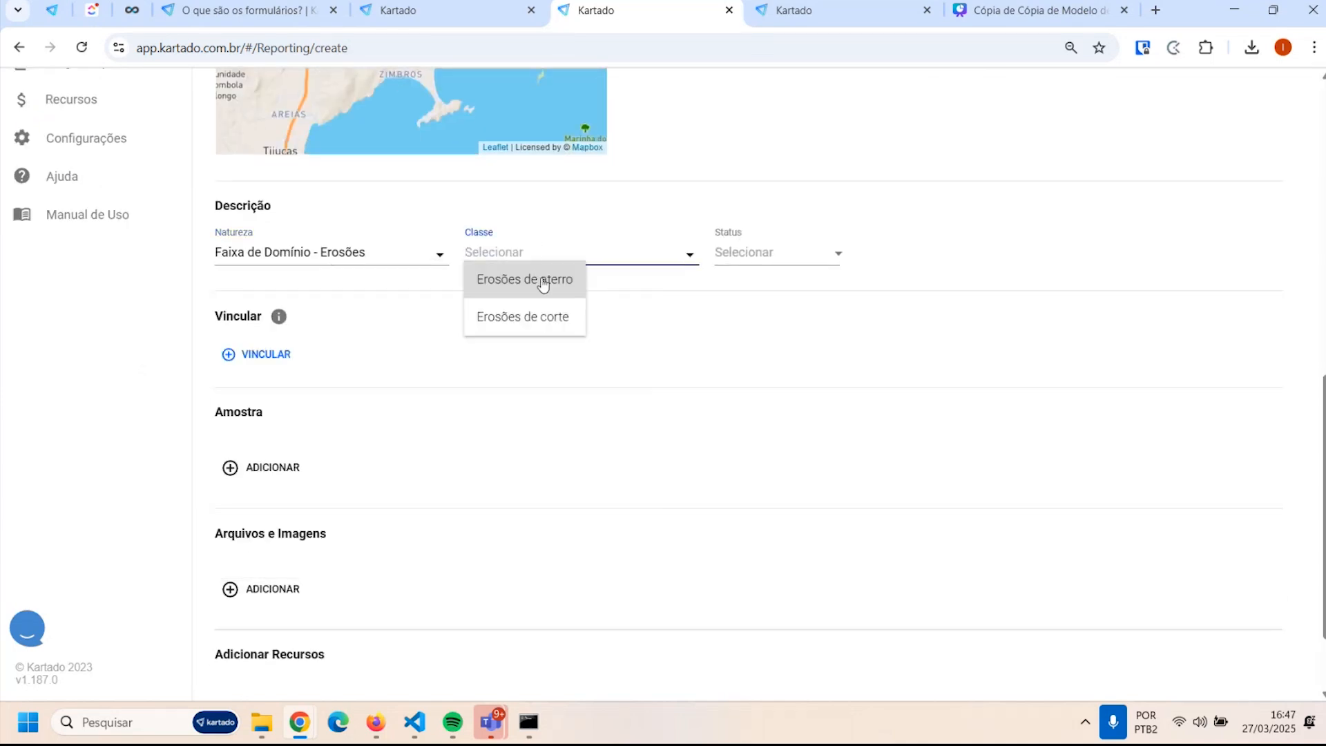
click(542, 279)
click(577, 252)
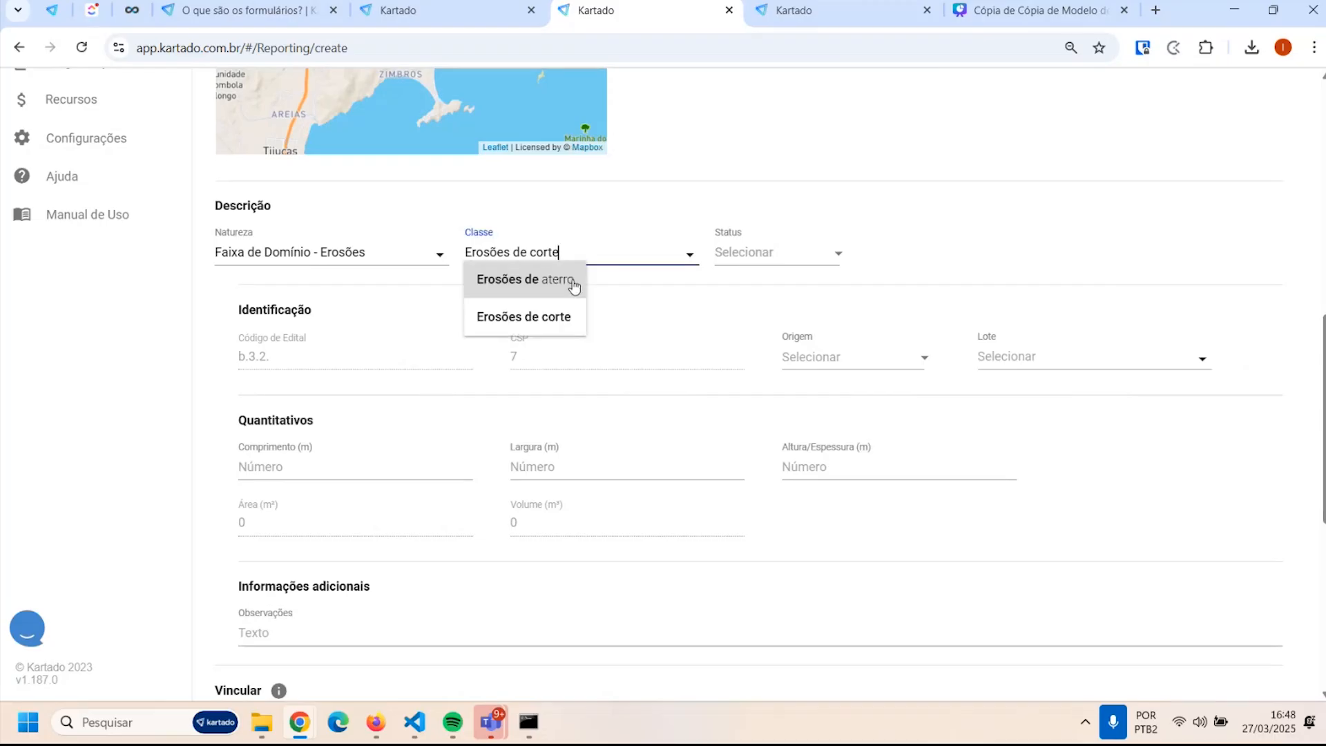
click(552, 316)
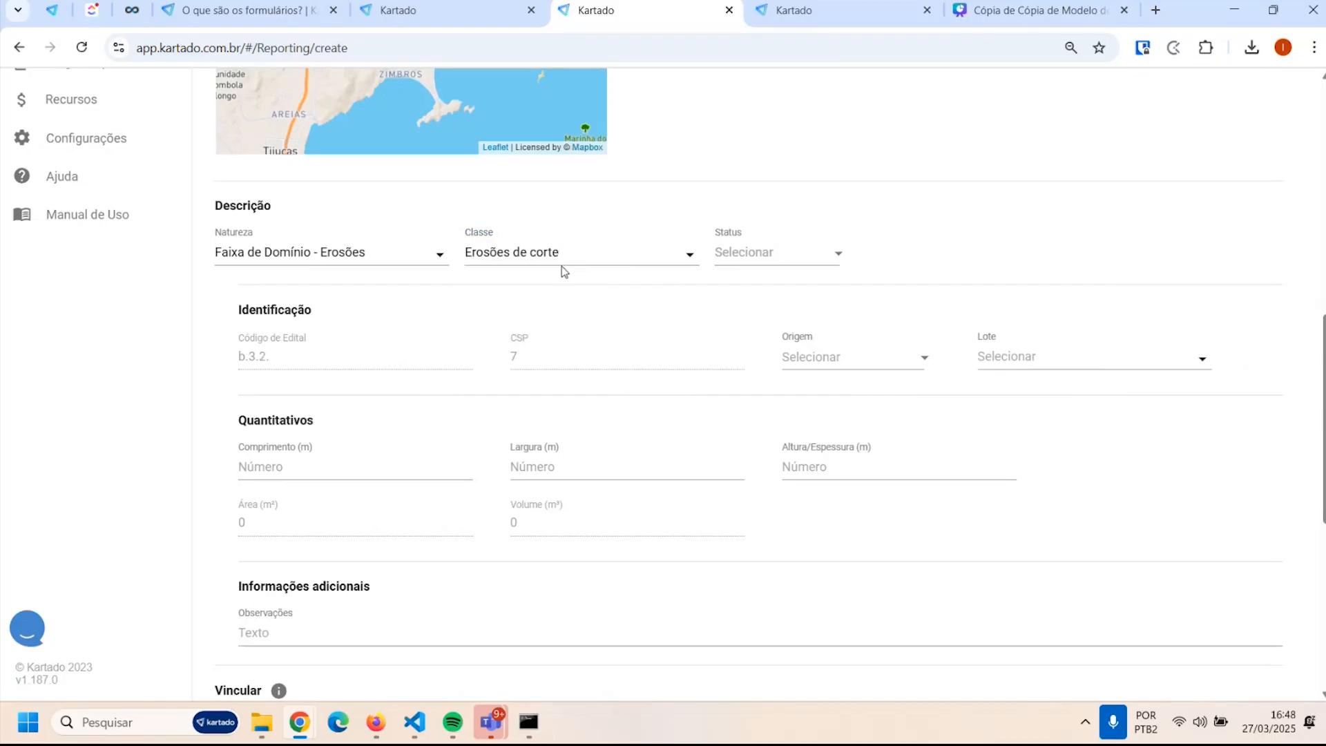
Alternate the Classe between Erosões de aterro and Erosões de corte to compare their form fields, ending on Erosões de corte
click(562, 265)
click(561, 284)
click(563, 257)
click(563, 315)
click(569, 256)
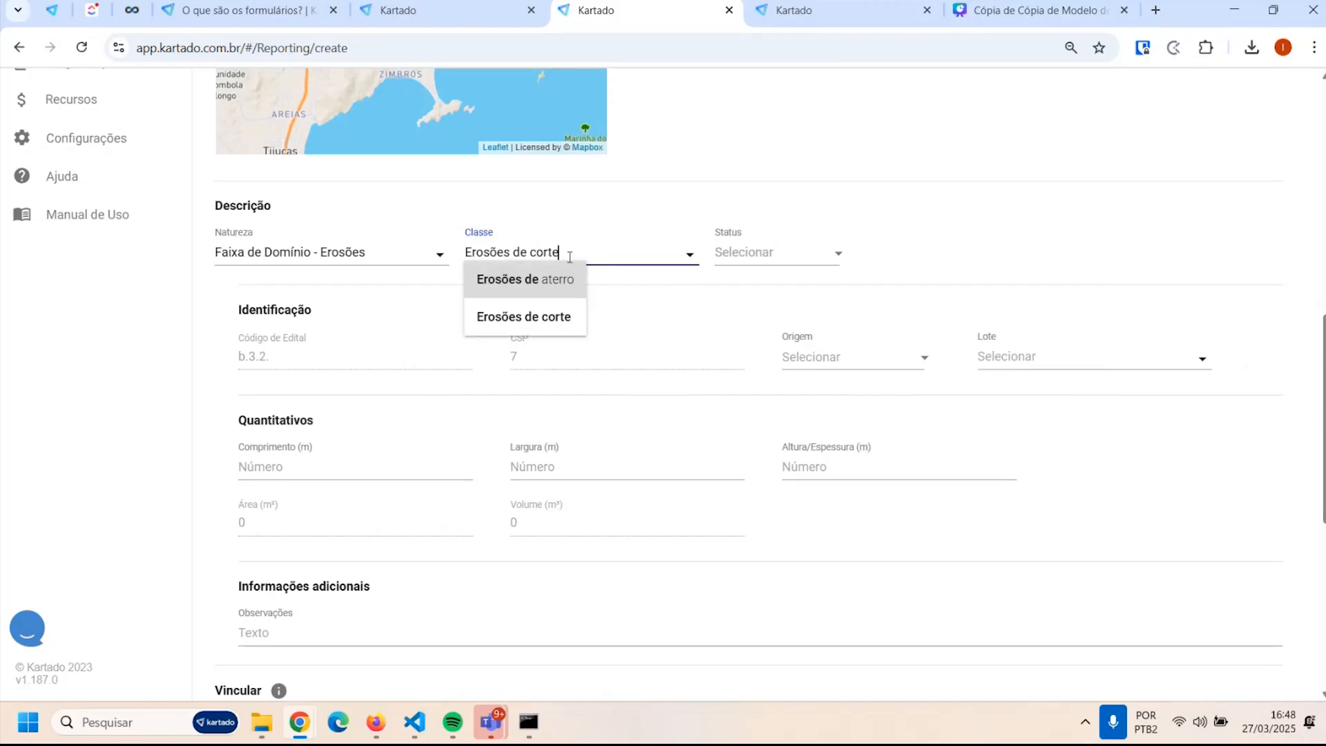
click(563, 282)
click(562, 257)
click(566, 316)
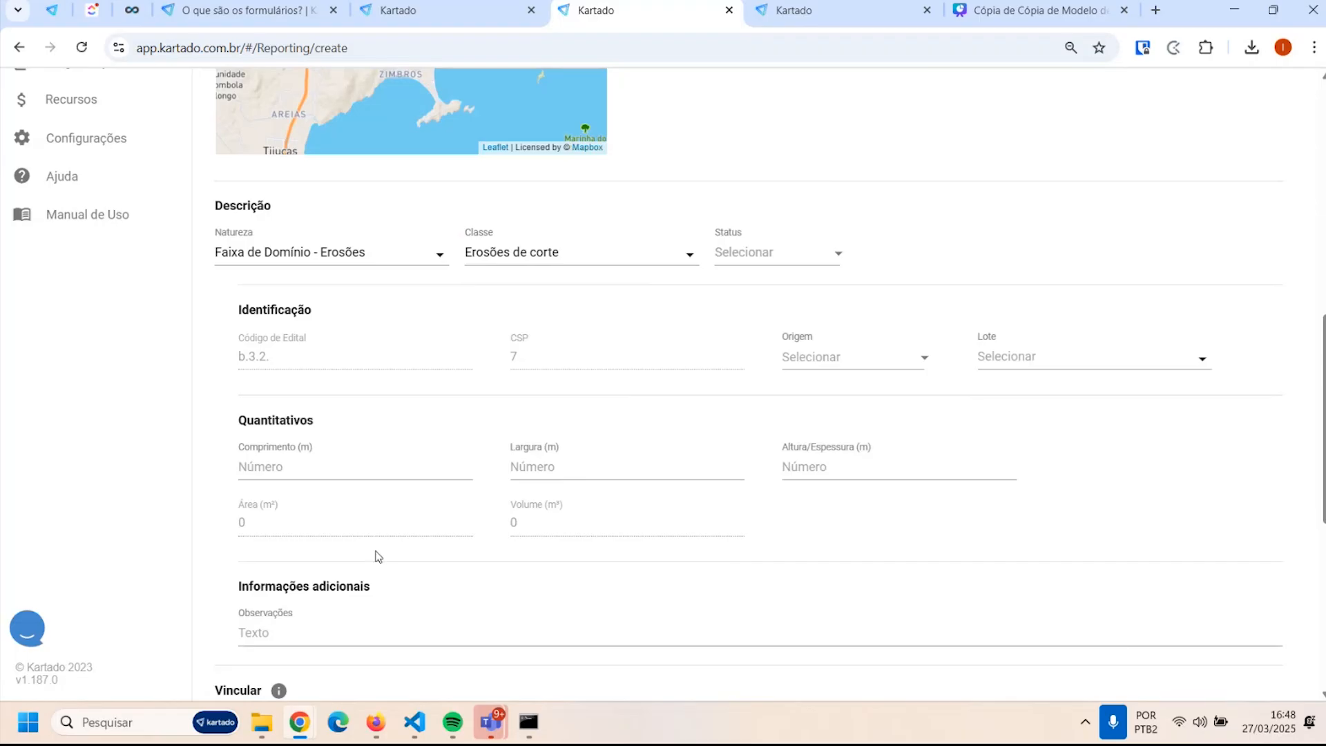
click(561, 255)
click(558, 283)
click(594, 253)
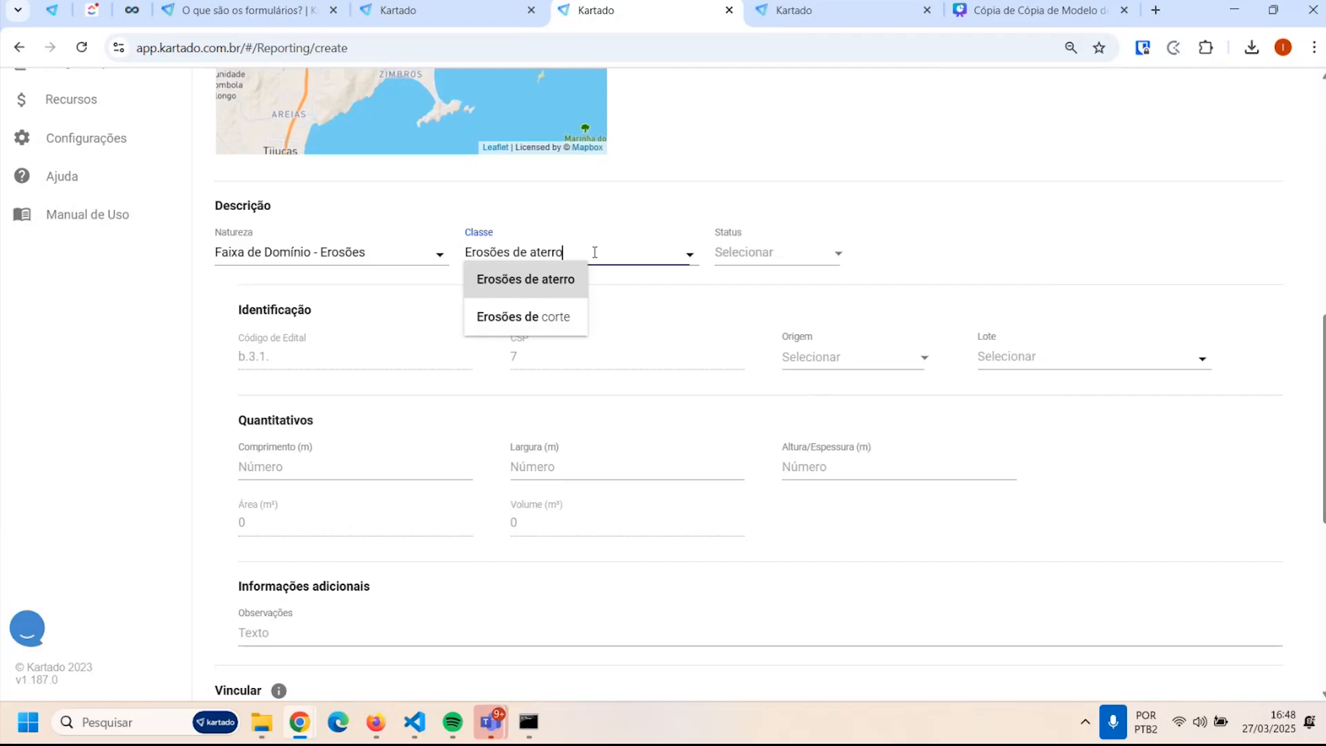
click(556, 320)
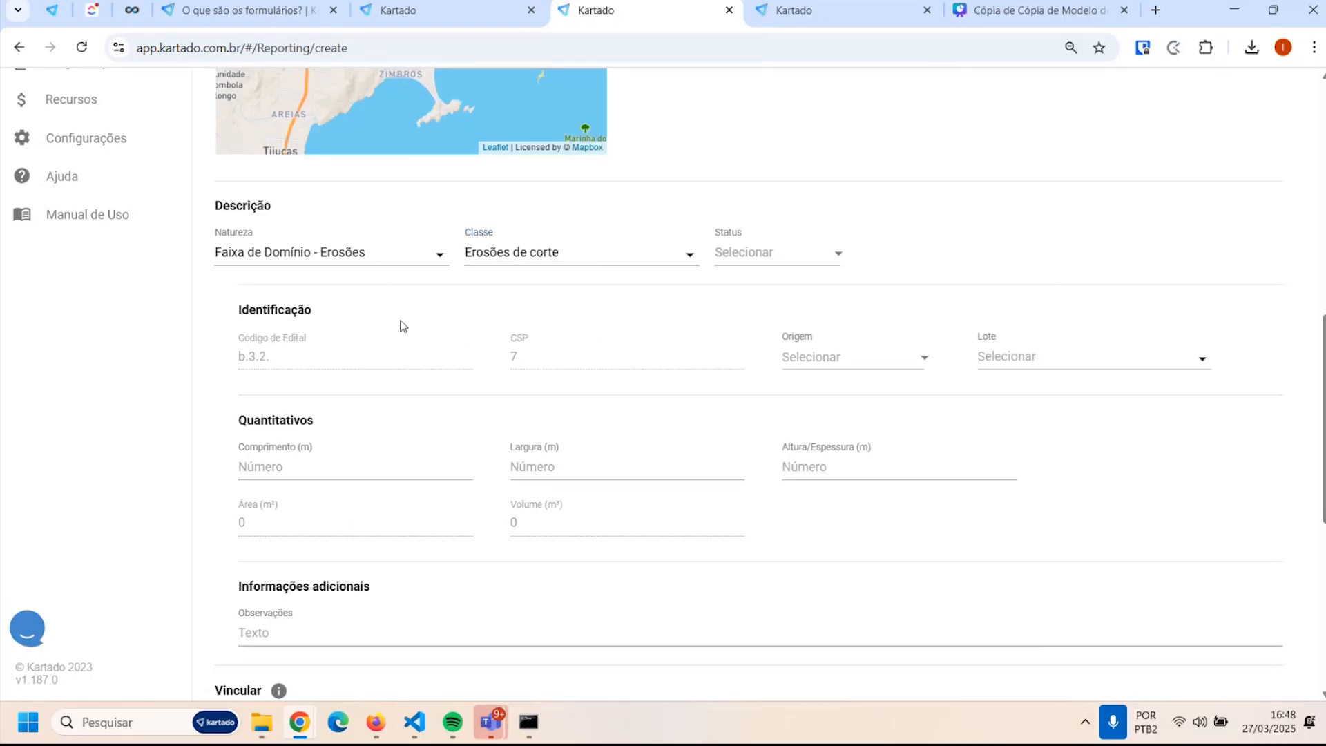
Review the choices offered for Natureza and Classe in the Descrição section without changing the selection
click(222, 252)
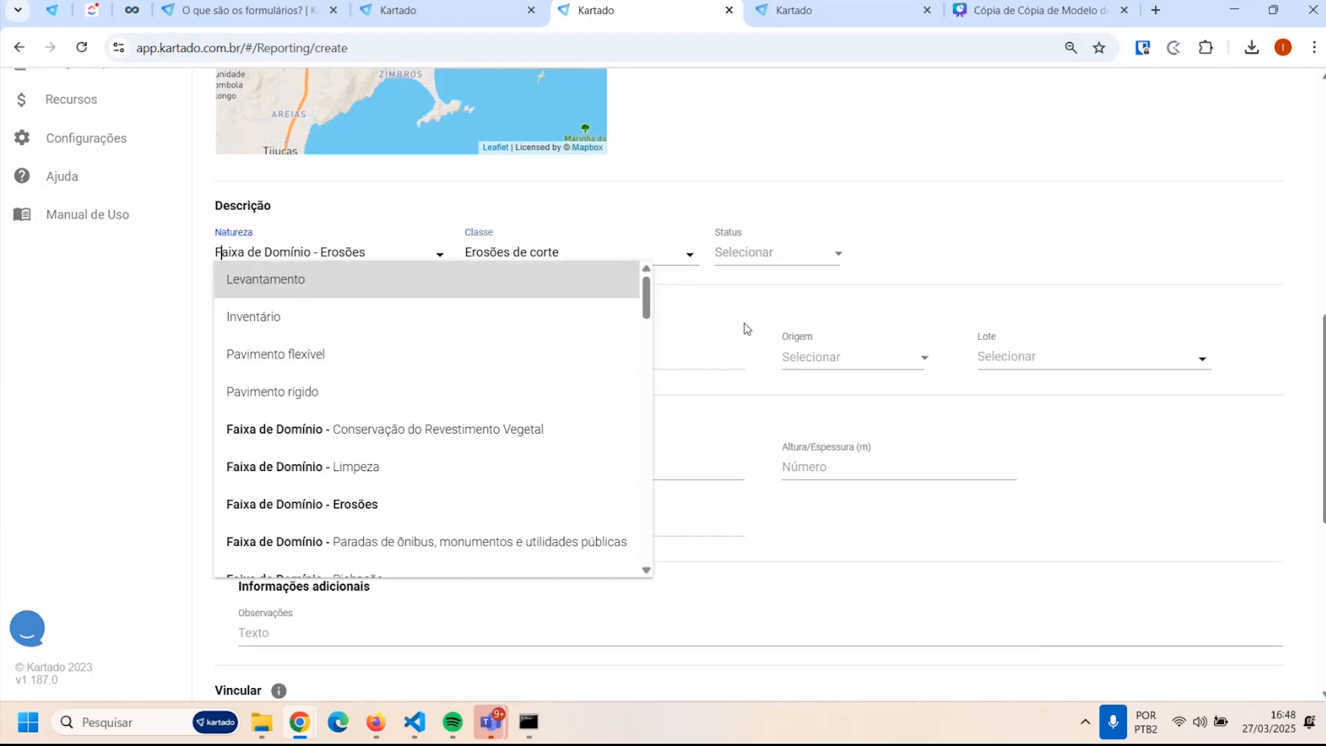
click(803, 295)
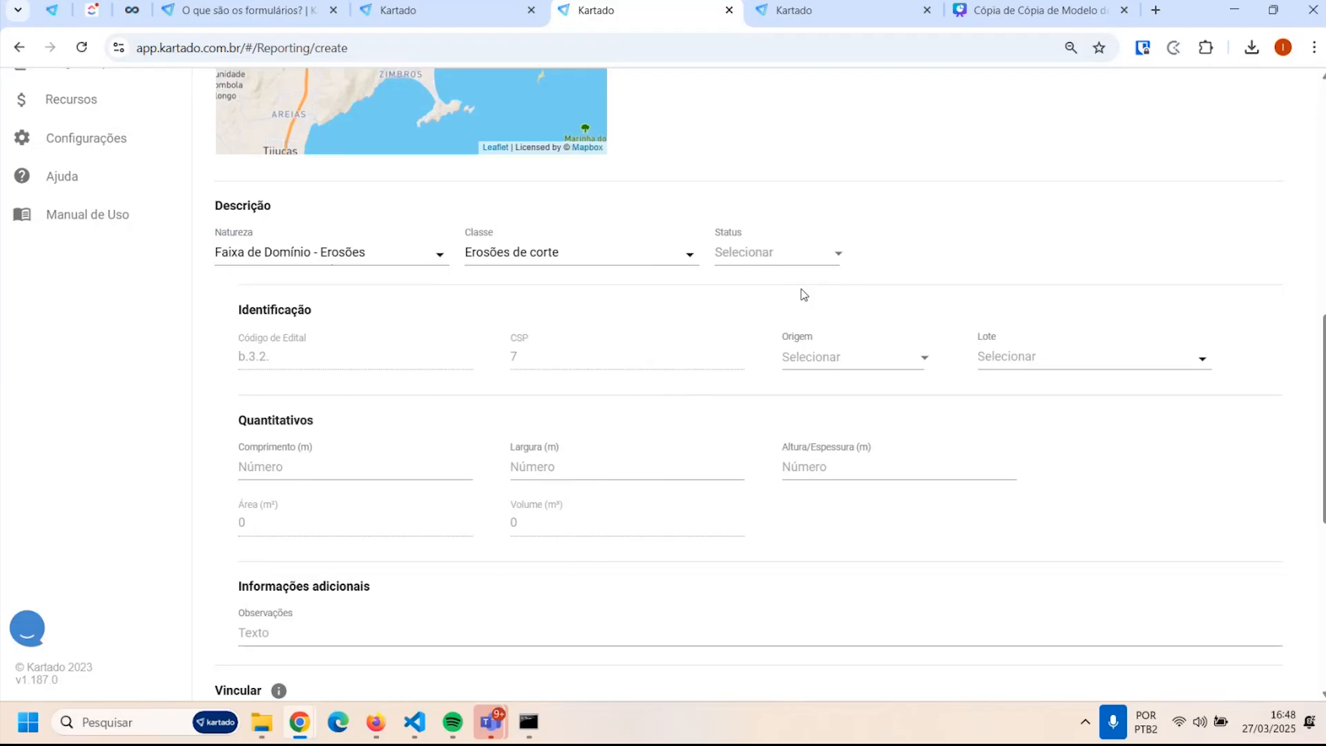
click(601, 251)
click(326, 254)
click(561, 249)
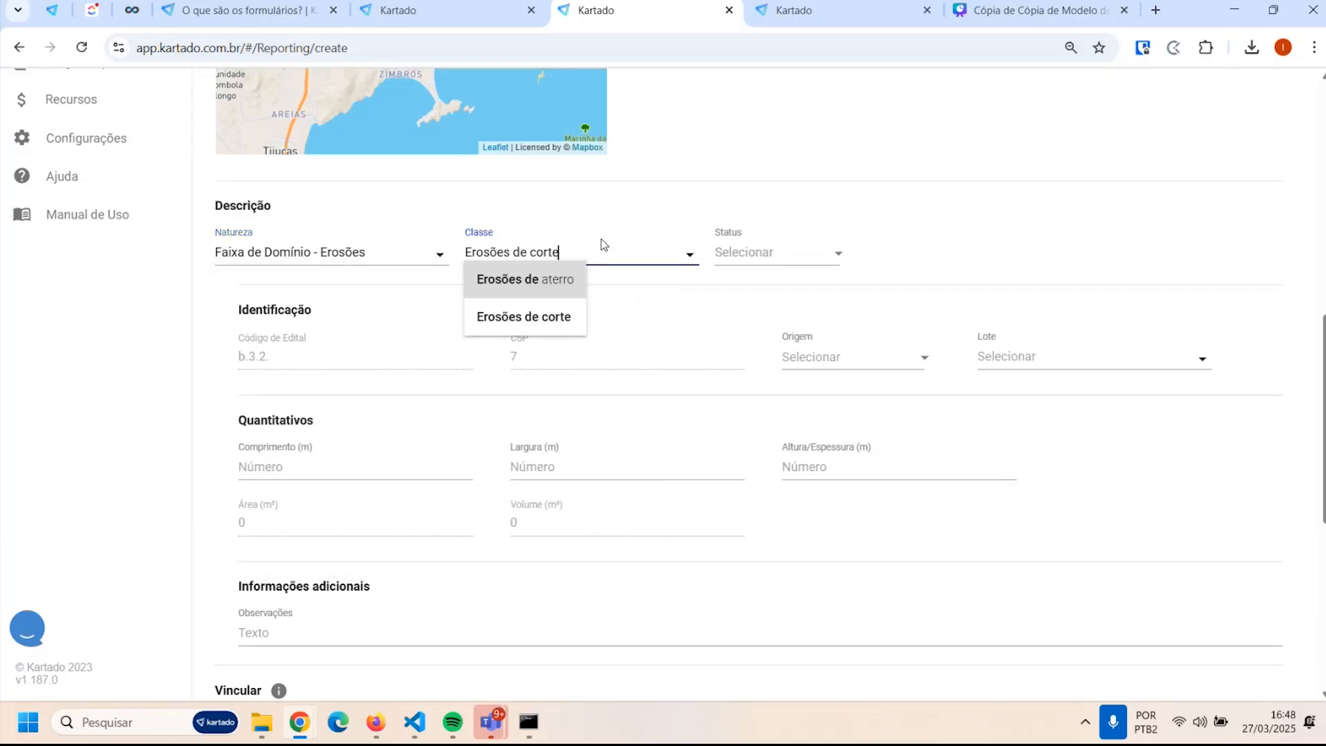
click(863, 221)
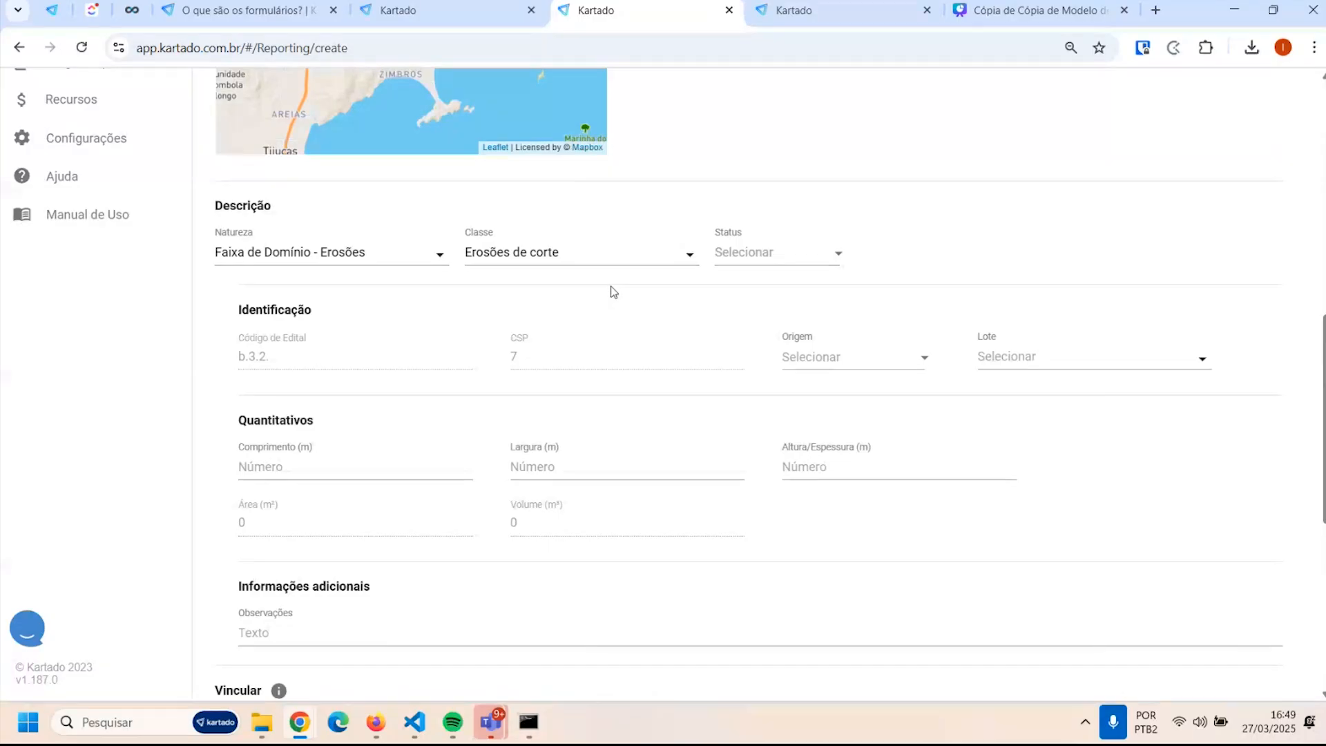
Leave the new Apontamento unsaved and go to the list of active forms in the settings
scroll(460, 343, up, 4)
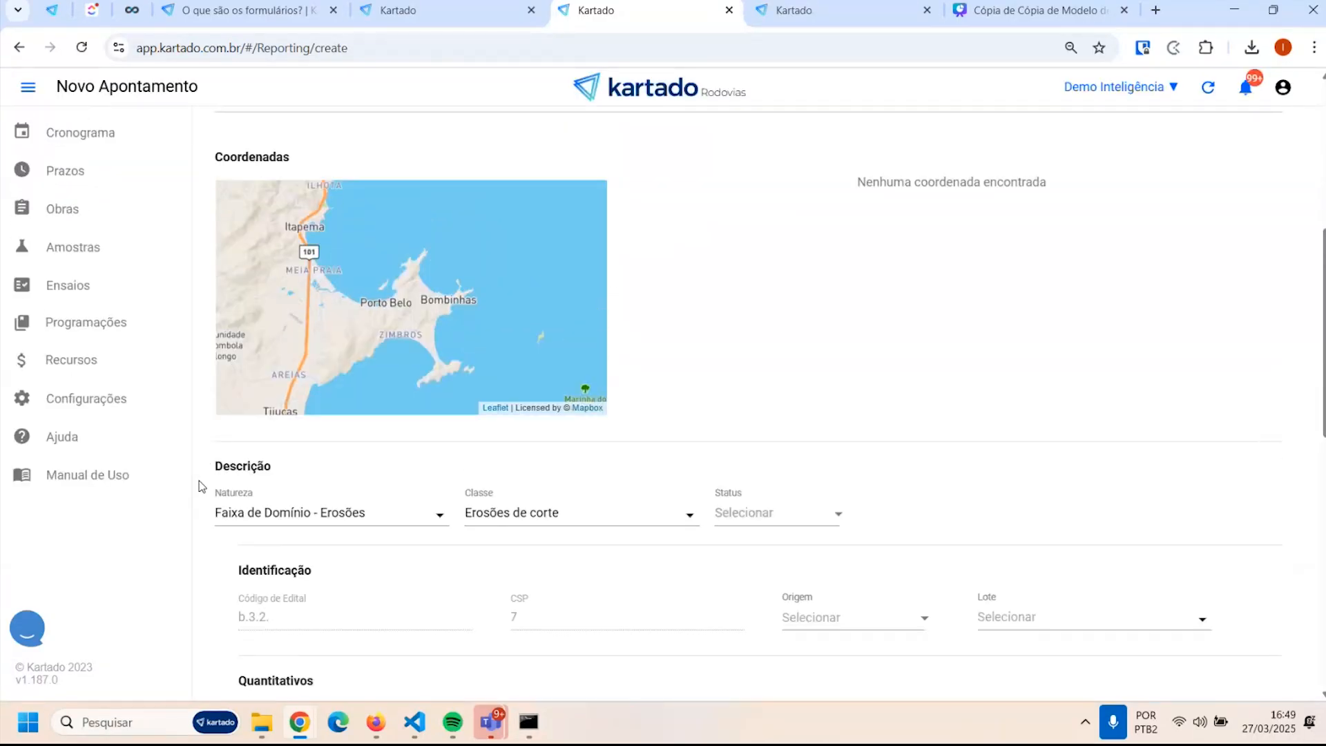
scroll(201, 486, up, 5)
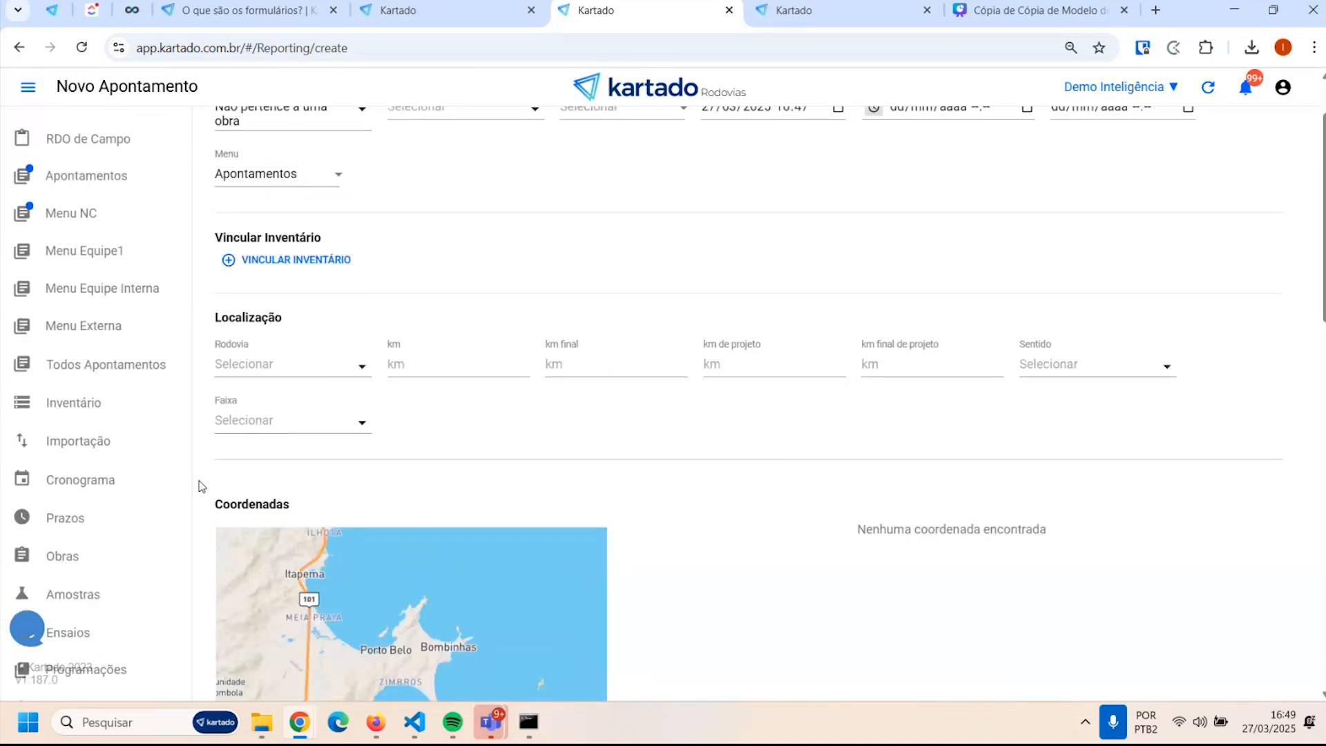
scroll(206, 476, up, 1)
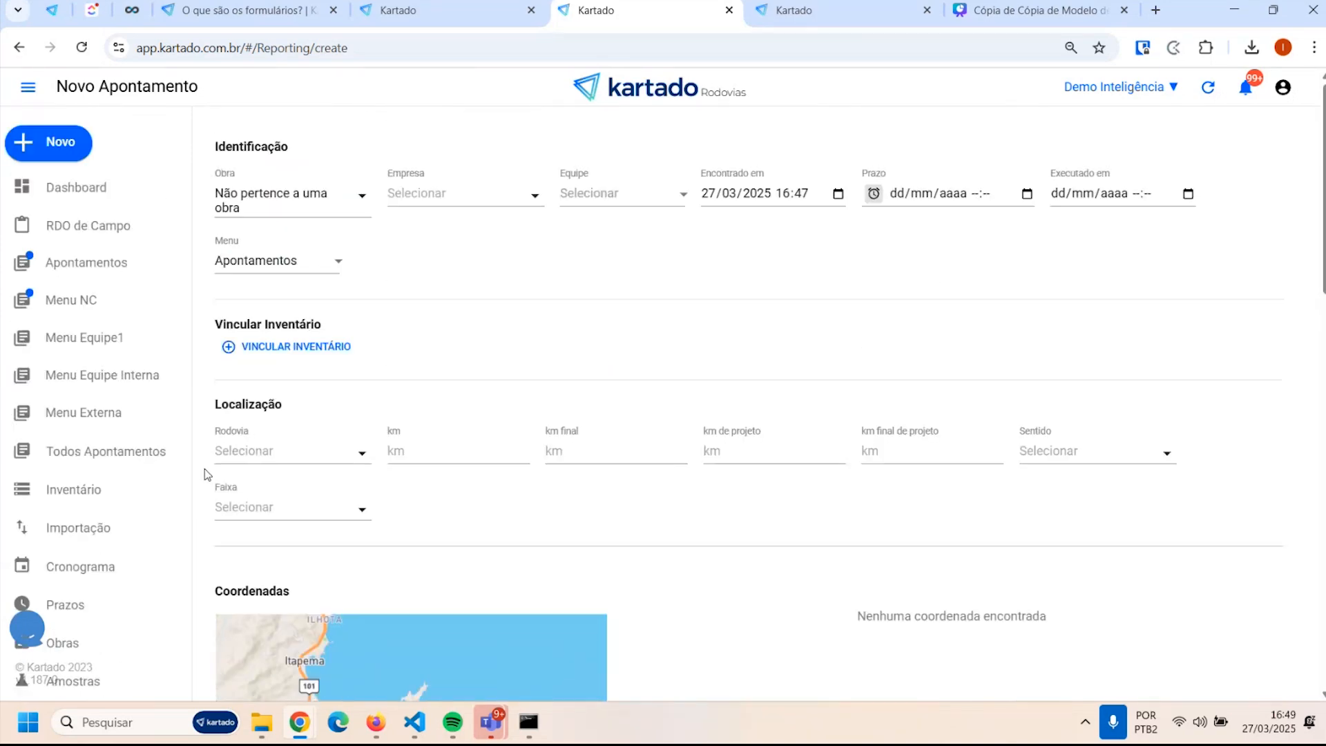
click(90, 451)
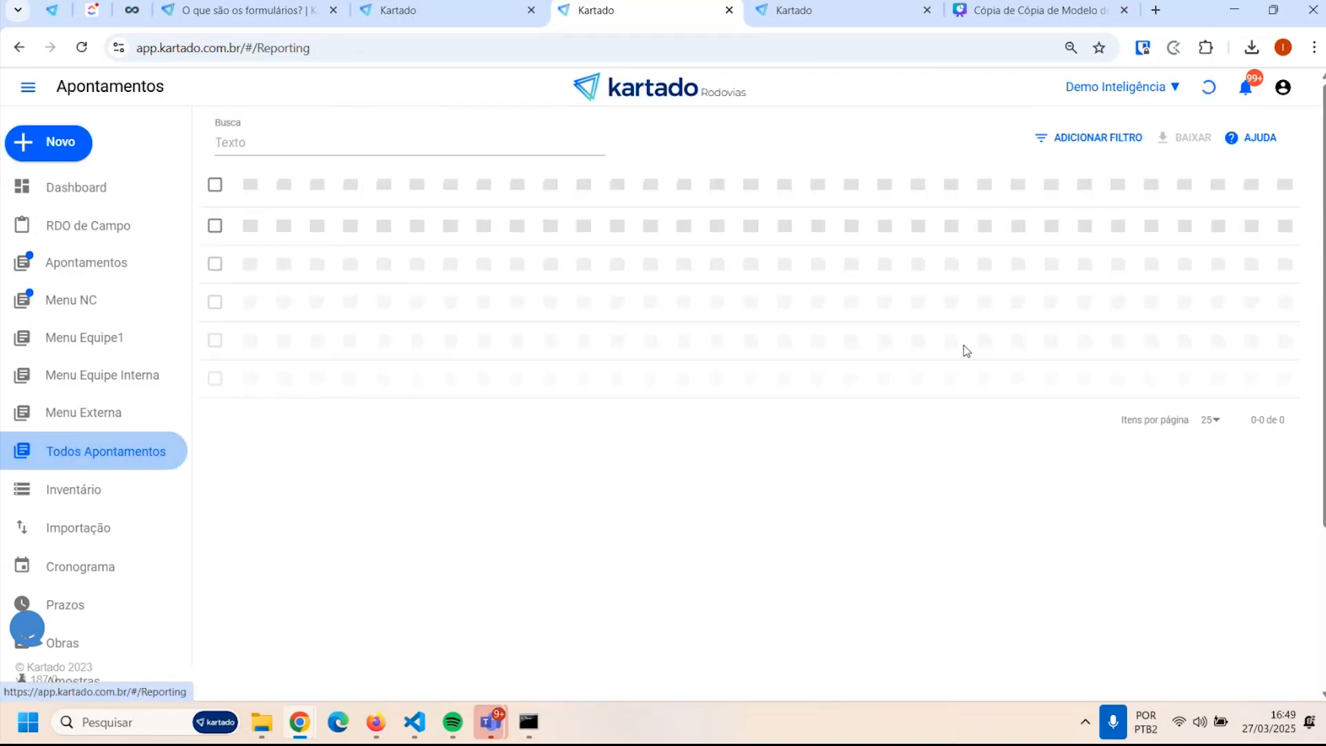
scroll(117, 552, down, 3)
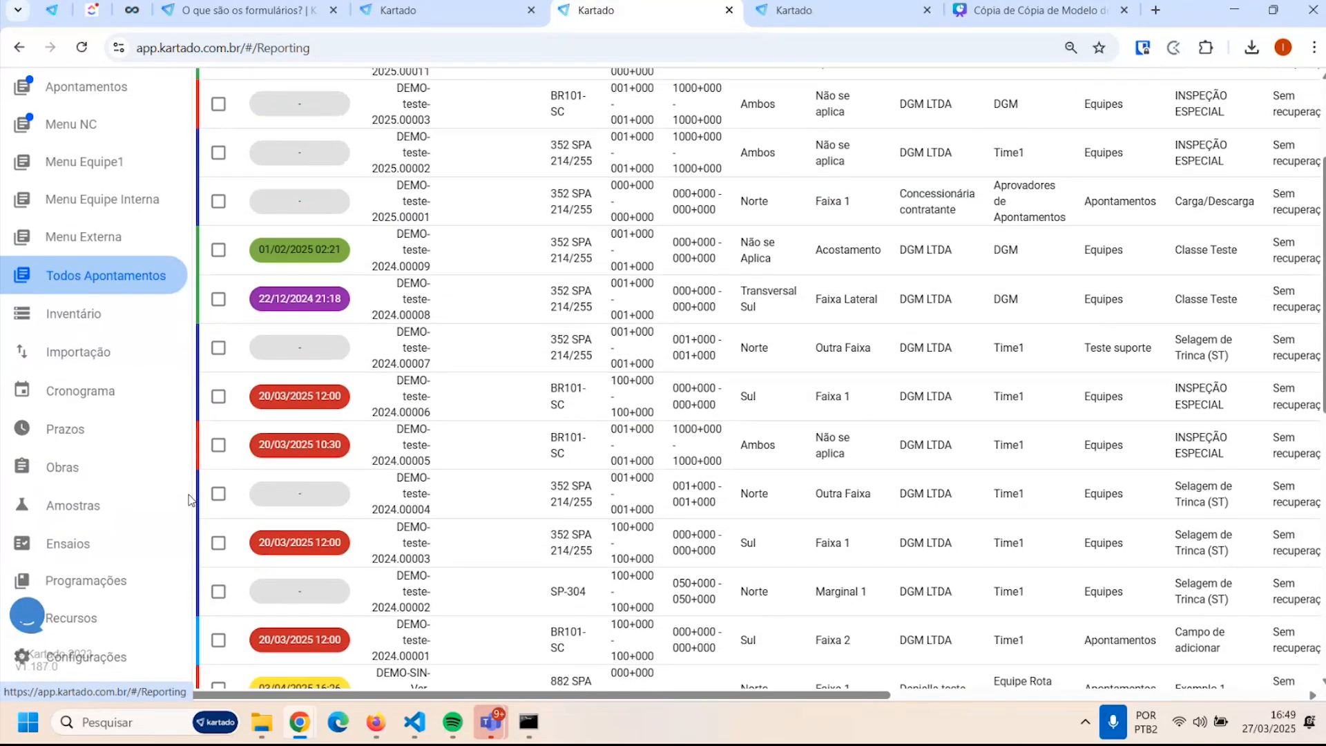
scroll(116, 563, down, 1)
click(103, 480)
click(538, 415)
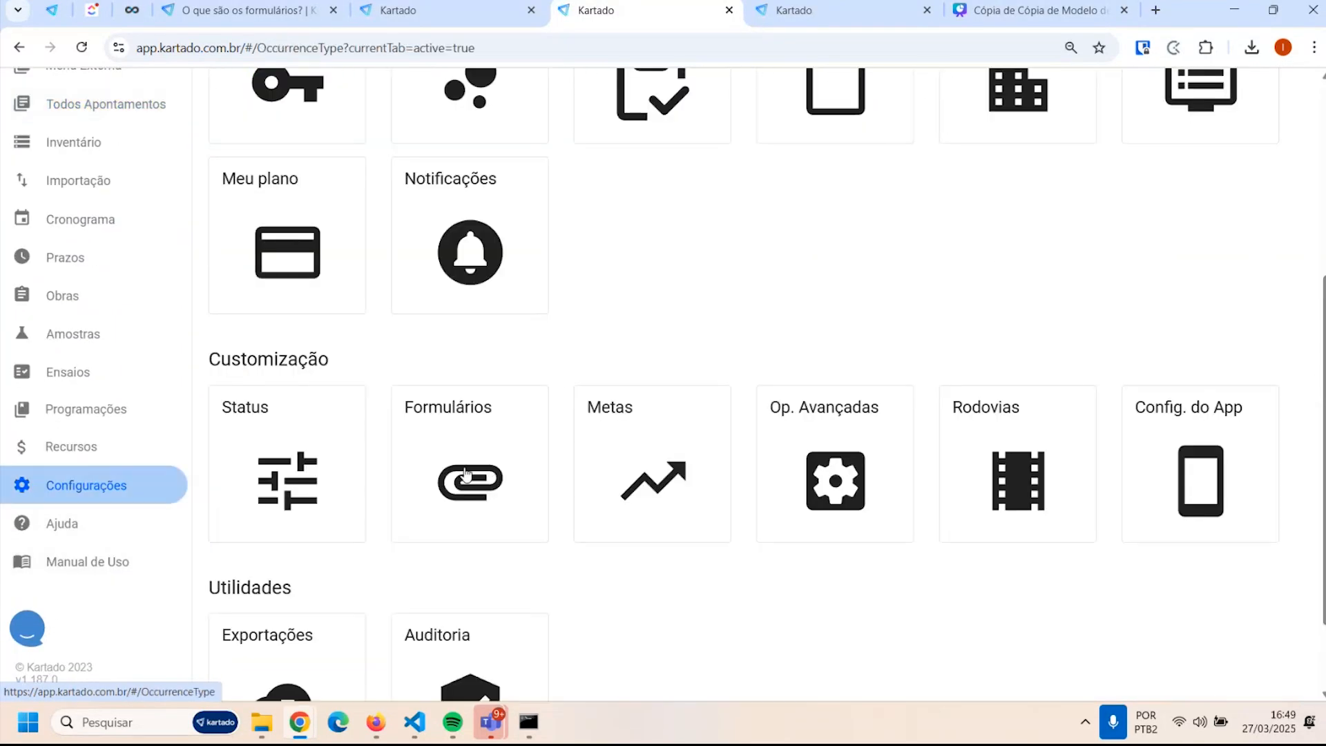
Search the active forms for exemplo instead of the previous search term
scroll(659, 401, up, 1)
drag(379, 157, 216, 156)
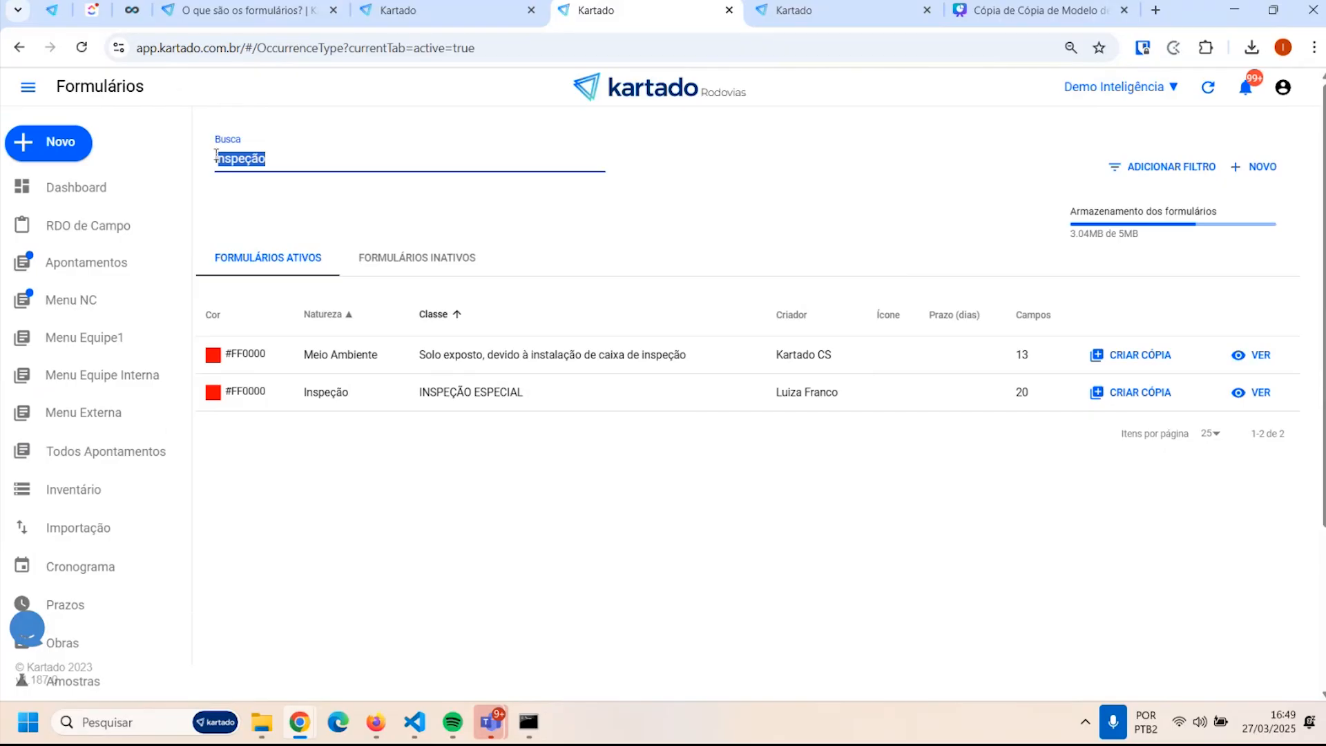
key(BackSpace)
text(exe)
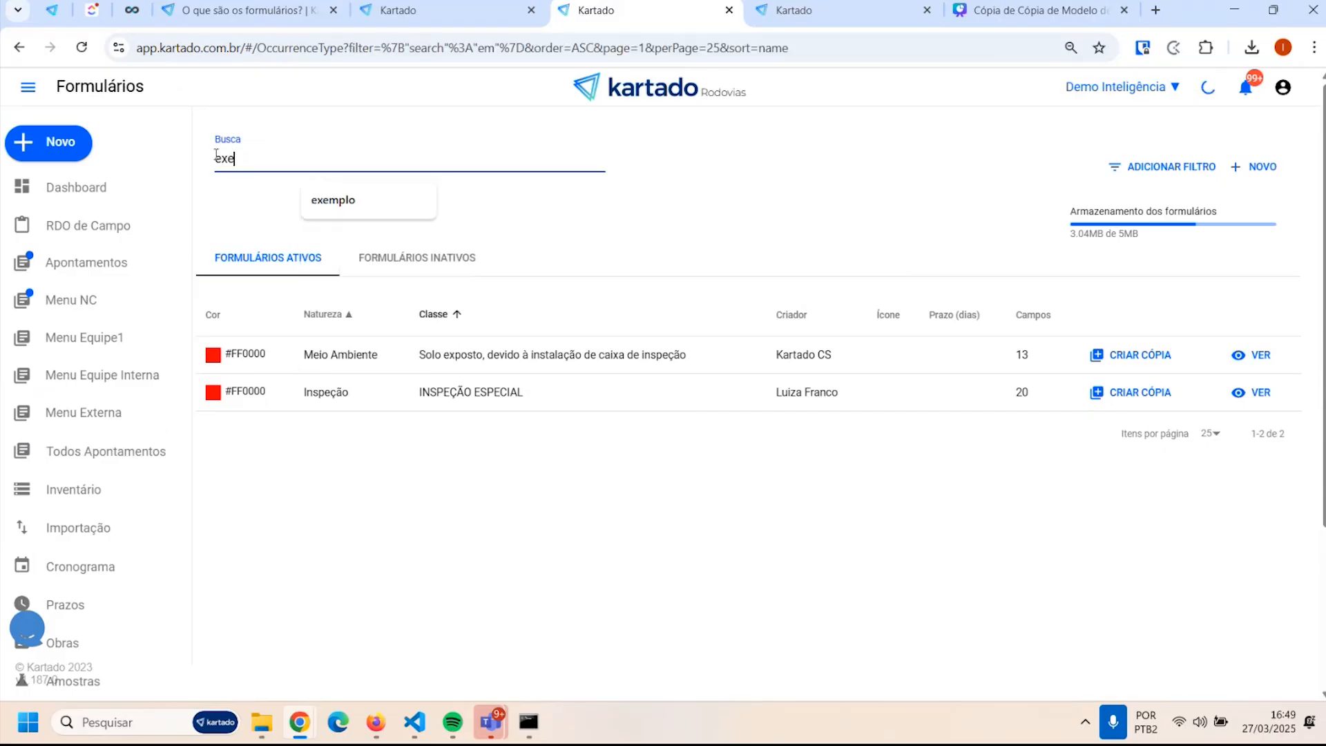
text(mplo)
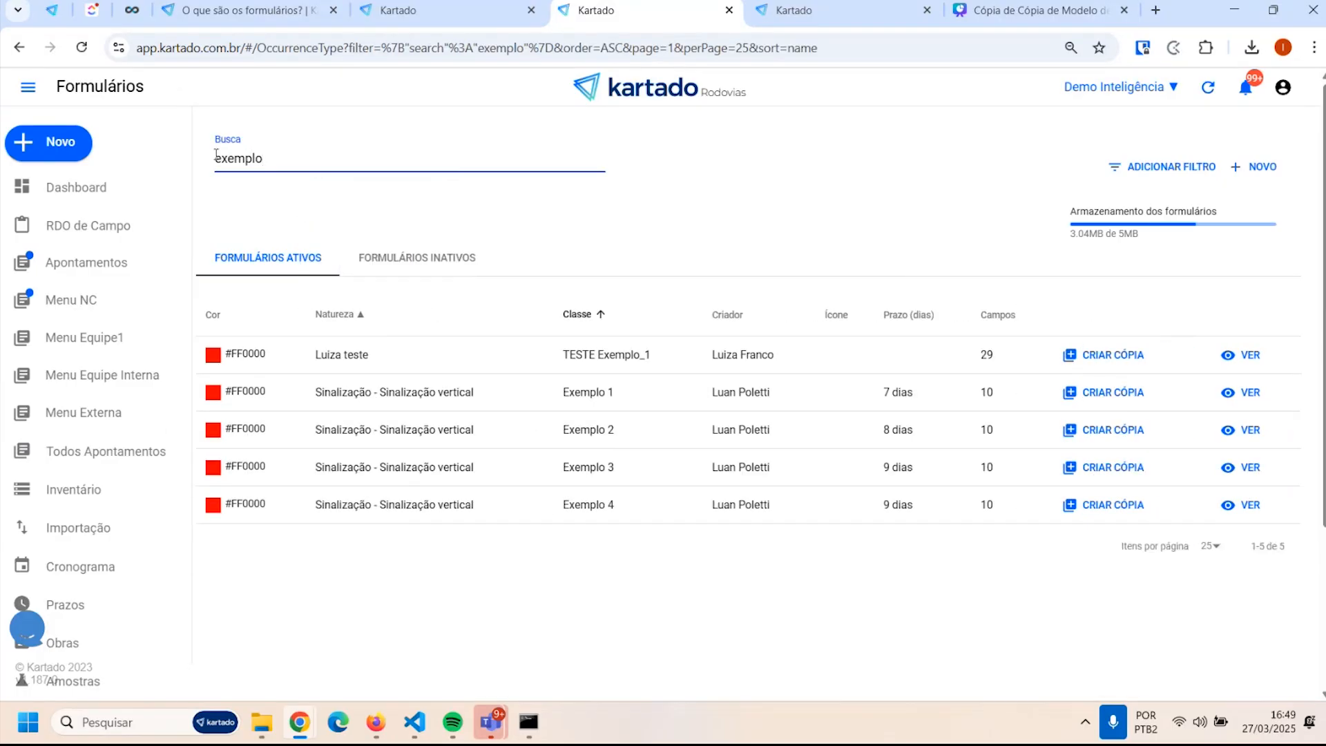
Open the Exemplo 1 form under Sinalização - Sinalização vertical and delete it
click(1242, 397)
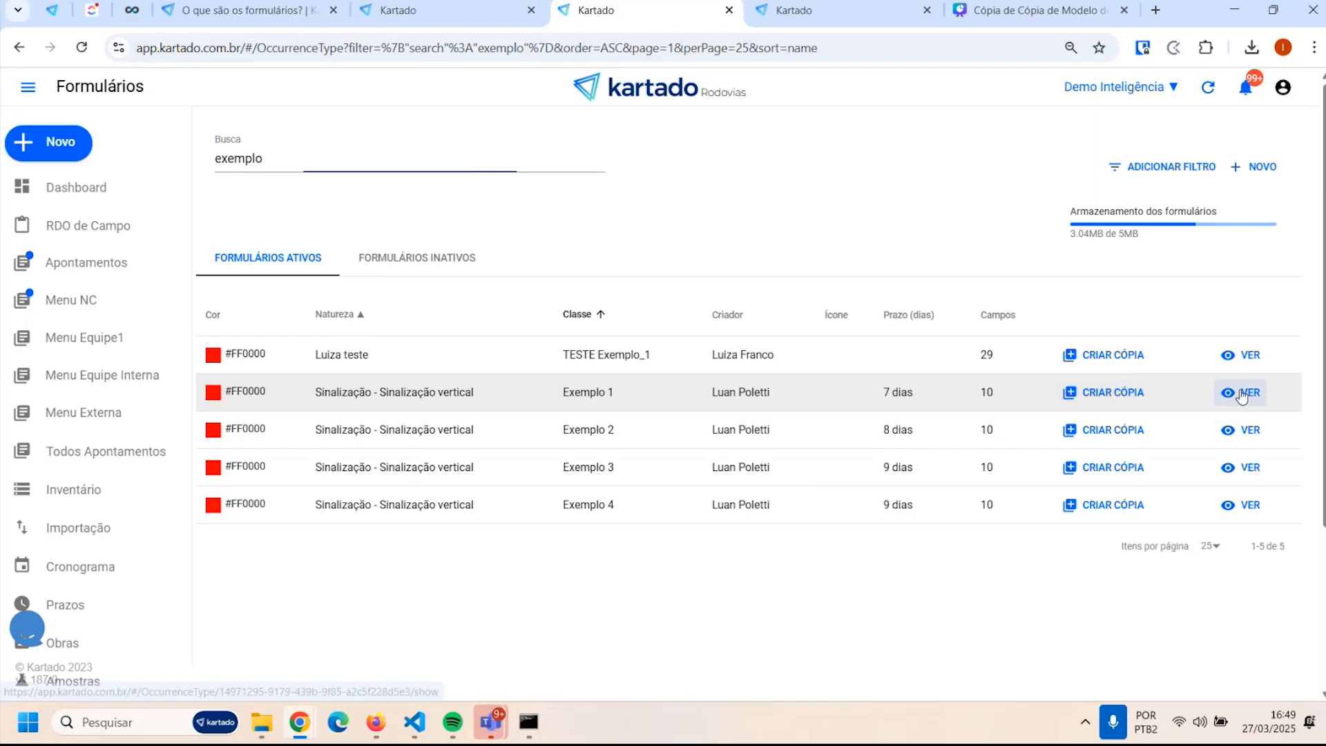
scroll(1246, 271, down, 10)
click(1250, 275)
click(759, 439)
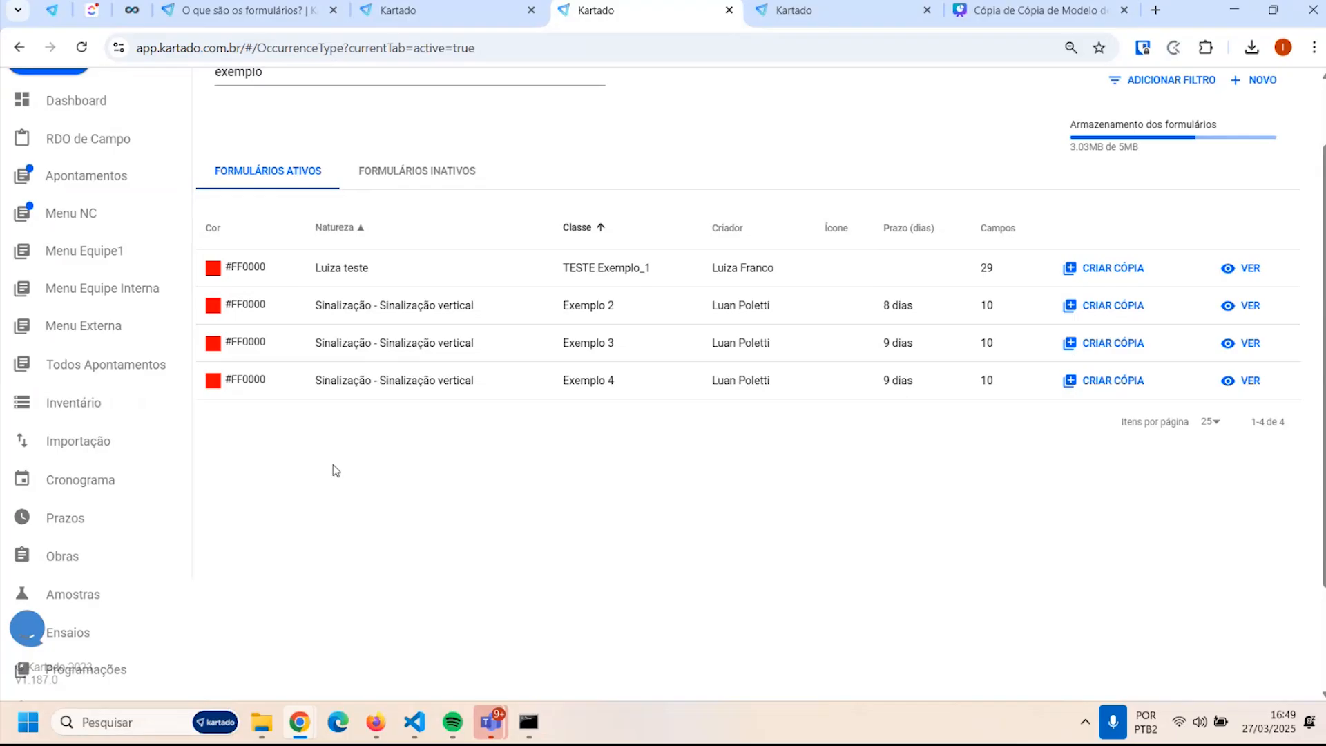
scroll(340, 495, up, 2)
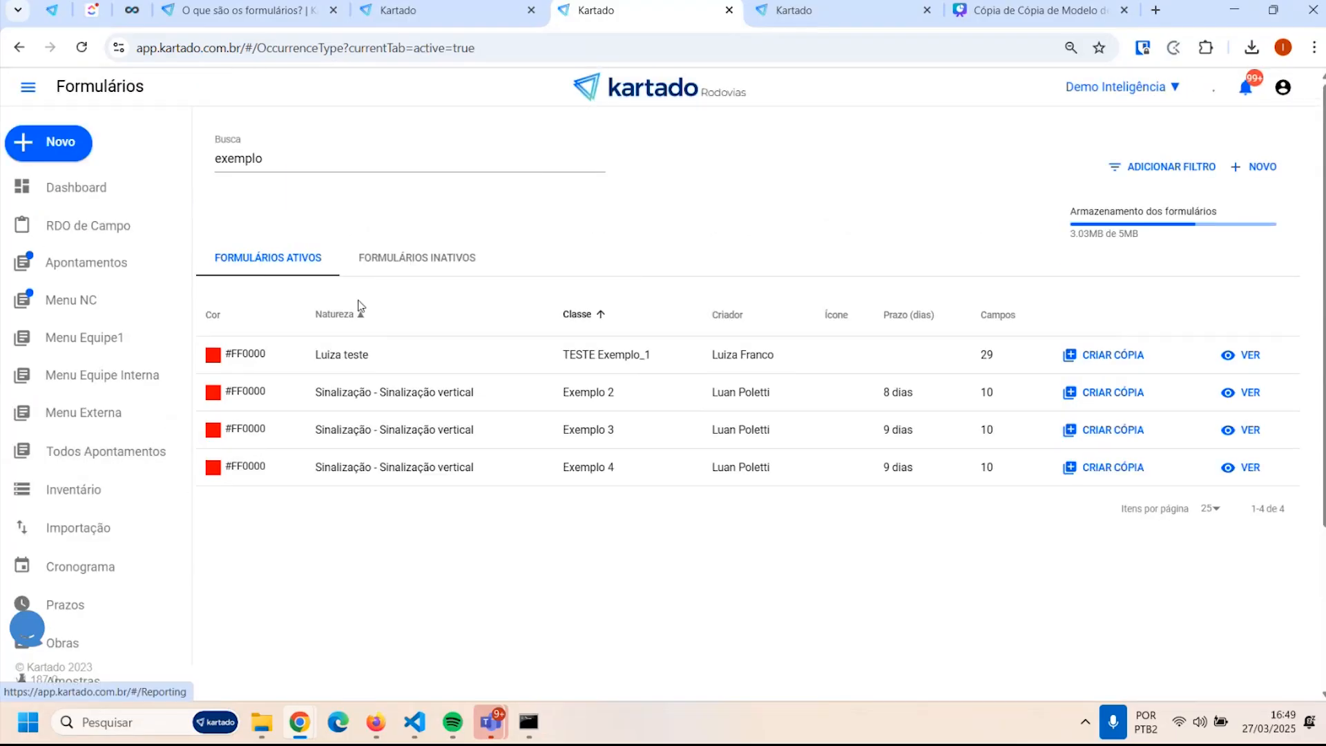
Switch to the Kartado browser tab whose forms list is filtered by creator, and open the list of all Apontamentos there
click(442, 6)
click(571, 7)
click(775, 7)
click(607, 8)
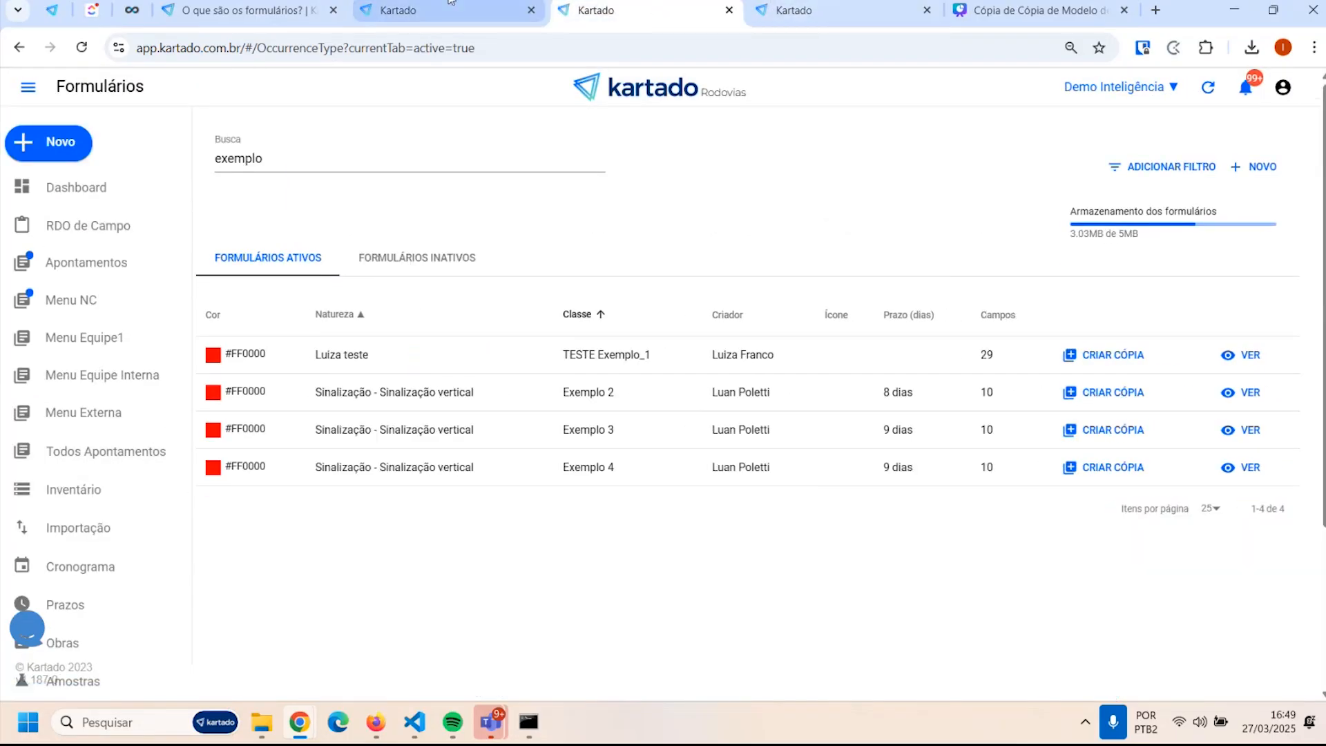
click(415, 8)
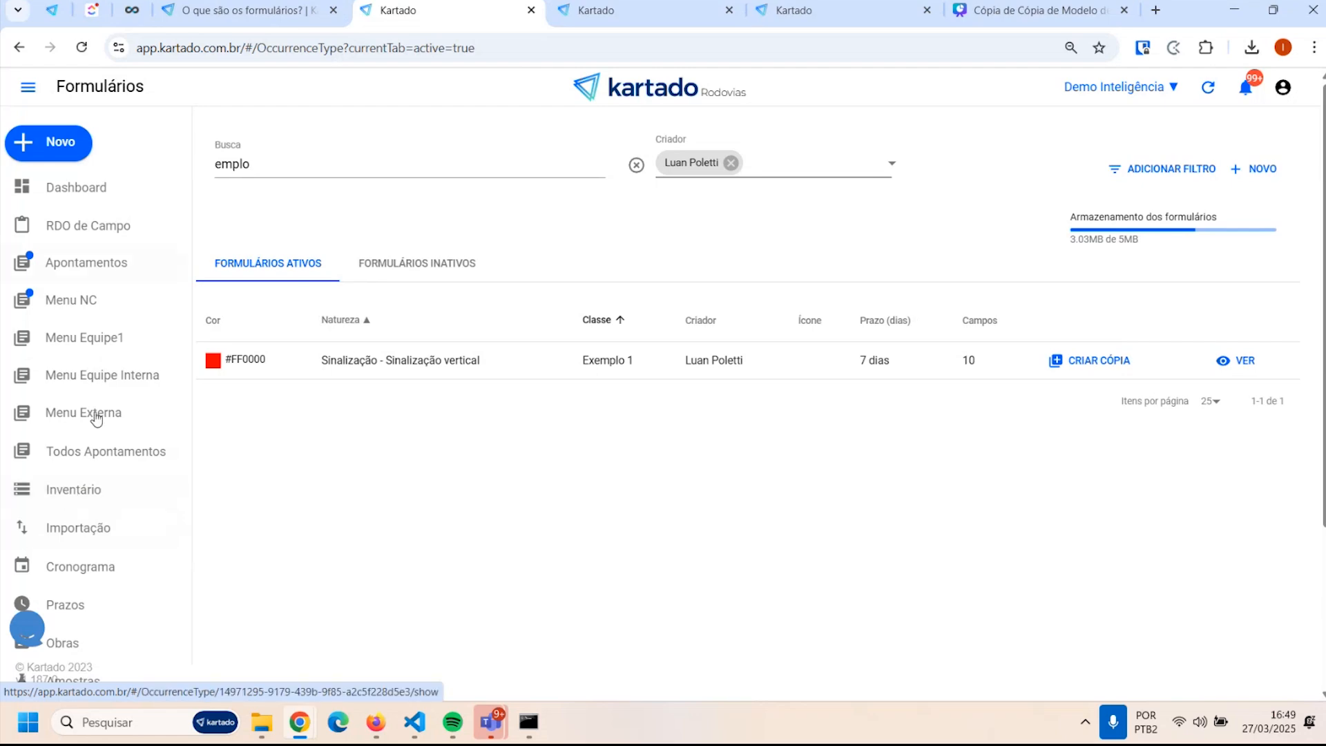
click(104, 451)
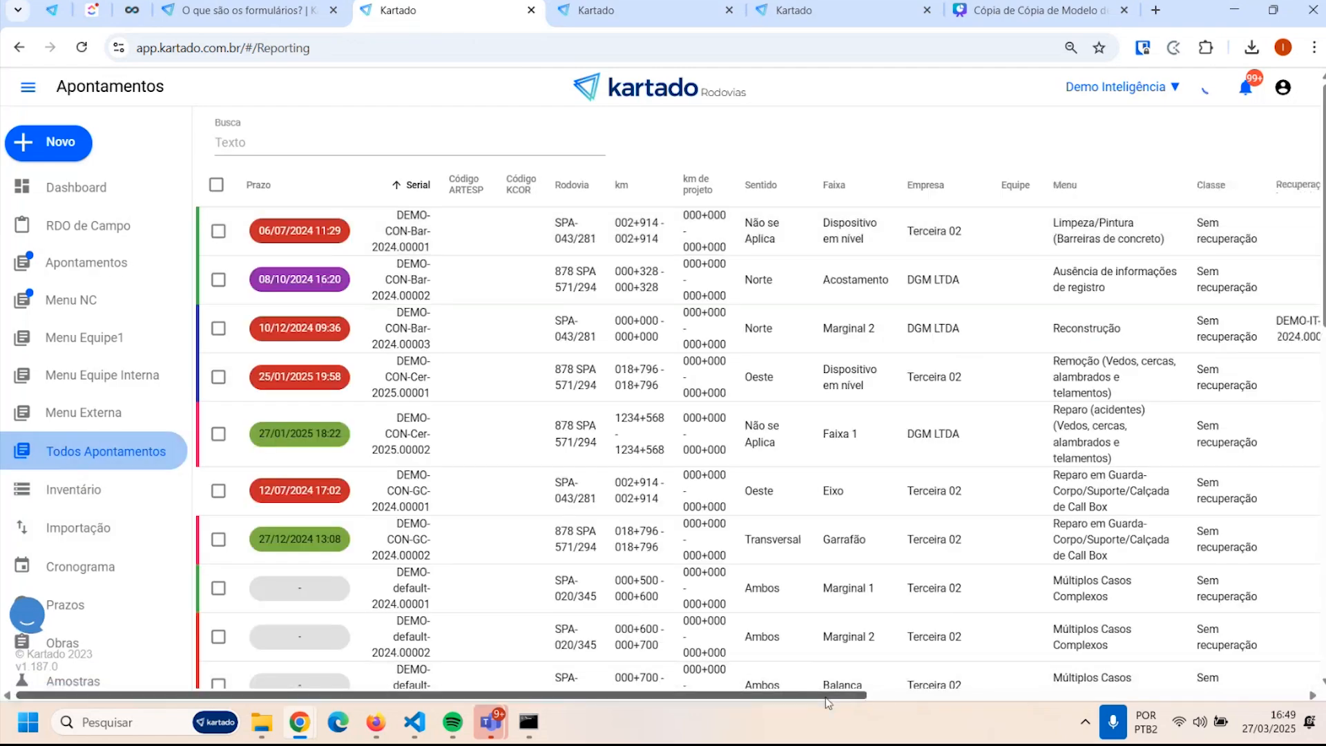
Add a Criador filter to the Apontamentos list and select the creator of the Exemplo forms
drag(826, 696, 1226, 697)
click(1202, 143)
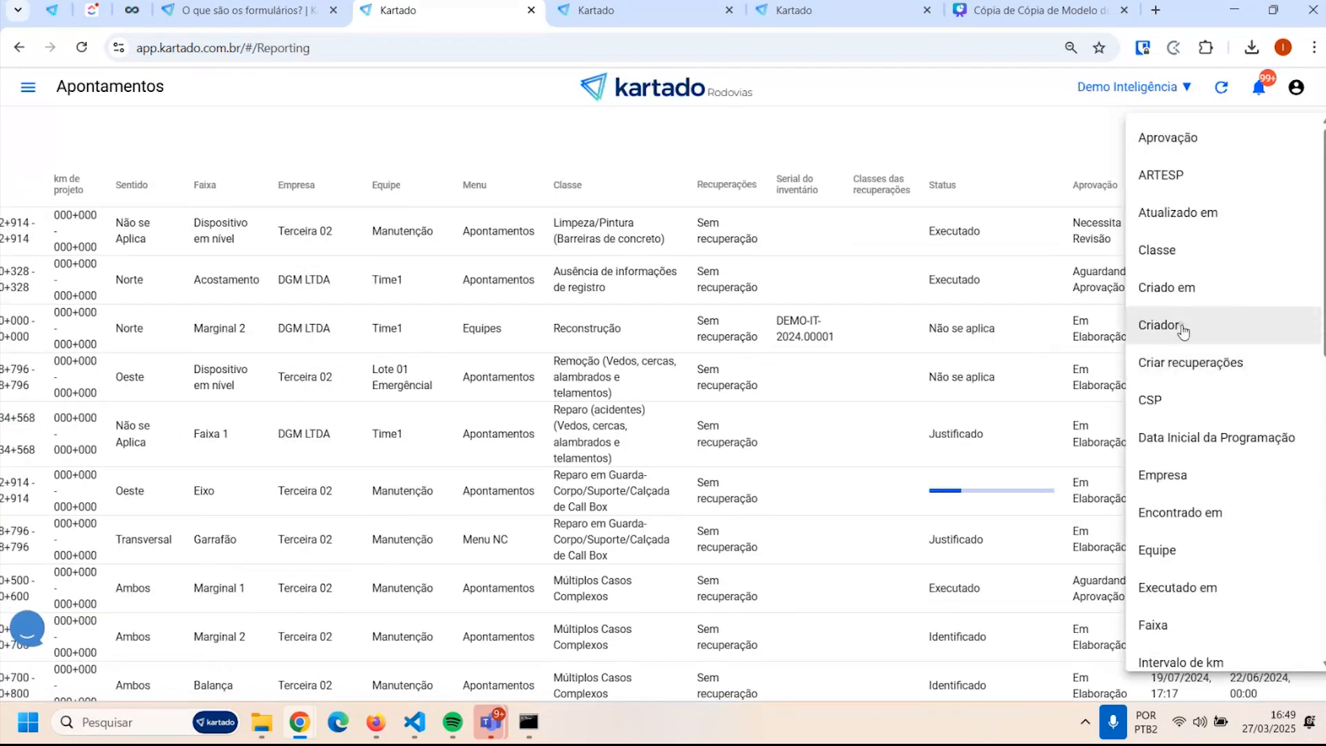
click(1205, 327)
click(95, 145)
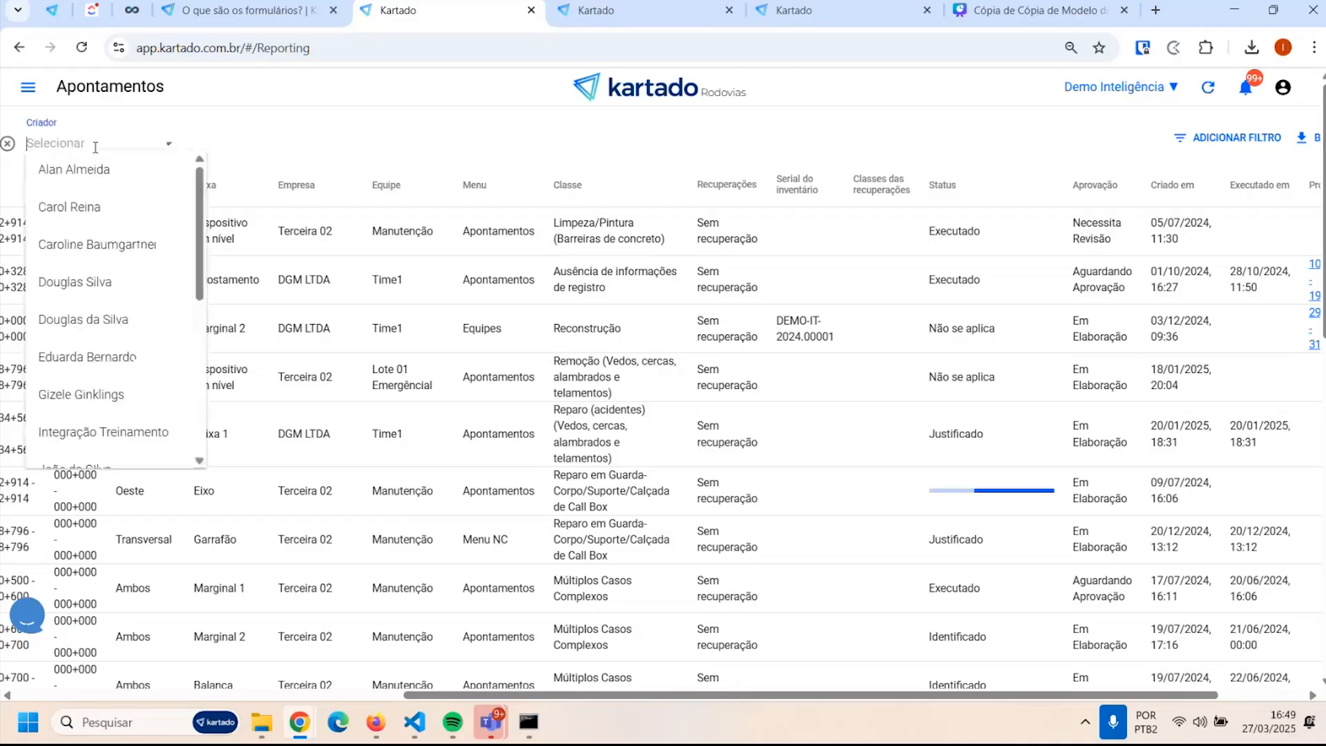
text(luan)
click(105, 209)
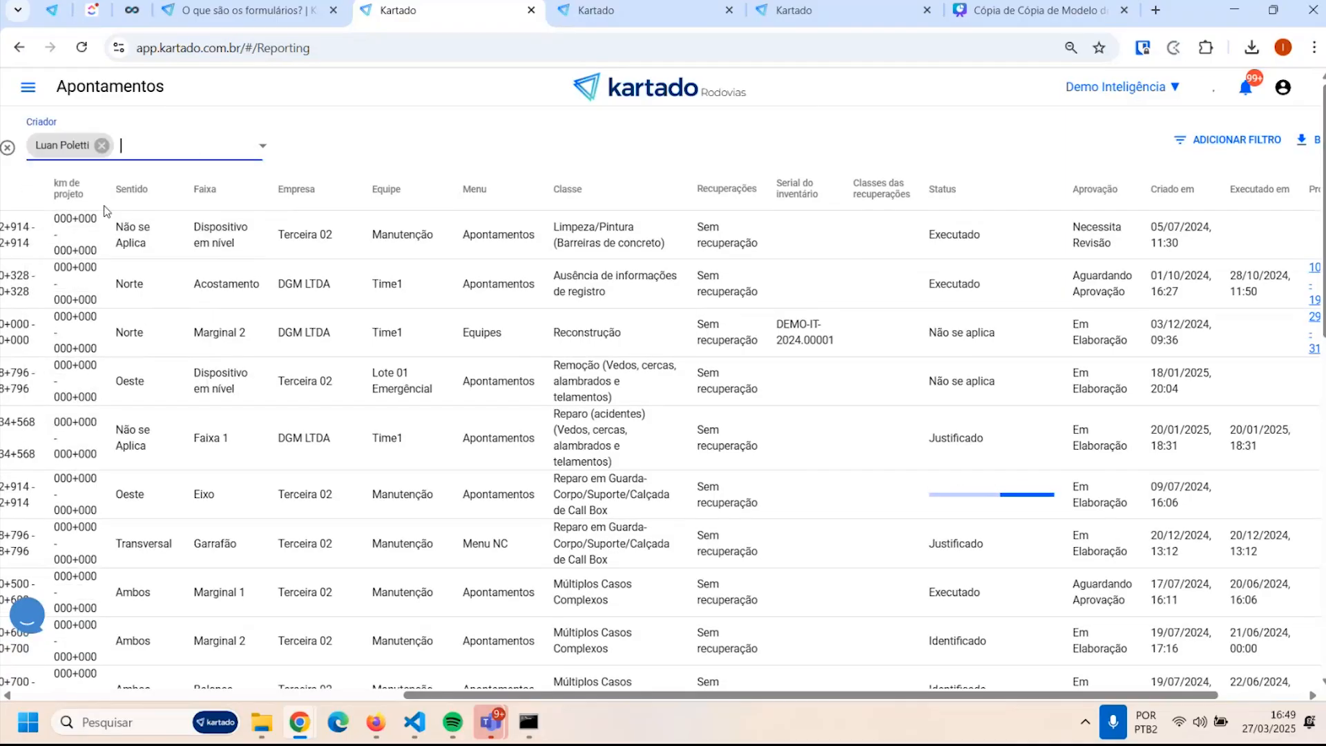
Add a Criado em filter to the Apontamentos list covering 27/03/2025 to 27/03/2025
drag(684, 702, 842, 705)
click(1095, 140)
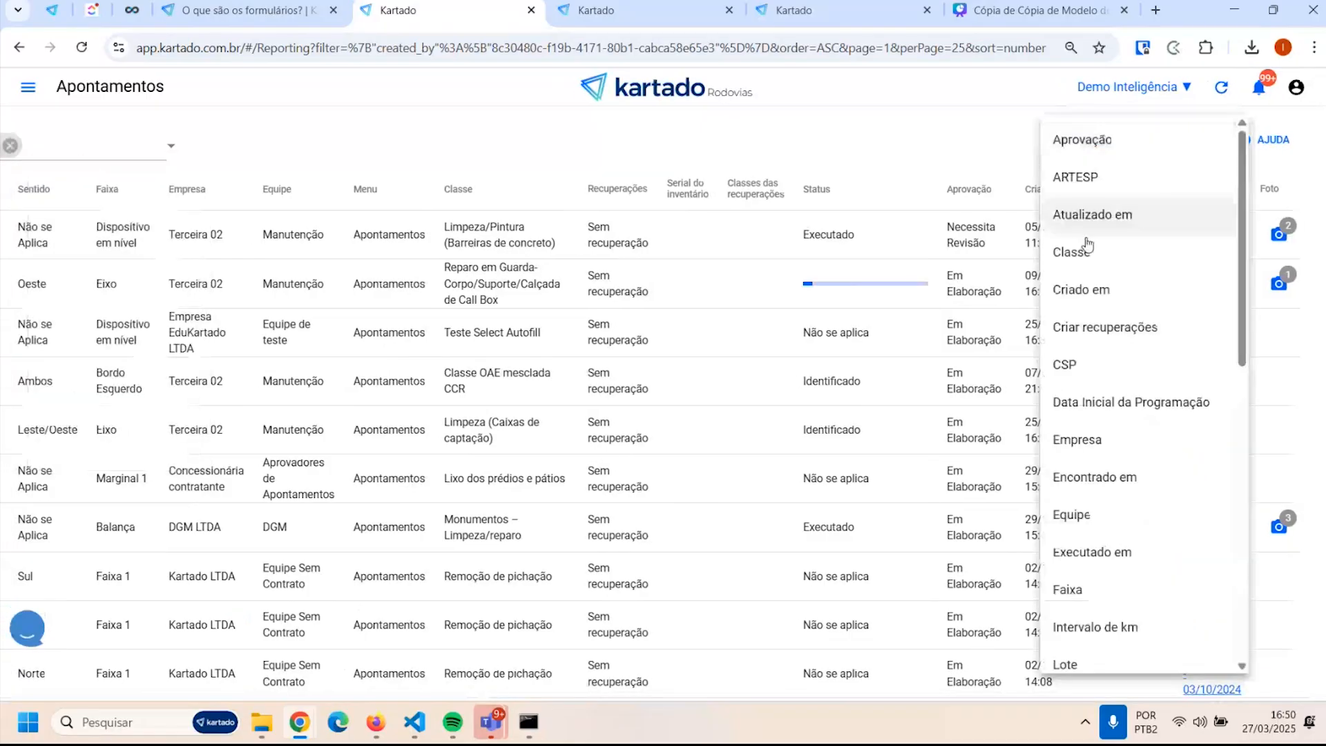
click(1092, 287)
click(338, 147)
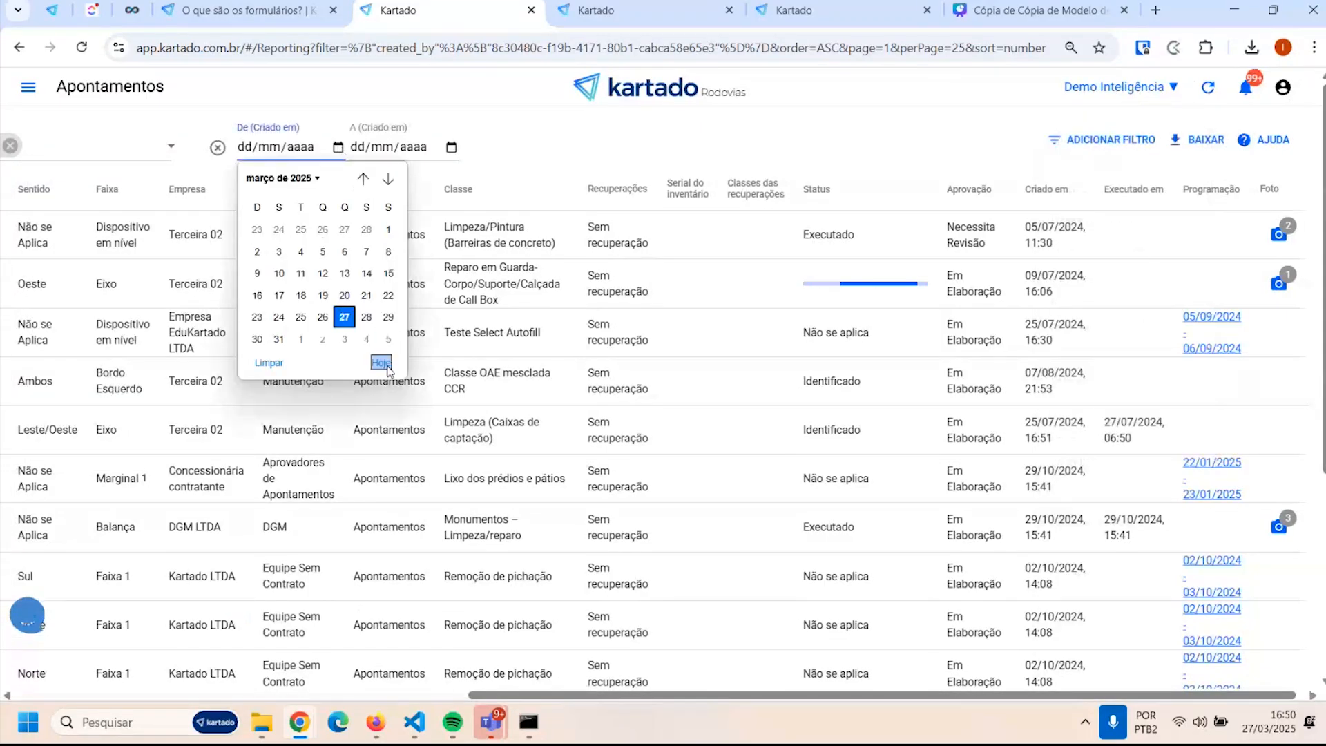
click(342, 317)
click(451, 147)
click(456, 317)
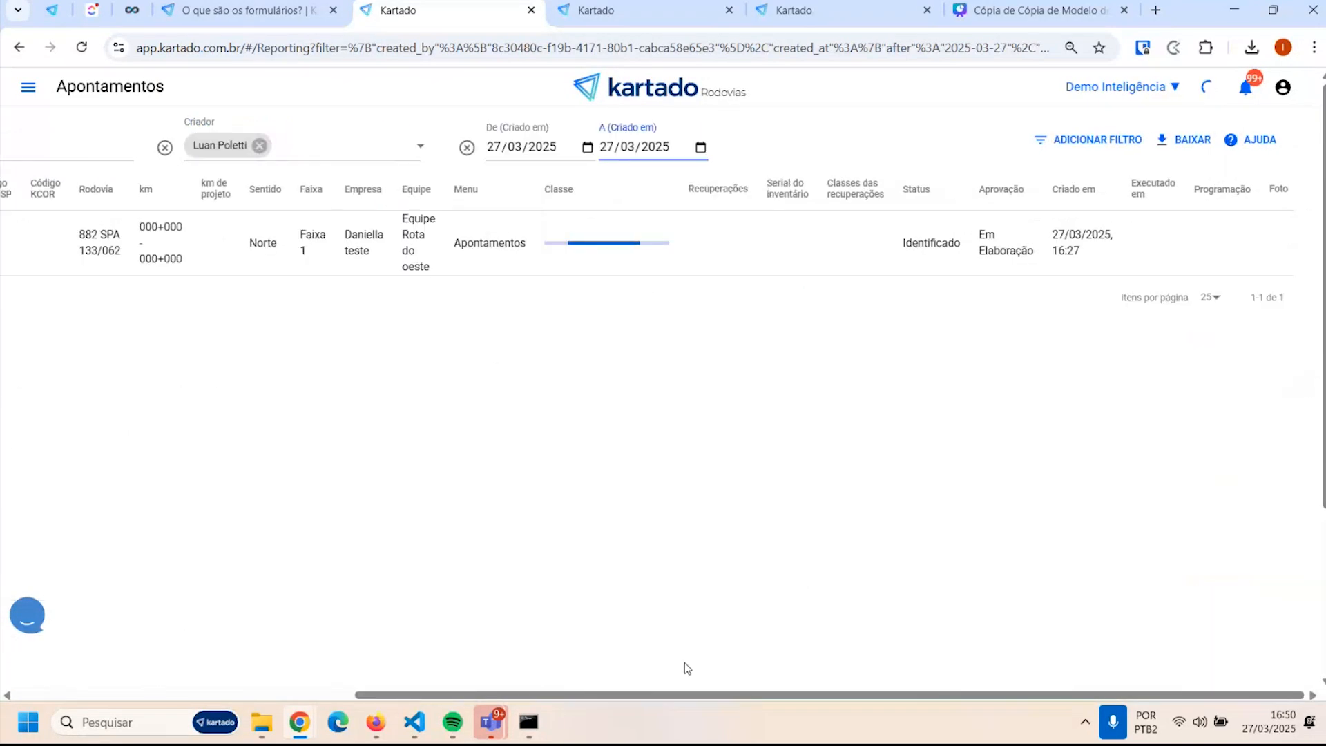
Open the filtered Apontamento and examine its details, especially the Natureza and Classe fields under Descrição
drag(694, 694, 434, 694)
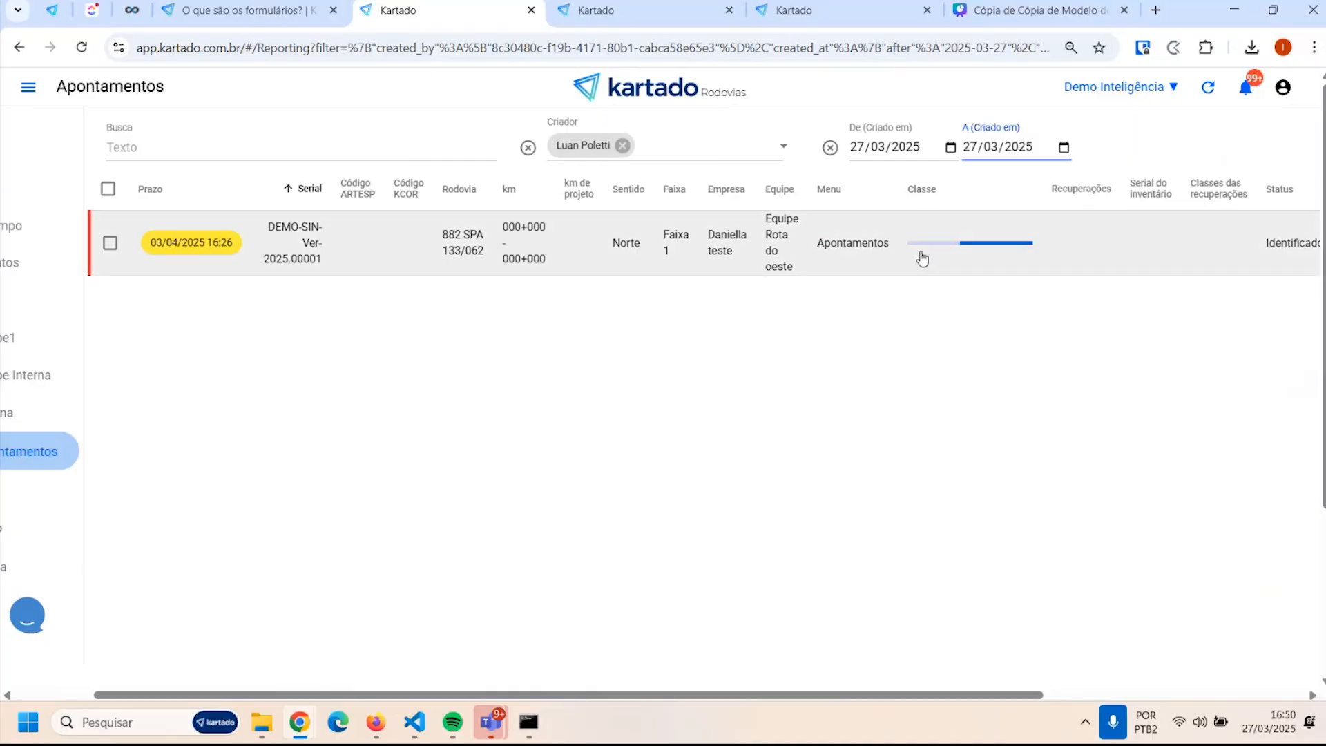
click(530, 243)
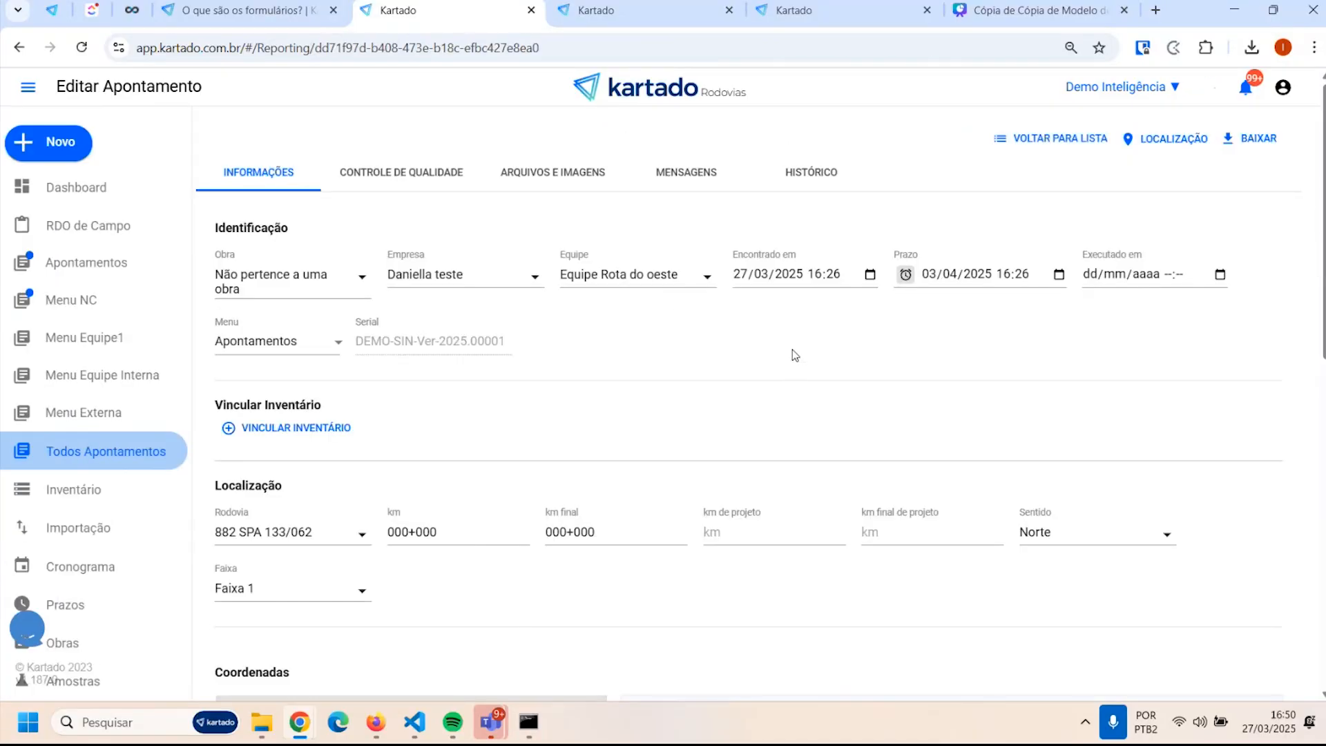
scroll(793, 349, down, 10)
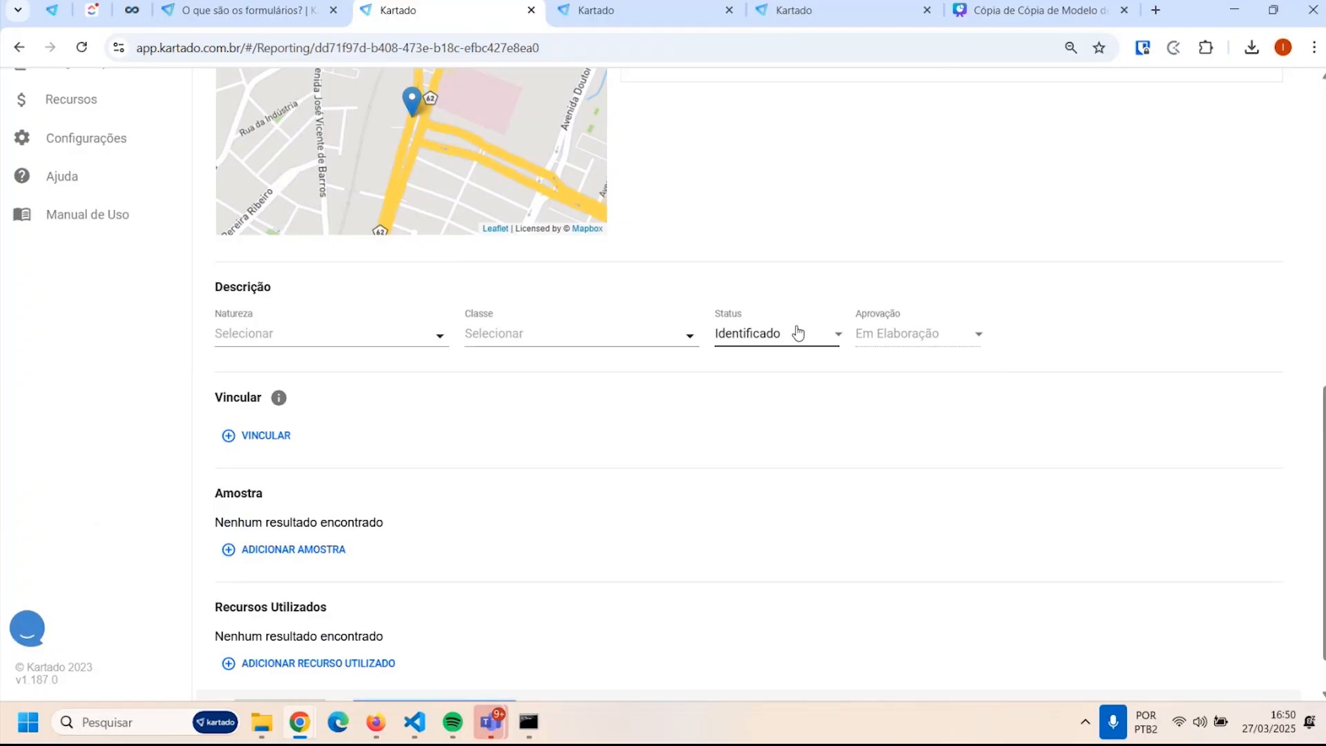
scroll(873, 276, up, 6)
scroll(705, 317, down, 7)
scroll(710, 250, up, 4)
scroll(680, 317, up, 5)
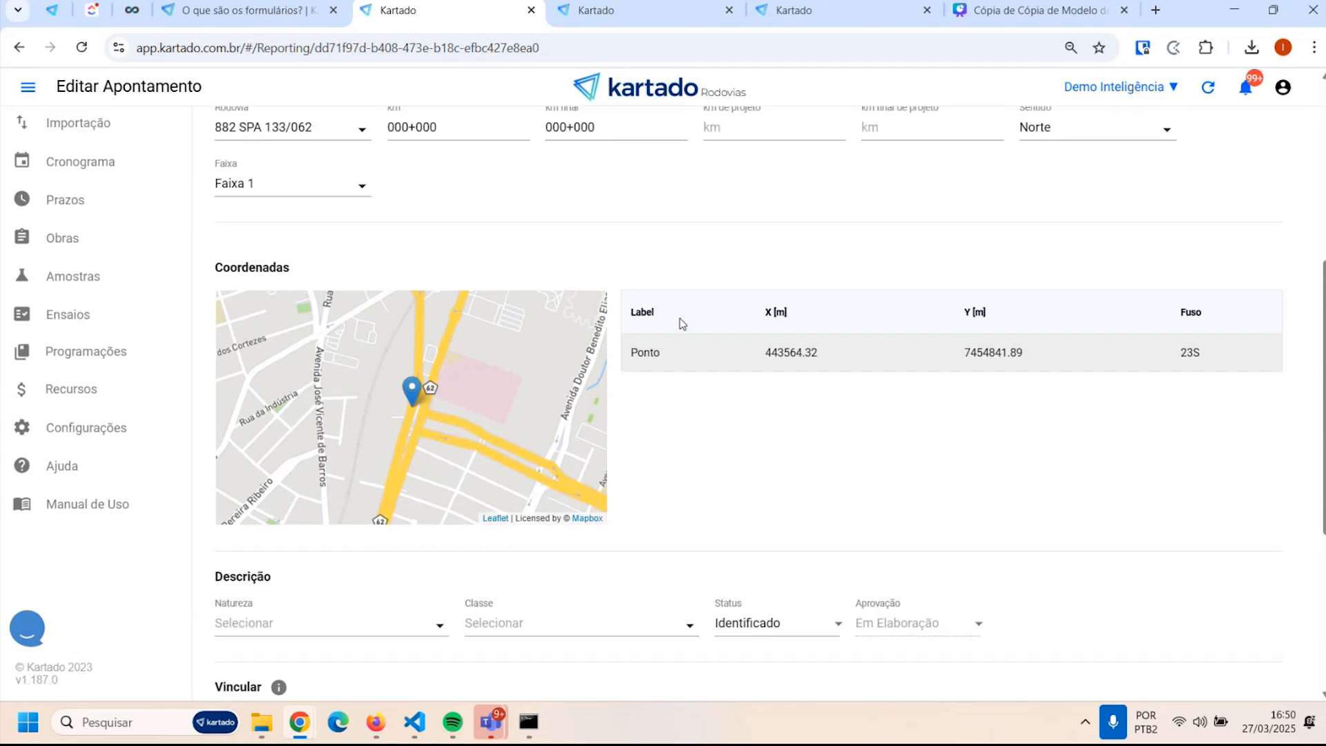
scroll(533, 430, down, 1)
scroll(543, 462, up, 2)
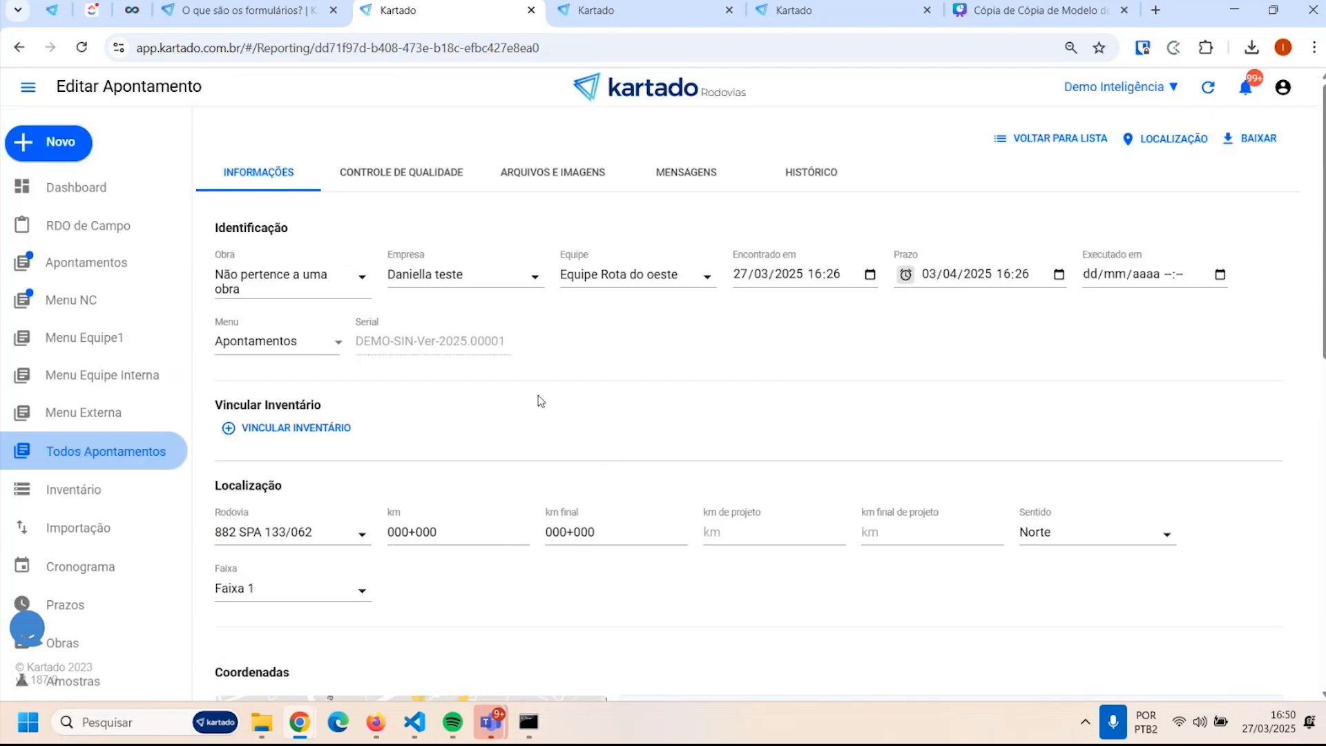
scroll(537, 395, down, 10)
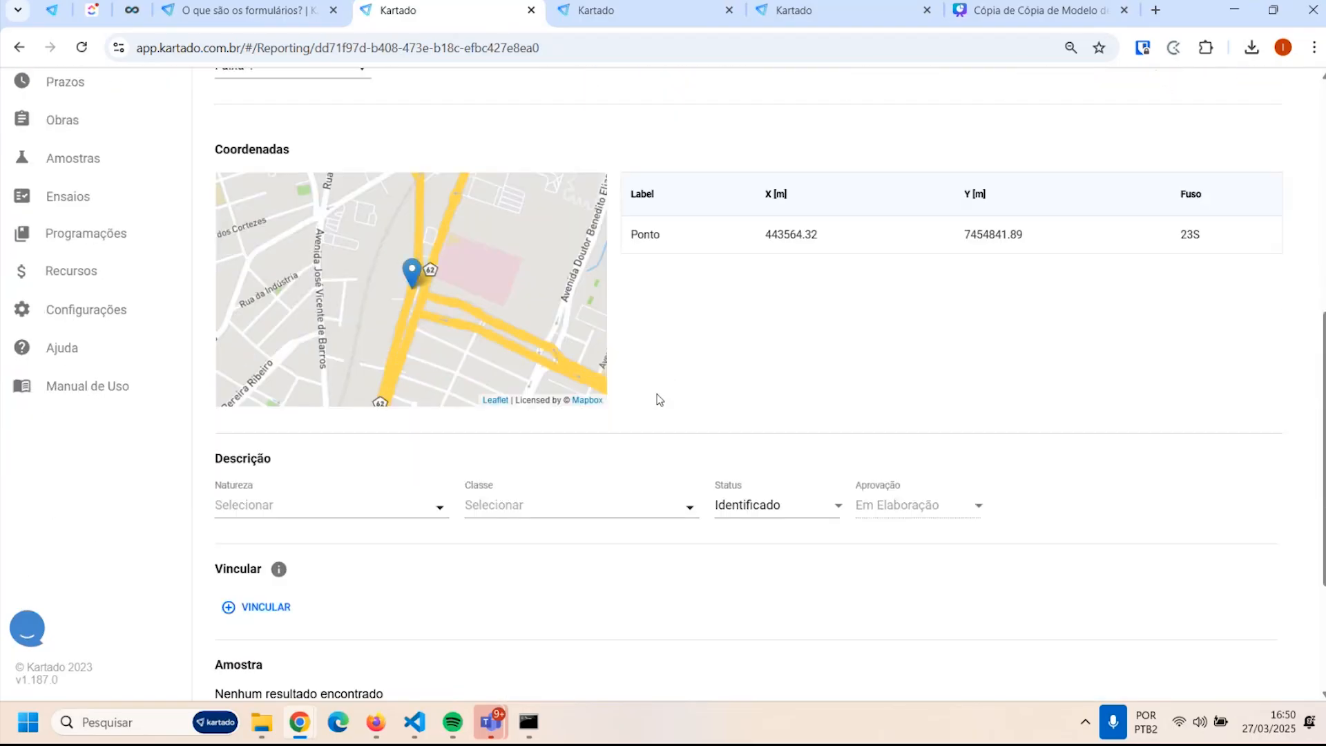
scroll(483, 333, up, 10)
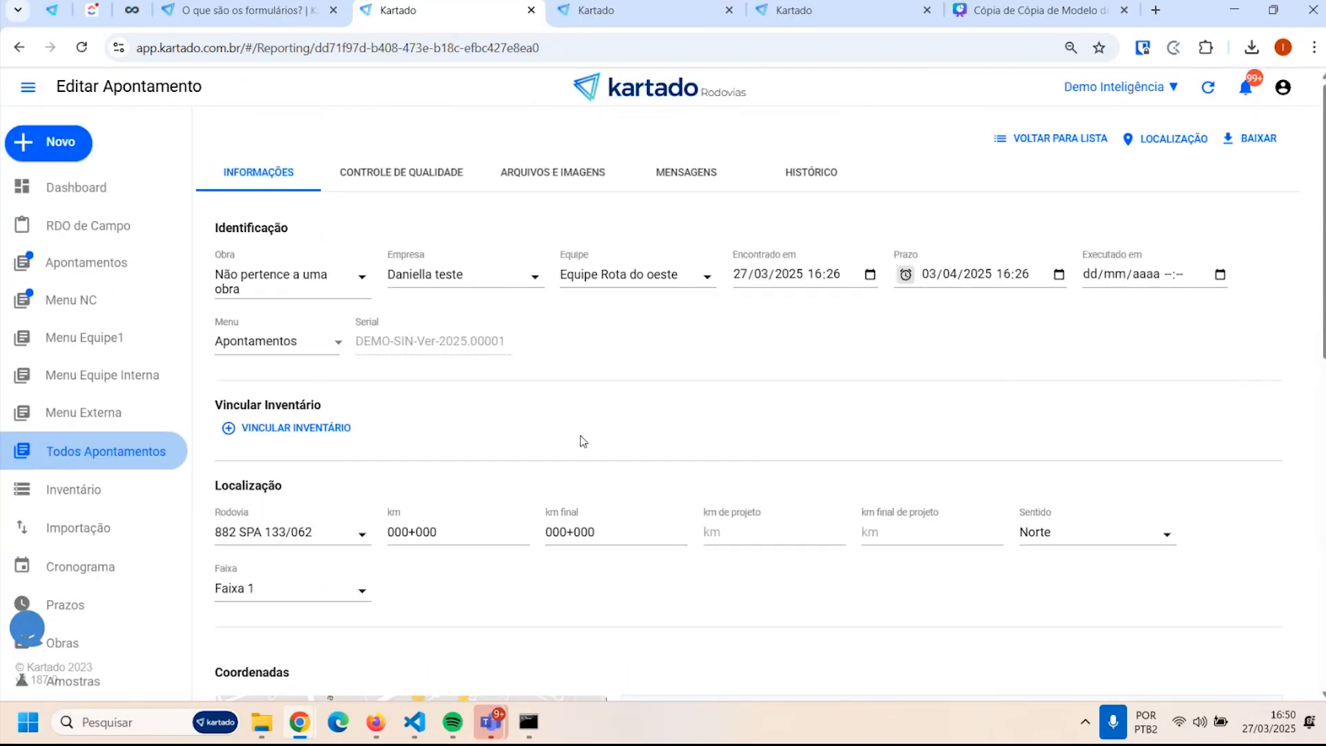
Open the Exemplo 2 form from the forms configuration for editing, inactivate it and save
click(138, 451)
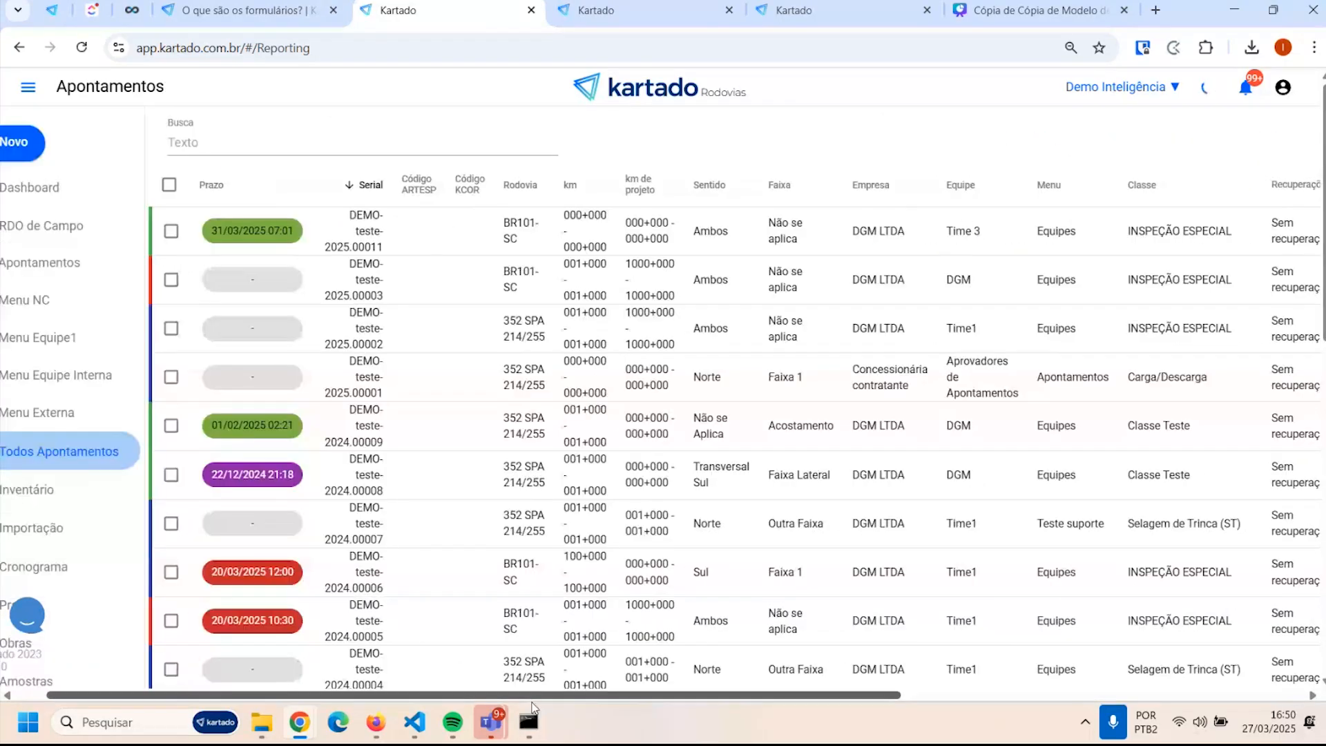
scroll(44, 552, down, 5)
click(46, 571)
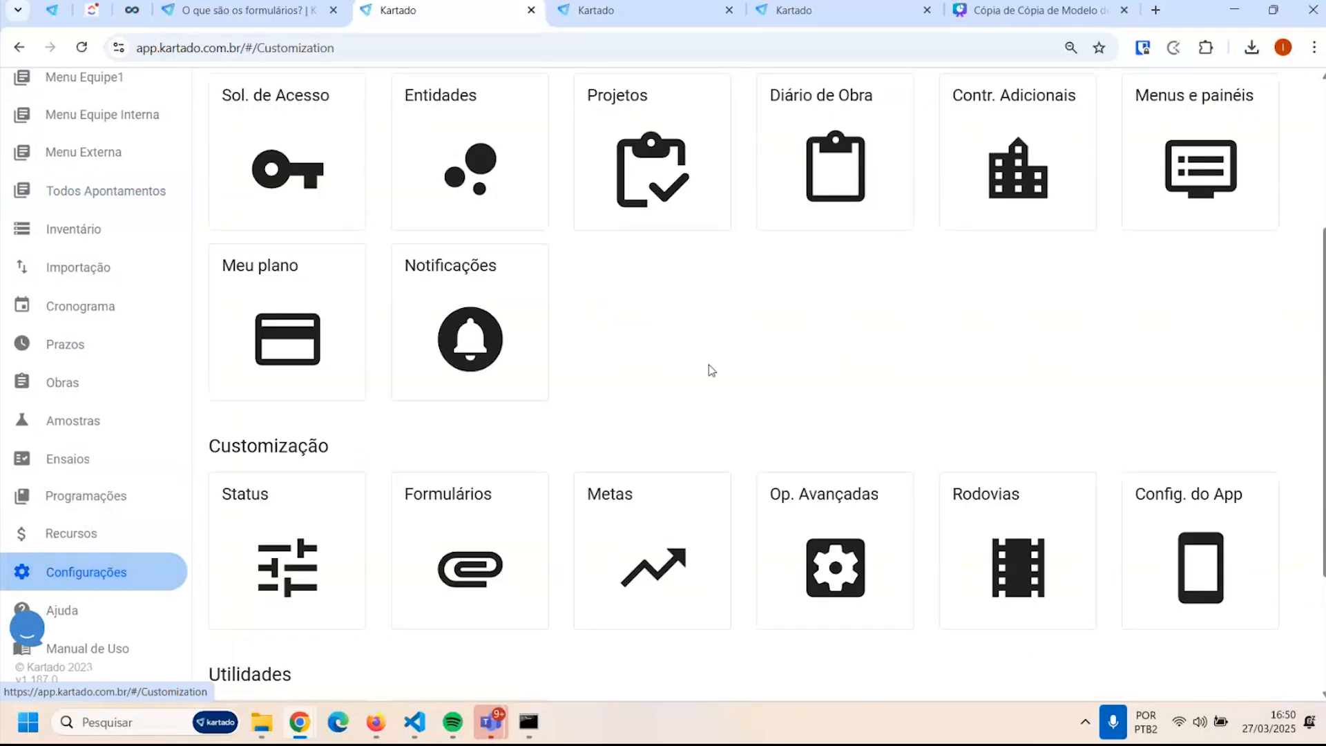
click(433, 611)
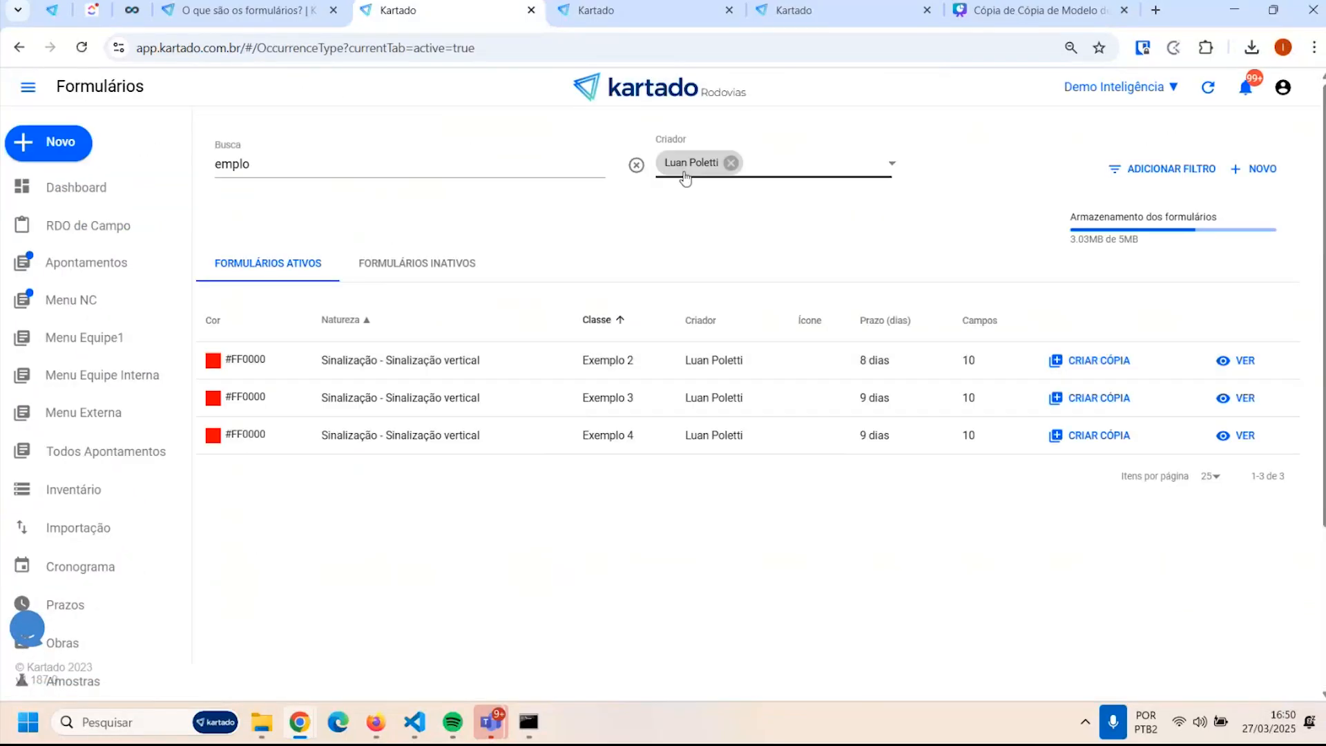
click(1237, 361)
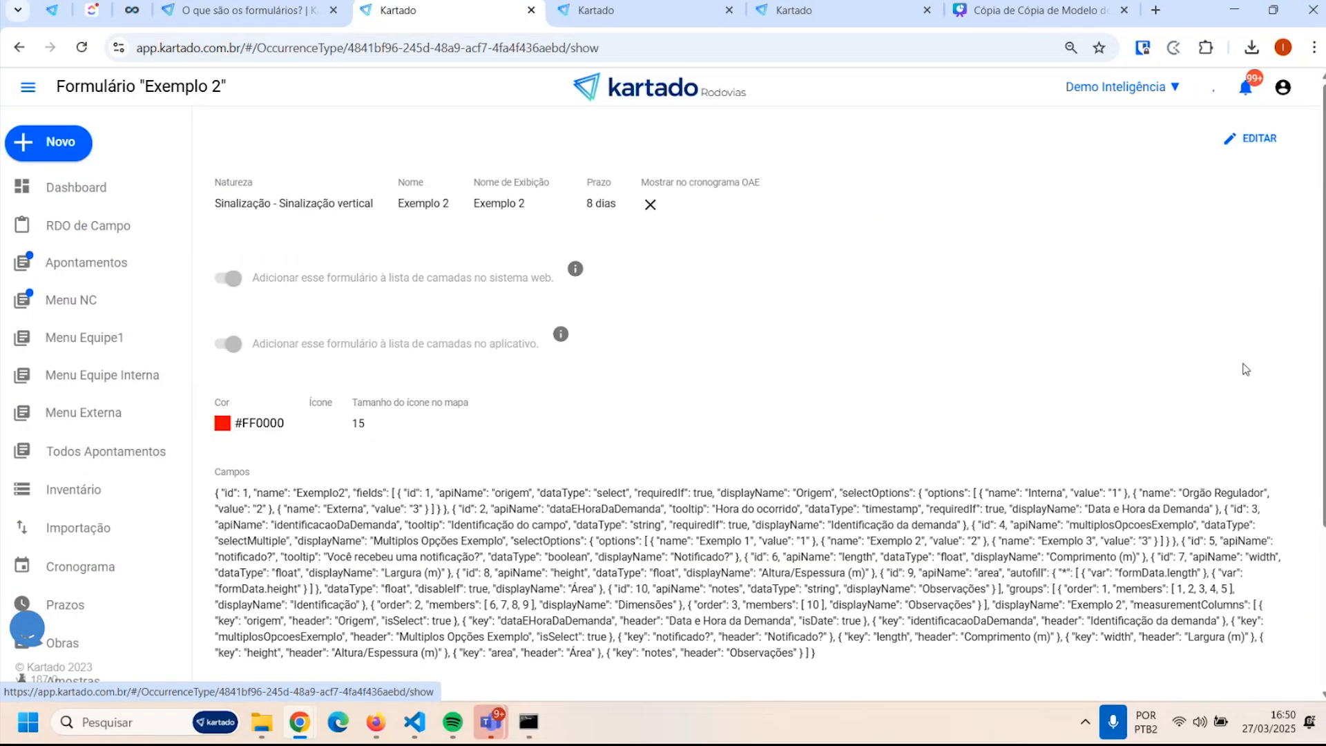
click(1250, 138)
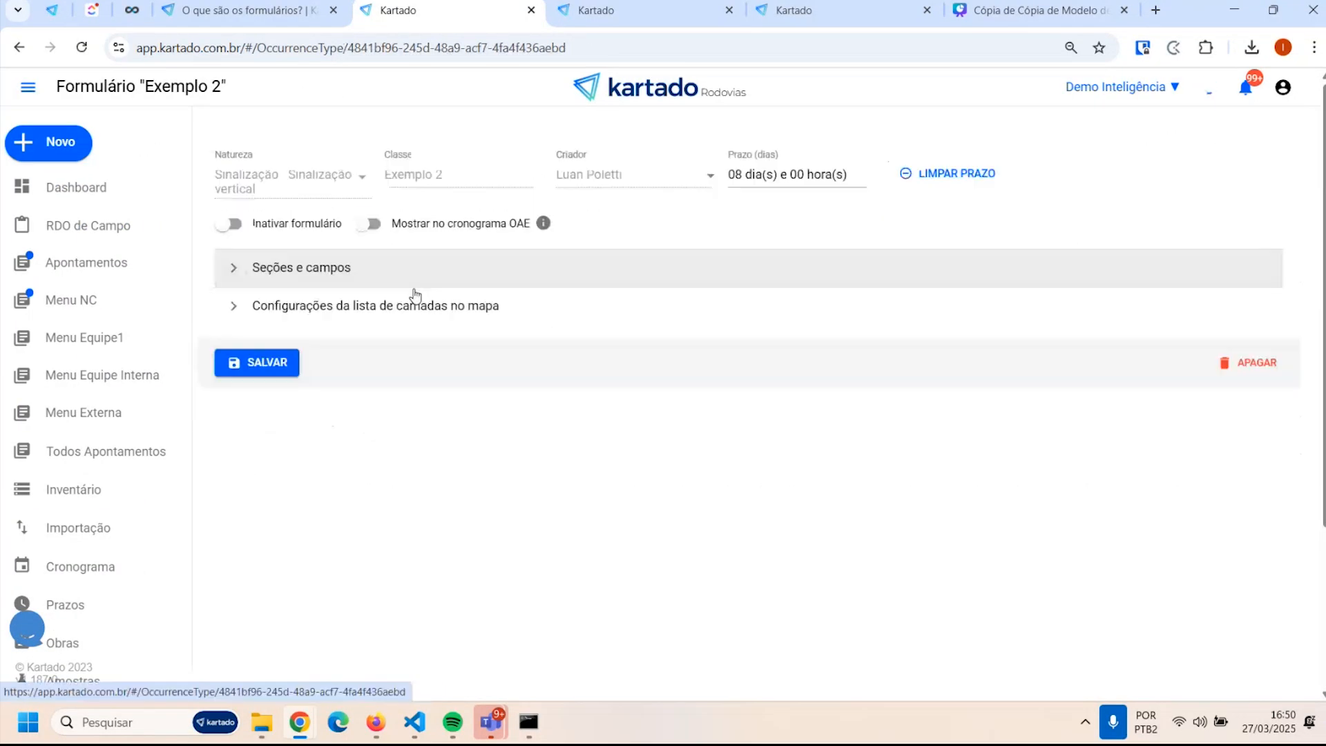
click(288, 366)
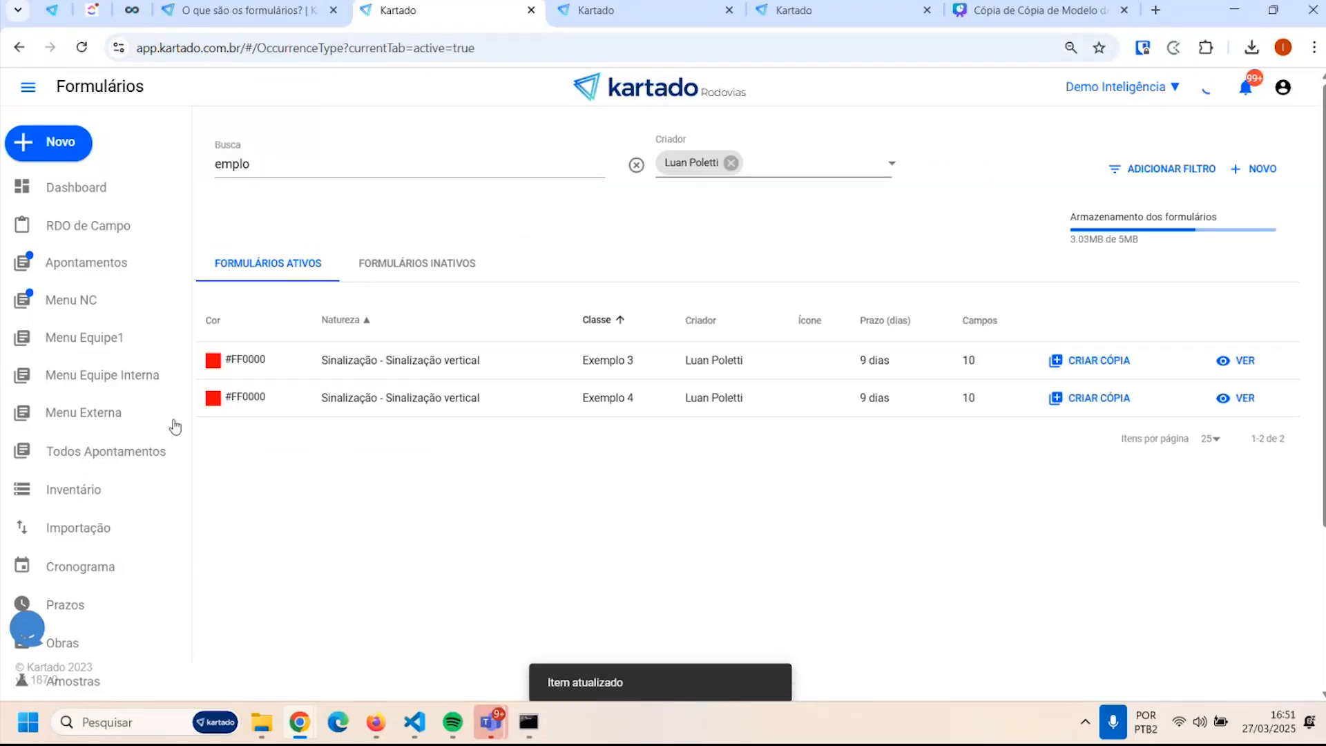
Start a new Apontamento, set Natureza to Sinalização - Sinalização vertical and review the forms offered under Classe
click(48, 141)
click(231, 148)
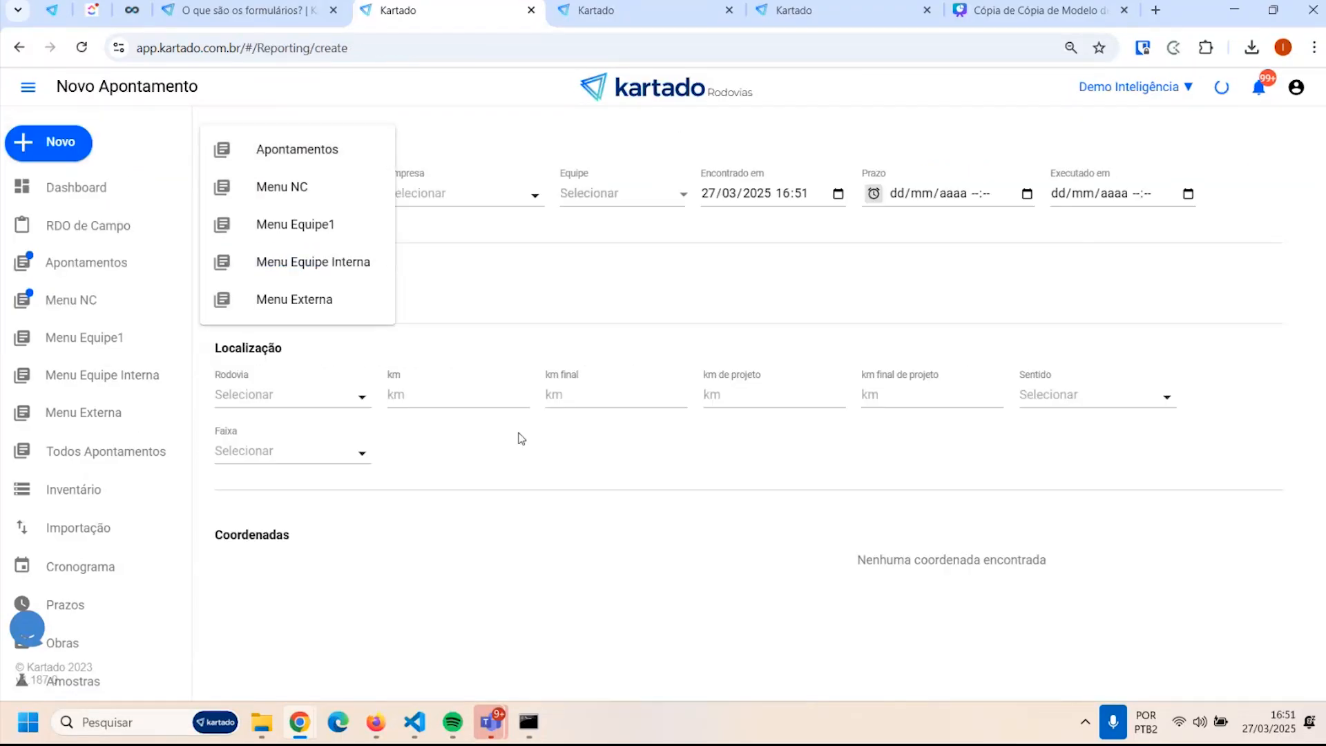
scroll(521, 439, down, 10)
click(297, 338)
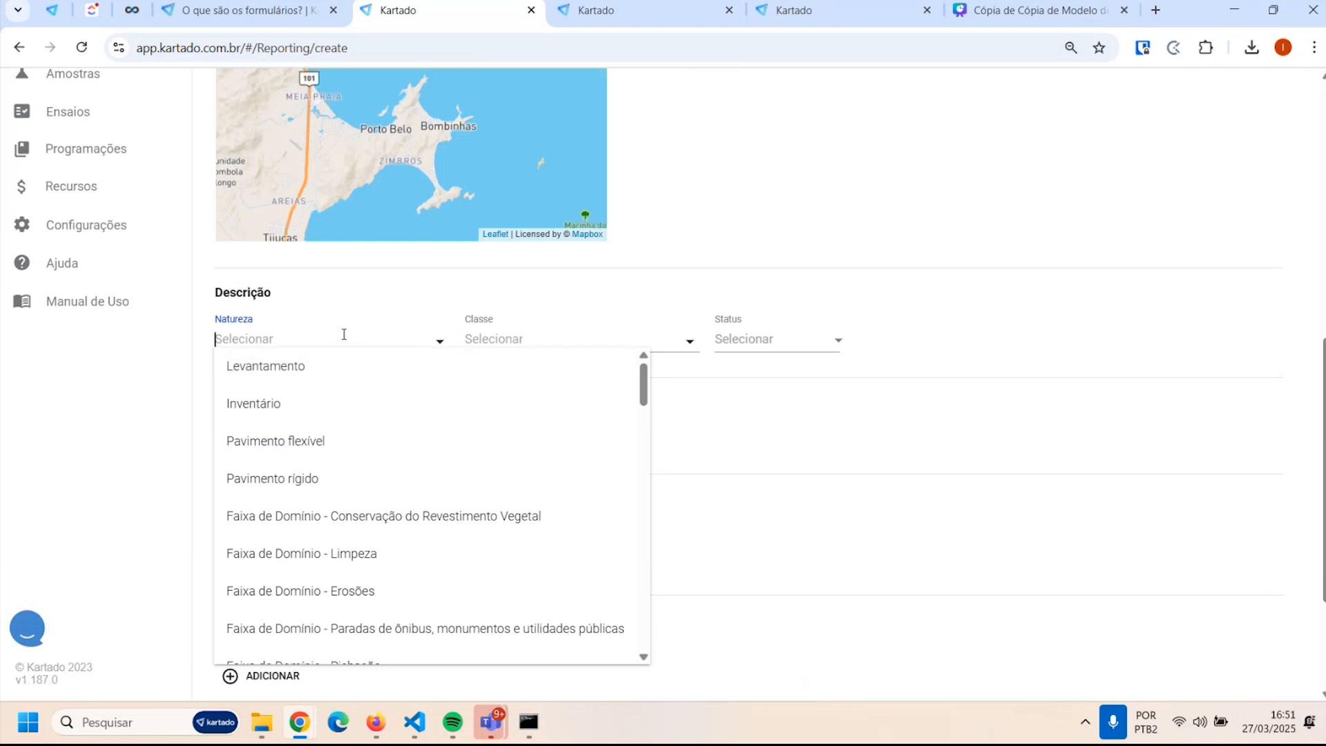
text(sinali)
click(370, 436)
click(524, 340)
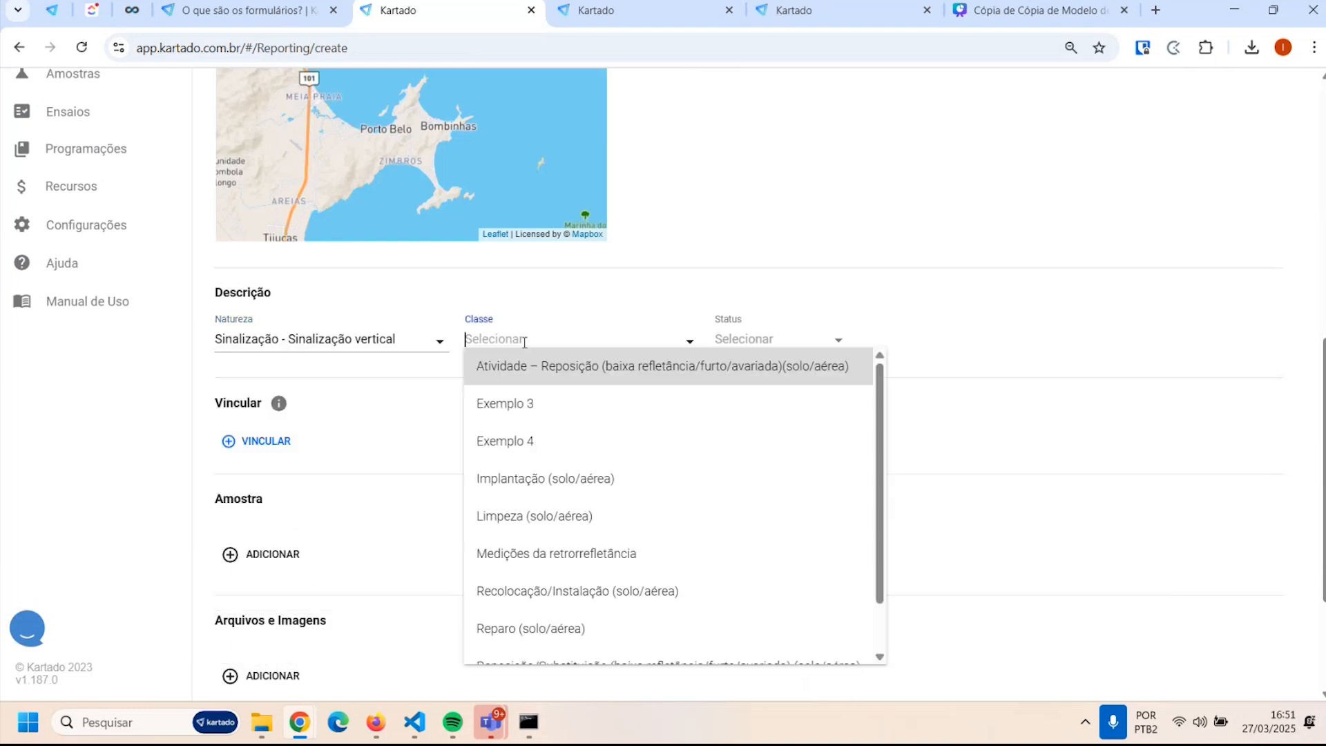
click(908, 404)
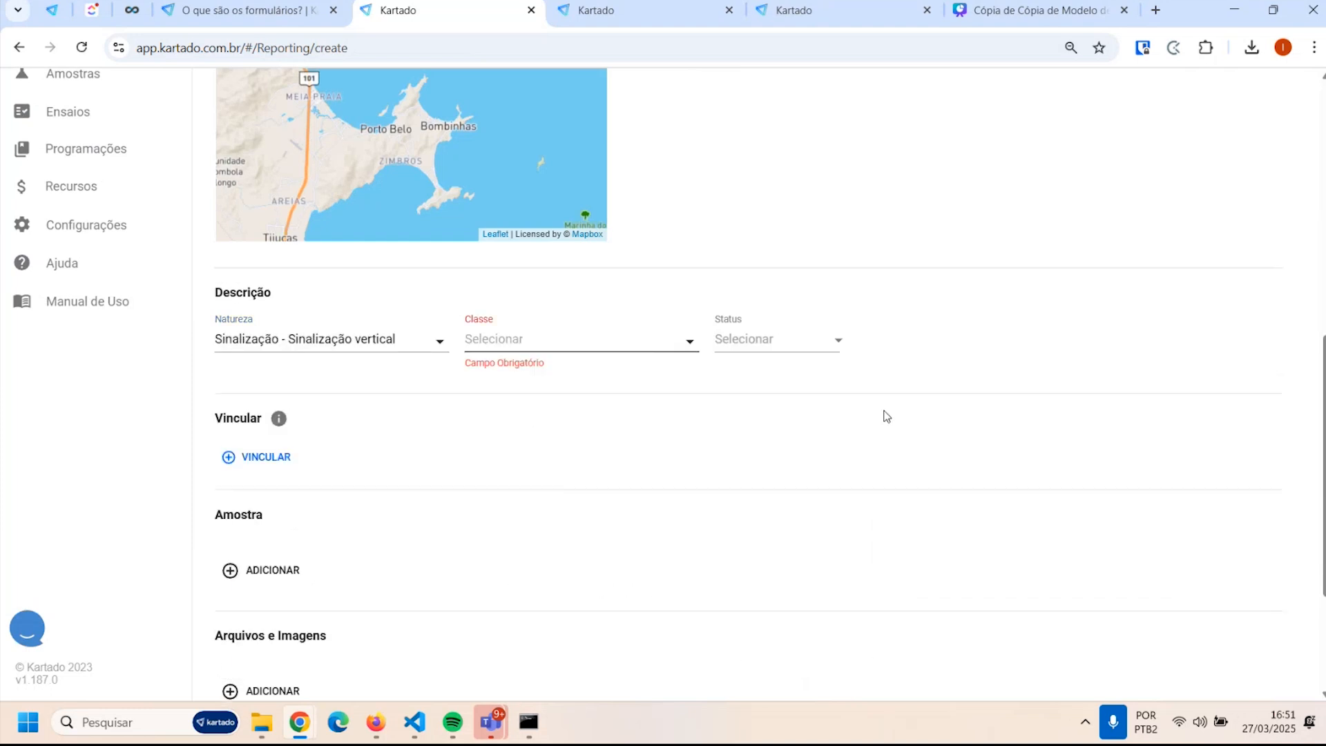
Return to the forms configuration and check the inactive forms, ending on the list of active forms
scroll(10, 497, up, 5)
click(114, 575)
click(482, 595)
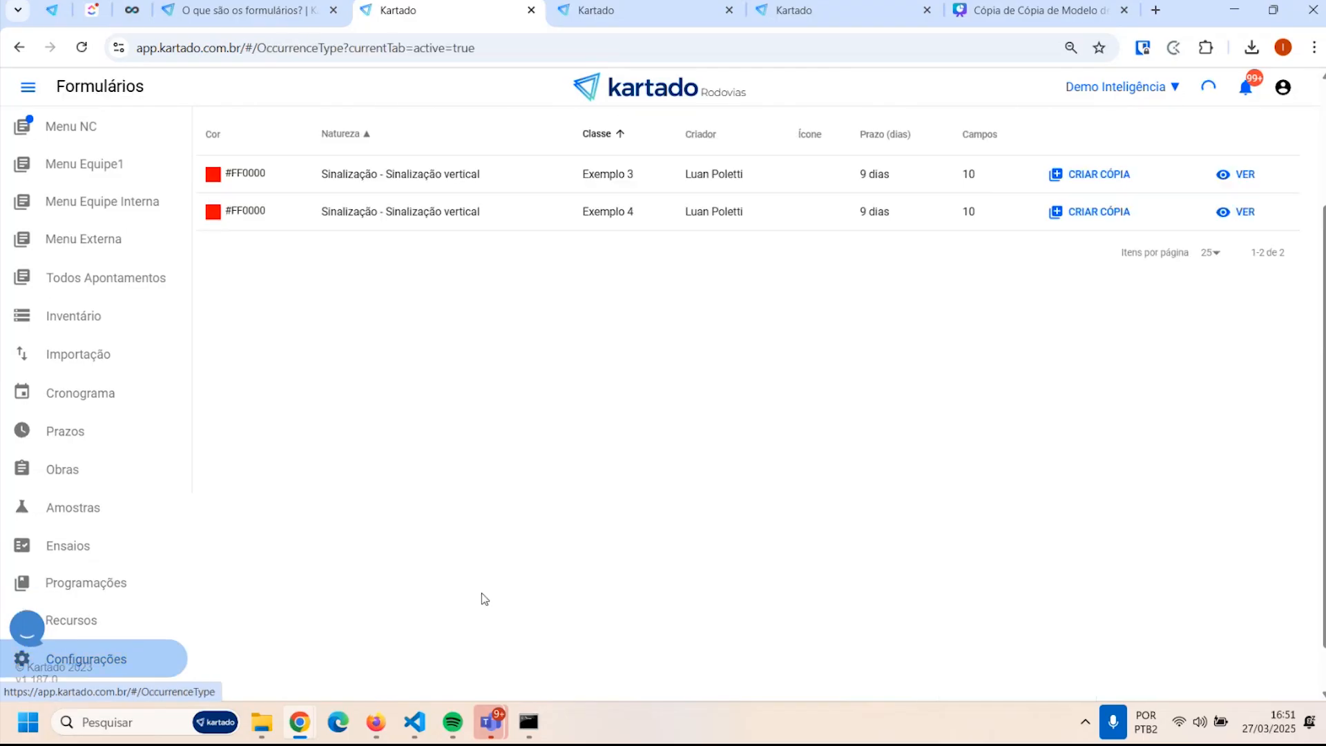
scroll(443, 264, up, 3)
click(487, 264)
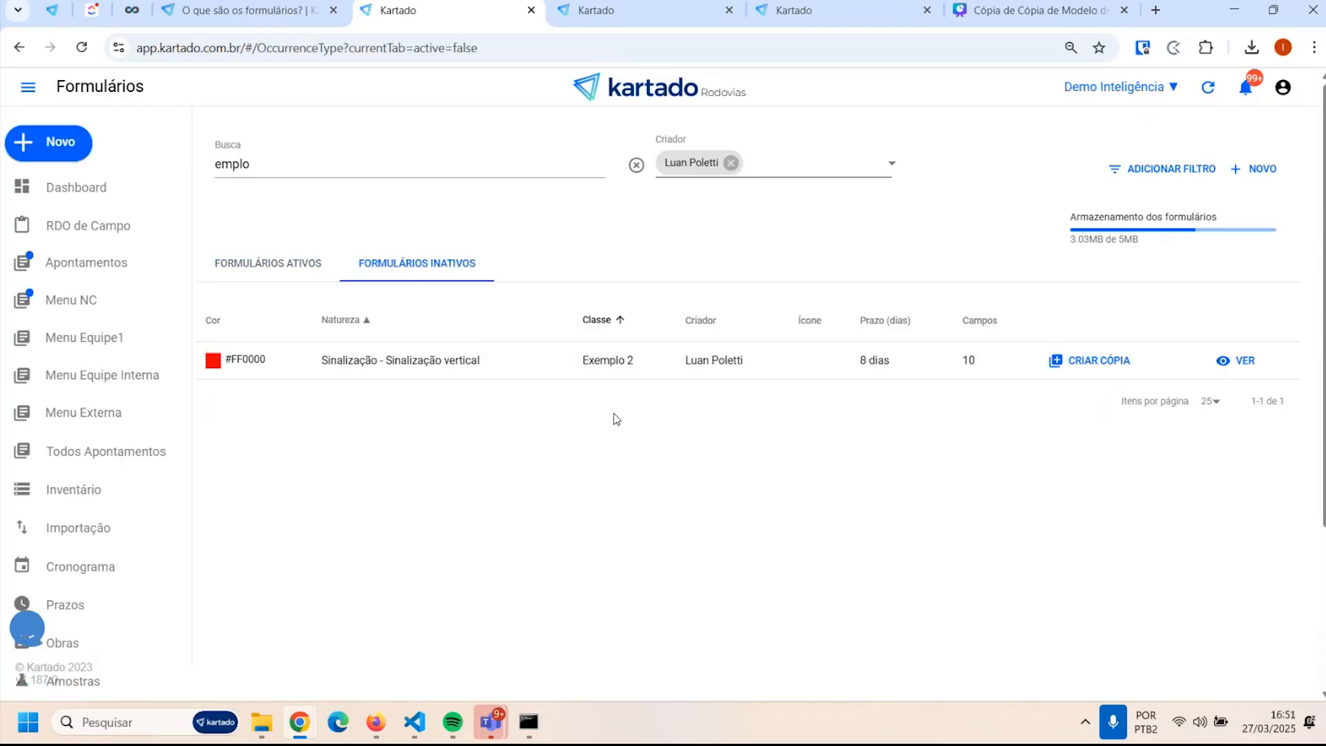
click(253, 266)
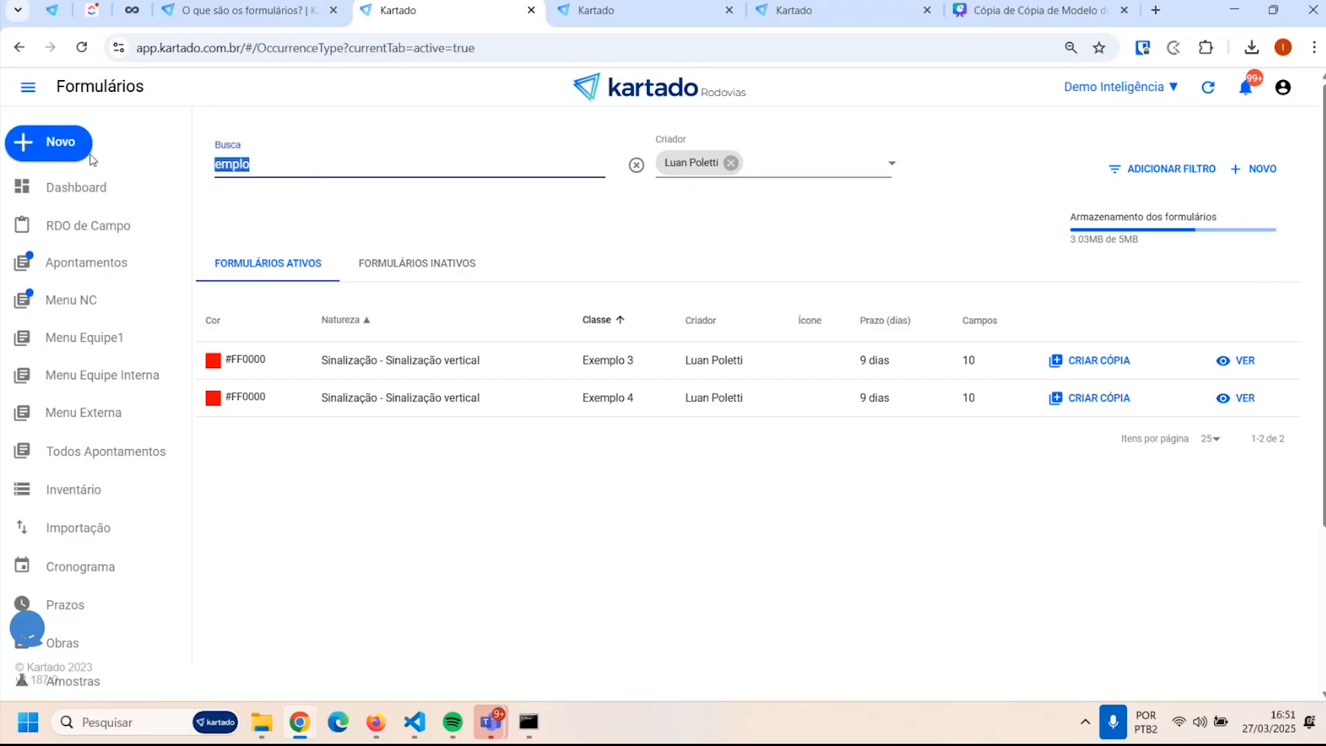
Clear the search text of the active forms list and highlight the amount of form storage used
key(BackSpace)
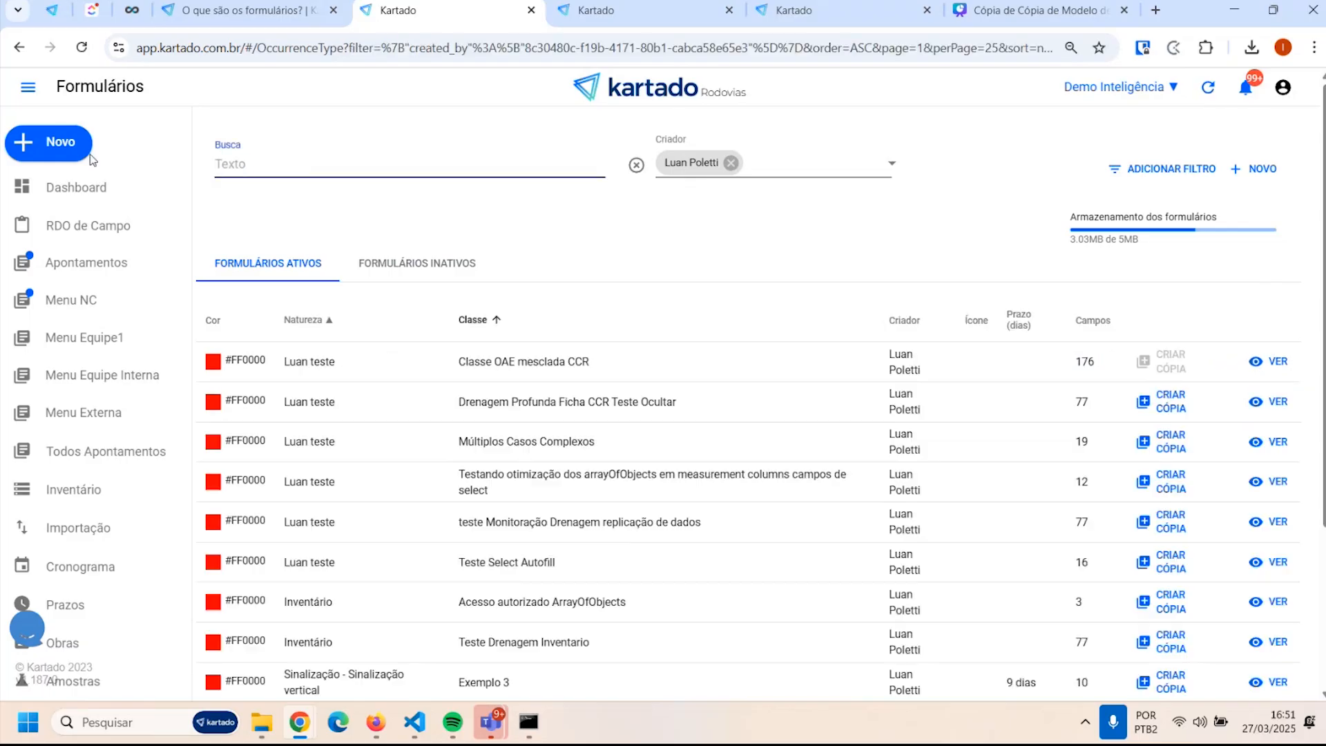
double_click(555, 236)
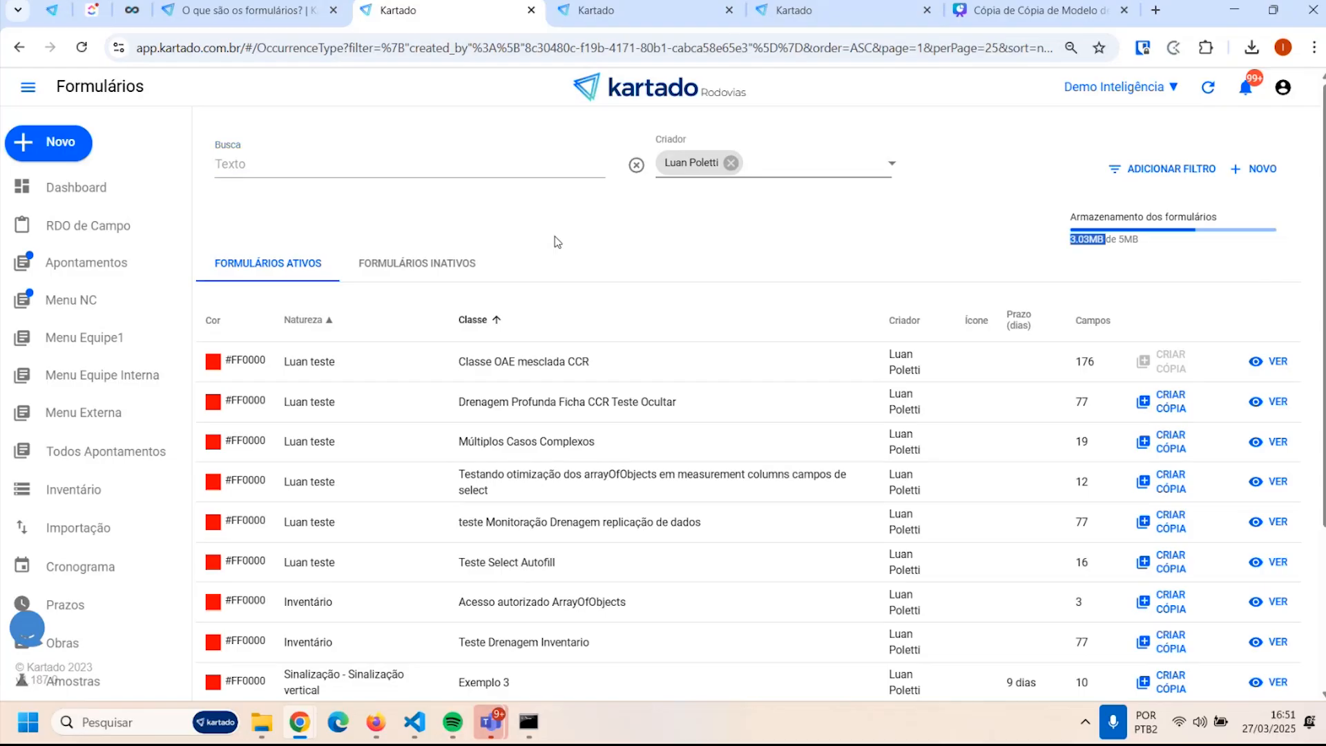
click(558, 242)
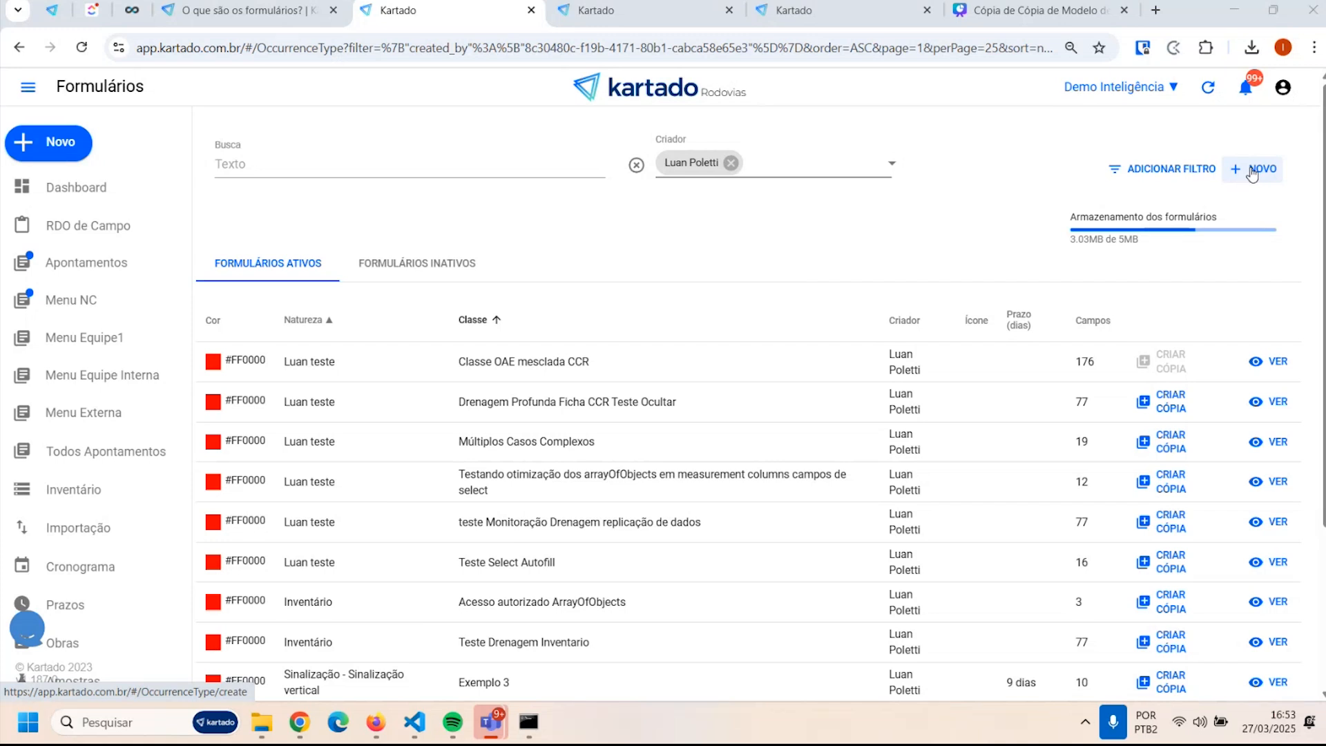
Search the active forms for "exemplo 3" and open the Exemplo 3 form for editing
click(321, 164)
text(exem)
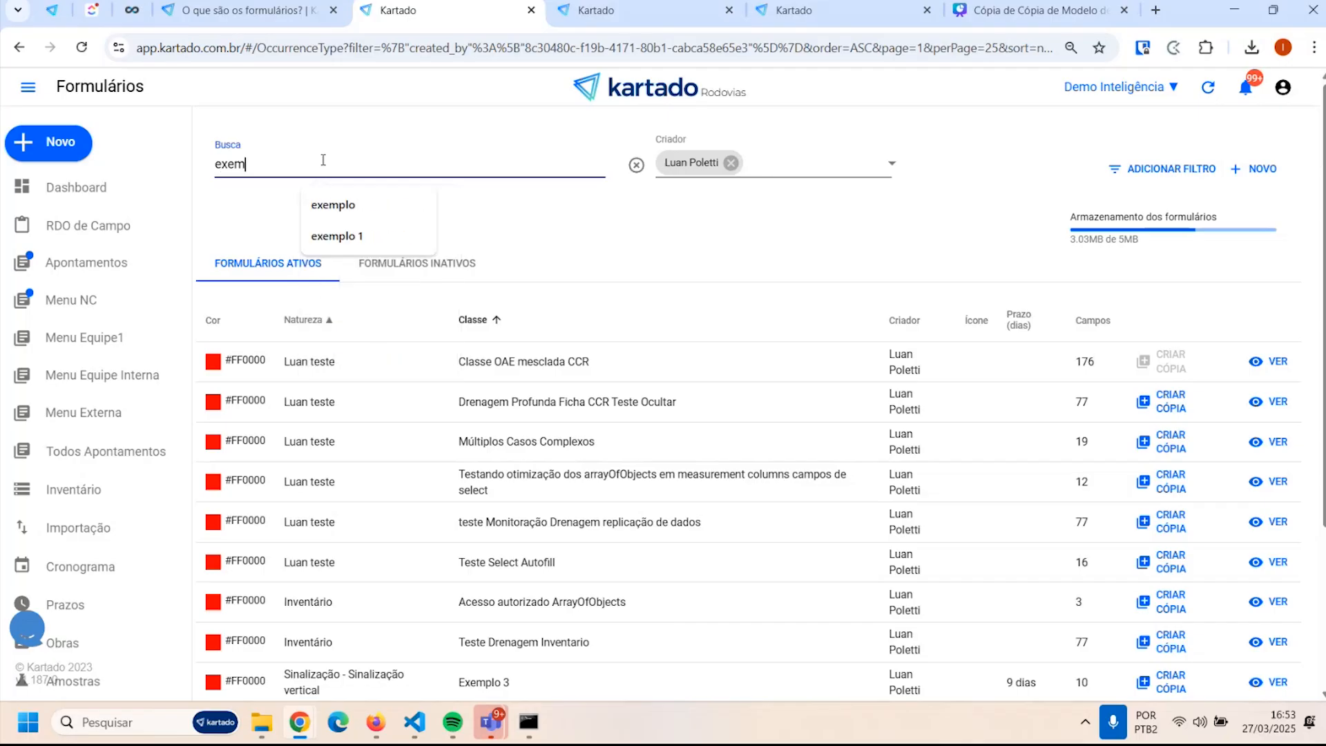
text(plo 3)
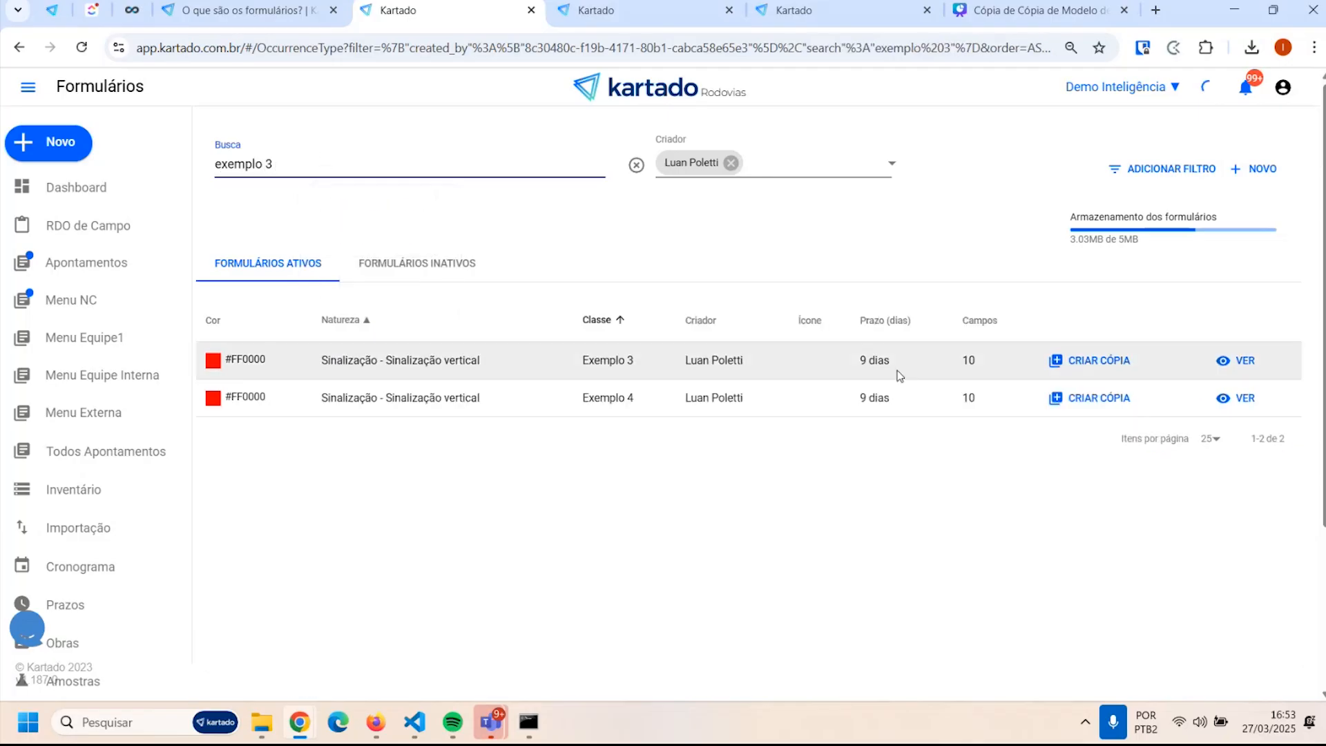
click(1243, 361)
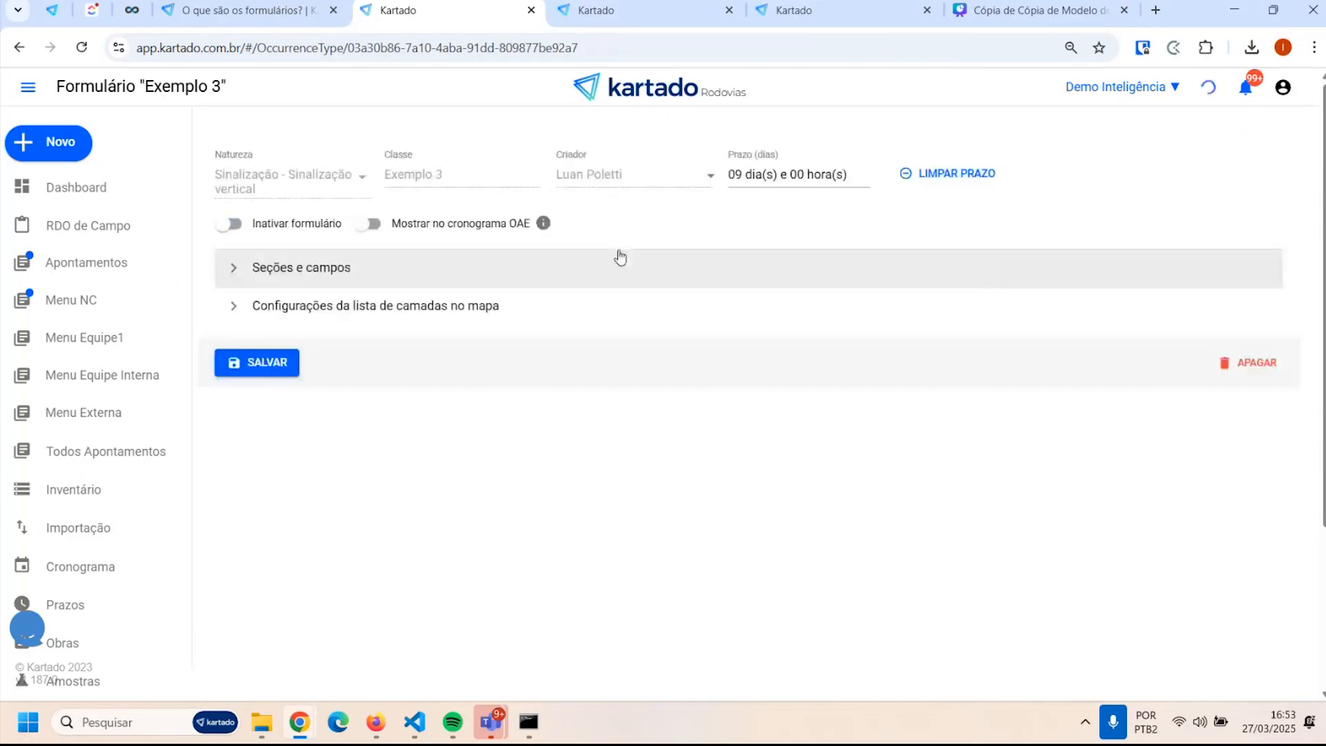
Expand the sections and fields of the Exemplo 3 form and review the choices of the Origem field
click(242, 268)
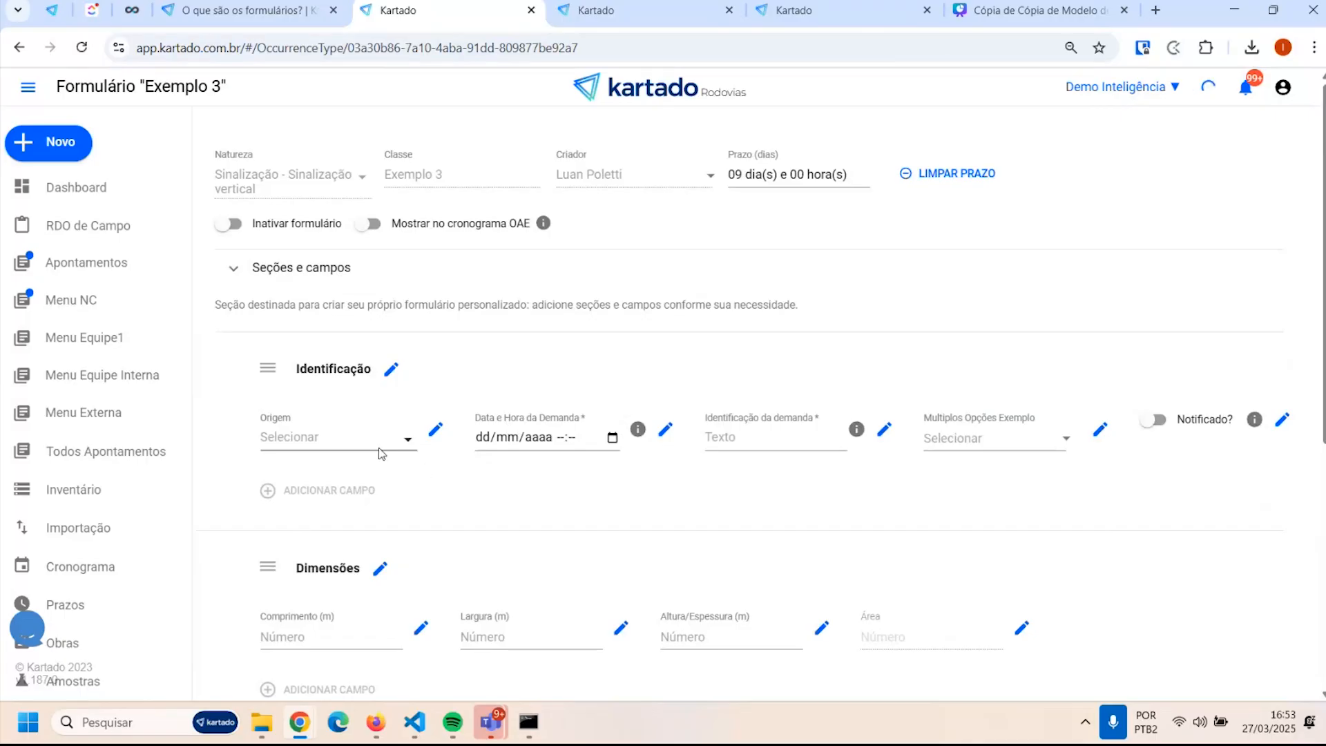
click(350, 436)
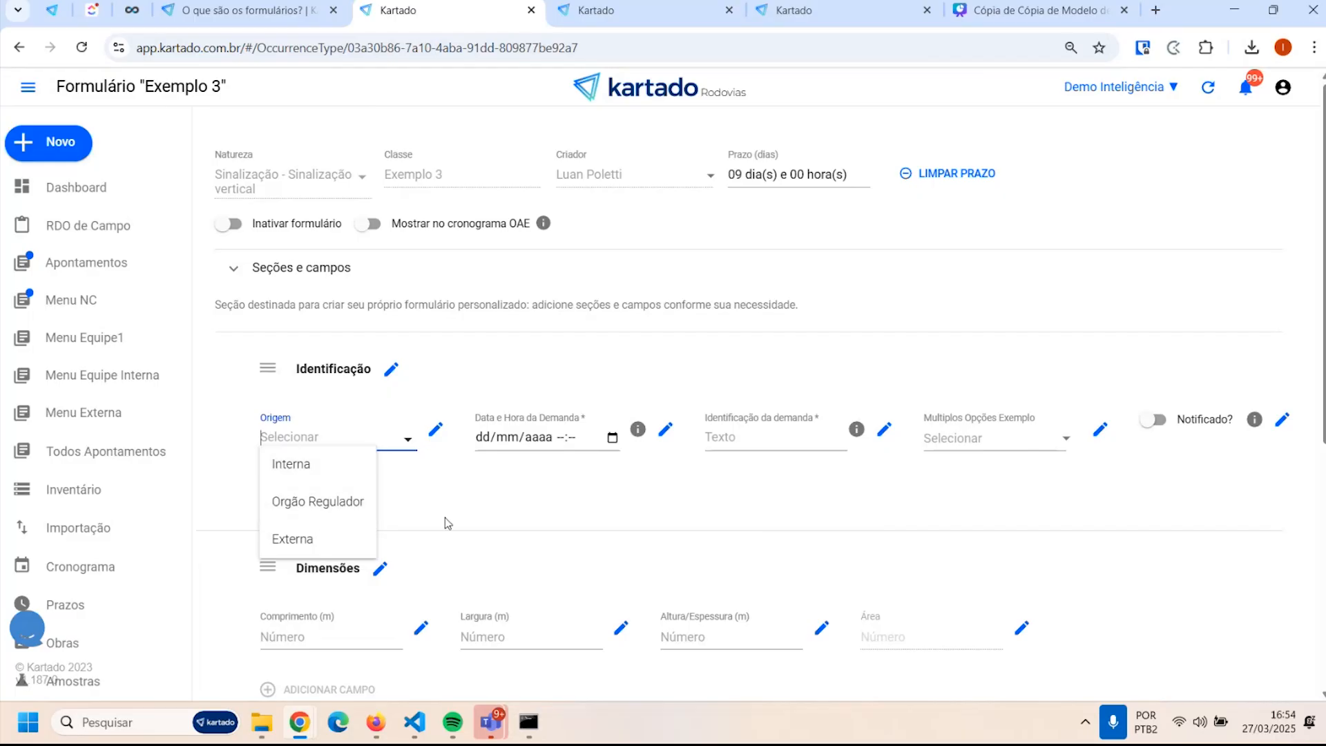
click(448, 487)
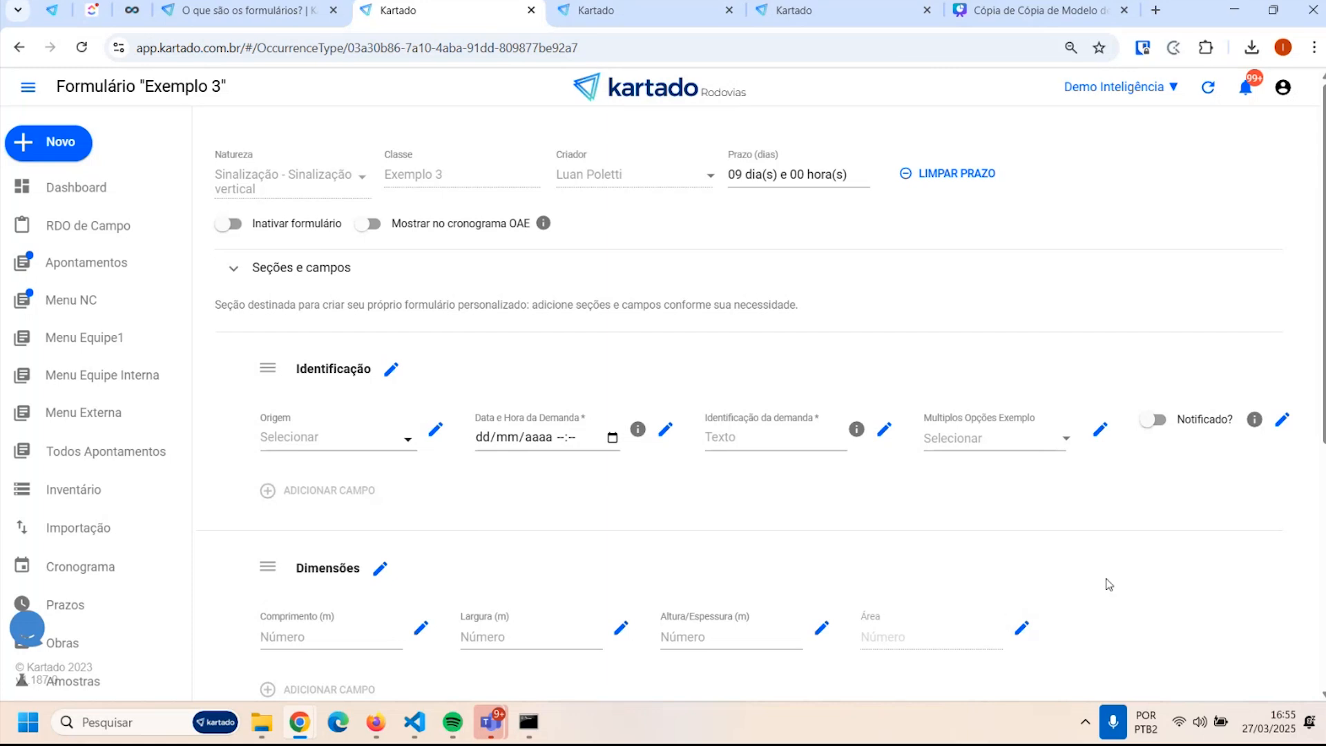
Add a new option named "opção nova" to the Origem field's selection options and conclude the field edit
scroll(890, 462, down, 2)
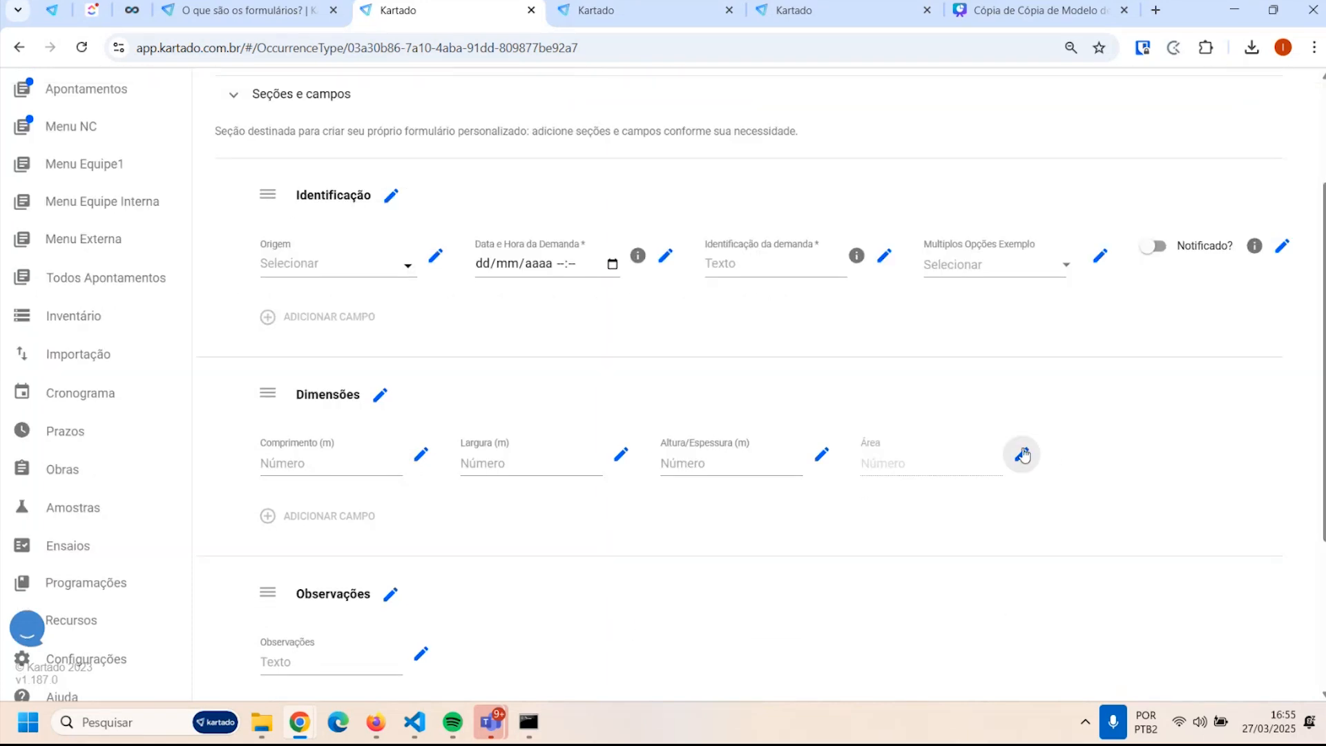
click(434, 257)
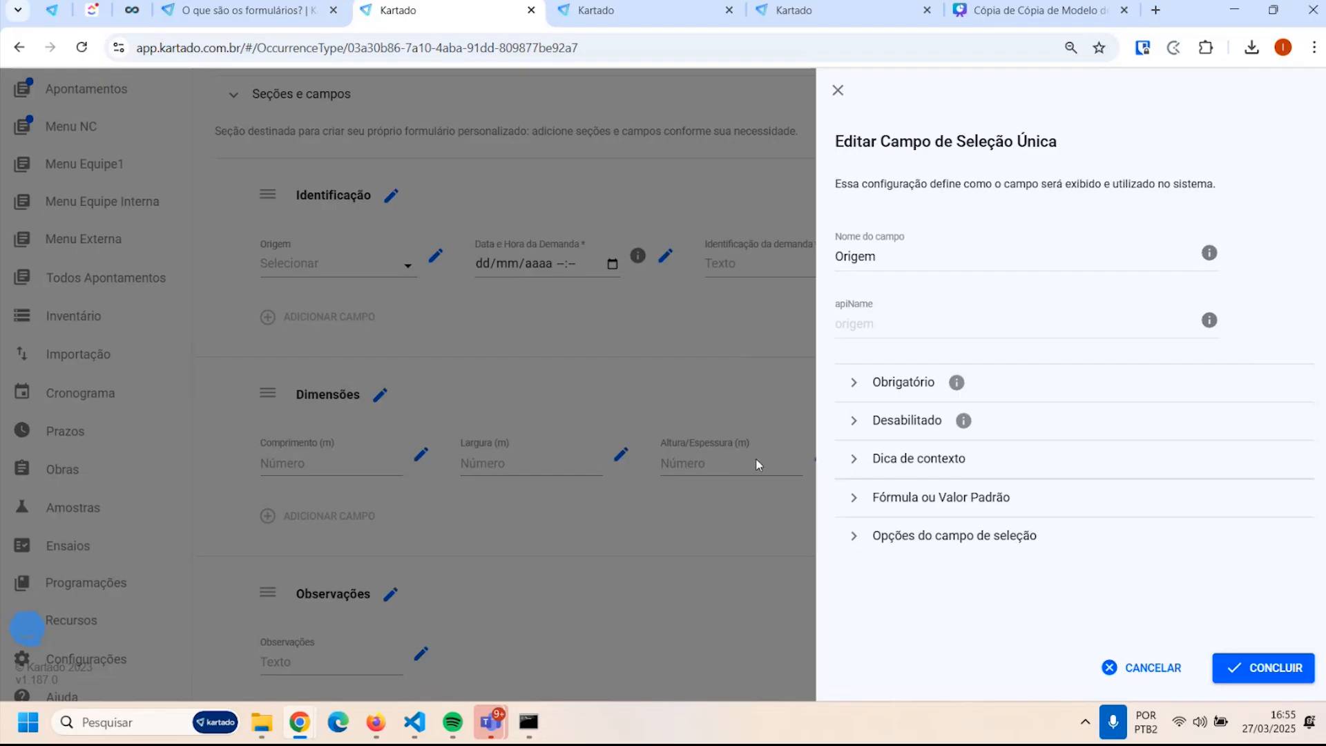
click(953, 535)
scroll(1133, 544, down, 2)
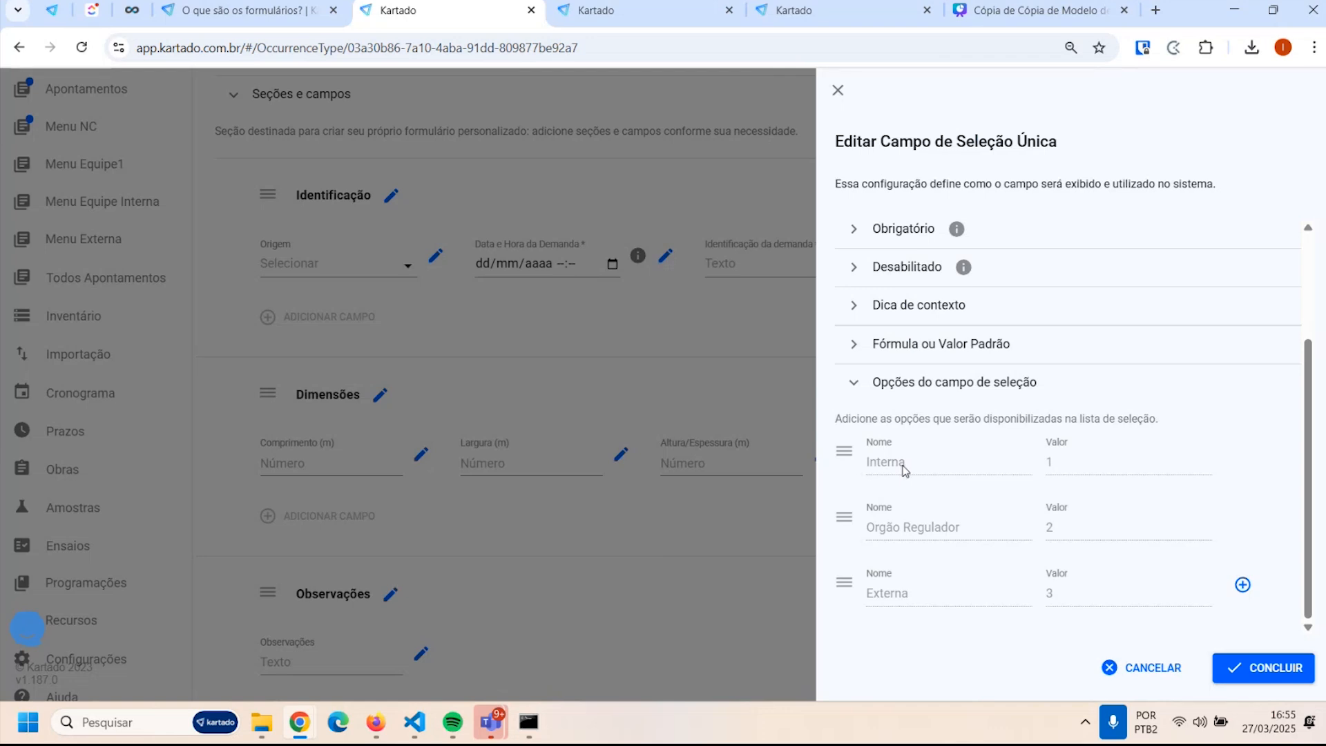
click(1242, 585)
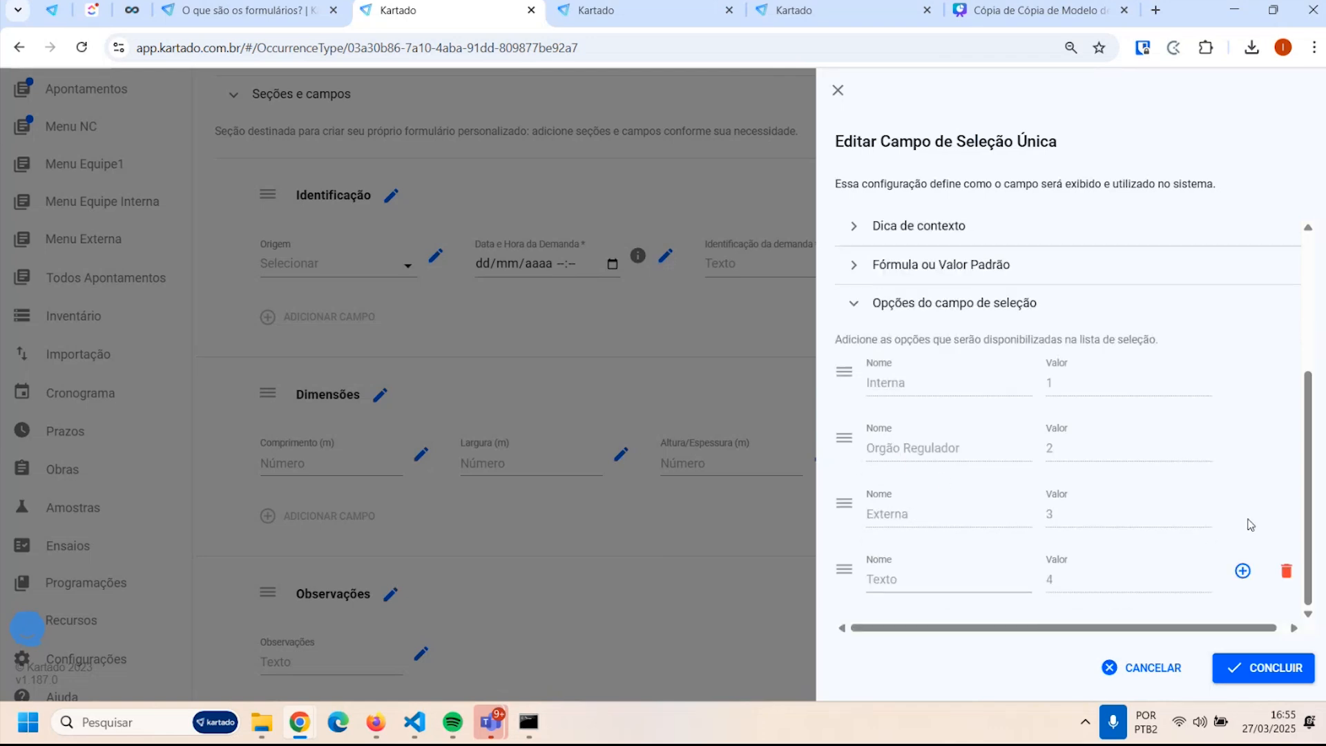
click(922, 586)
text(opção nova)
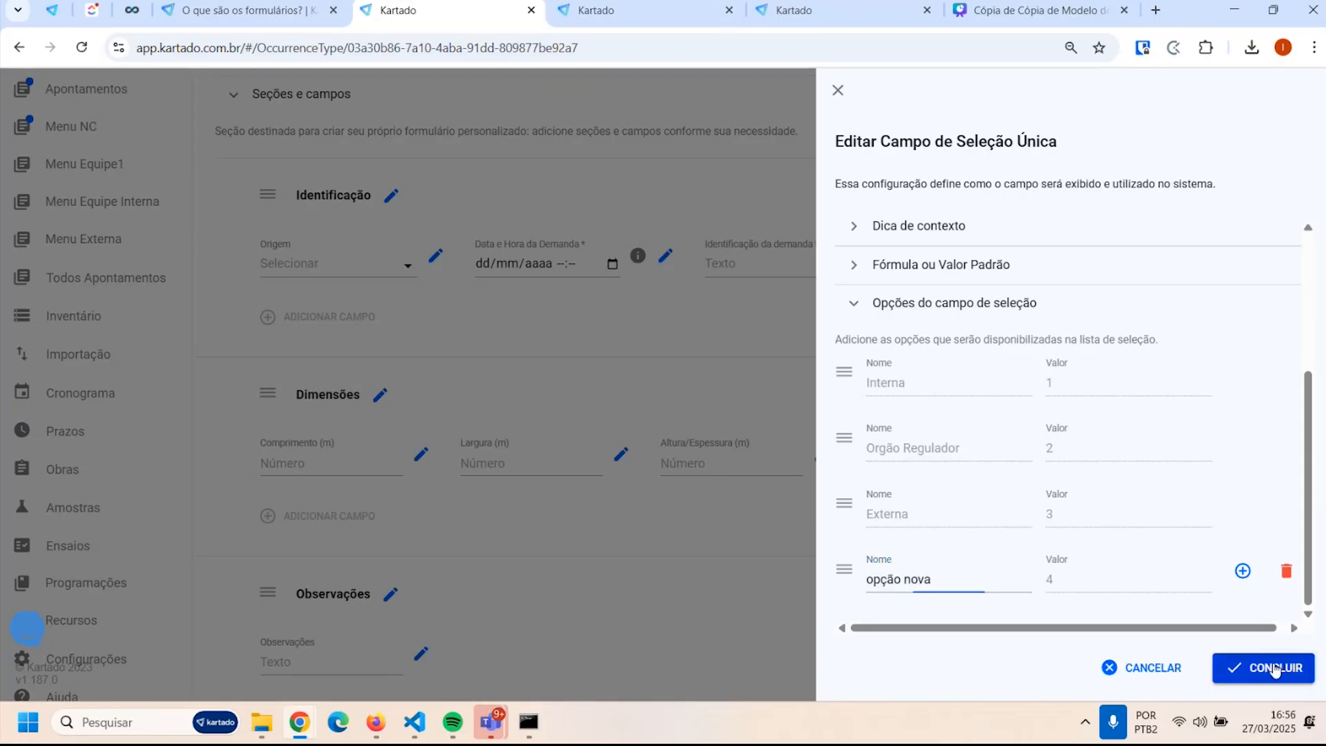
click(1262, 667)
Inspect the Área field's settings, cancel them, and review the sections and fields of the Exemplo 3 form
scroll(1015, 449, down, 4)
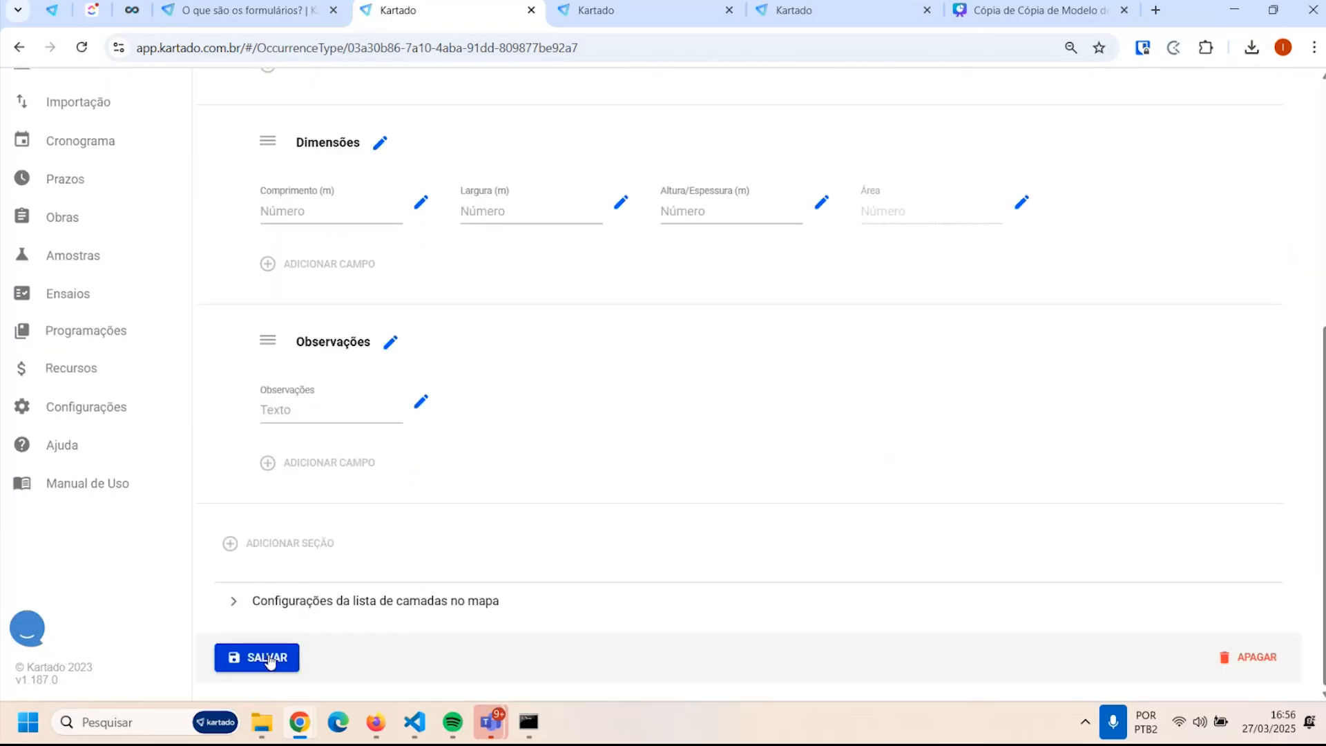
click(1021, 201)
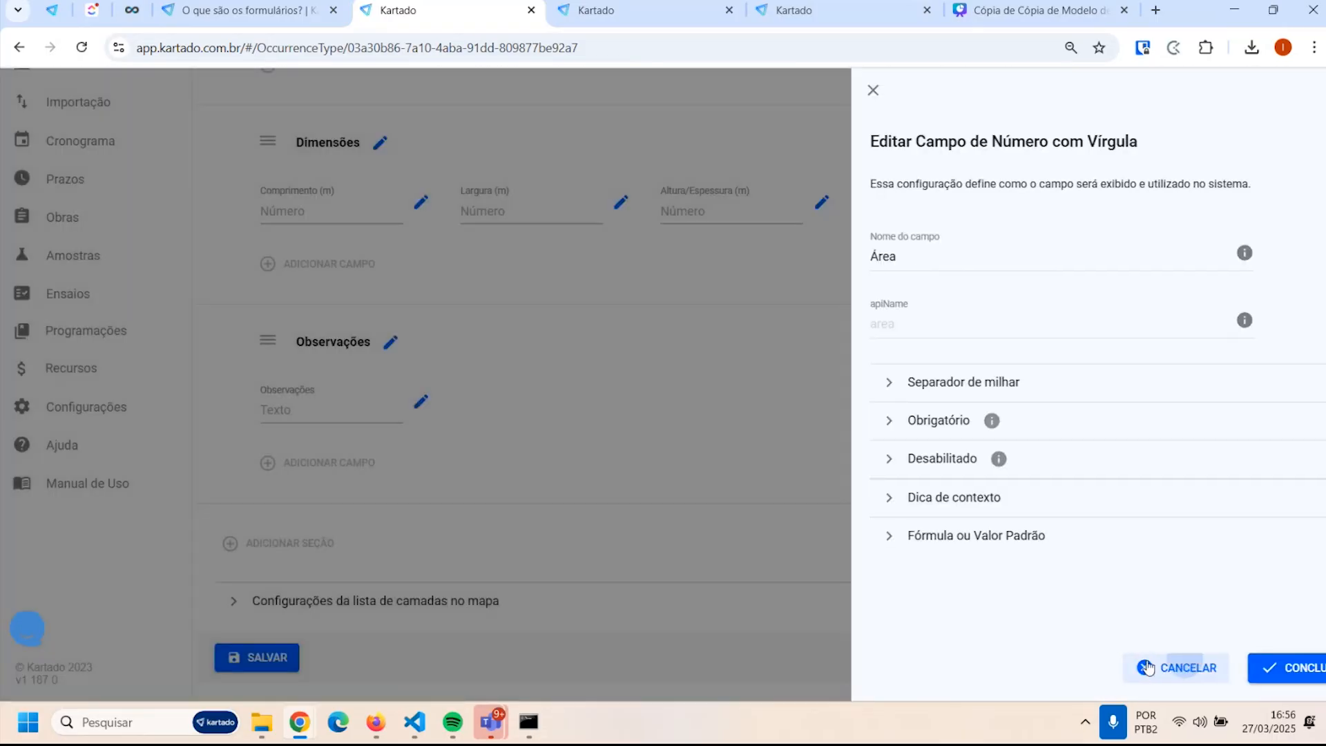
click(1152, 667)
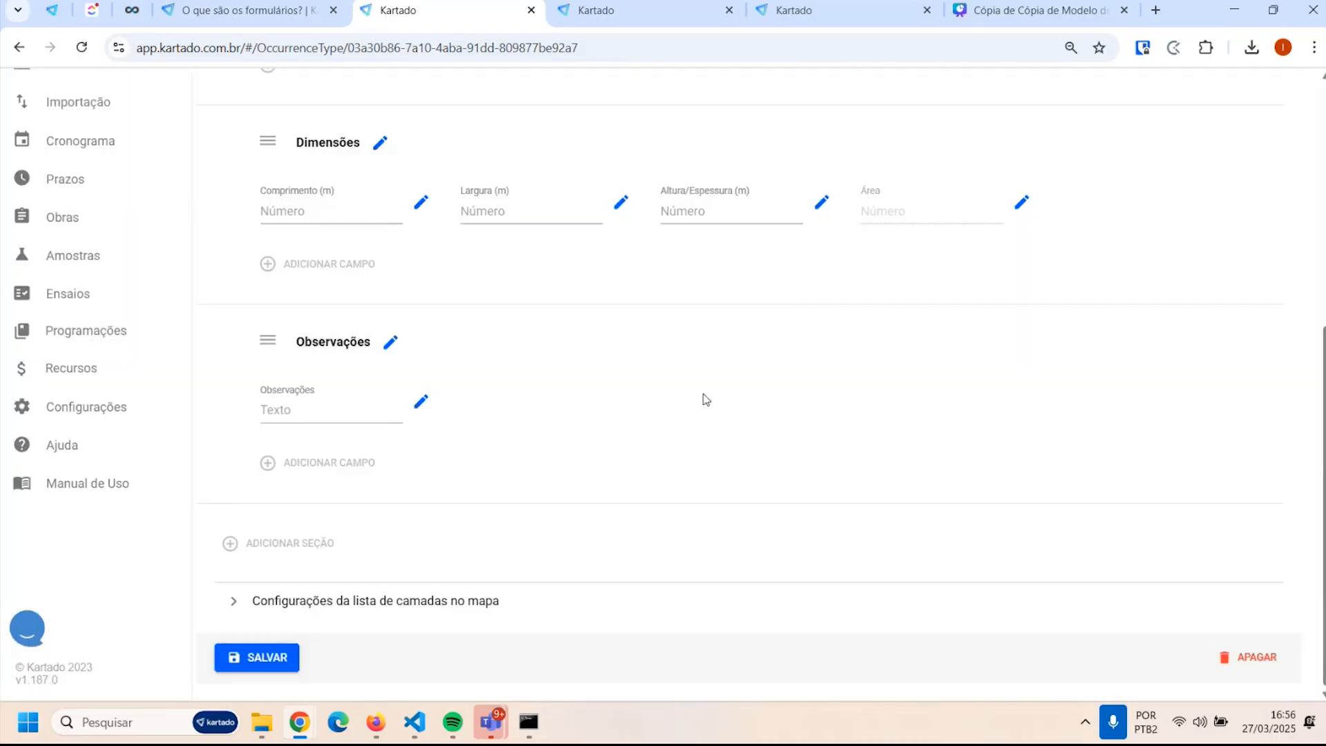
scroll(674, 411, up, 3)
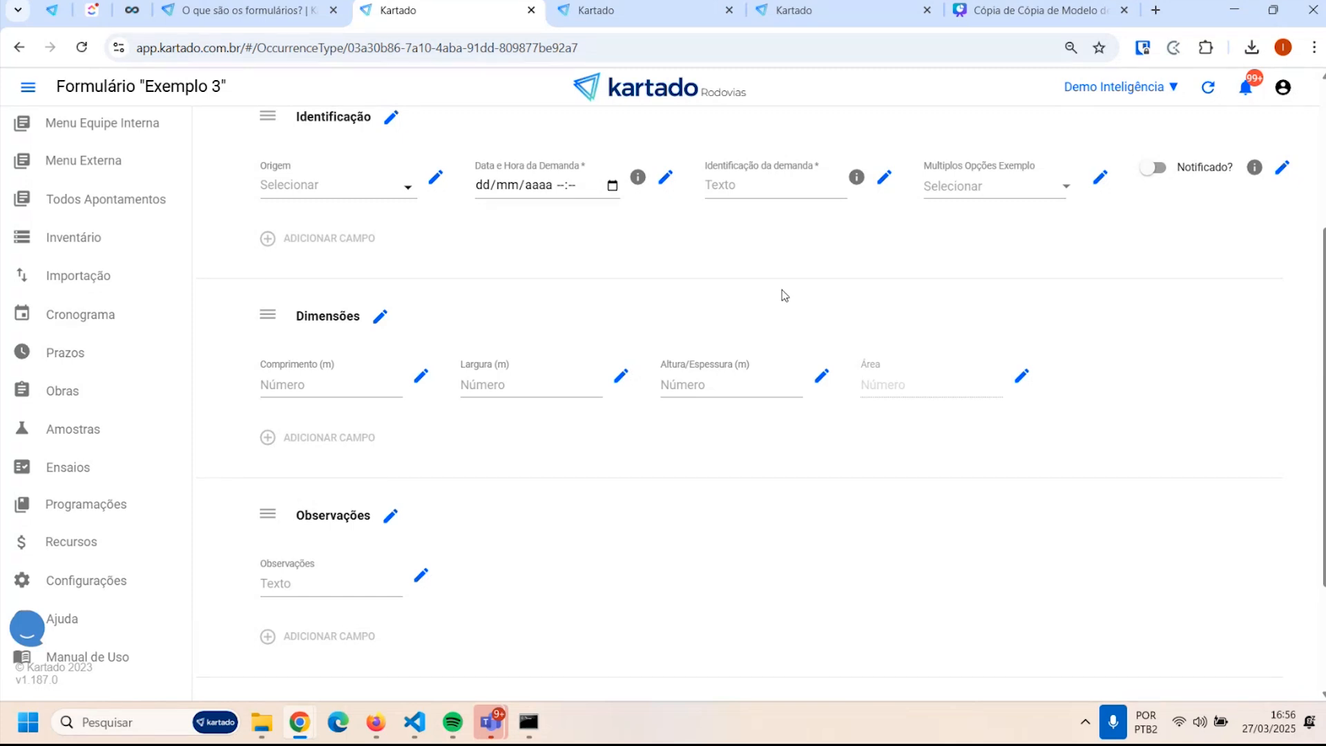
scroll(760, 304, up, 3)
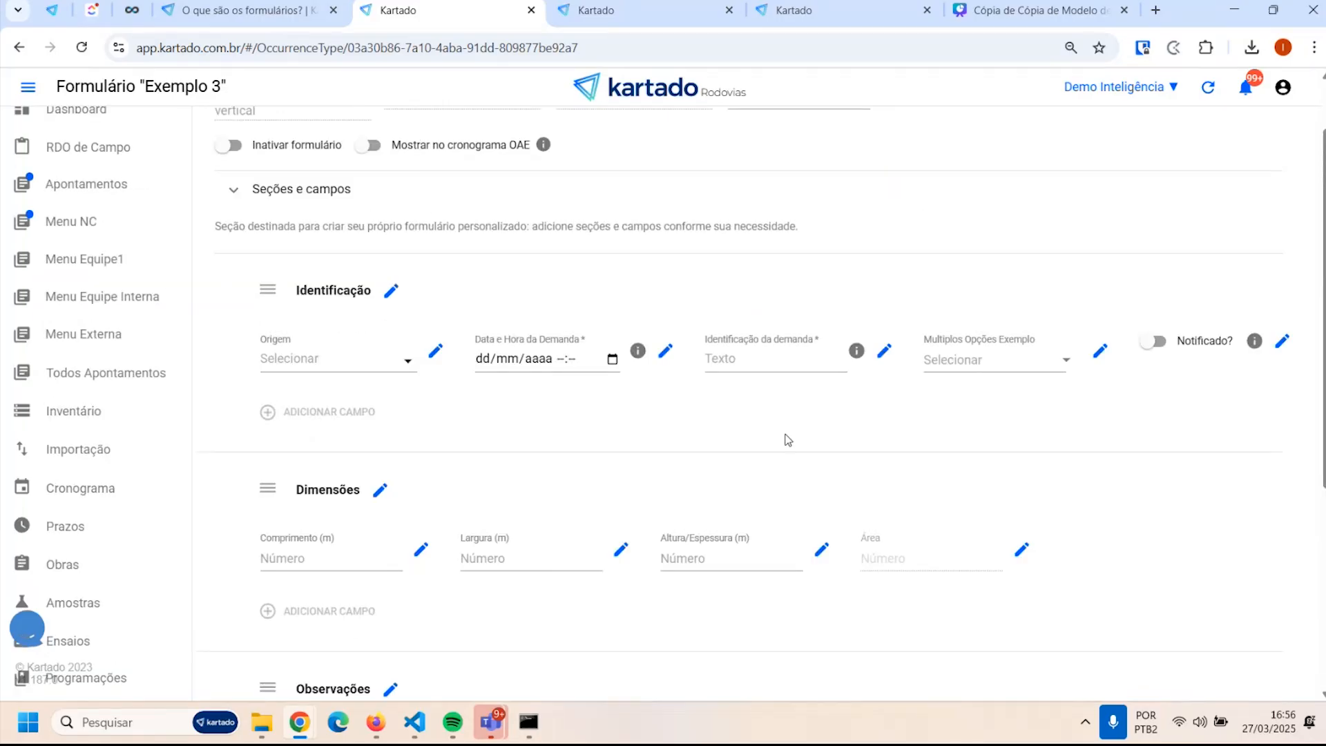
scroll(196, 467, down, 1)
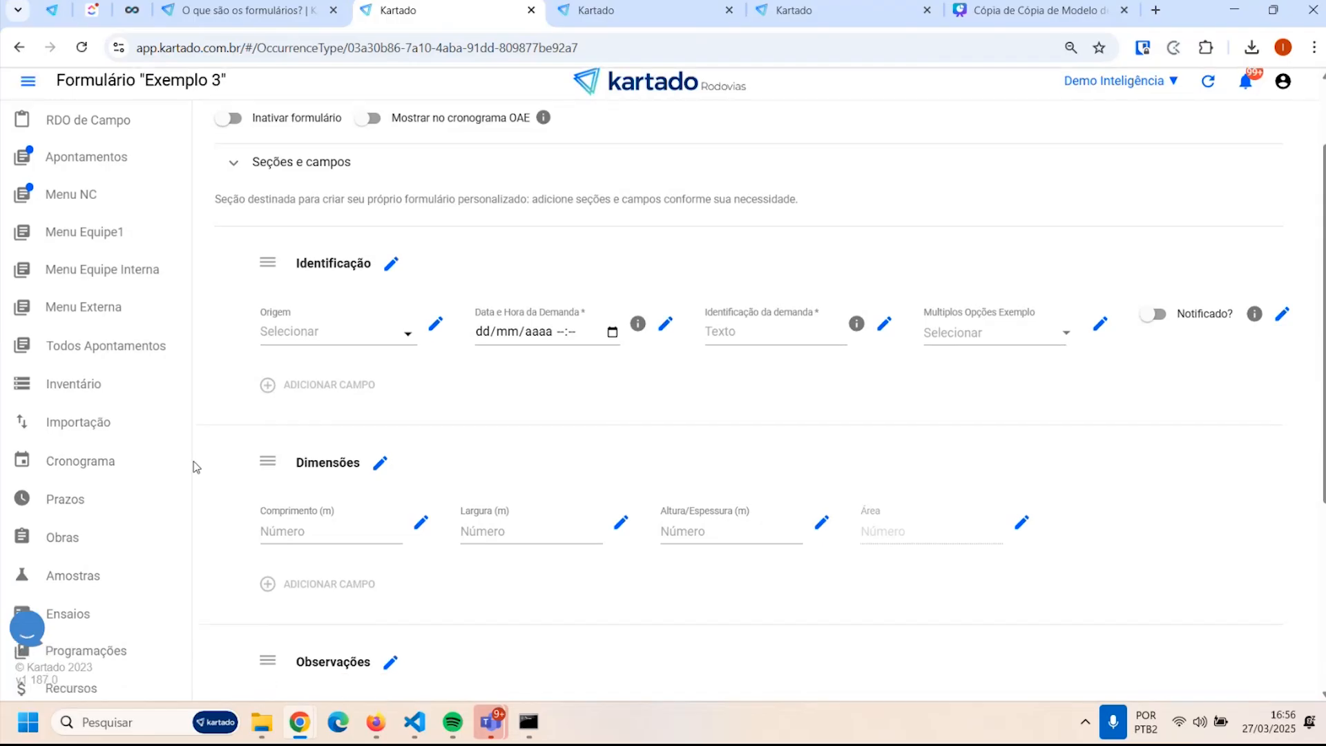
scroll(186, 459, down, 5)
scroll(587, 462, up, 1)
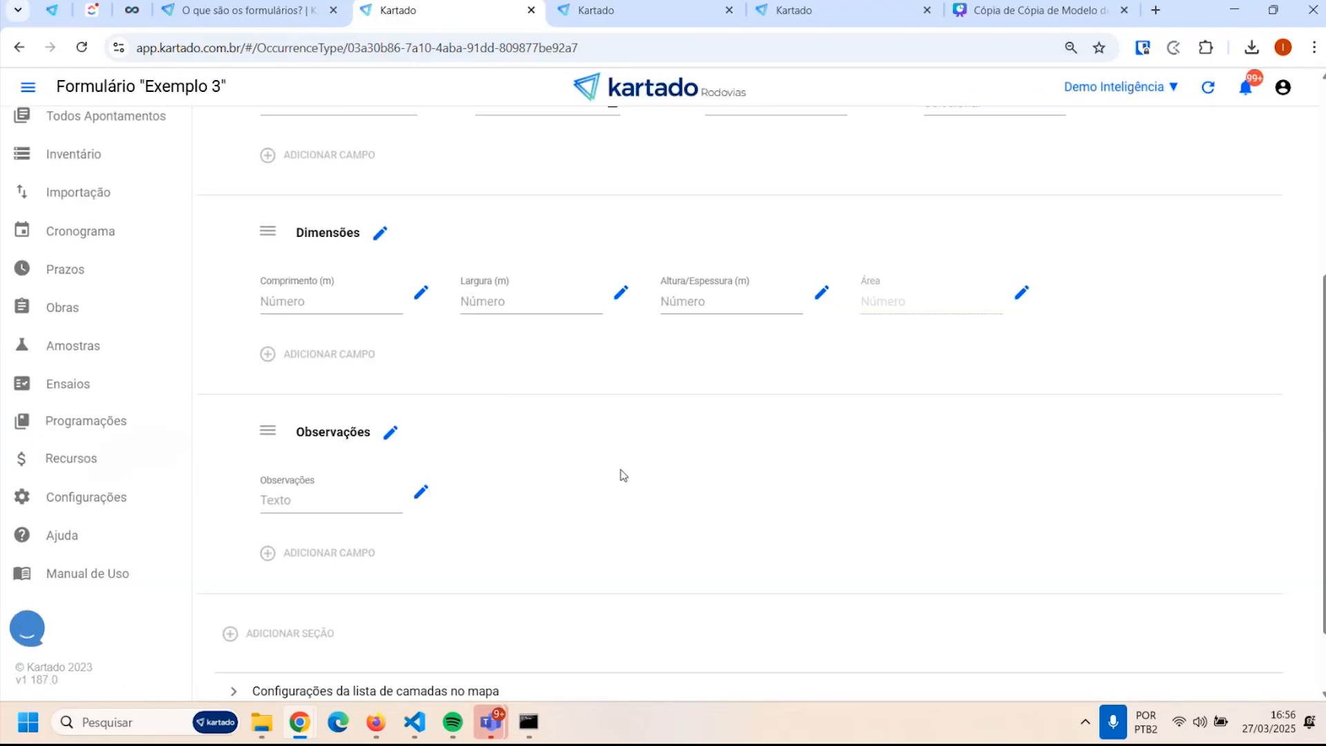
scroll(623, 475, up, 3)
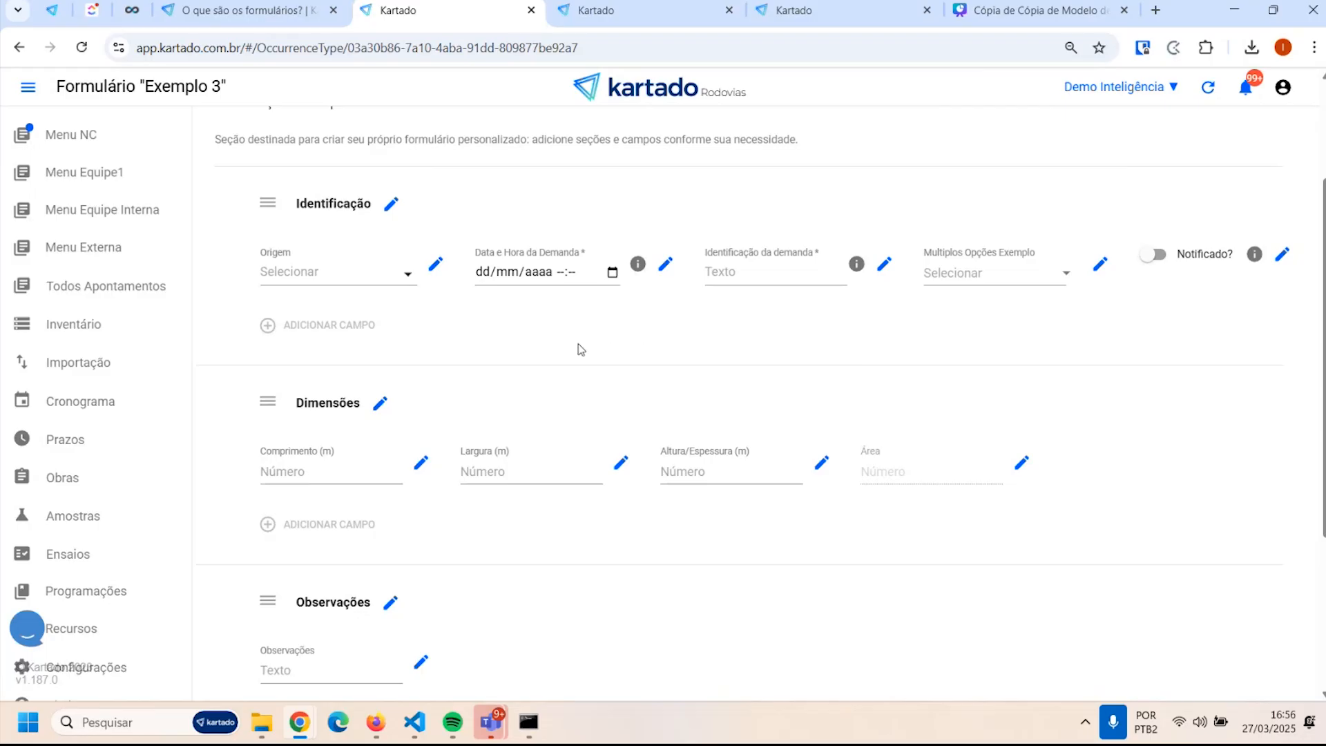
scroll(217, 475, down, 2)
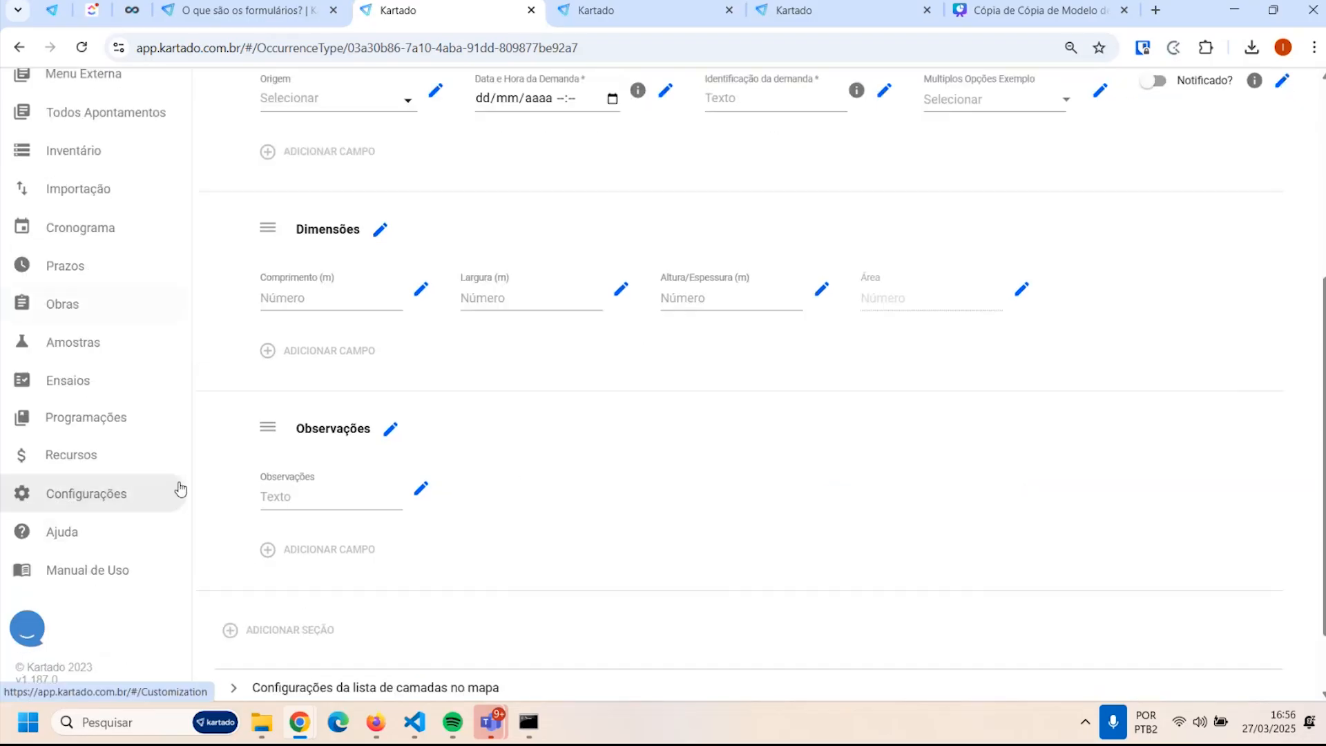
Return to the forms configuration without saving and reopen the Exemplo 3 form from the active forms
click(102, 494)
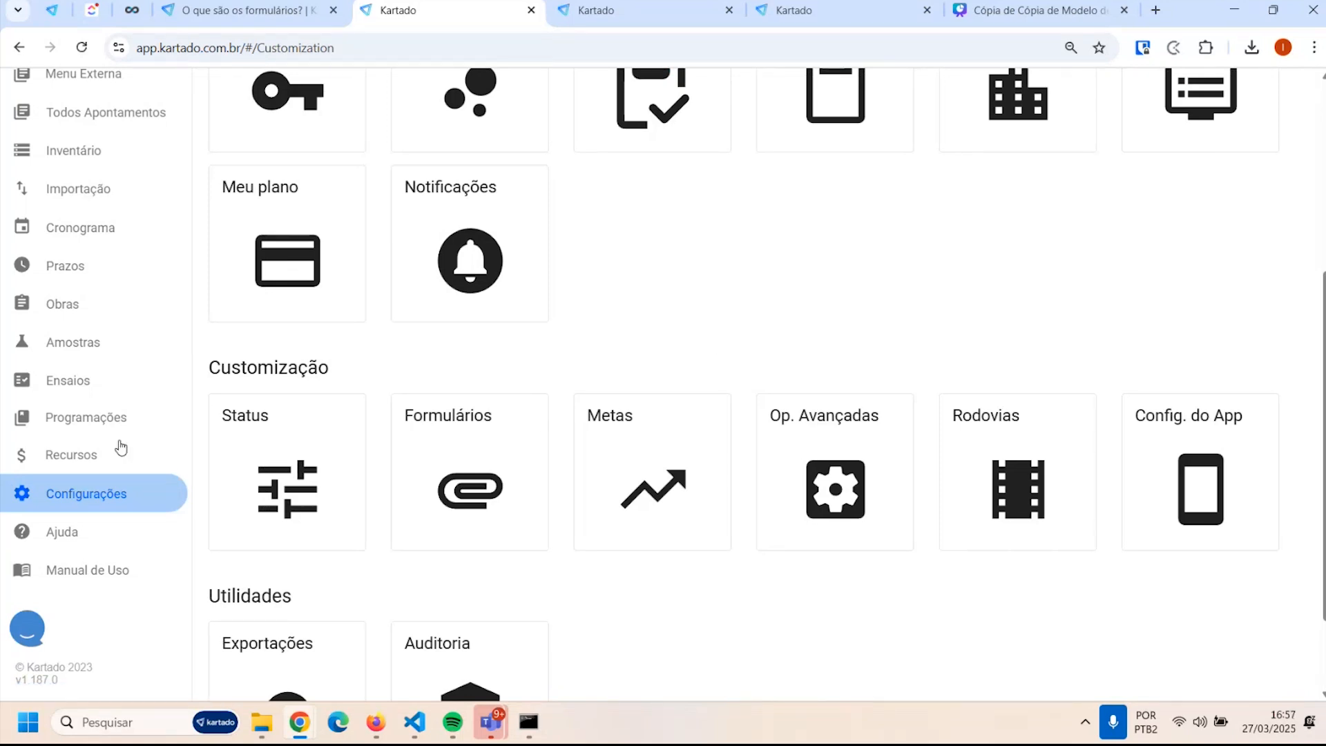
scroll(651, 373, up, 1)
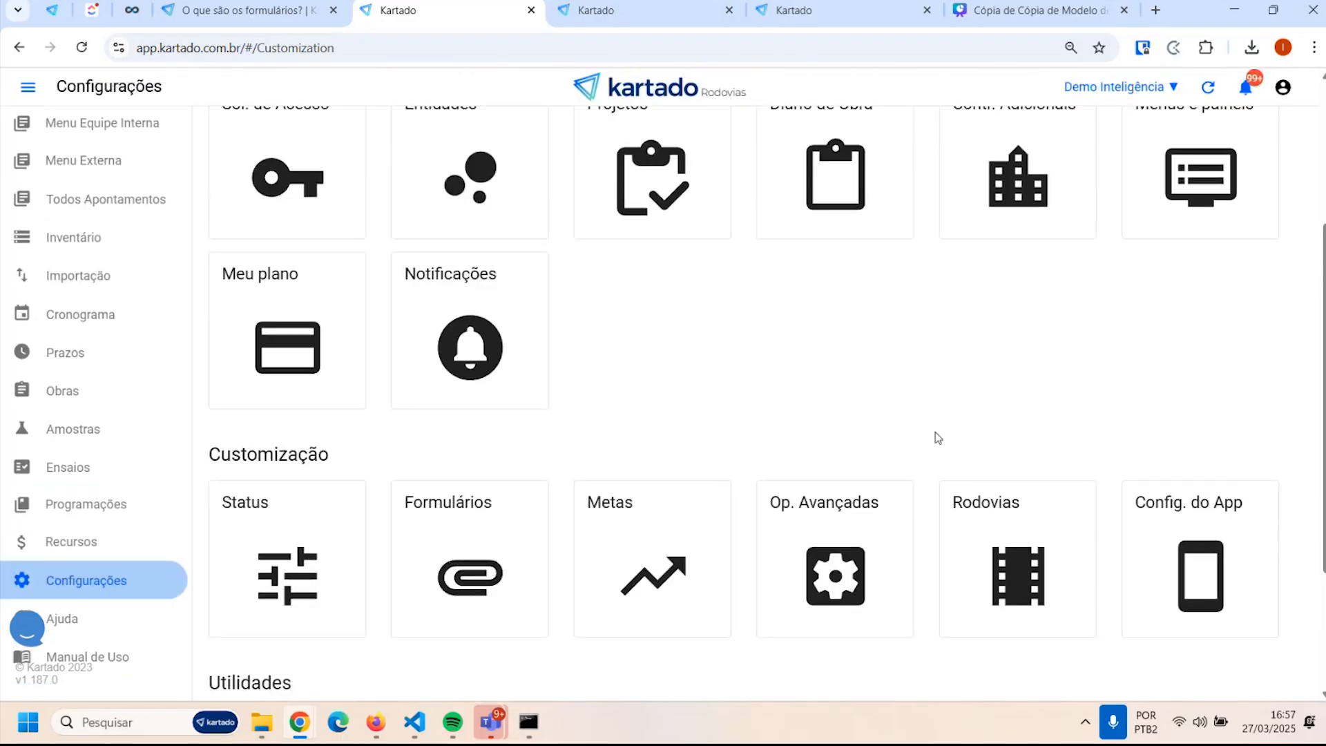
scroll(788, 430, up, 1)
scroll(767, 432, down, 2)
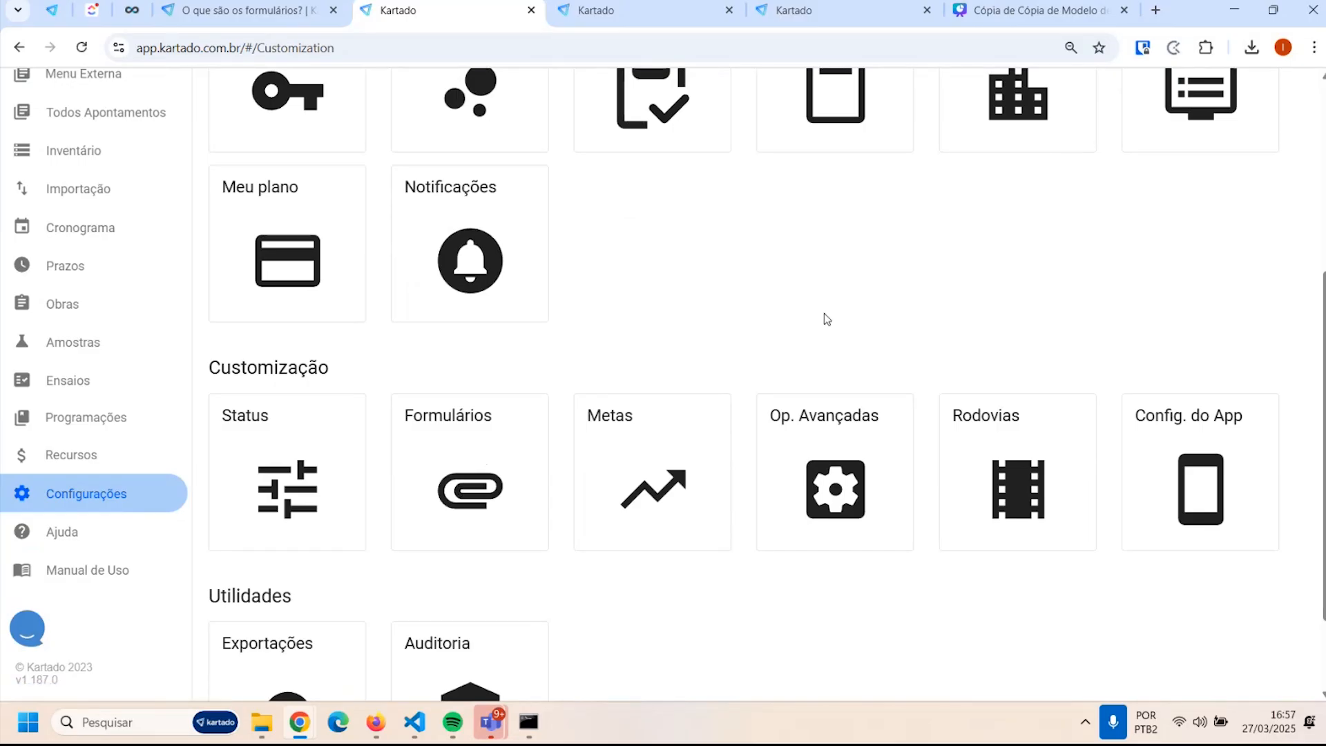
click(467, 491)
scroll(501, 297, up, 2)
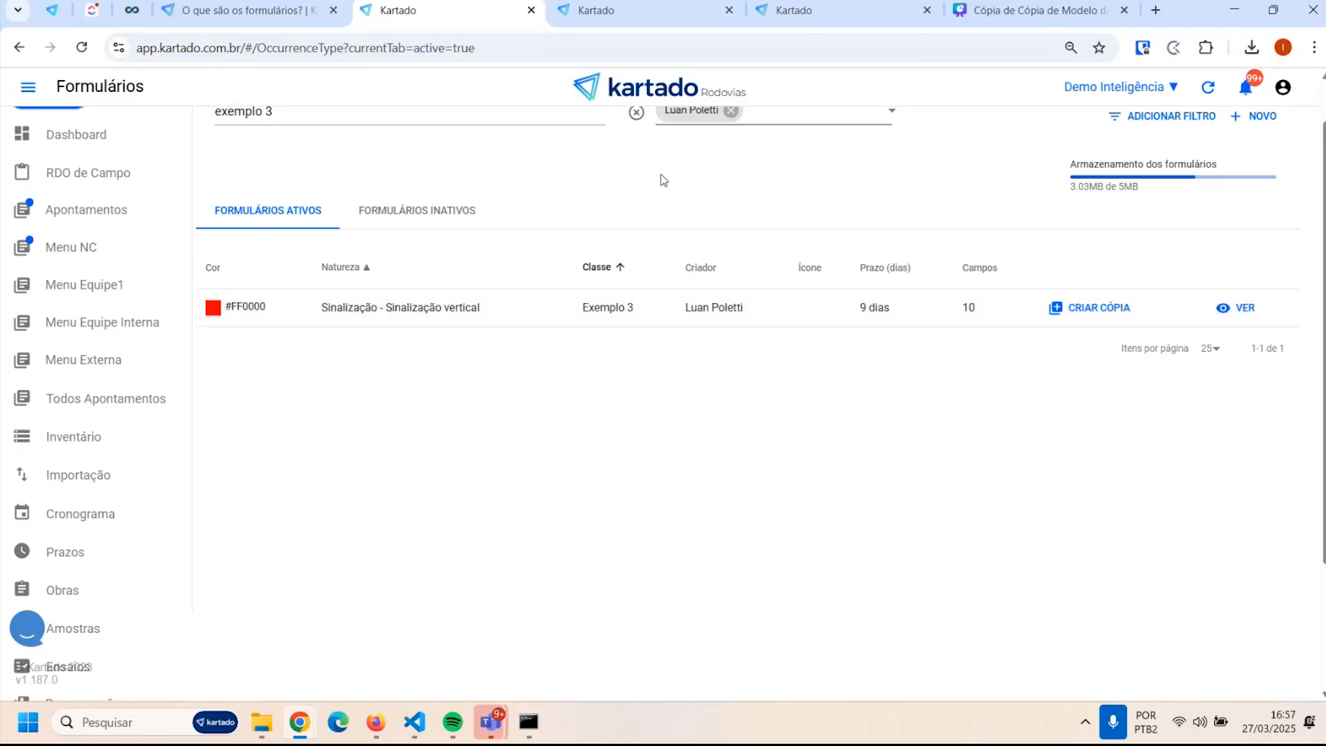
scroll(918, 219, up, 1)
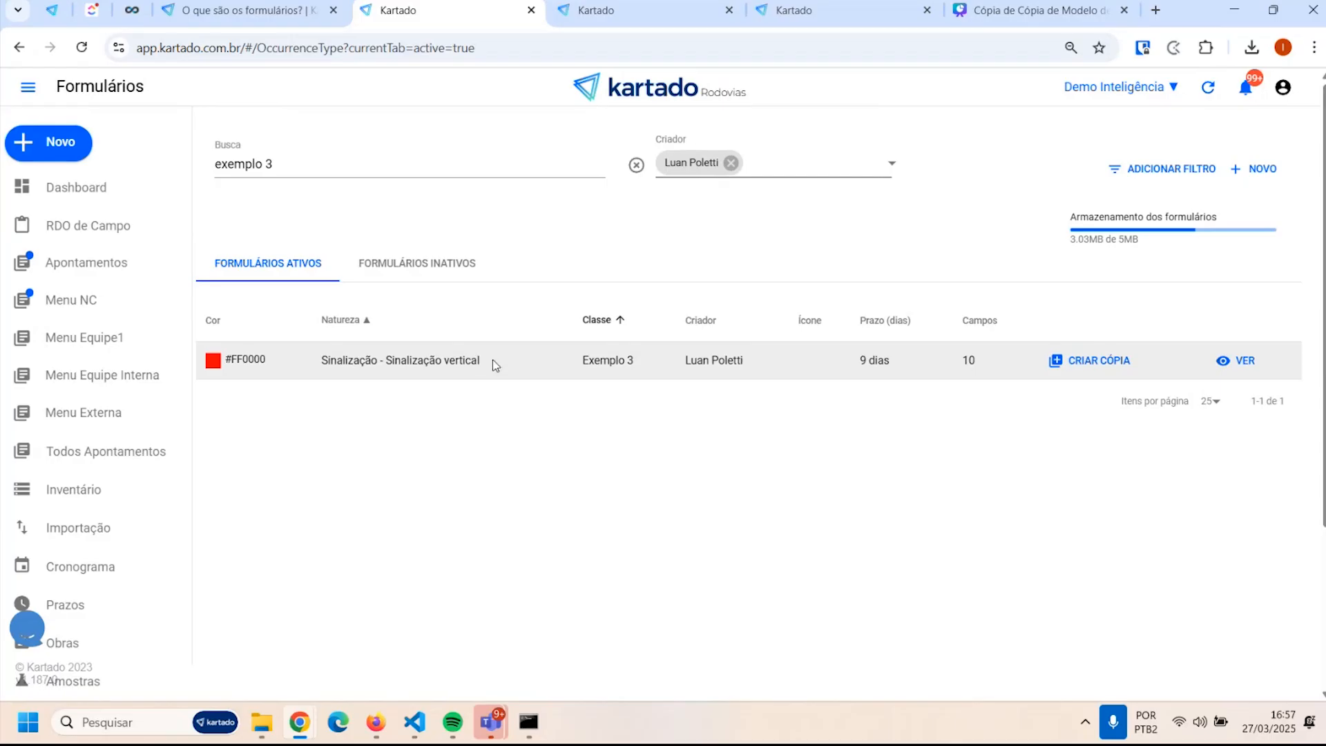
click(1245, 362)
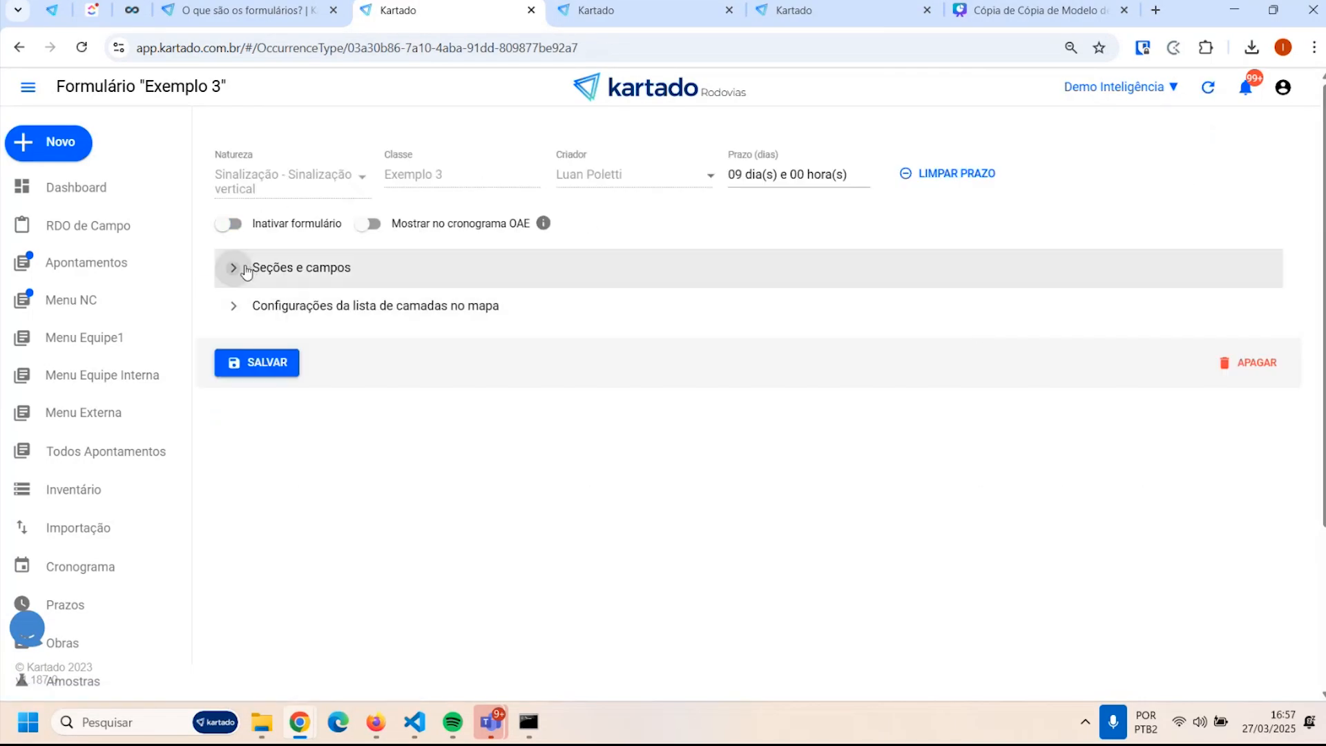
Expand the form's sections and fields and check the choices offered by Origem and Multiplos Opções Exemplo
click(247, 270)
click(336, 437)
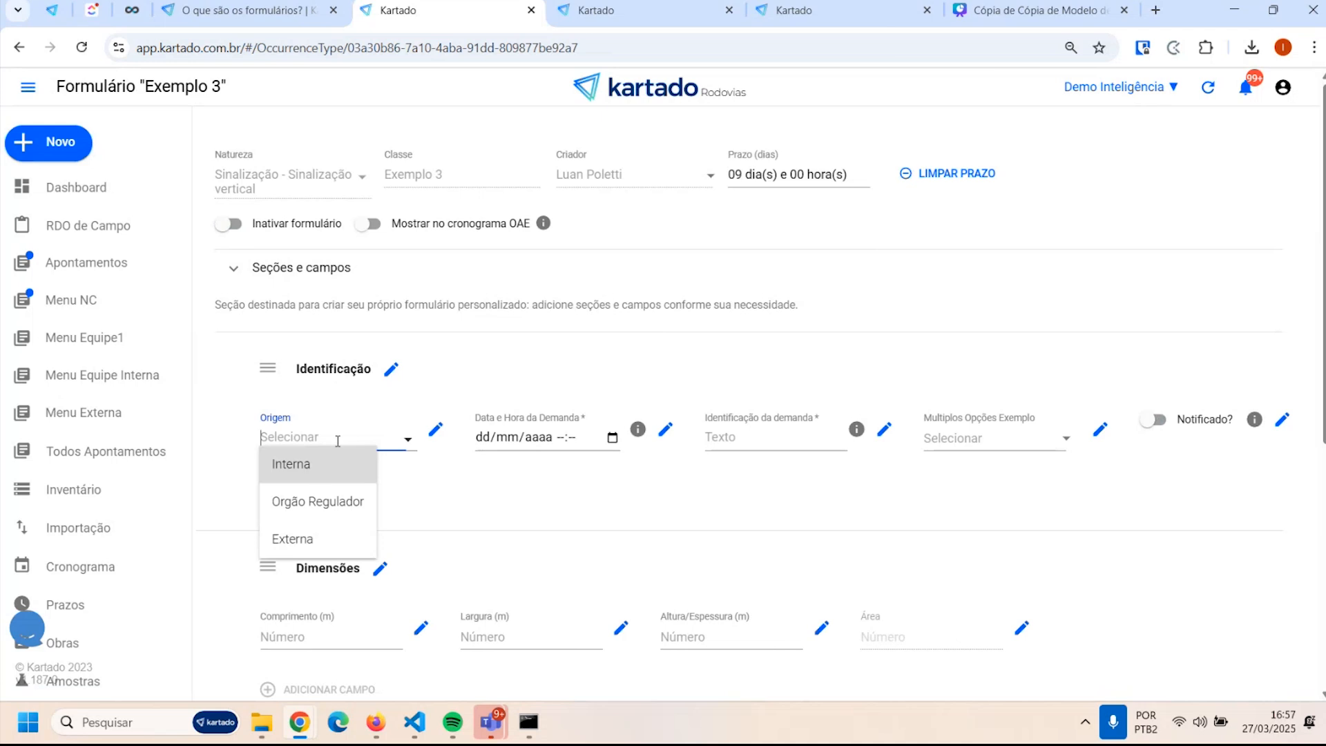
click(970, 445)
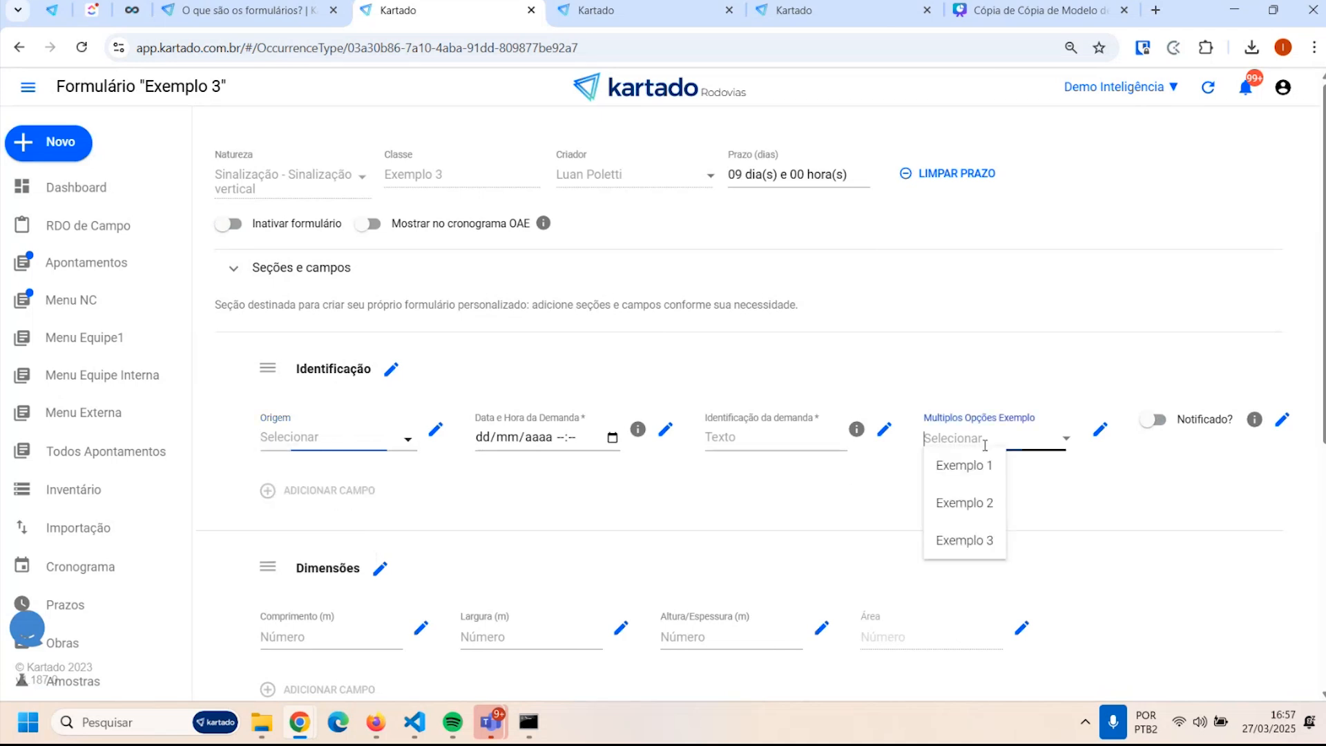
click(1058, 485)
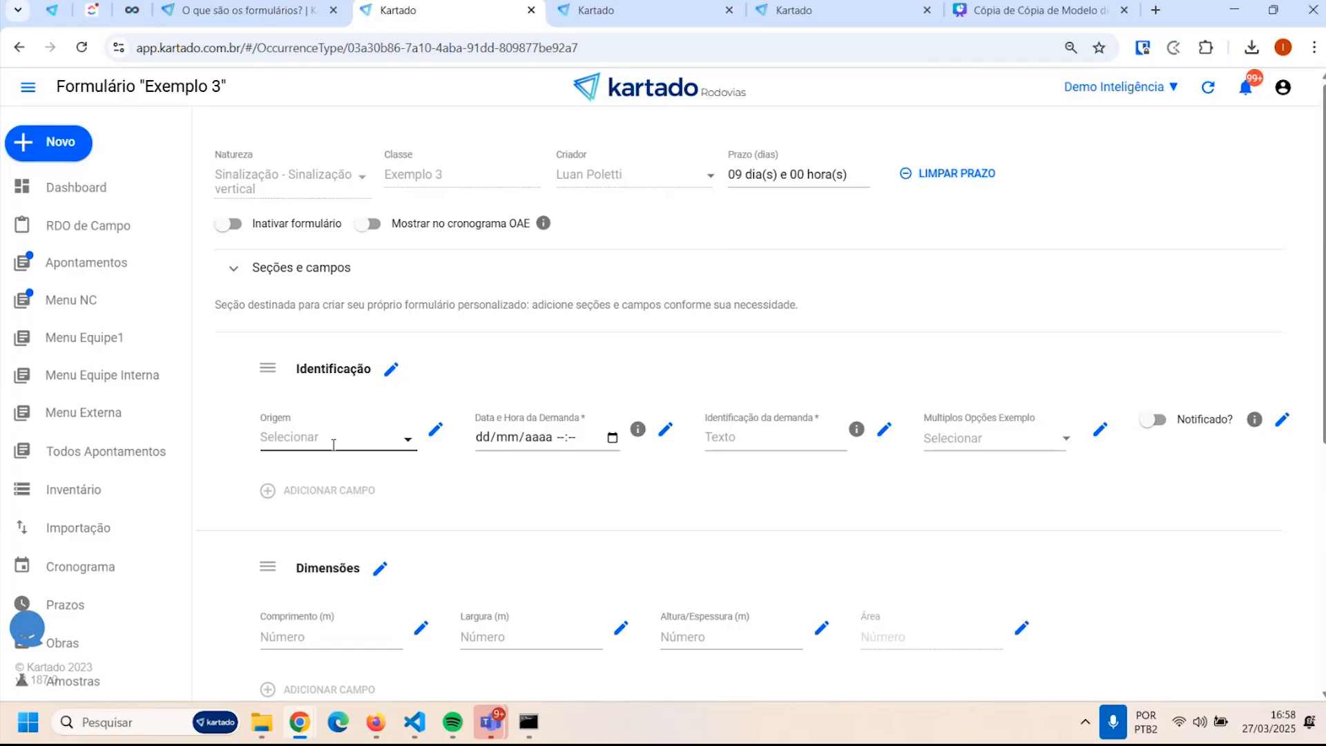
click(368, 438)
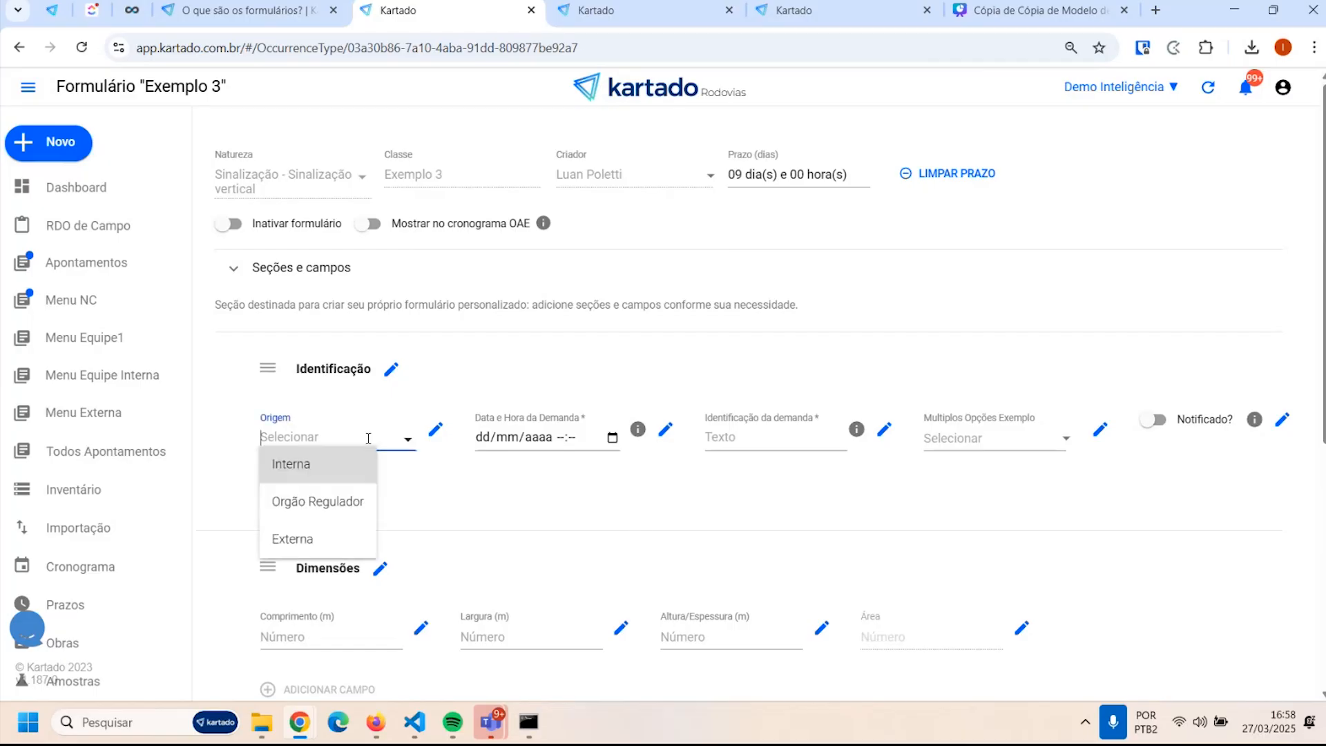
Review the Origem field's selection options and the Identificação da demanda field's settings, closing both without changes
click(439, 432)
click(884, 539)
scroll(1192, 487, down, 3)
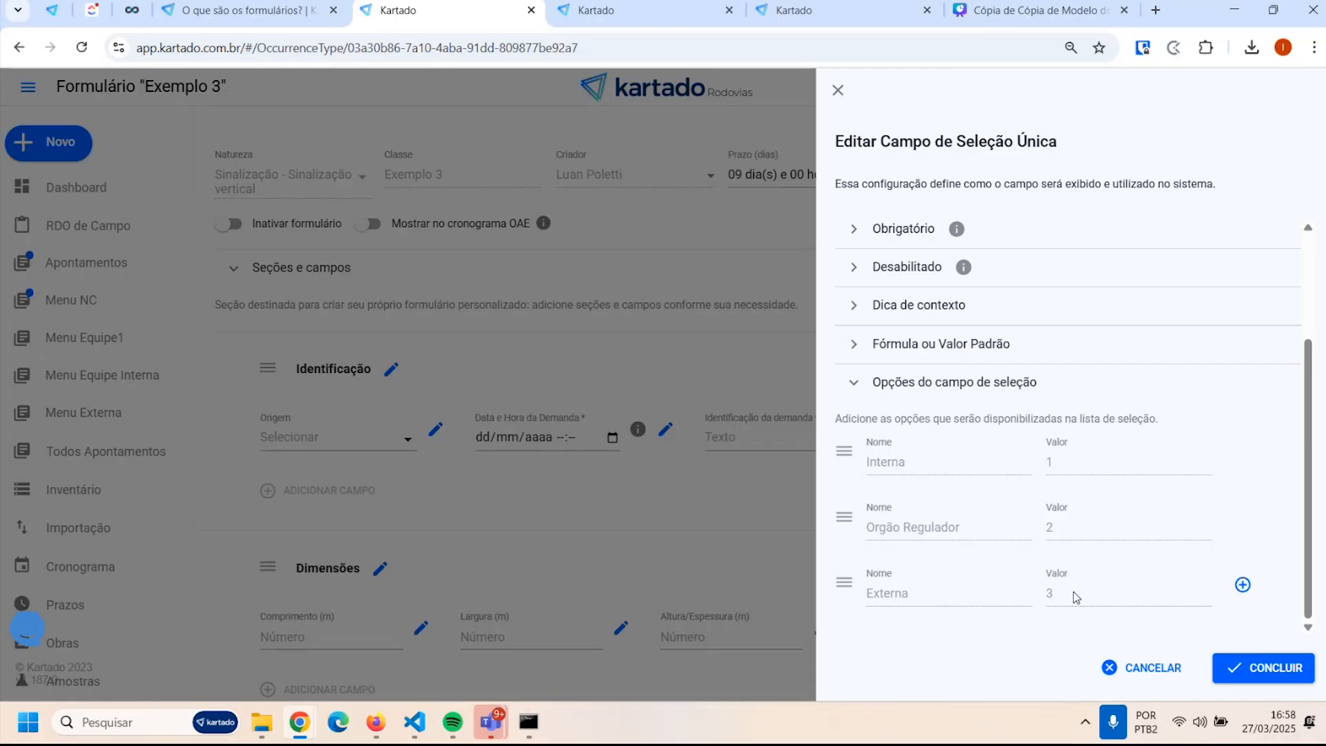
click(855, 385)
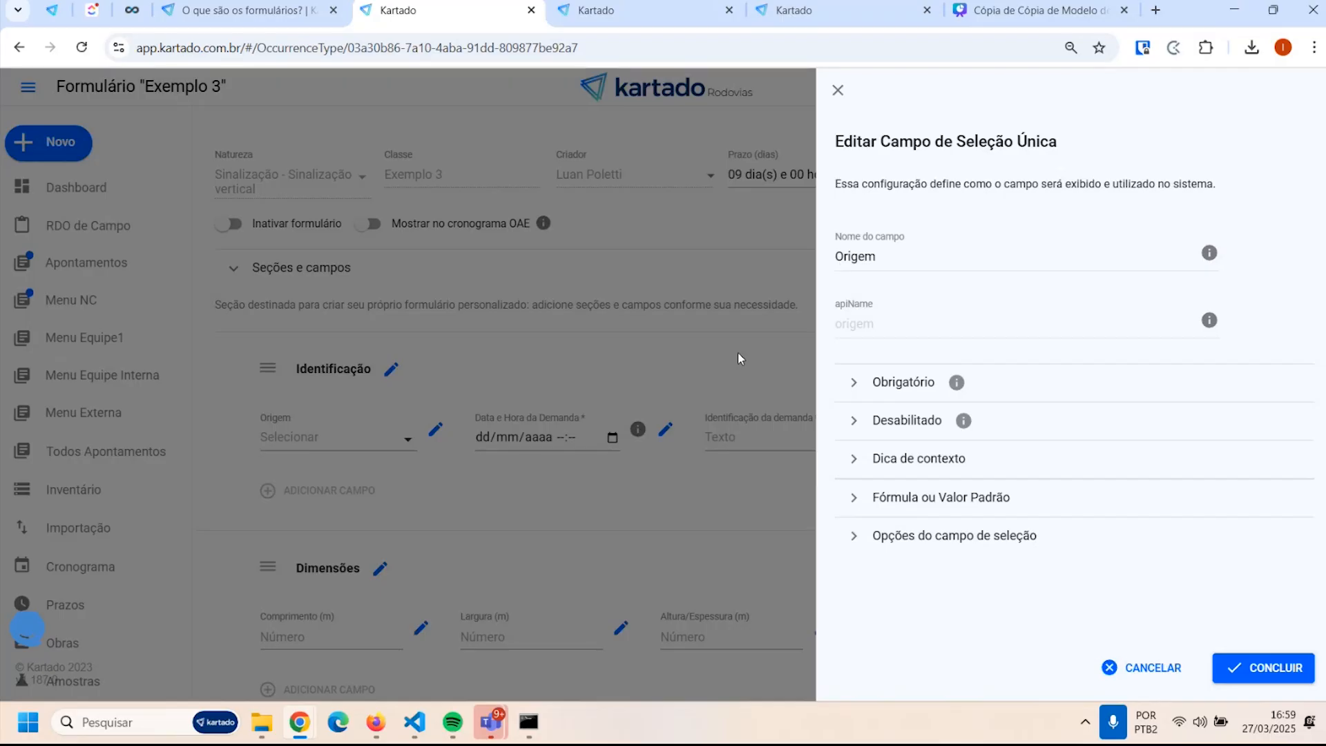
click(1157, 668)
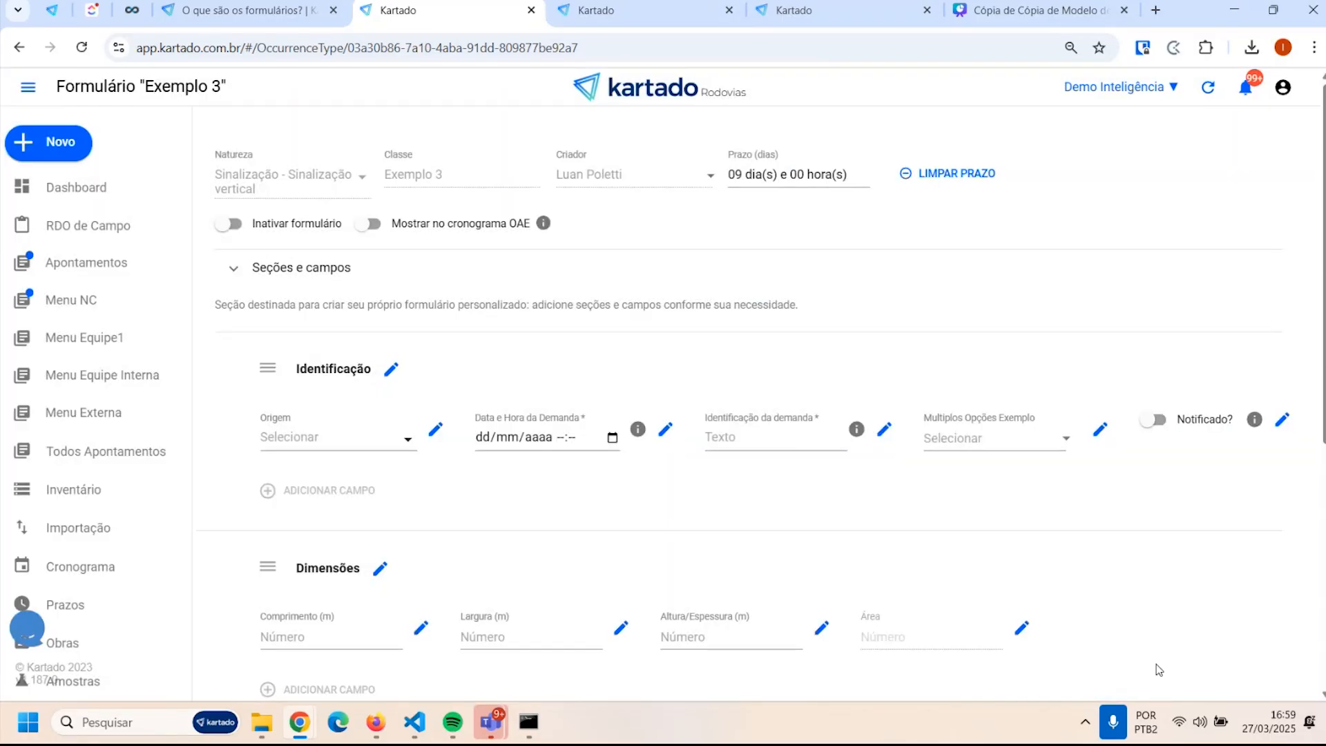
click(884, 432)
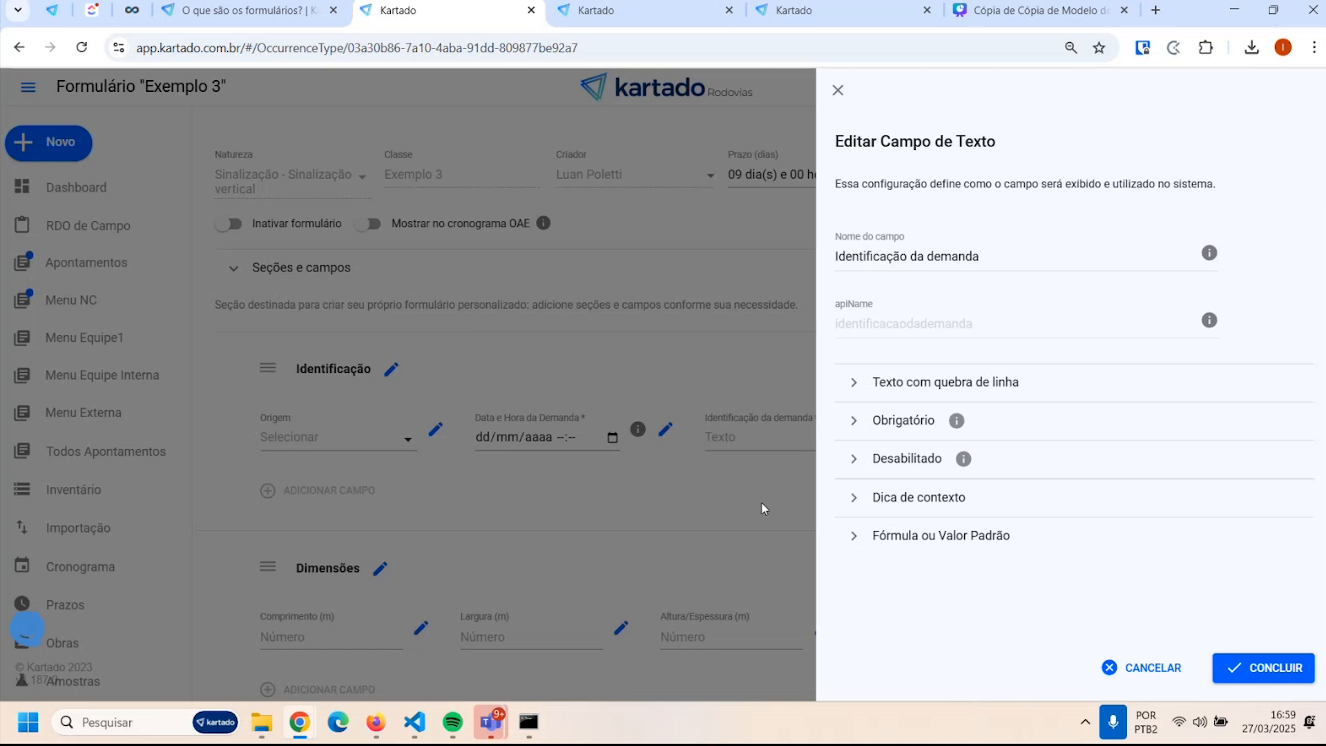
click(838, 90)
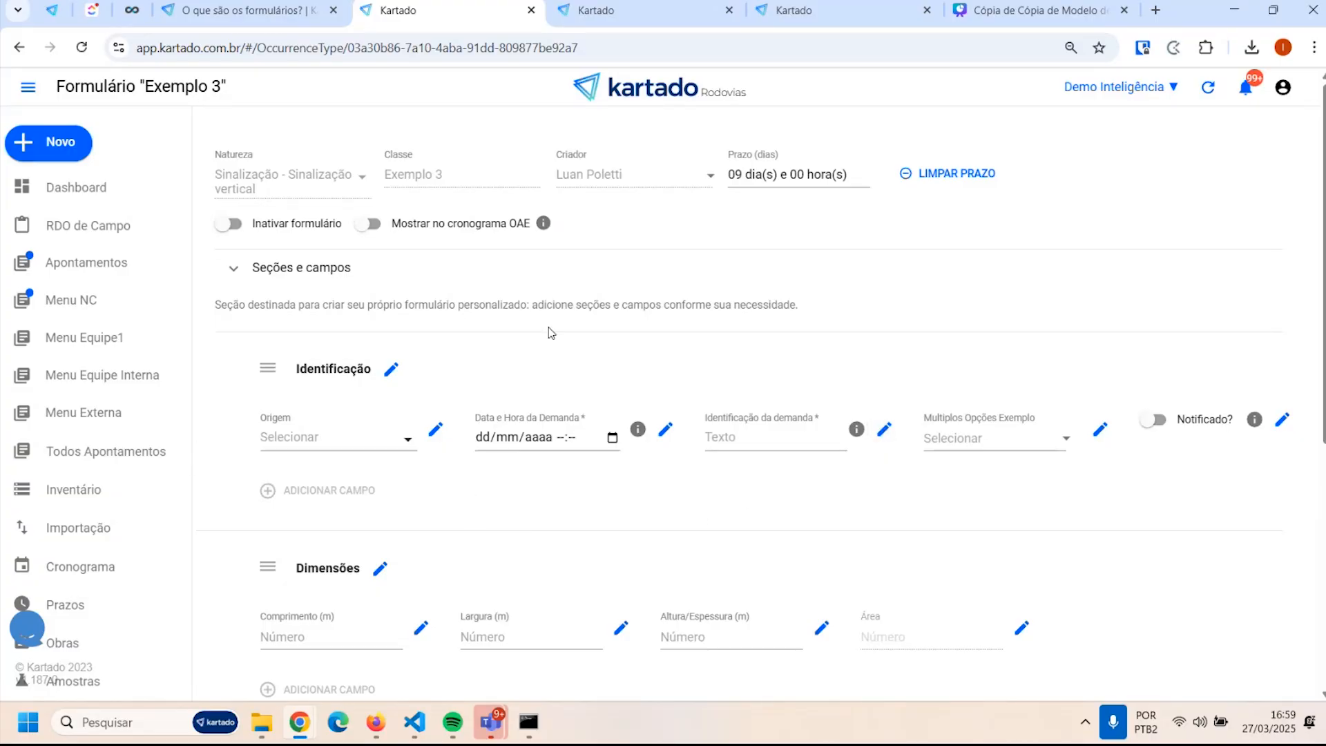
Return to the forms configuration and start creating a new form
scroll(89, 594, down, 5)
click(89, 486)
scroll(690, 401, down, 1)
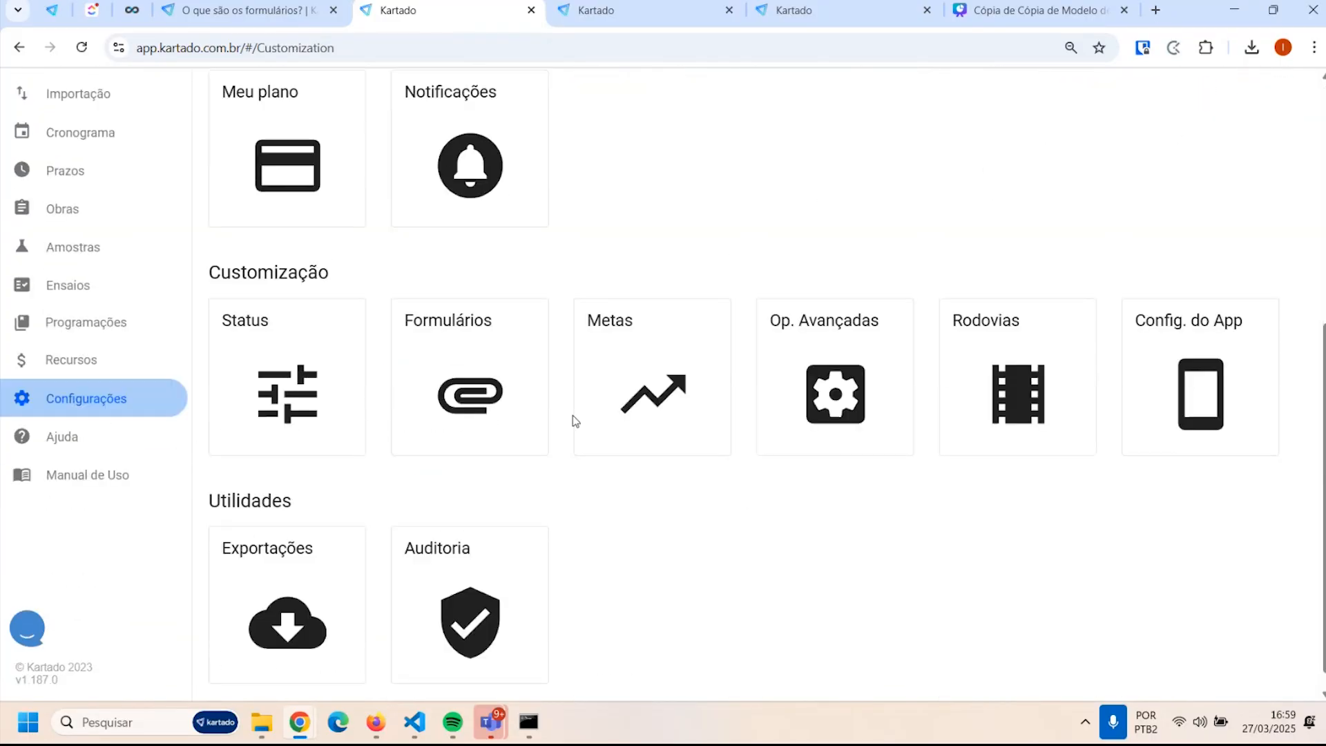
click(484, 414)
click(1260, 174)
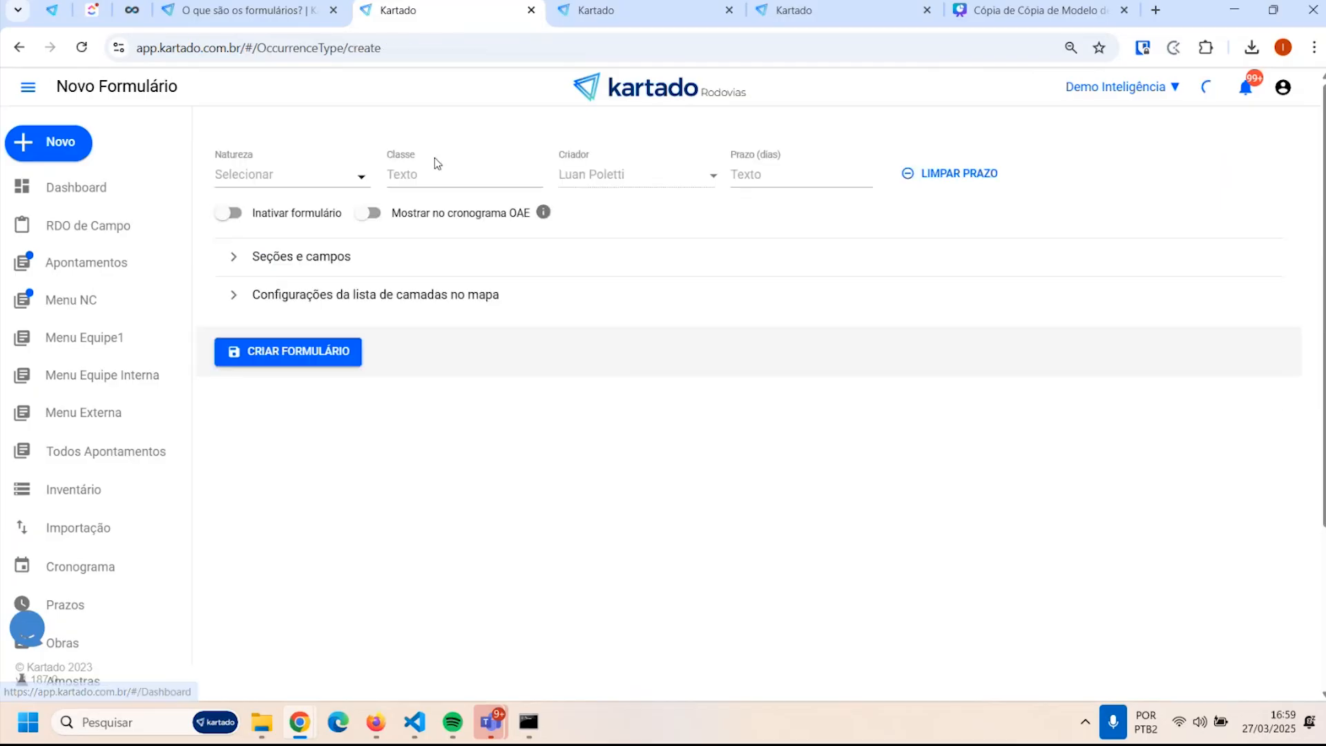
Add a Número com Vírgula field named "teste" to the Dimensões section of the new form
click(233, 265)
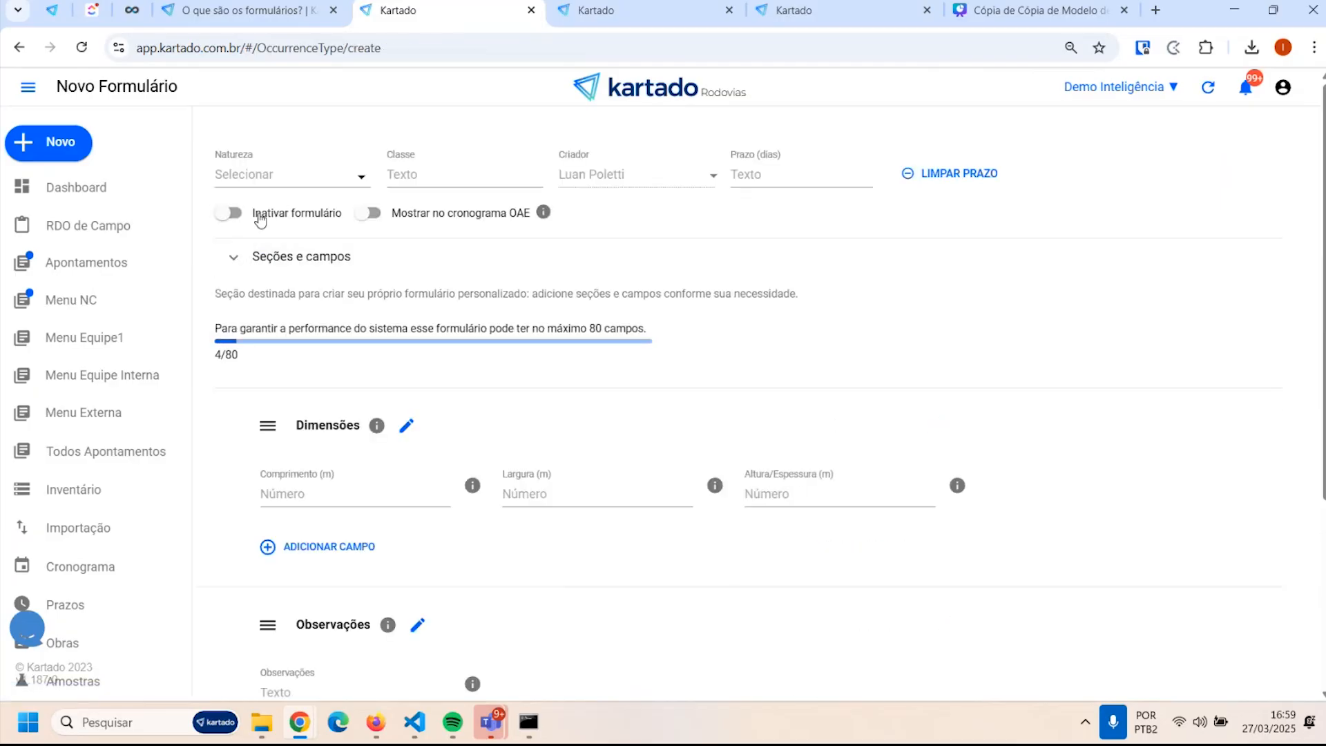
scroll(583, 554, down, 3)
click(272, 373)
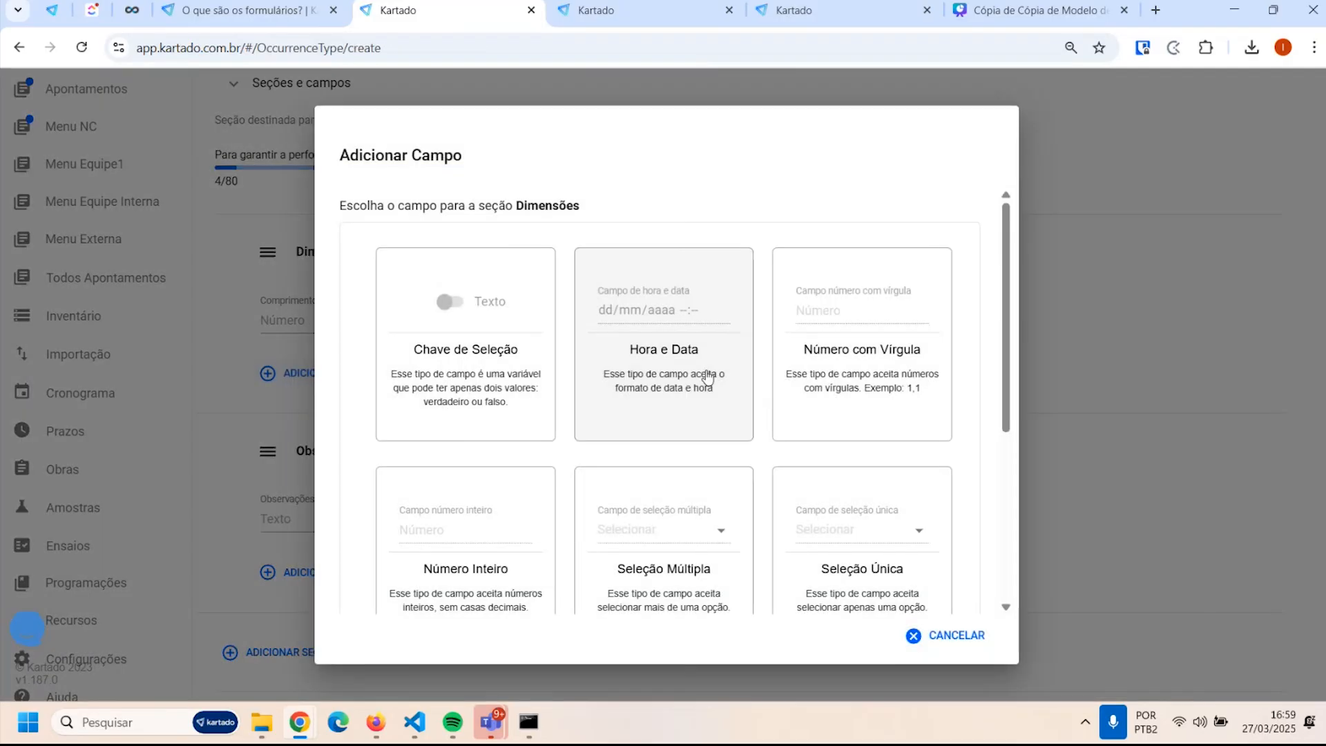
click(858, 377)
click(928, 261)
text(teste)
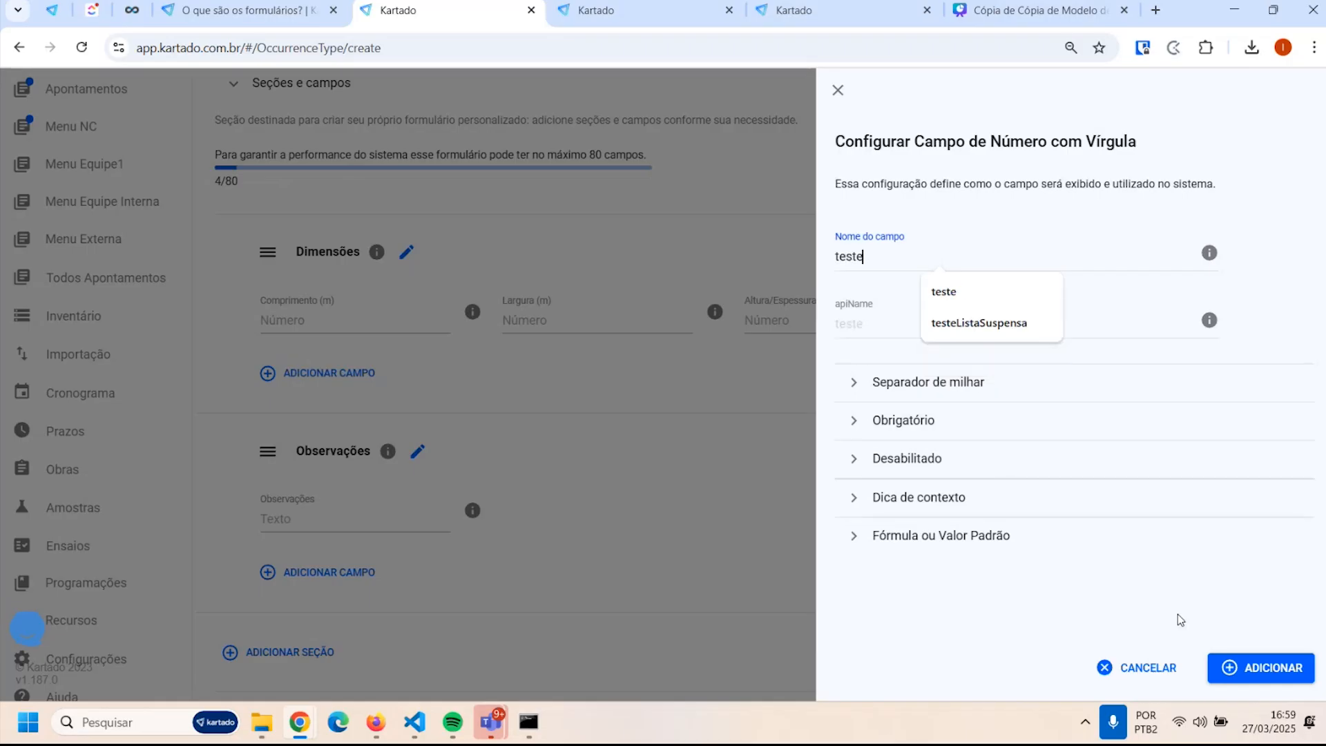
click(1236, 666)
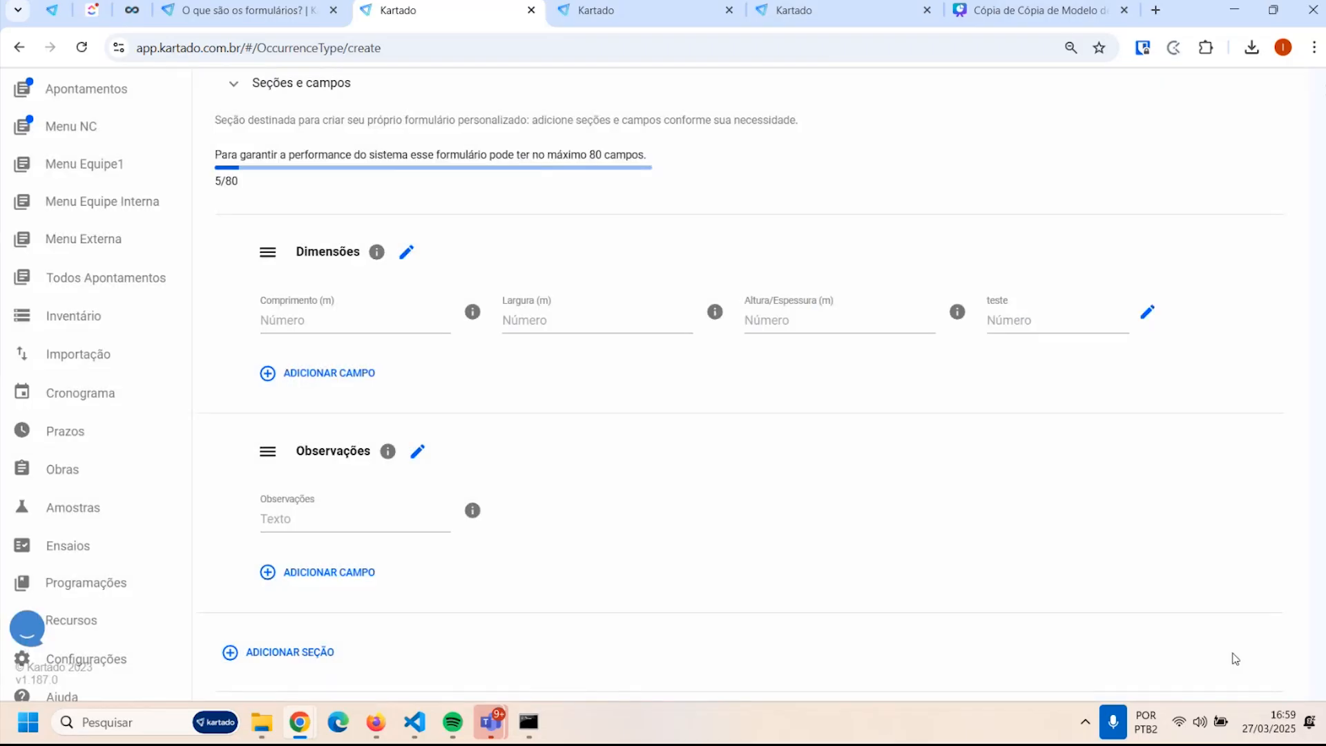
Mark the "teste" field in the Dimensões section as Desabilitado and delete the field from the form
click(1147, 312)
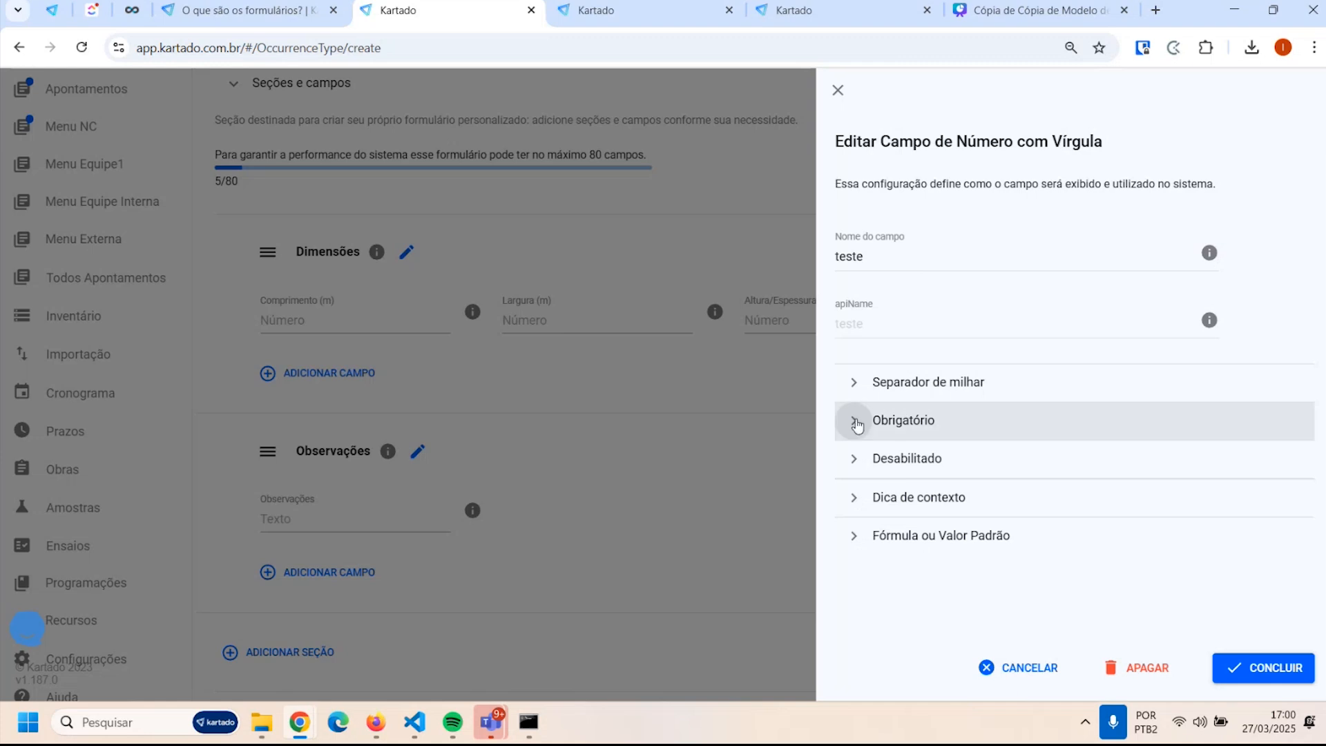
click(854, 459)
click(849, 530)
click(1264, 668)
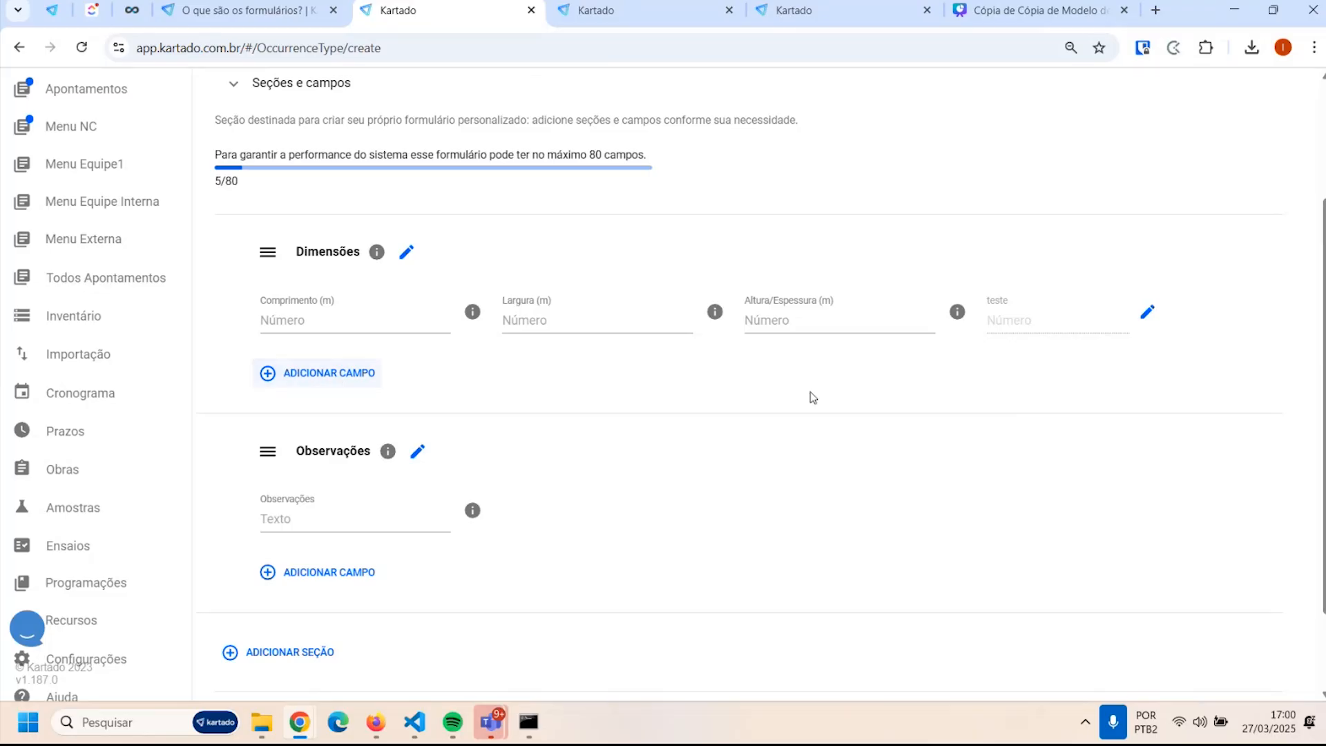
click(1149, 316)
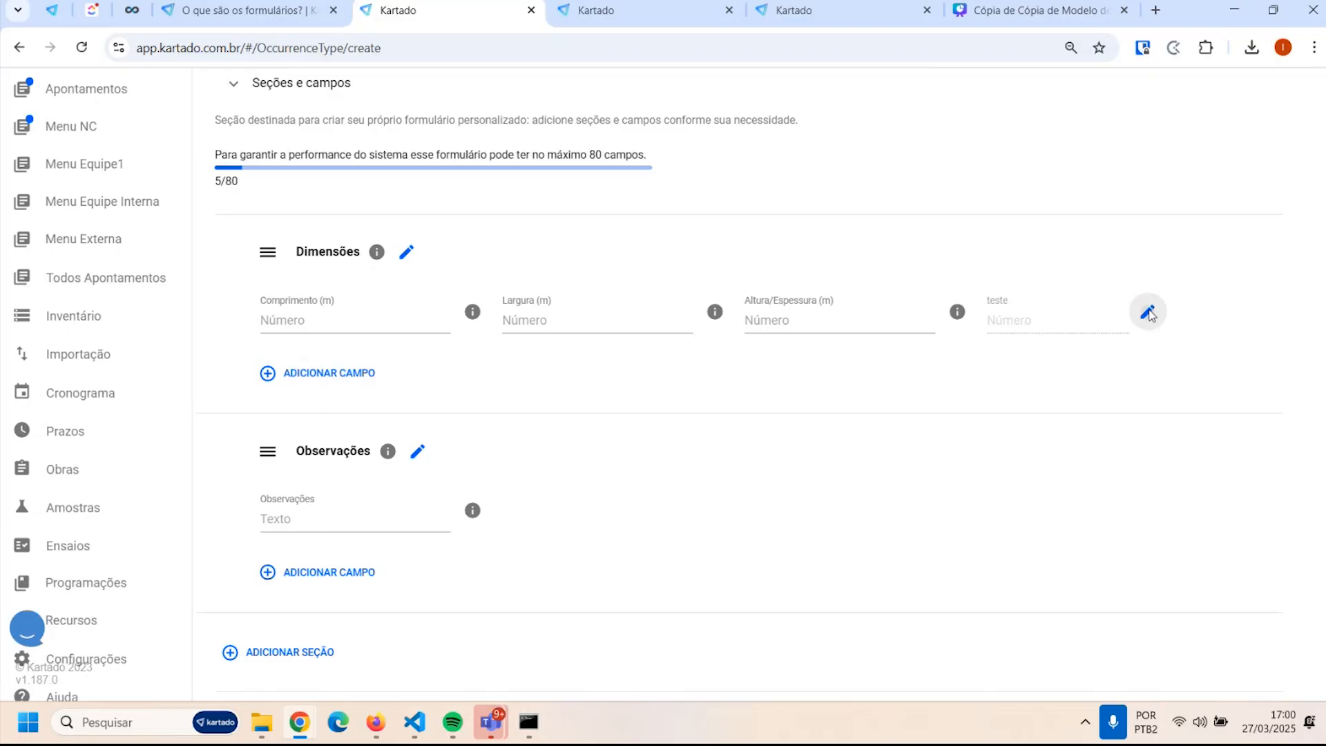
click(1137, 666)
click(339, 374)
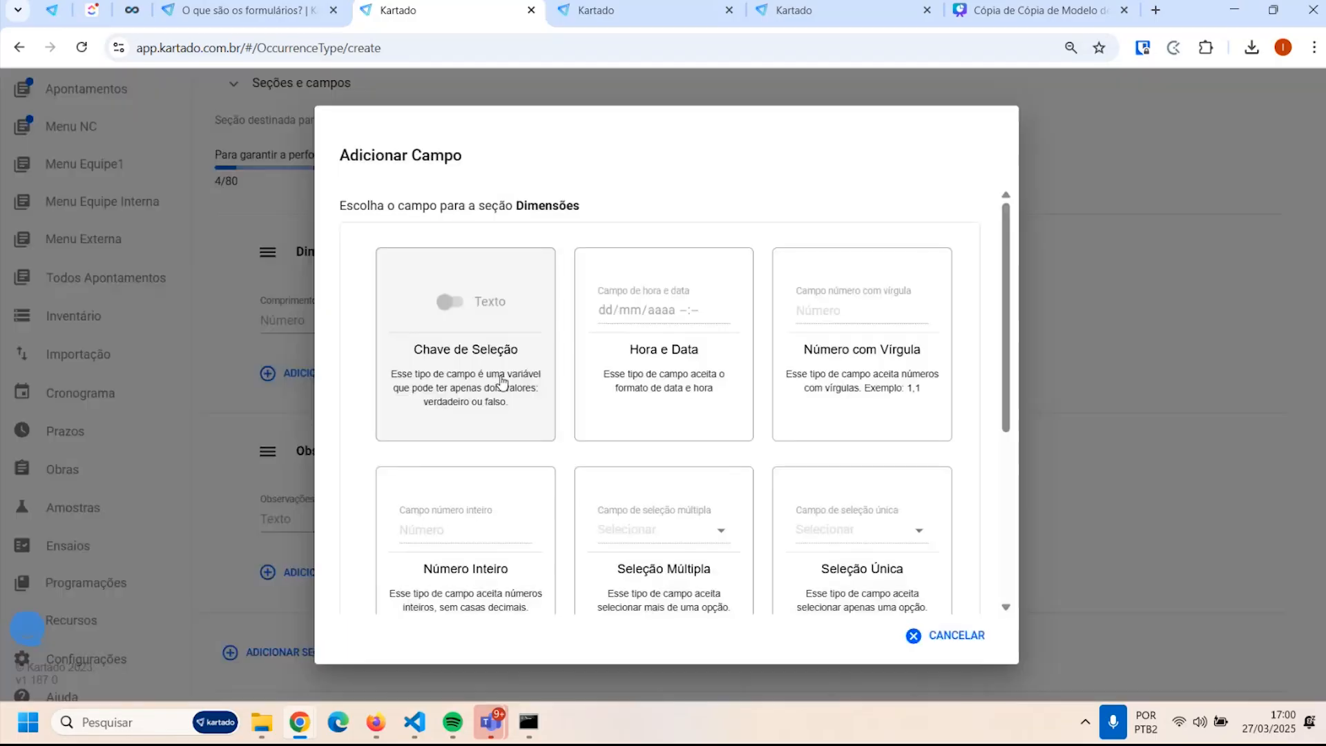
click(506, 379)
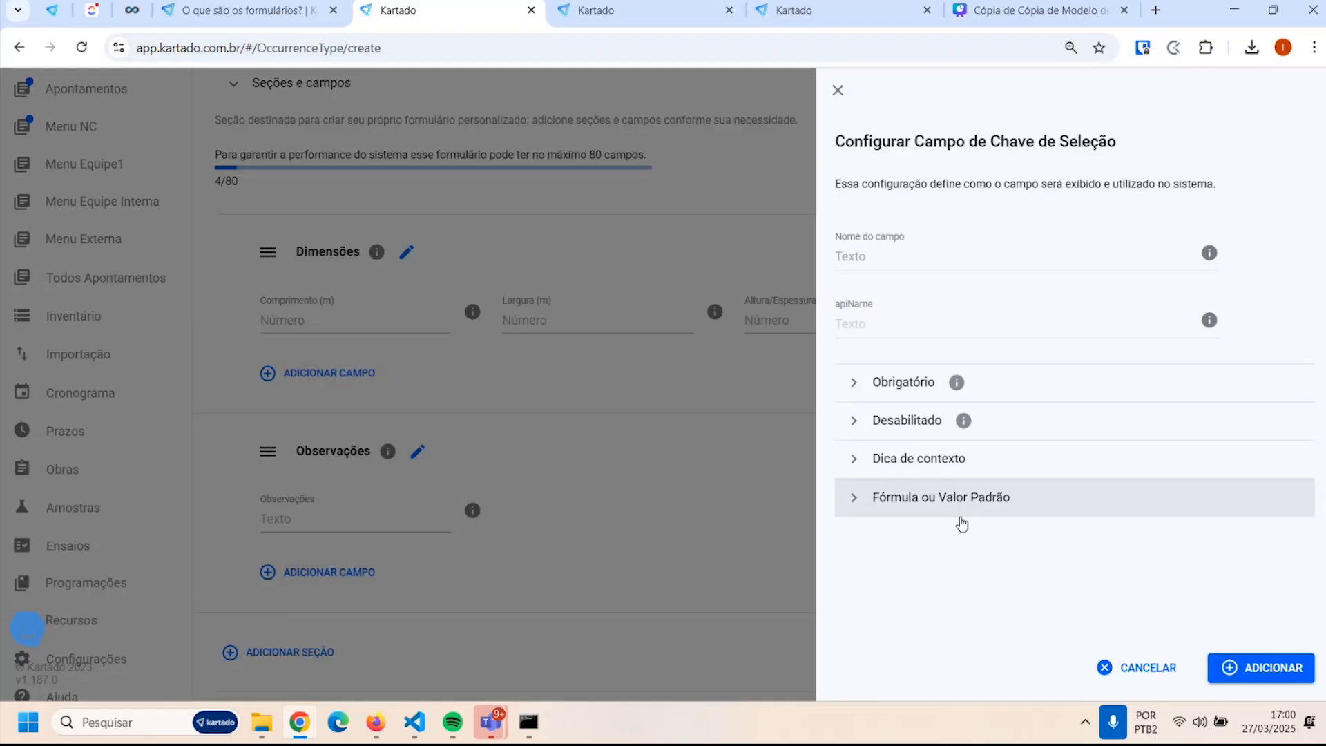
click(903, 258)
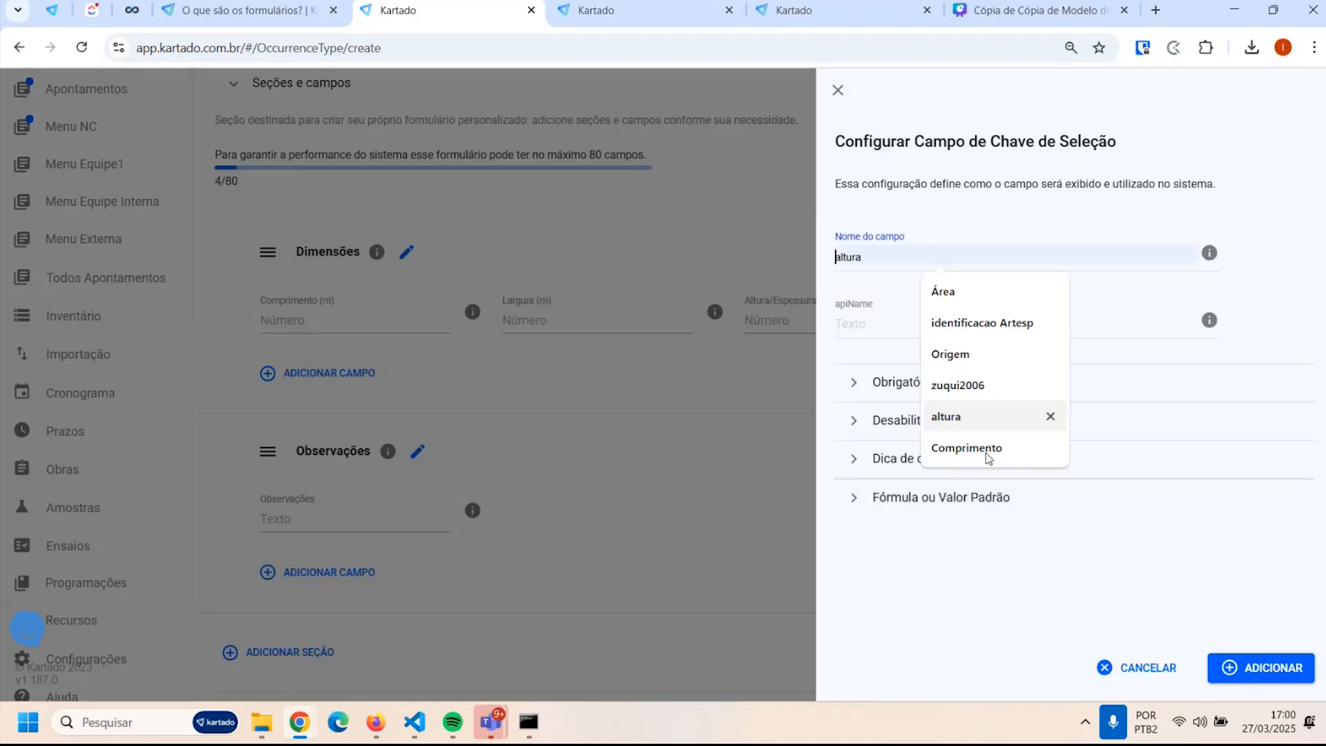
click(1153, 678)
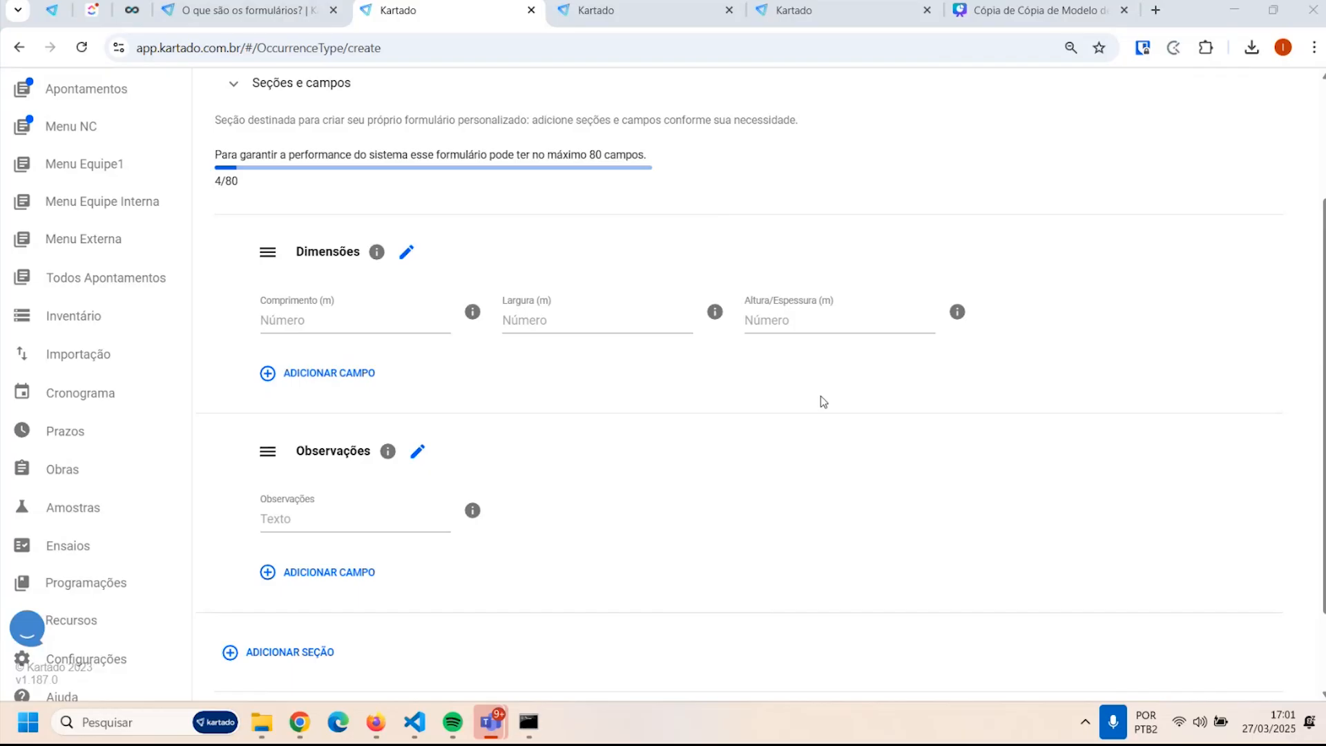
click(648, 374)
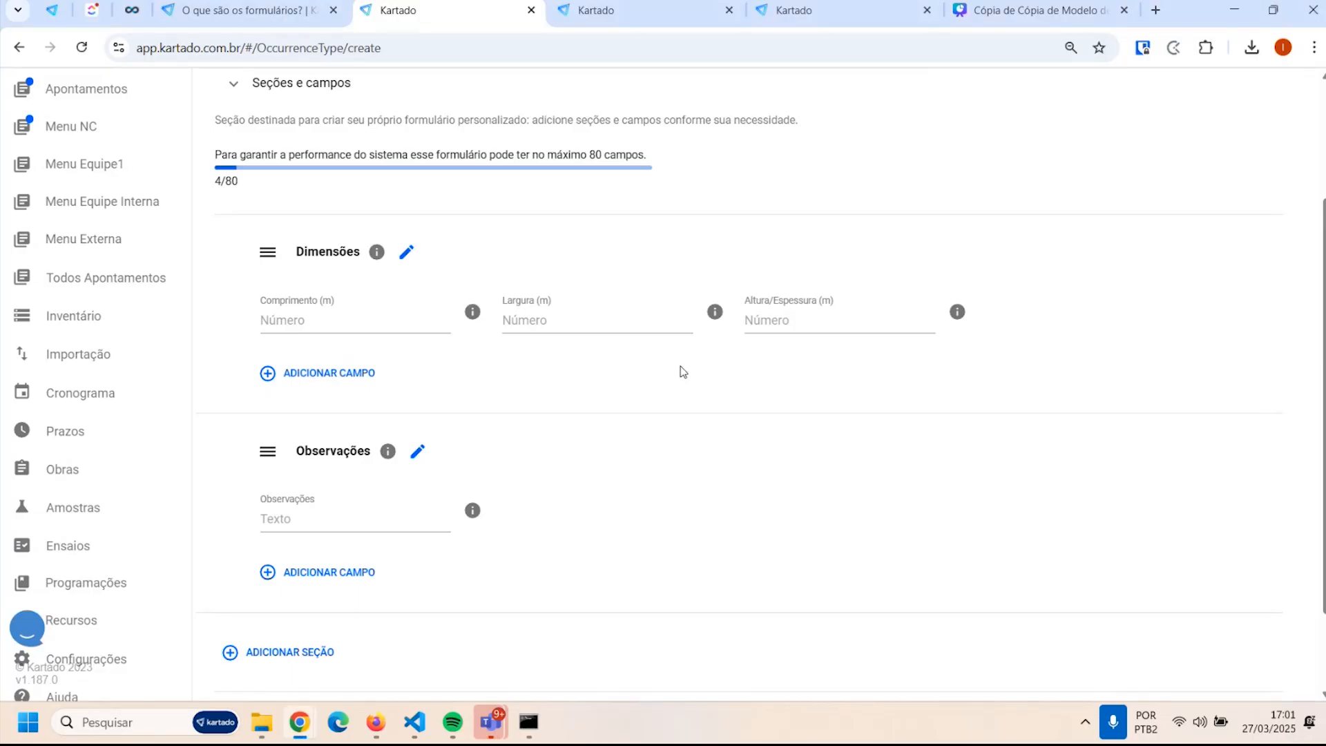
Add a Número com Vírgula field named "Volumee" to the Dimensões section of the new form
click(318, 381)
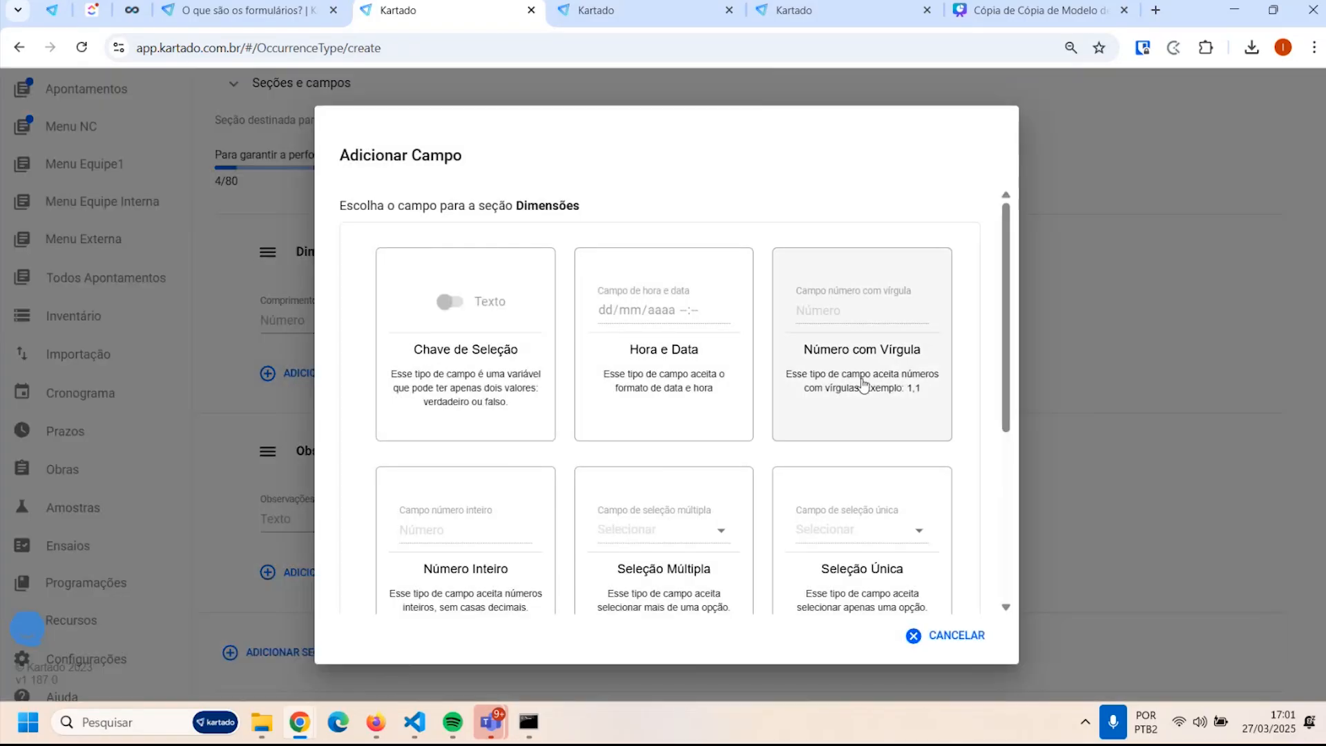
click(865, 422)
click(967, 258)
text(Volume)
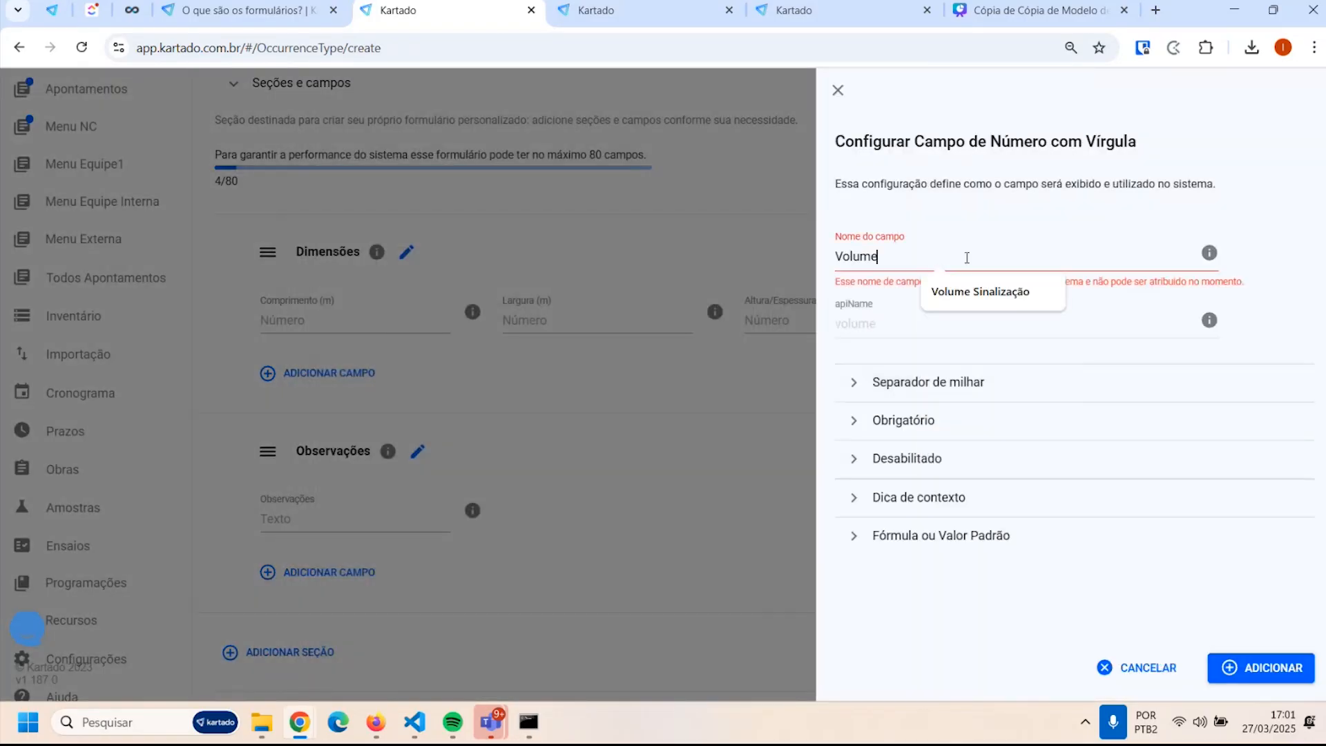
text(m)
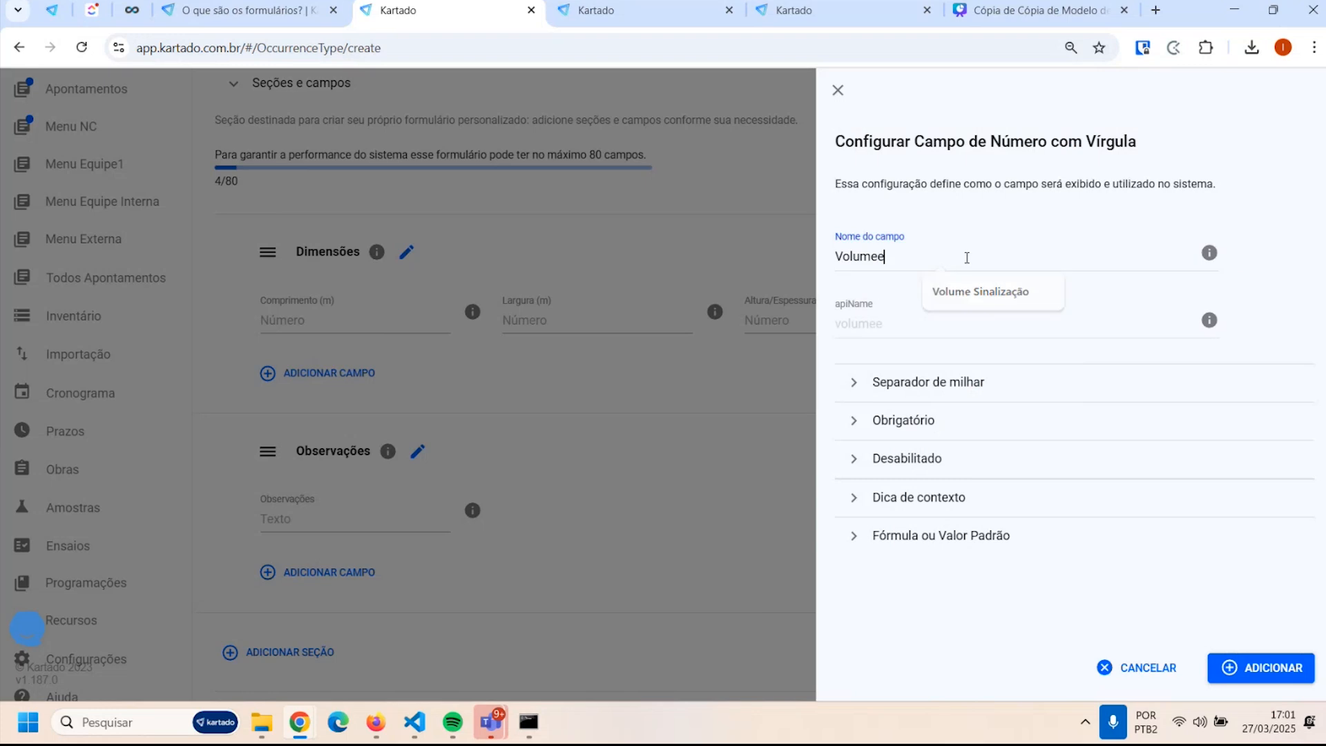
click(1267, 669)
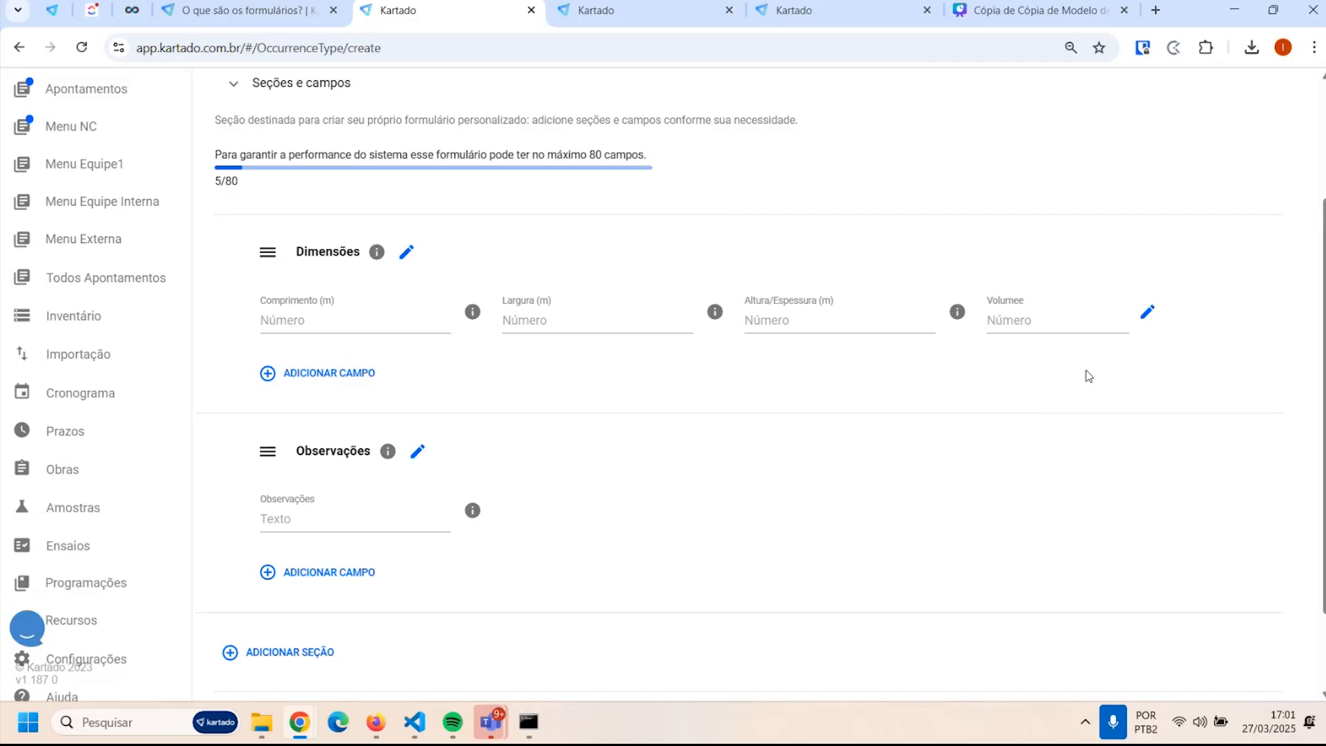
Examine the Fórmula ou Valor Padrão setting of the Volumee field, closing it without changes
click(1145, 312)
click(855, 538)
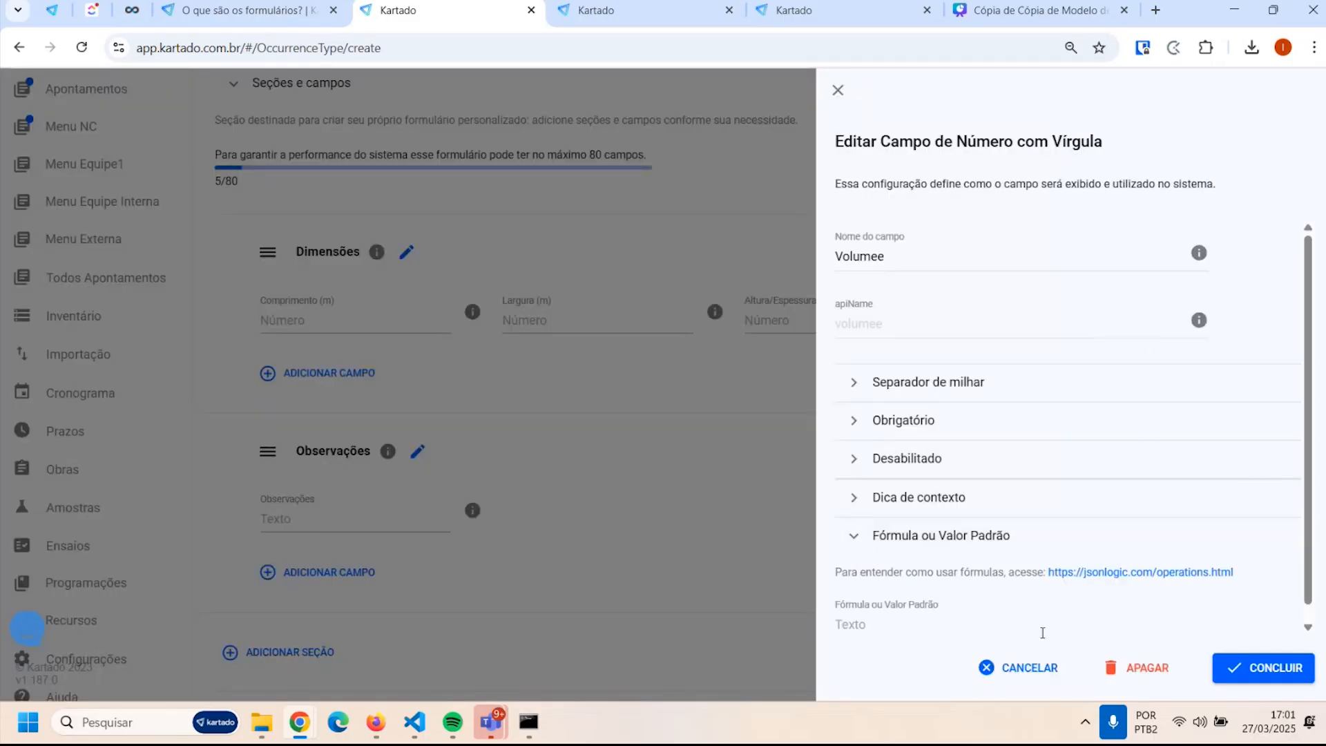
click(1022, 671)
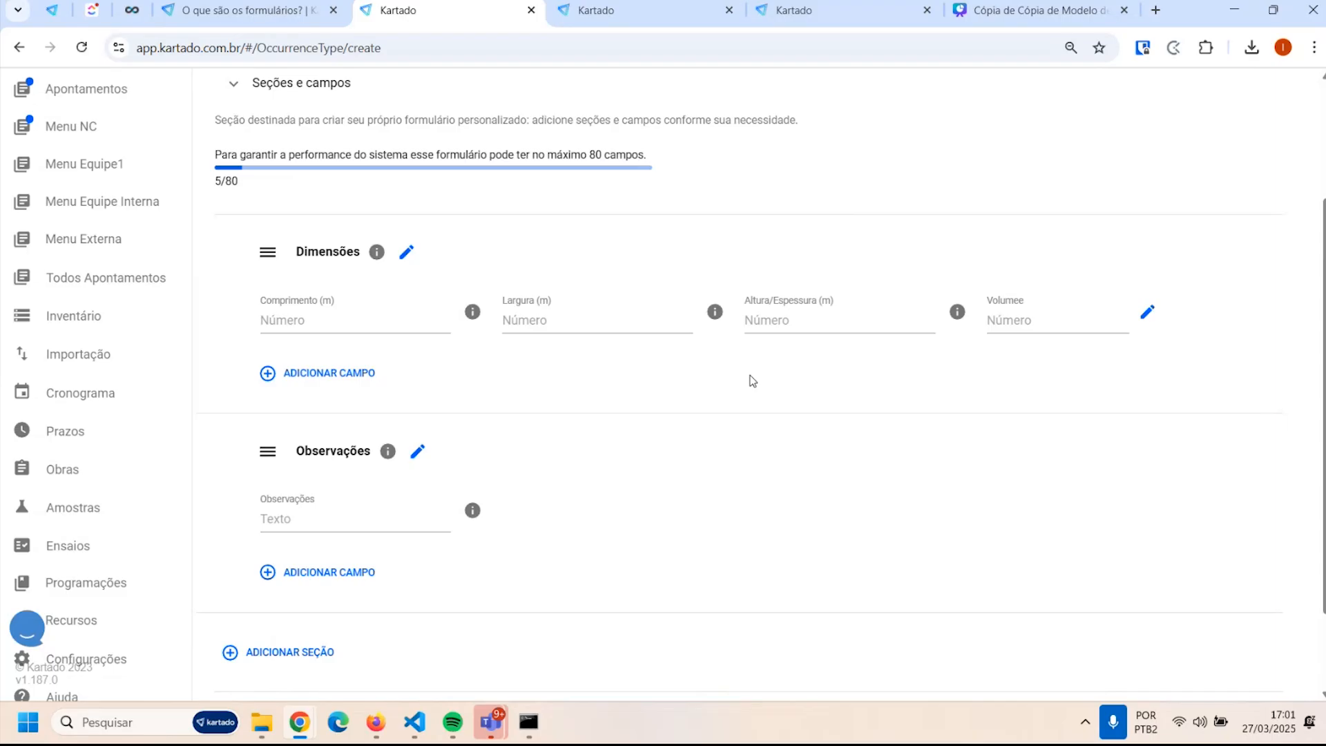
click(1035, 319)
click(1148, 312)
click(910, 532)
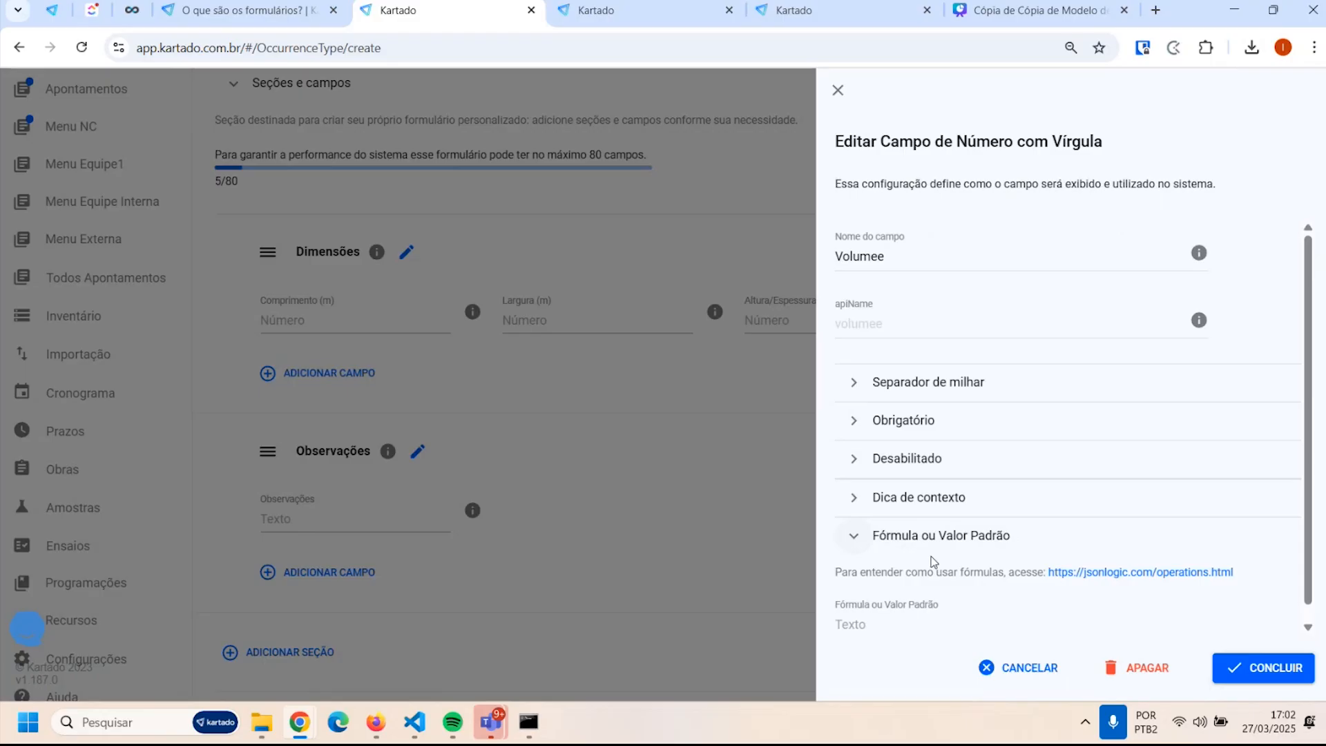
click(885, 609)
click(1001, 668)
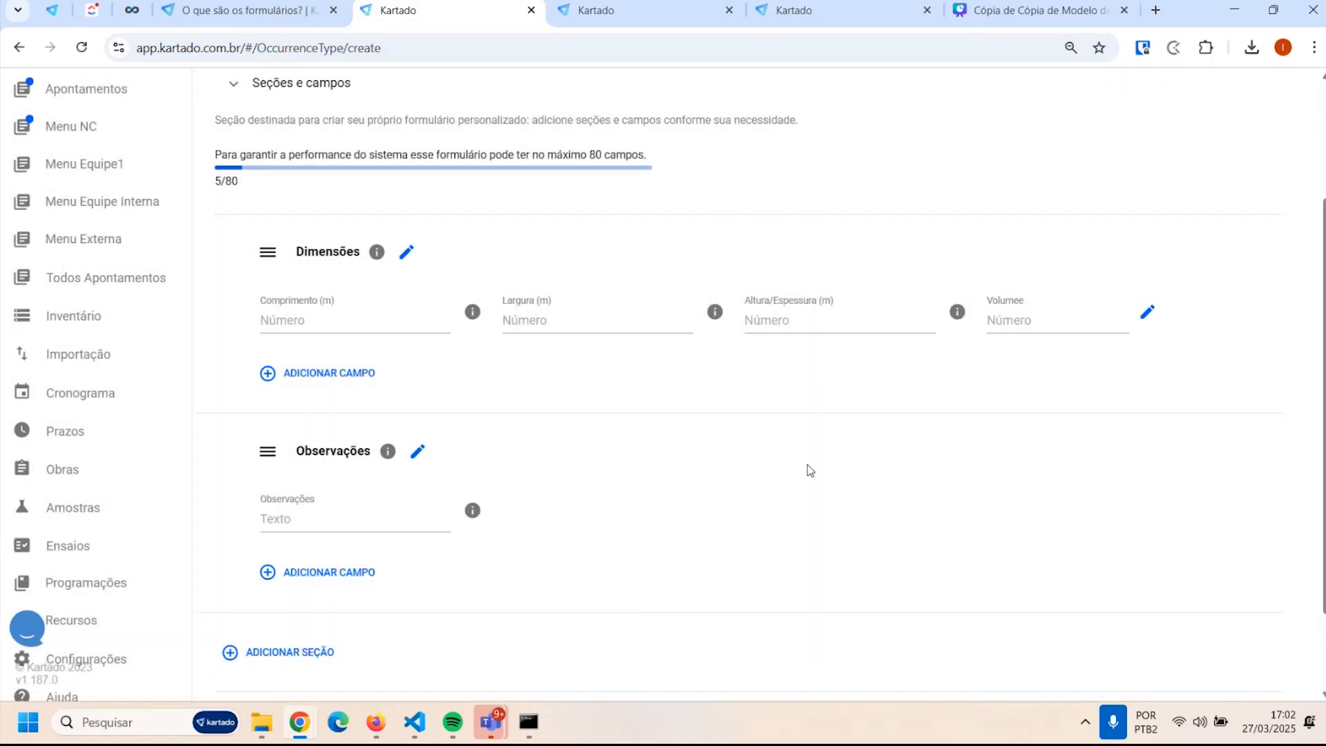
Set the Volumee field's Fórmula ou Valor Padrão to 1
click(1001, 327)
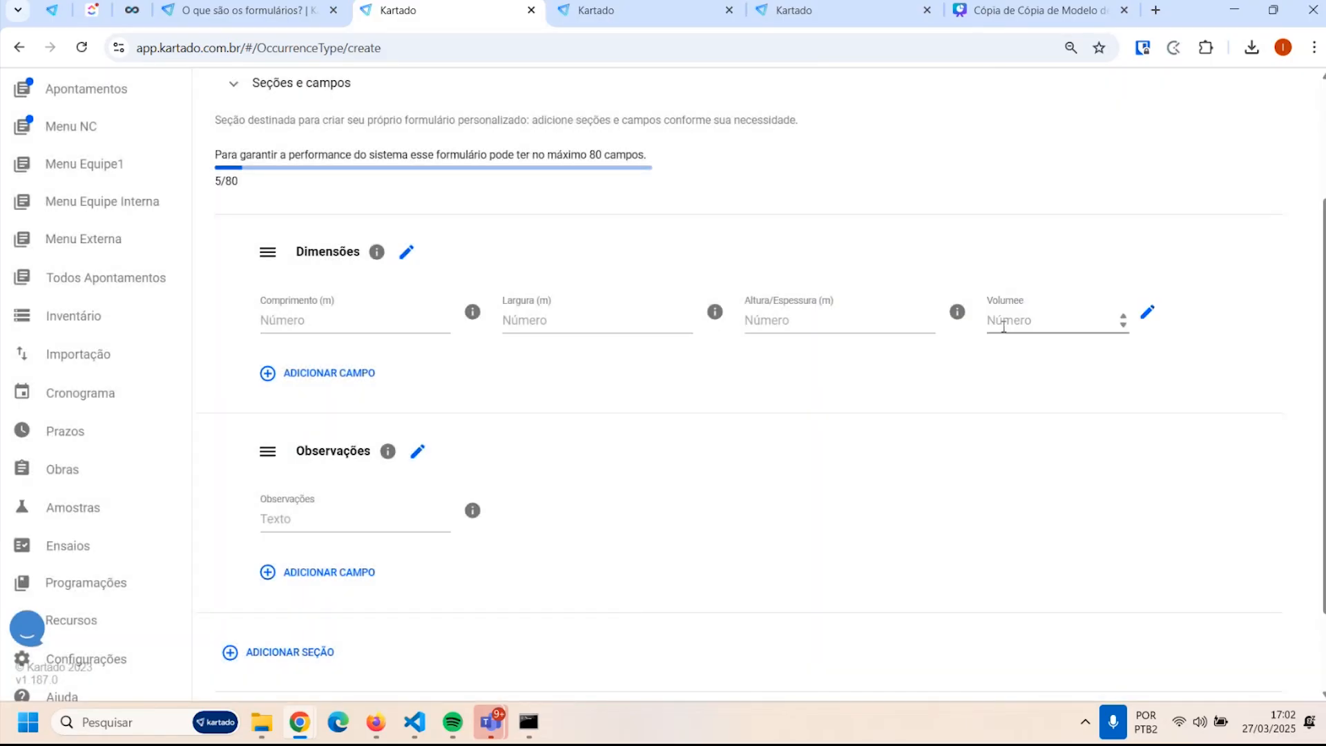
click(1148, 312)
click(876, 539)
click(863, 625)
text(1)
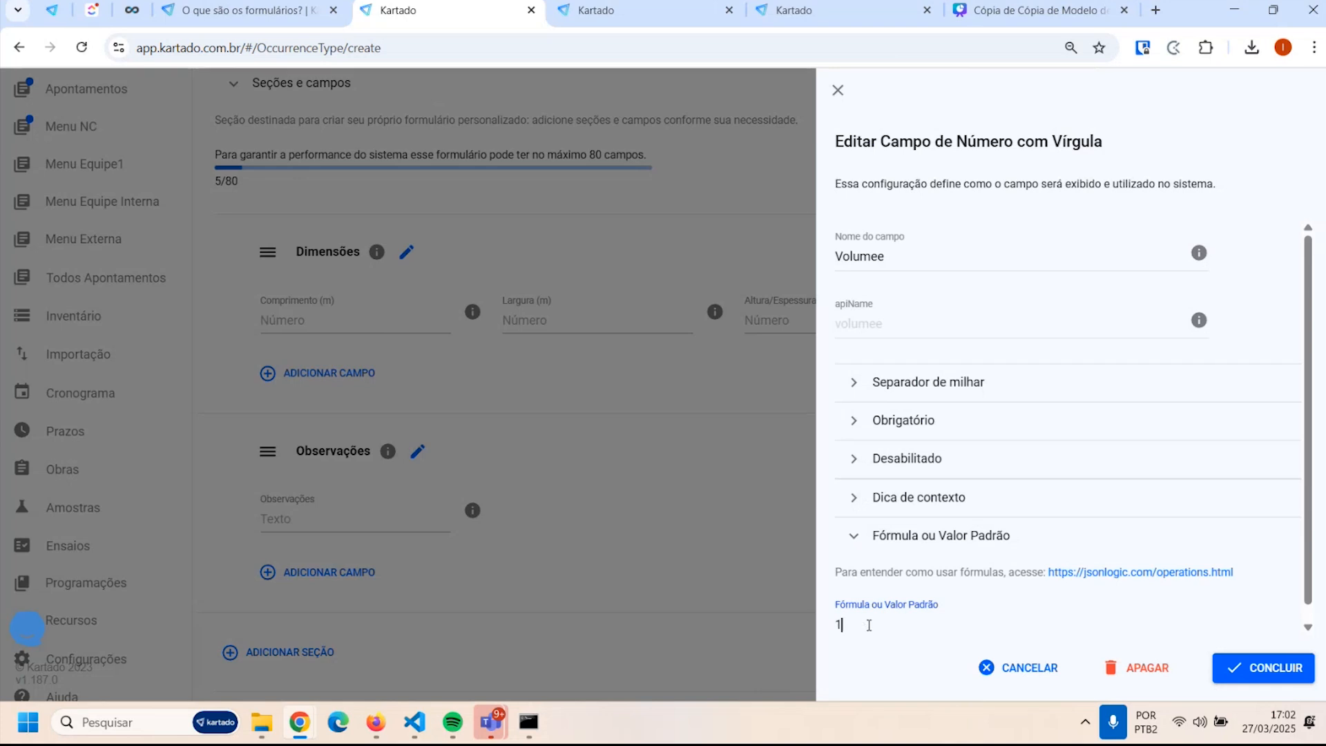
click(1220, 666)
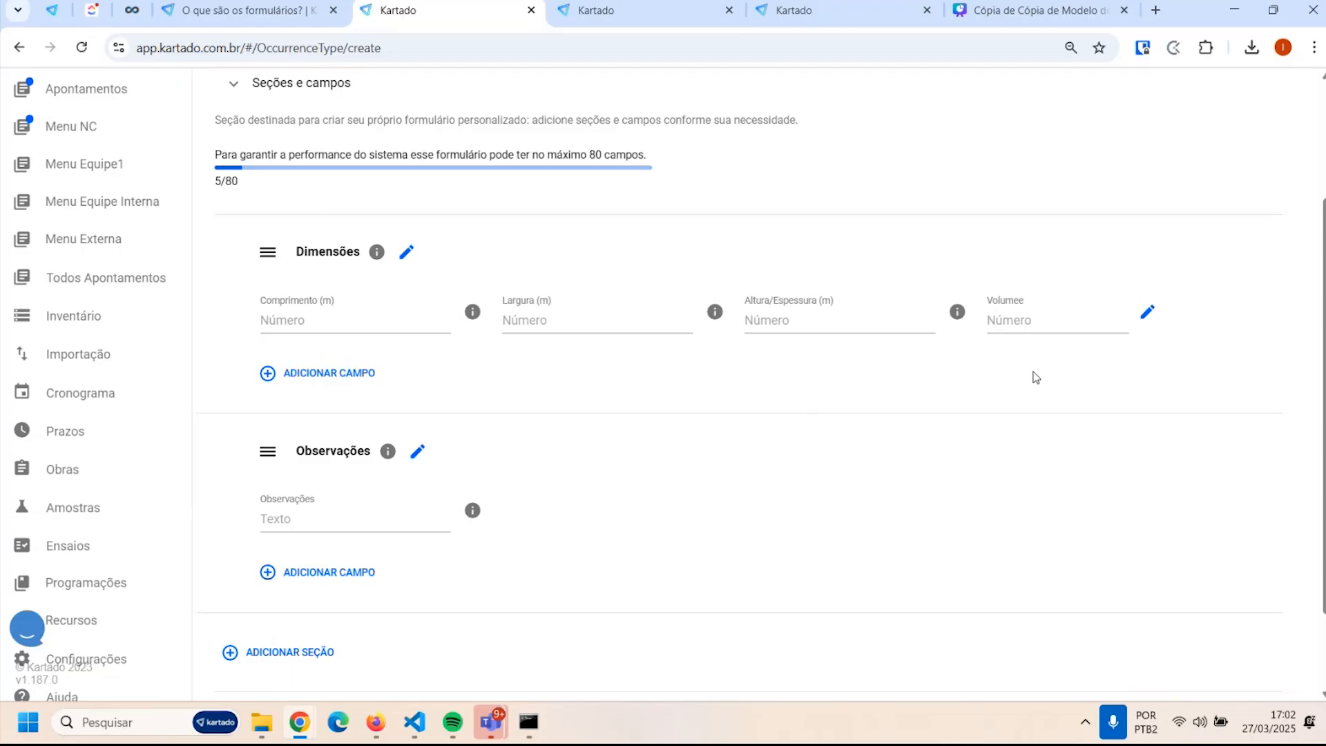
Add an Hora e Data field named "sadfas" to the Dimensões section
click(320, 372)
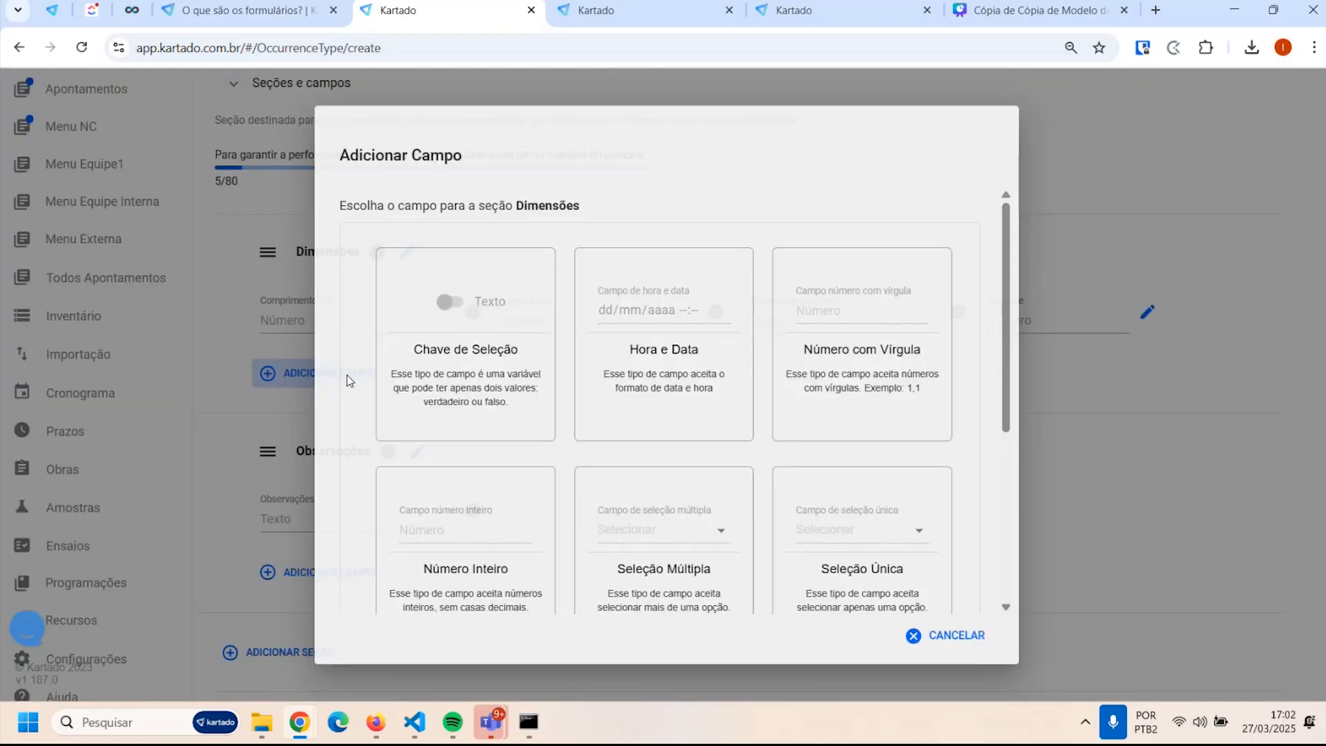
click(655, 356)
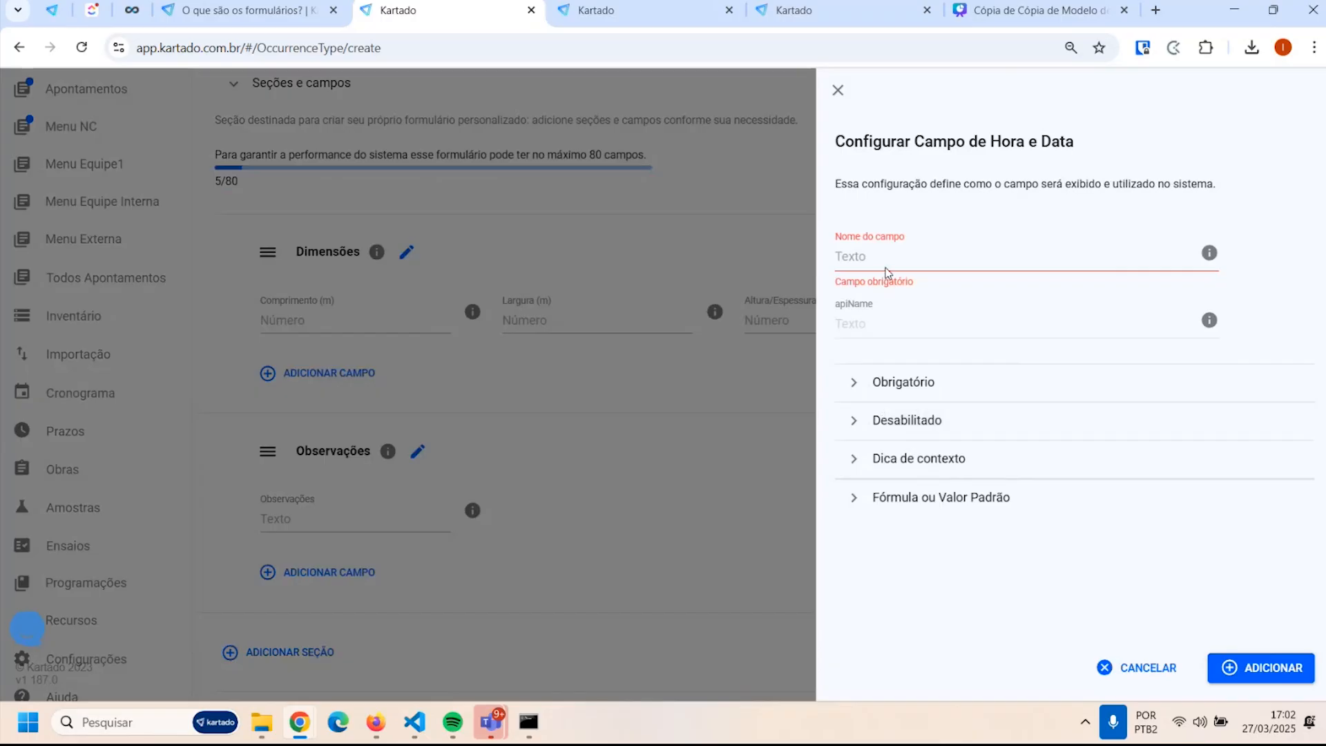
text(sadfas)
click(1261, 668)
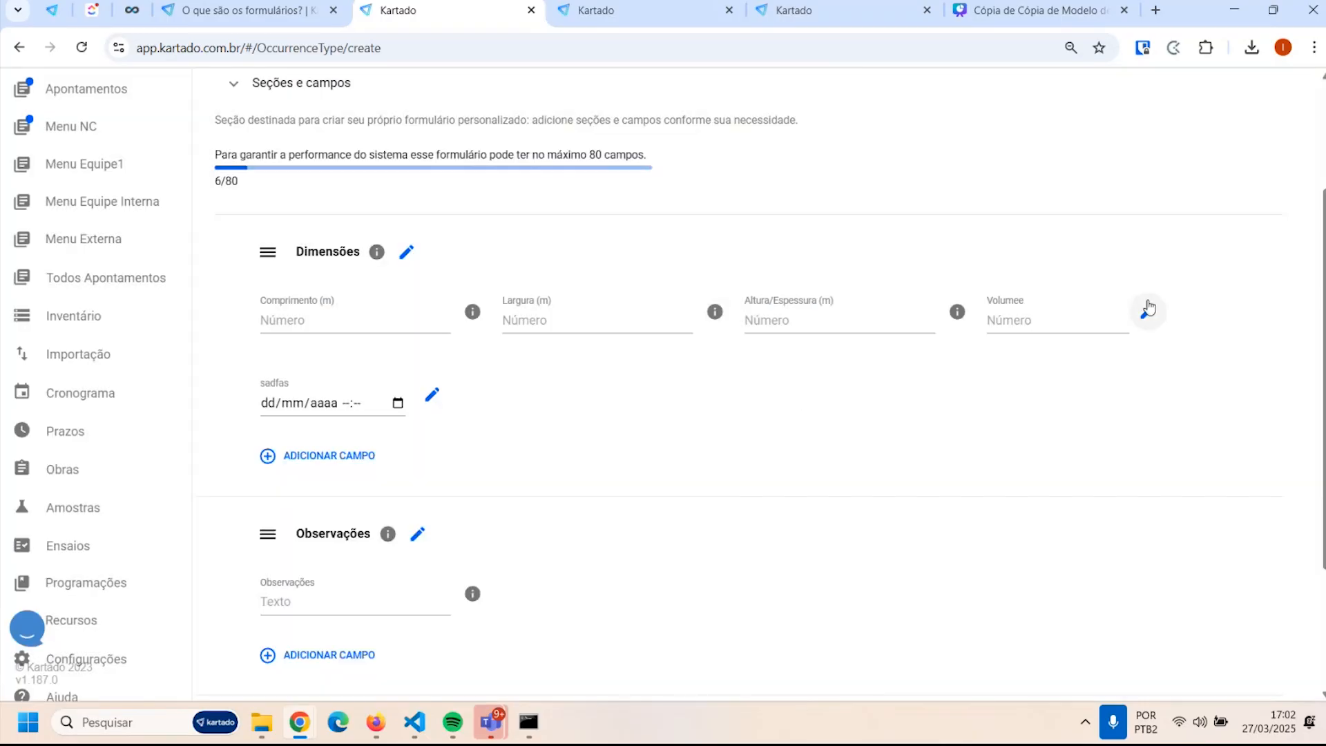
Add a Número Inteiro field named "asdsad" to the Dimensões section
click(332, 456)
scroll(817, 521, down, 2)
click(424, 488)
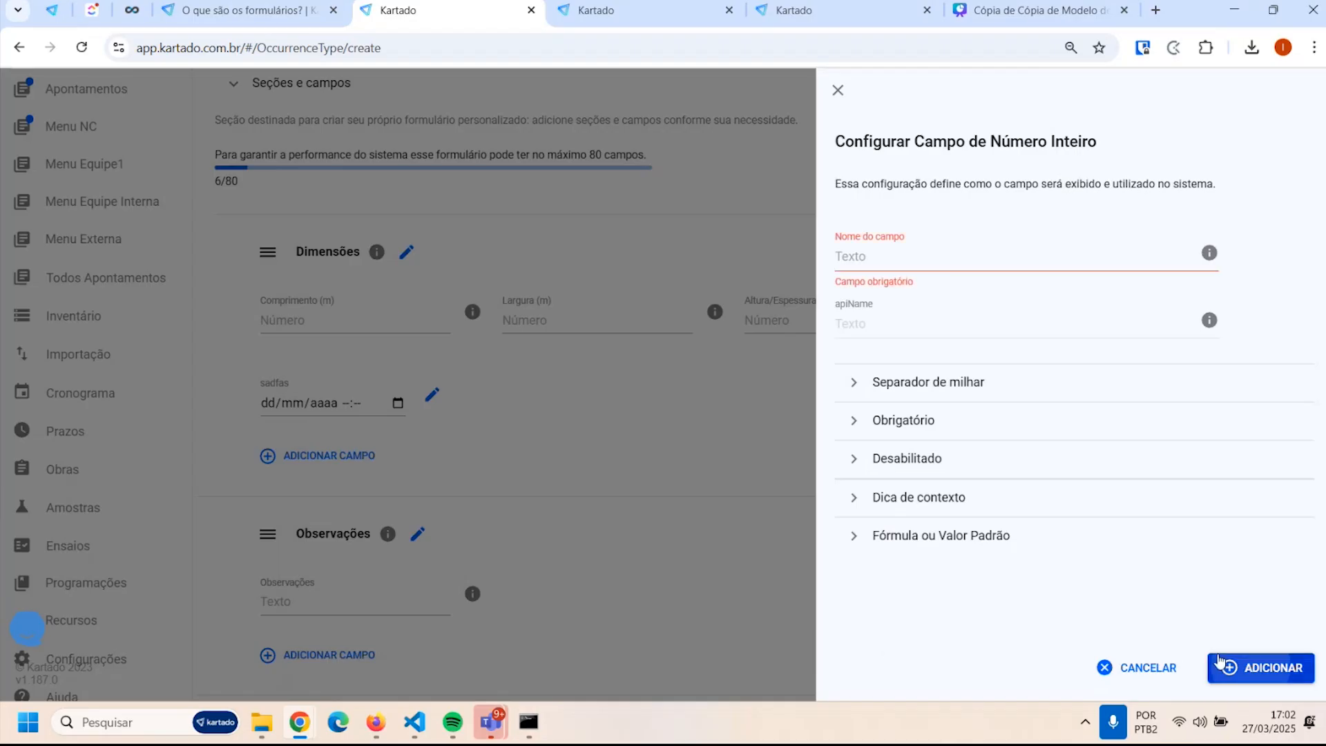
click(966, 256)
text(asdsad)
click(1261, 667)
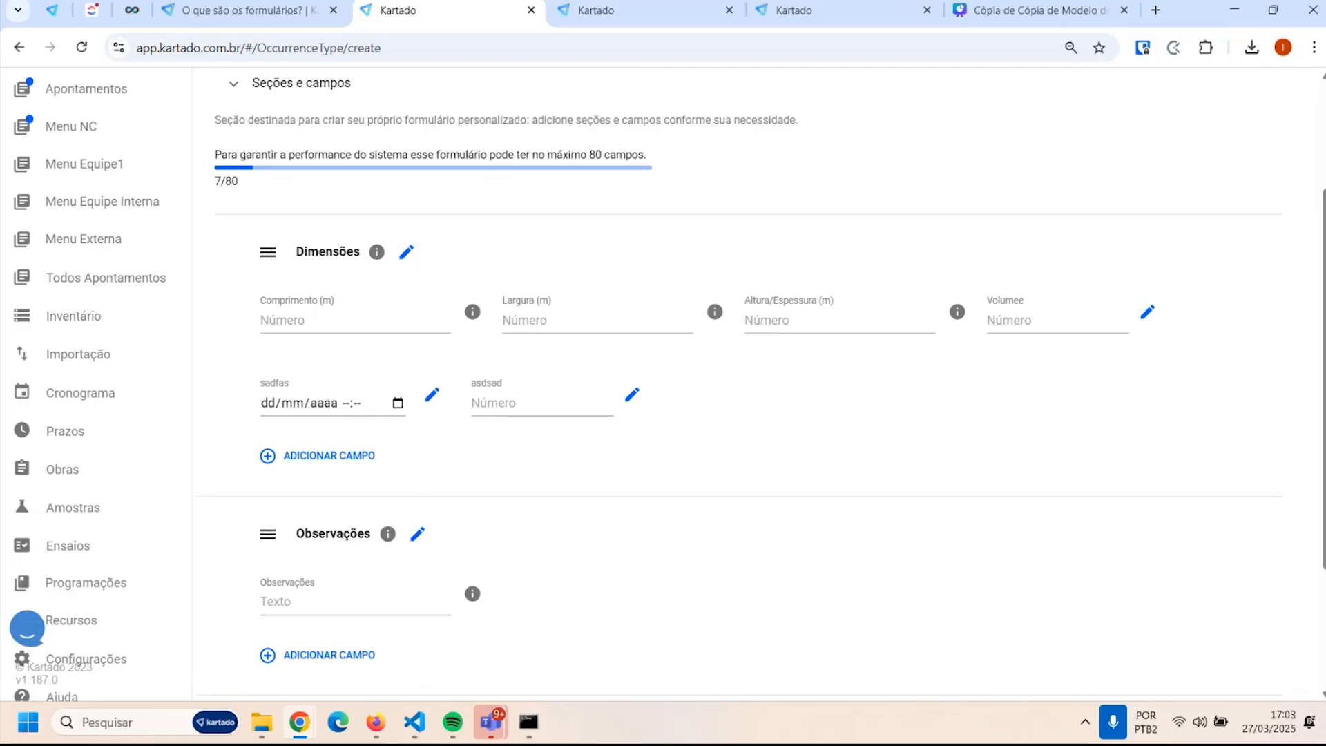
Leave the new form without creating it, return to the forms list and open the Exemplo 3 form for editing
scroll(131, 529, down, 2)
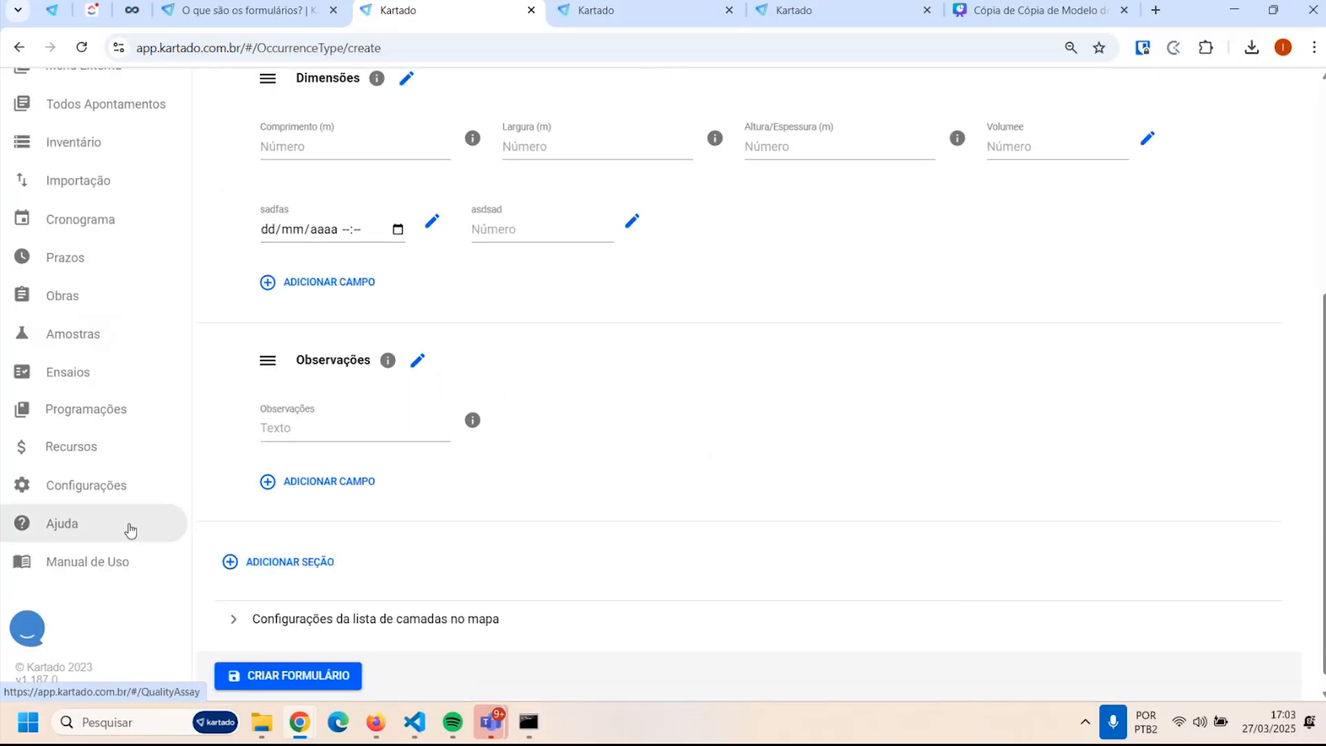
click(88, 491)
click(465, 470)
scroll(627, 311, up, 3)
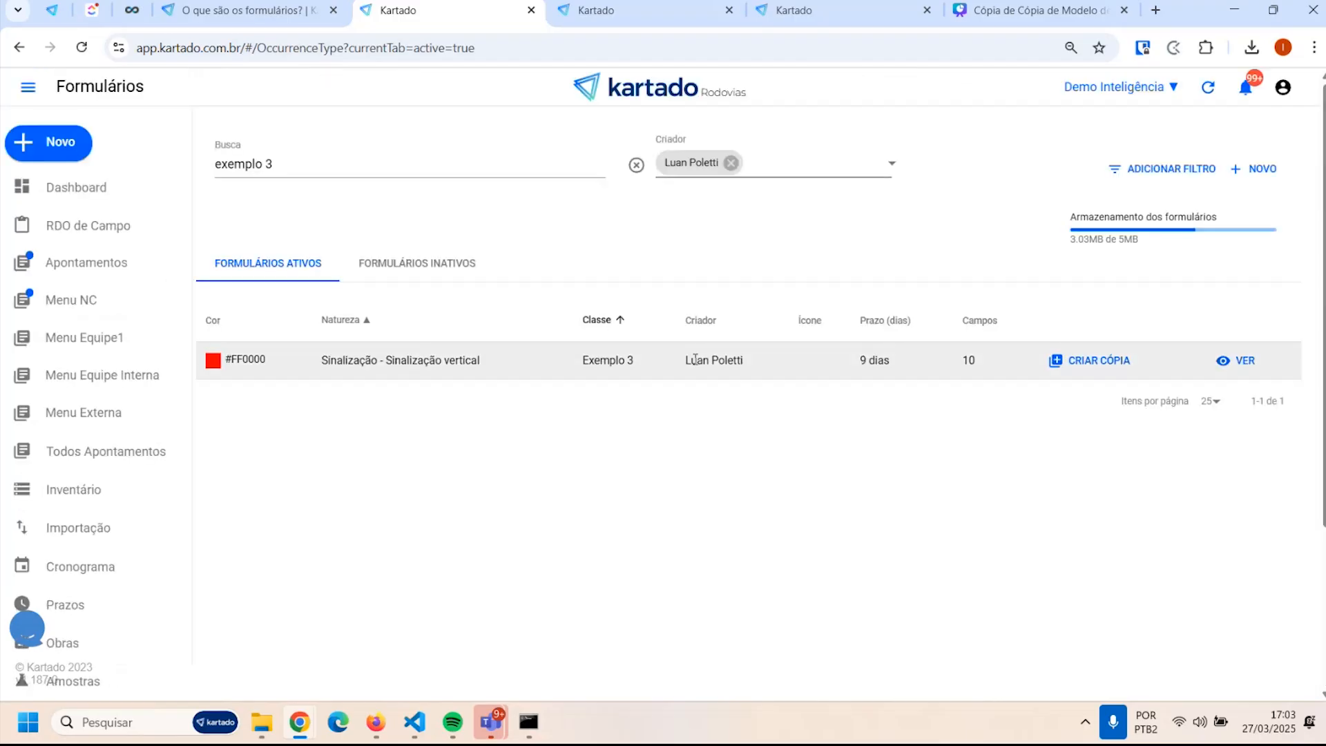
drag(693, 360, 818, 398)
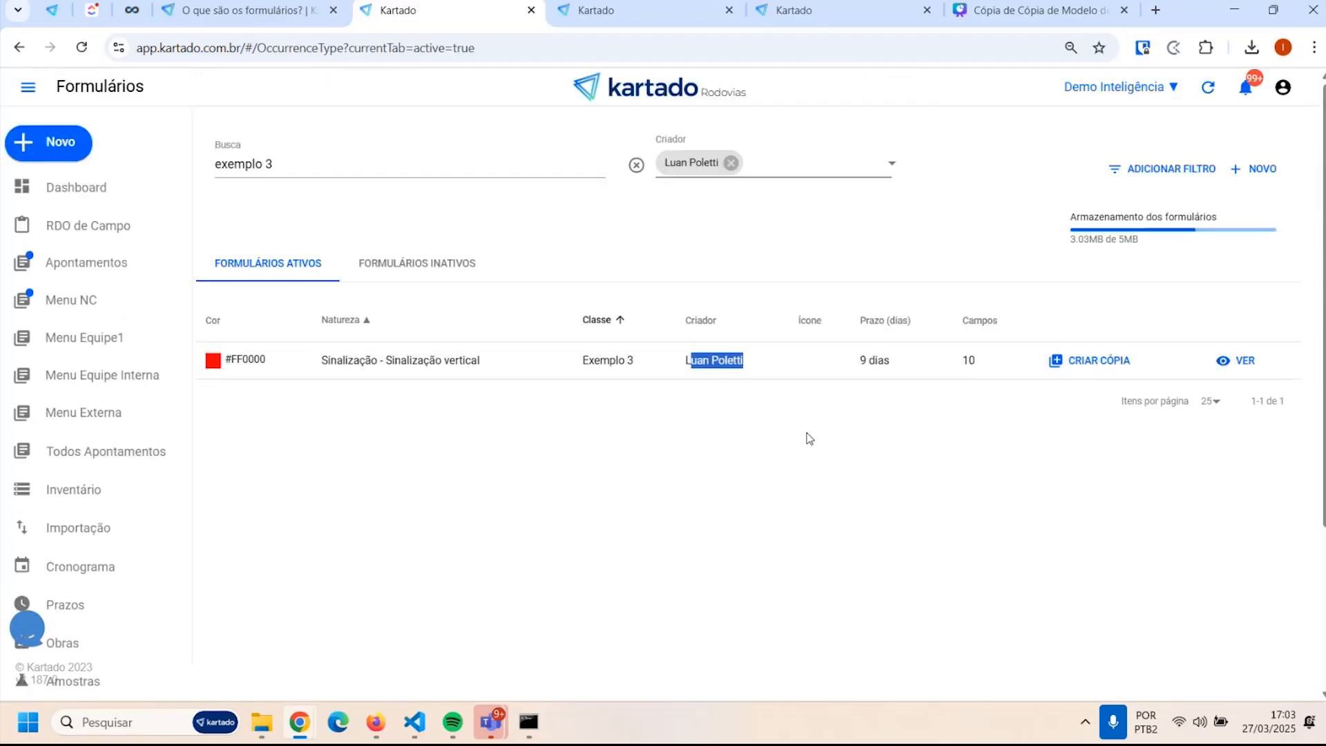
click(1218, 361)
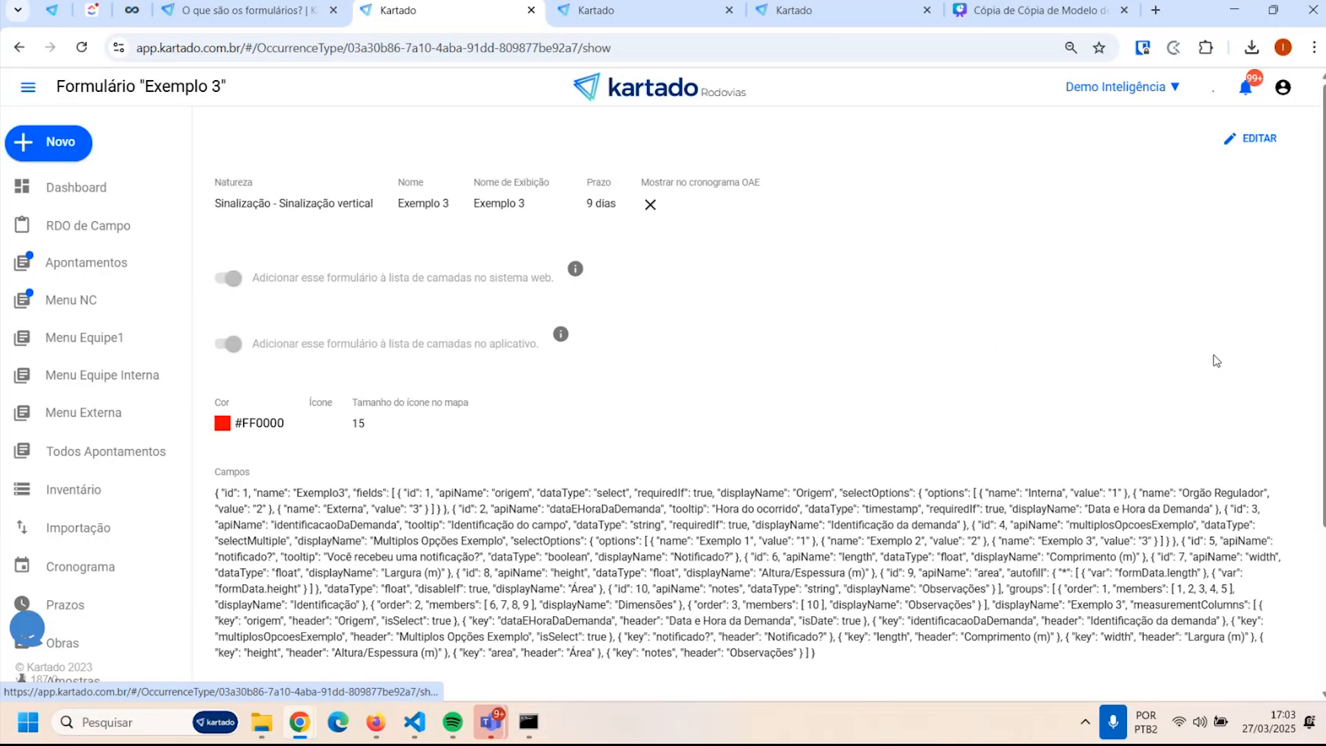
click(1251, 139)
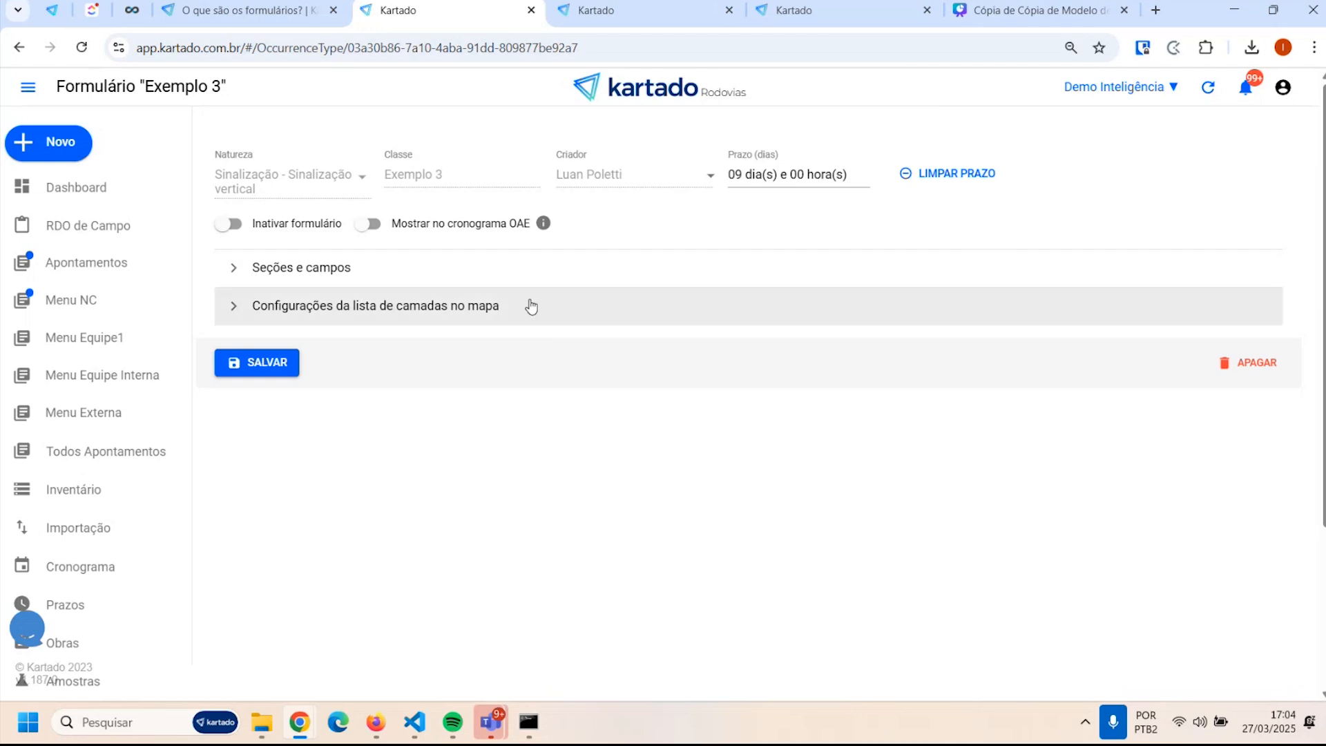
View the manual page "O que são os formulários?" and return to the Exemplo 3 form
click(239, 12)
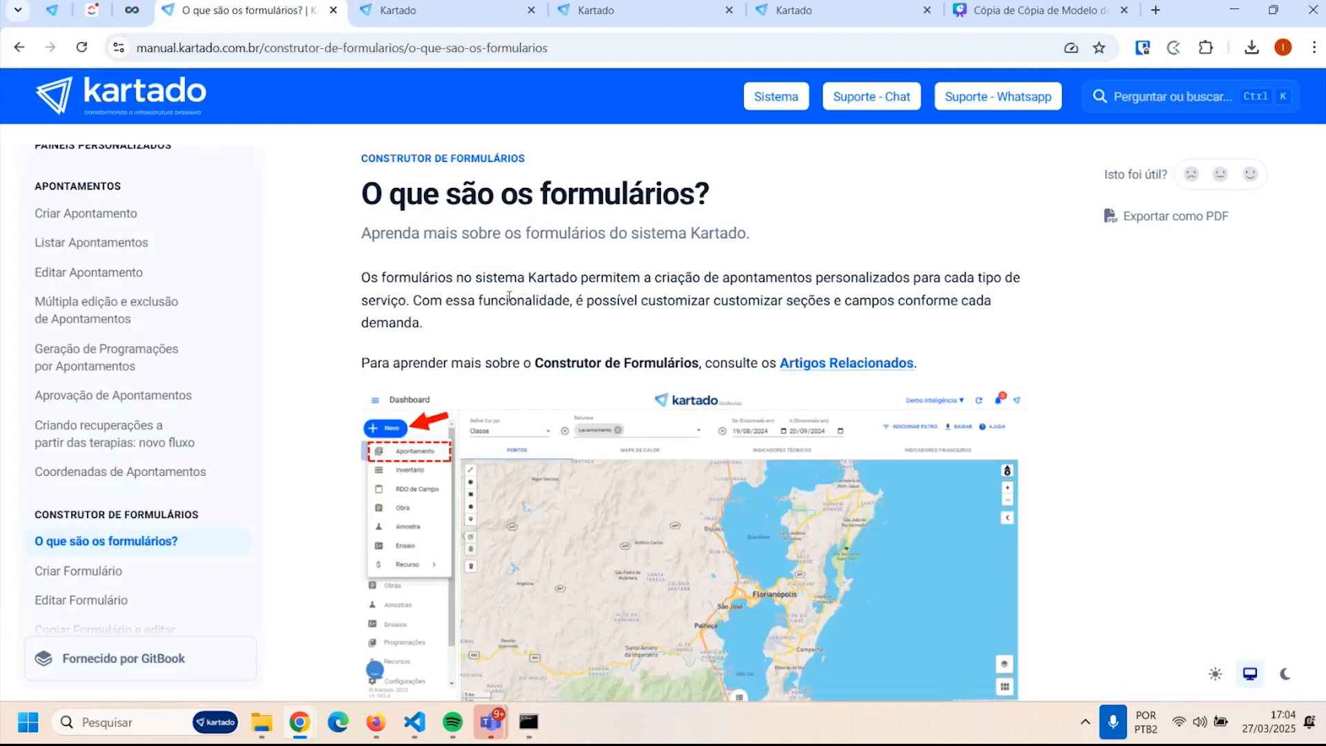
click(480, 4)
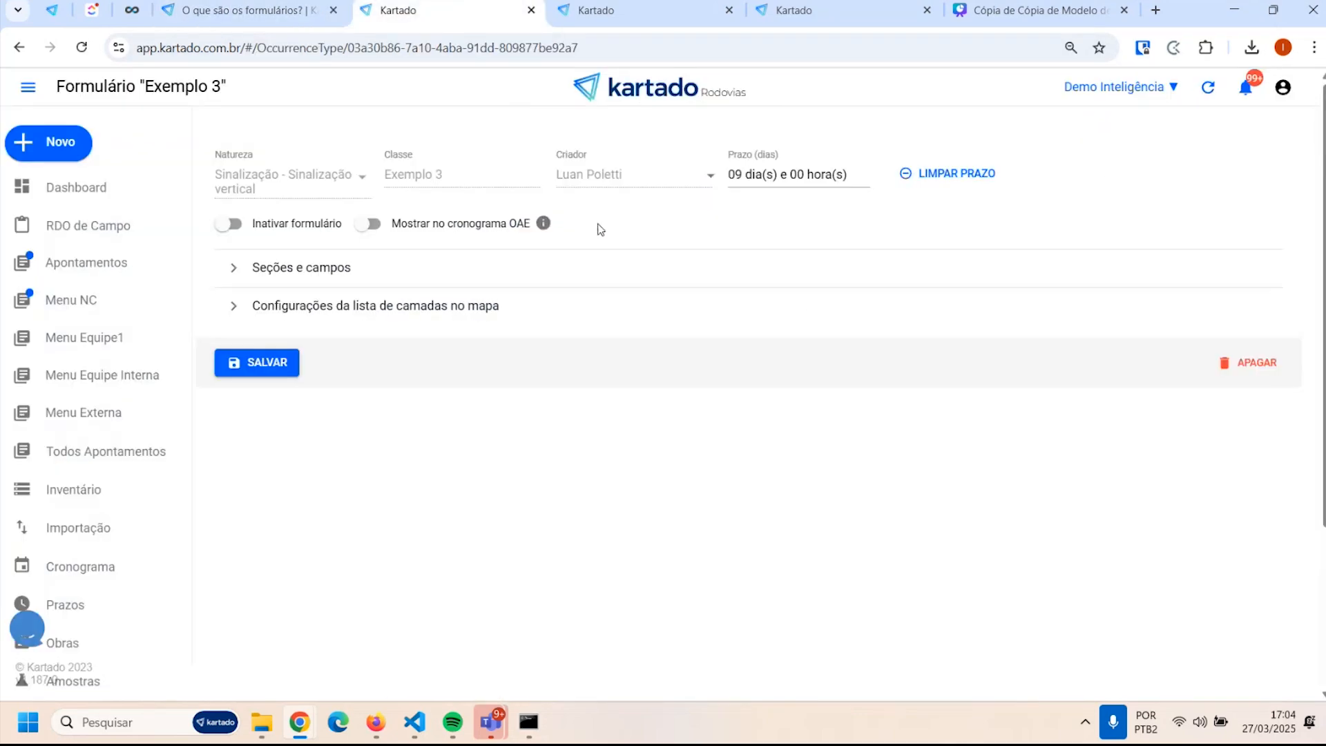